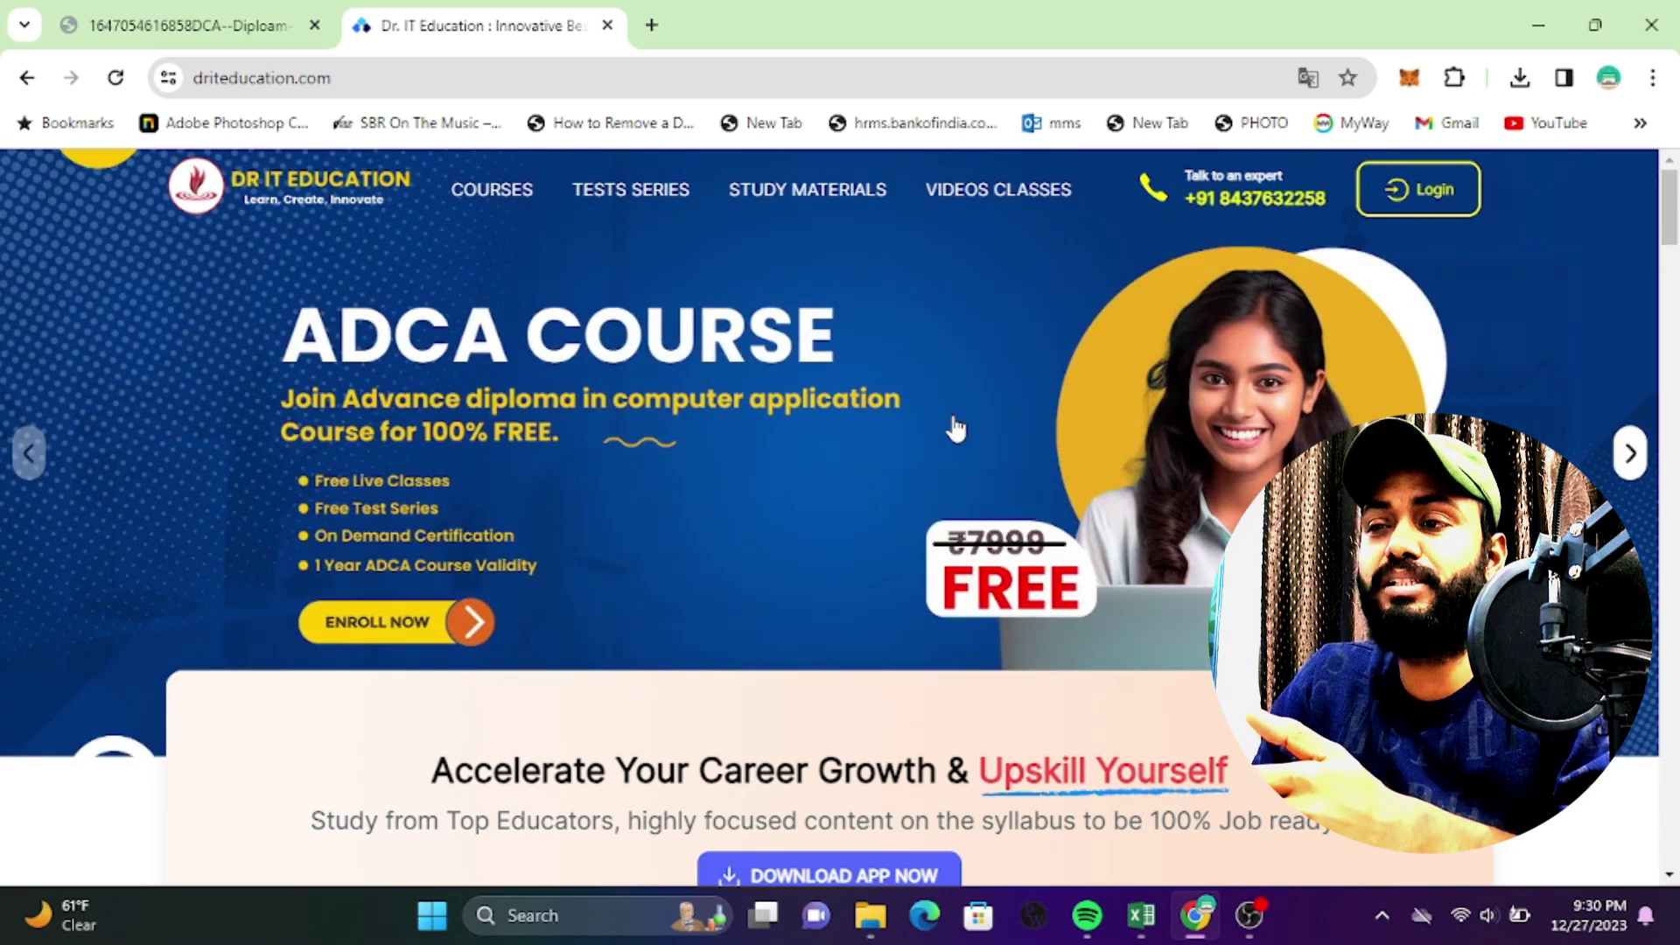
Browse the Study Materials page on the Dr. IT Education site, then return home.
click(814, 207)
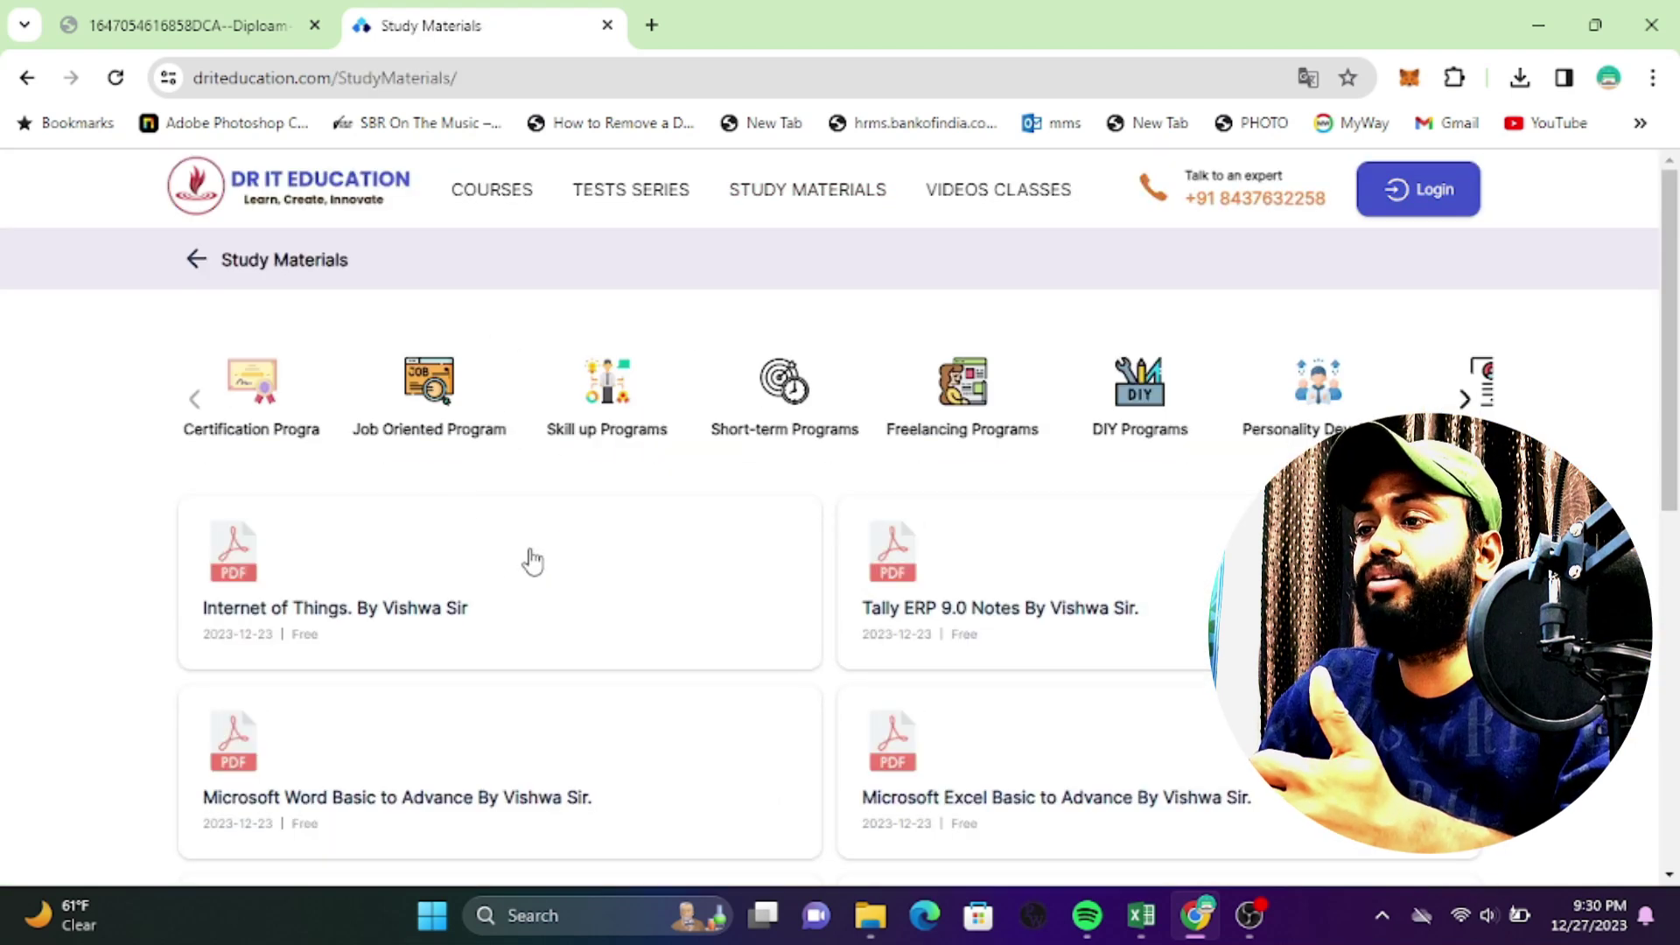
scroll(618, 609, down, 3)
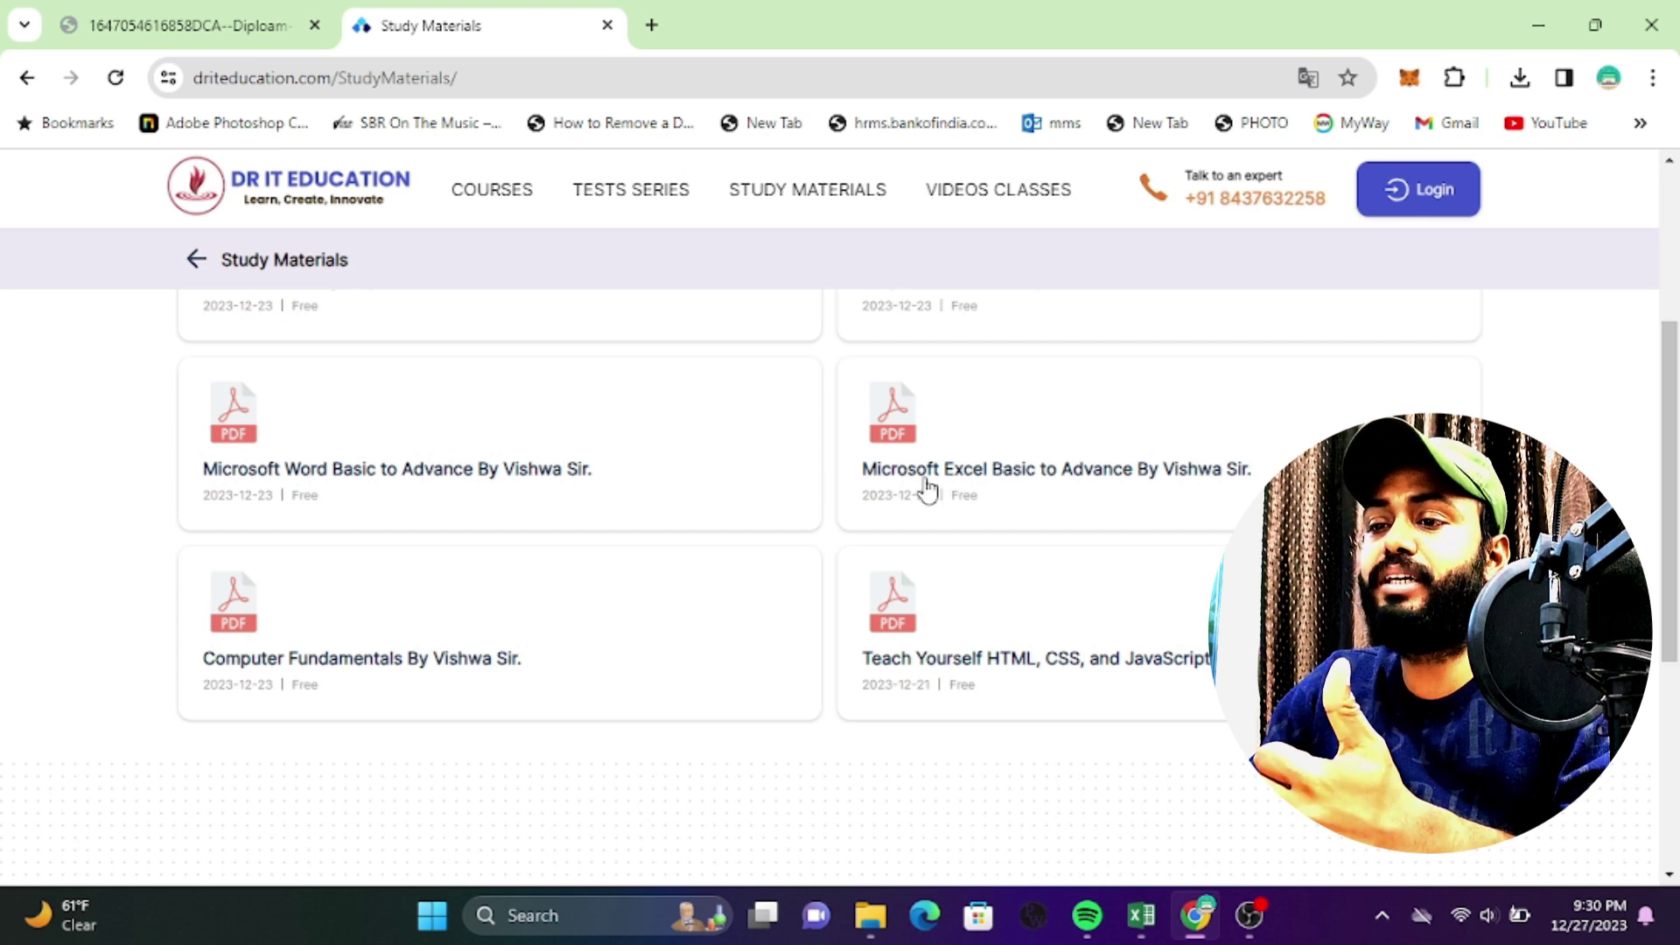
scroll(732, 523, up, 3)
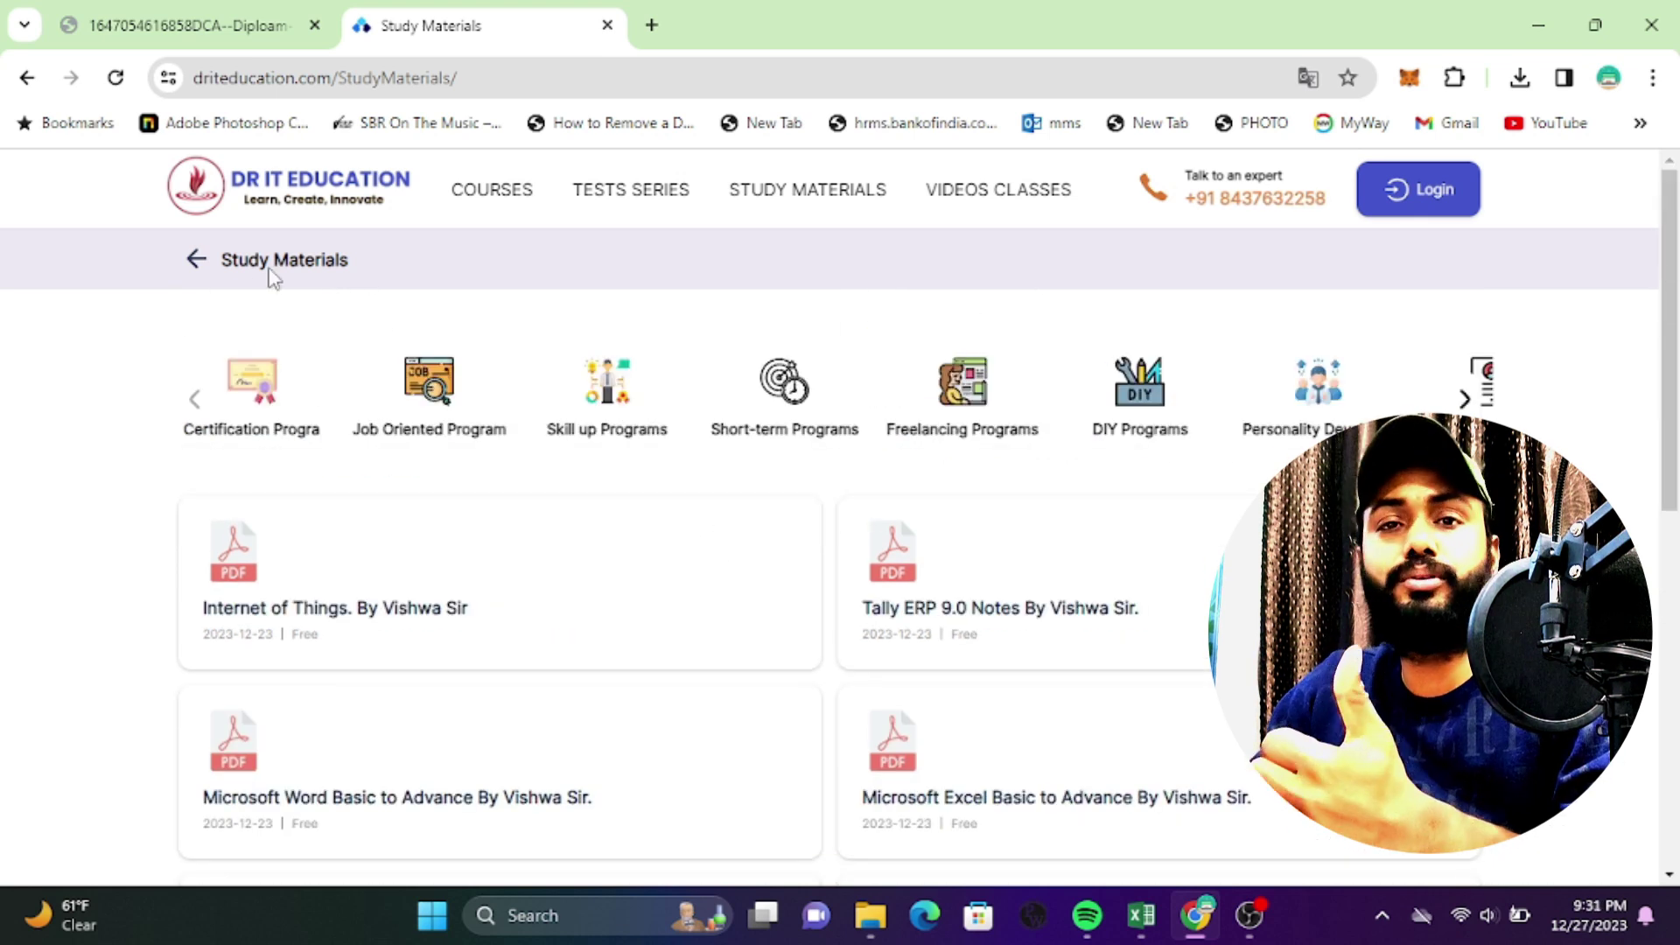
click(196, 259)
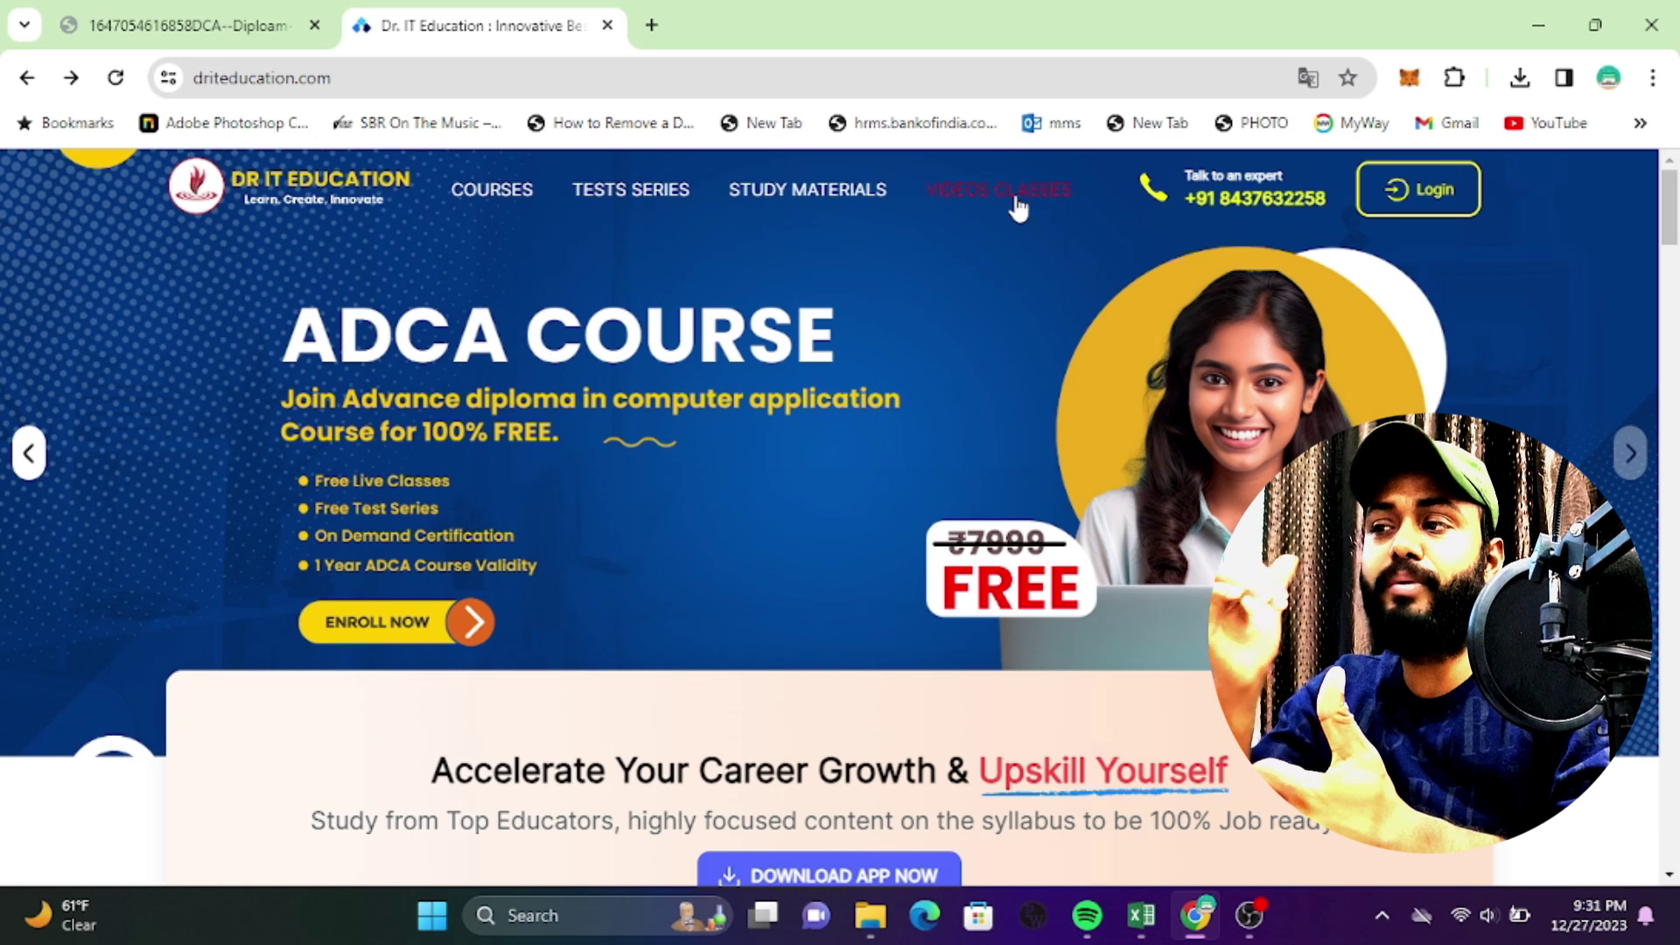
Look through the Videos Classes page, then return to the home page.
click(1013, 204)
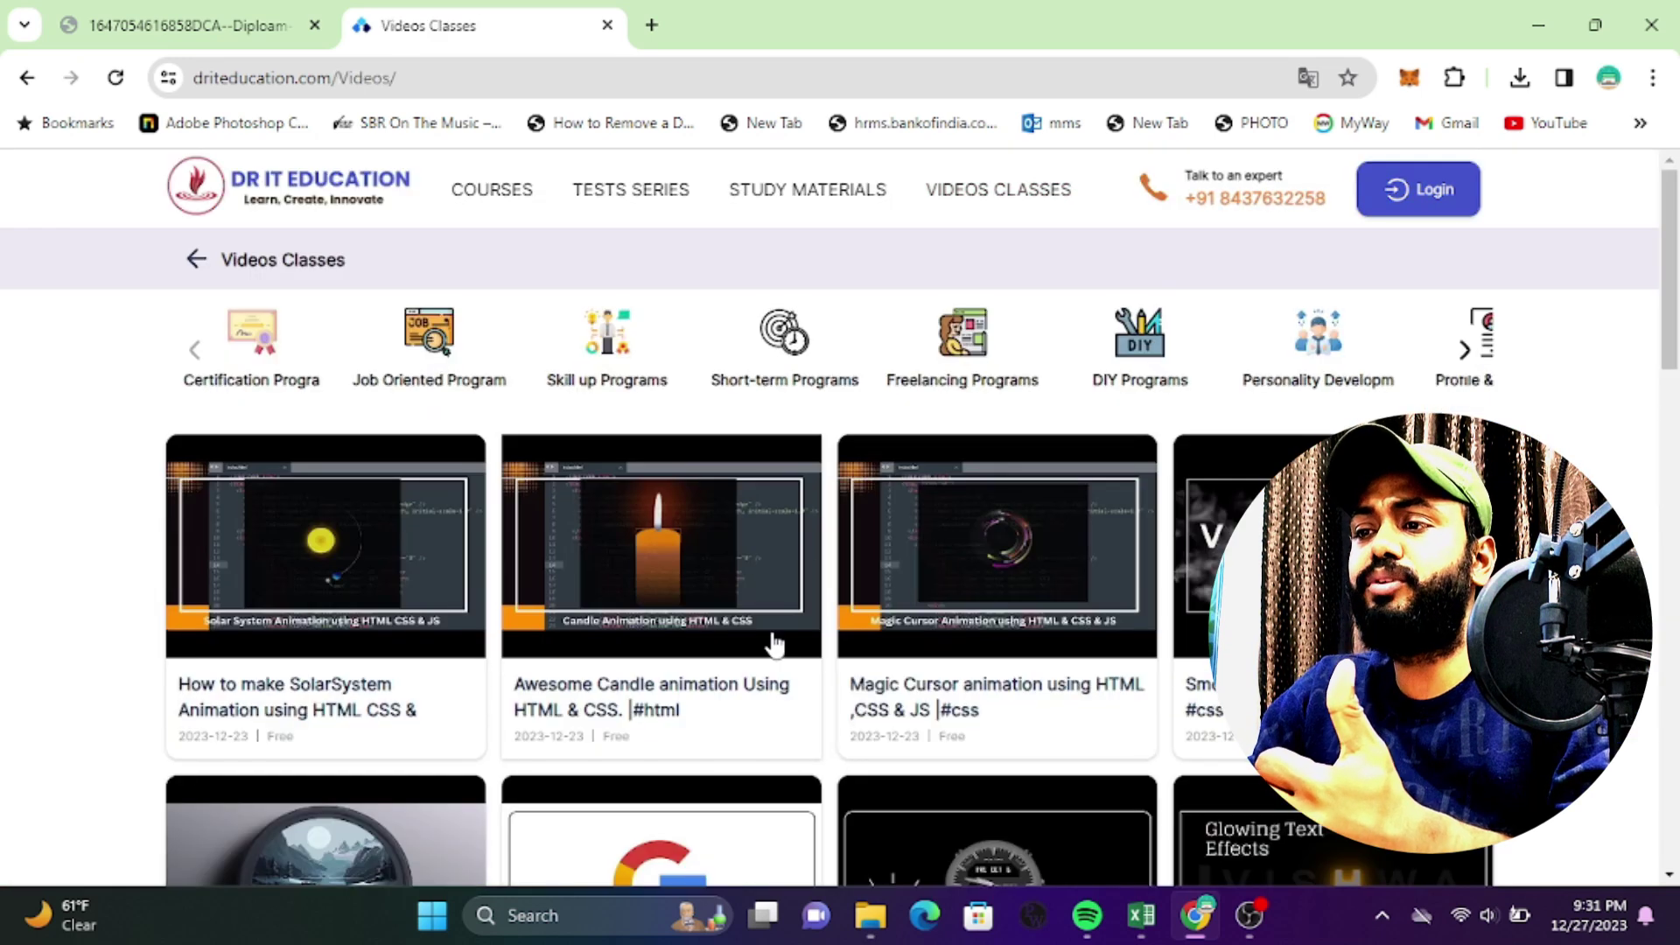
scroll(773, 646, down, 5)
scroll(773, 646, down, 5)
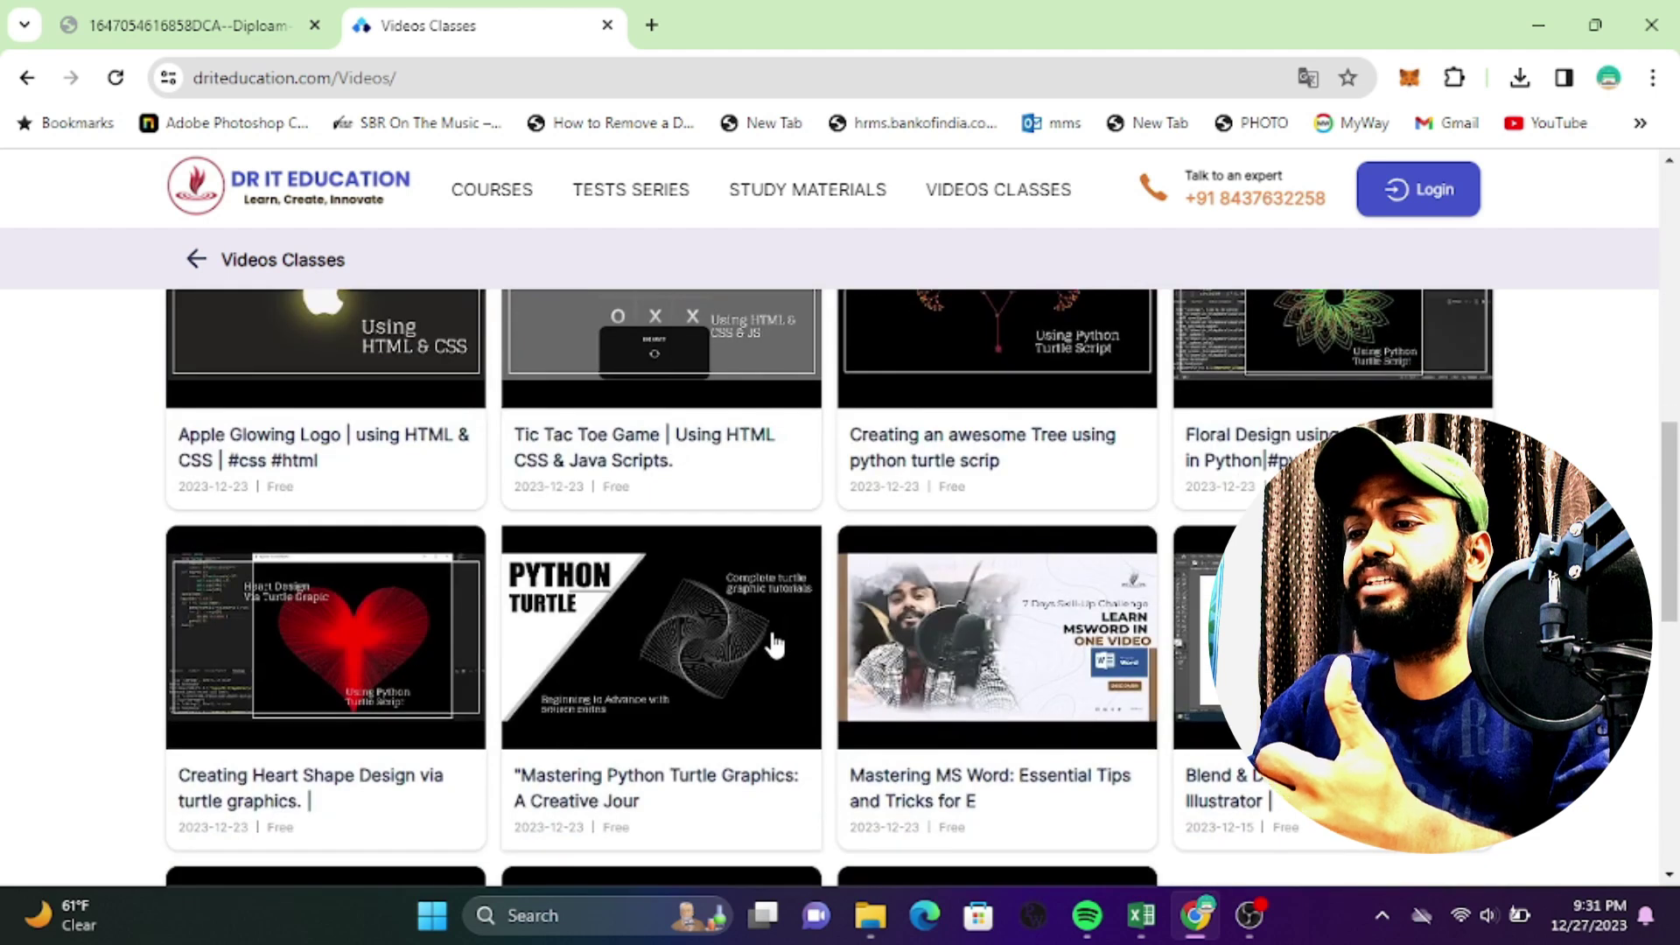
scroll(774, 646, down, 2)
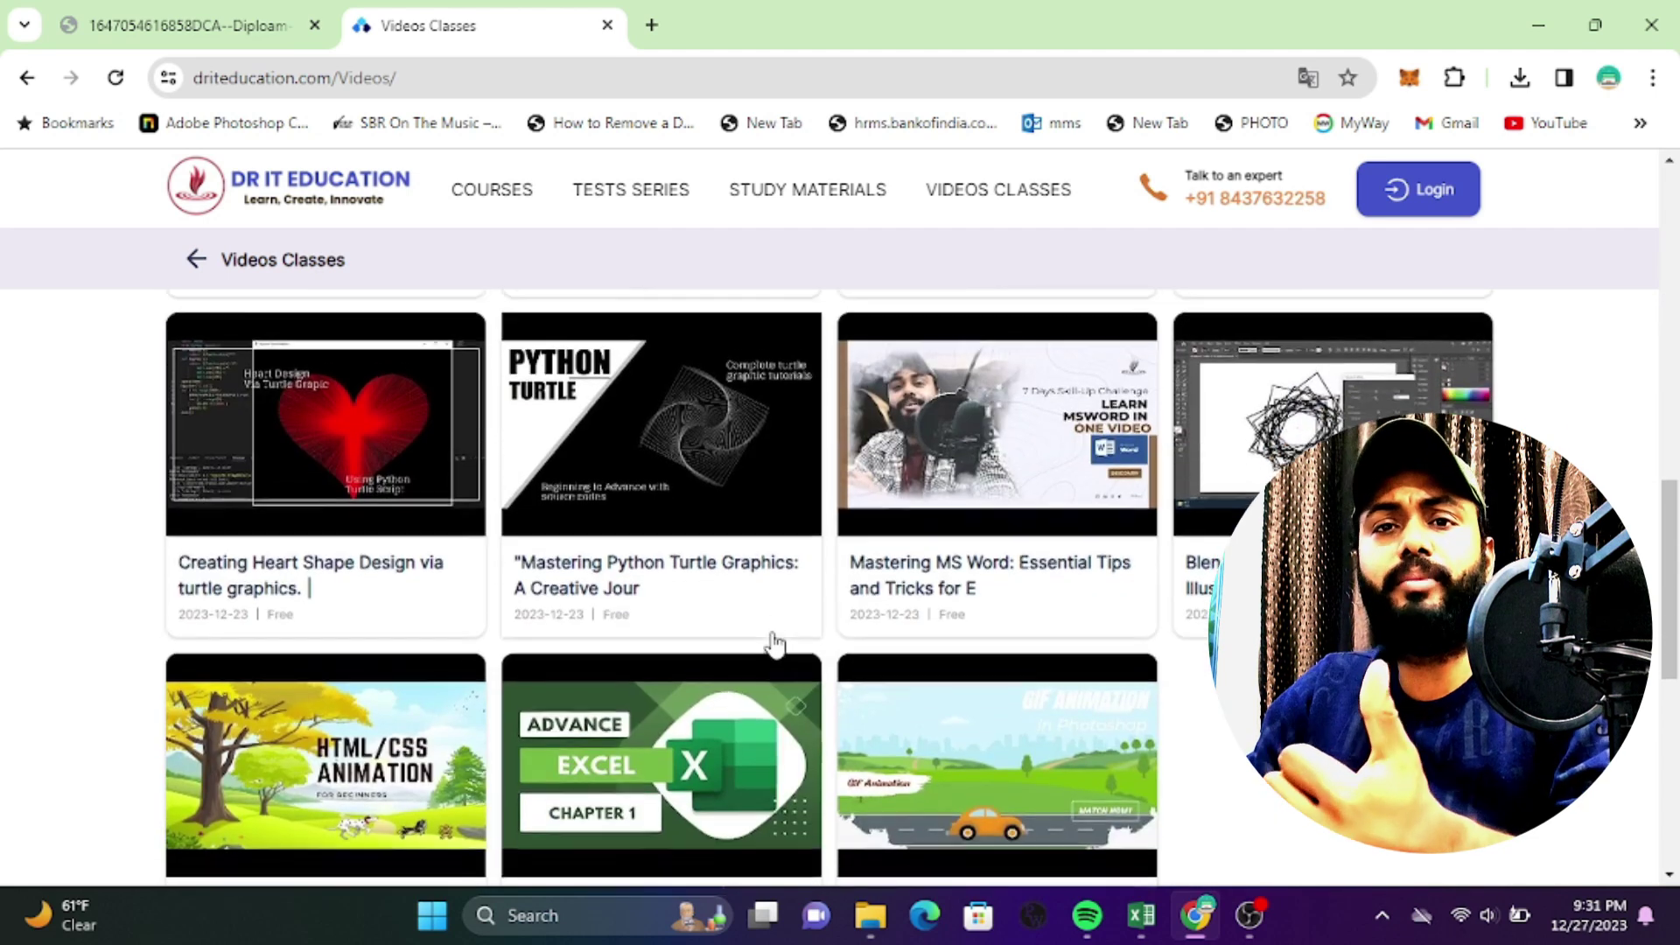
scroll(774, 646, up, 8)
scroll(774, 646, up, 2)
scroll(774, 646, up, 3)
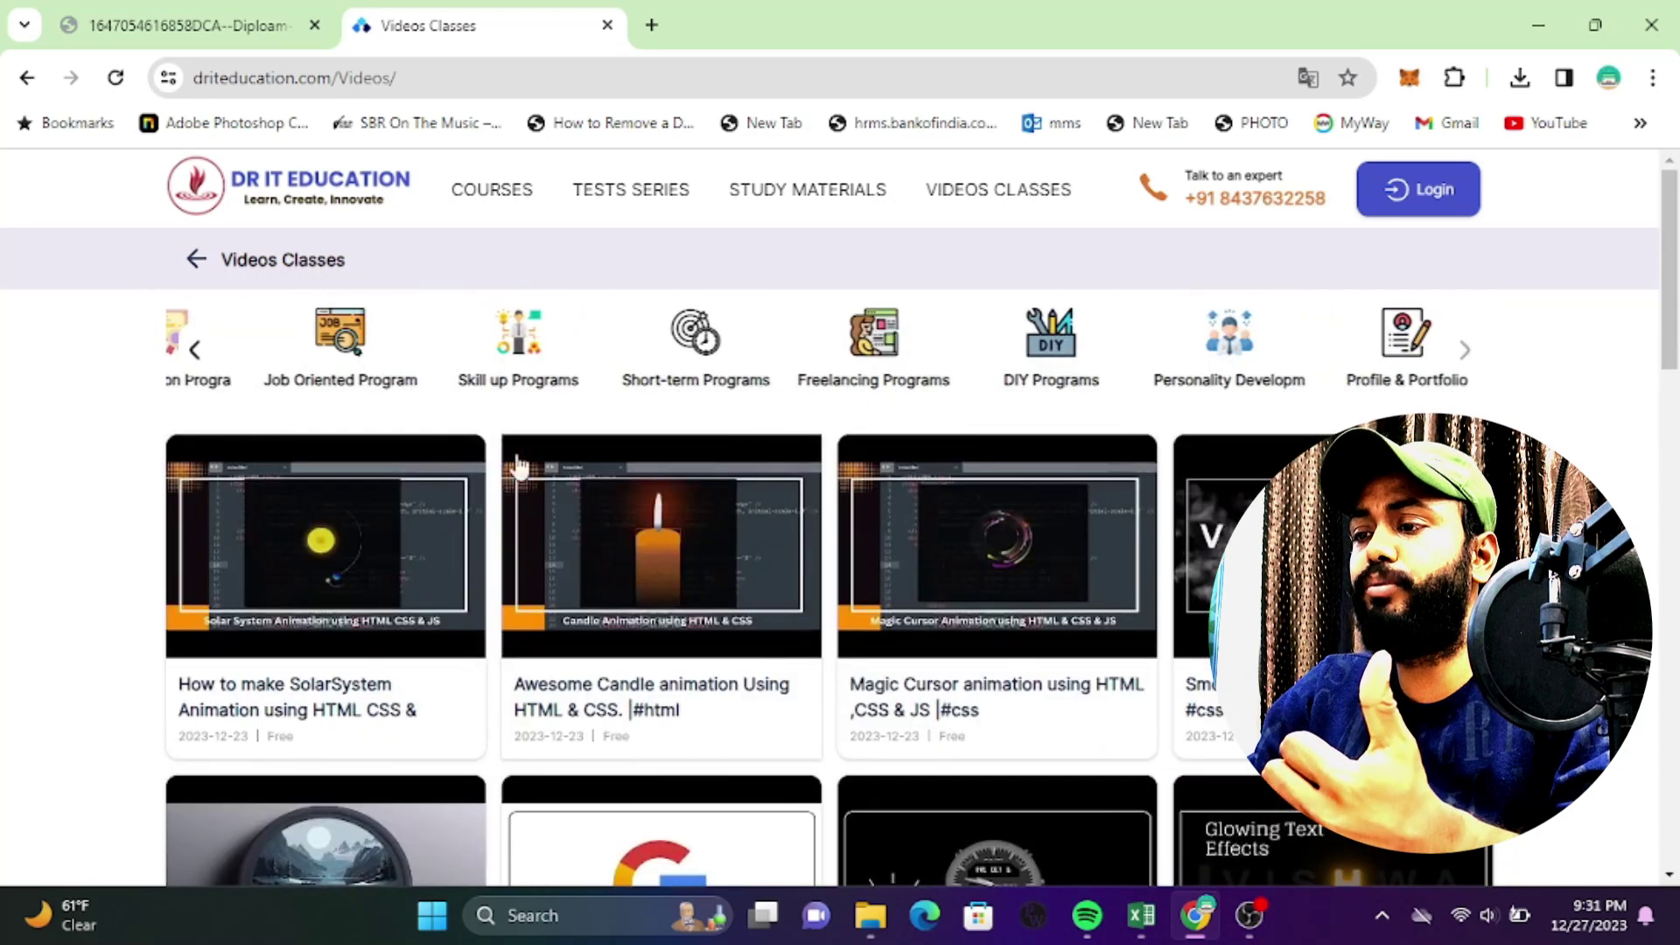
click(201, 260)
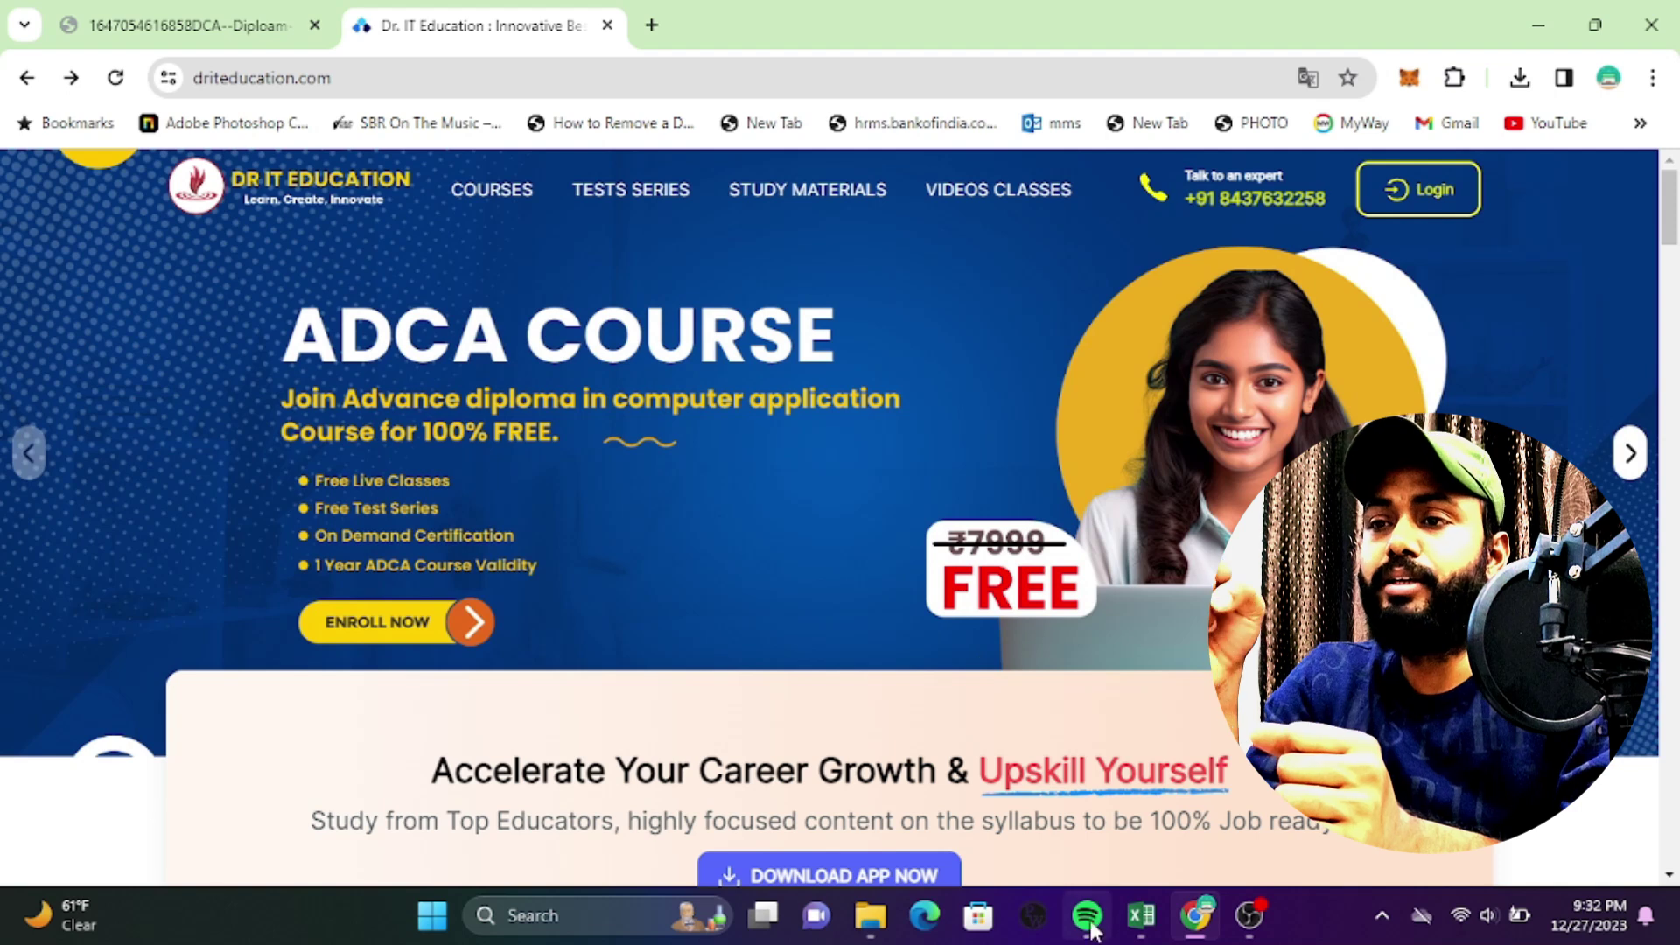
Create a blank Excel workbook, select cell D4, and switch back to Chrome.
click(1141, 915)
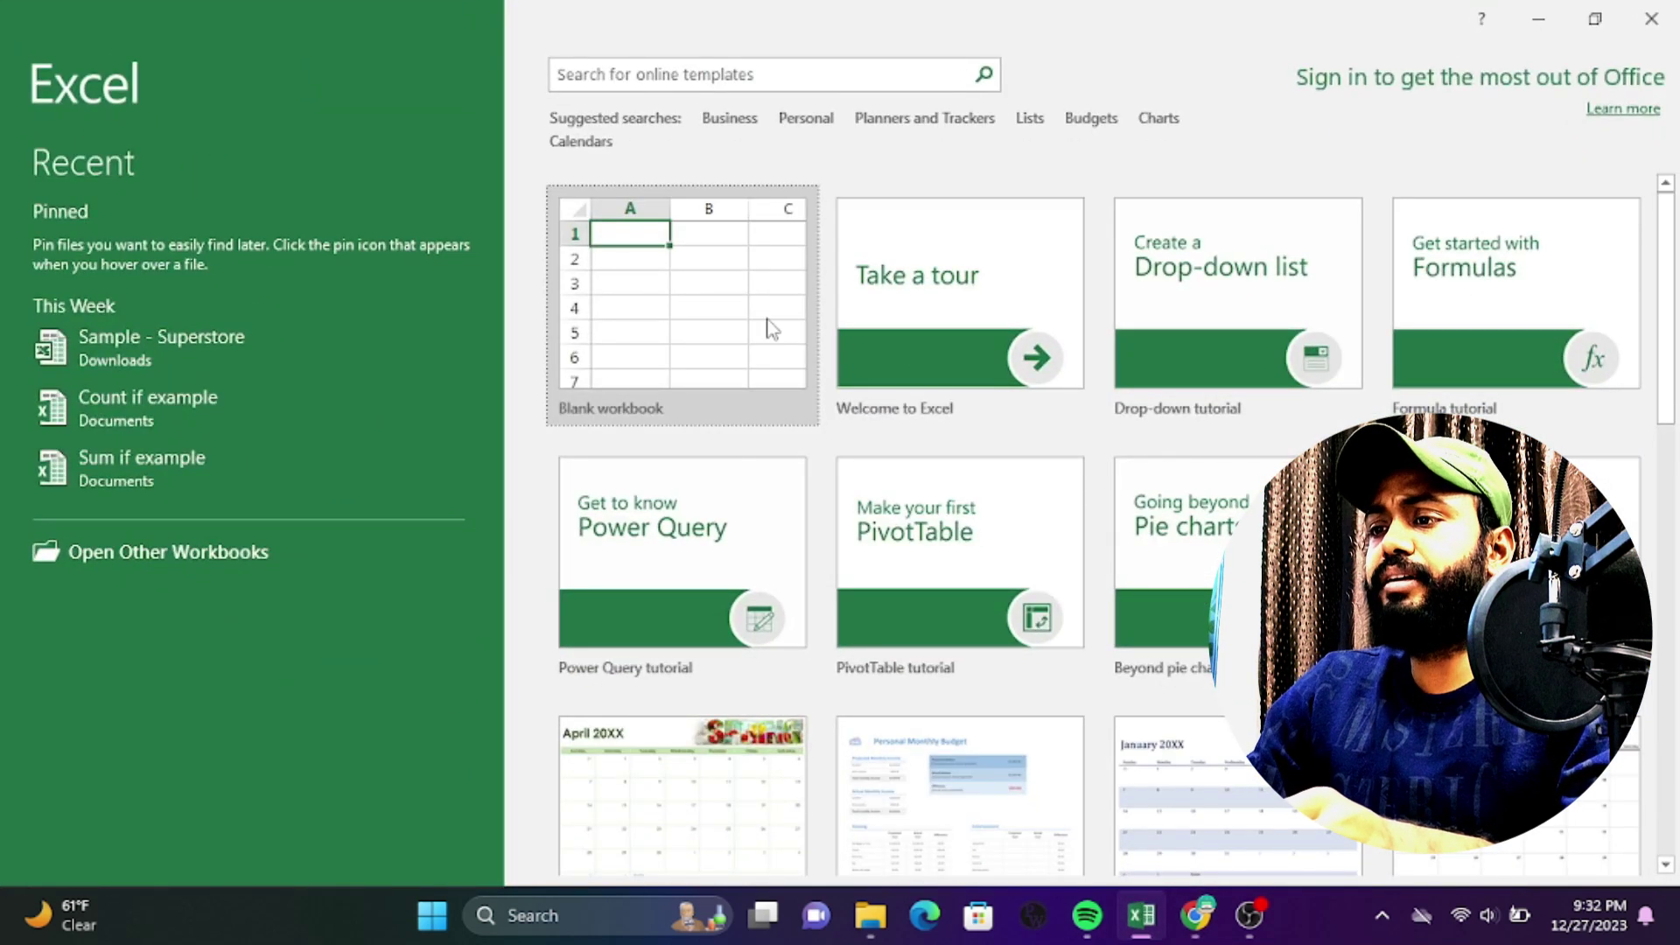
click(722, 304)
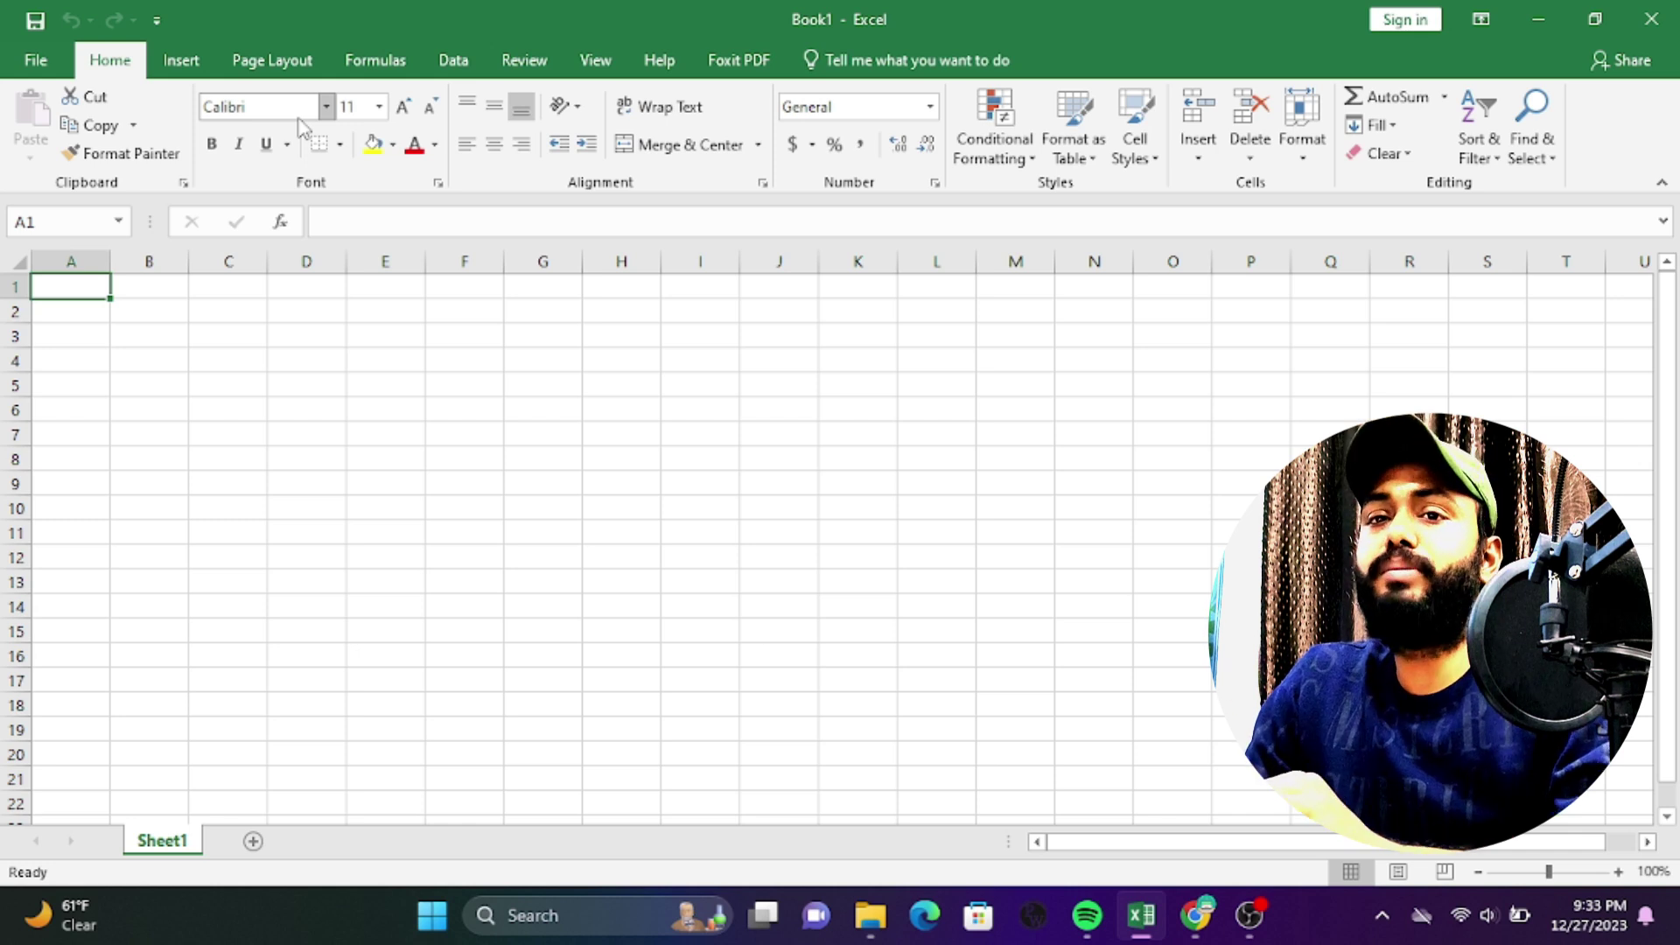
click(324, 364)
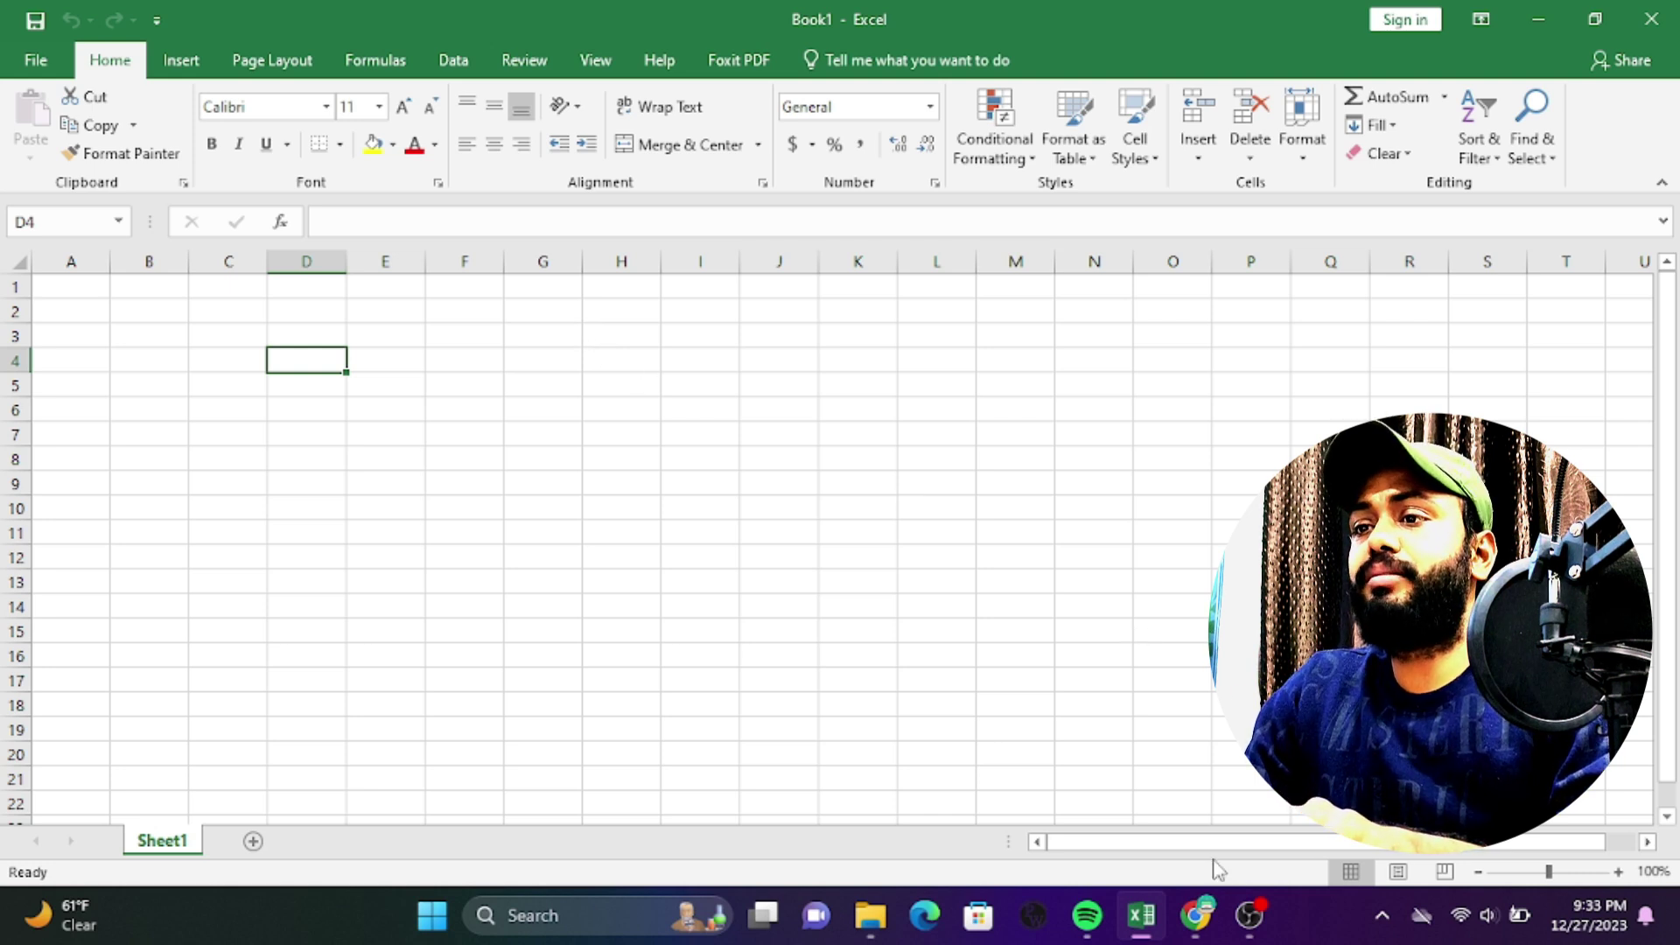
click(1197, 919)
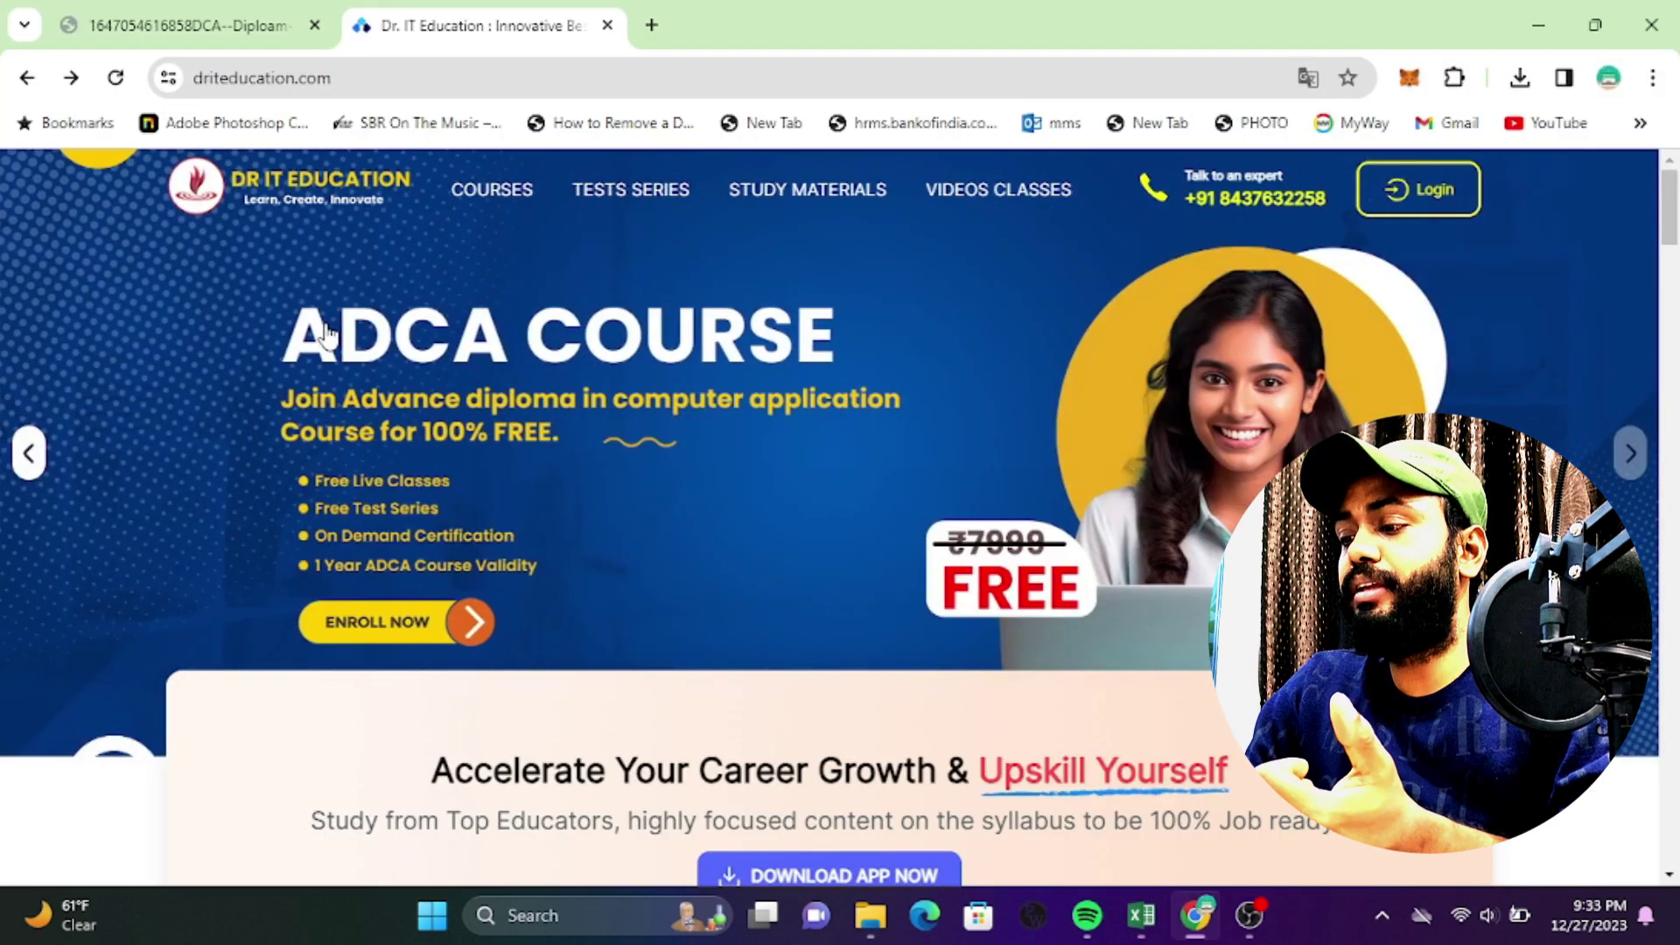
Read the MS Excel introduction in the 229-page DCA notes PDF, then return to Book1.
click(188, 24)
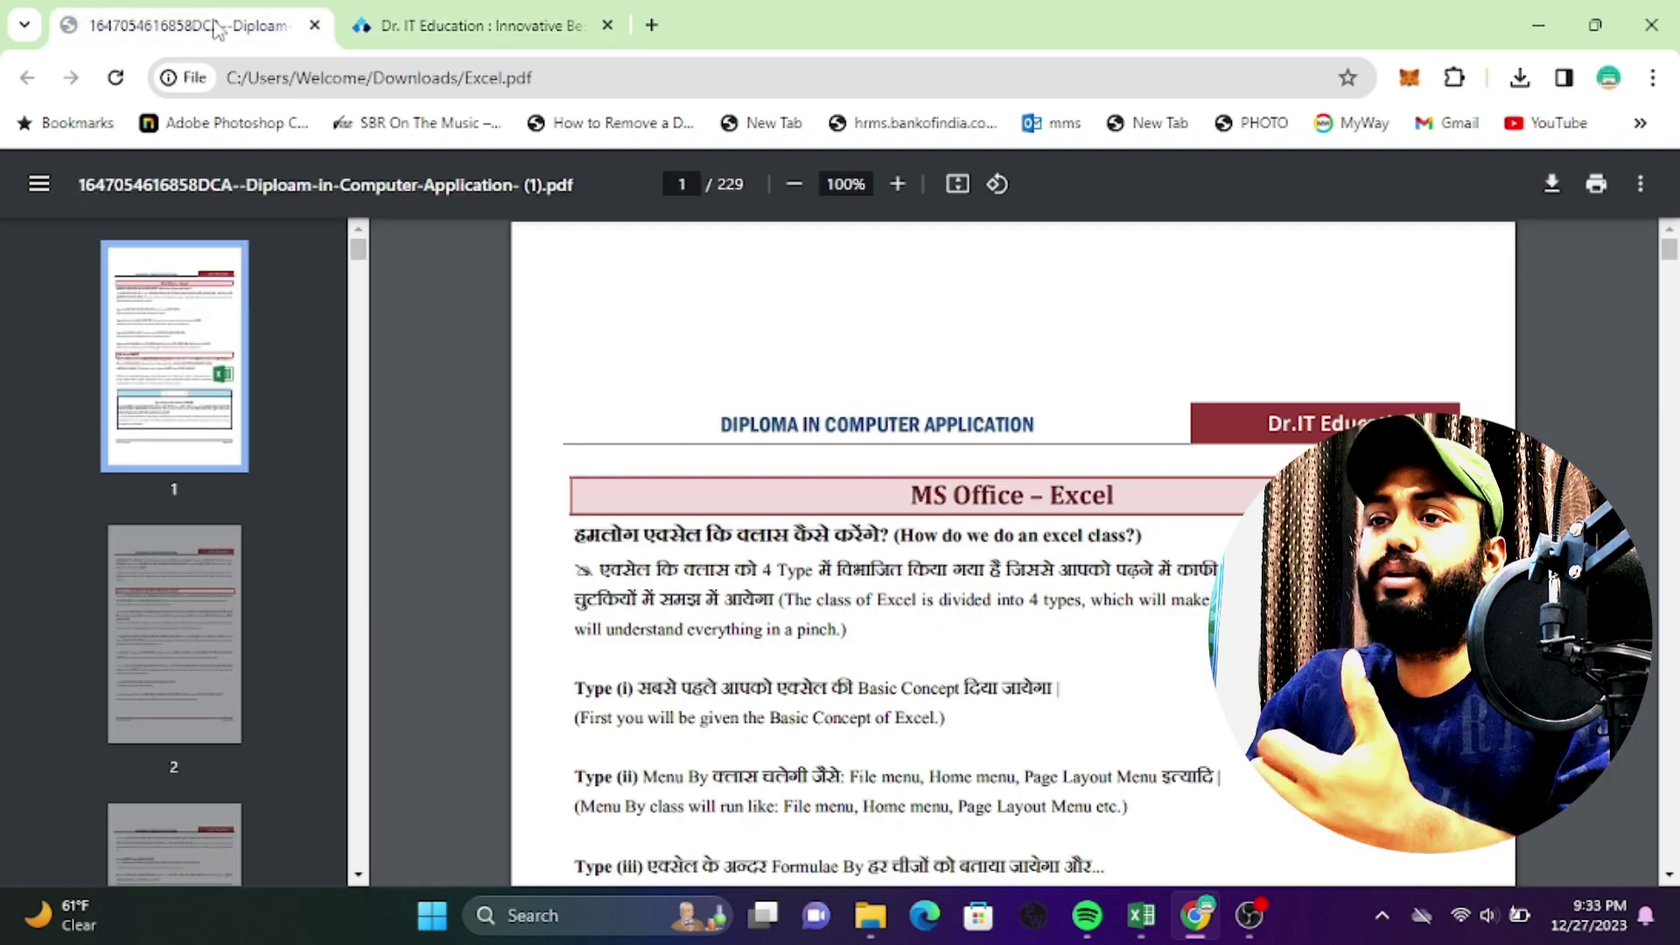
scroll(1085, 634, down, 2)
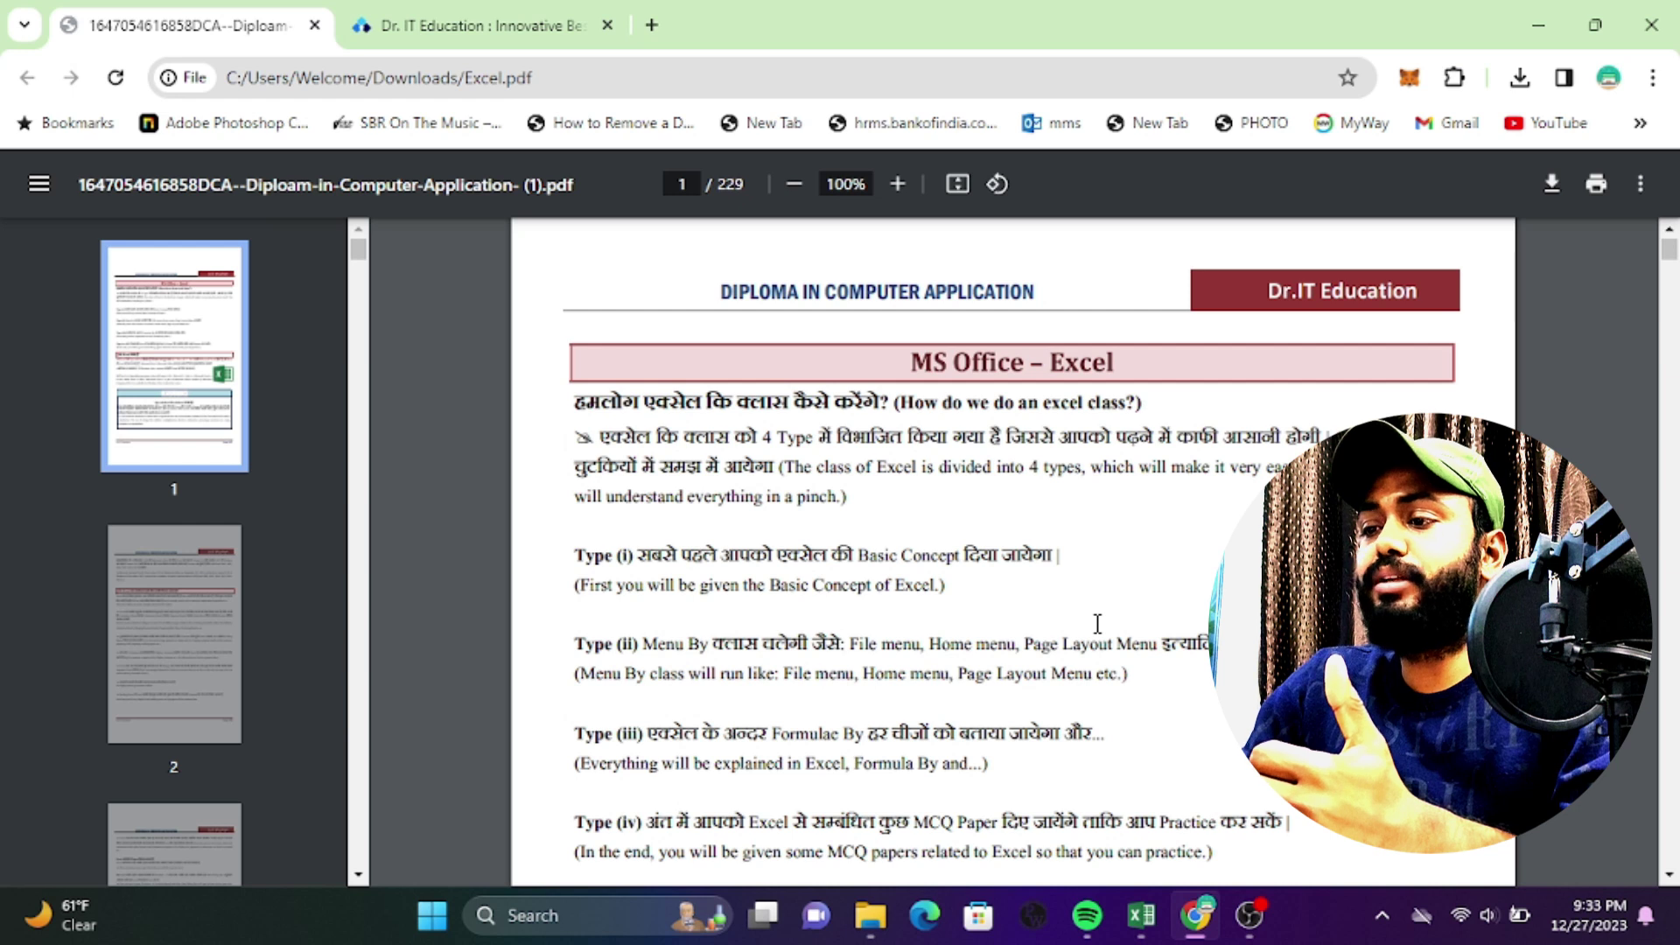
scroll(1098, 623, down, 1)
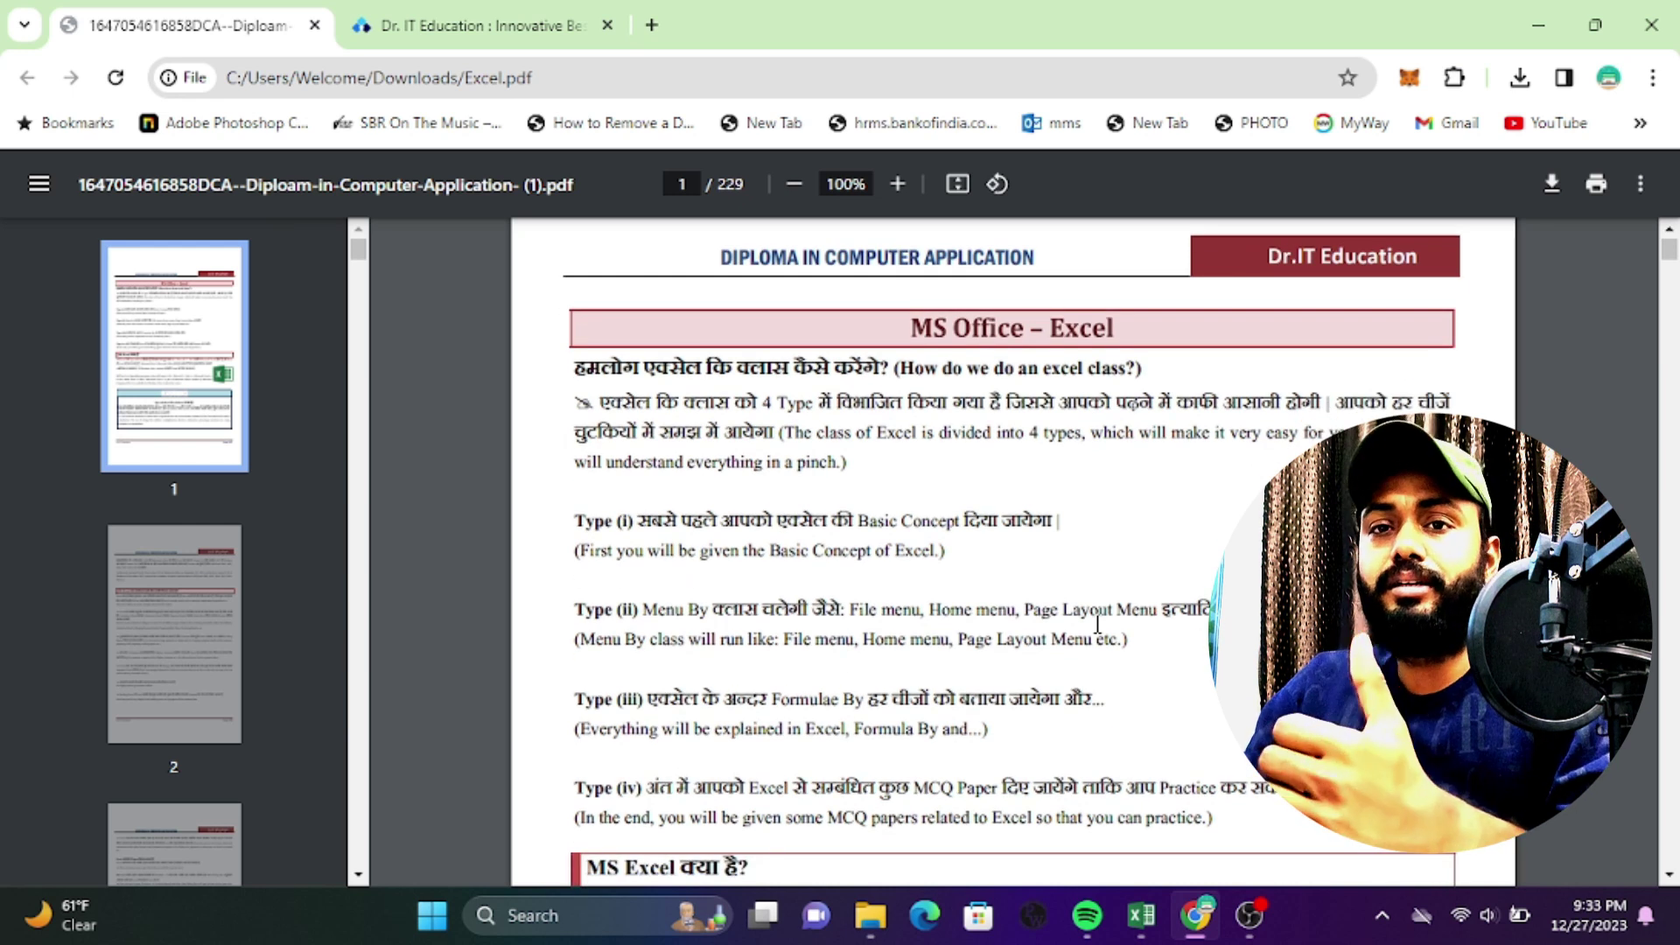
scroll(1098, 623, down, 1)
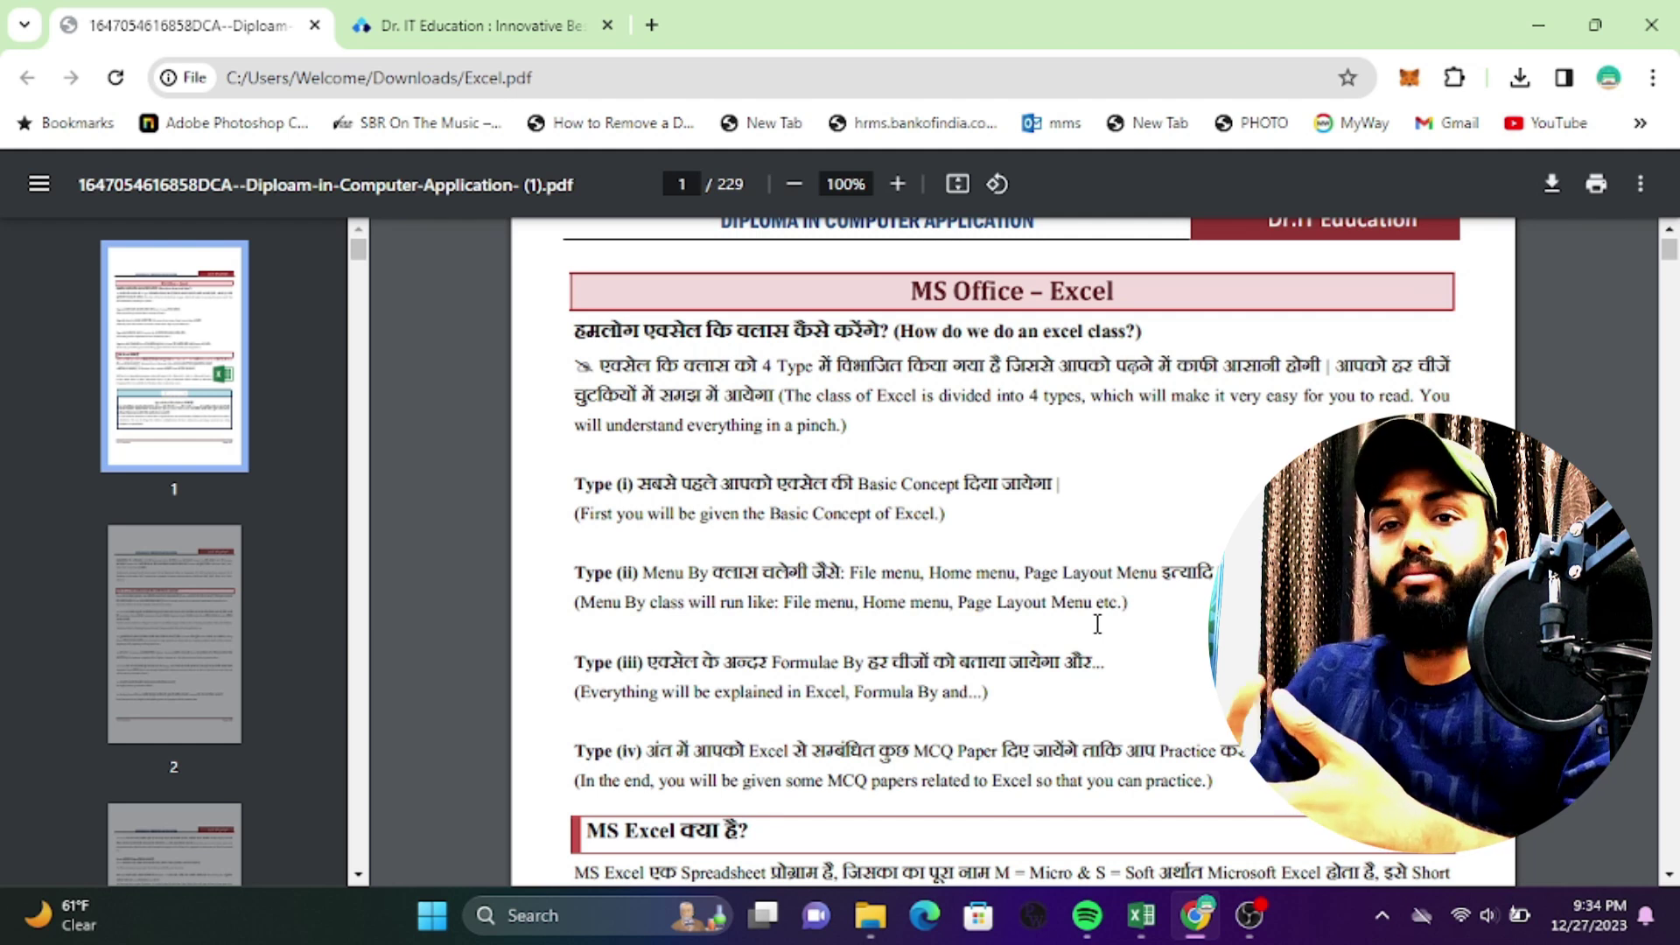
scroll(1097, 624, down, 1)
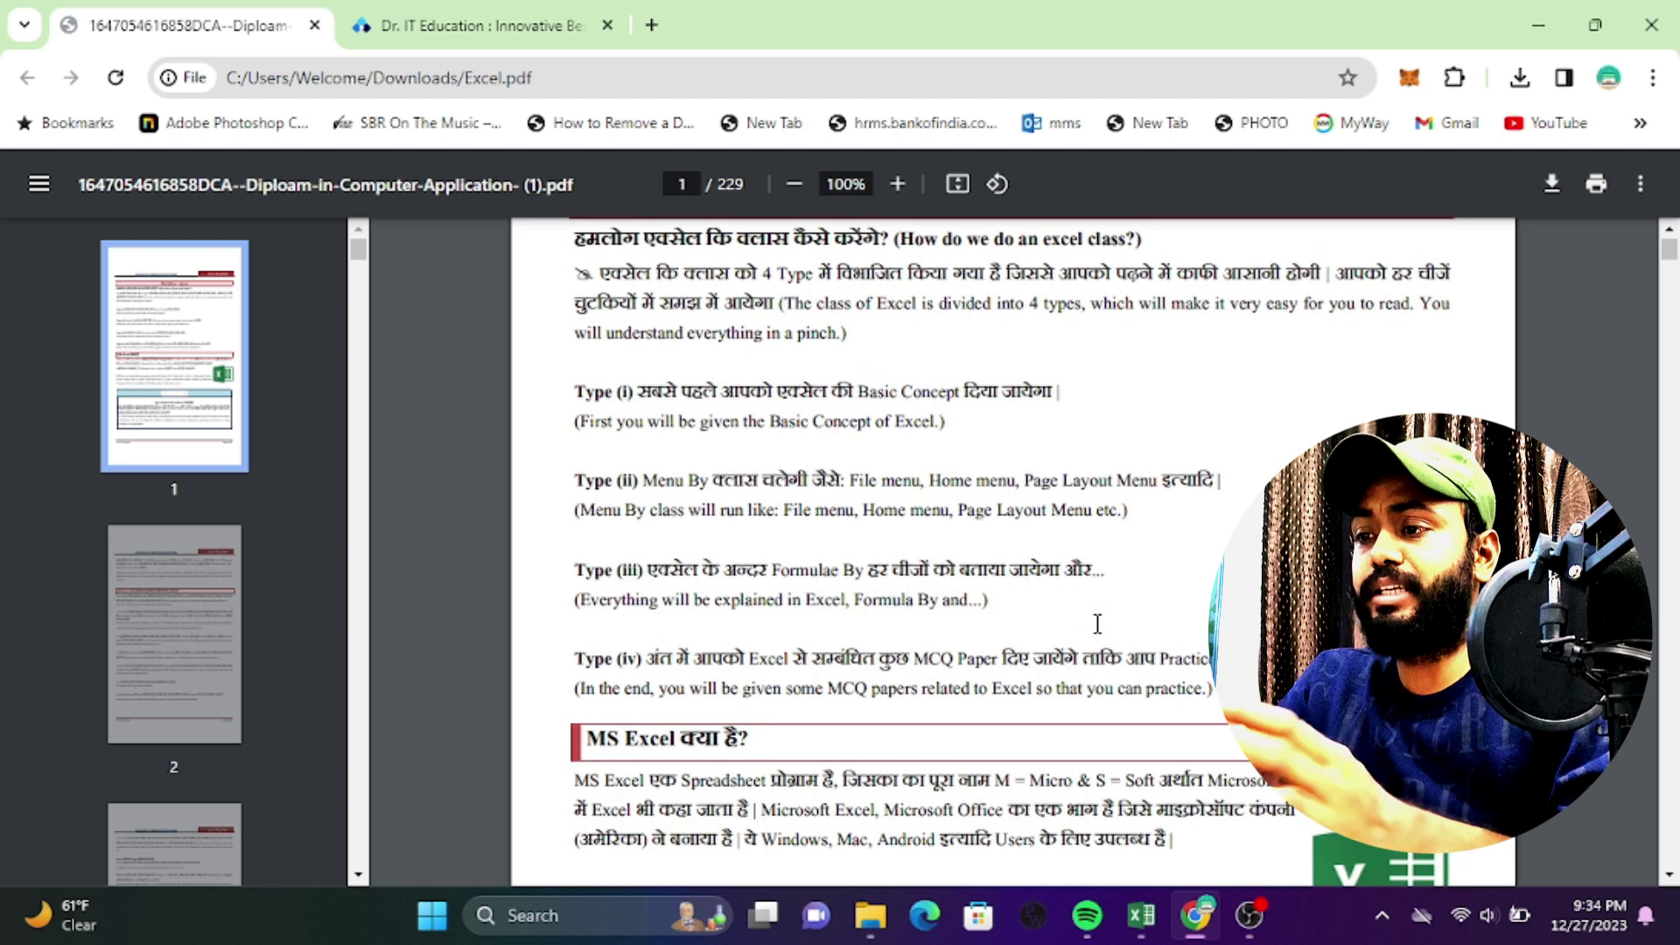
scroll(1098, 624, down, 2)
scroll(1098, 624, down, 2)
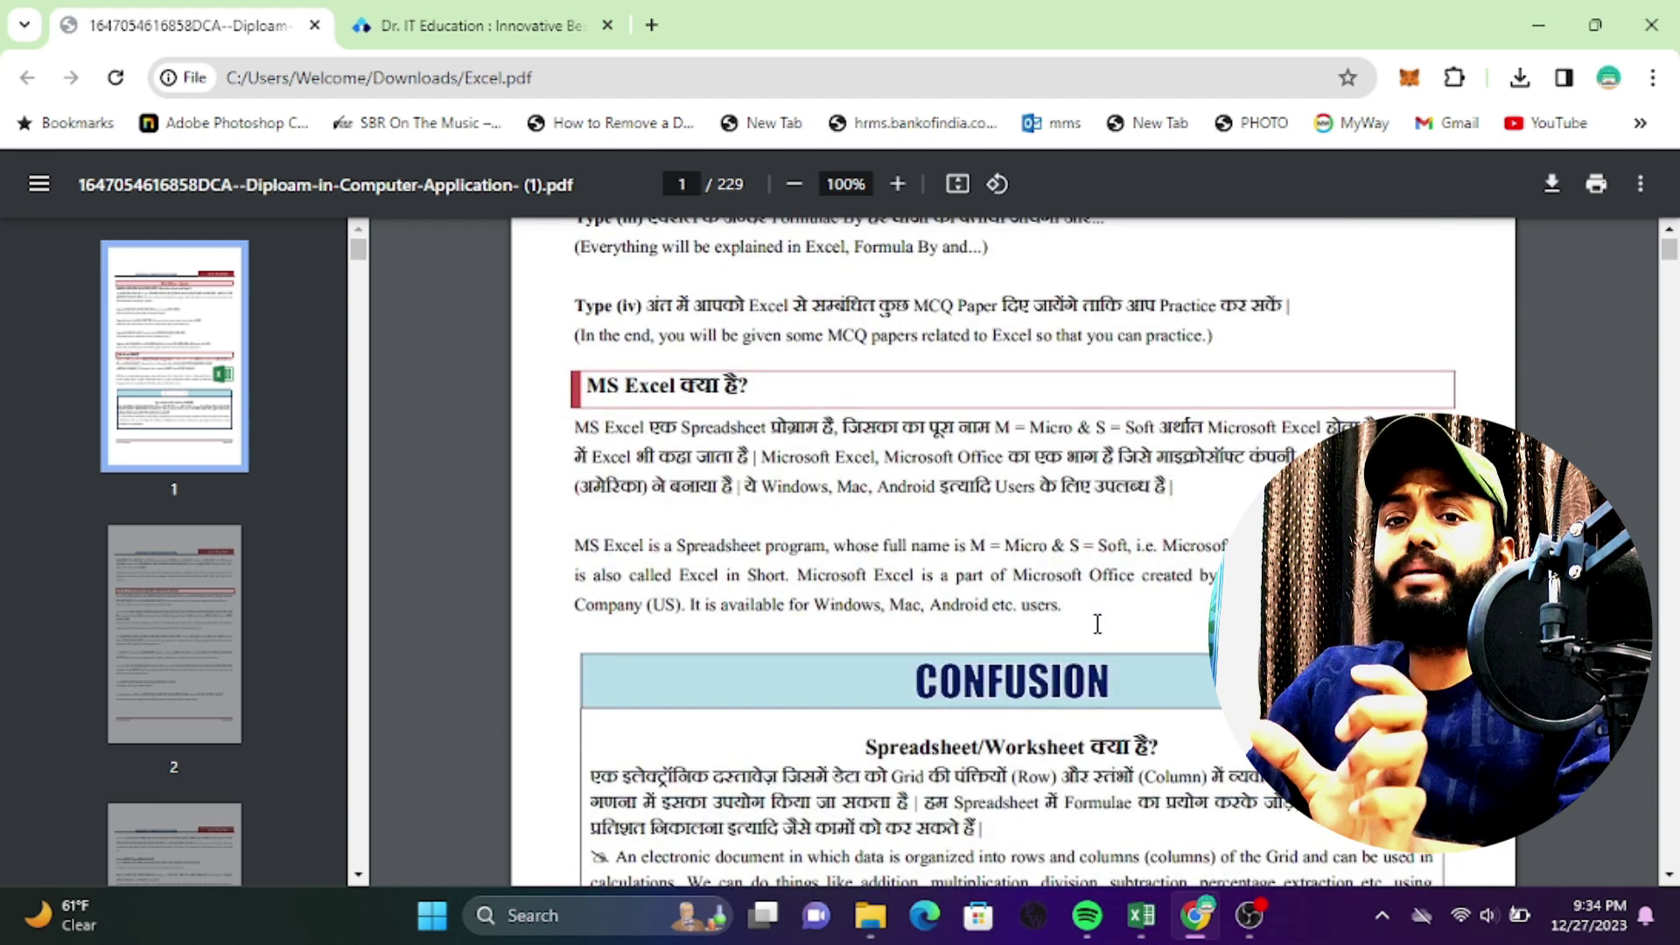
scroll(1097, 624, down, 1)
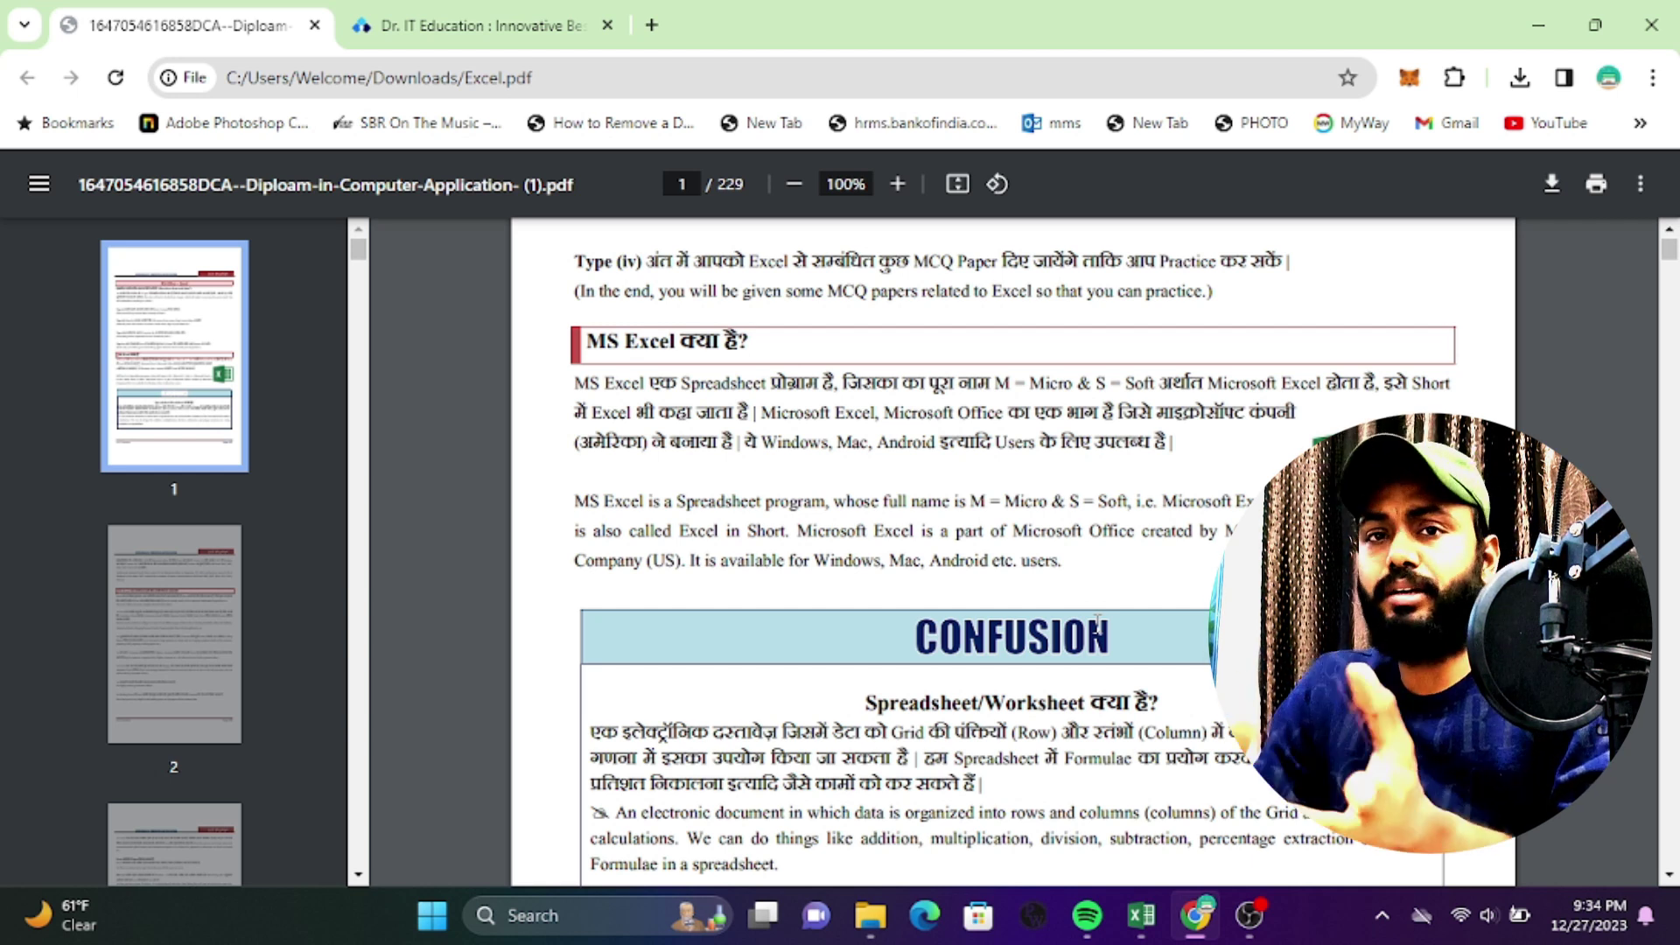
scroll(1098, 620, down, 2)
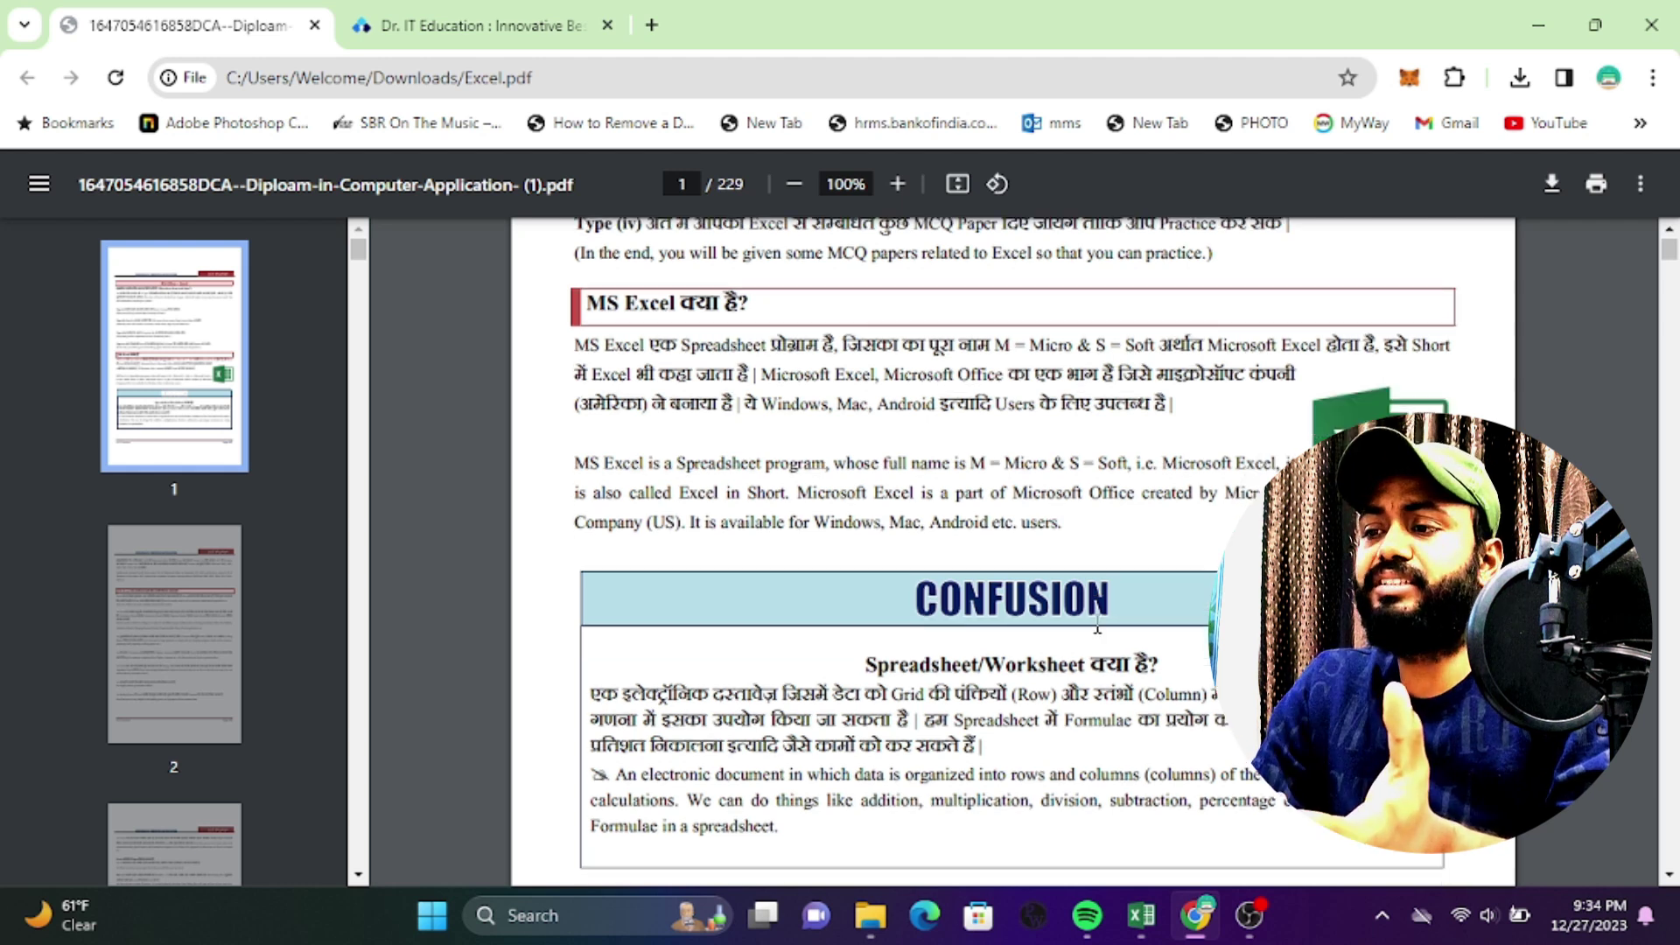
scroll(1097, 621, down, 3)
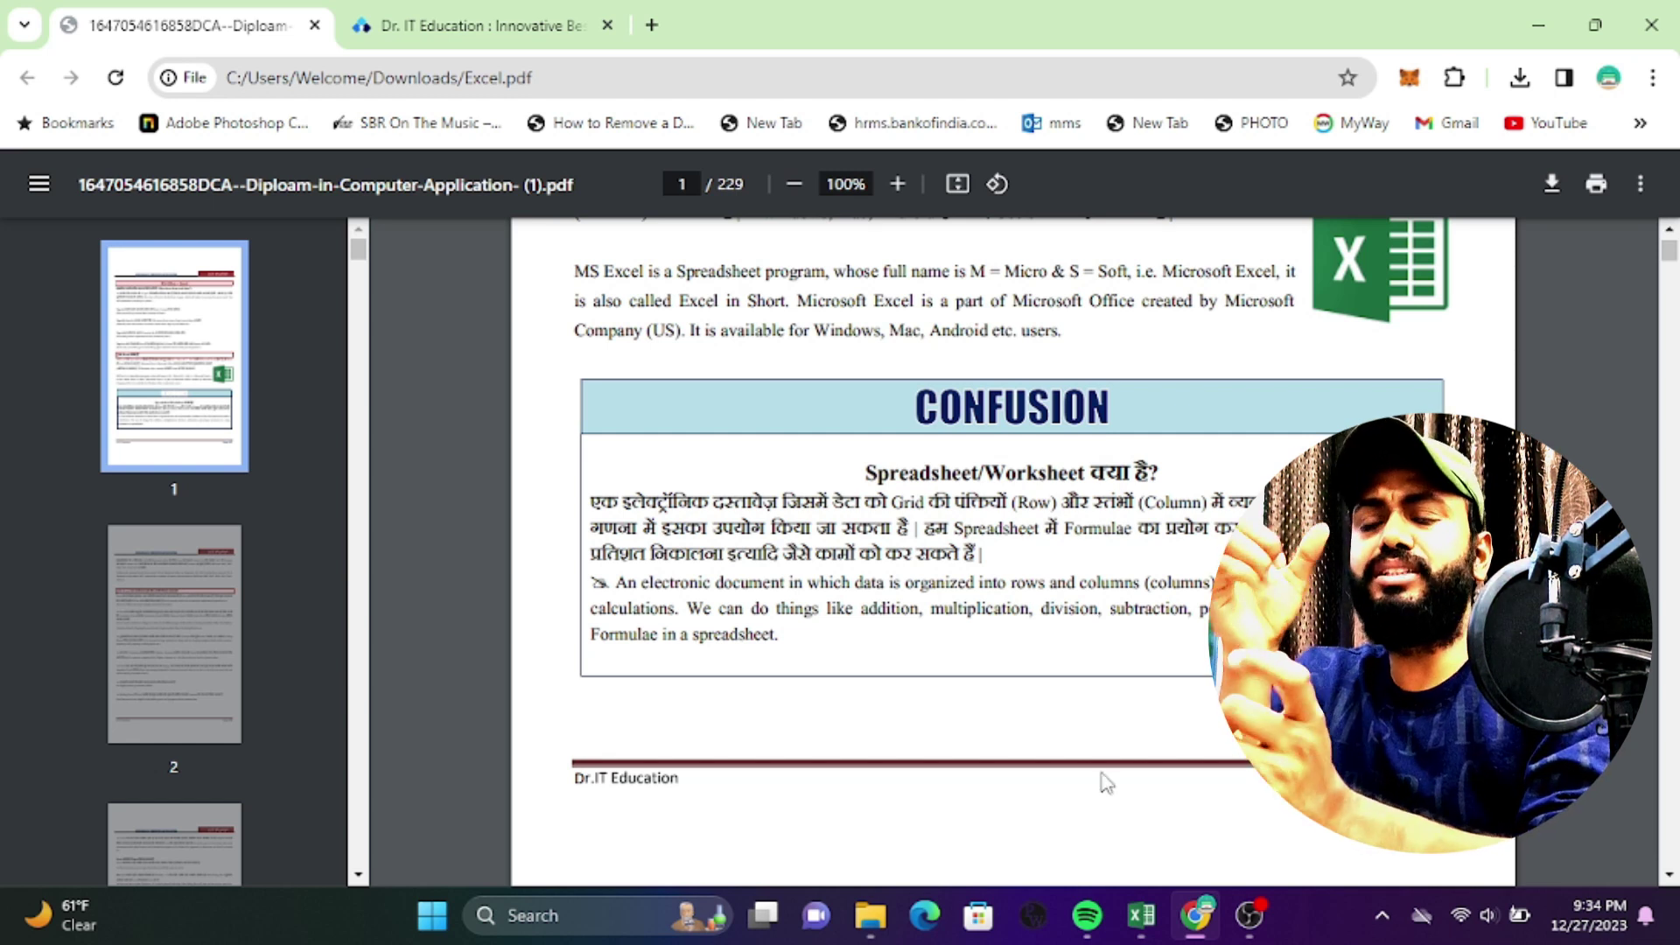
click(1141, 928)
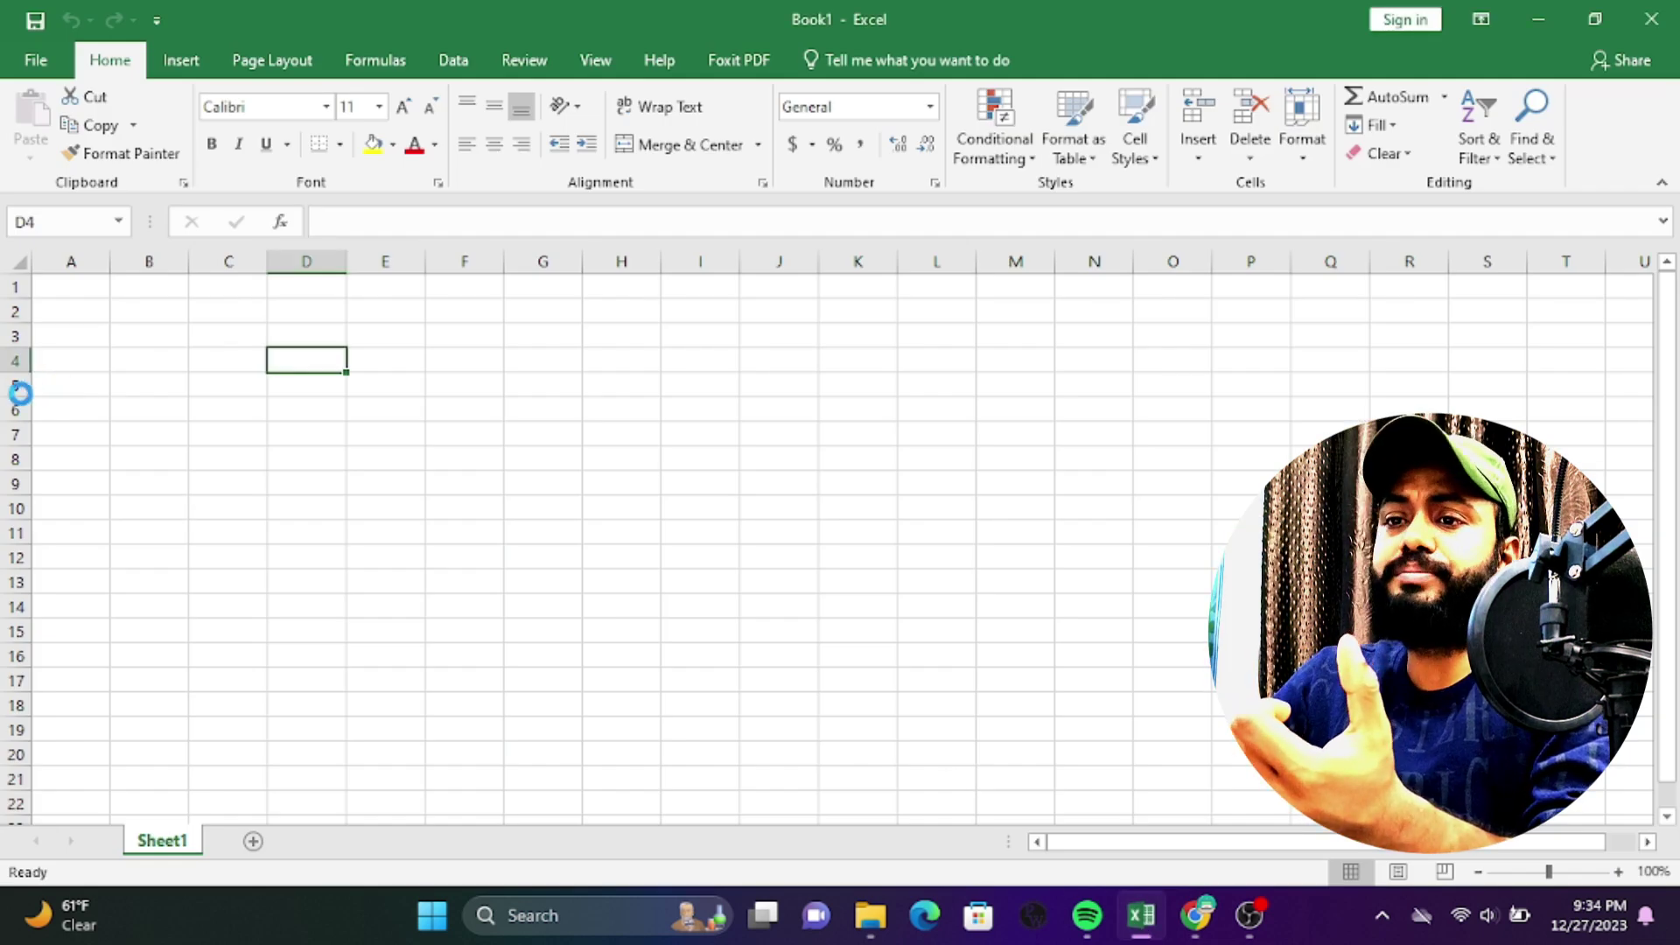
key(ctrl+u)
click(256, 459)
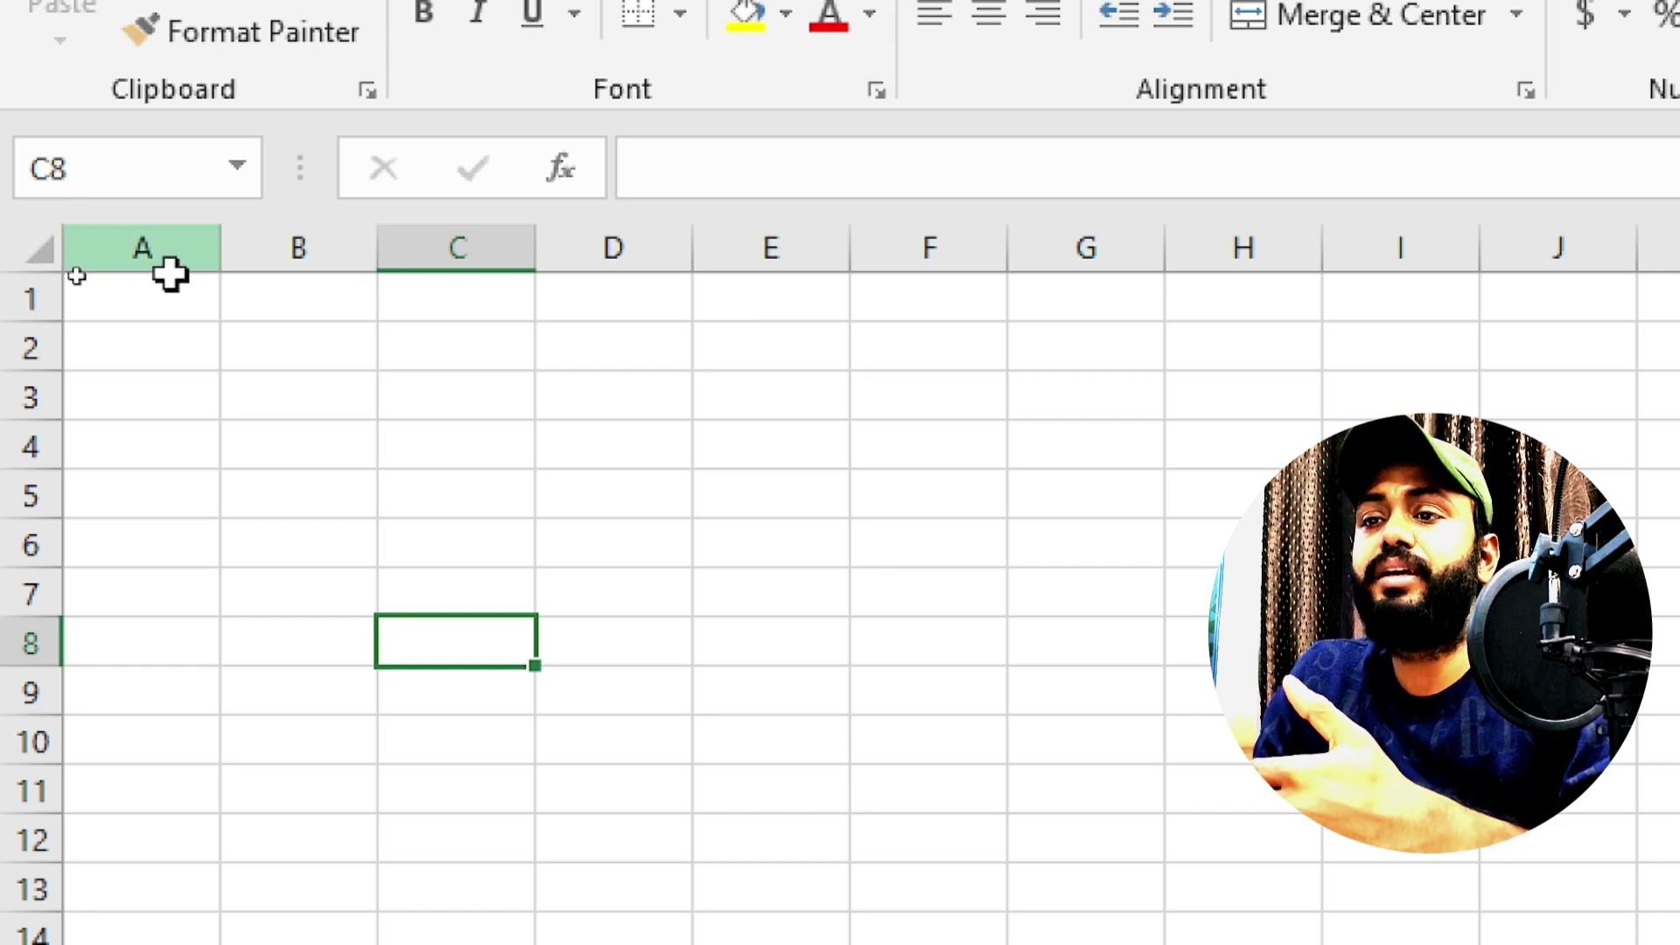
click(91, 301)
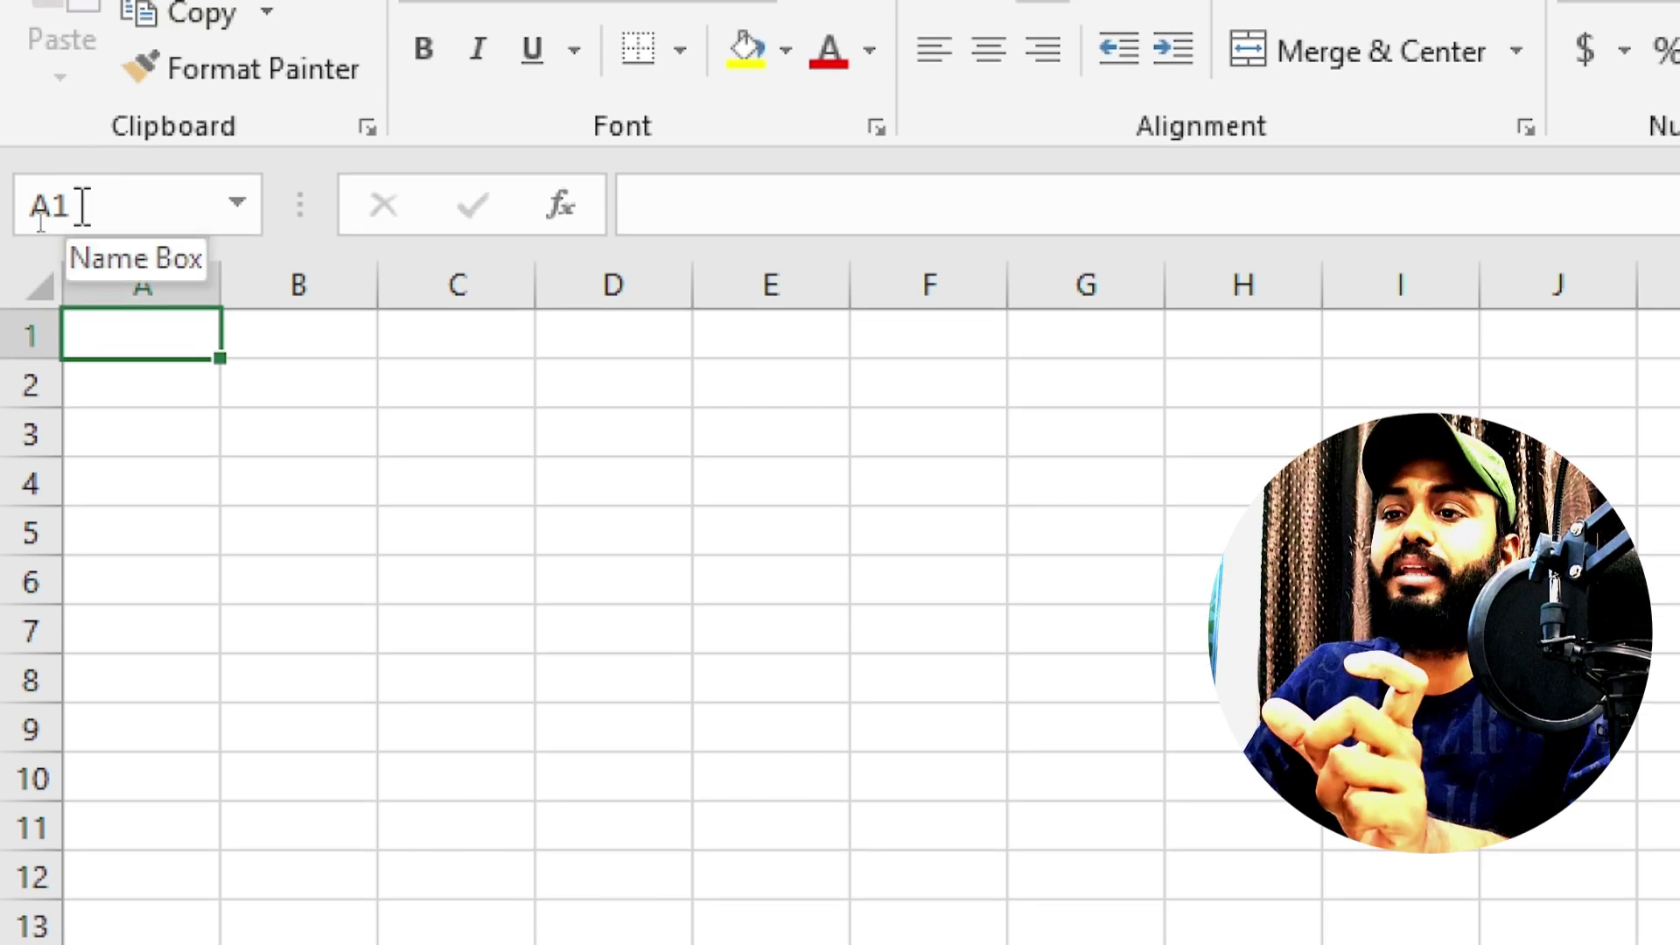
click(35, 207)
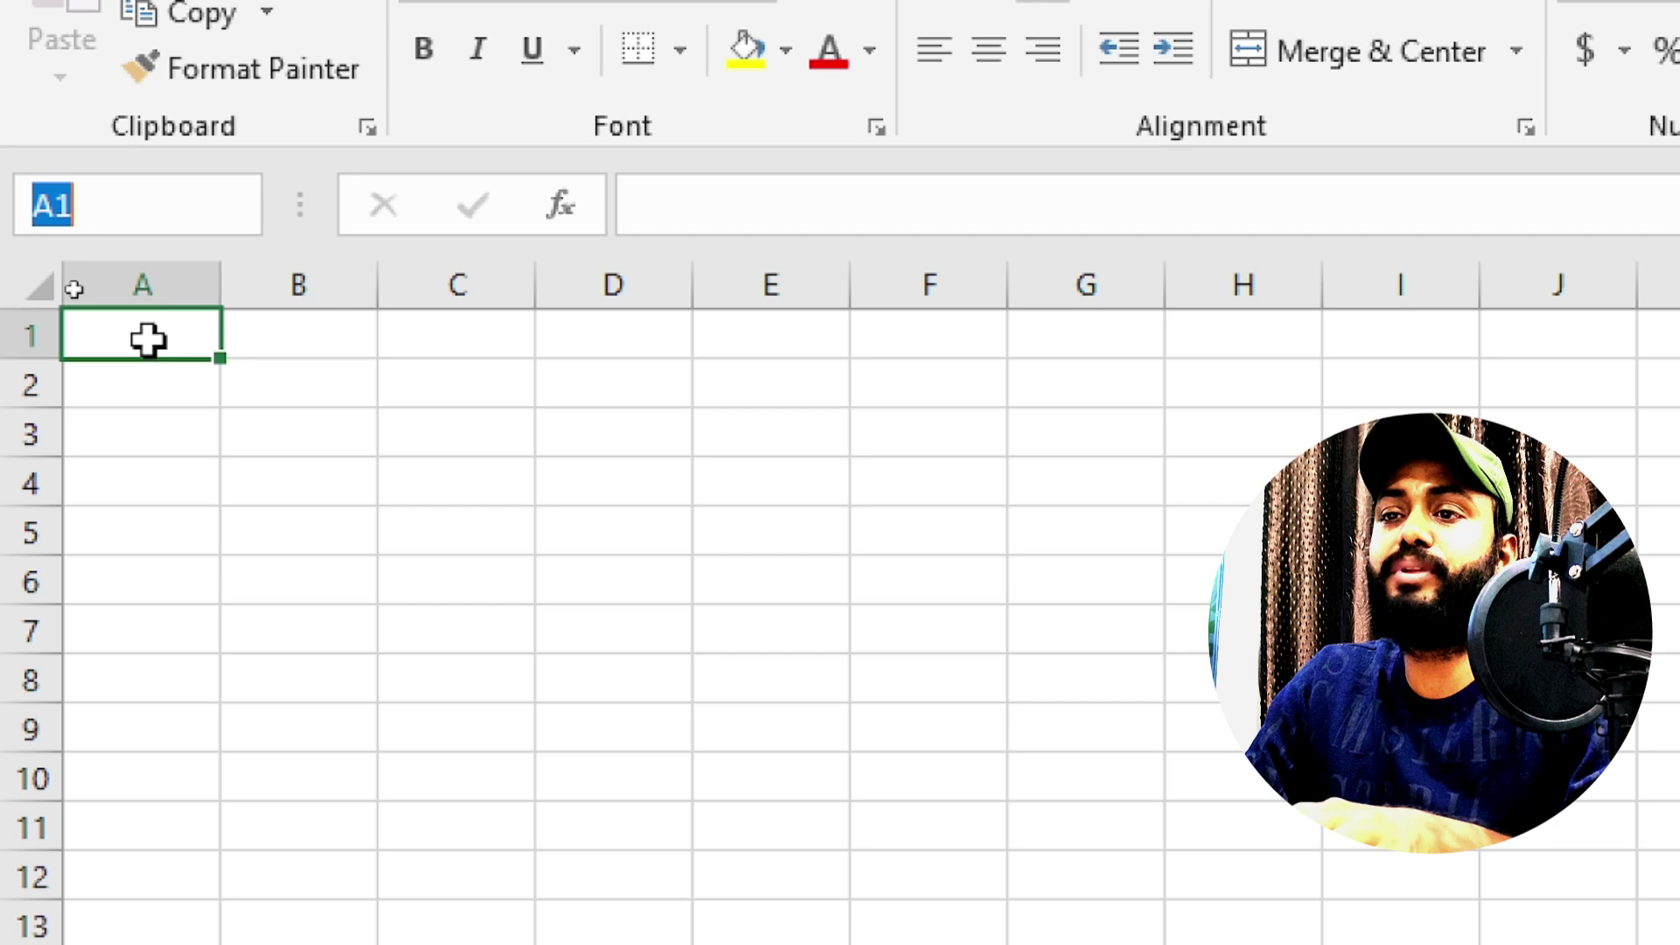
click(147, 342)
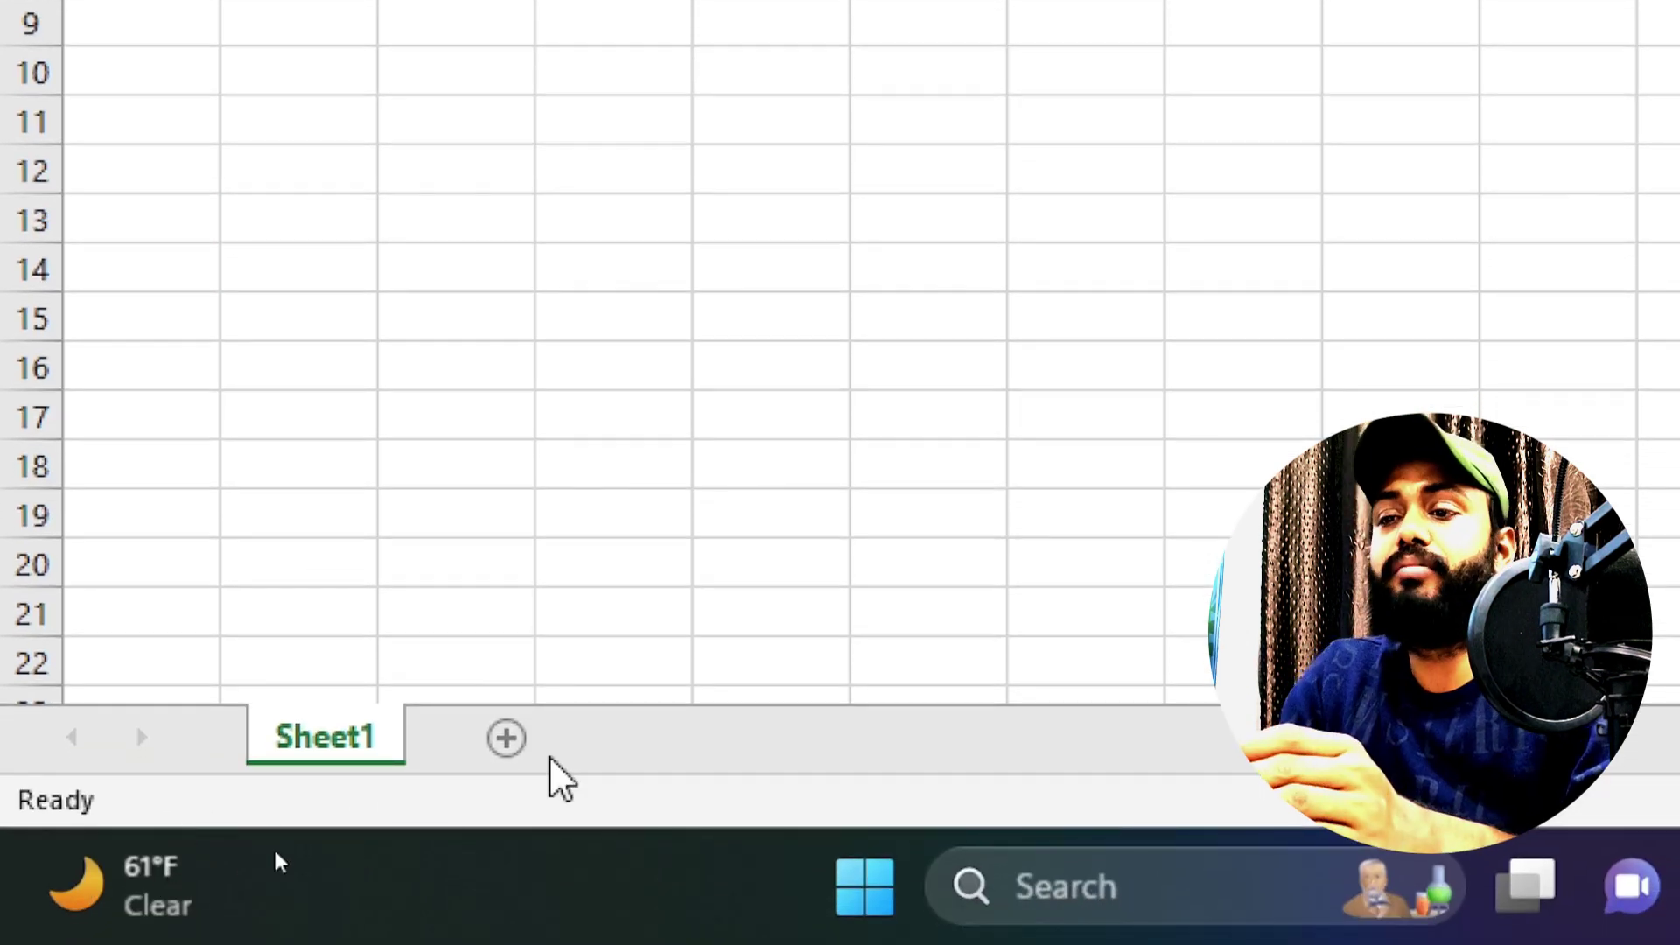
Add three more worksheets to Book1, then return to Sheet1.
click(504, 738)
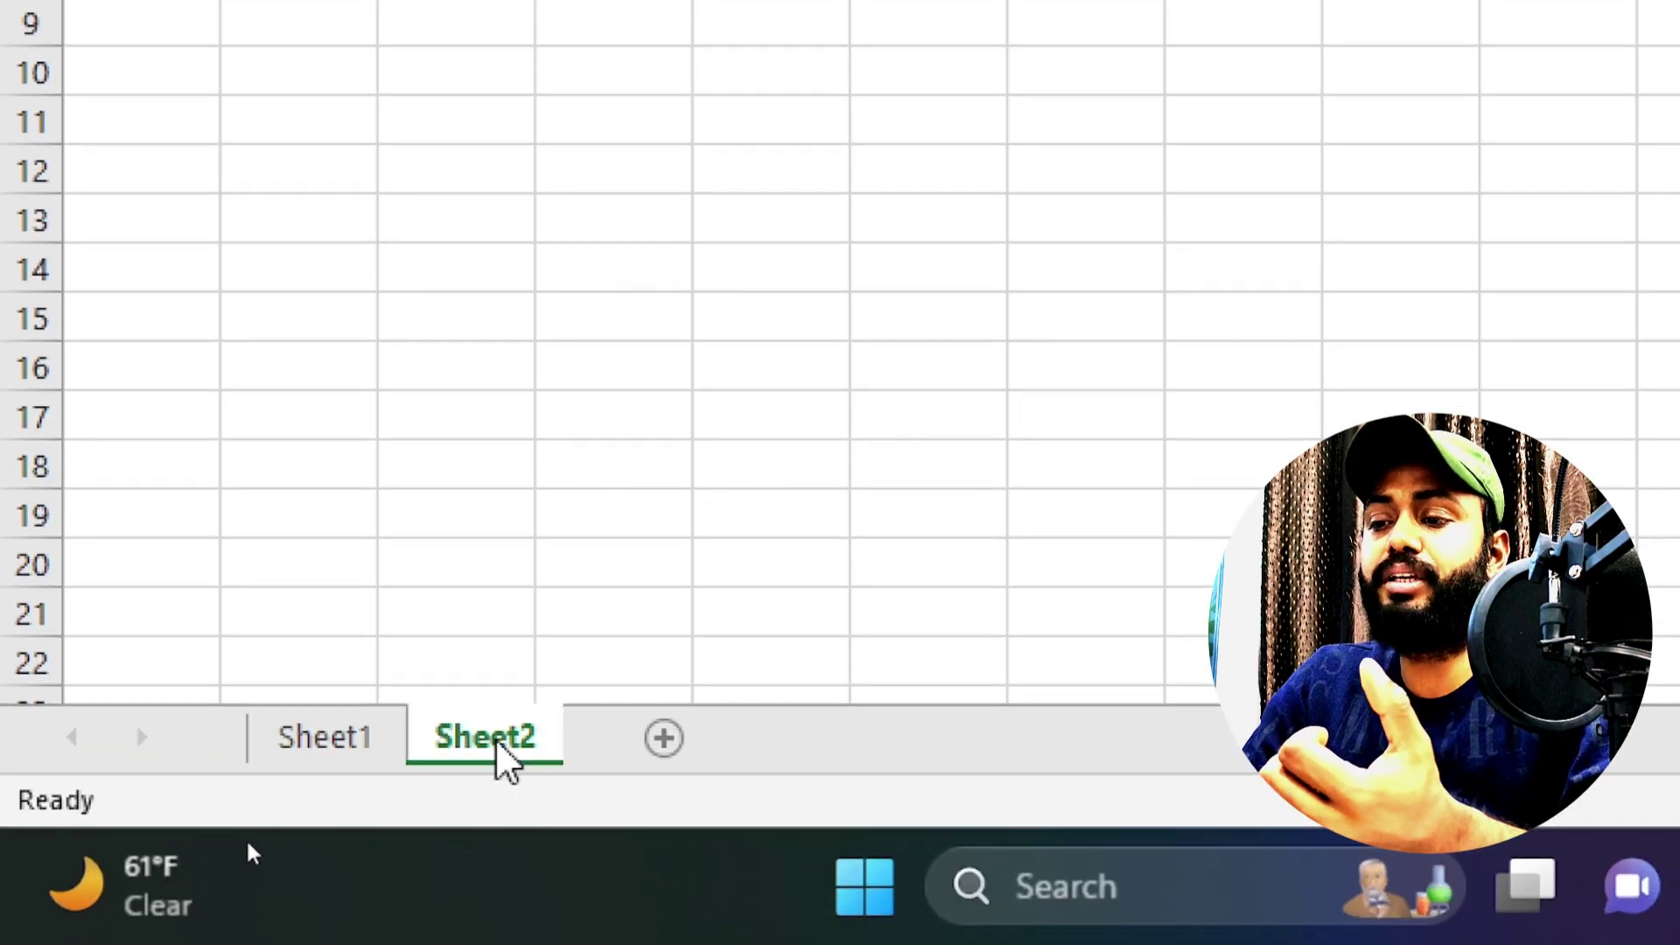
click(656, 742)
click(833, 739)
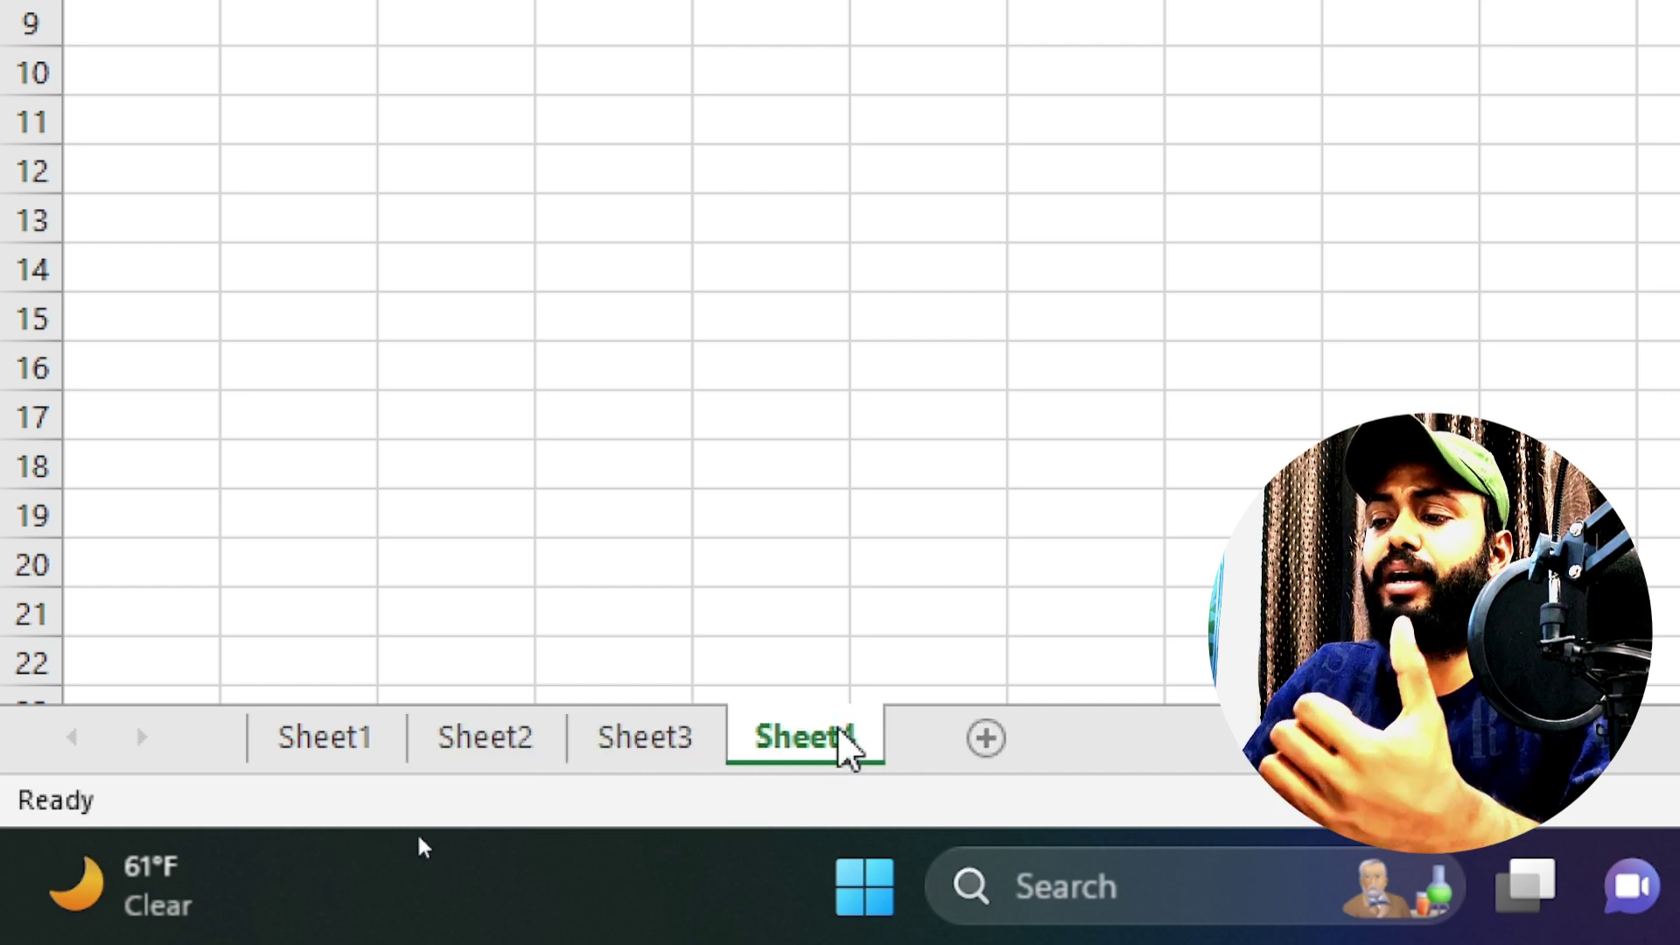
click(333, 760)
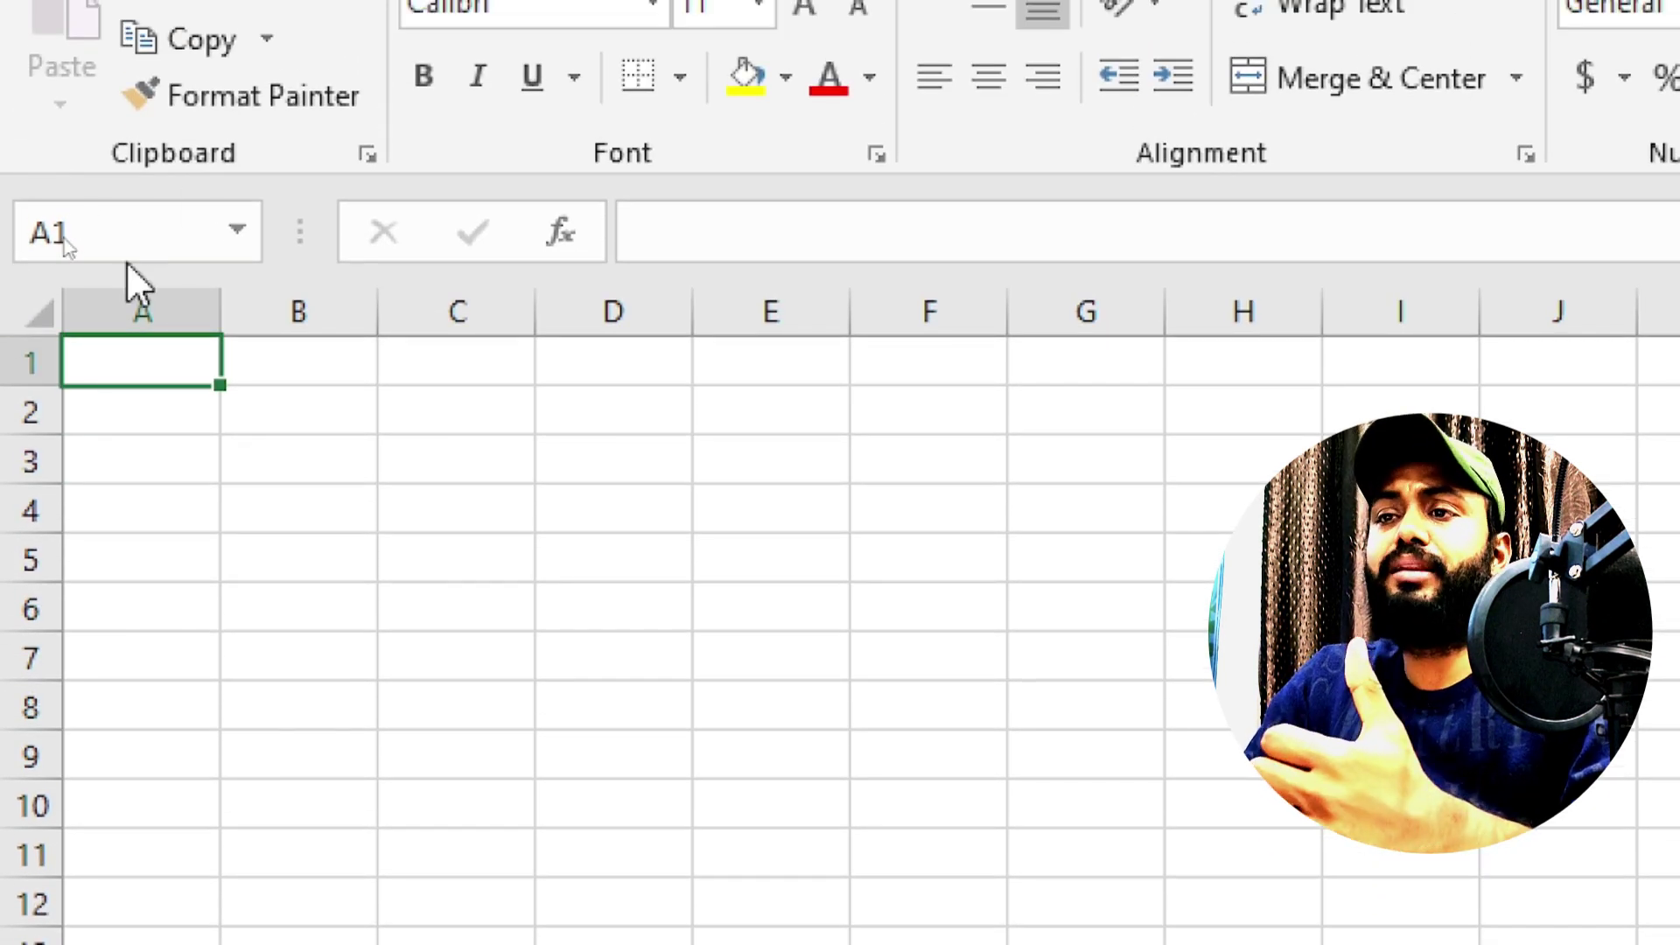
Jump to cell D5 using the Name Box.
click(135, 232)
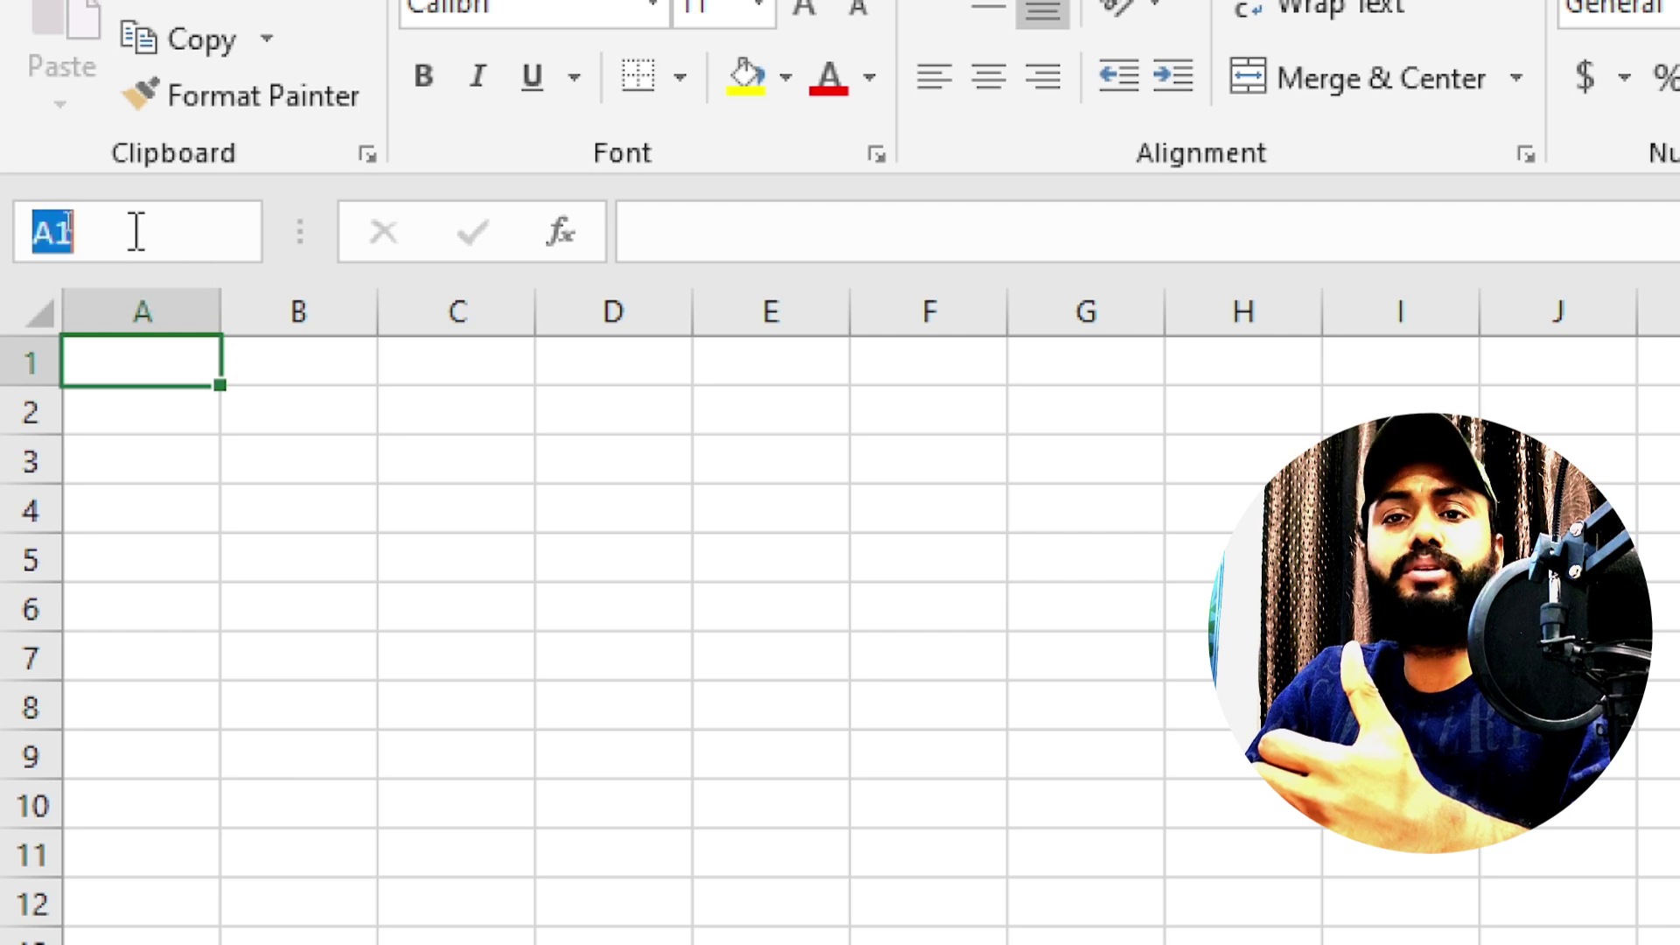
text(d)
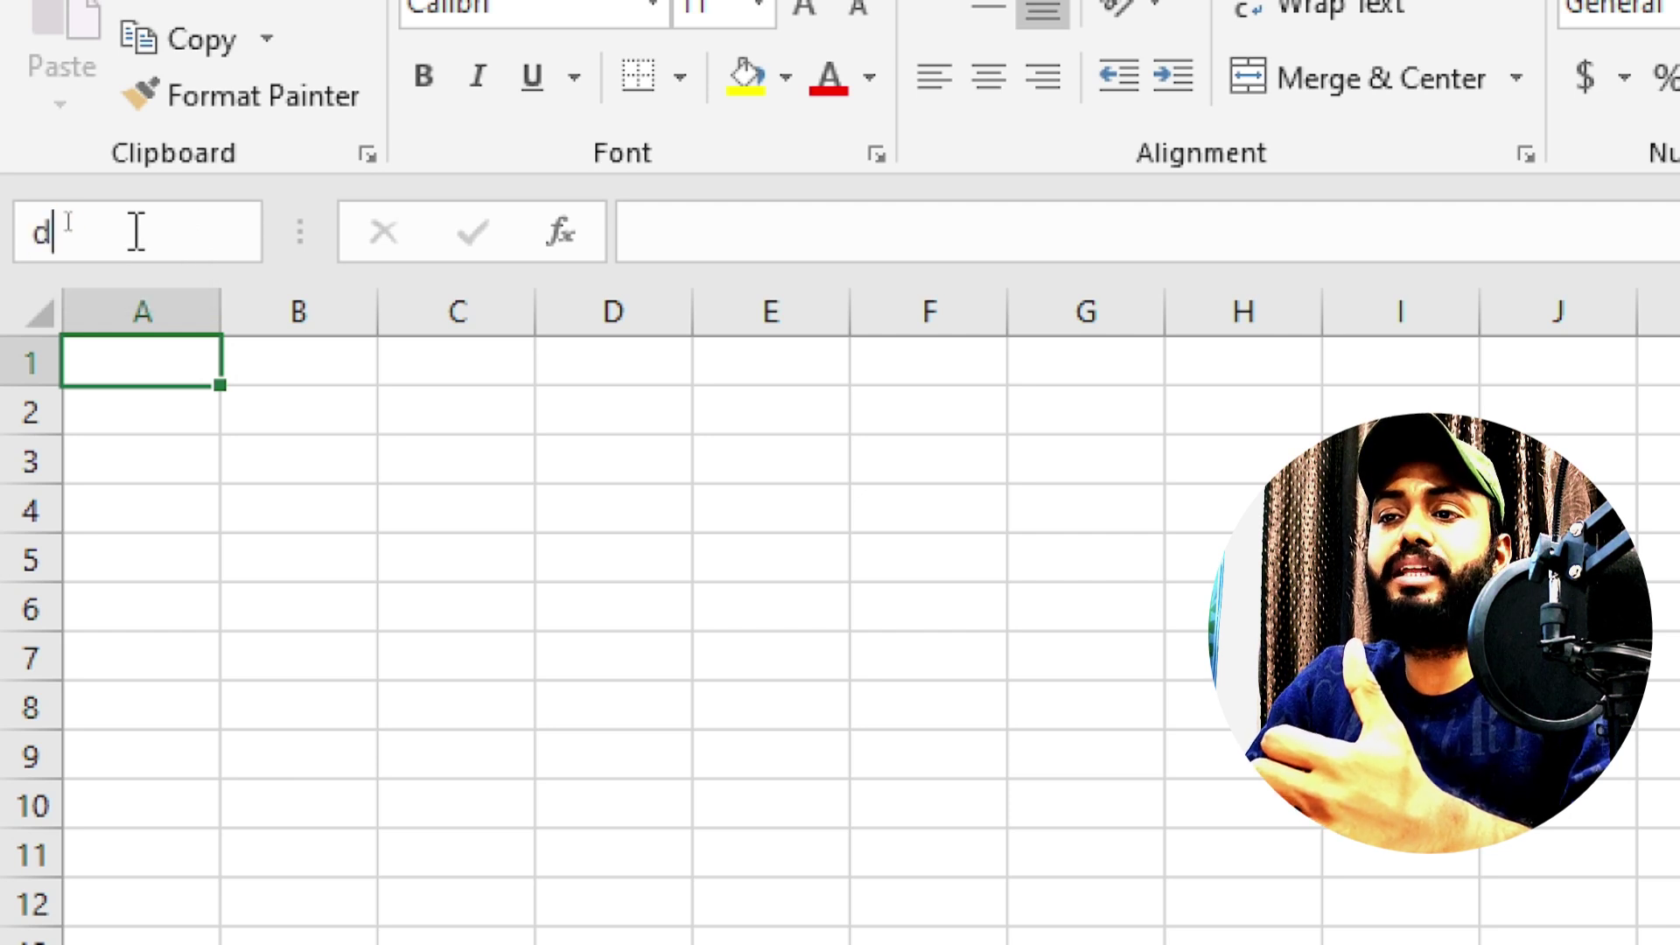
key(Return)
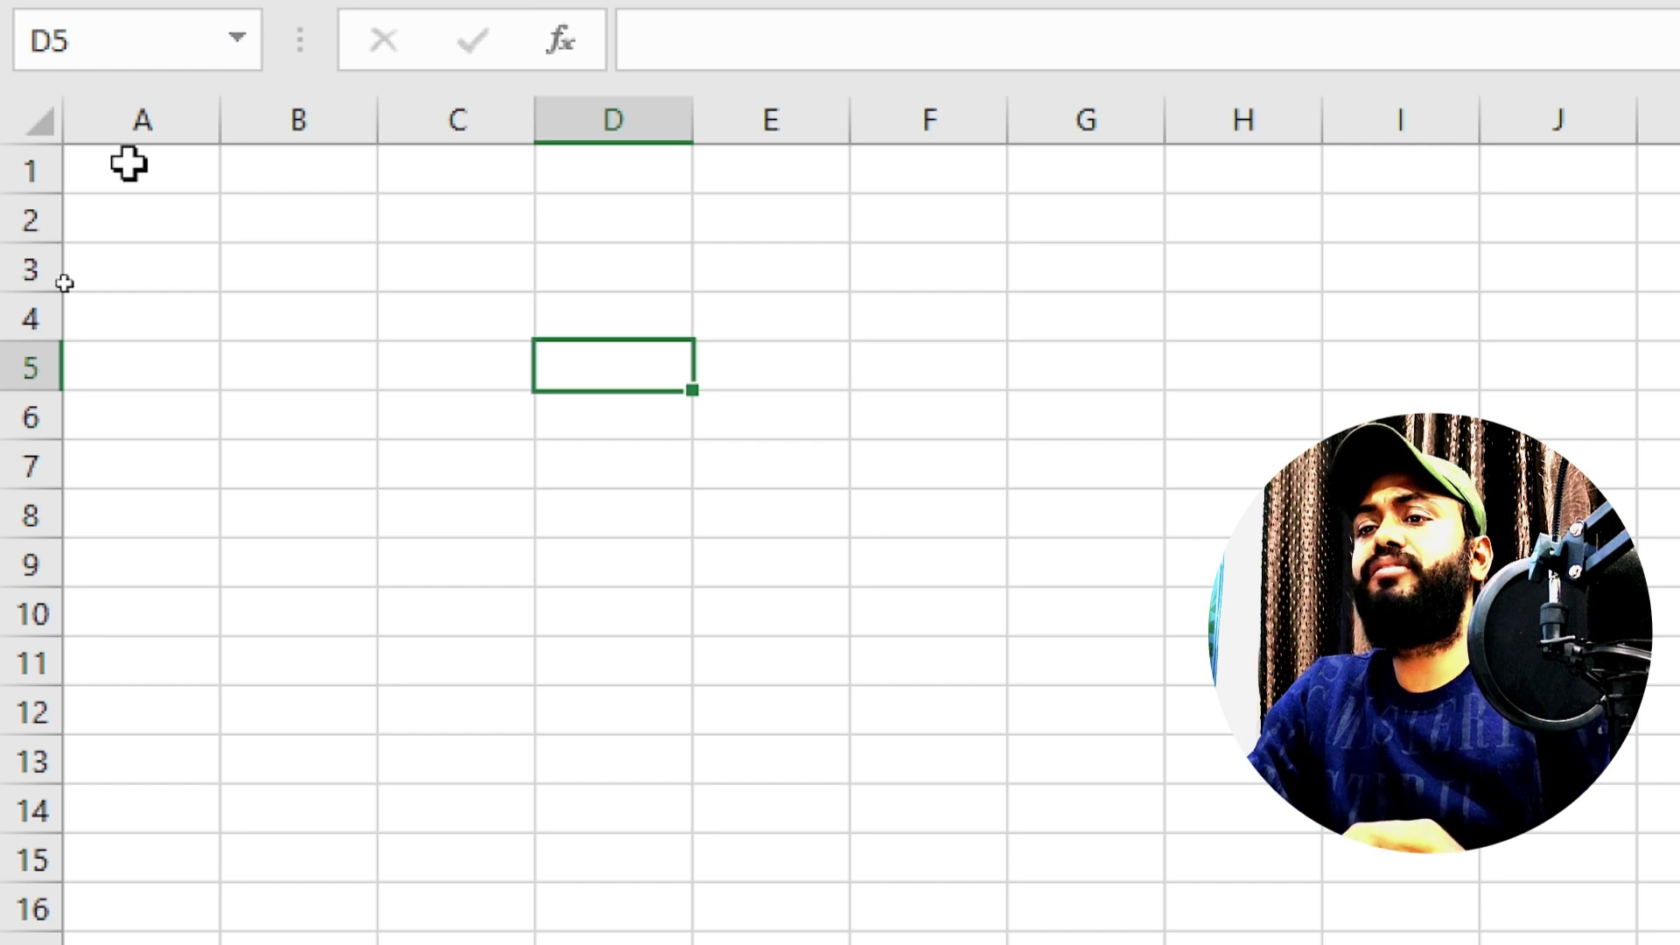
Merge and center A1:D2 into one block, then select A3 for data entry.
drag(129, 165, 244, 220)
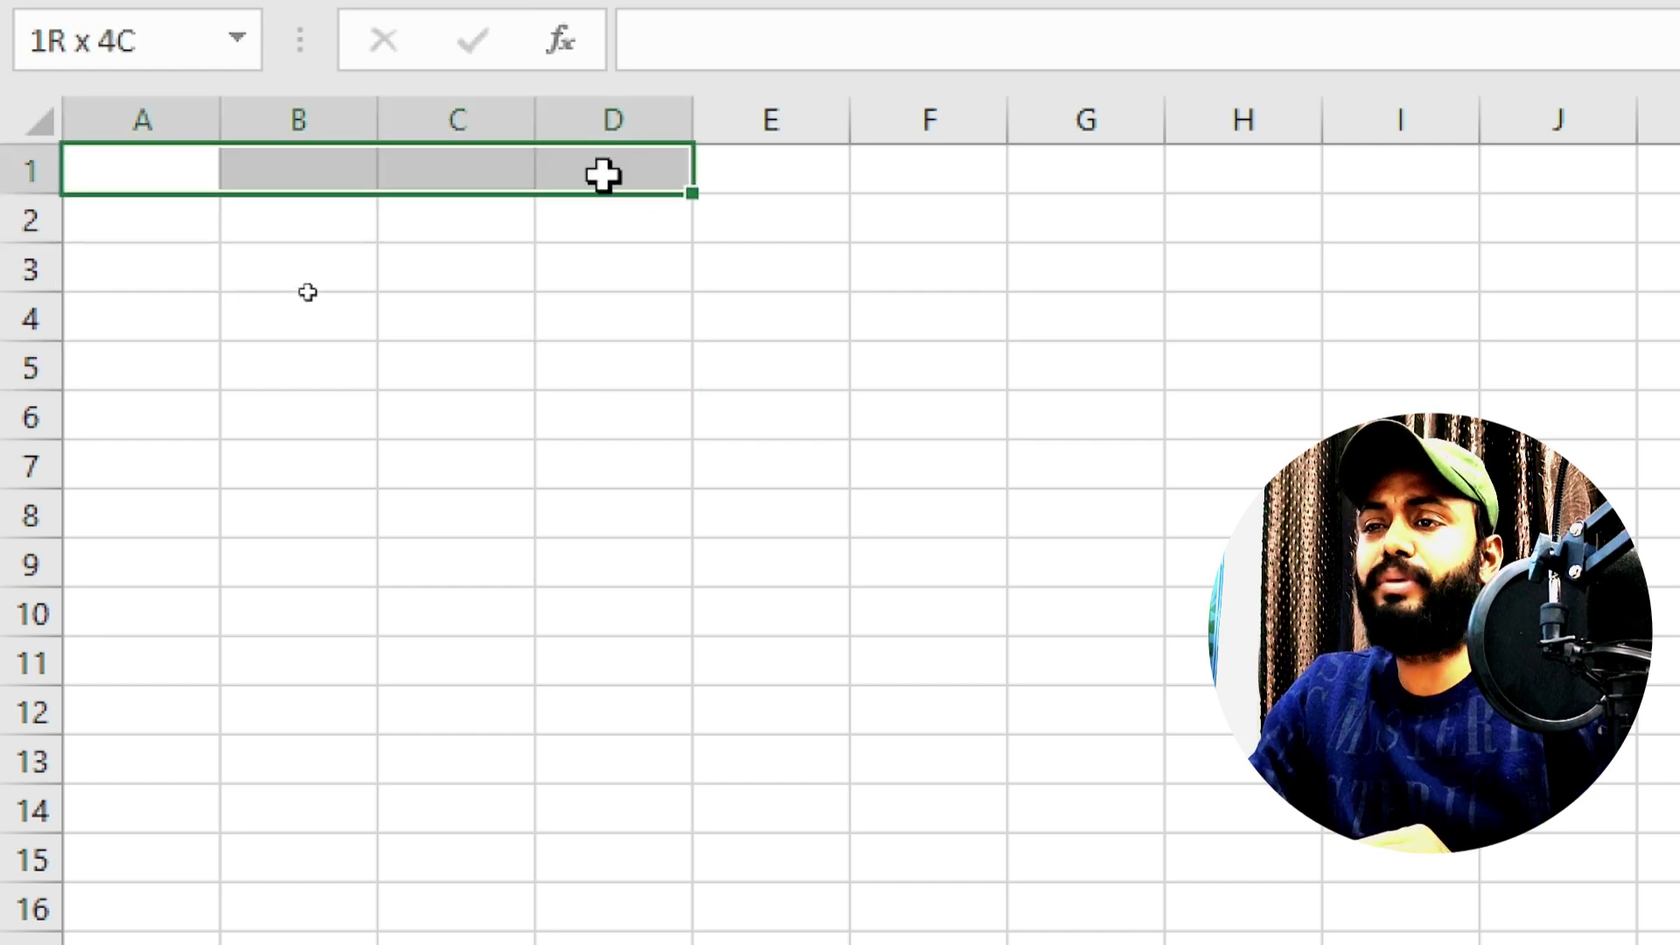
drag(243, 220, 669, 220)
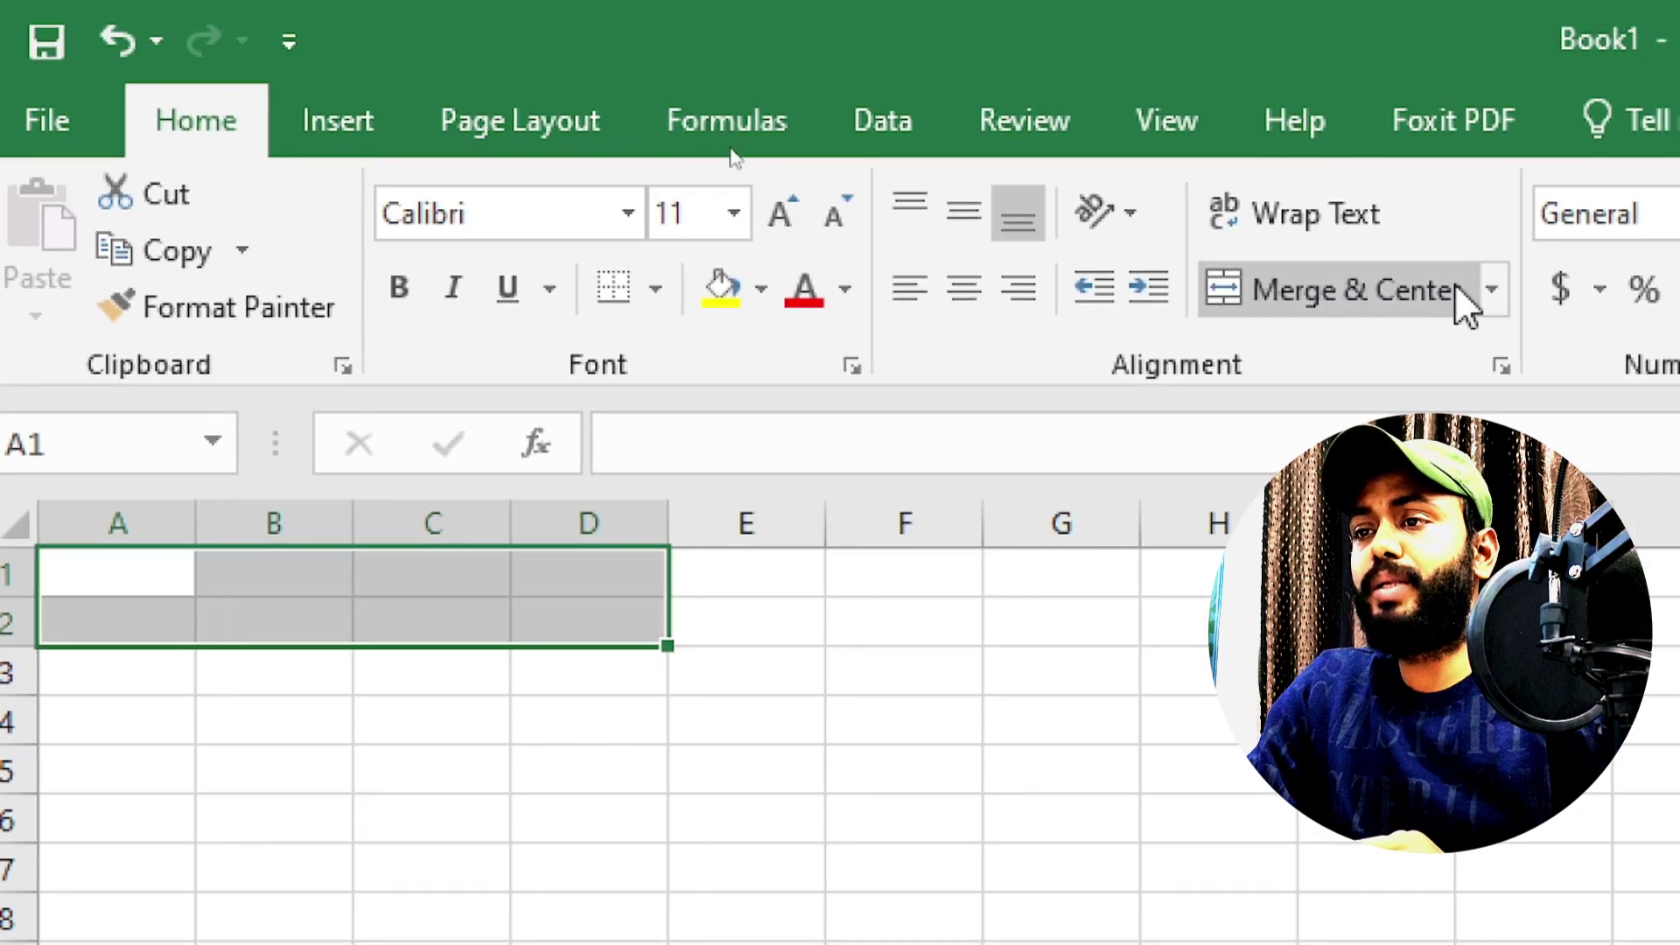
click(1357, 297)
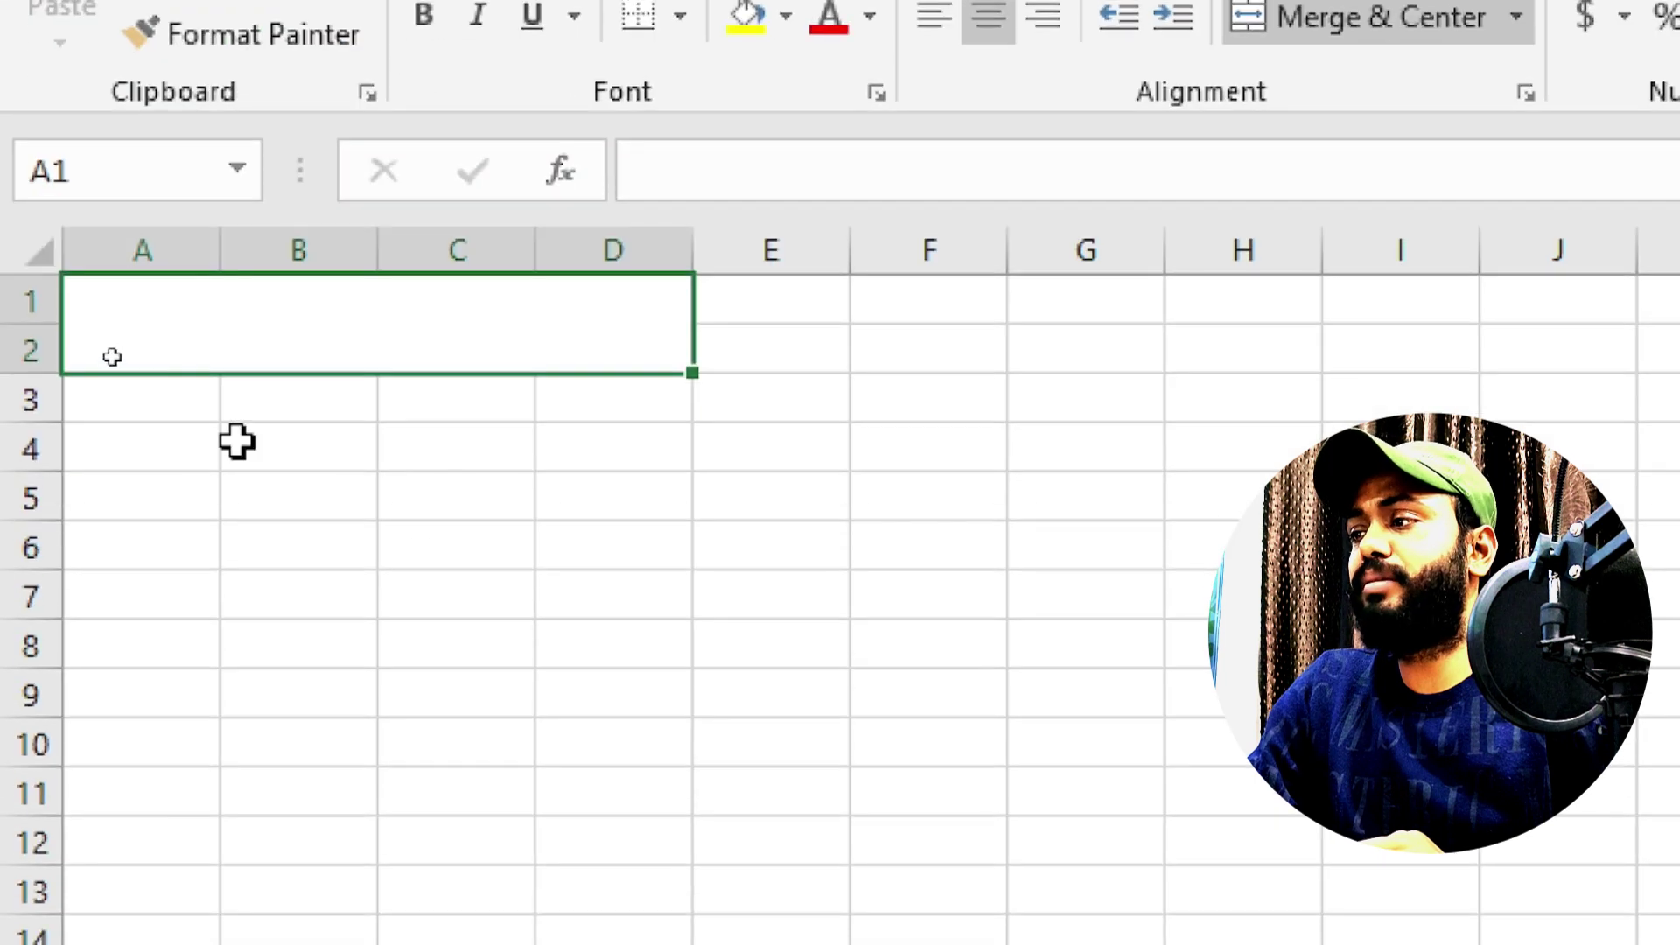
click(171, 429)
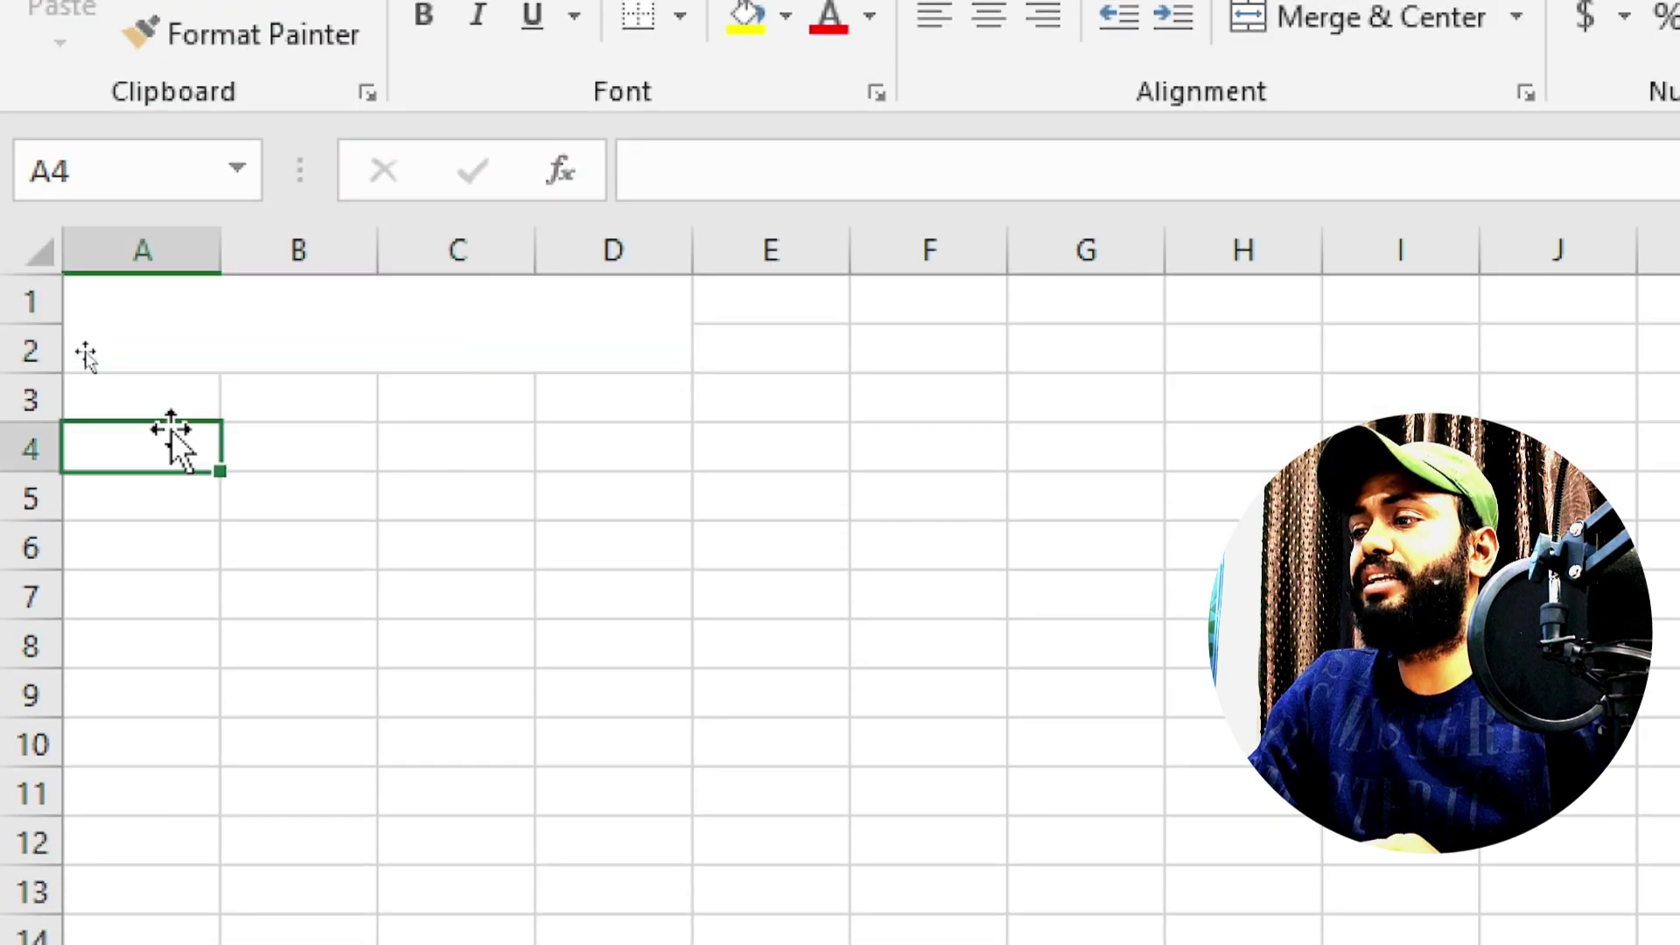
click(259, 315)
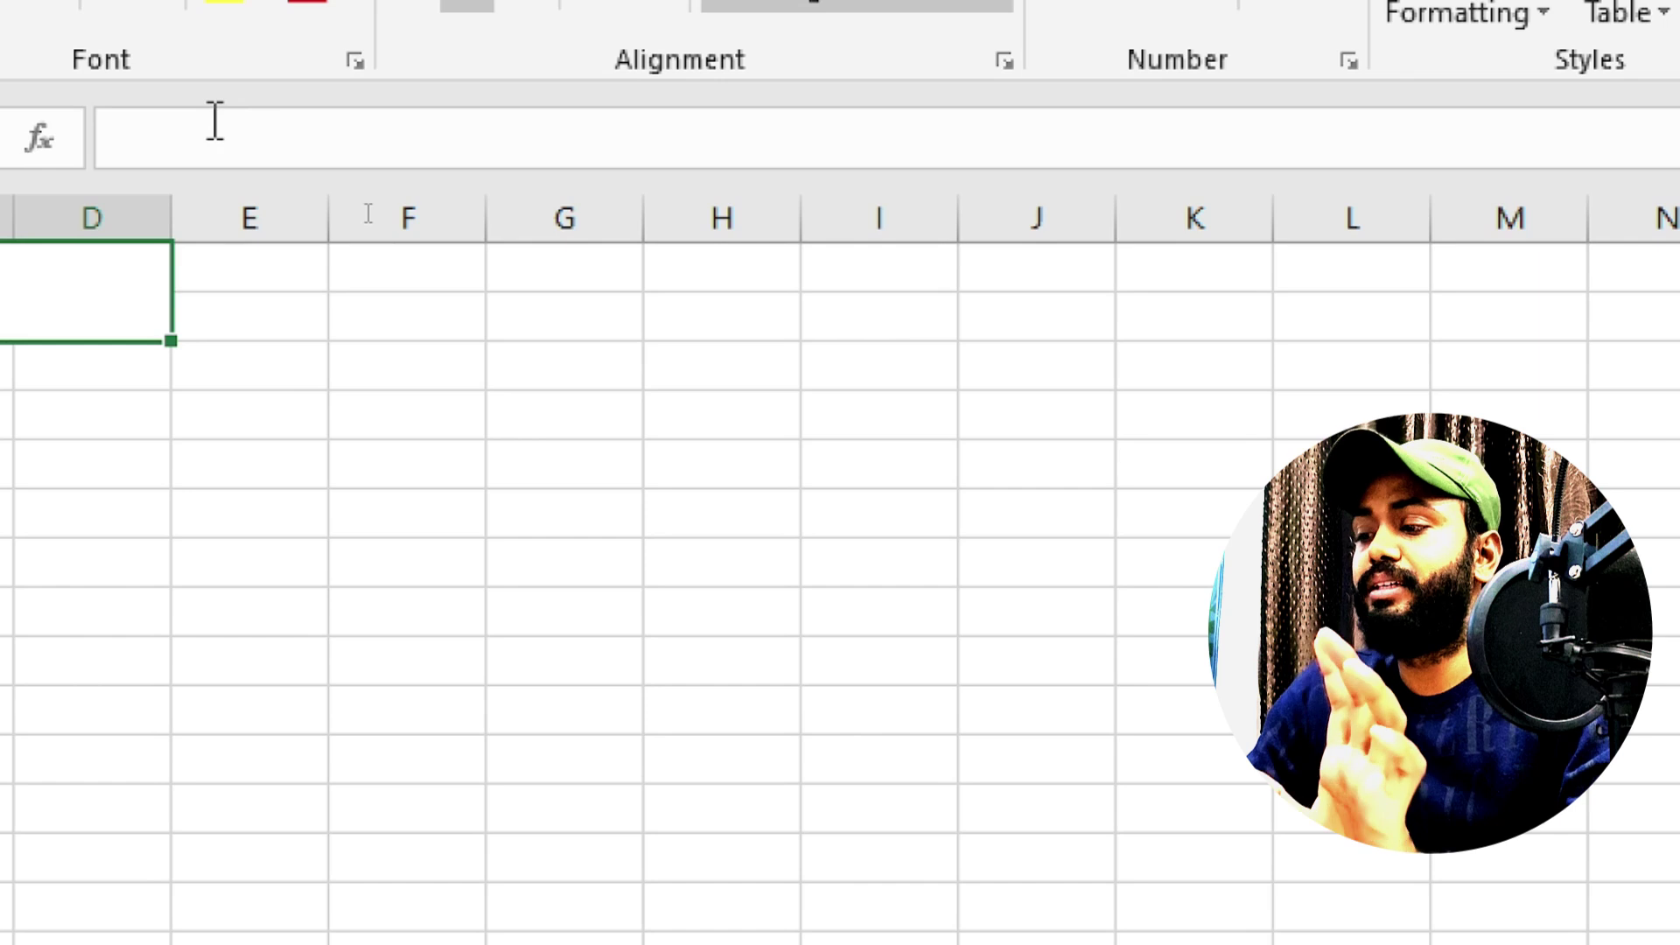
click(176, 366)
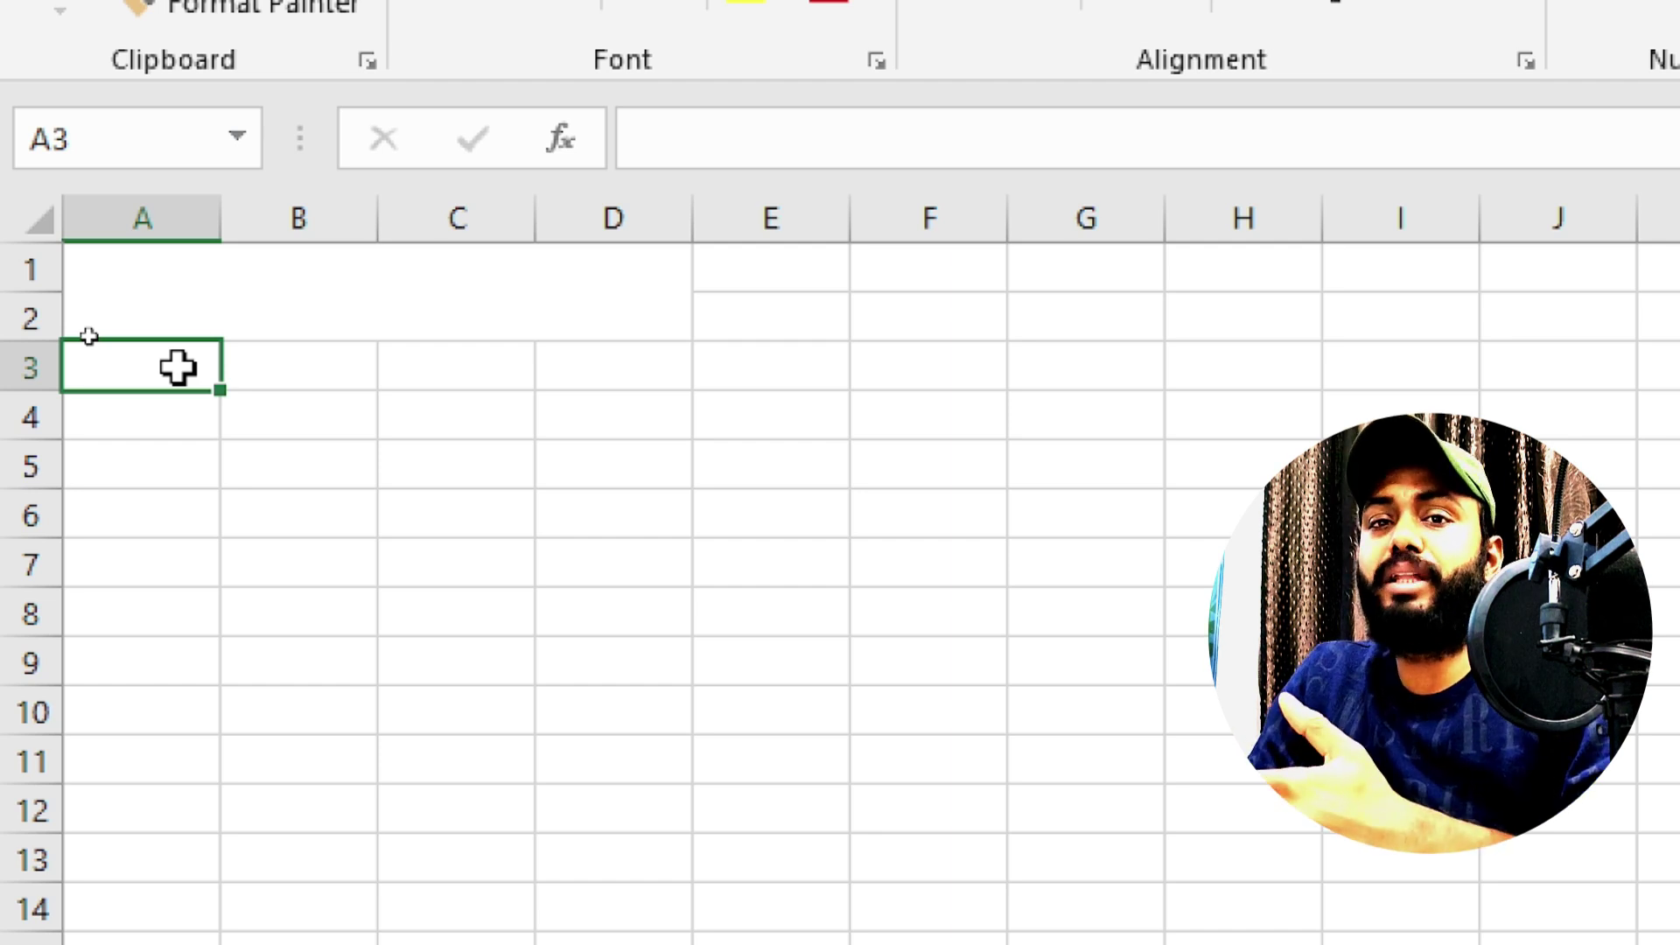
Enter 20, 50 and 30 into cells A3:A5.
text(20)
key(Return)
text(50)
key(Return)
text(30)
key(Return)
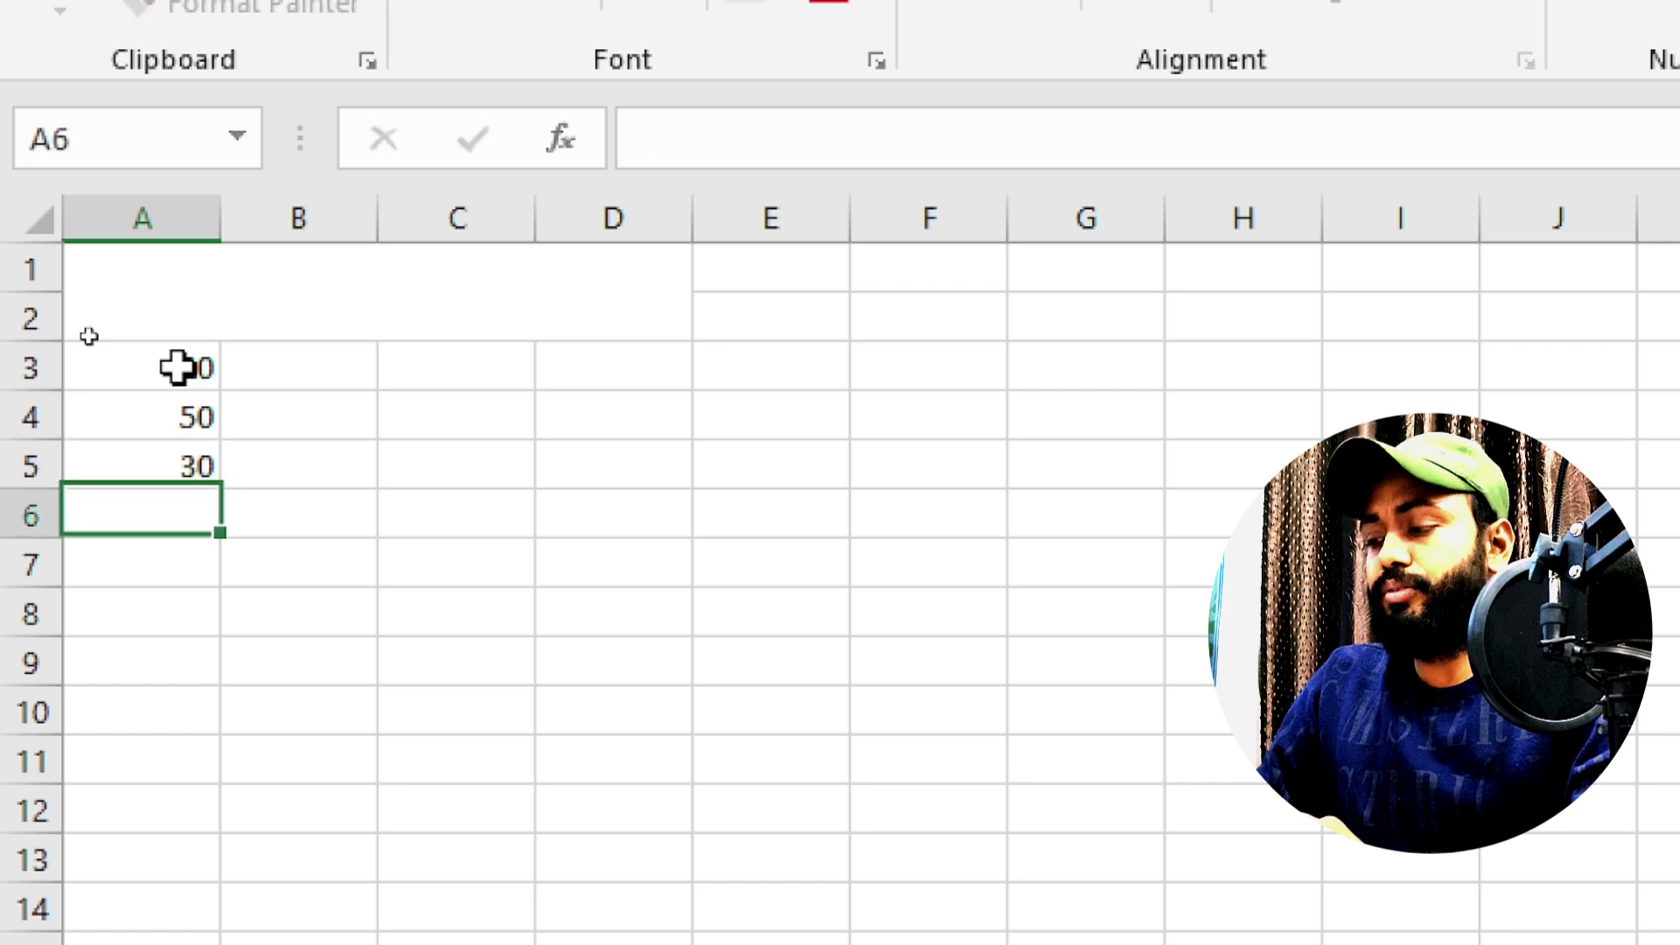
Enter 10, 50 and 10 into B3:B5, then begin a formula in C3.
click(306, 361)
text(10)
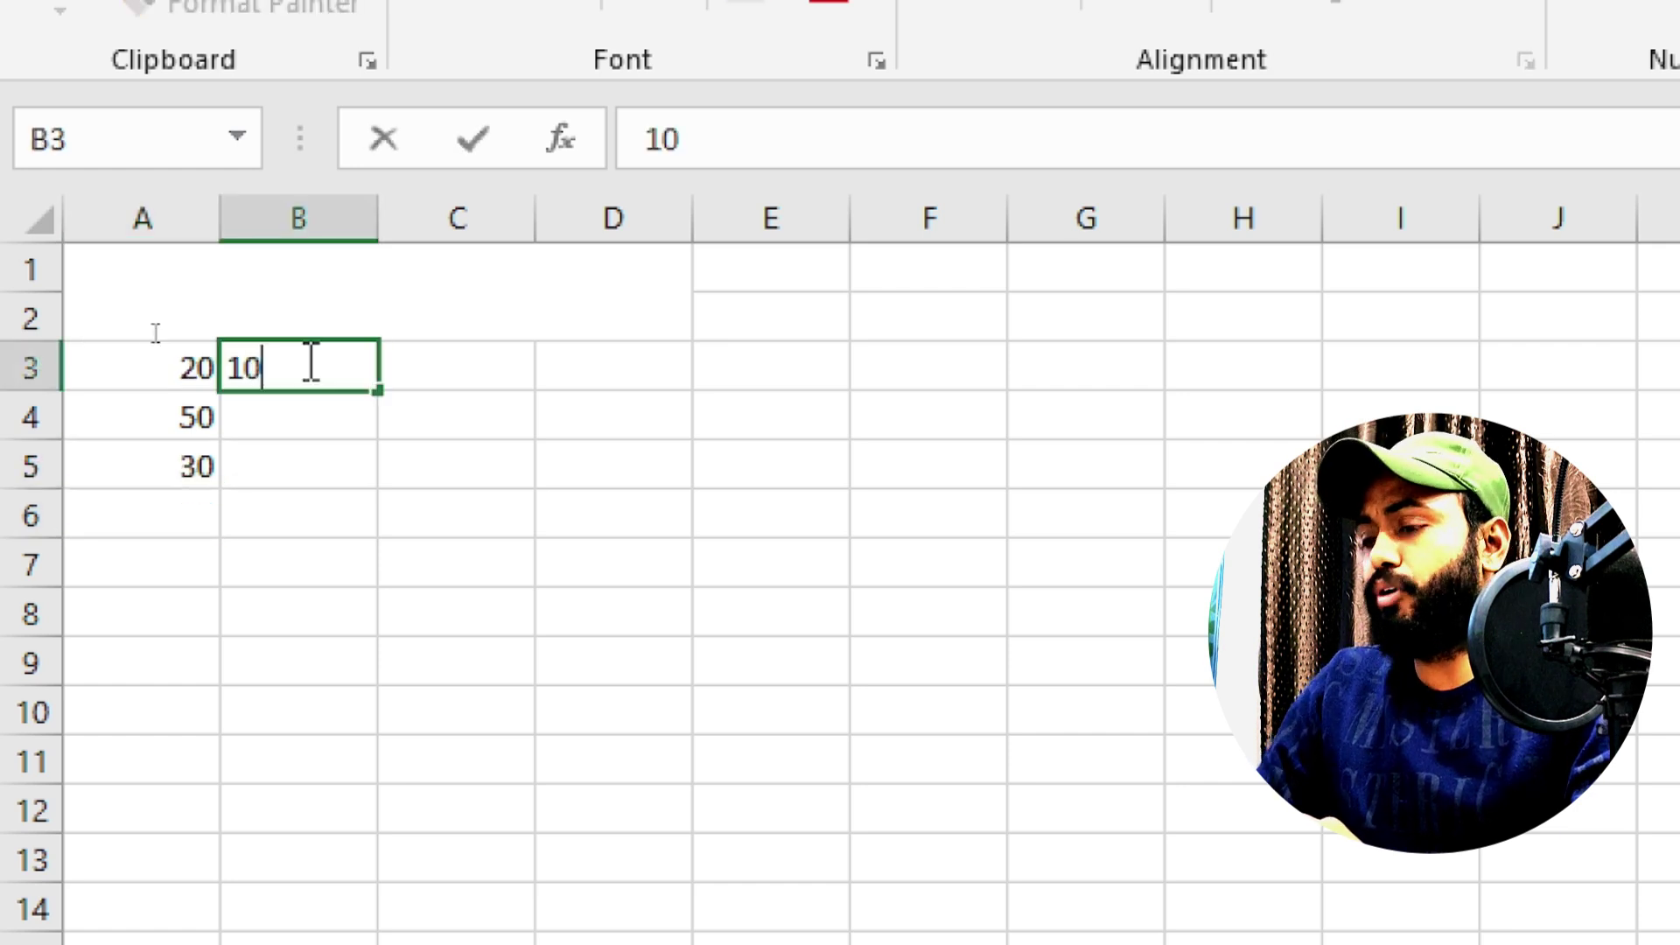
key(Return)
text(50)
key(Return)
text(1)
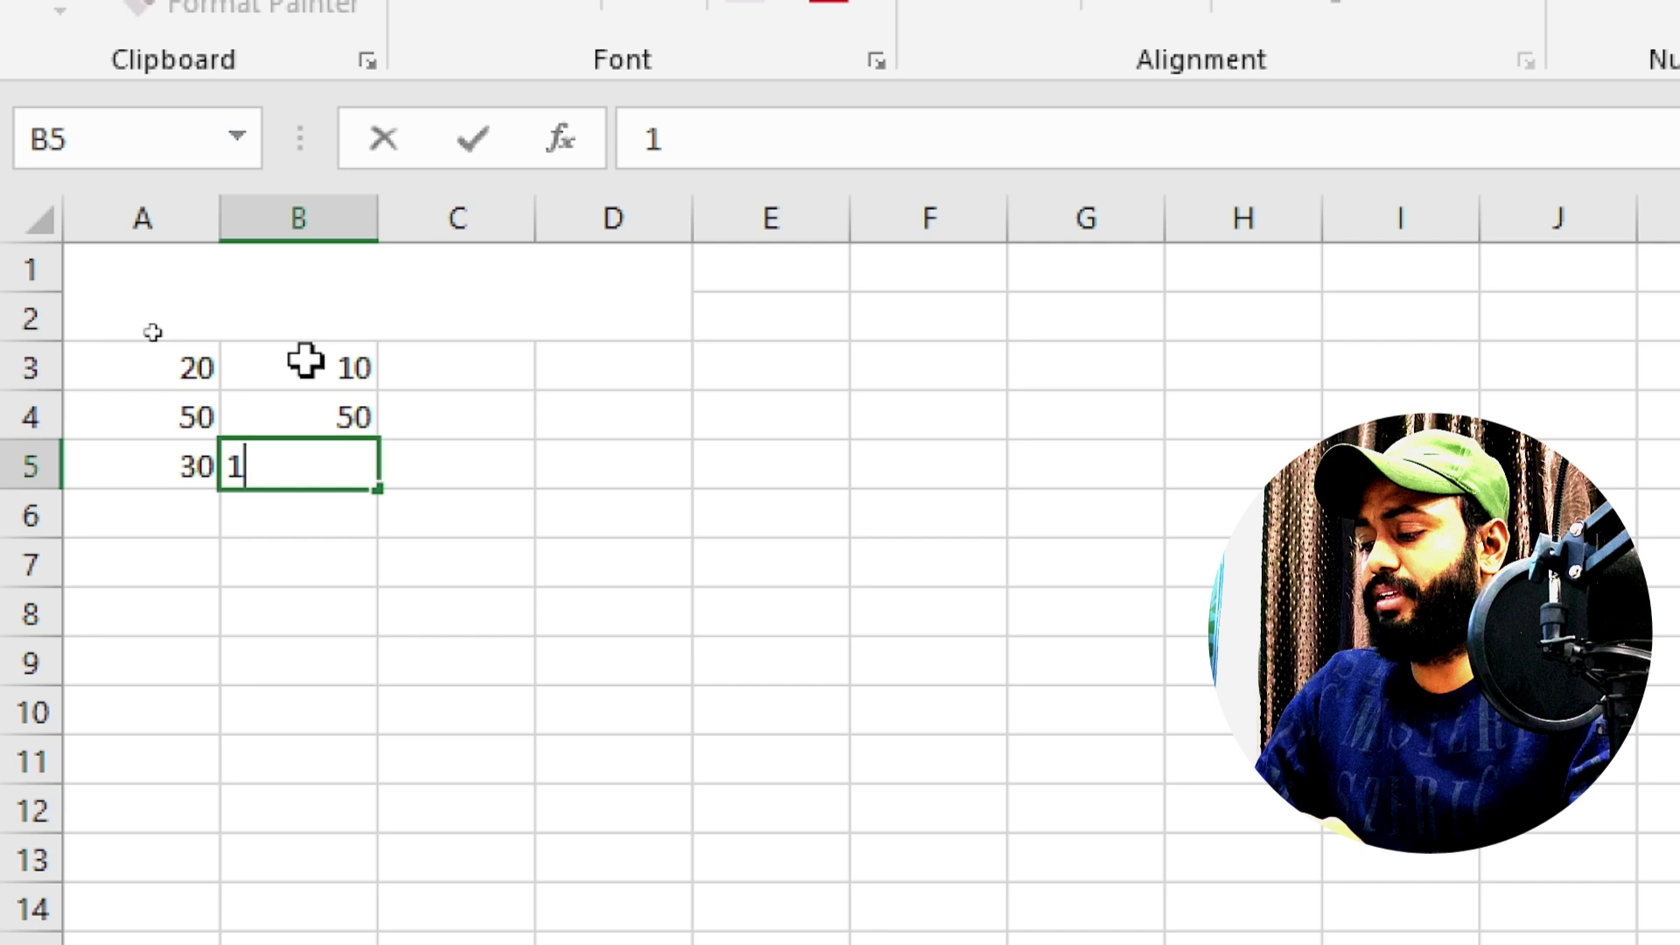
text(0)
key(Return)
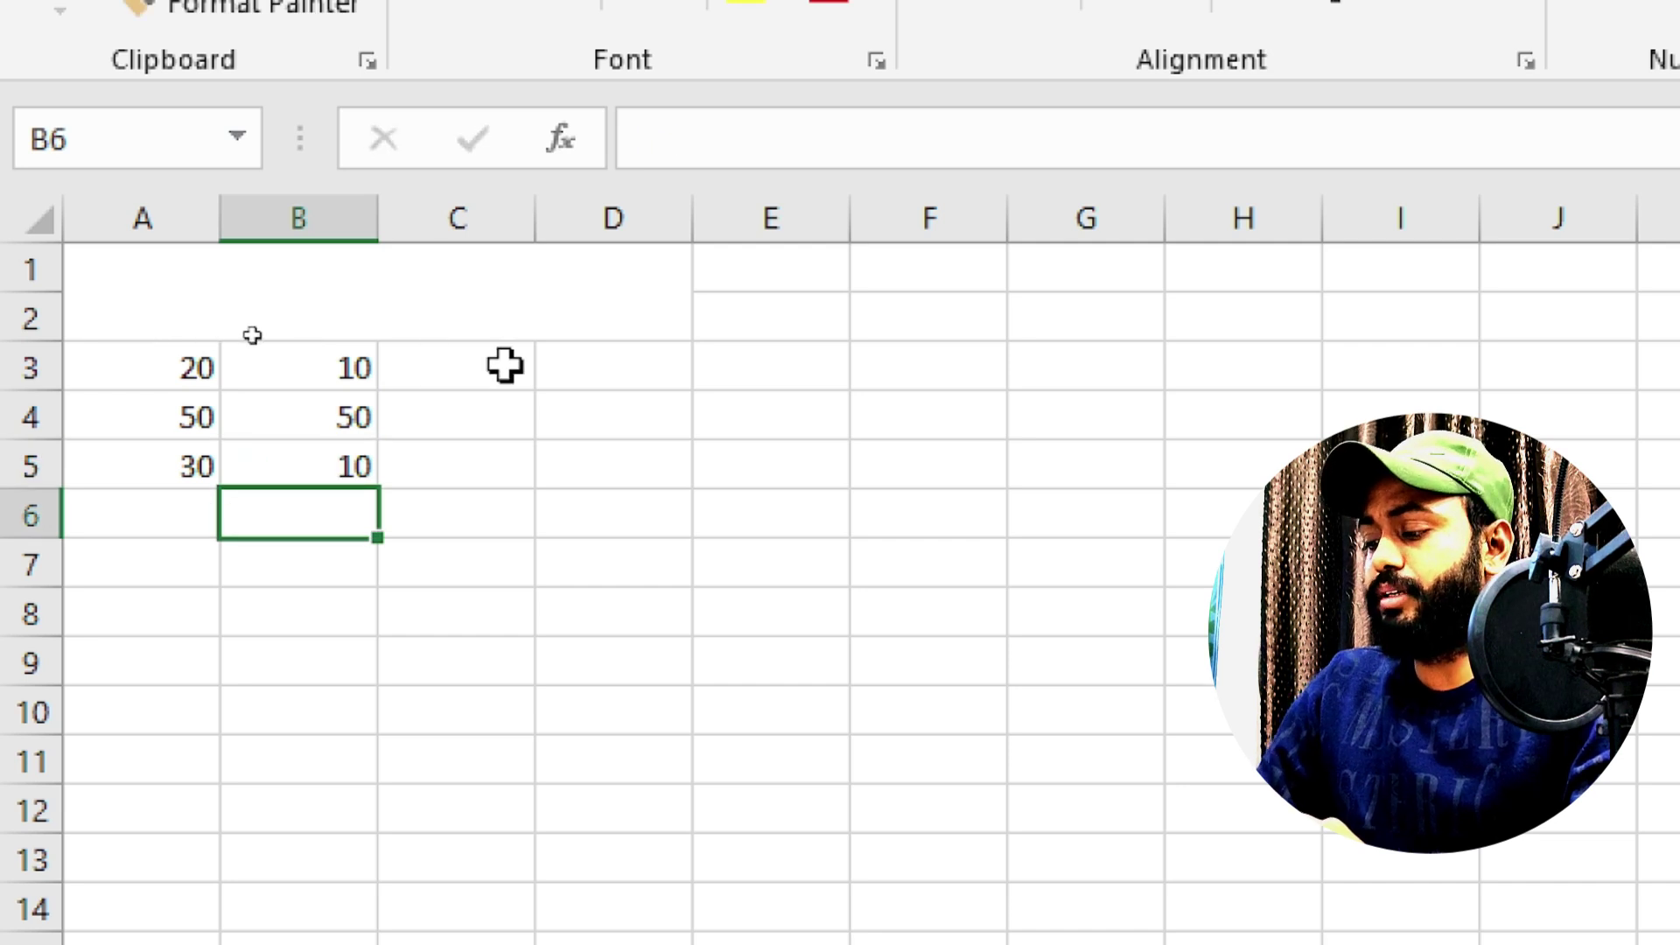
click(480, 369)
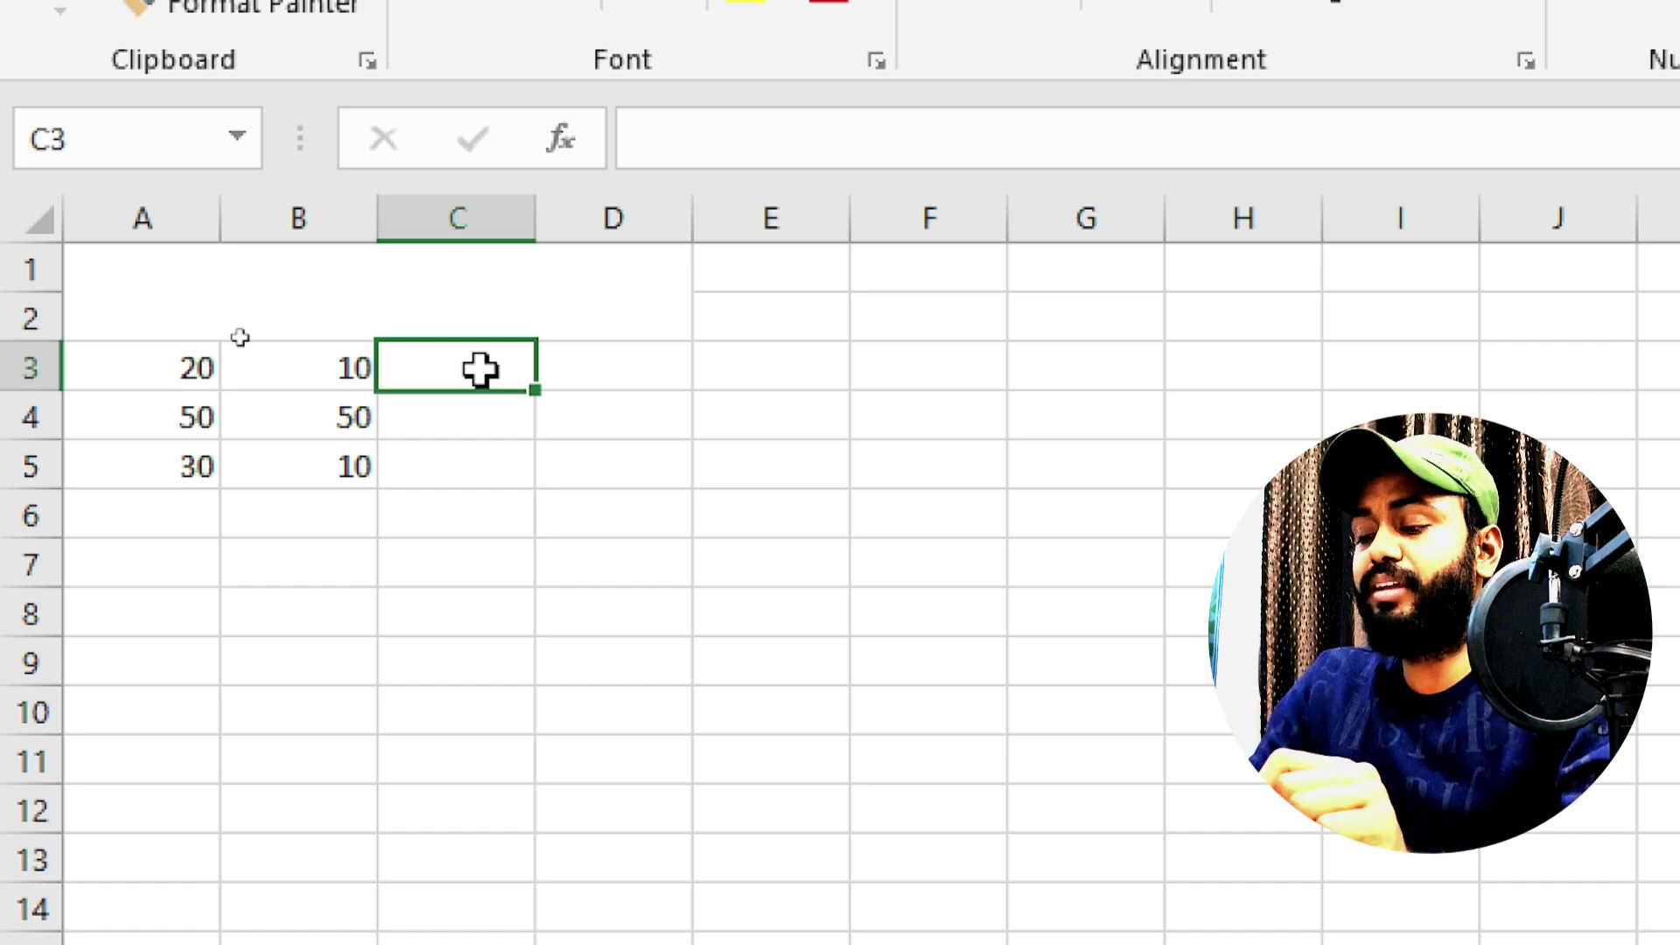
text(=)
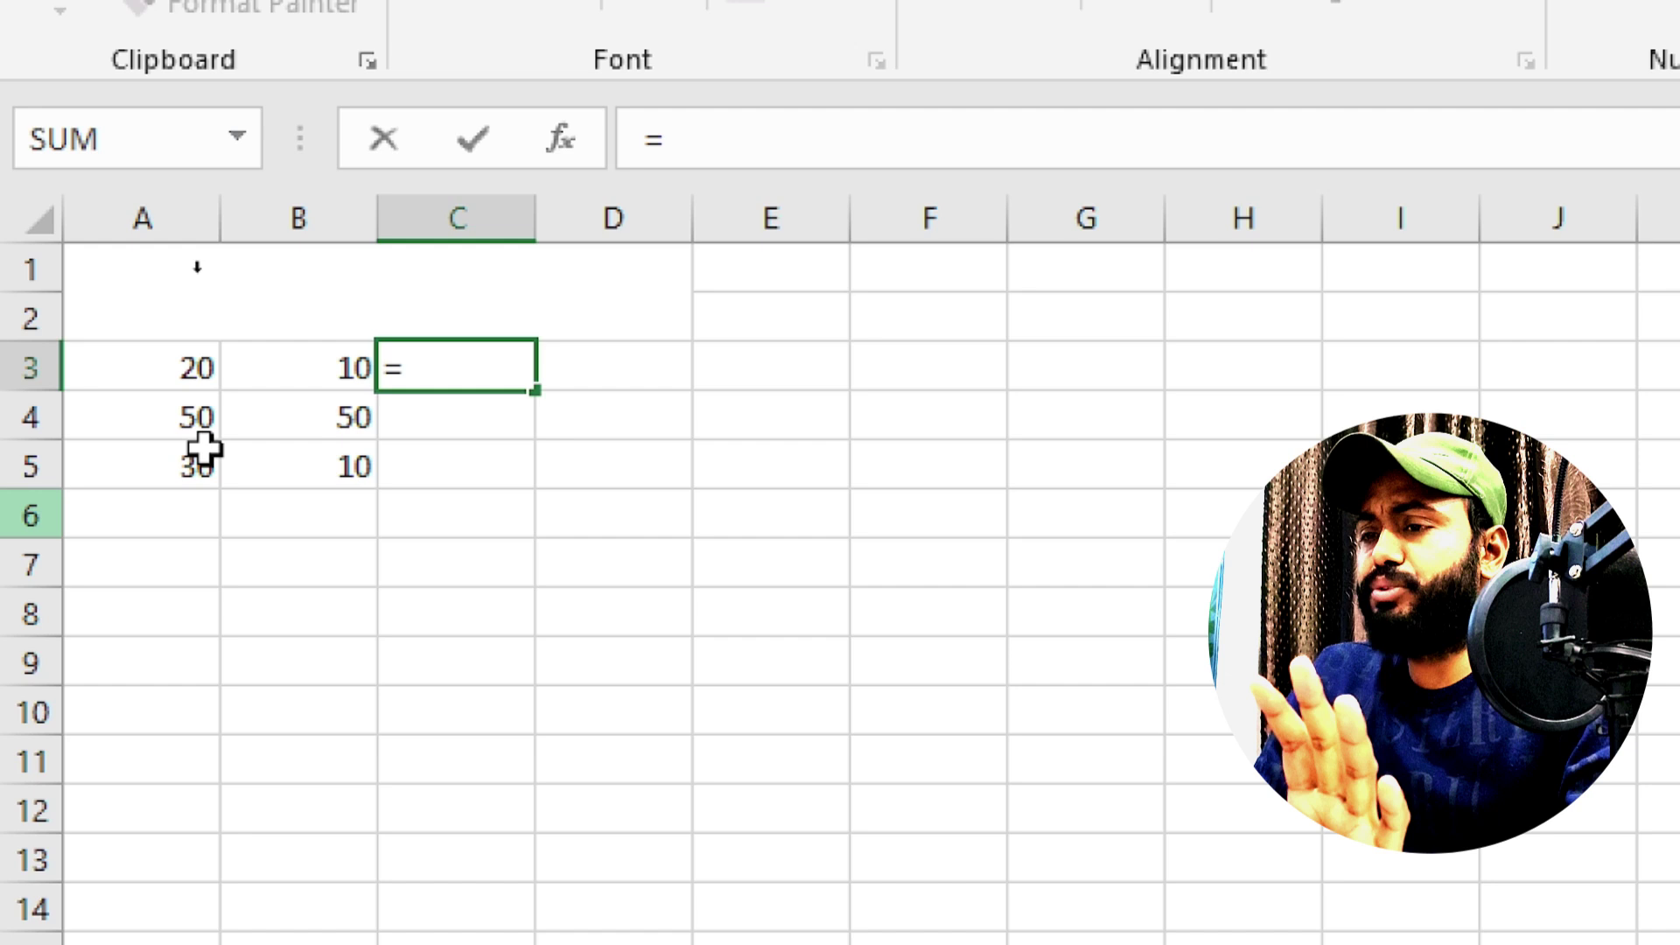
Build =A3+A4+A5+B3+B4+B5 in C3 from cell references, giving 170.
click(144, 376)
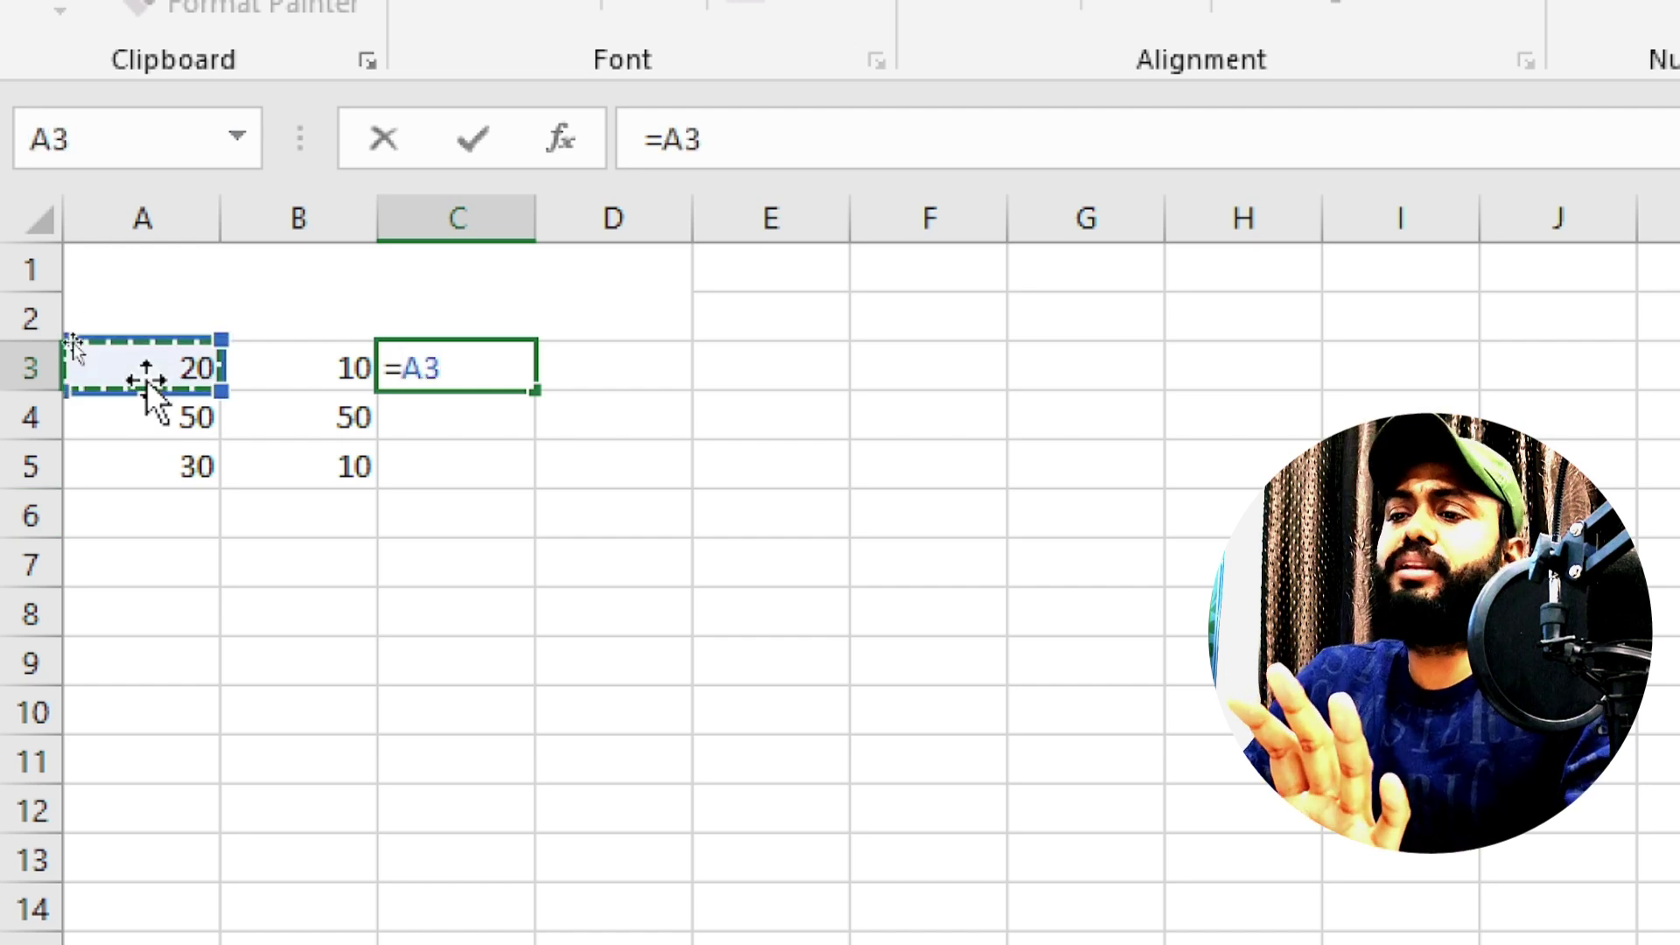
text(+)
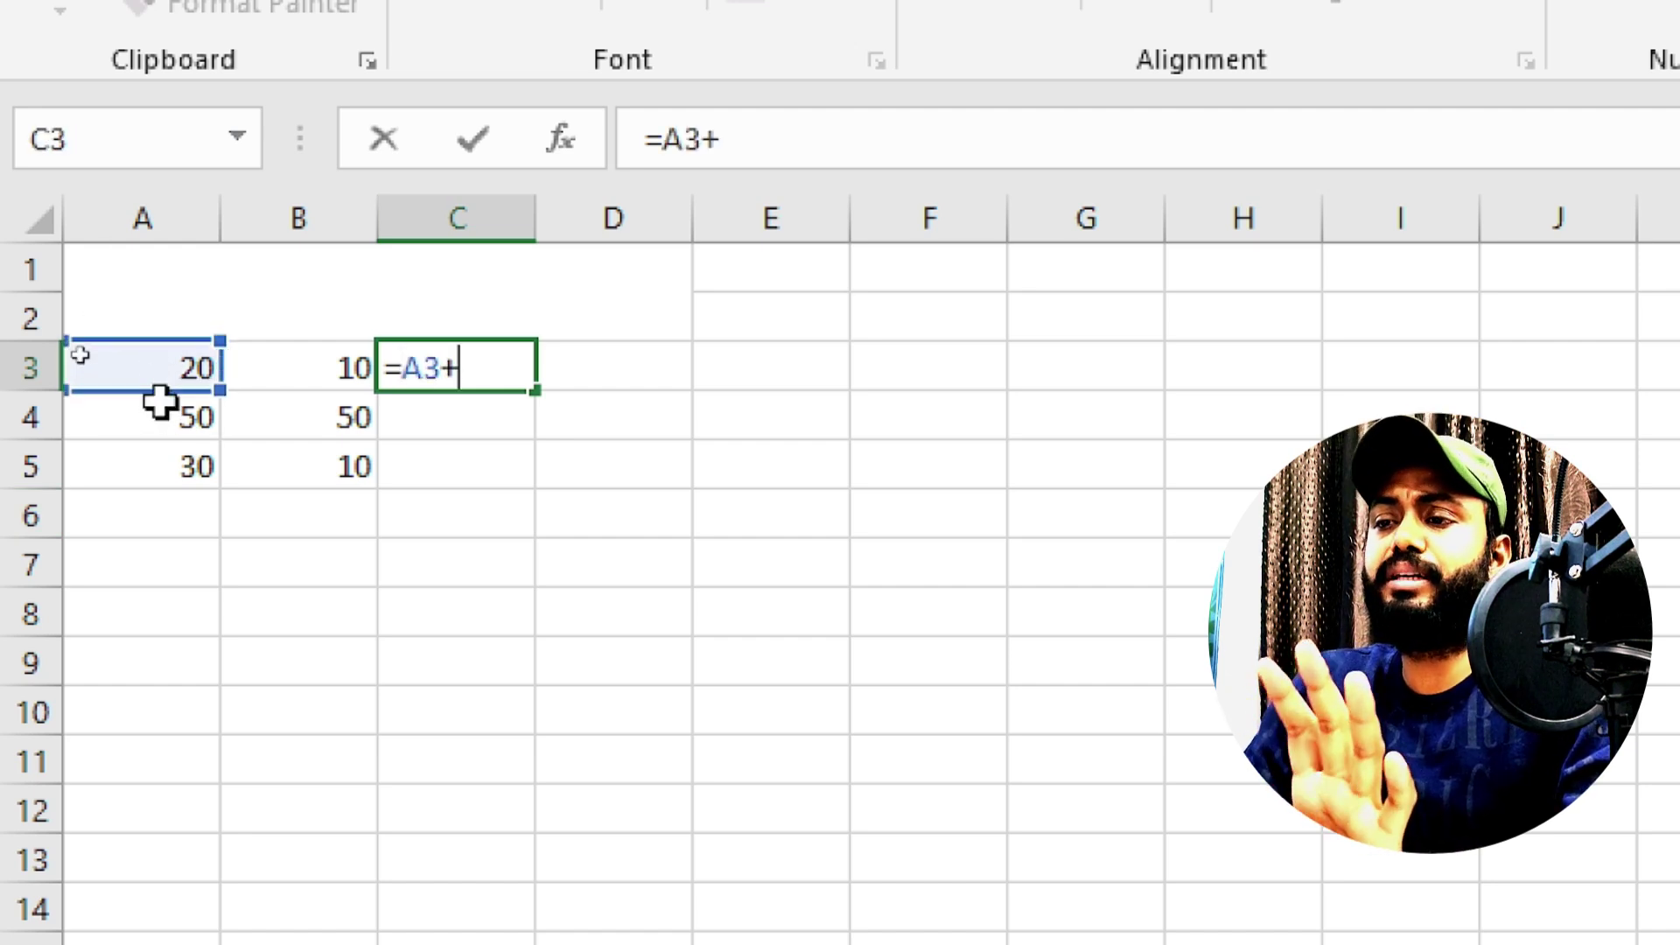
click(159, 428)
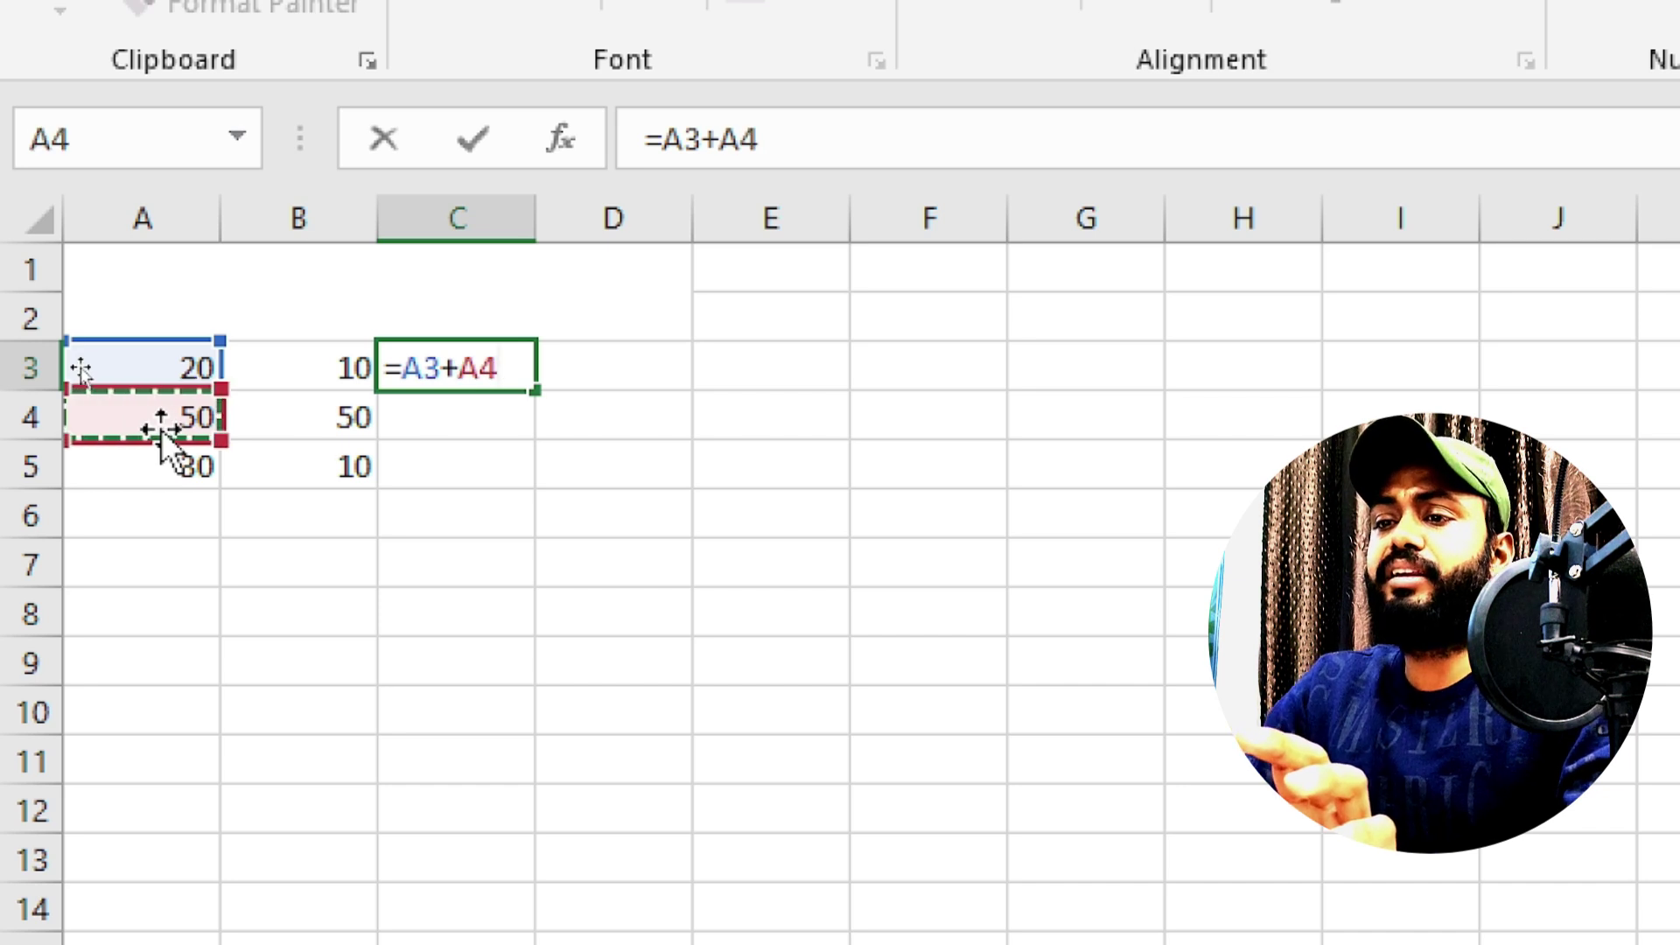
text(+)
click(178, 498)
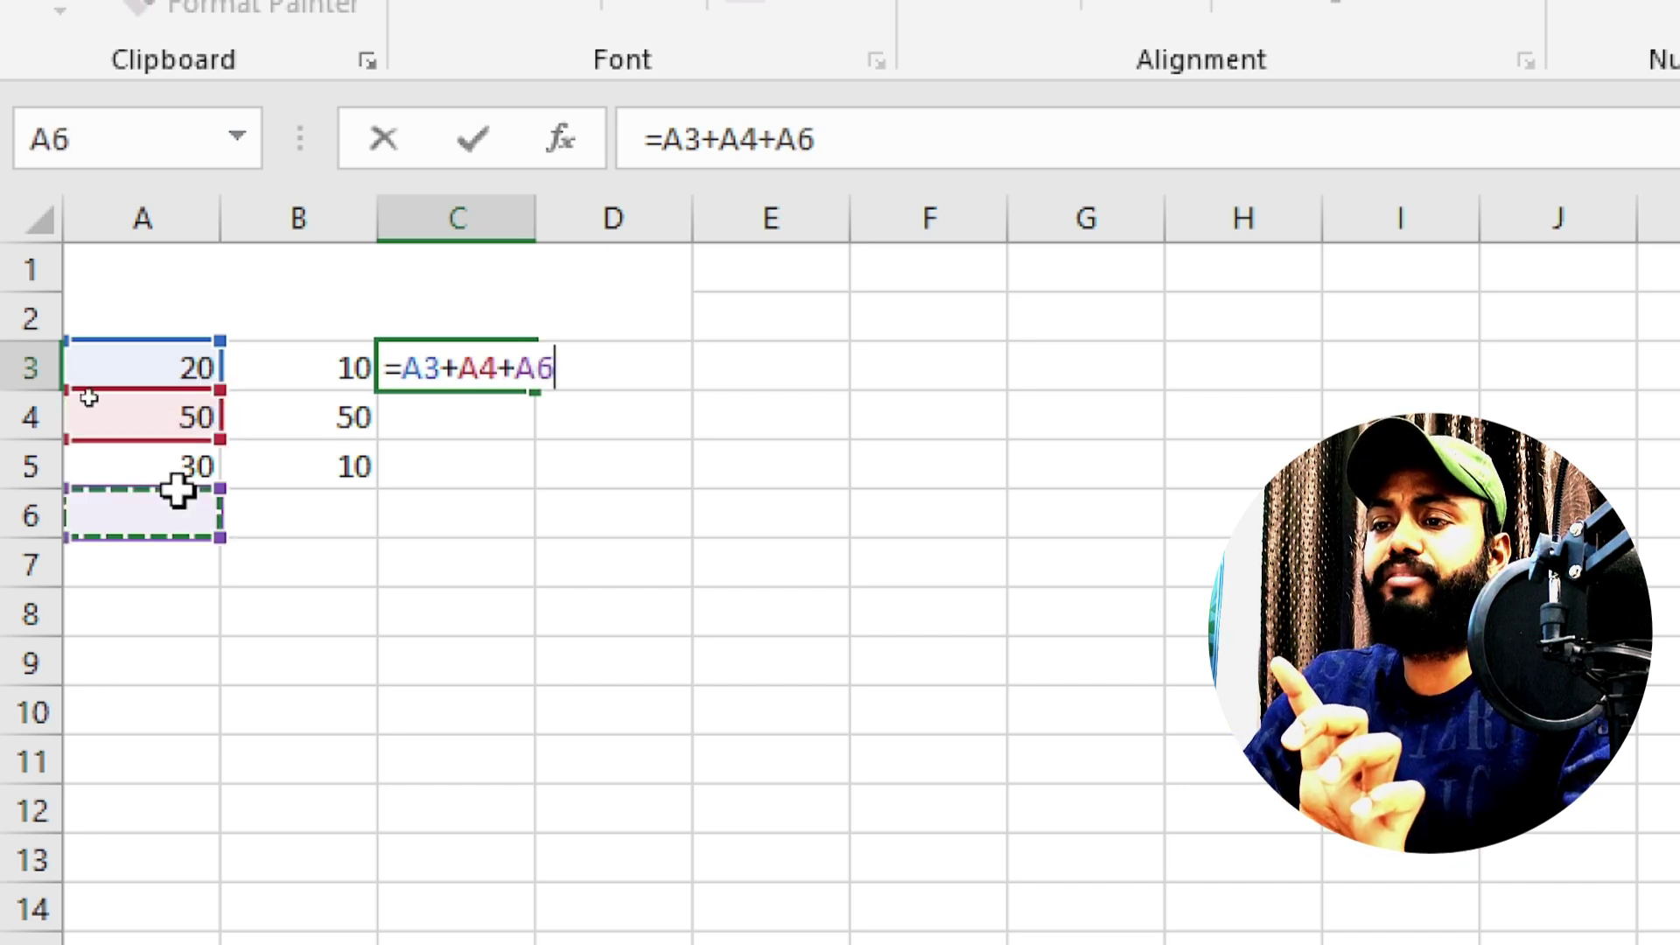
click(169, 454)
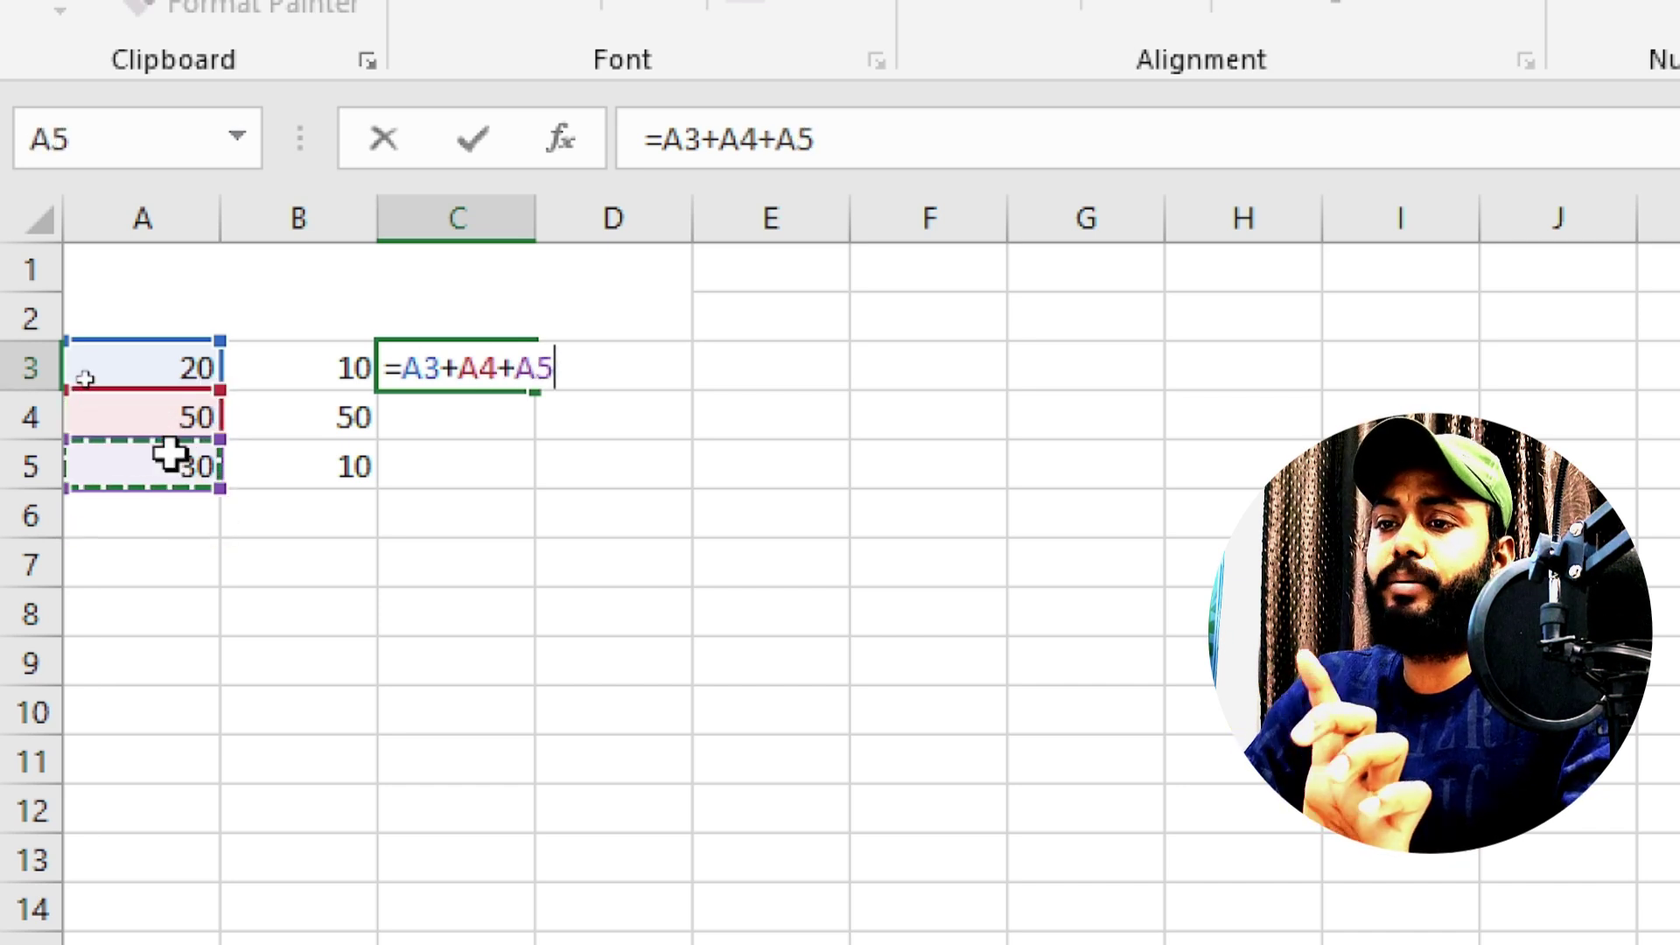
text(+)
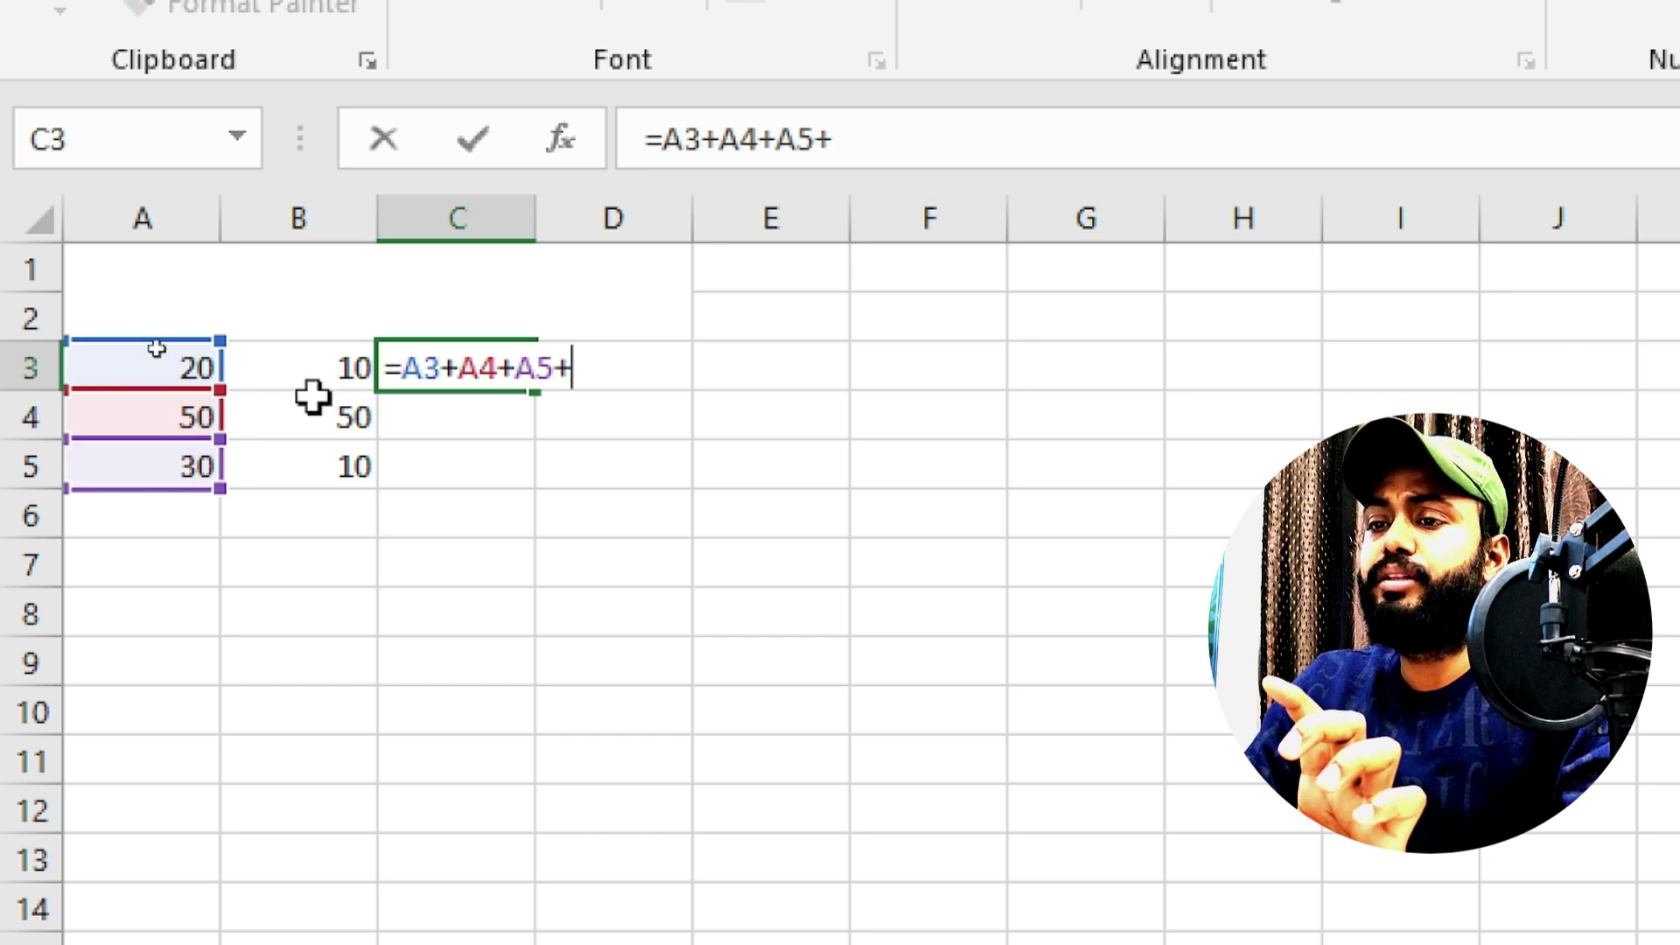
click(305, 373)
text(+)
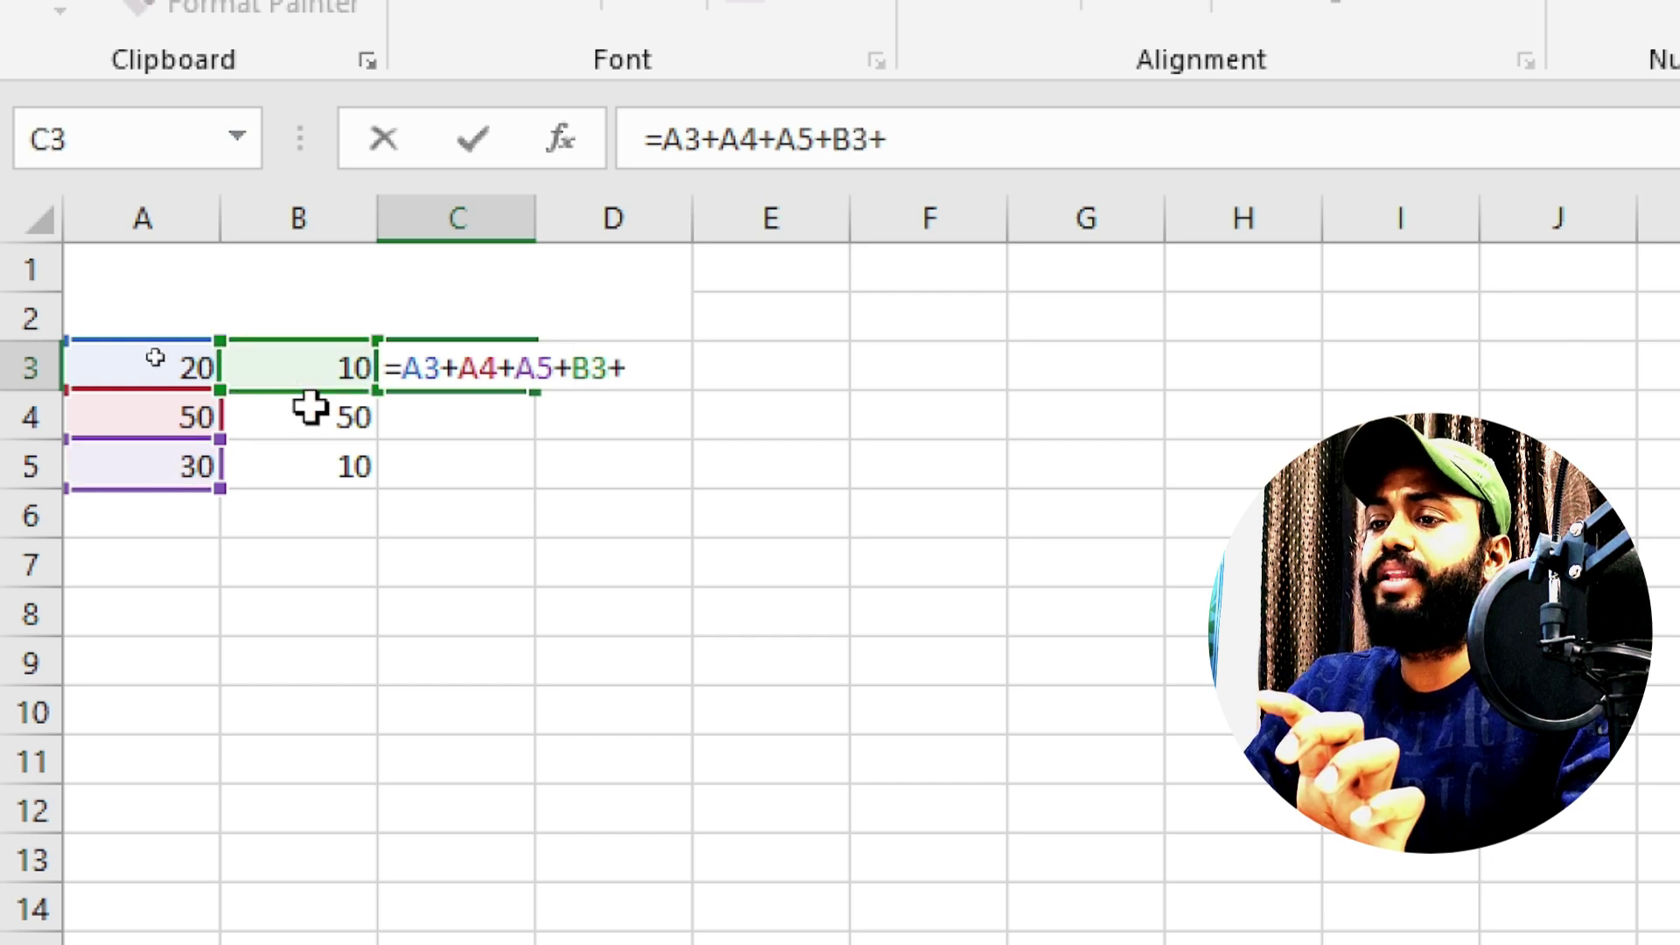
click(313, 417)
text(+)
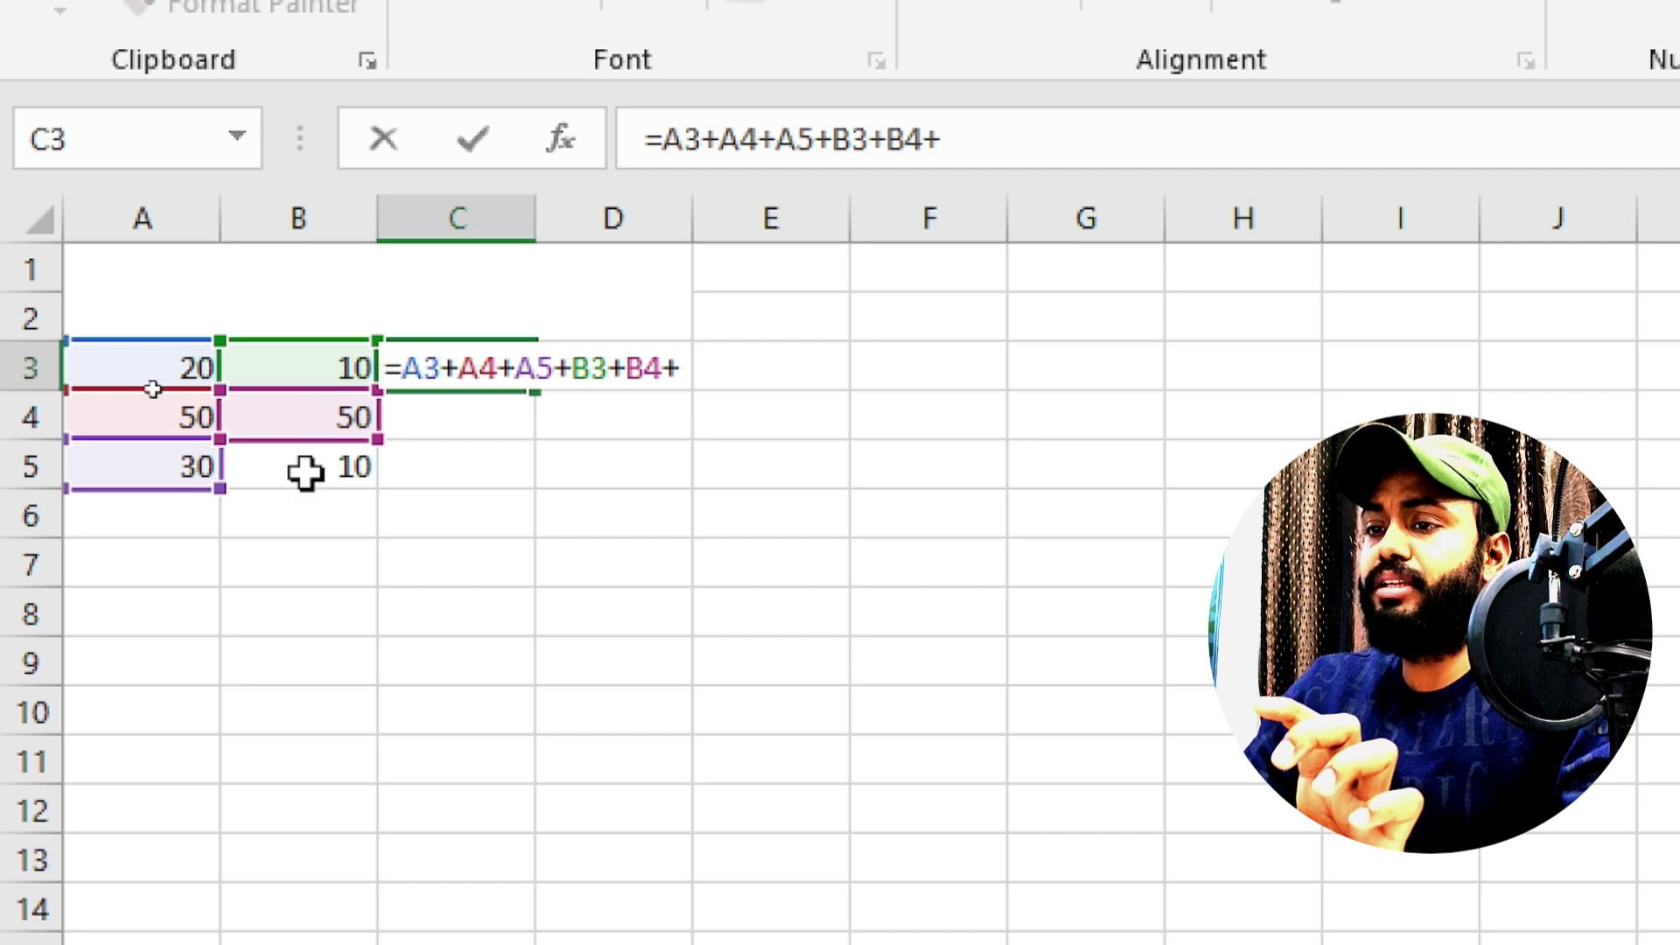
click(307, 472)
key(Return)
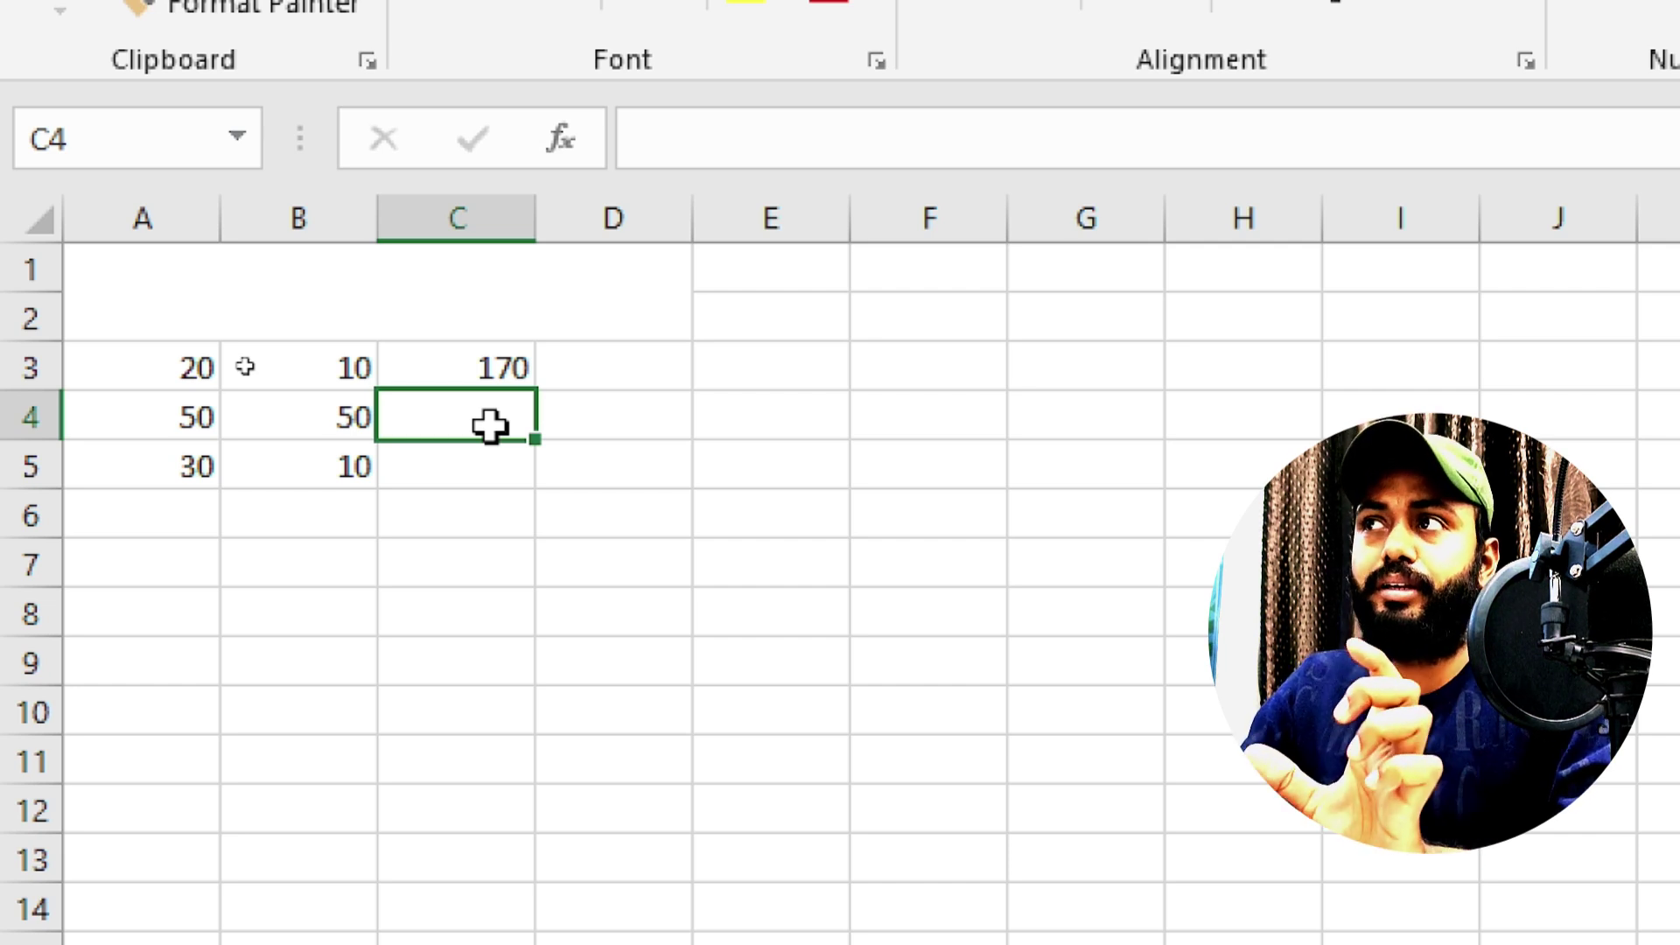
Enter =20+50+30+10+50+10 in C4, giving 170.
text(=)
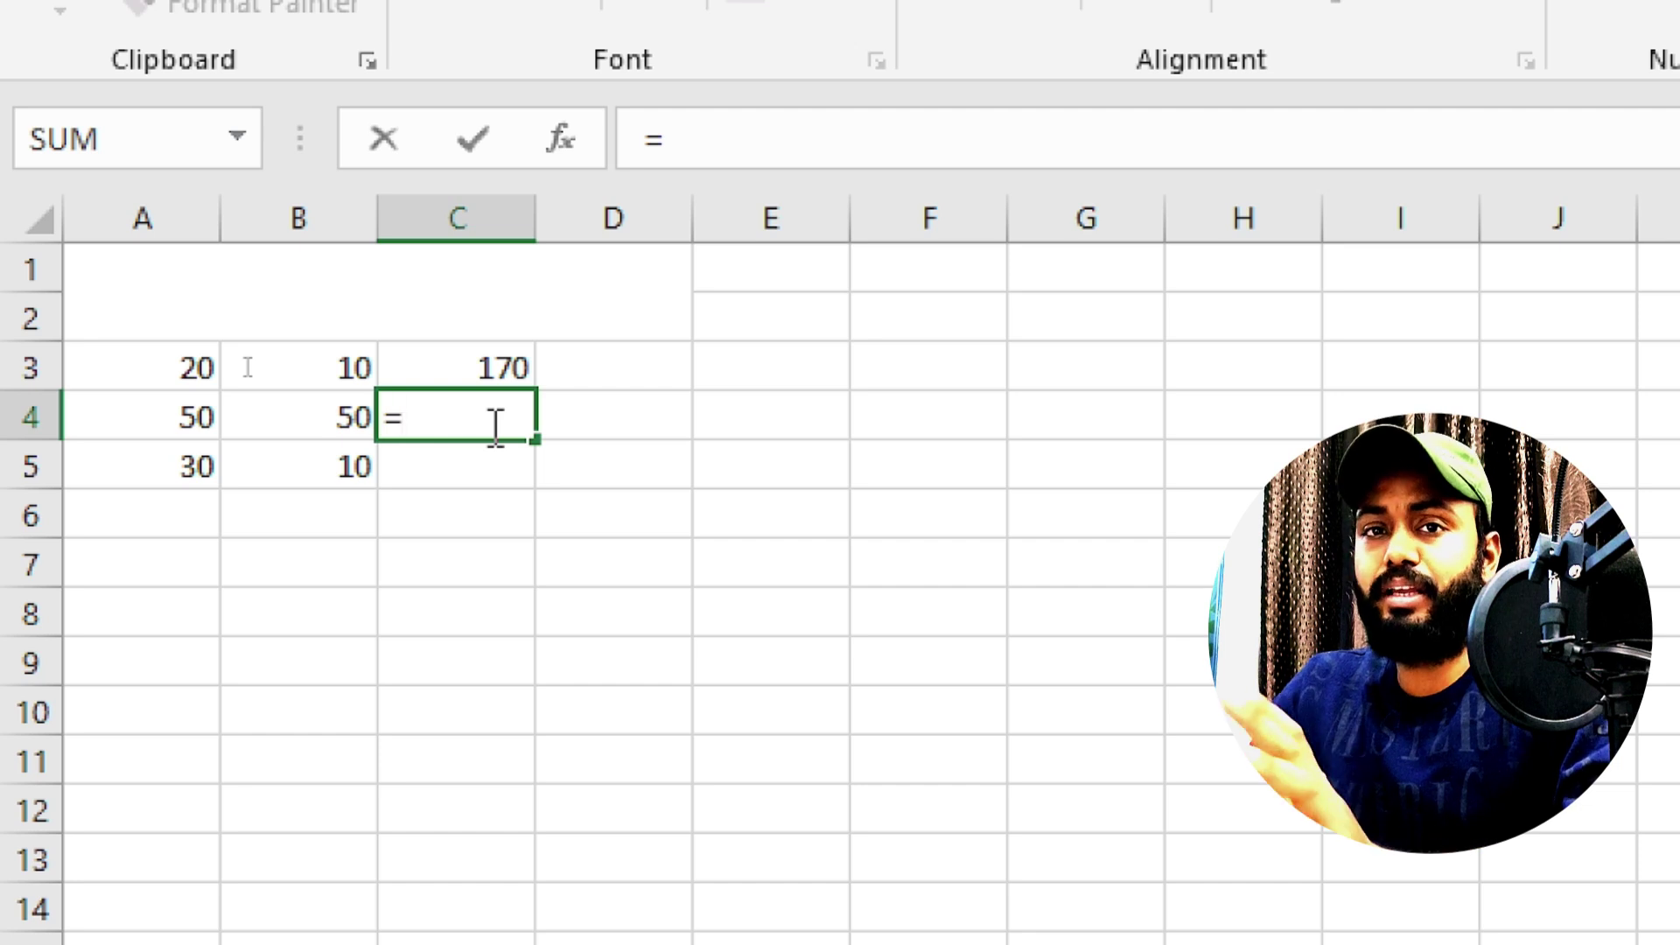
text(20+50+30)
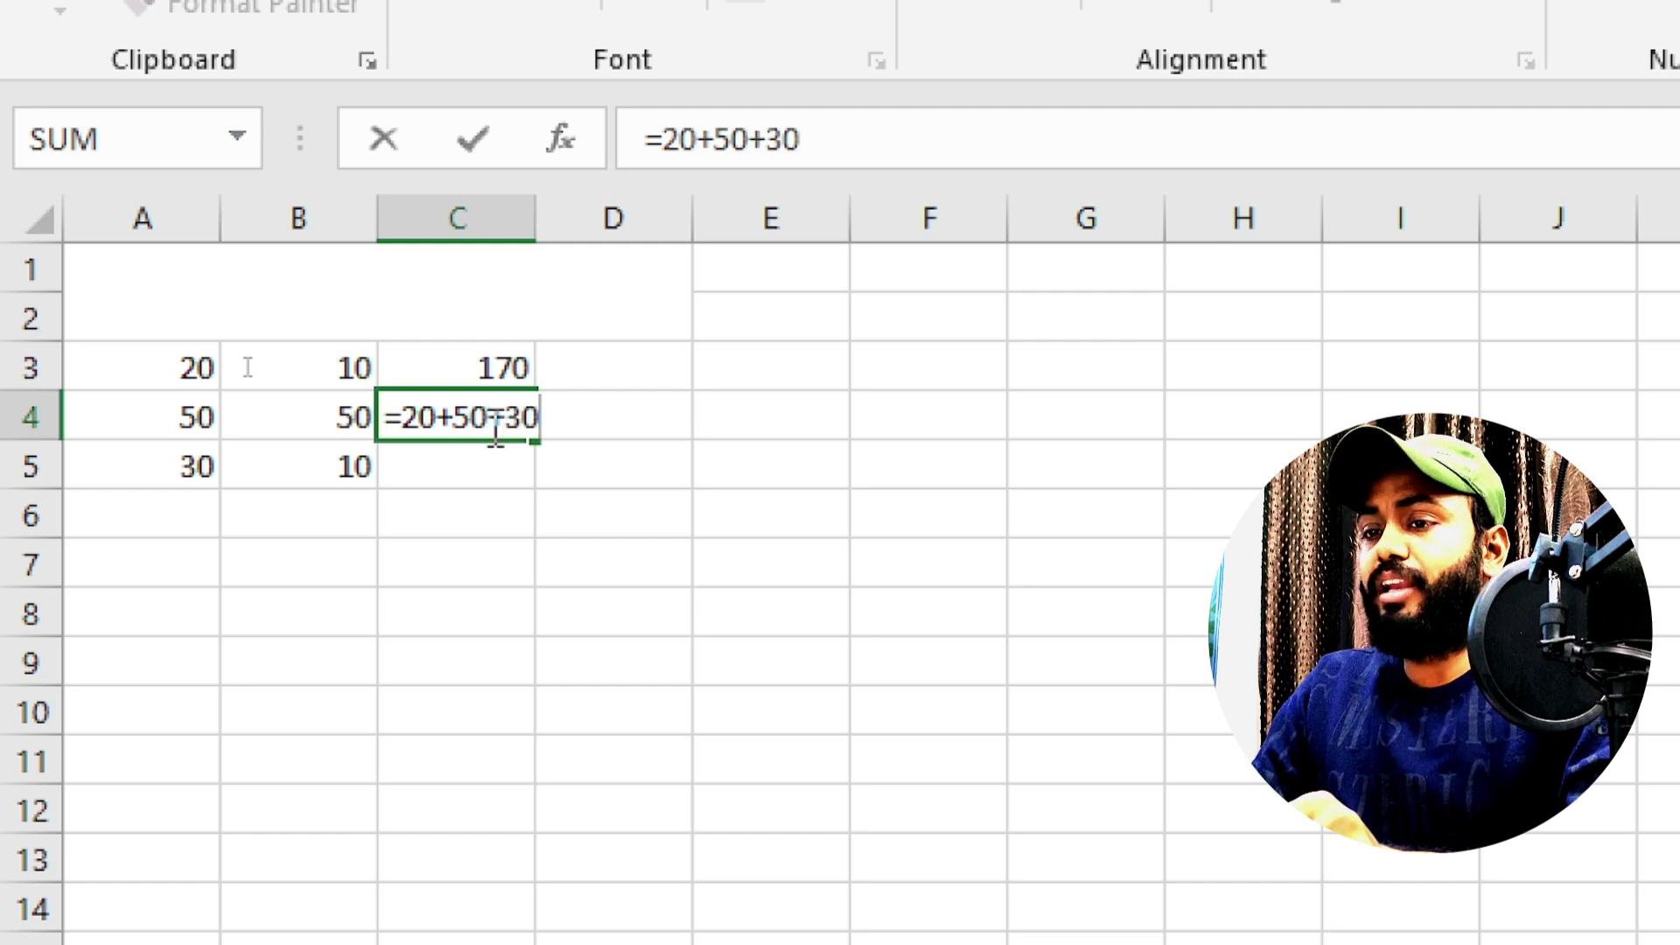
text(0)
text(50)
text(+10+50+10)
key(Return)
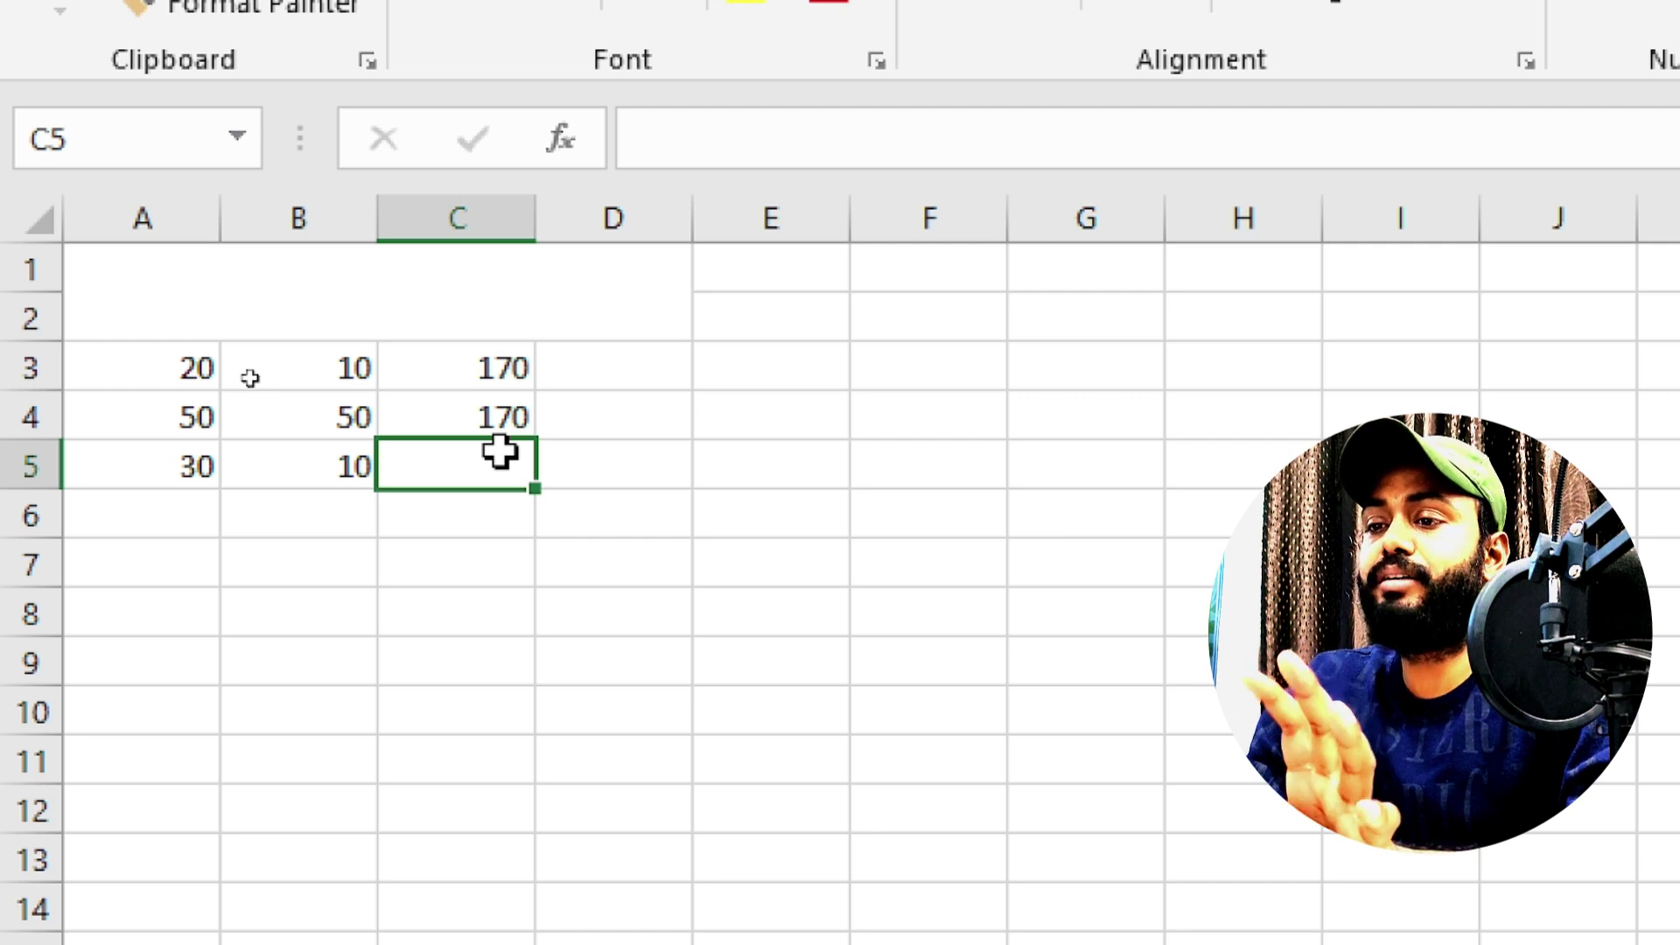
Enter =SUM(A3:B5) in C5, giving 170, and compare it with C4's formula.
text(=)
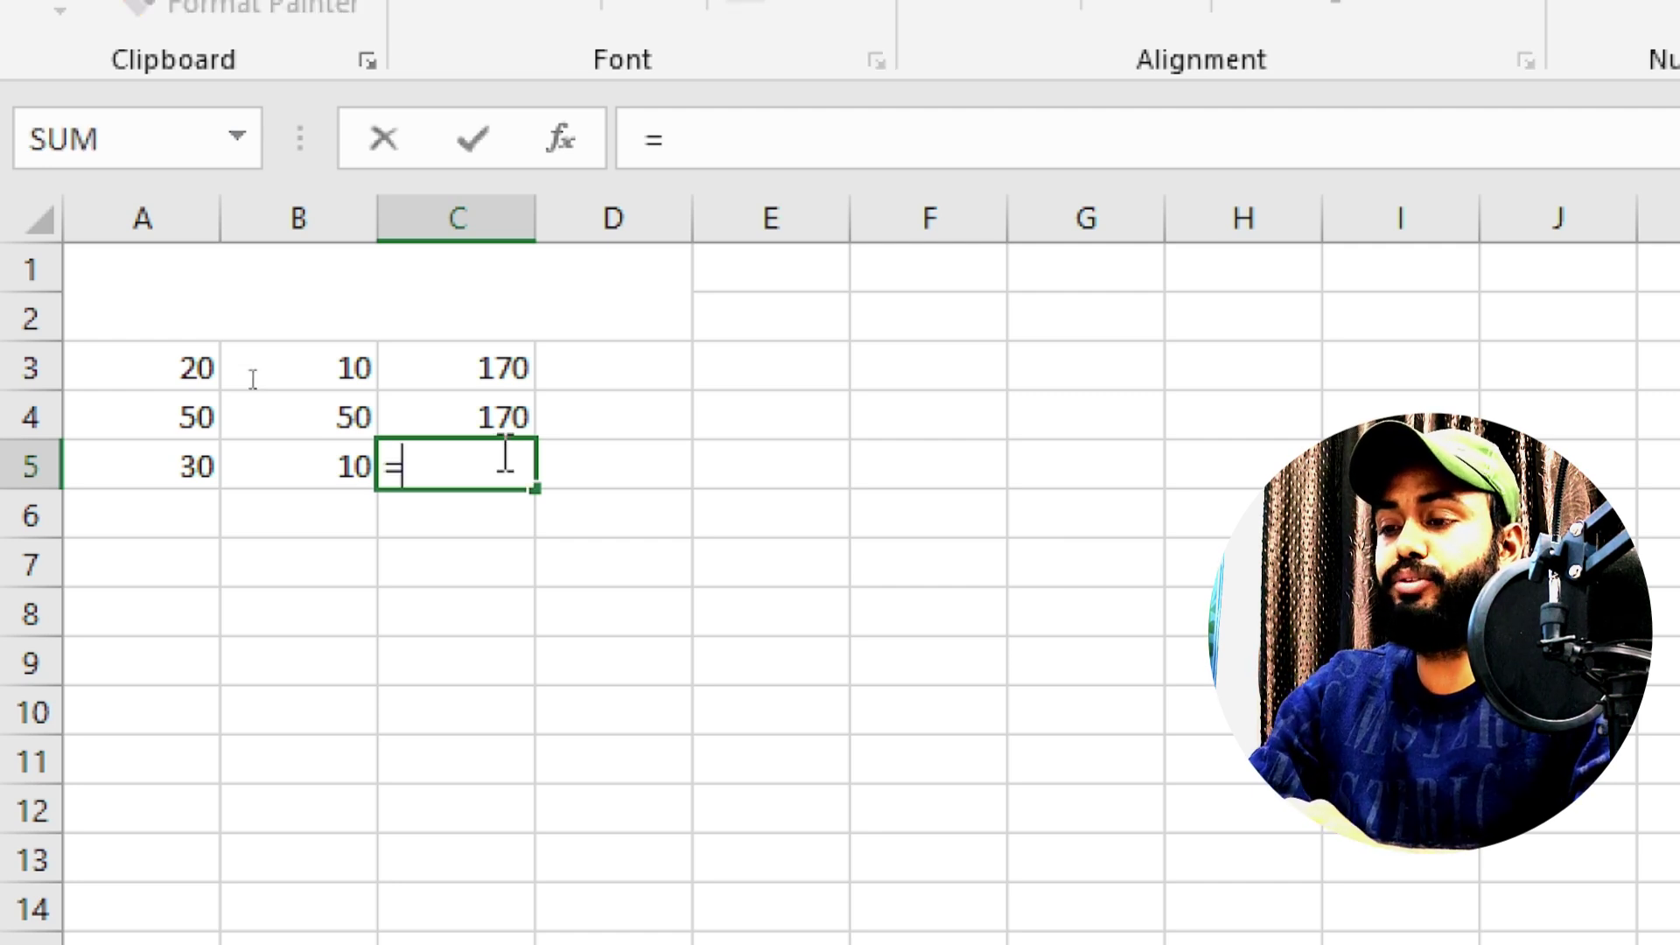
text(sum)
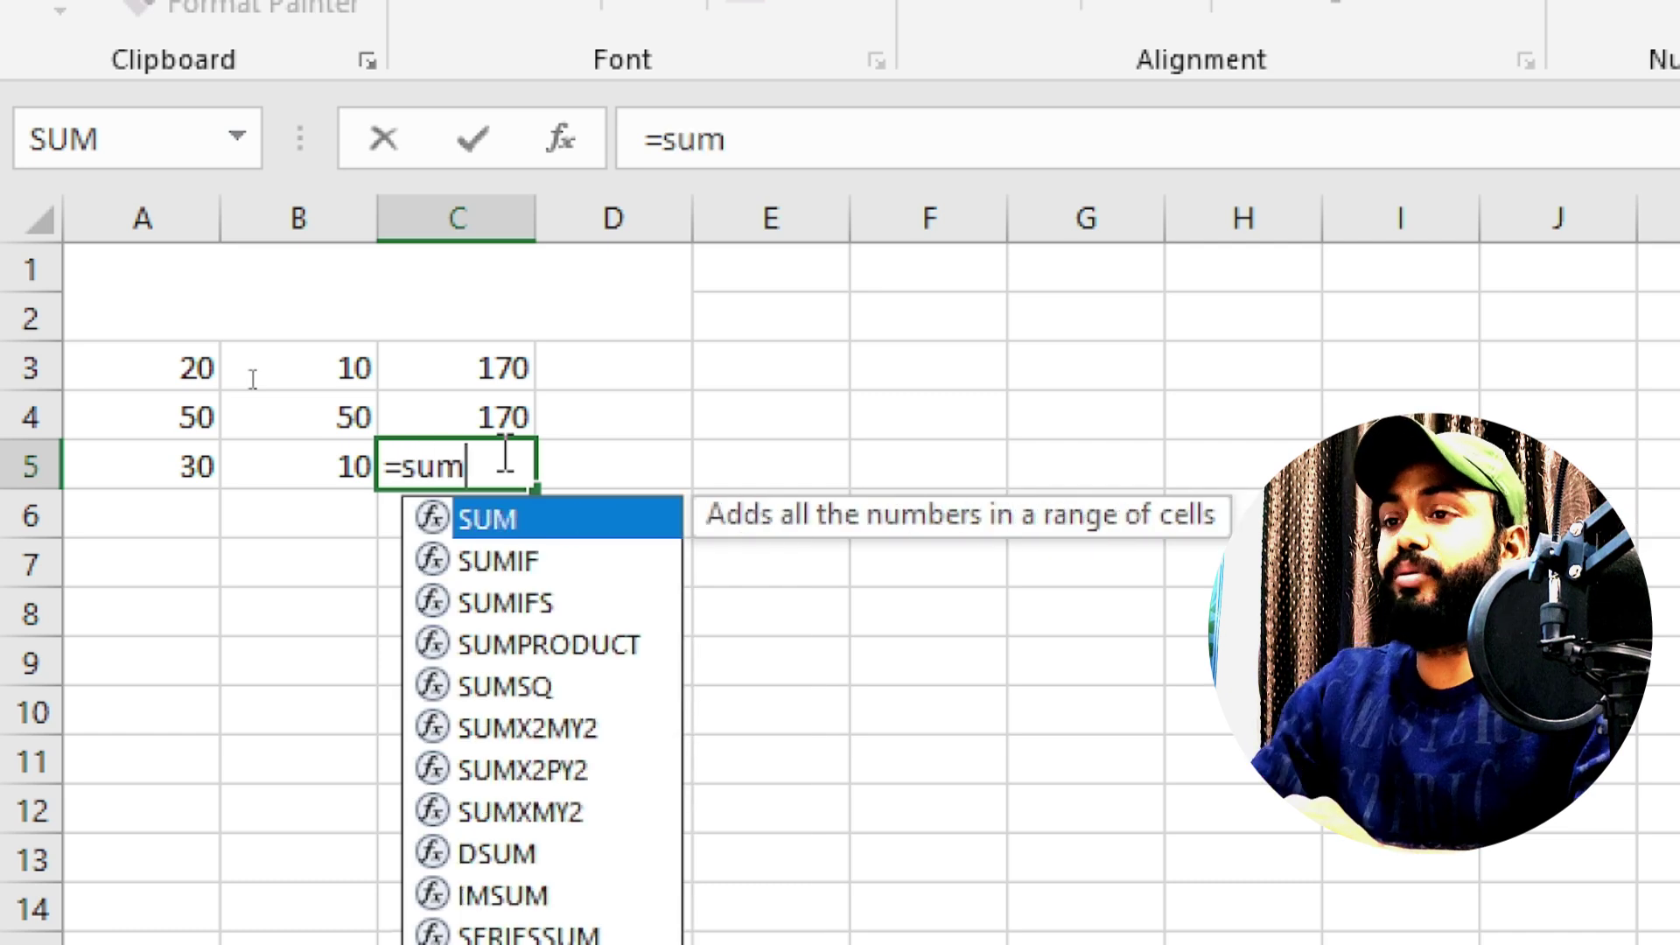
text(()
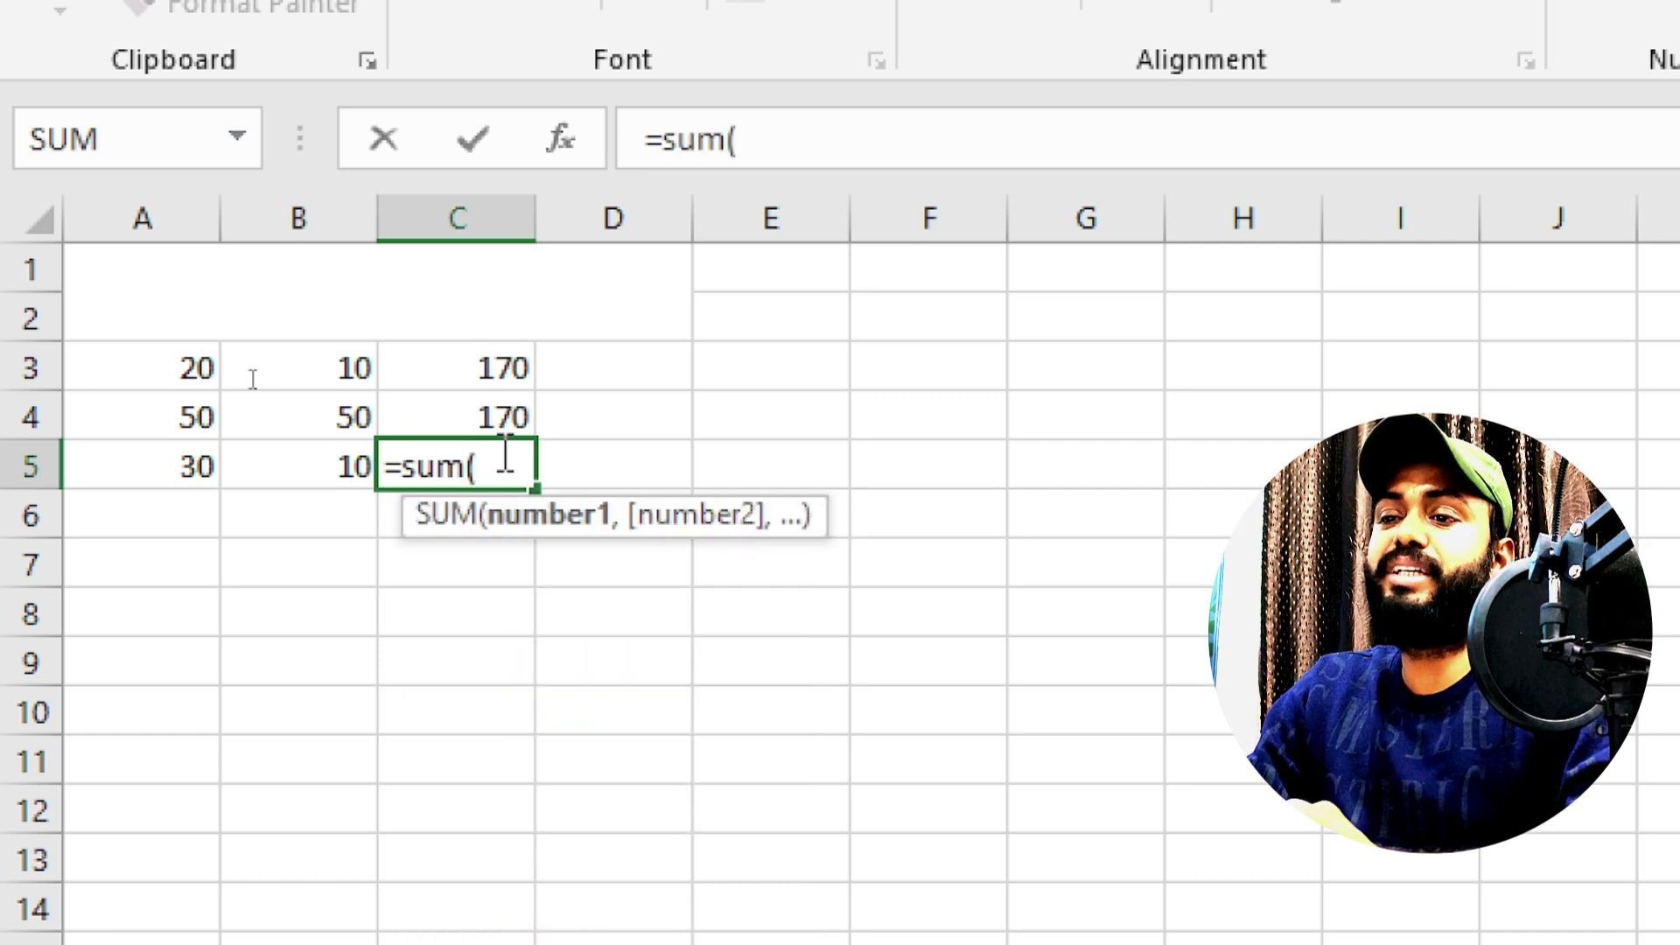
click(140, 366)
drag(177, 390, 282, 465)
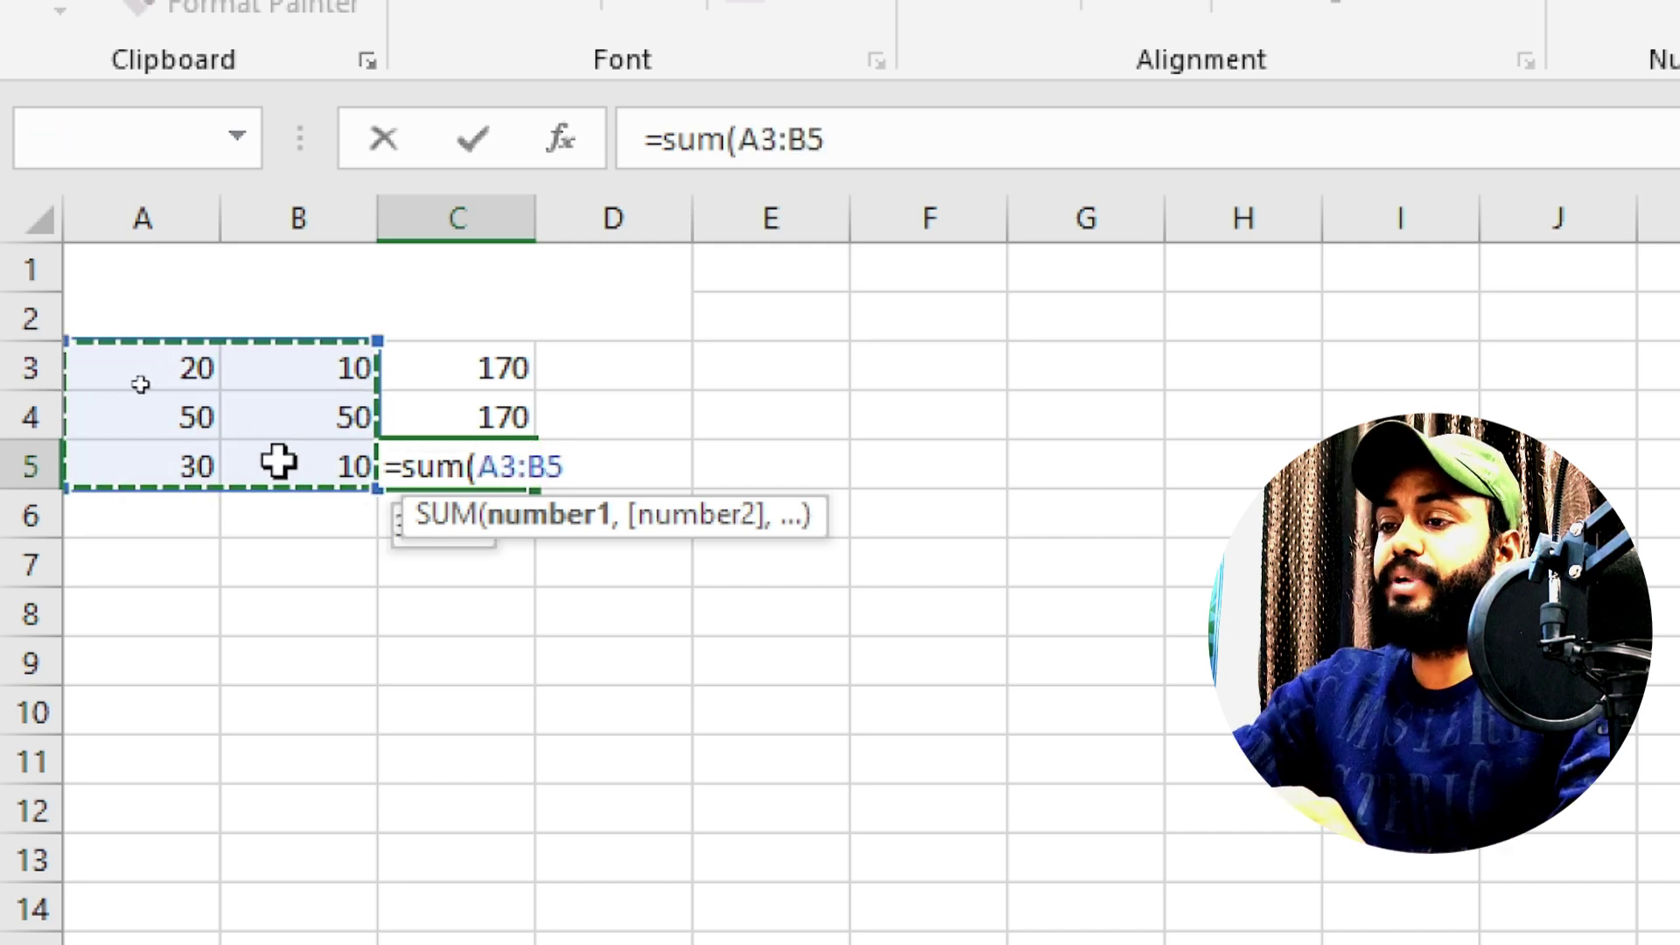
text())
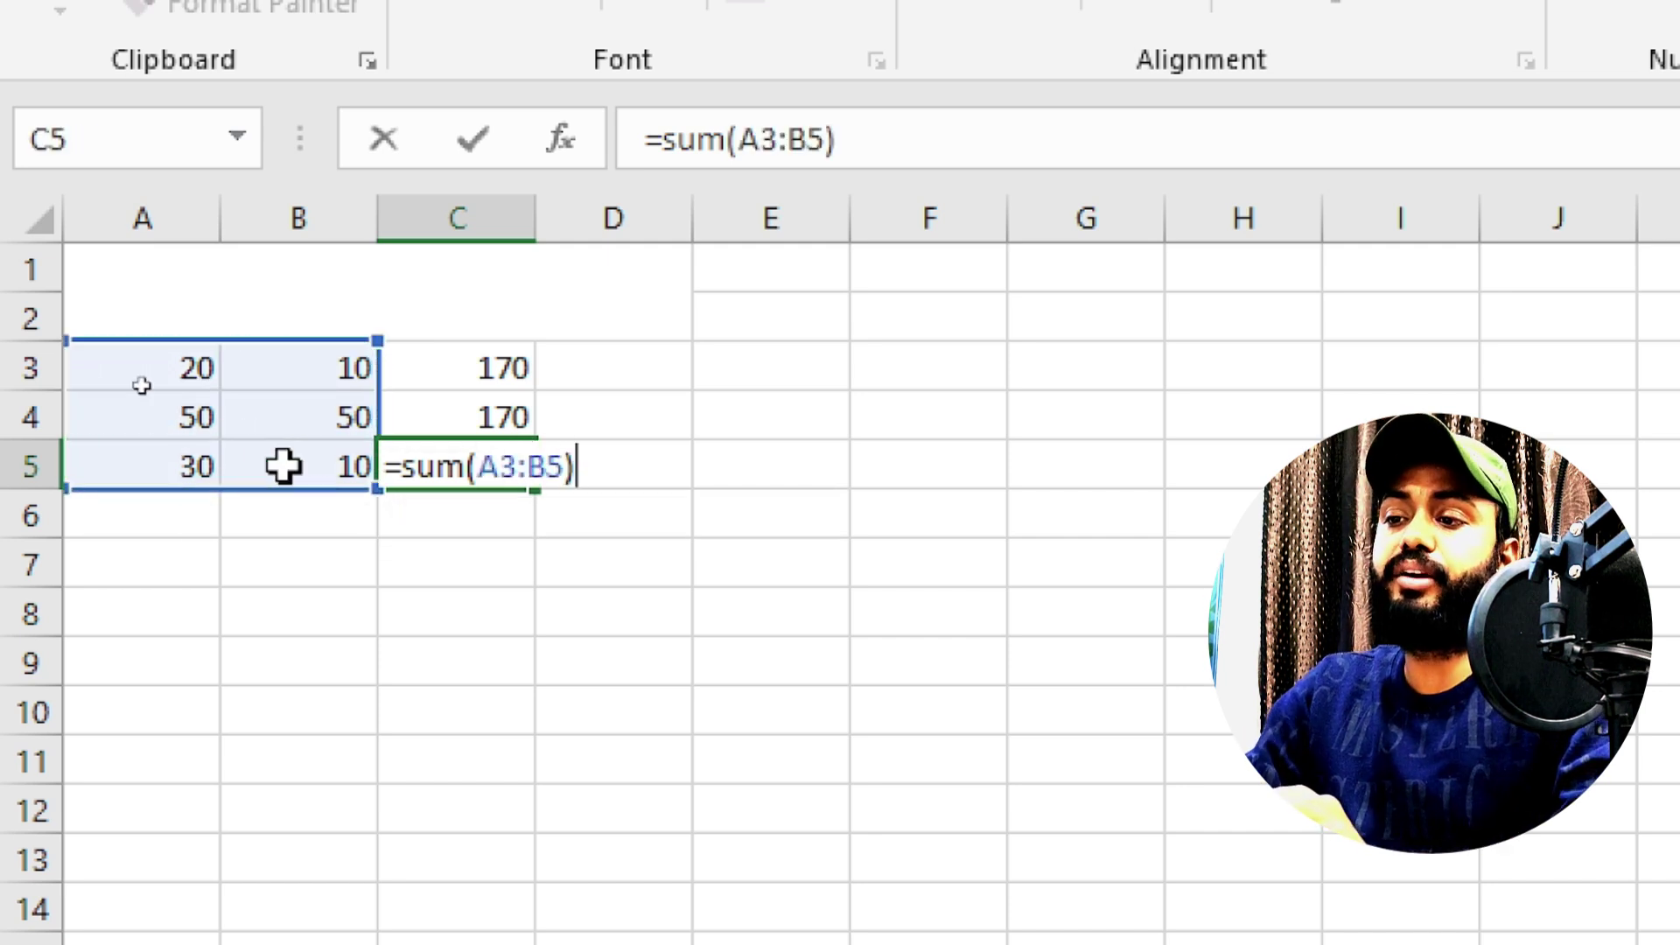
key(Return)
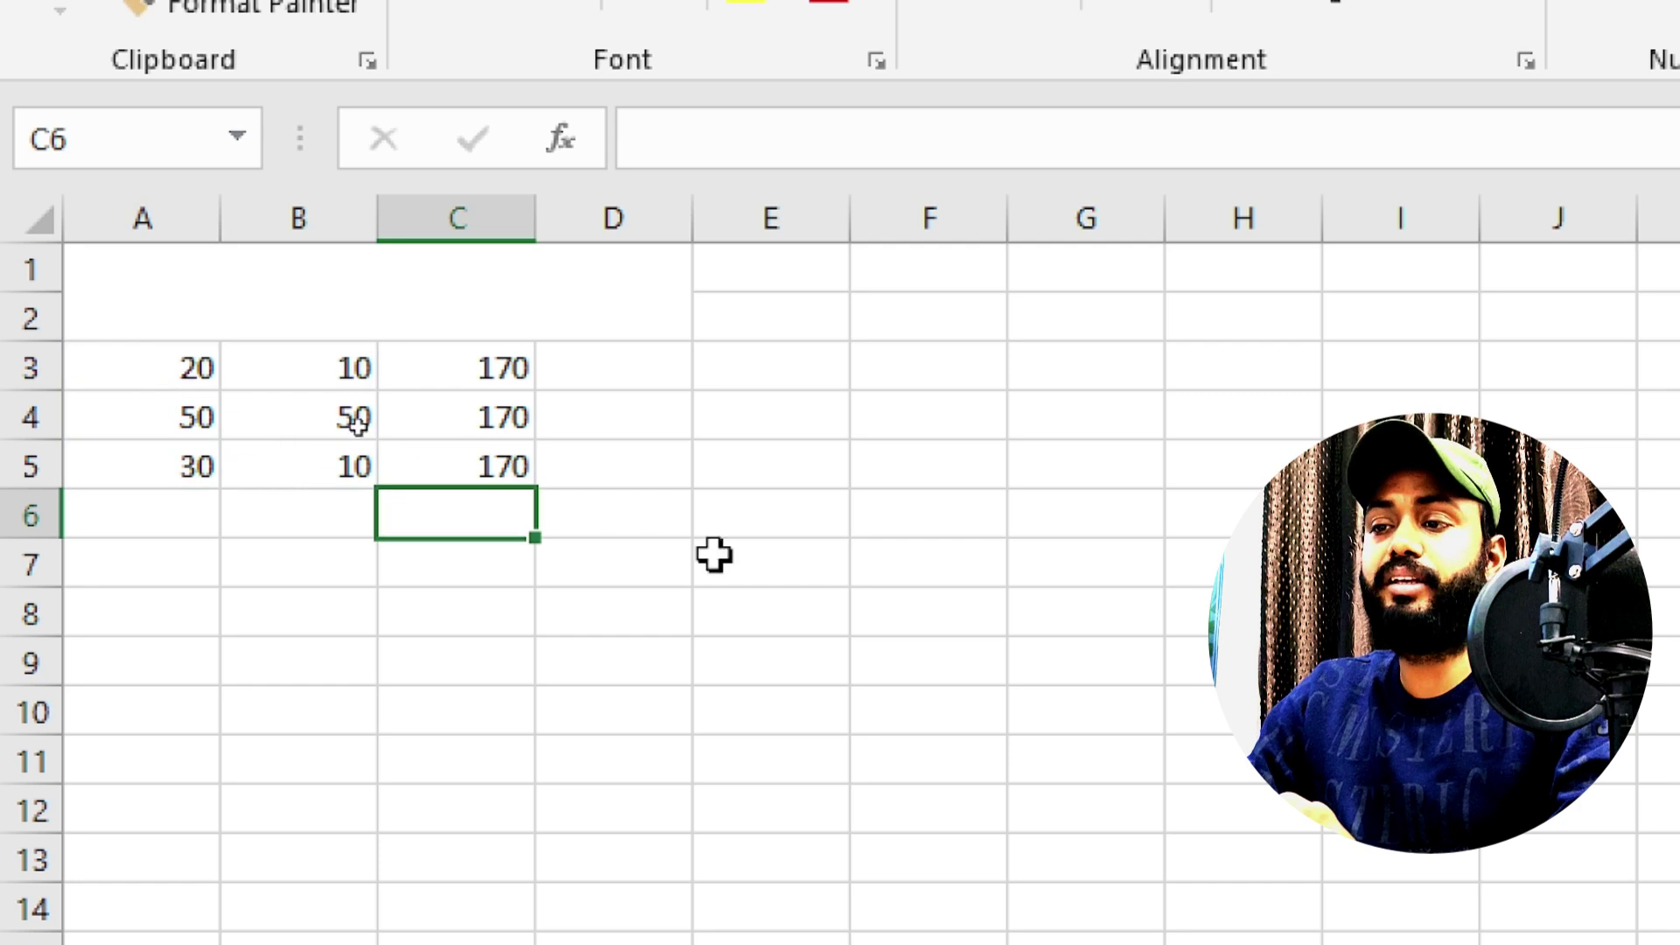
click(469, 475)
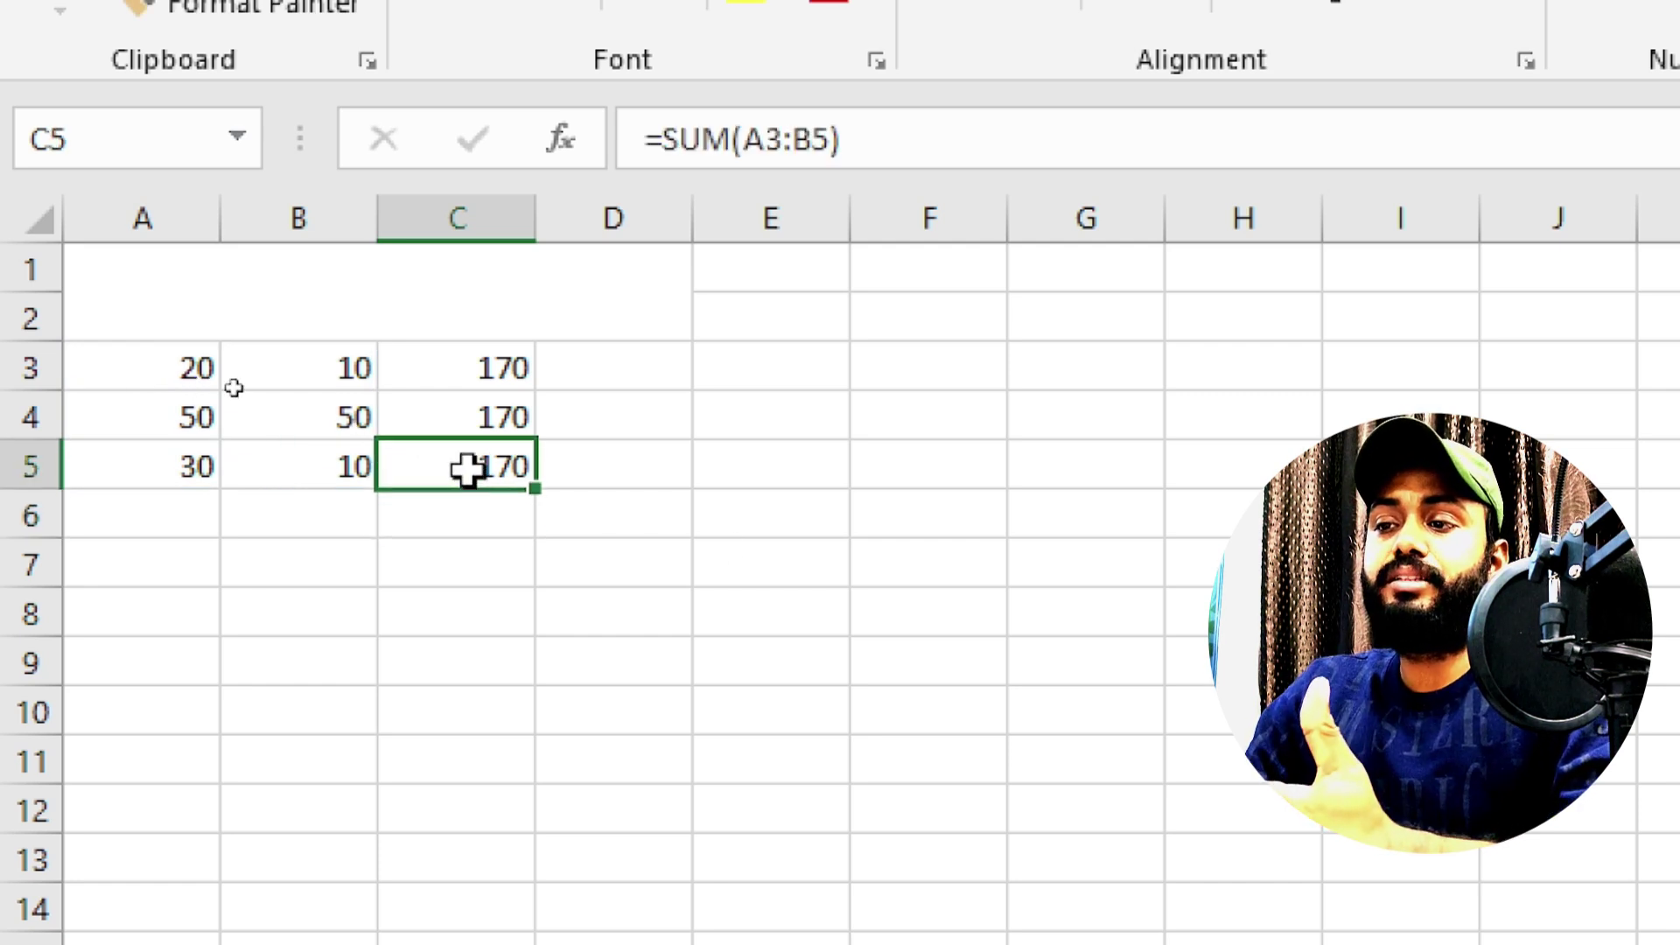
click(429, 404)
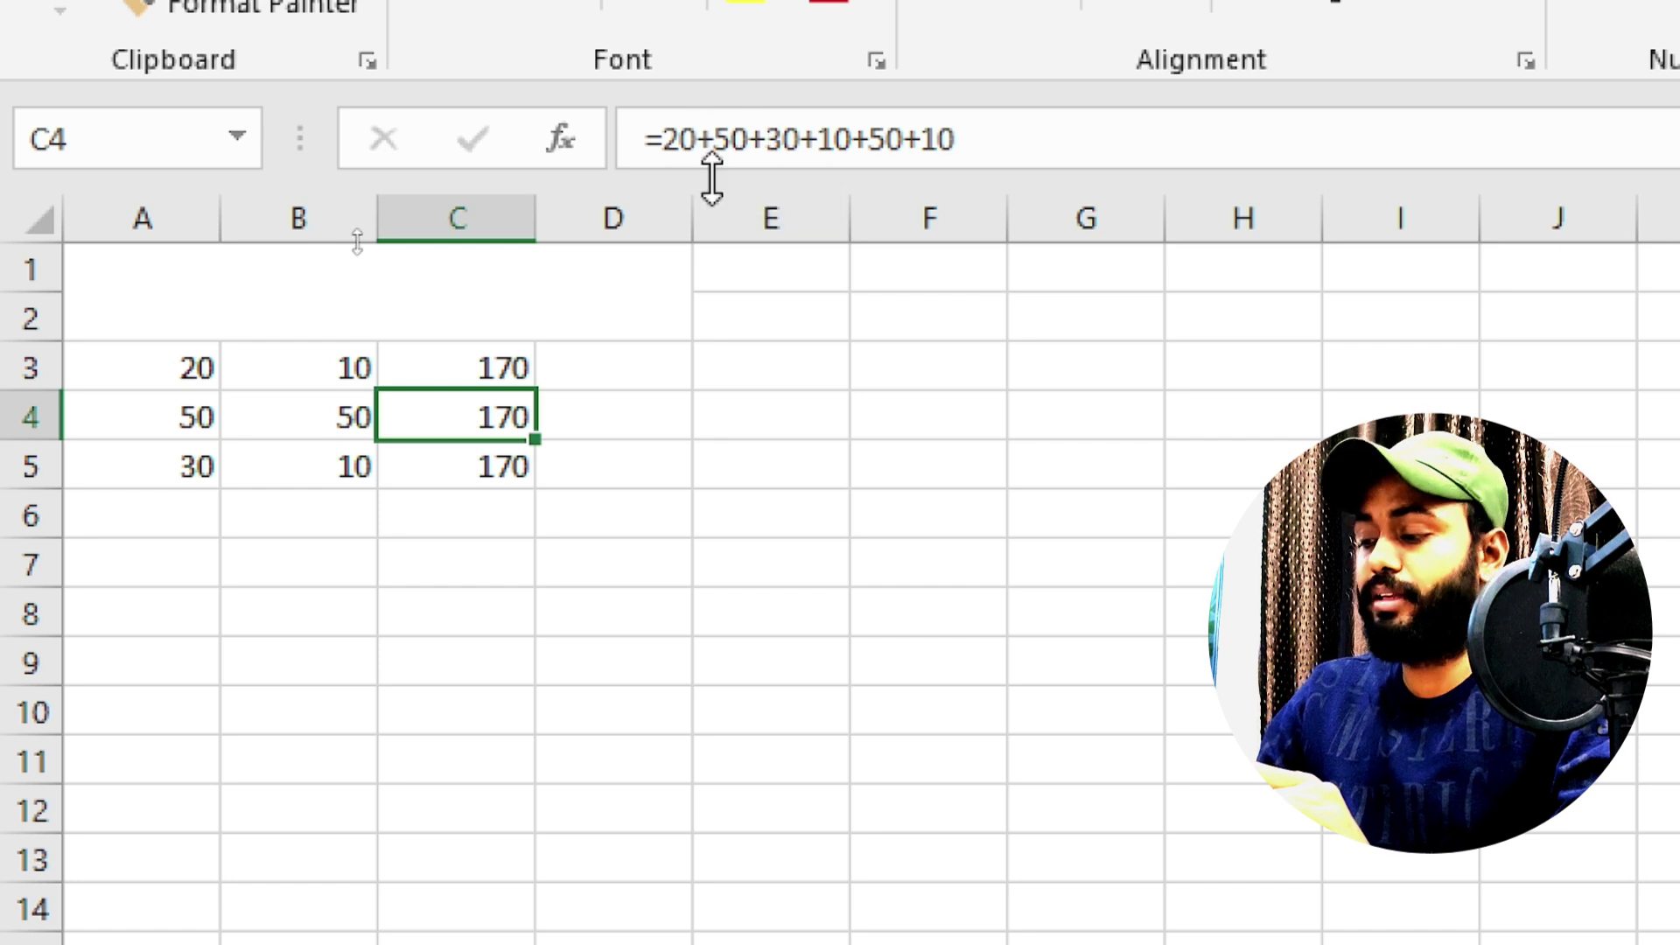
Change A4 to 20 and append -30 to C4's typed-number formula.
click(118, 416)
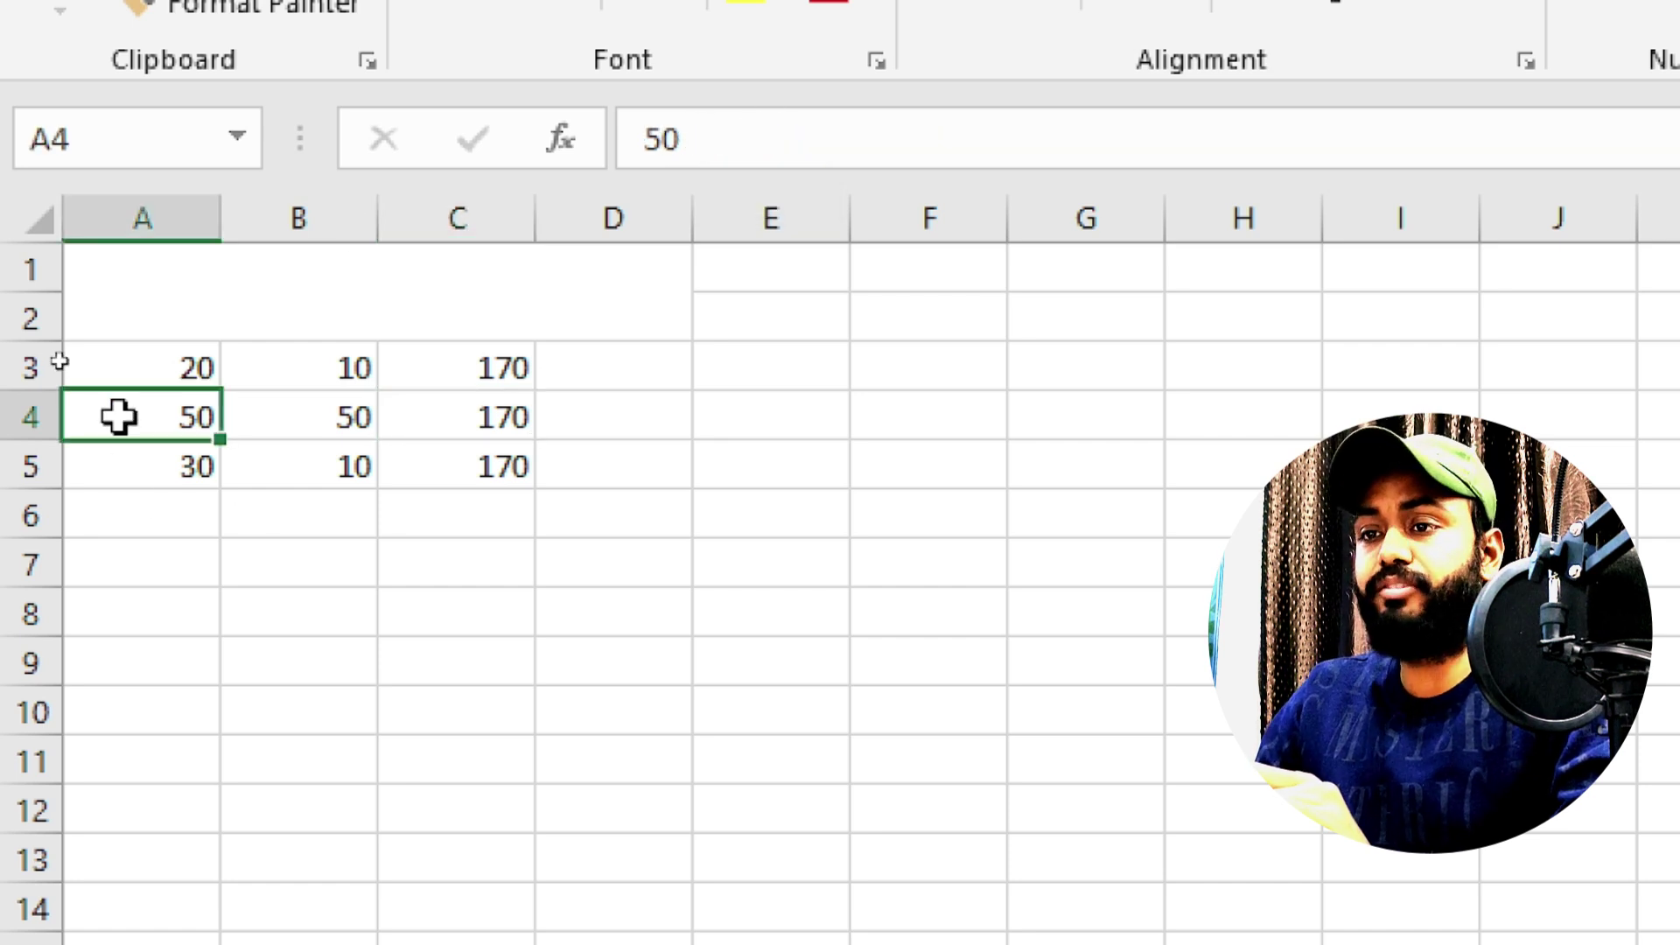
text(20)
key(Return)
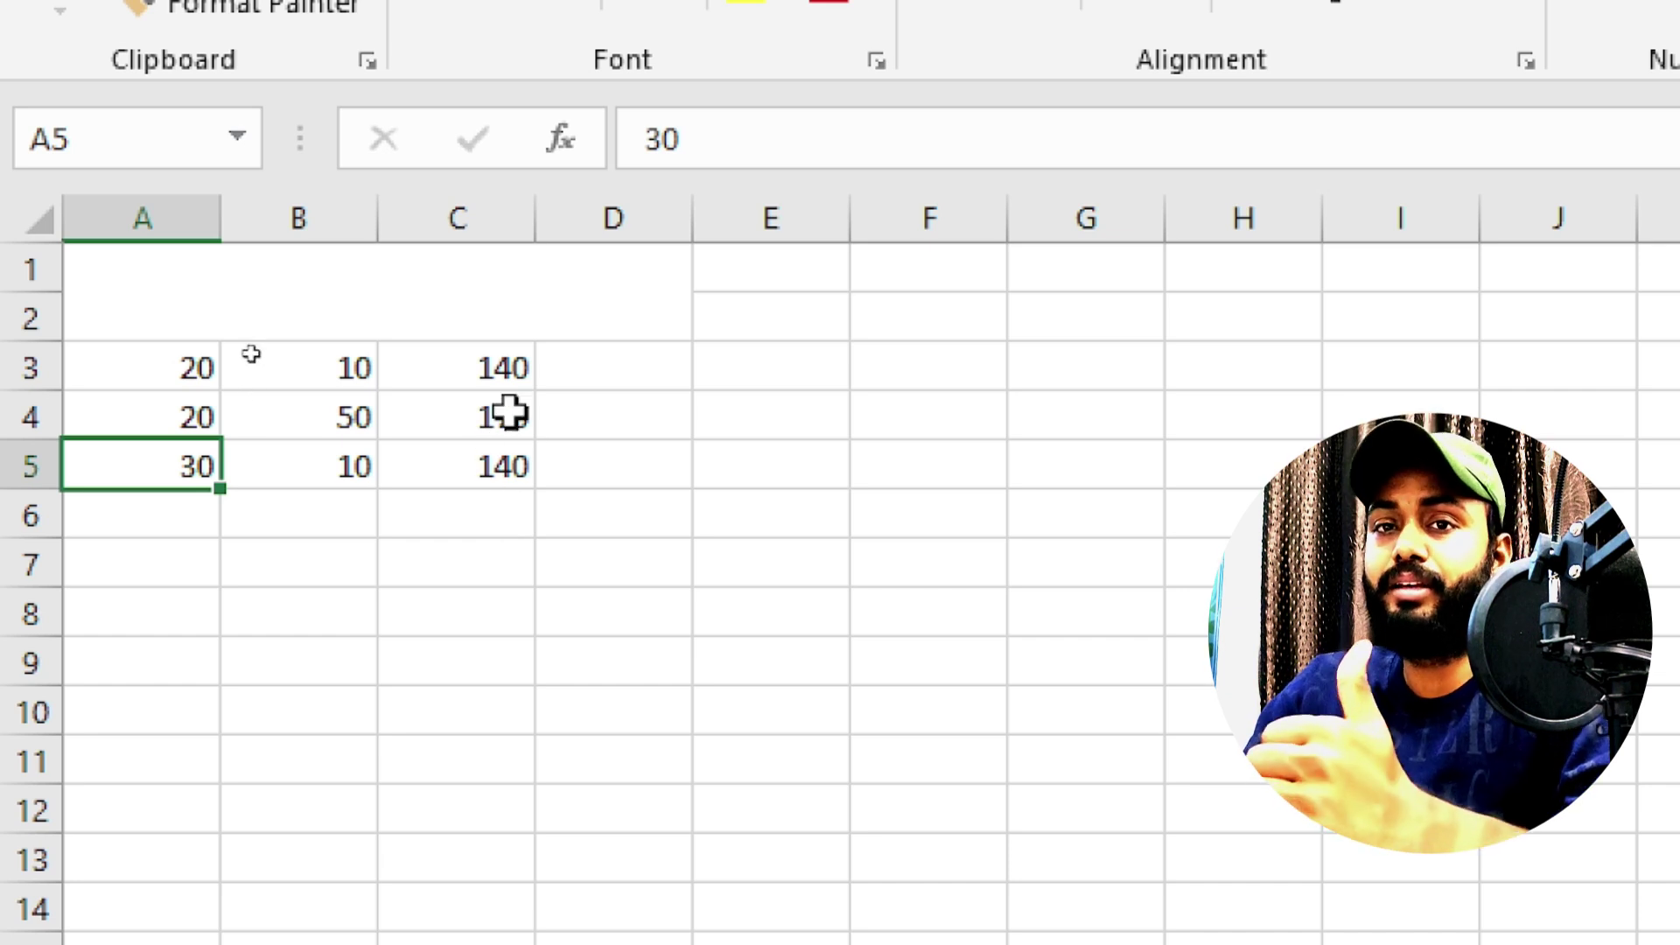
click(482, 405)
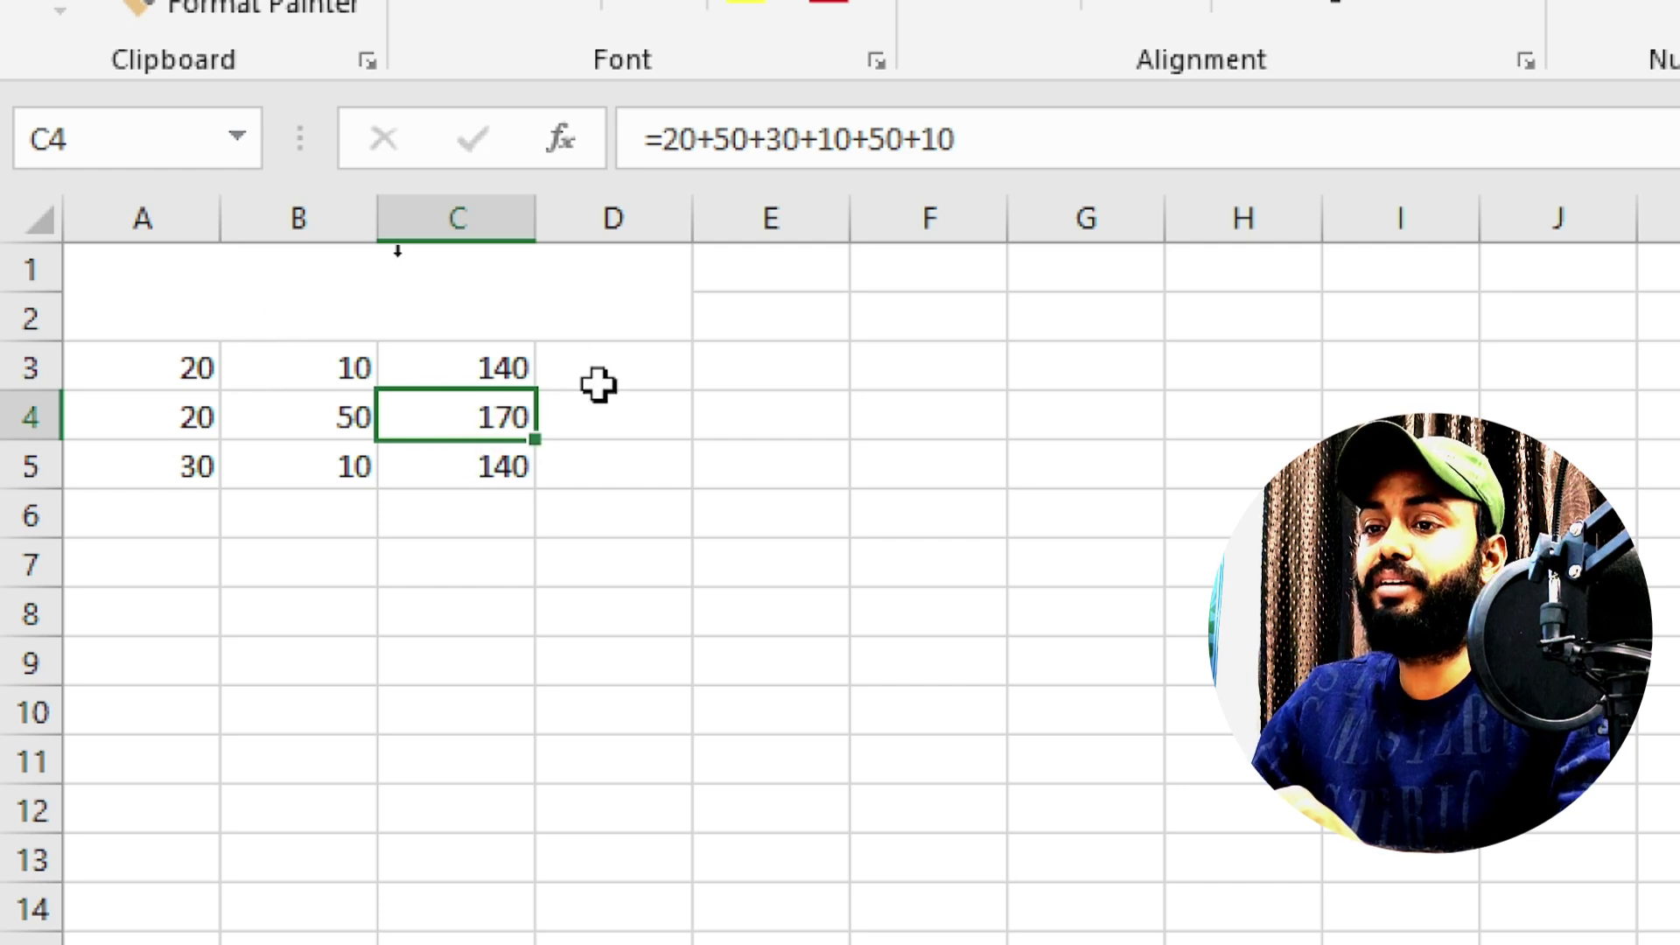
click(1014, 138)
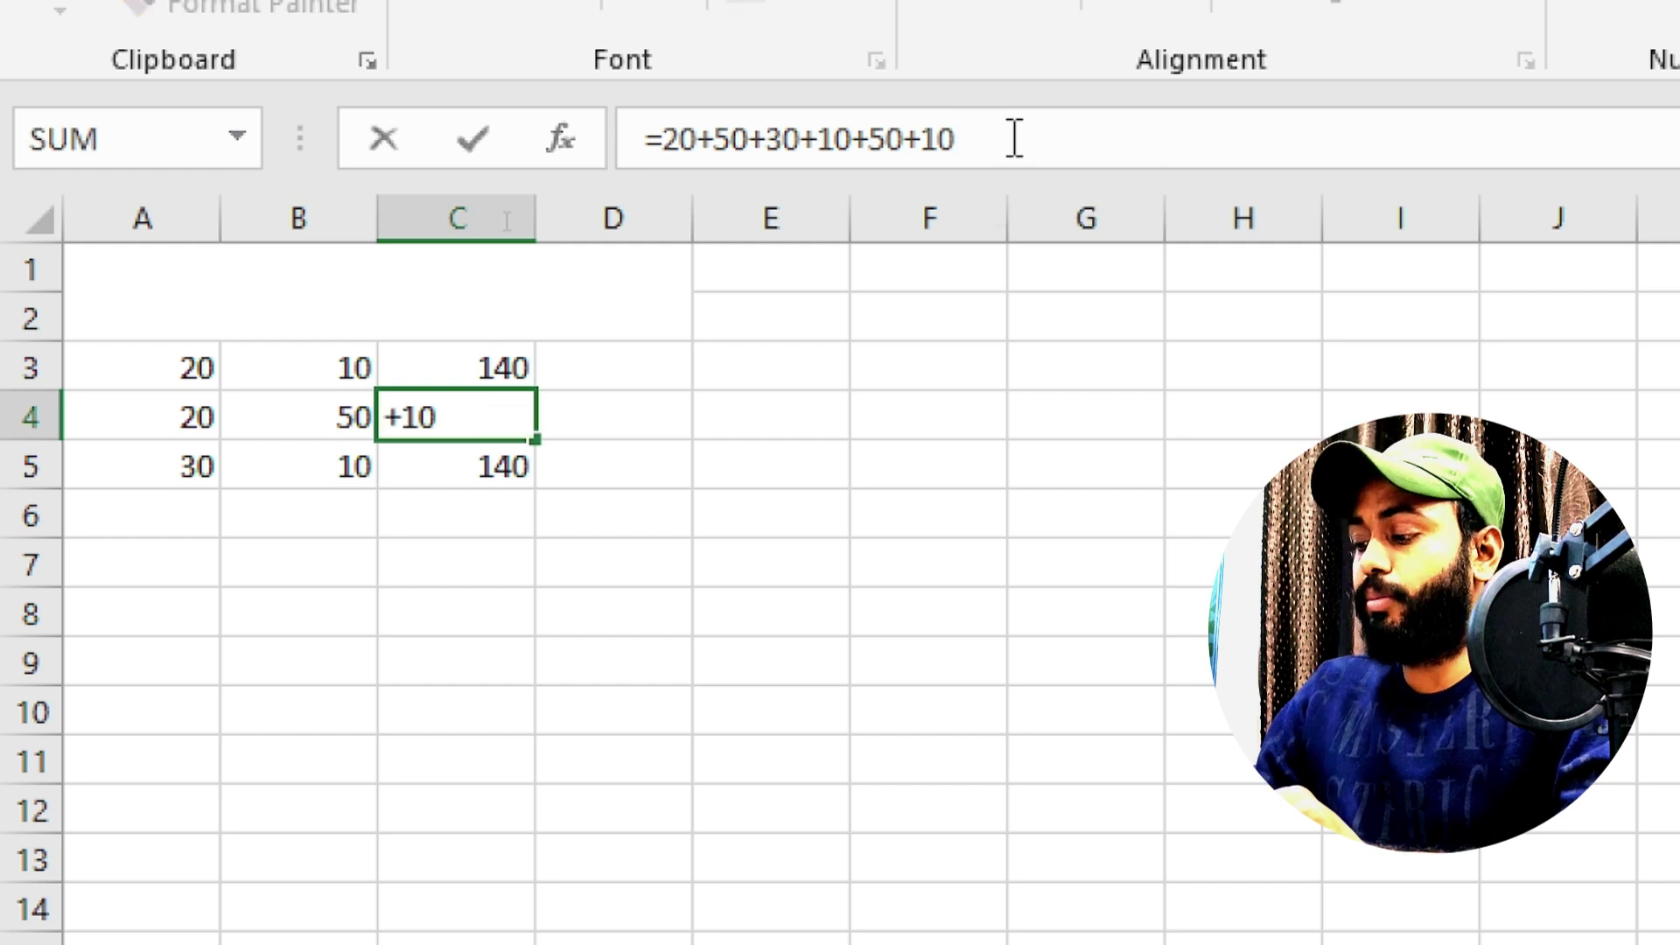
text(-30)
key(Return)
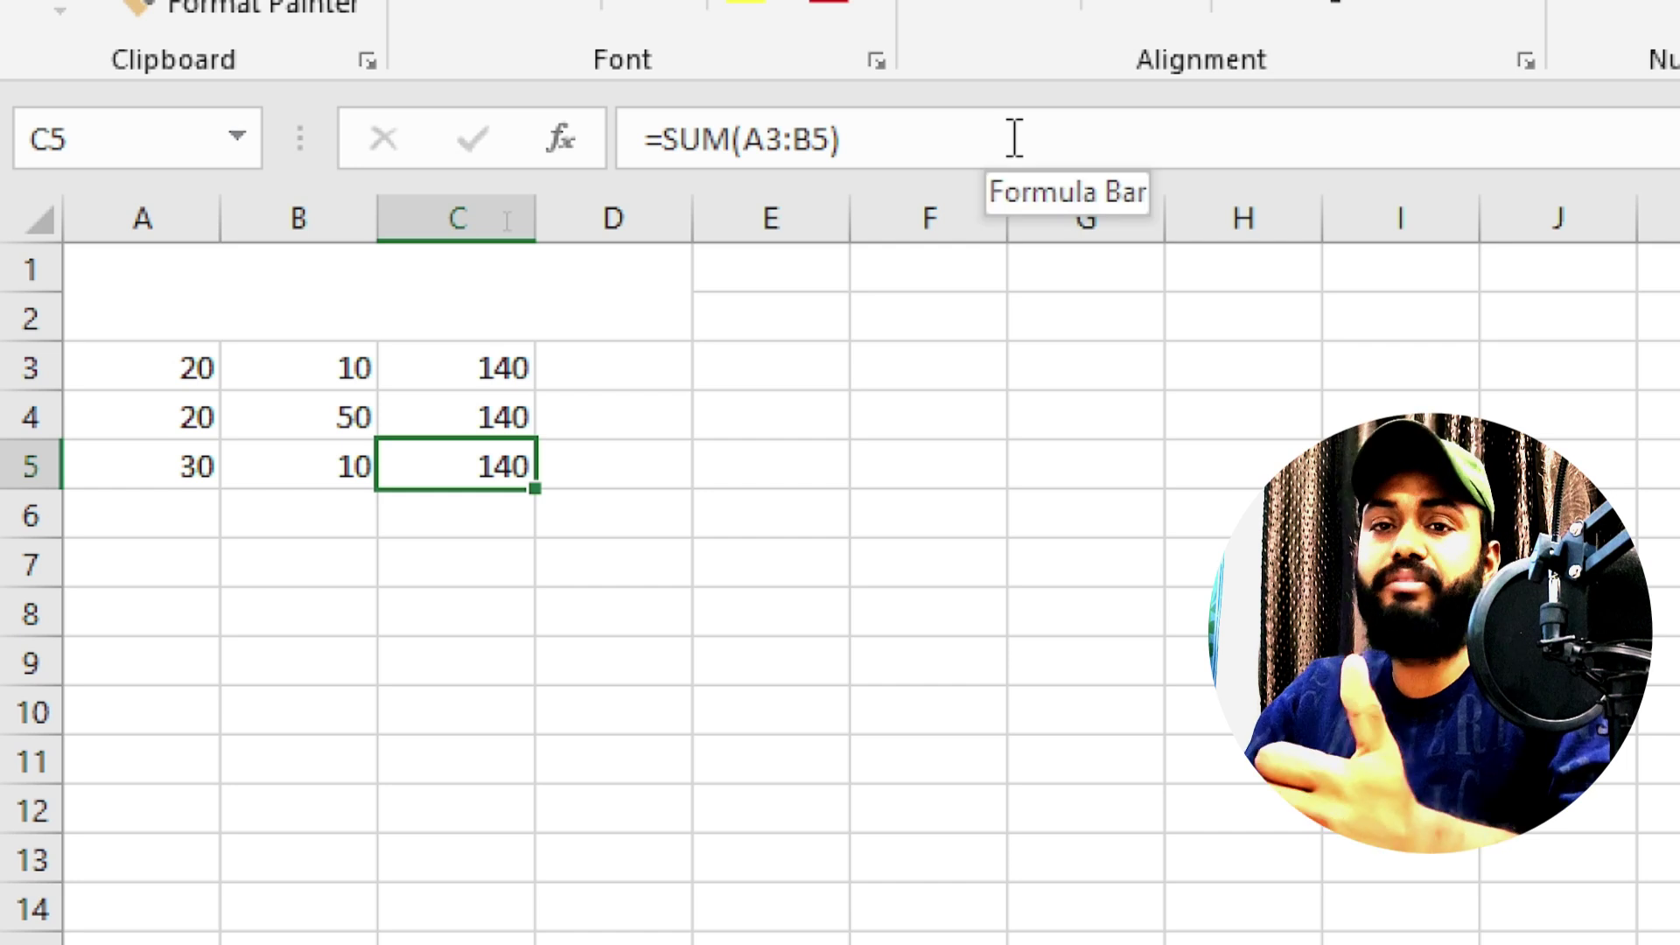
Check that all three column C totals now read 140, then select D6.
click(458, 542)
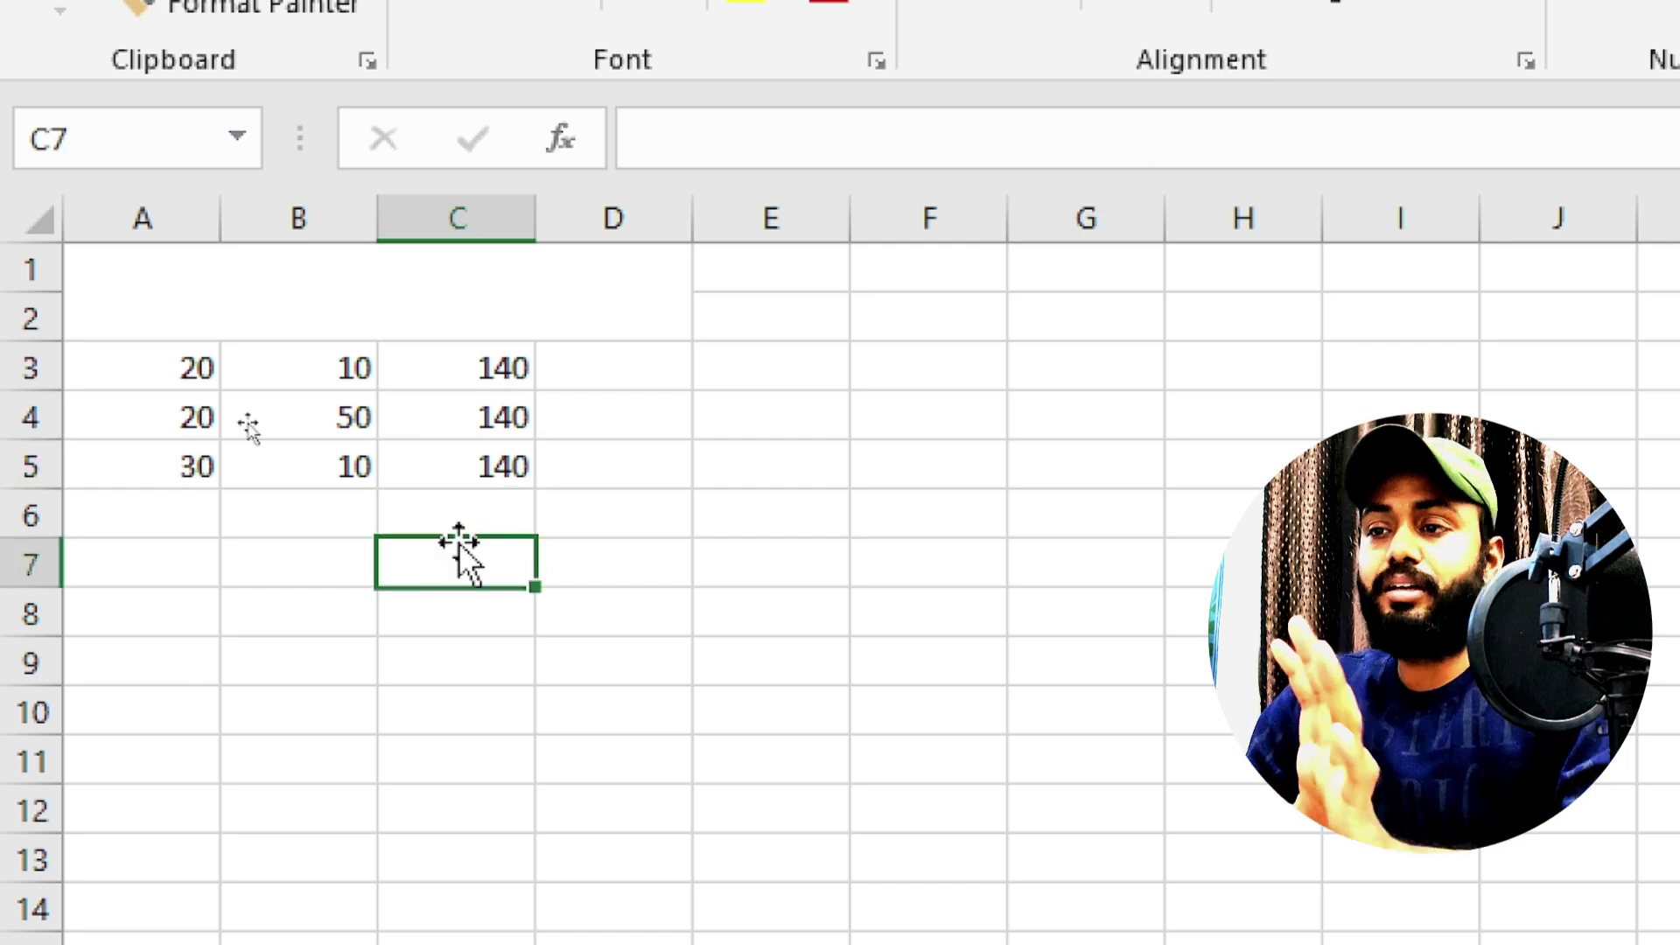
click(578, 466)
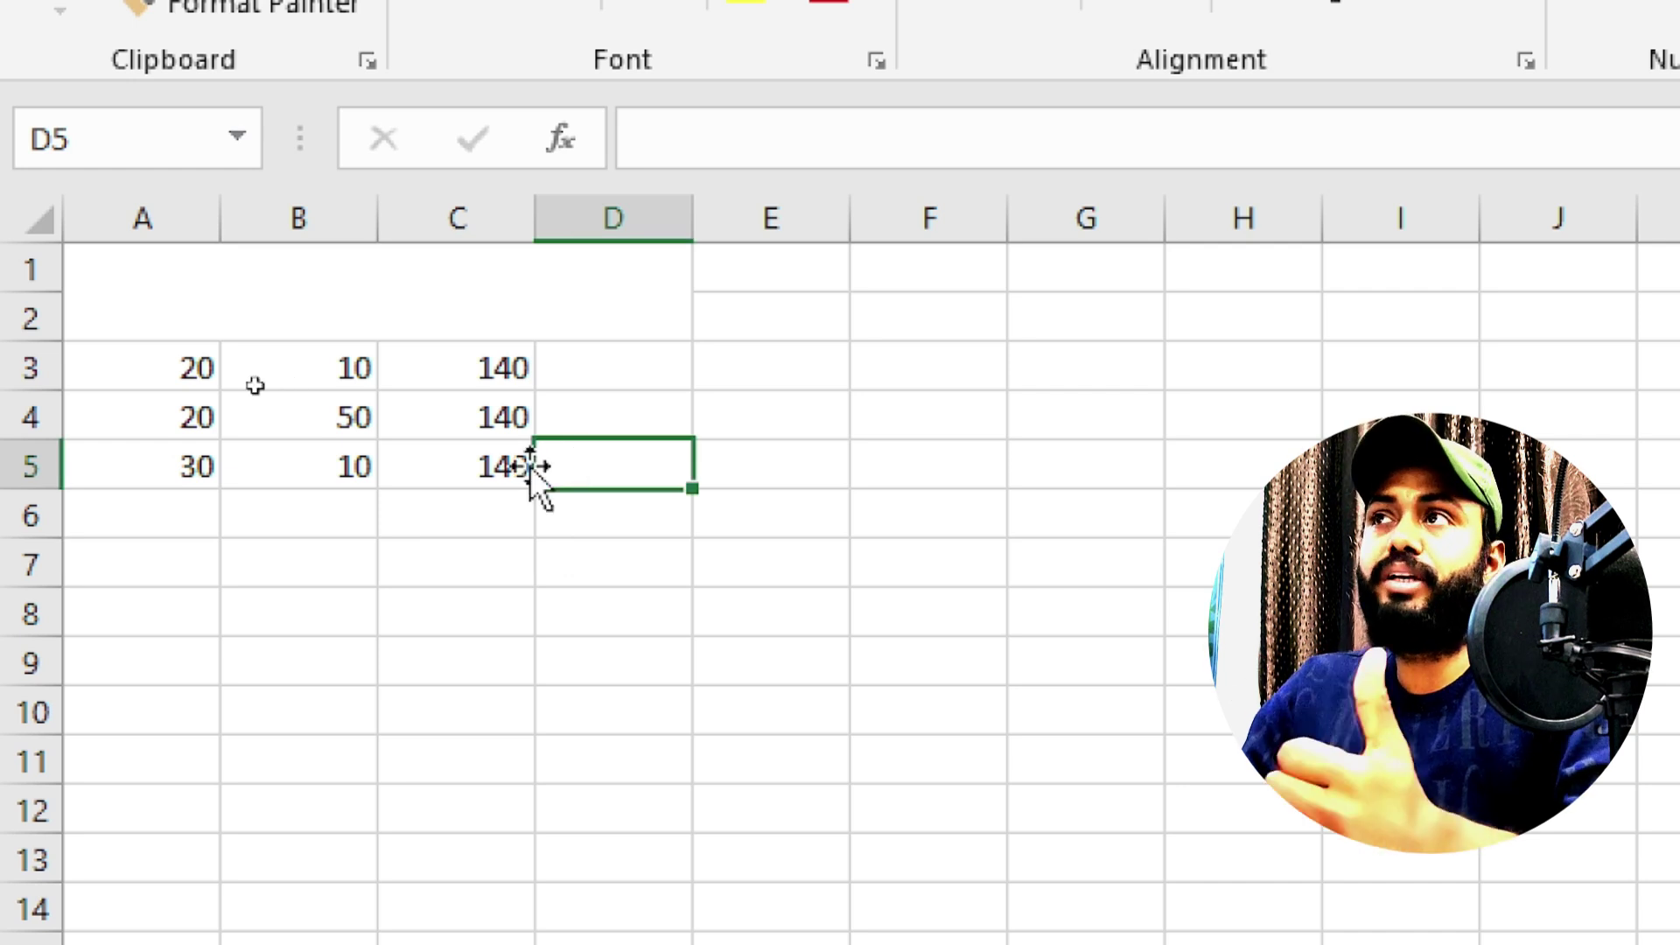
click(461, 465)
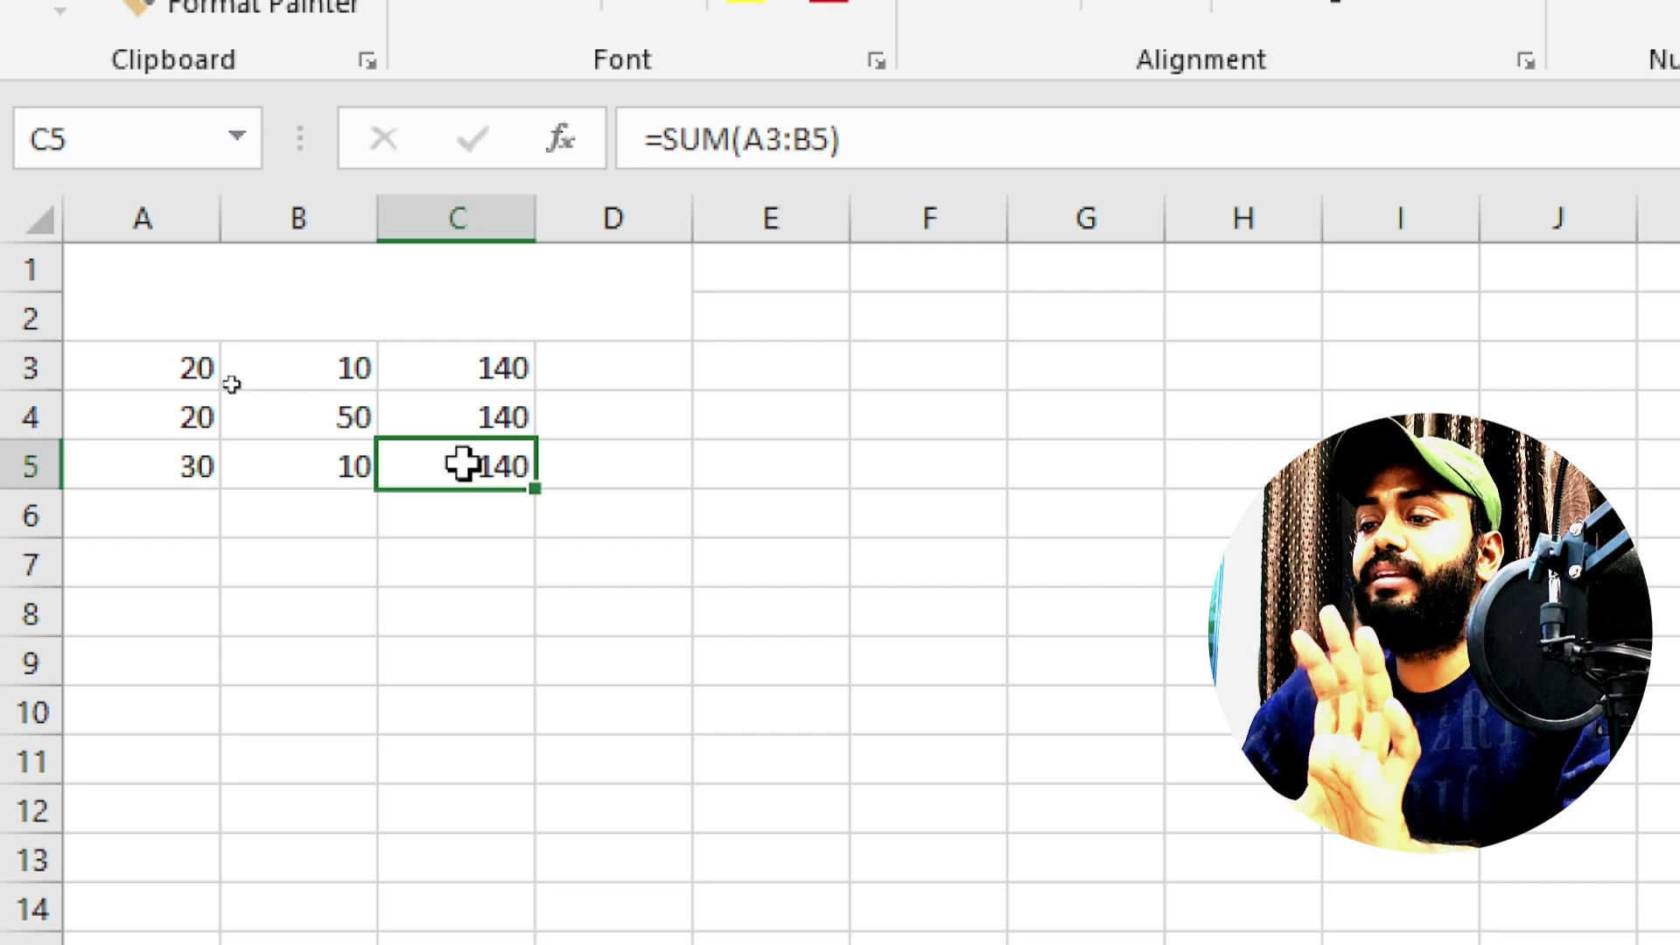
click(672, 499)
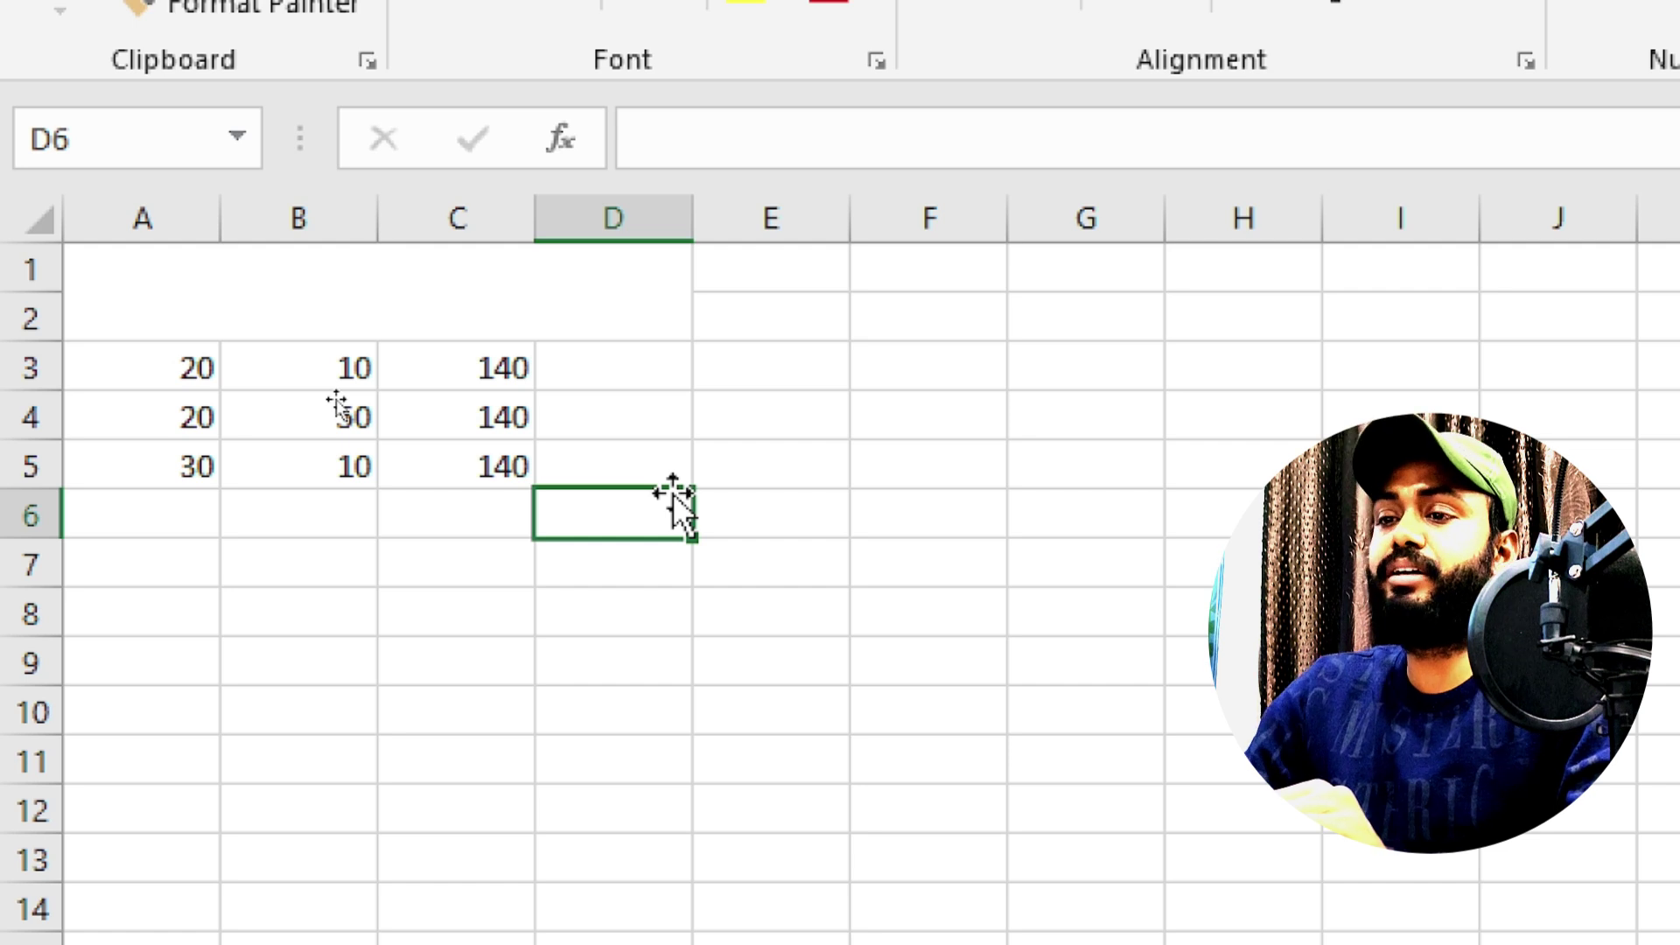
Enter =B4-A4 in D6, giving 30, and begin a =PRODUCT( formula in D7.
text(=)
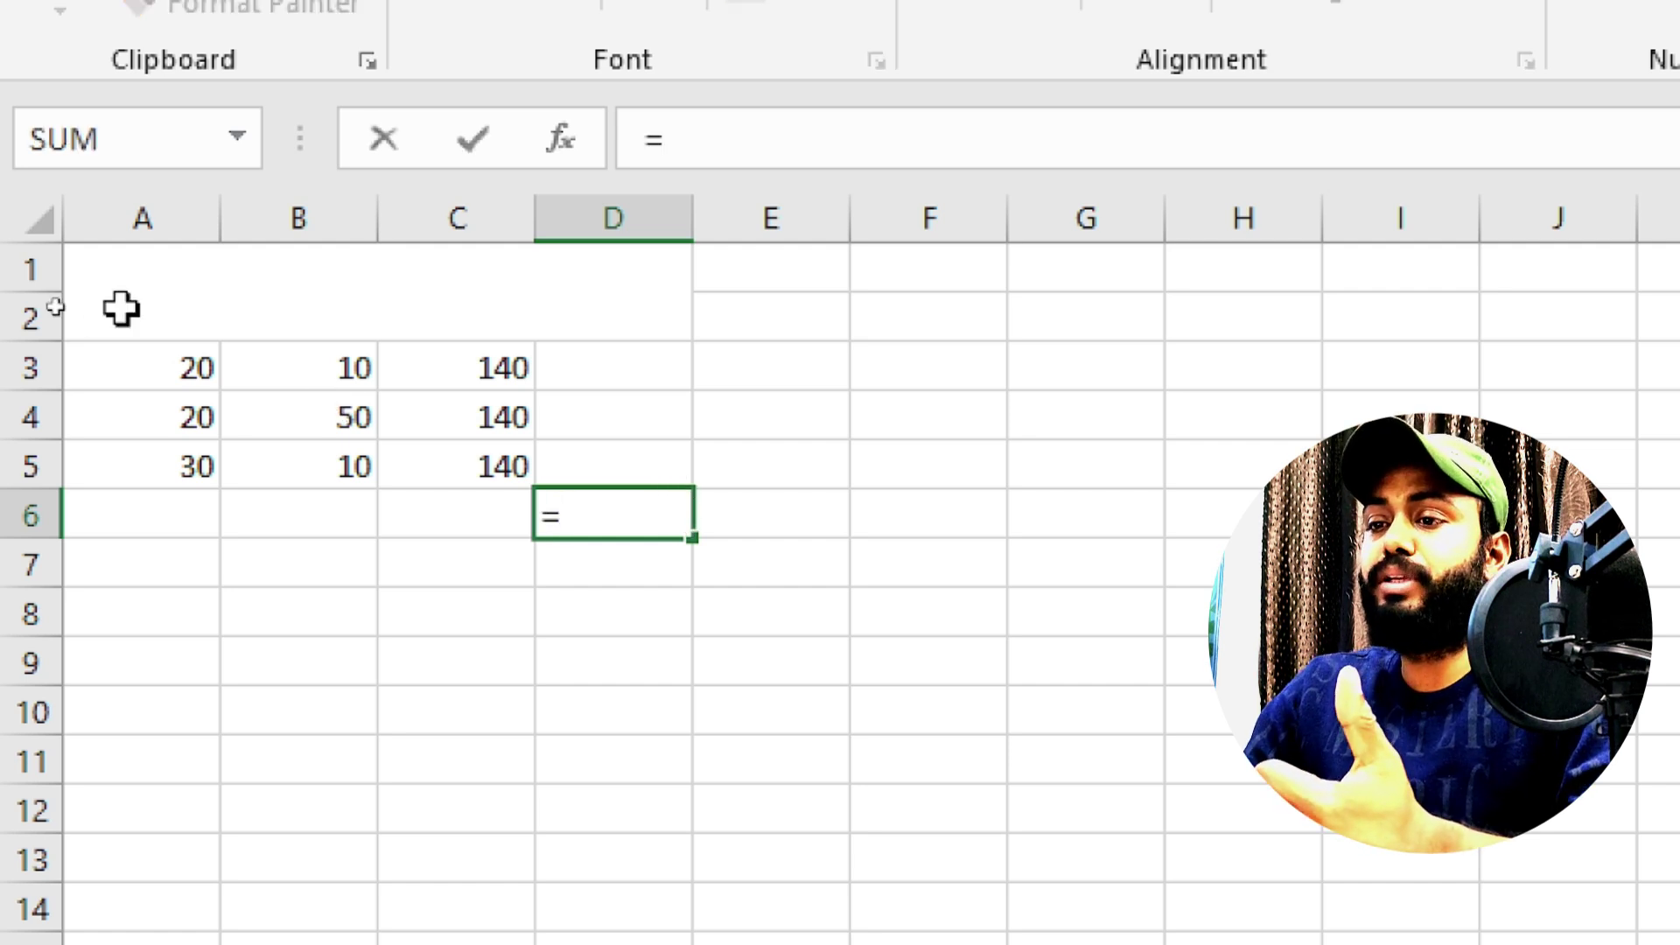
click(311, 434)
text(-)
click(164, 412)
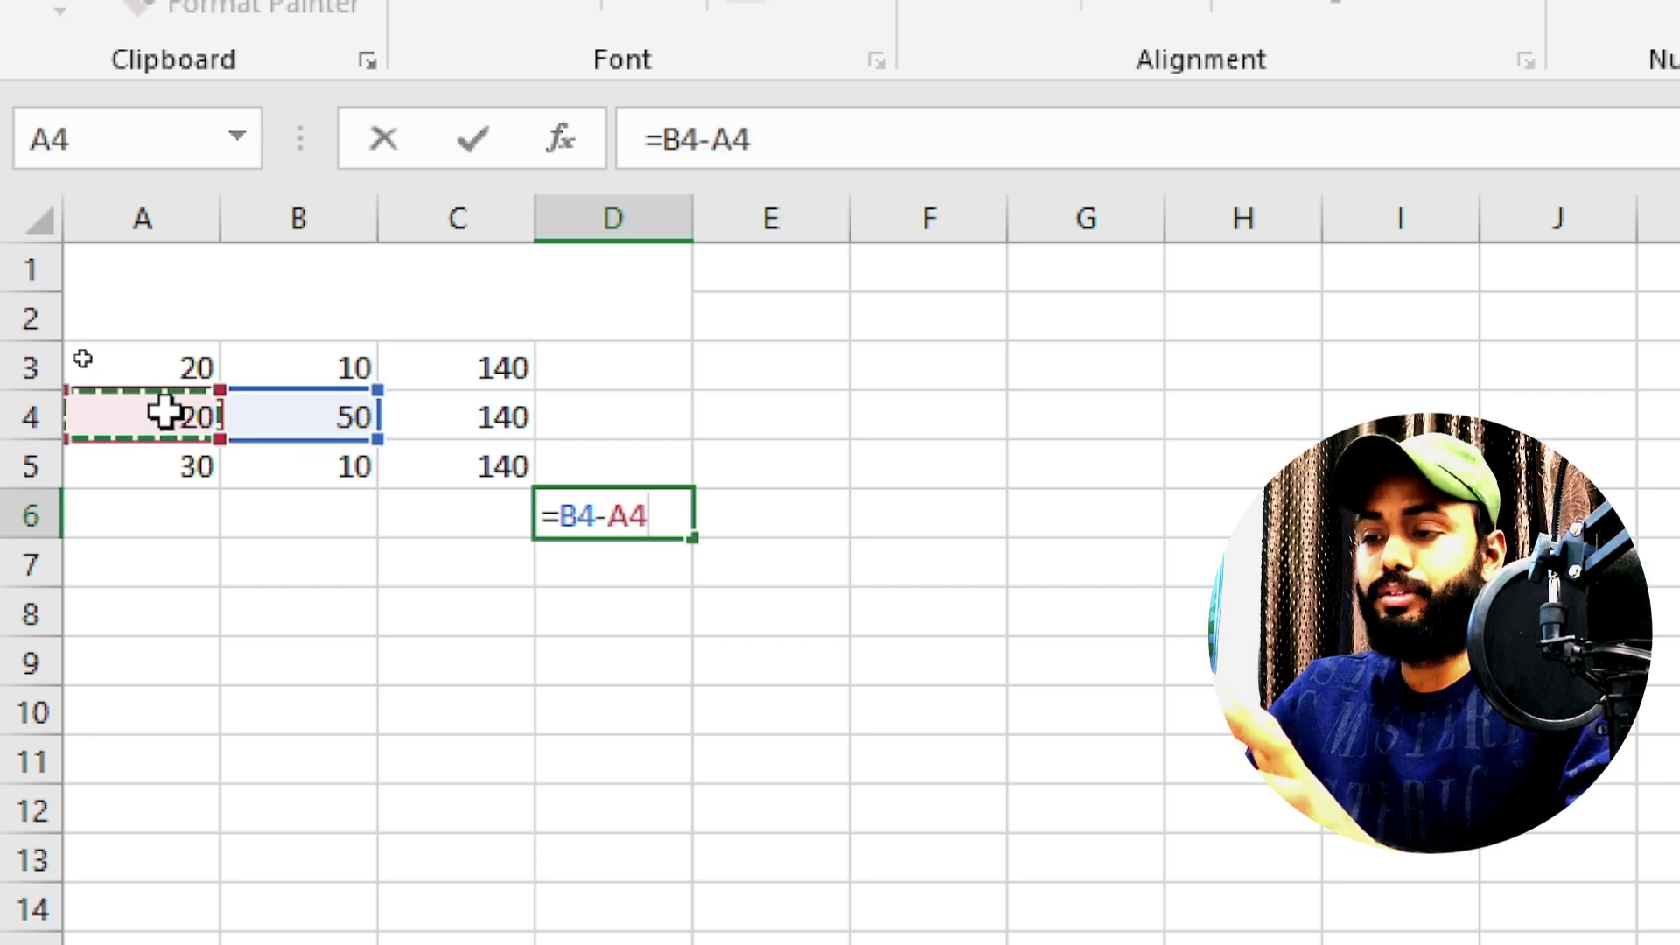
key(Return)
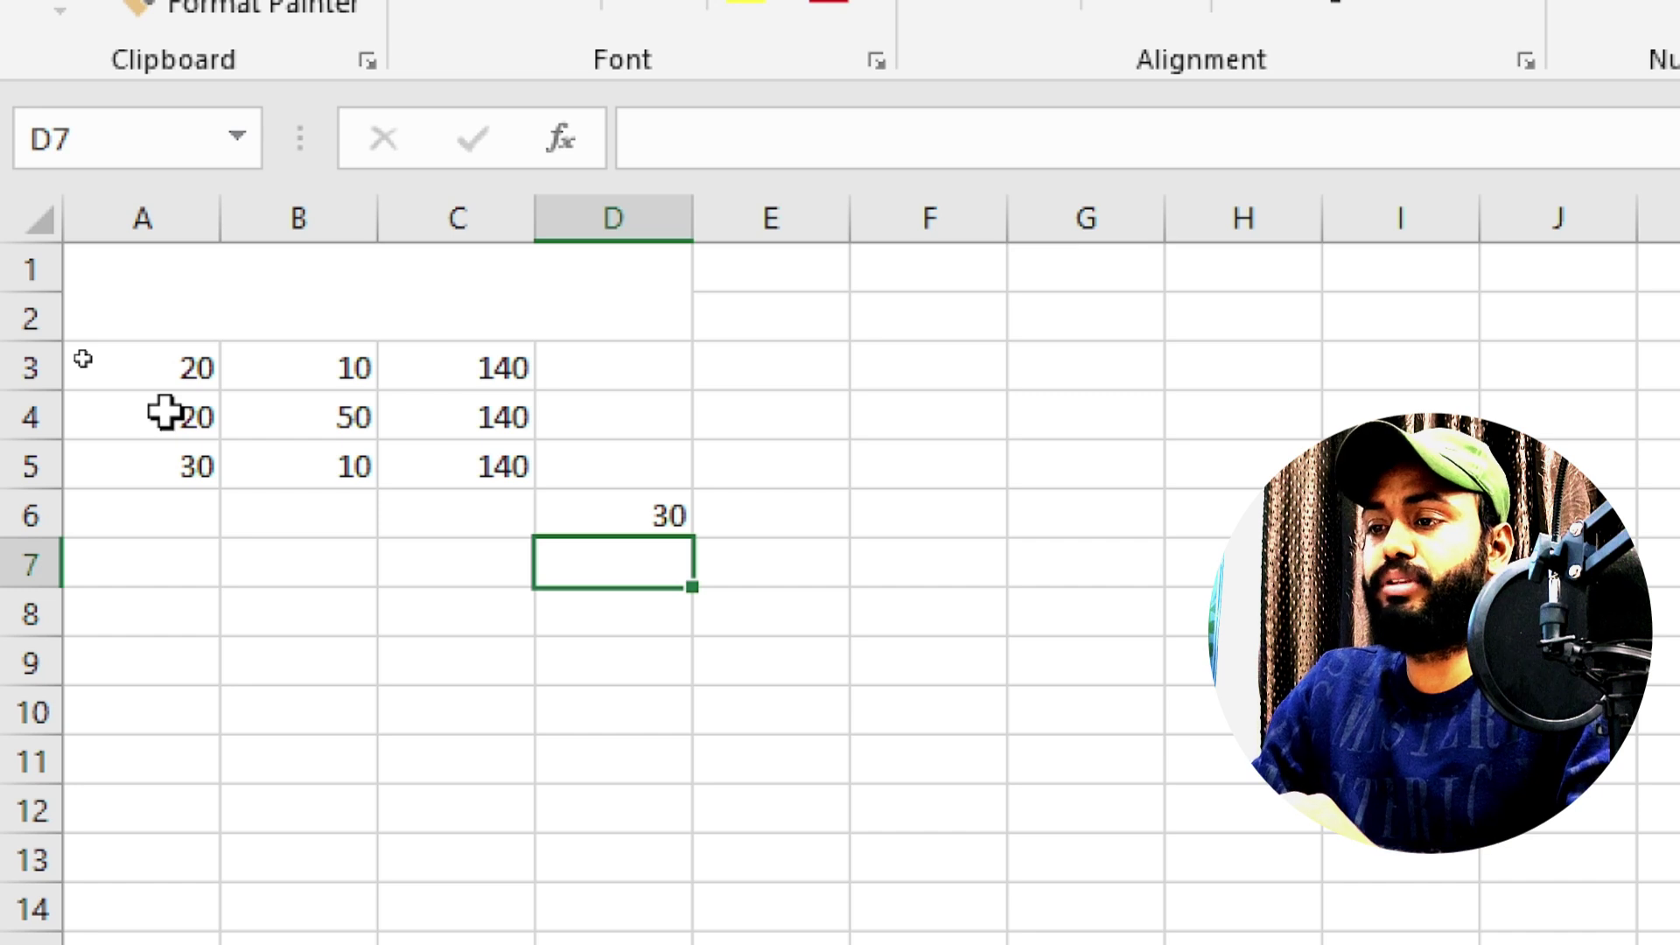
text(=)
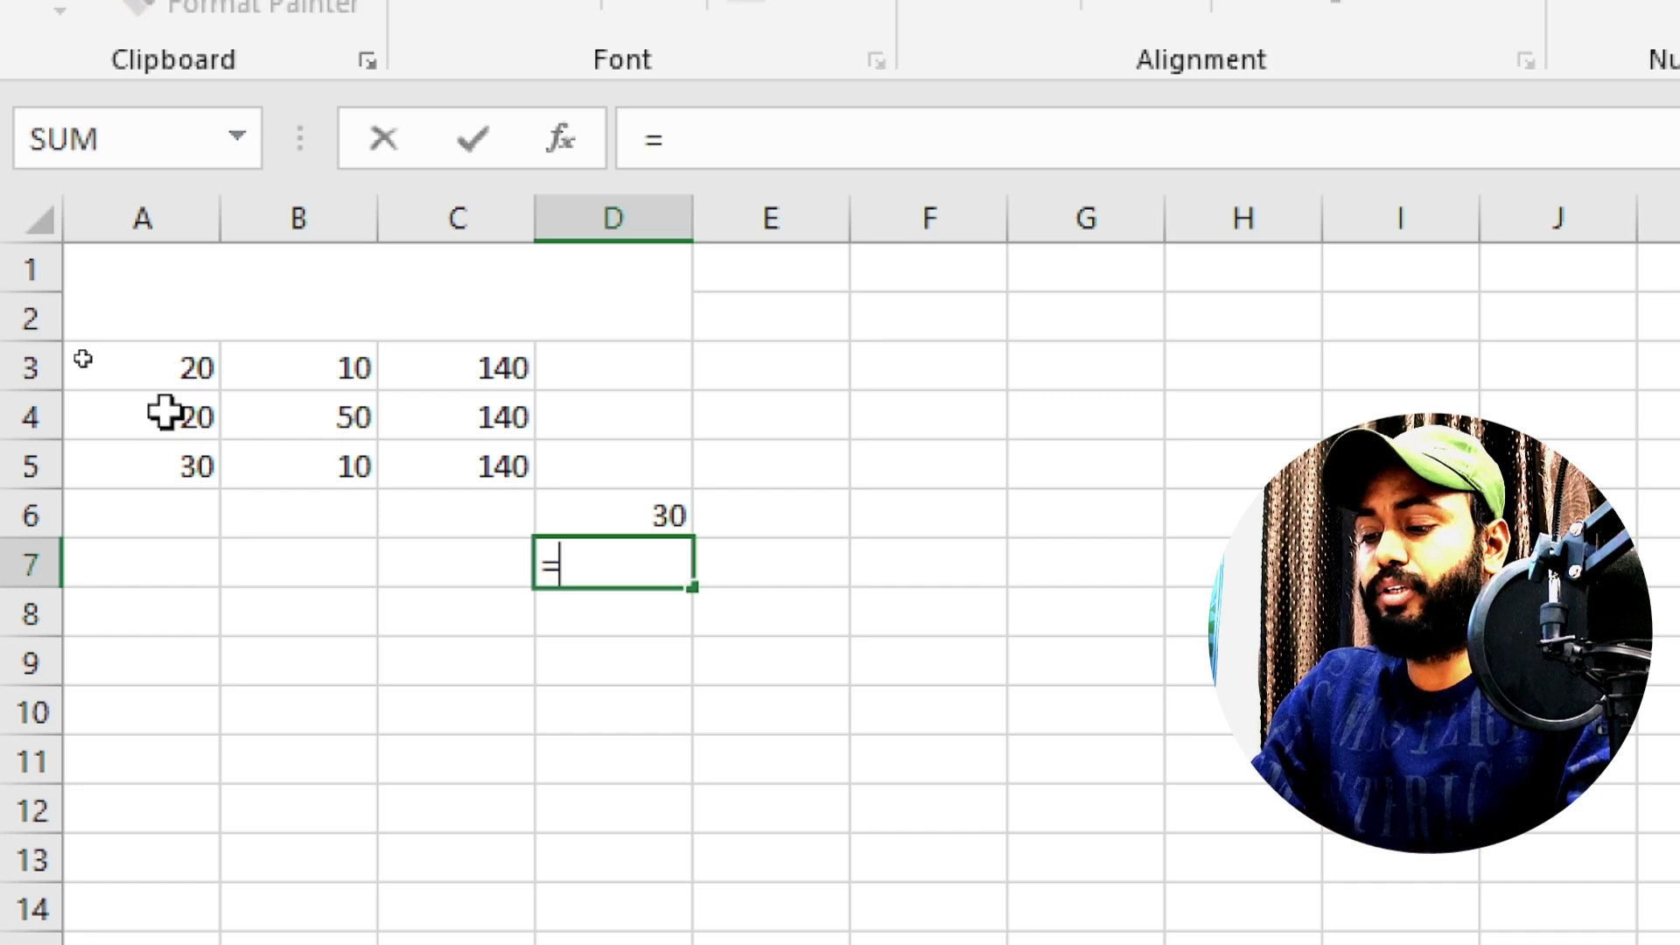
text(pro)
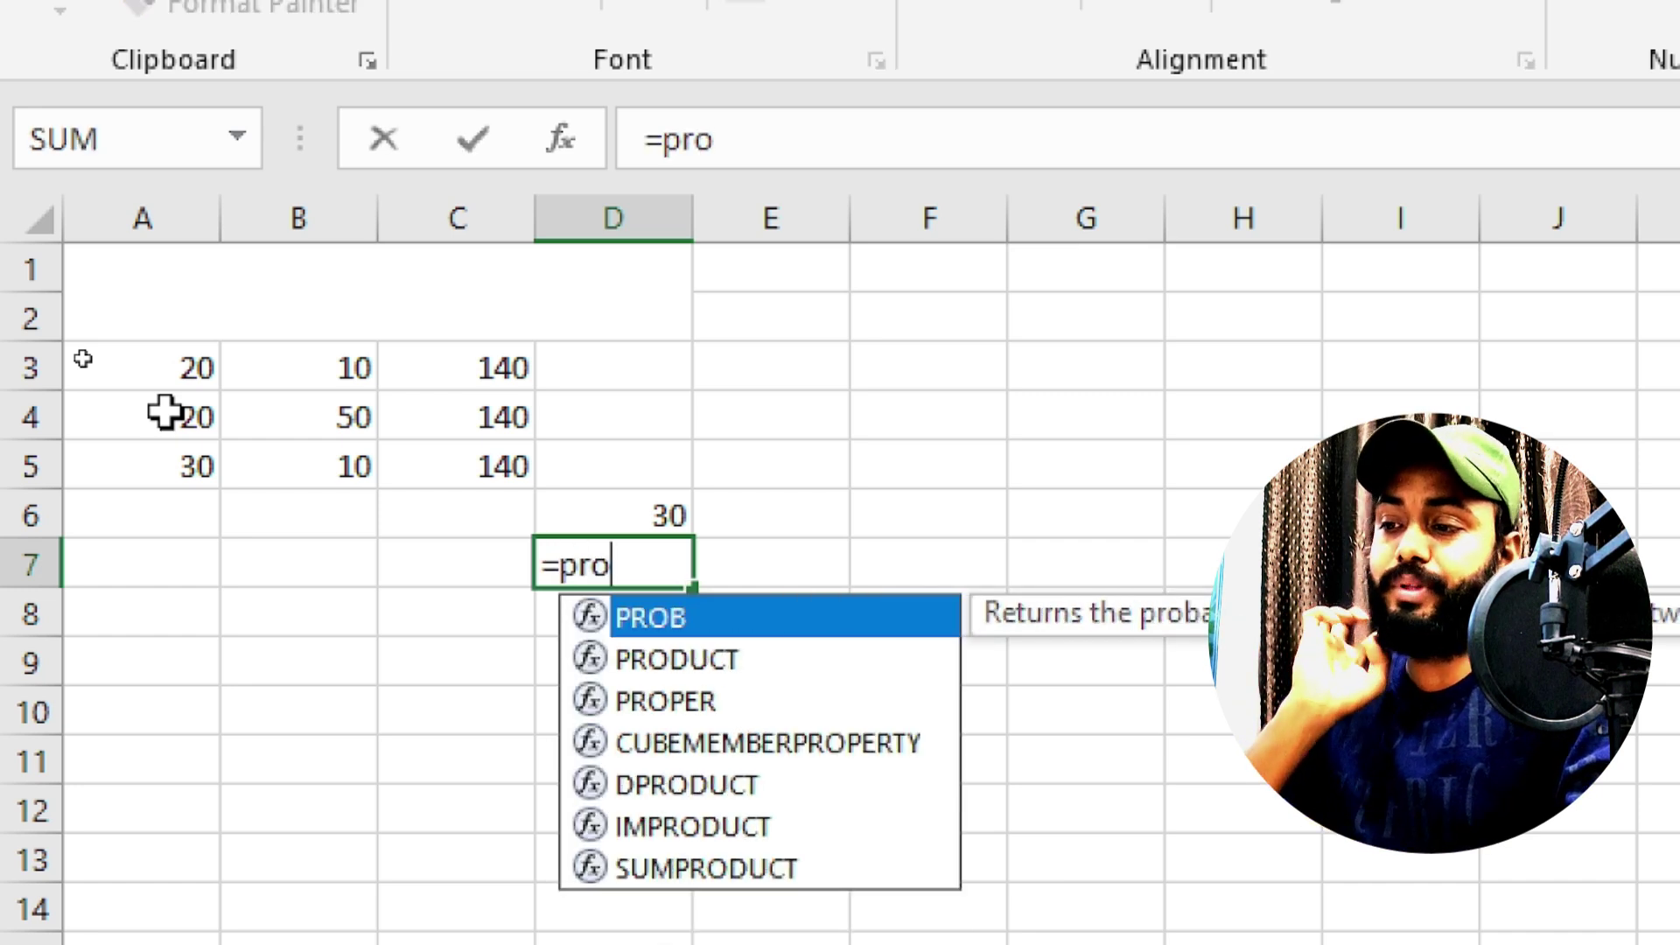
text(duct)
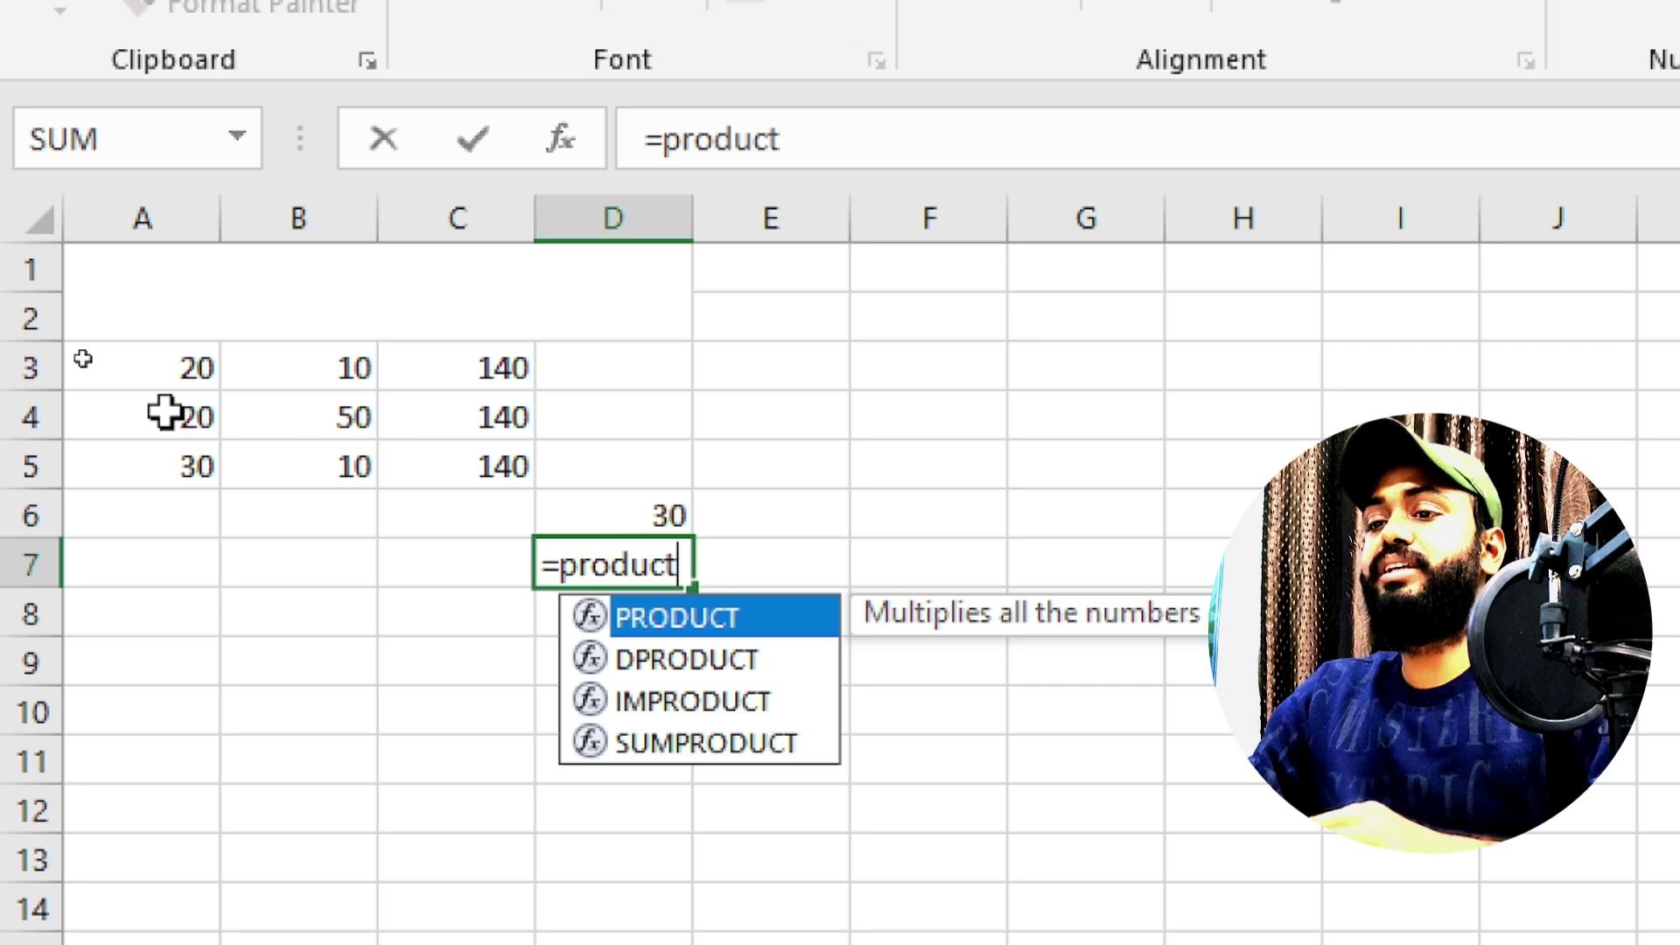
text(()
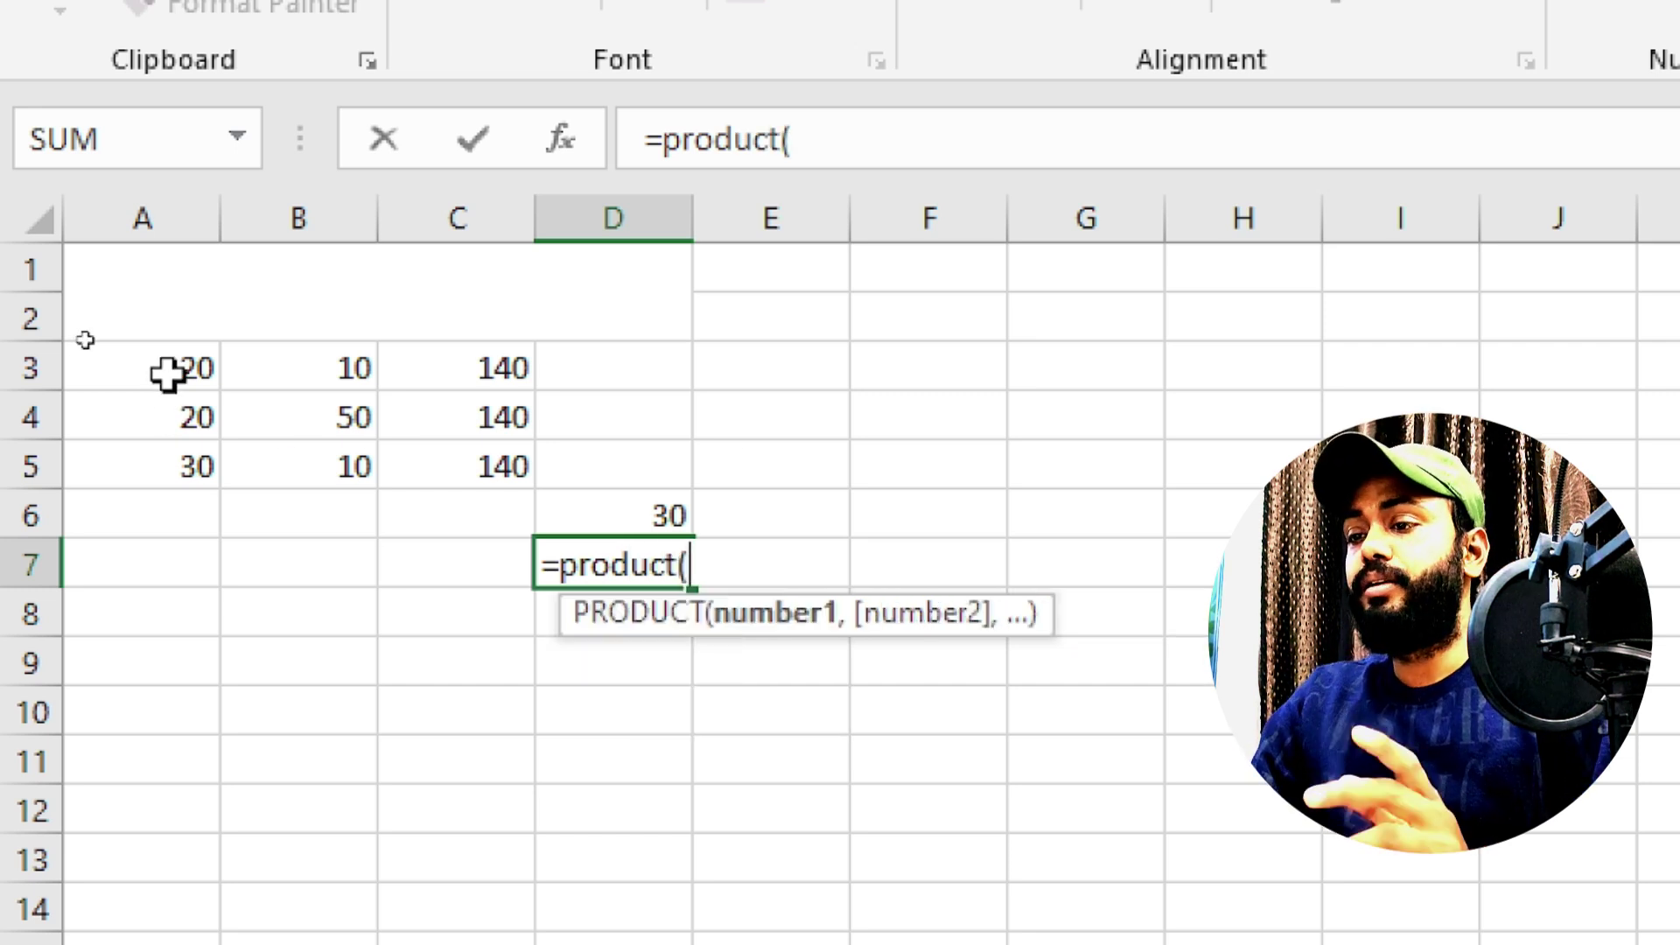
Enter =PRODUCT(A3:A5) in D7 so it shows 12000.
drag(169, 369, 192, 483)
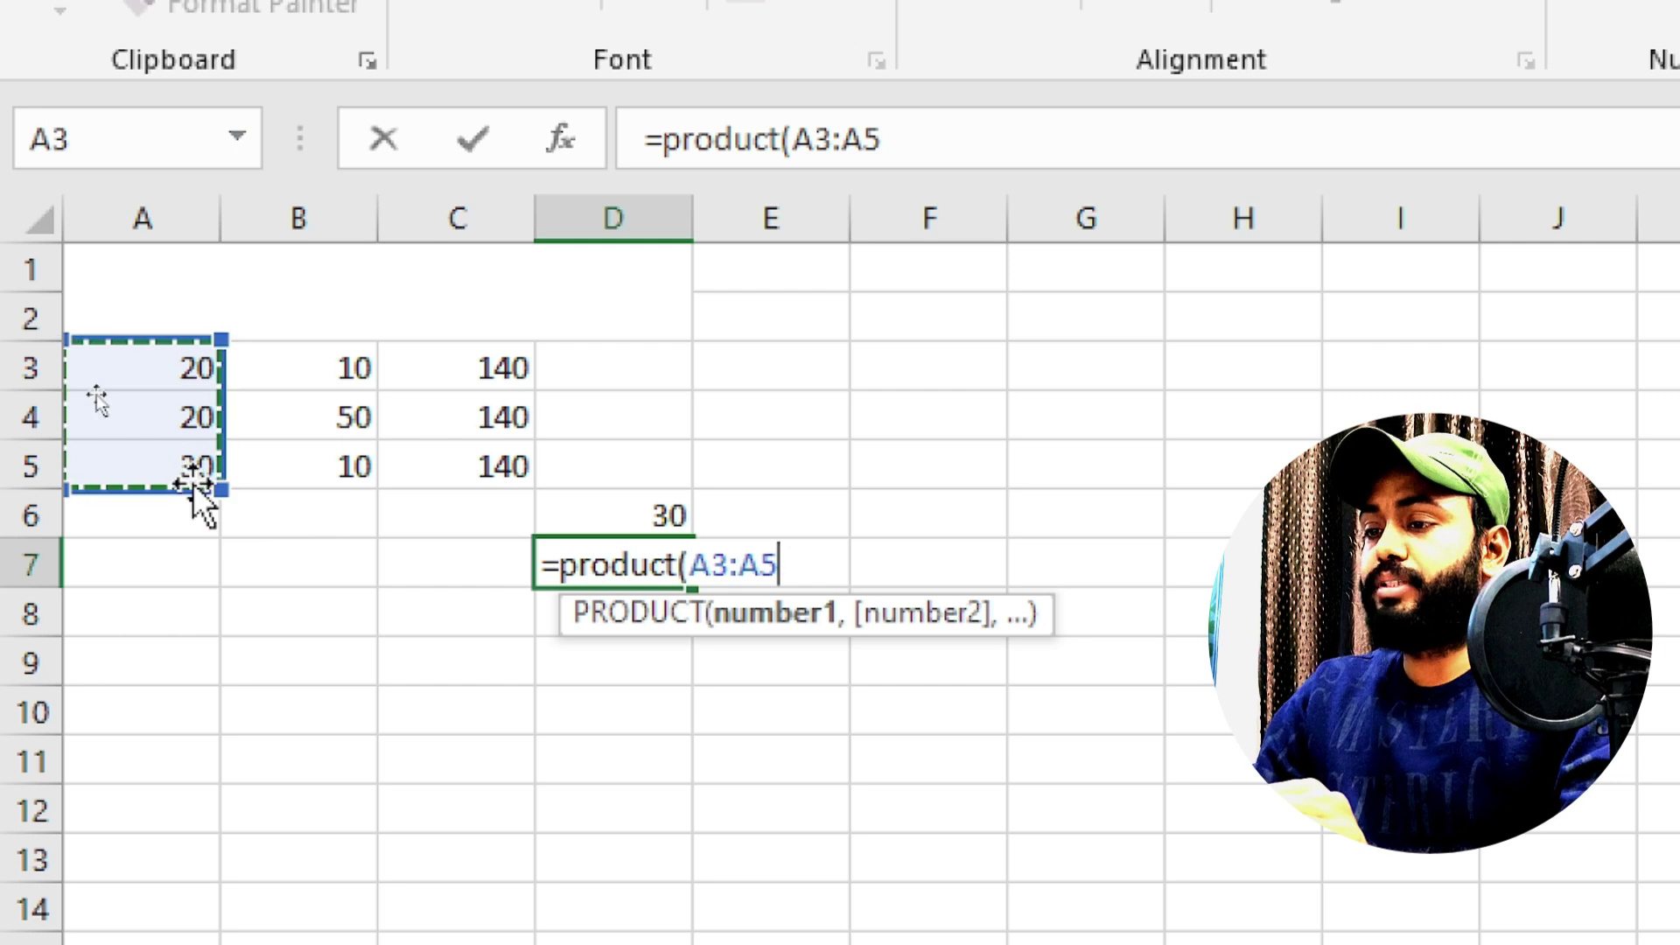
text())
key(Return)
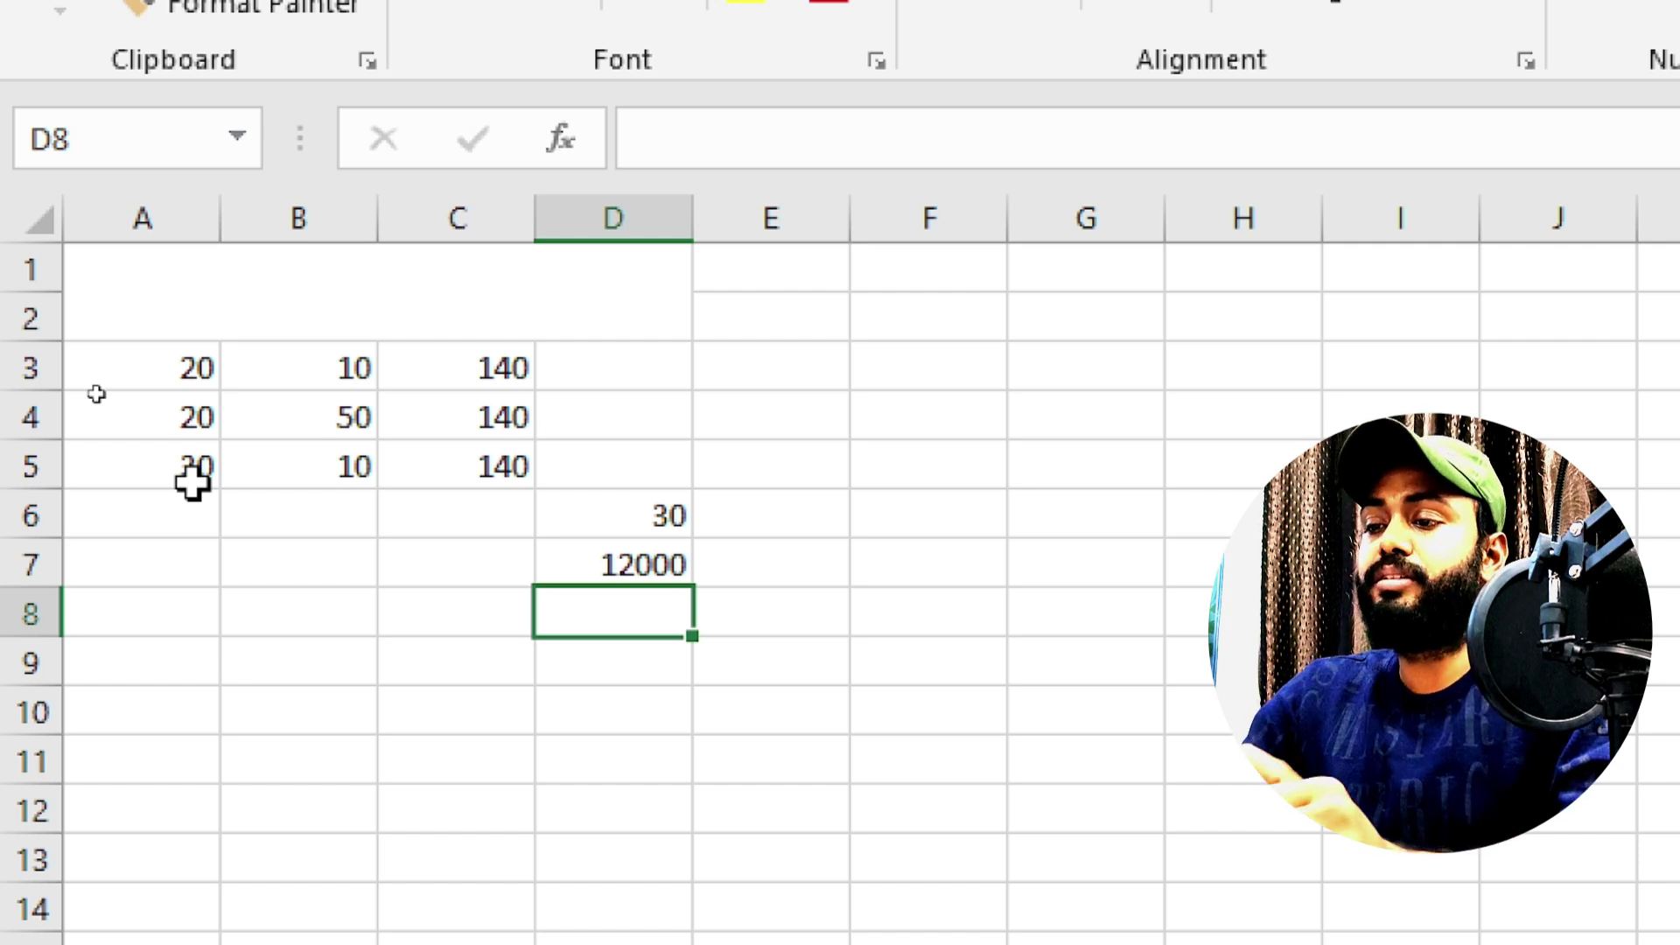
text(=)
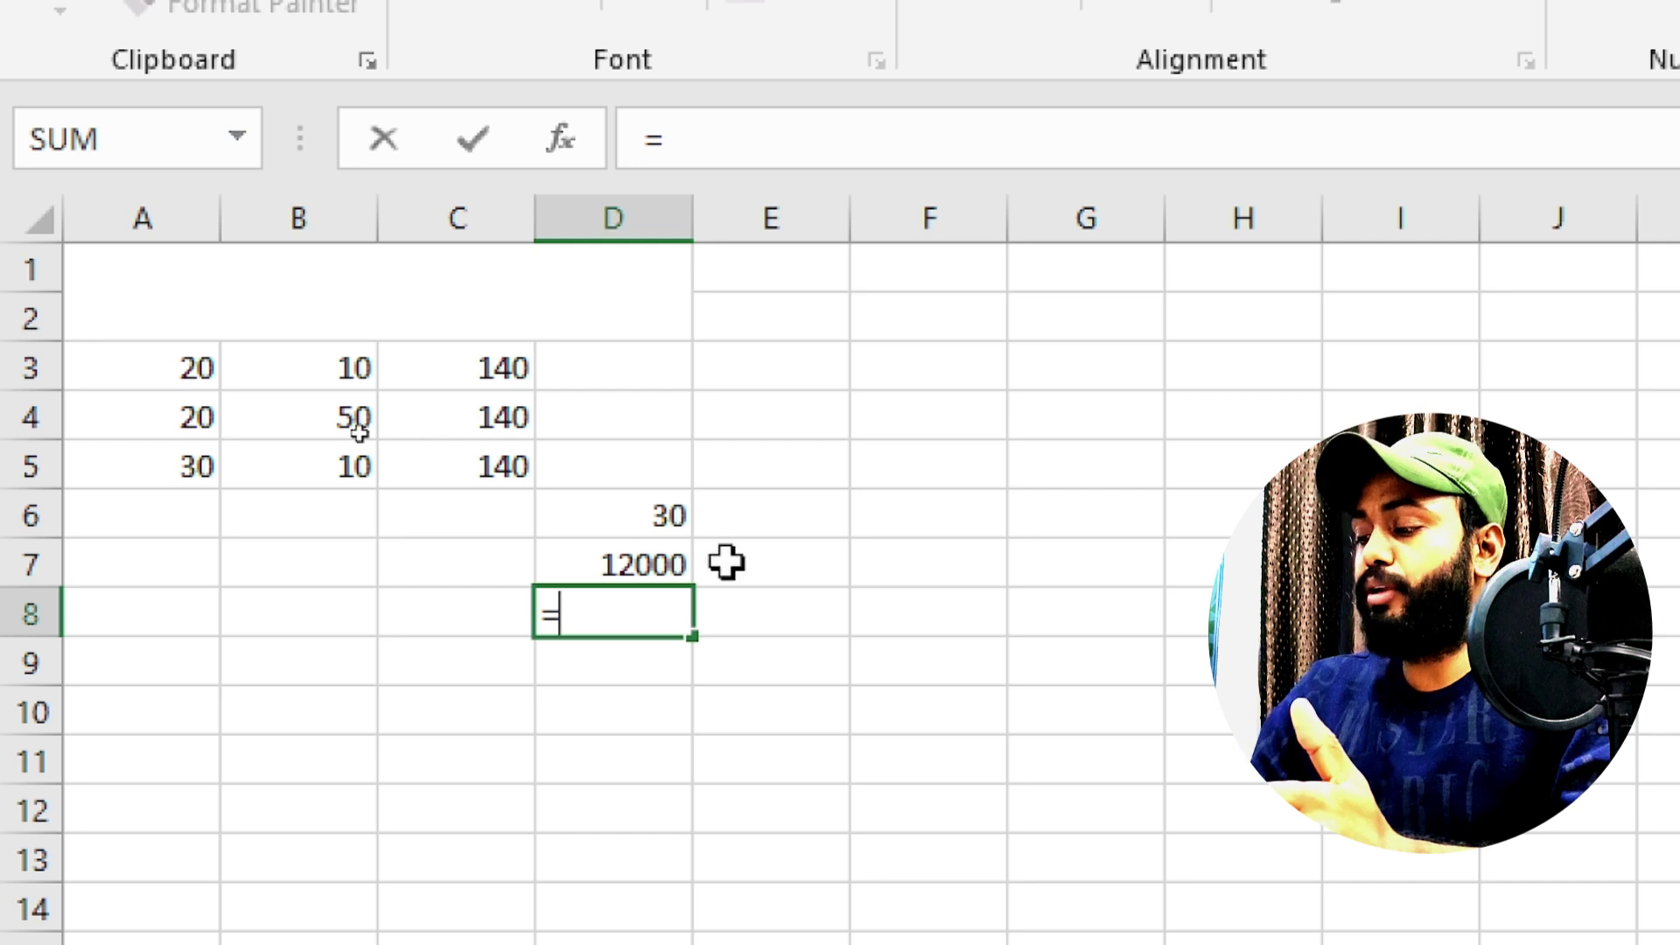
Enter =D7/D6 in D8 so it shows 400.
click(663, 563)
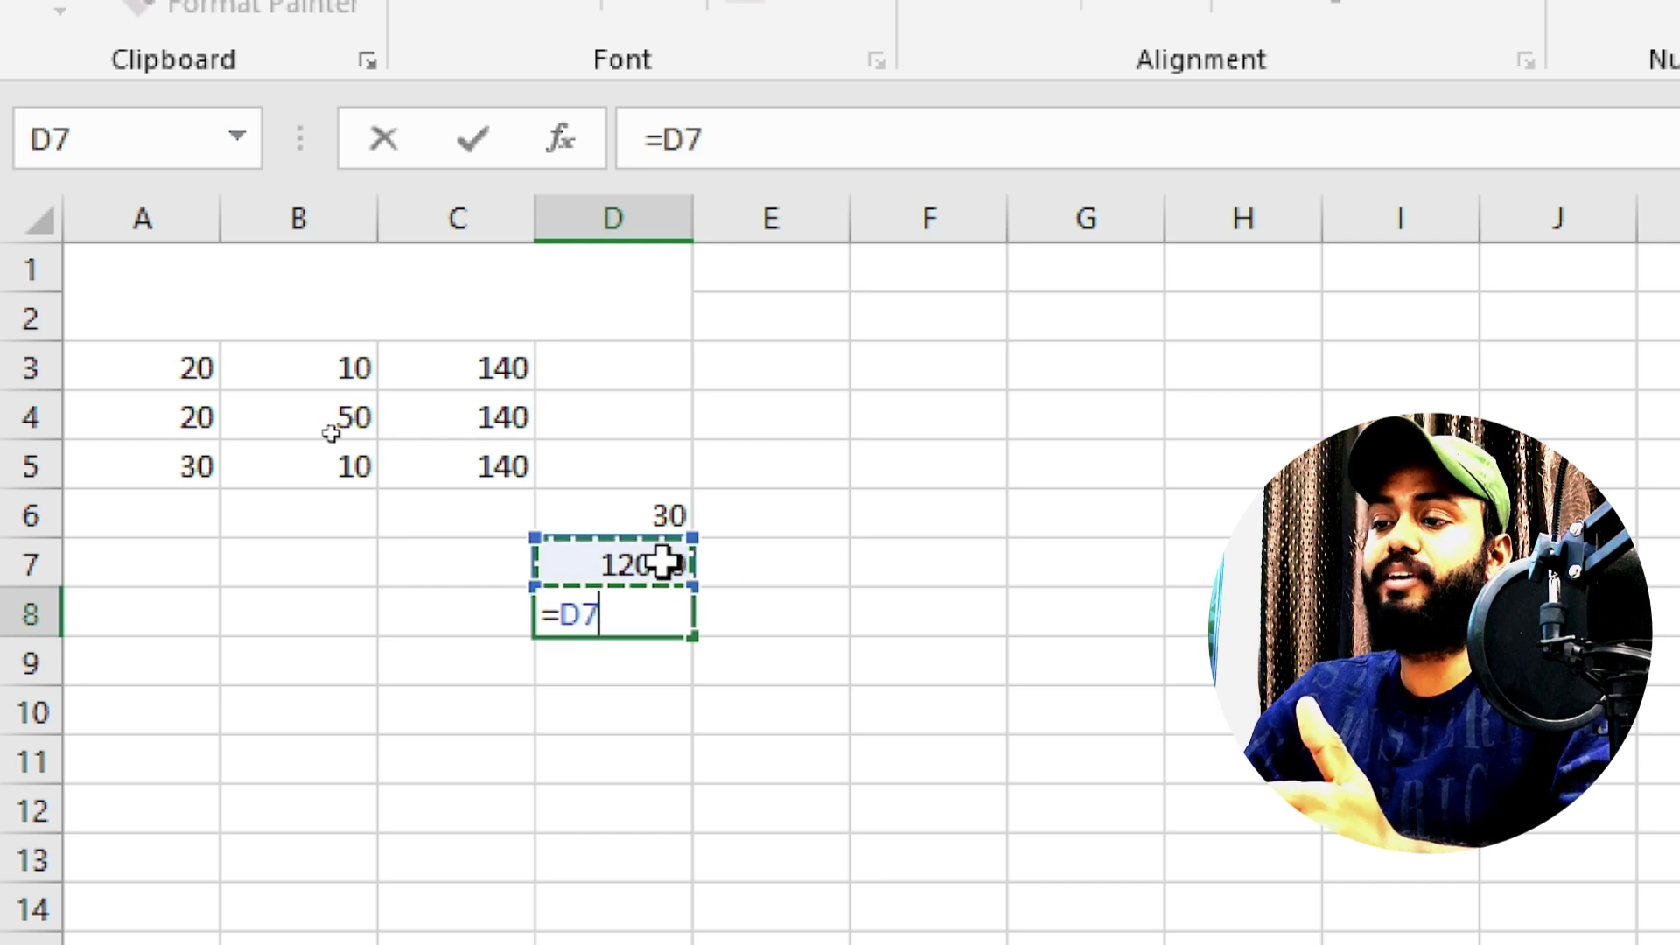
text(/)
click(643, 514)
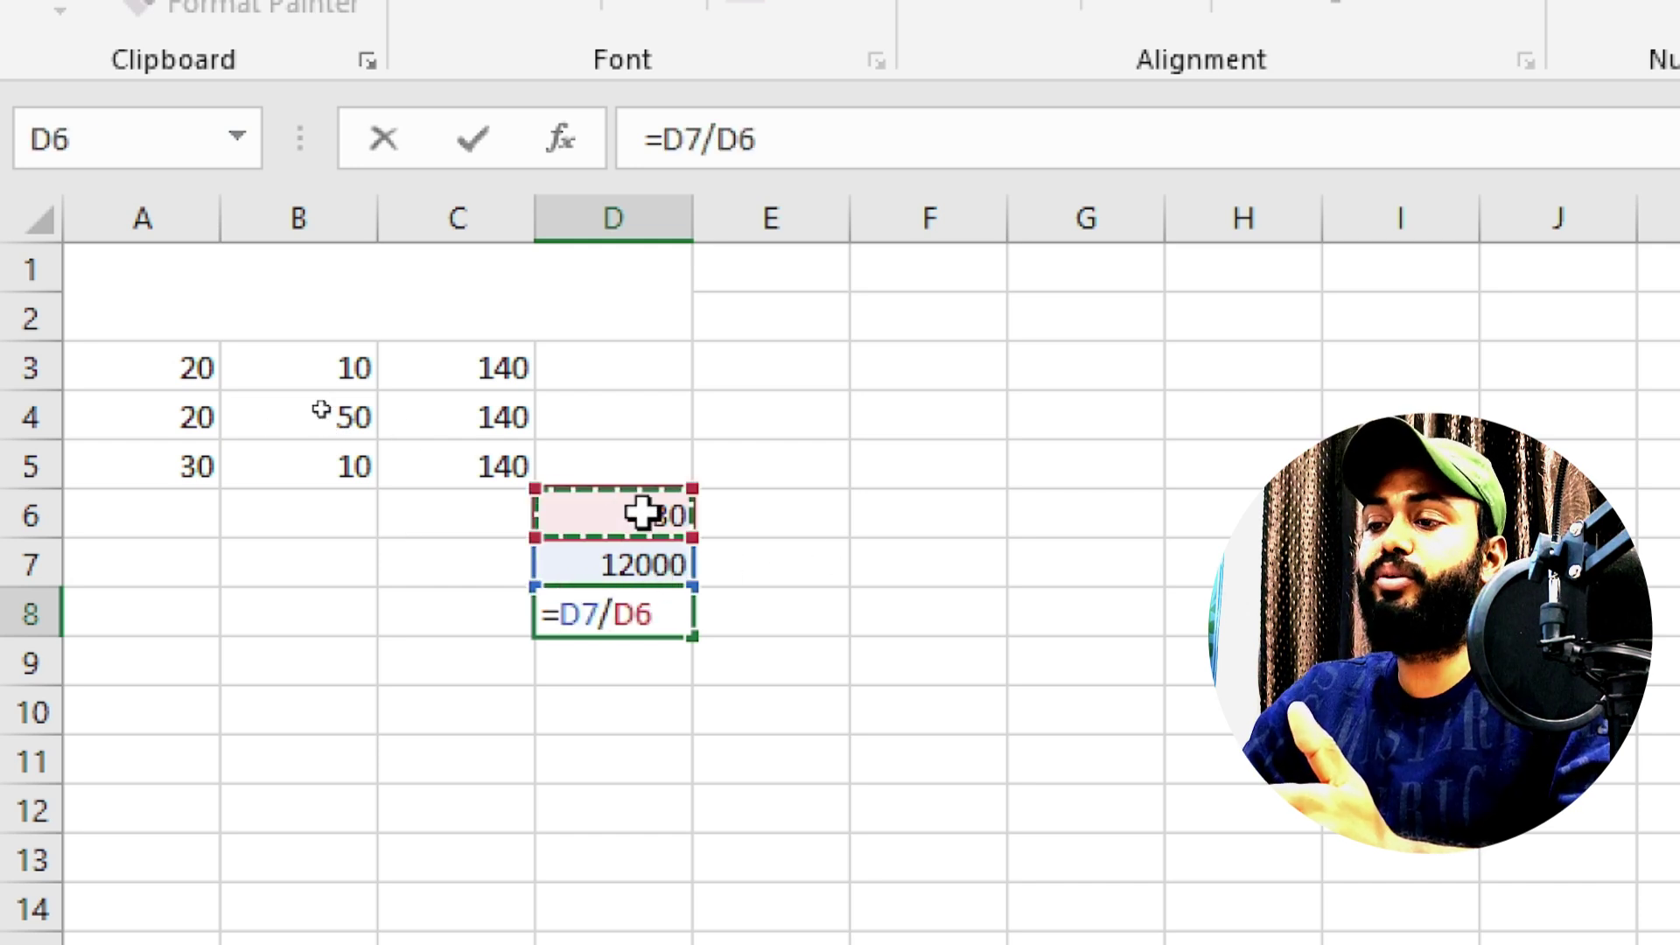
key(Return)
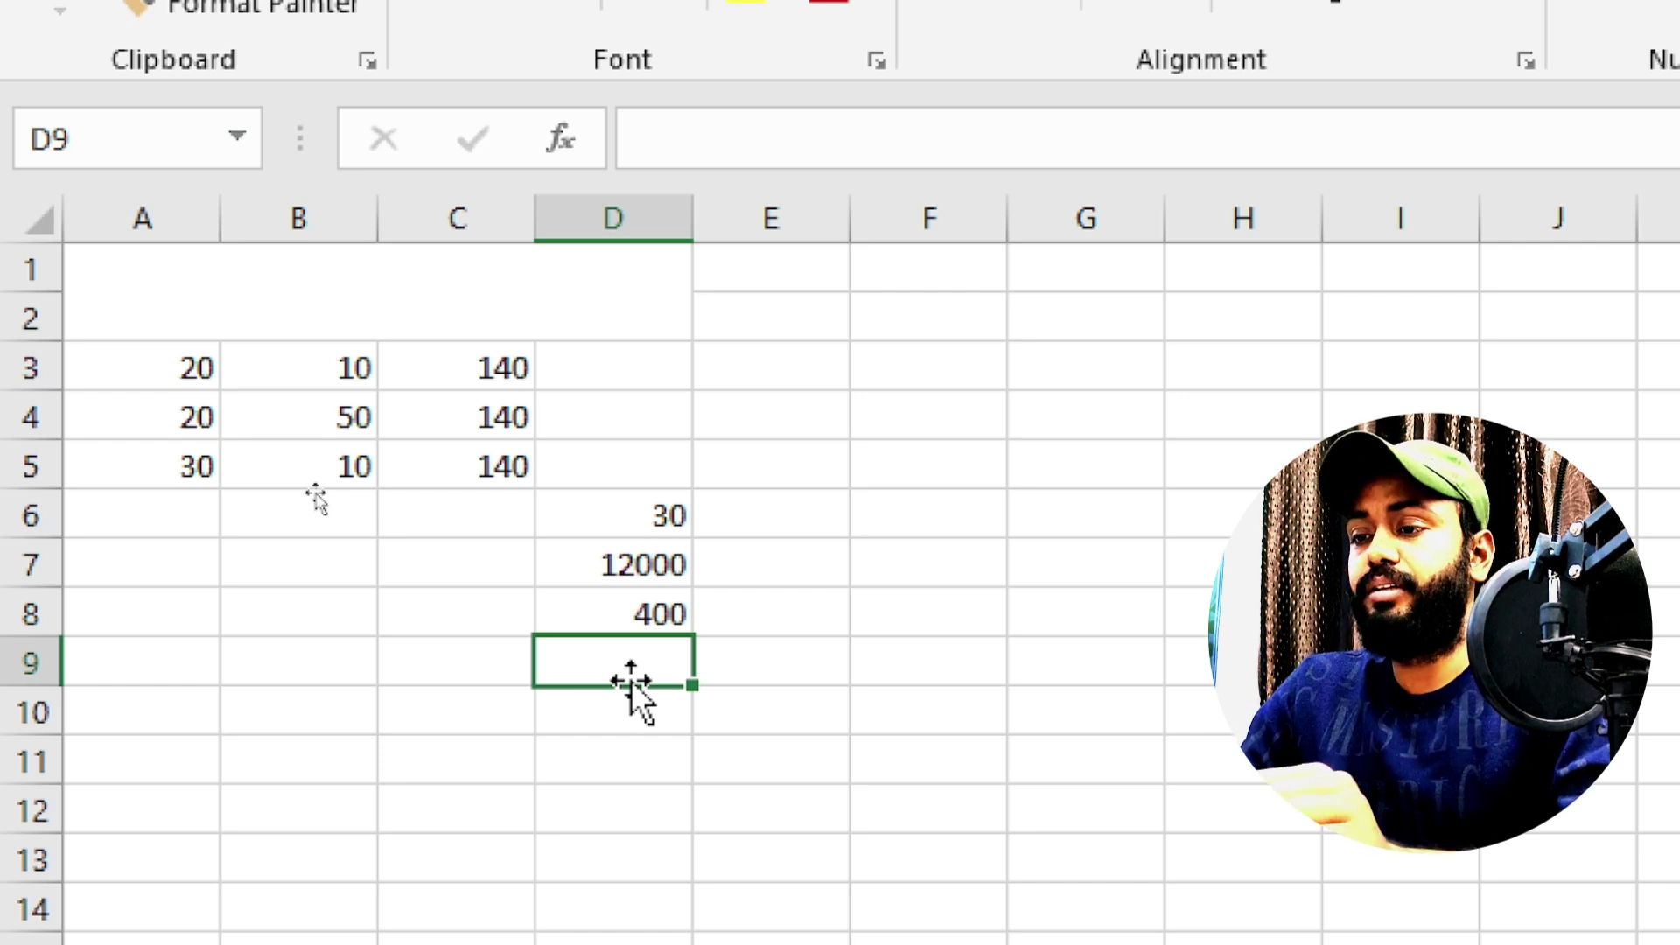
double_click(566, 665)
Enter =AVERAGE(A3:D8) in D9 so it shows 1082.5.
text(=)
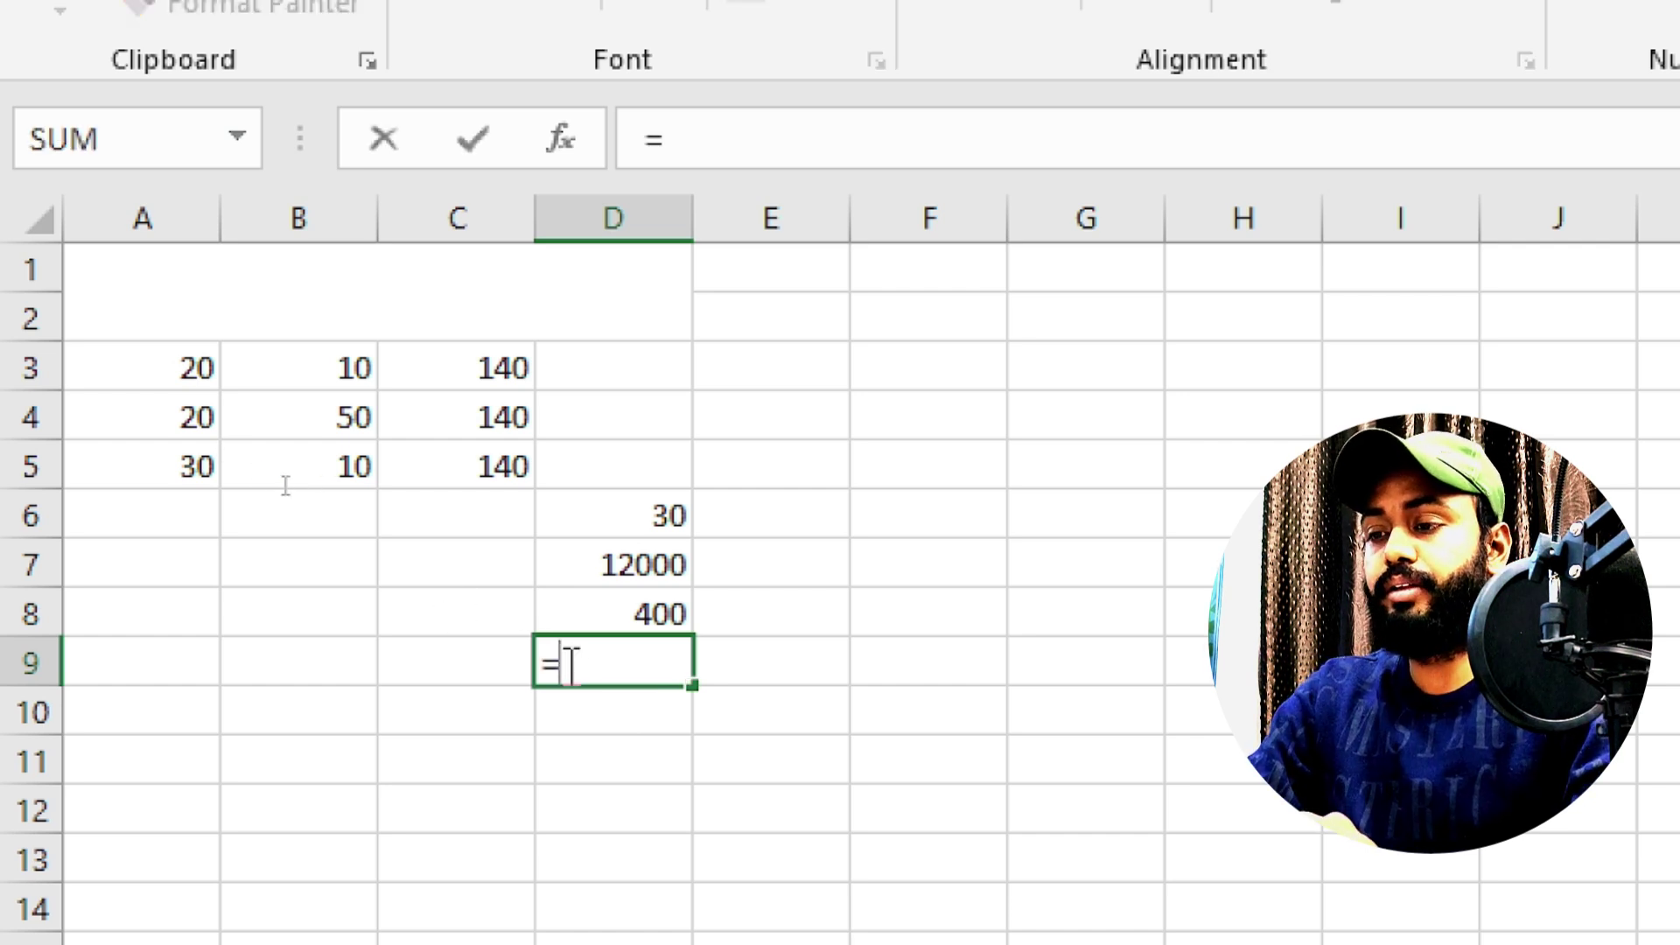
text(avera)
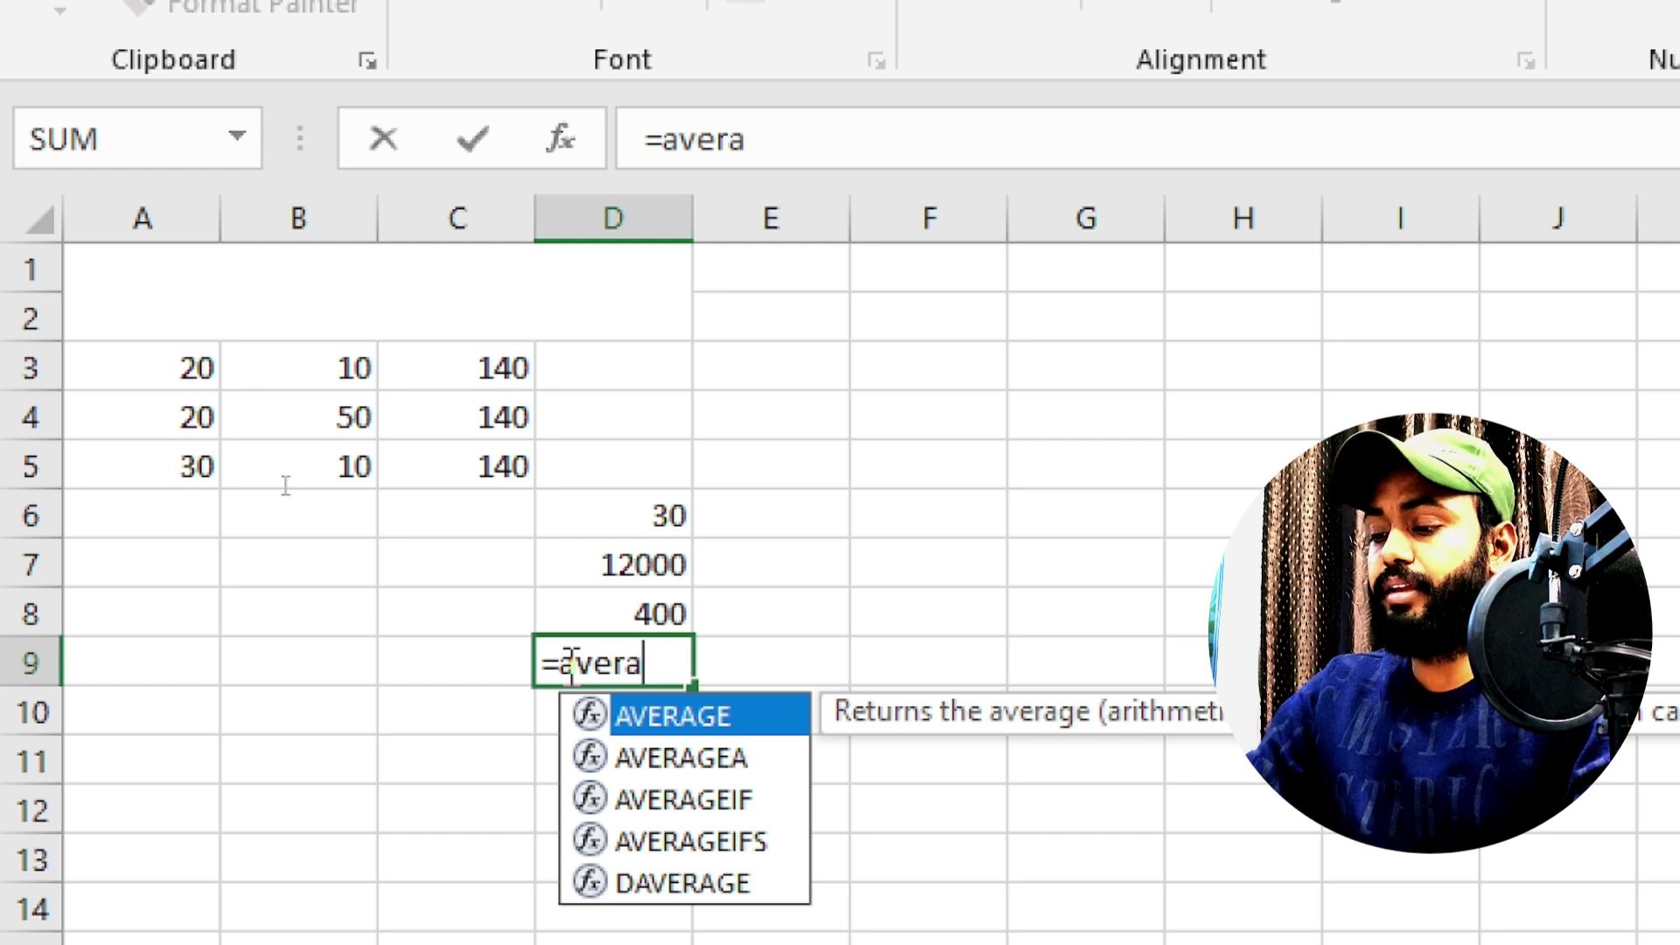
text(ge)
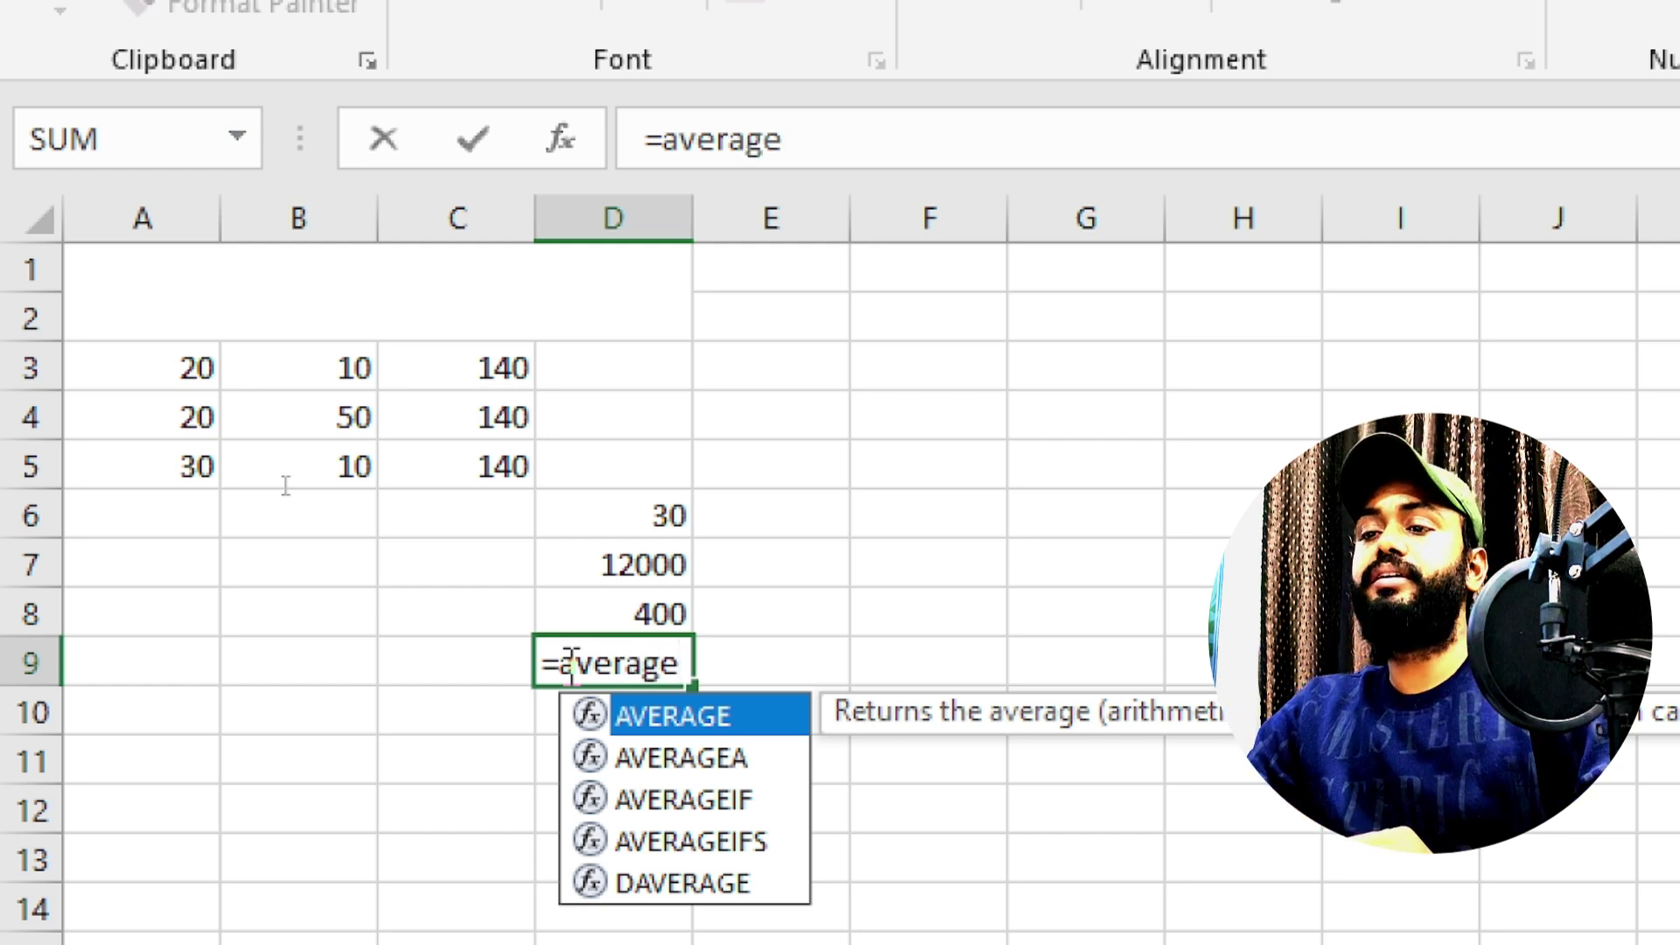
text(()
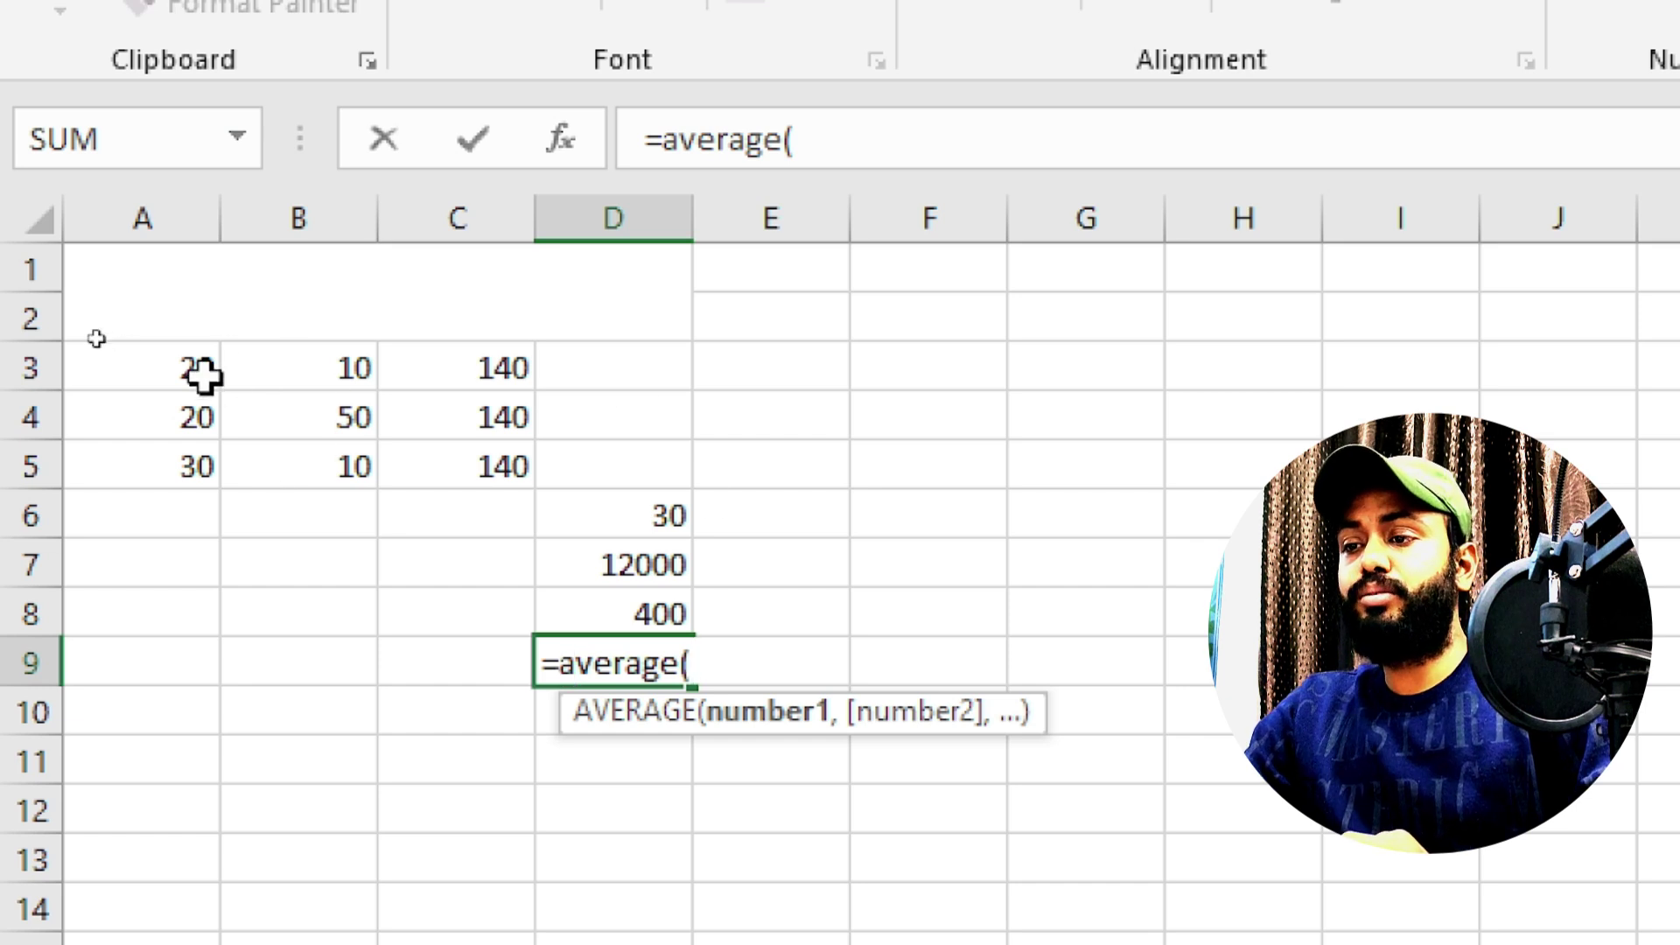
click(161, 361)
drag(162, 360, 624, 605)
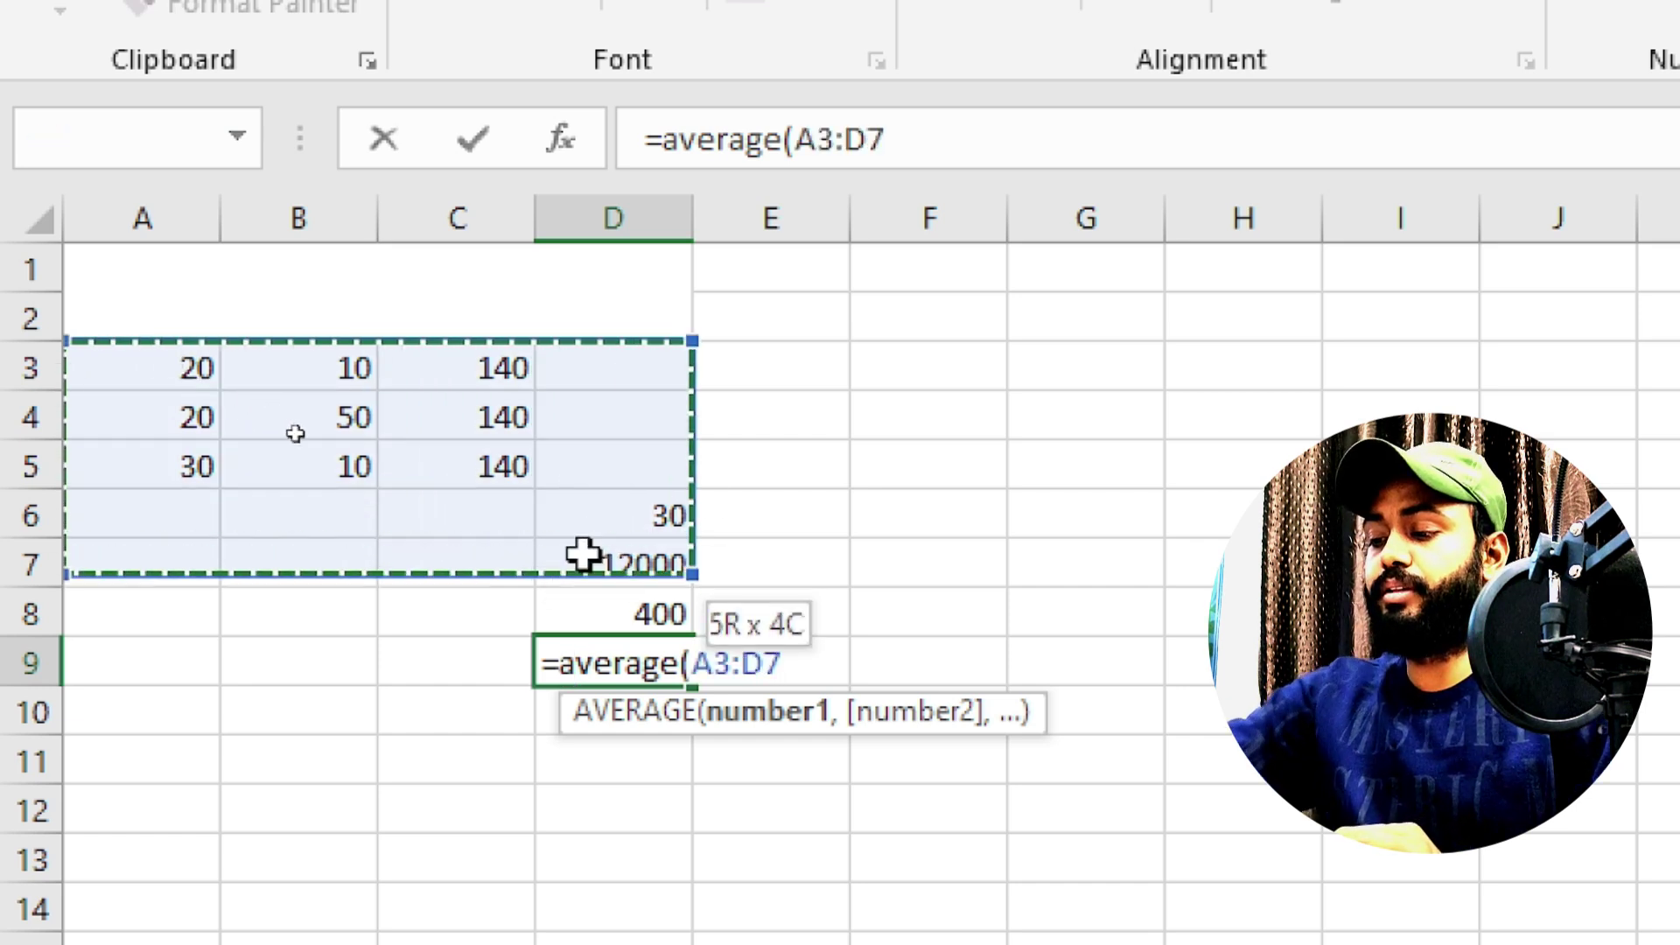
text())
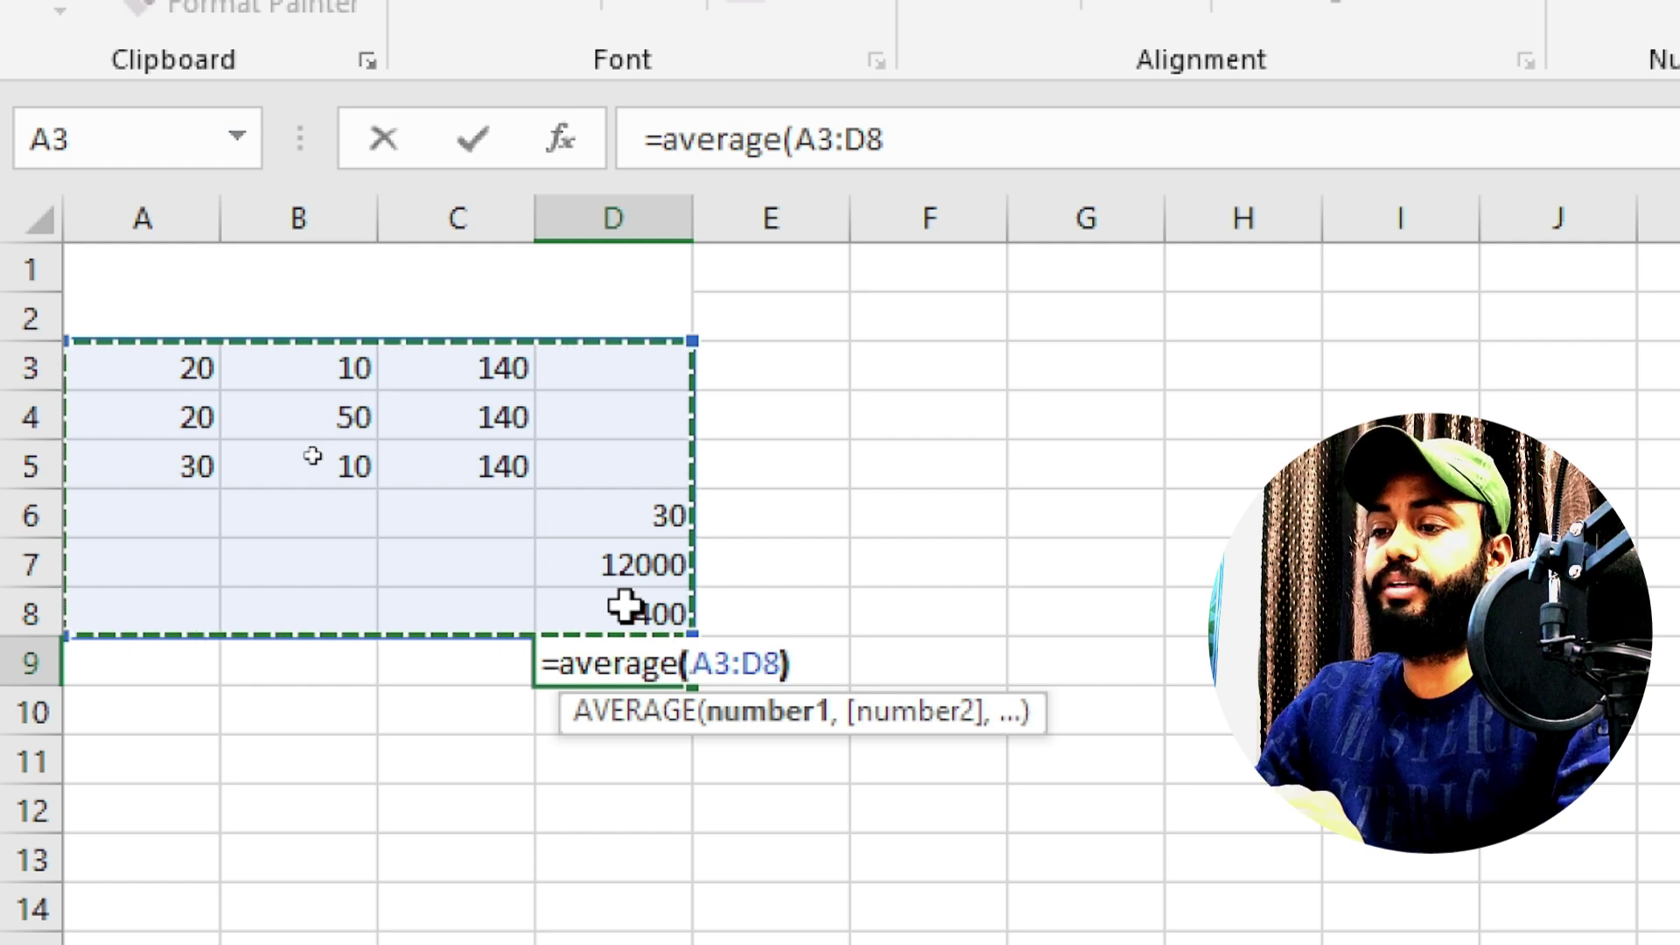
key(ctrl+Return)
key(Return)
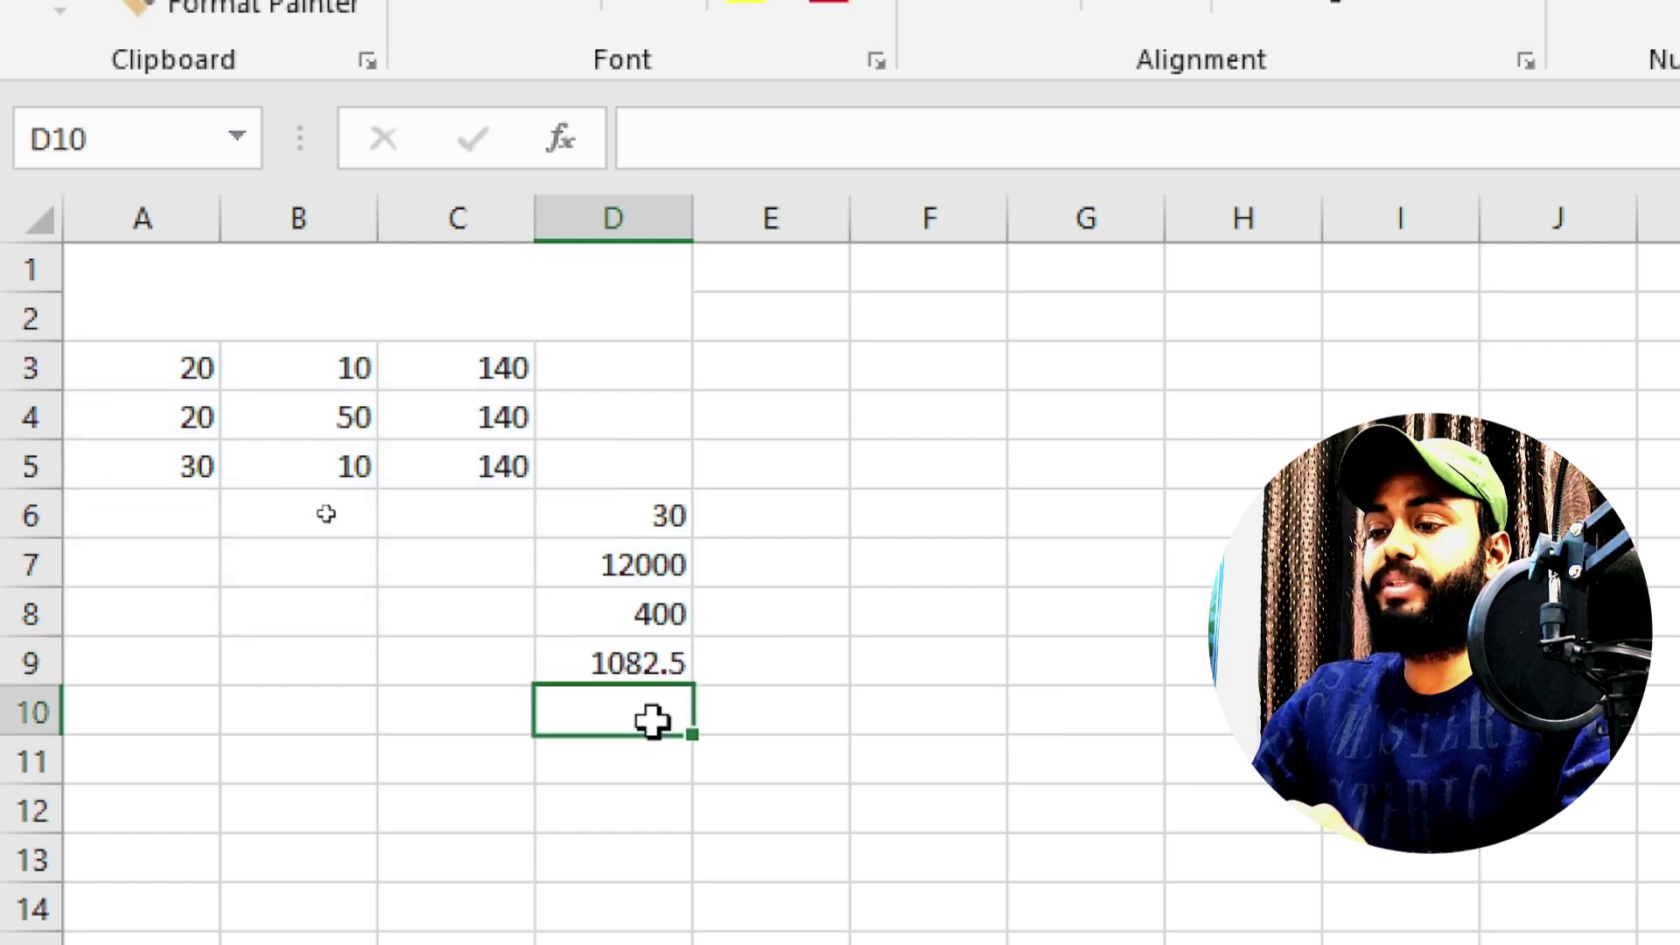
Enter =MAX(A3:D9) in D10 to show the largest value, 12000.
text(=)
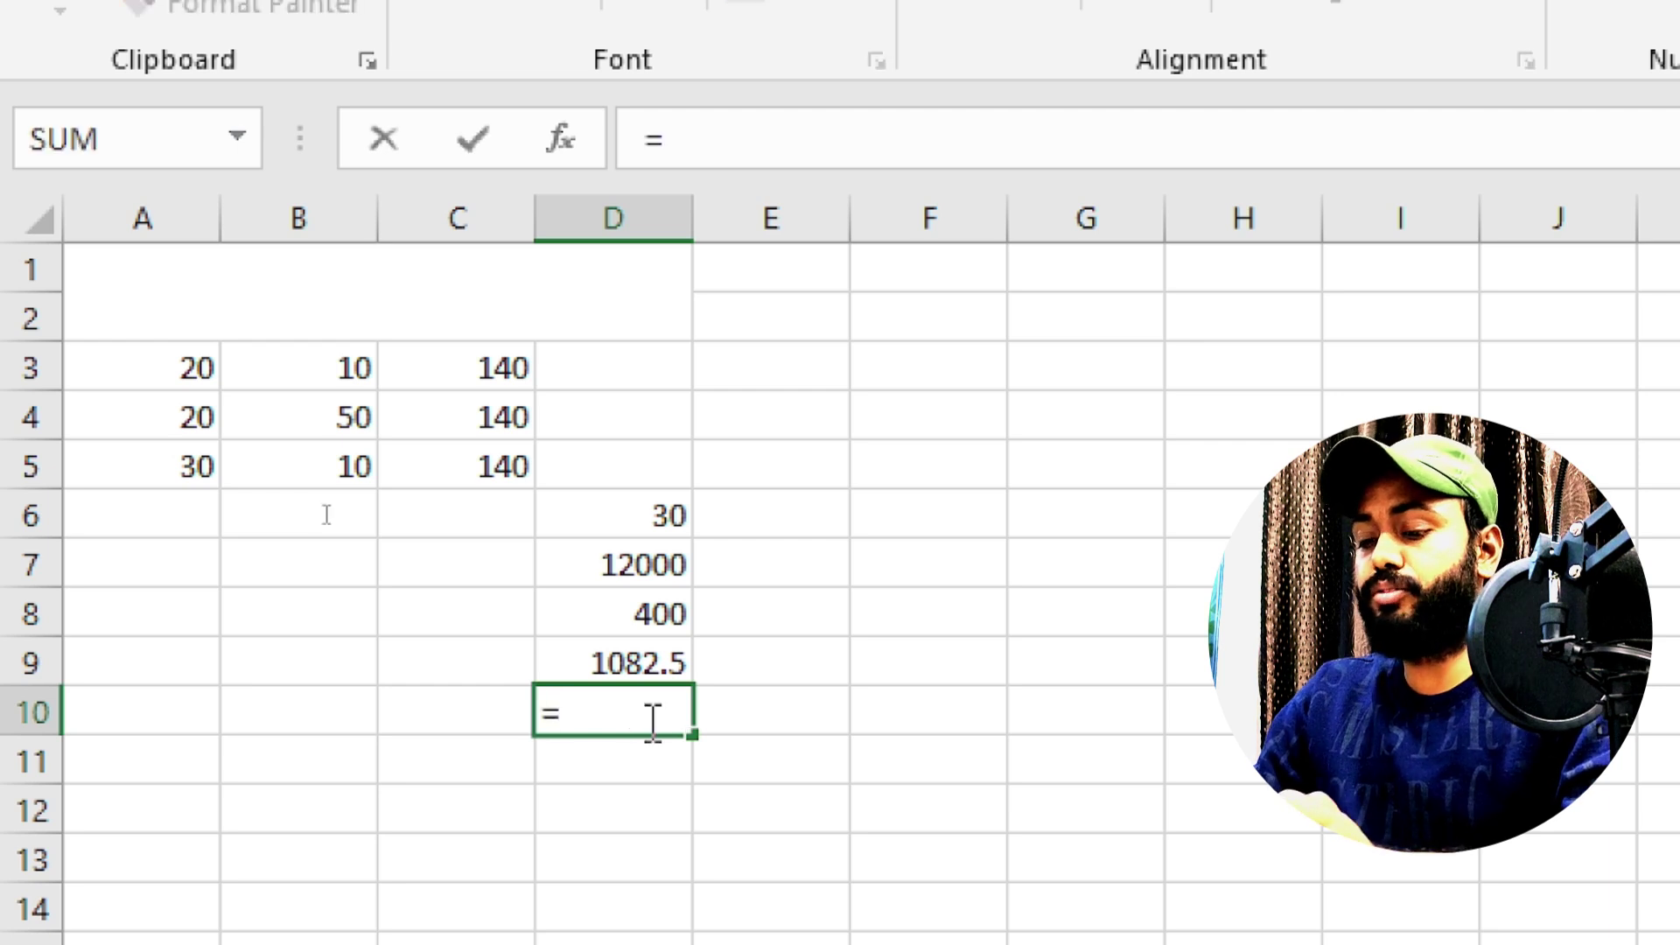
text(max)
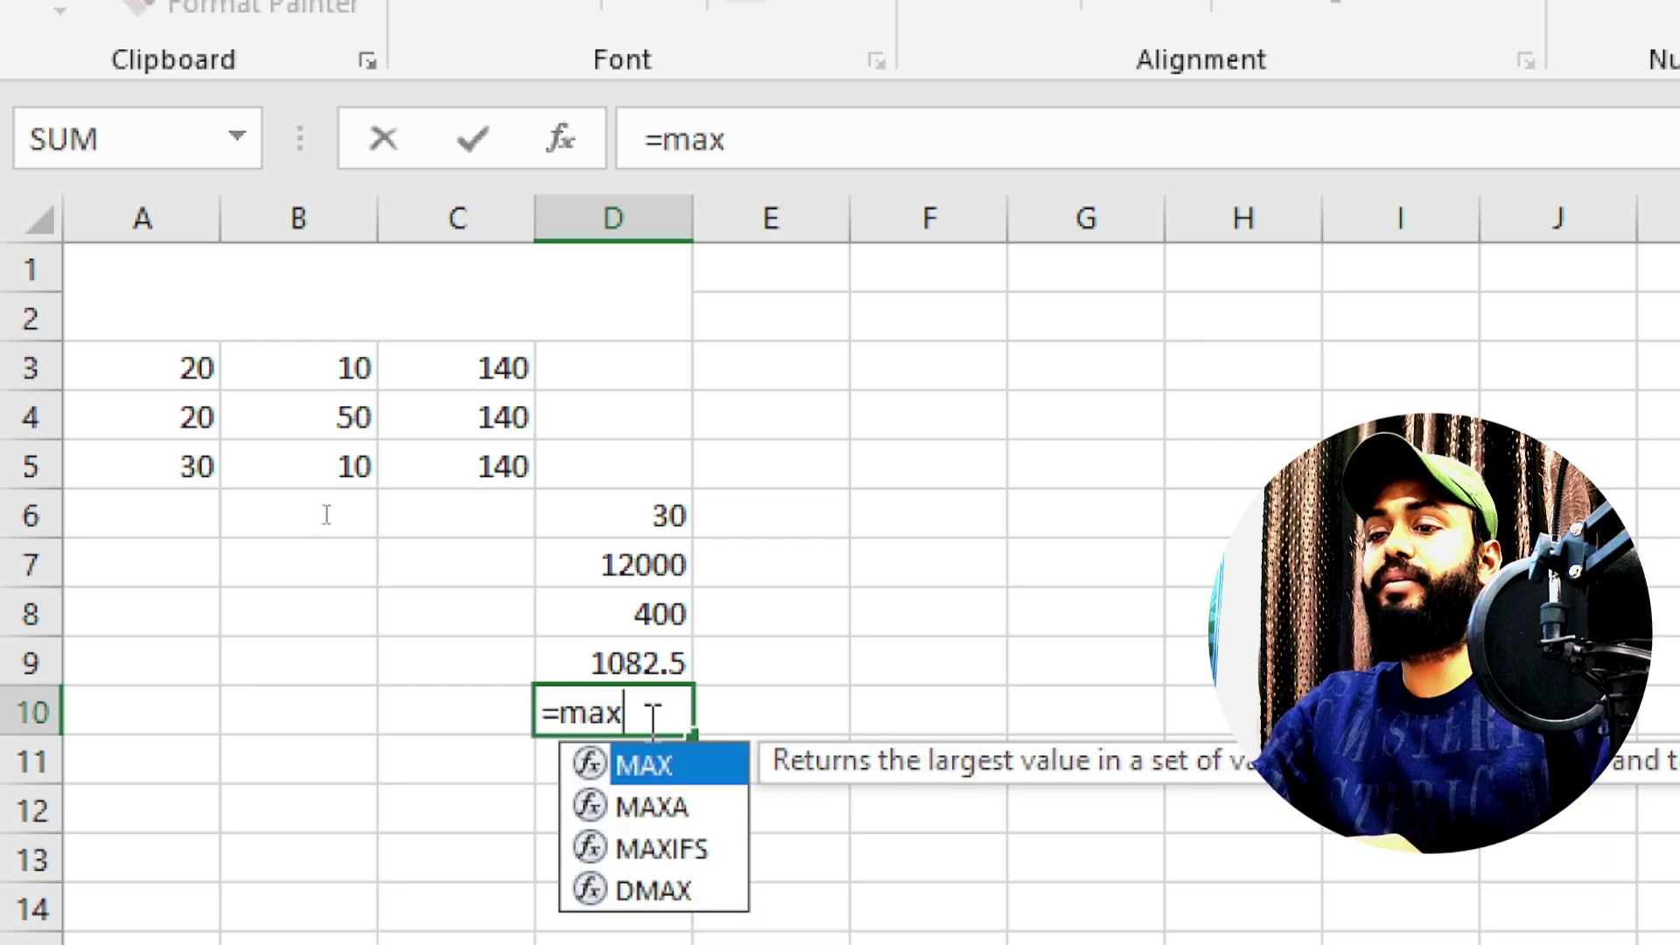
text(()
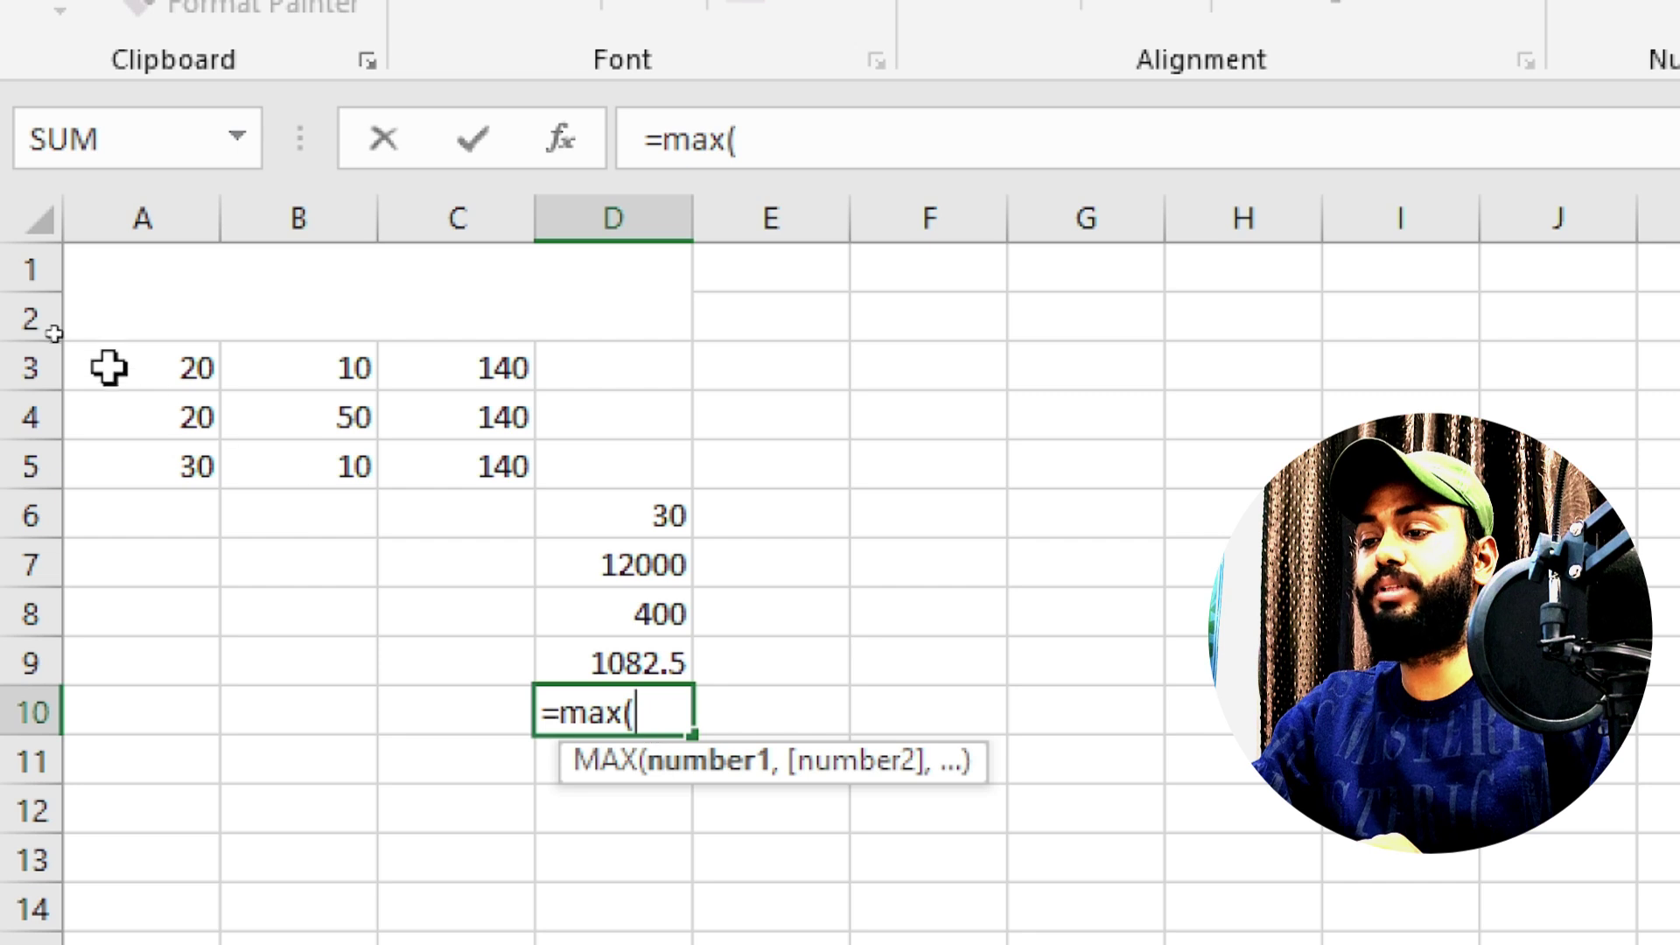
click(109, 358)
drag(110, 359, 617, 654)
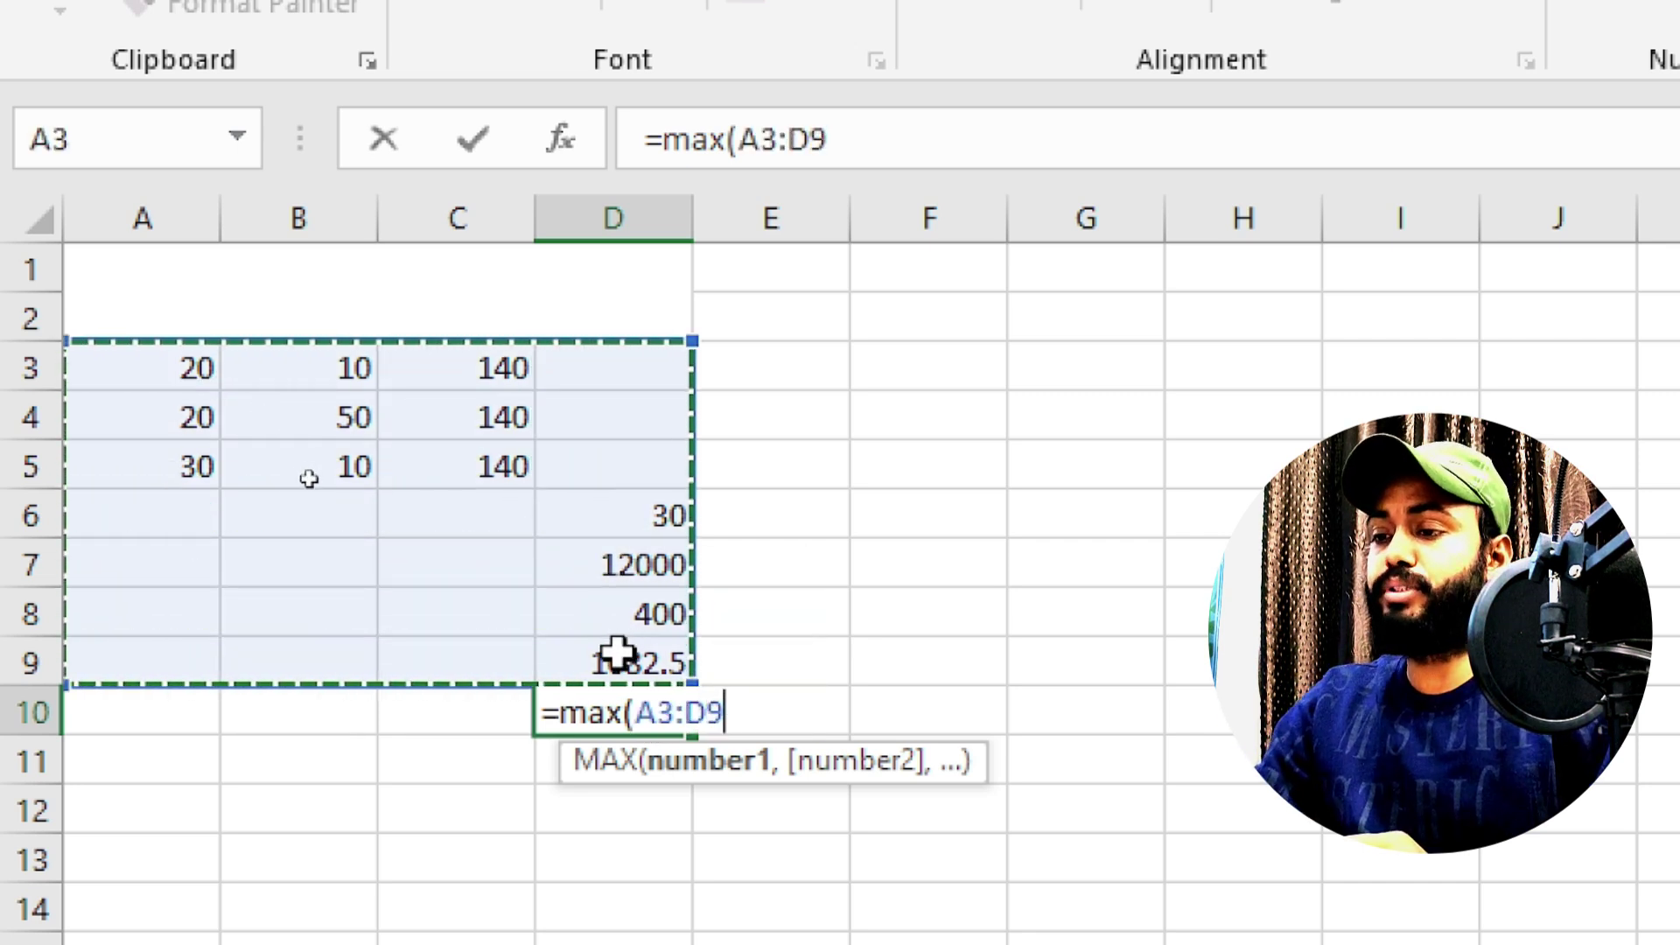
text())
key(Return)
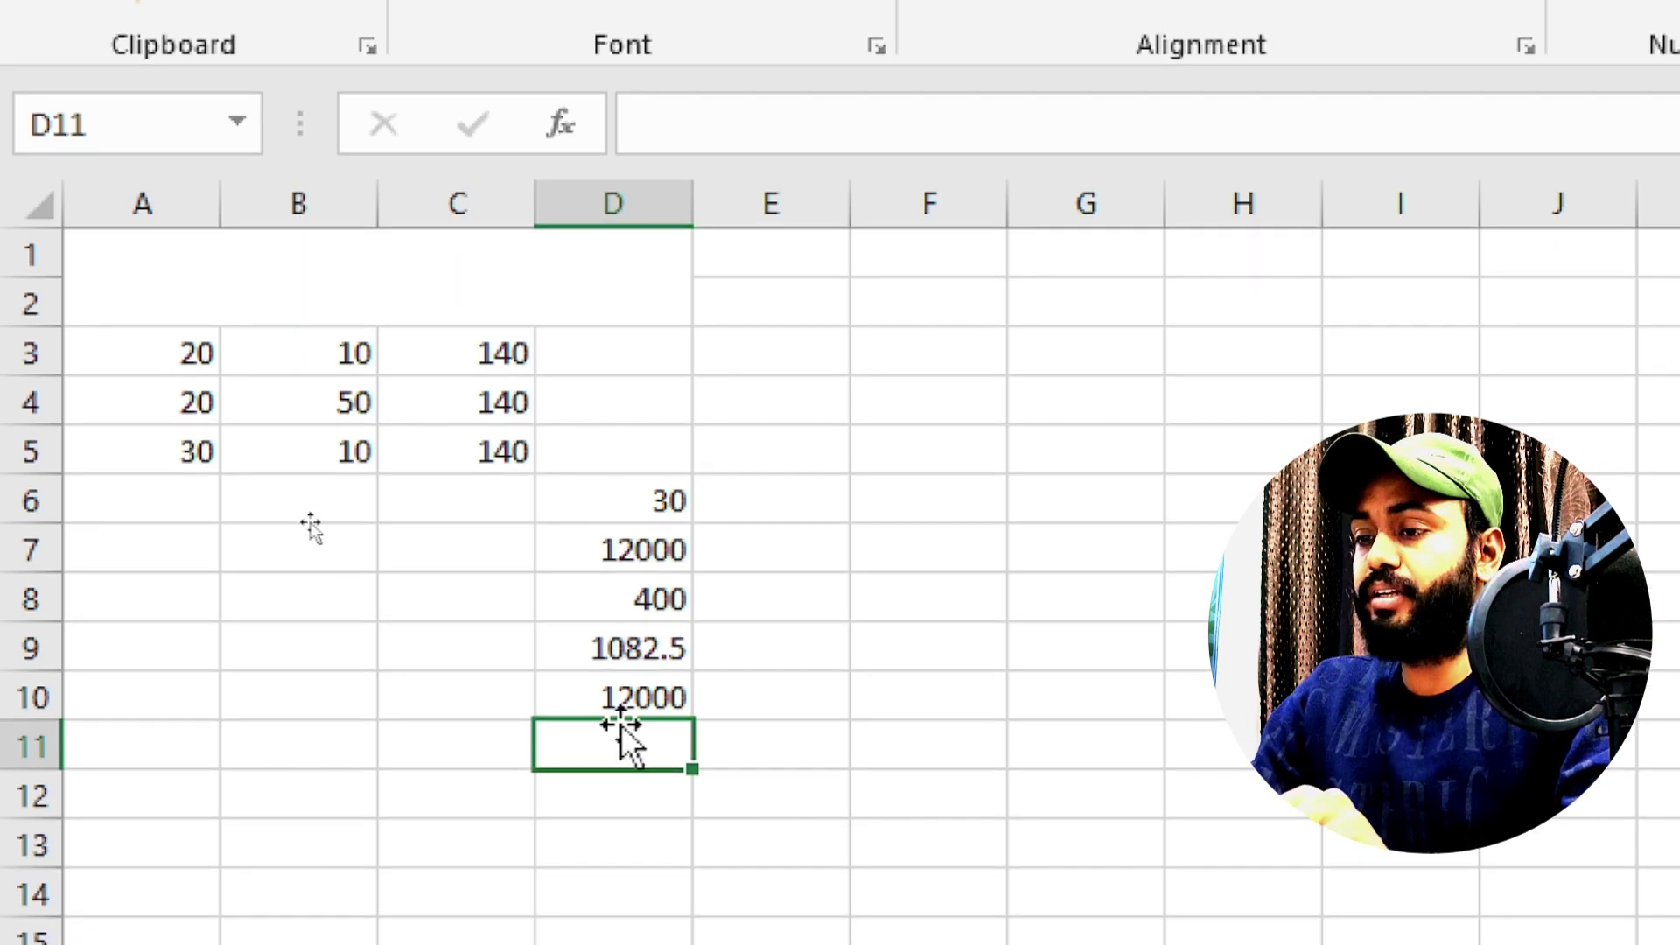
Enter =MIN(A3:D10) in D11 to show the smallest value, 10.
text(=min)
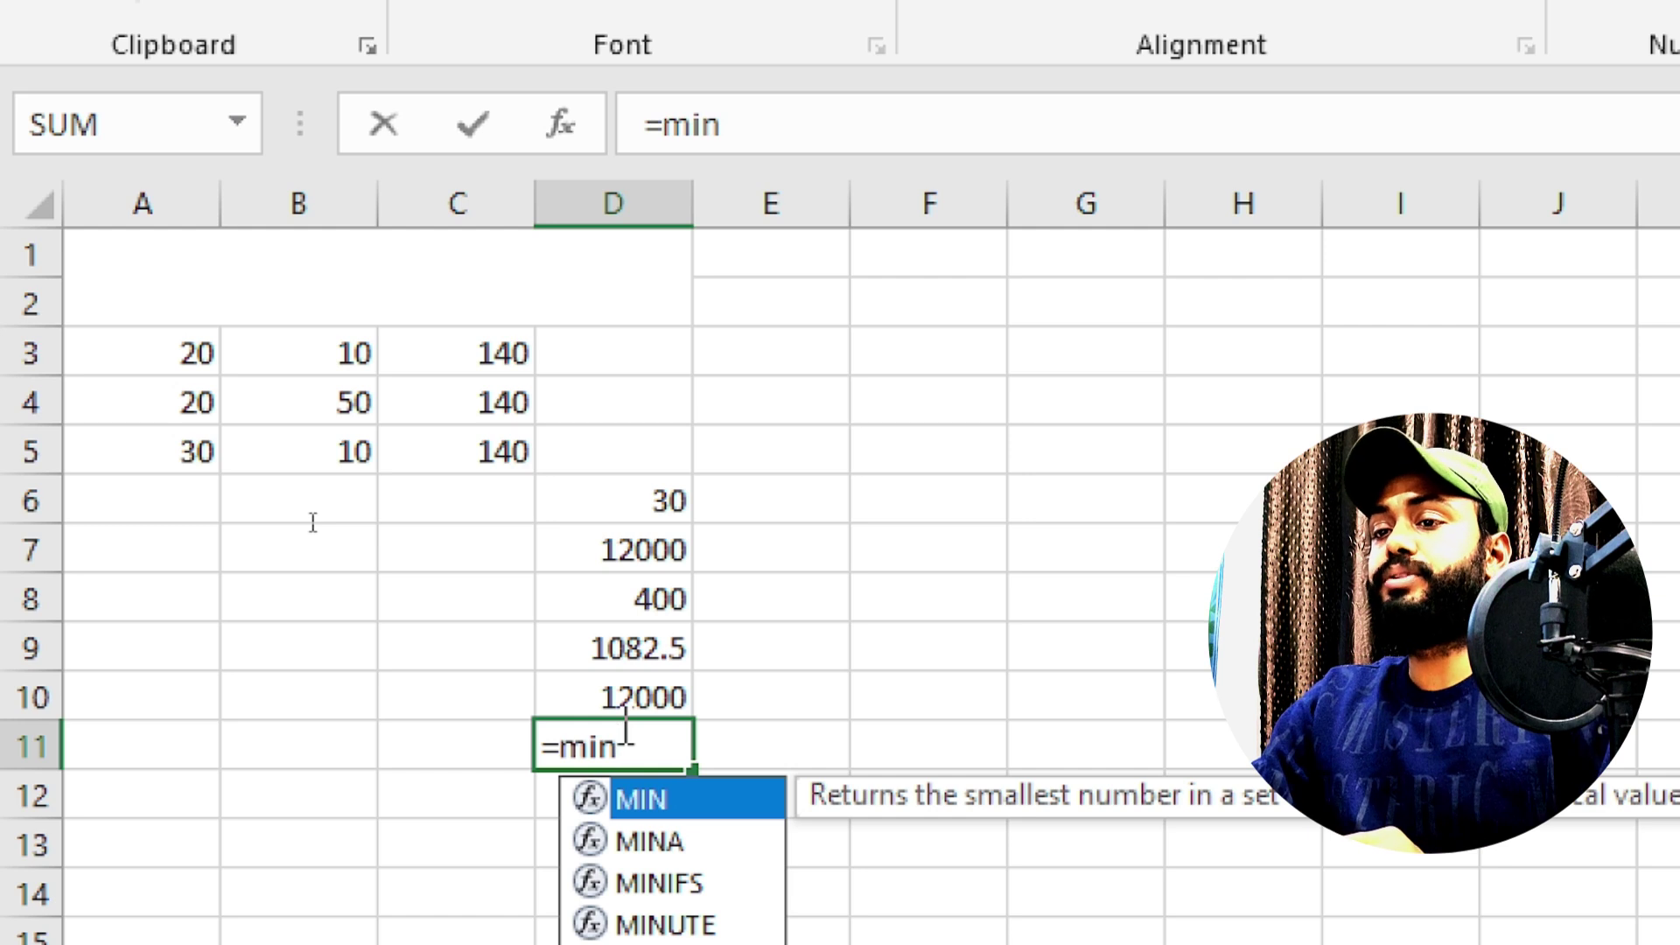
text(()
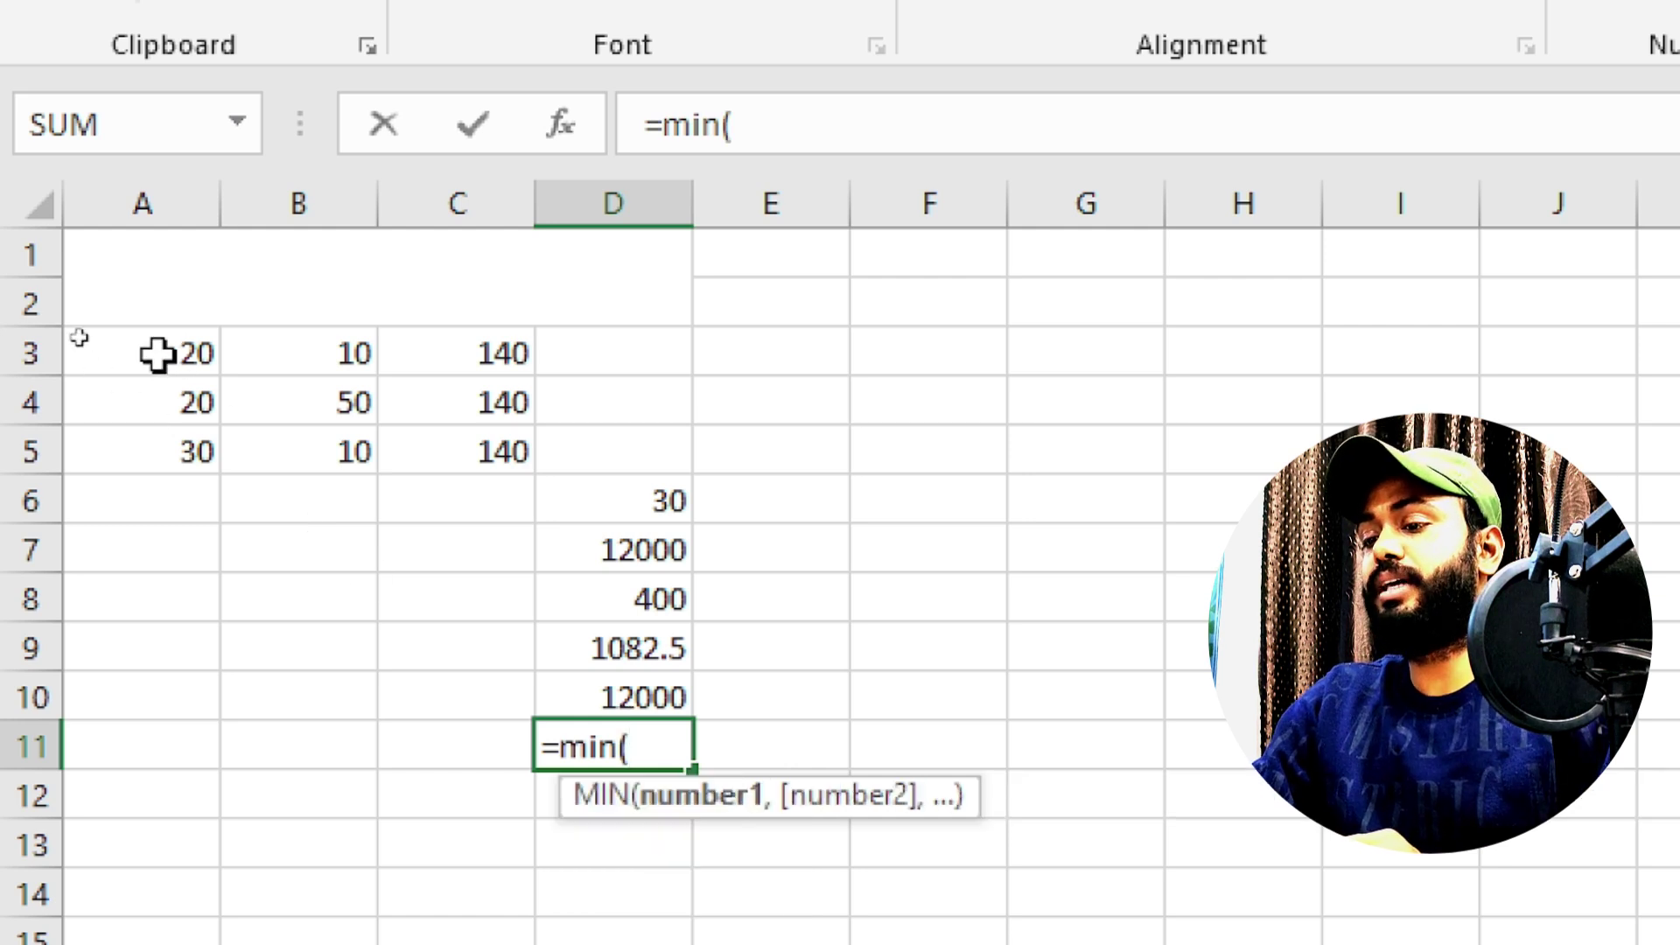
drag(158, 355, 600, 691)
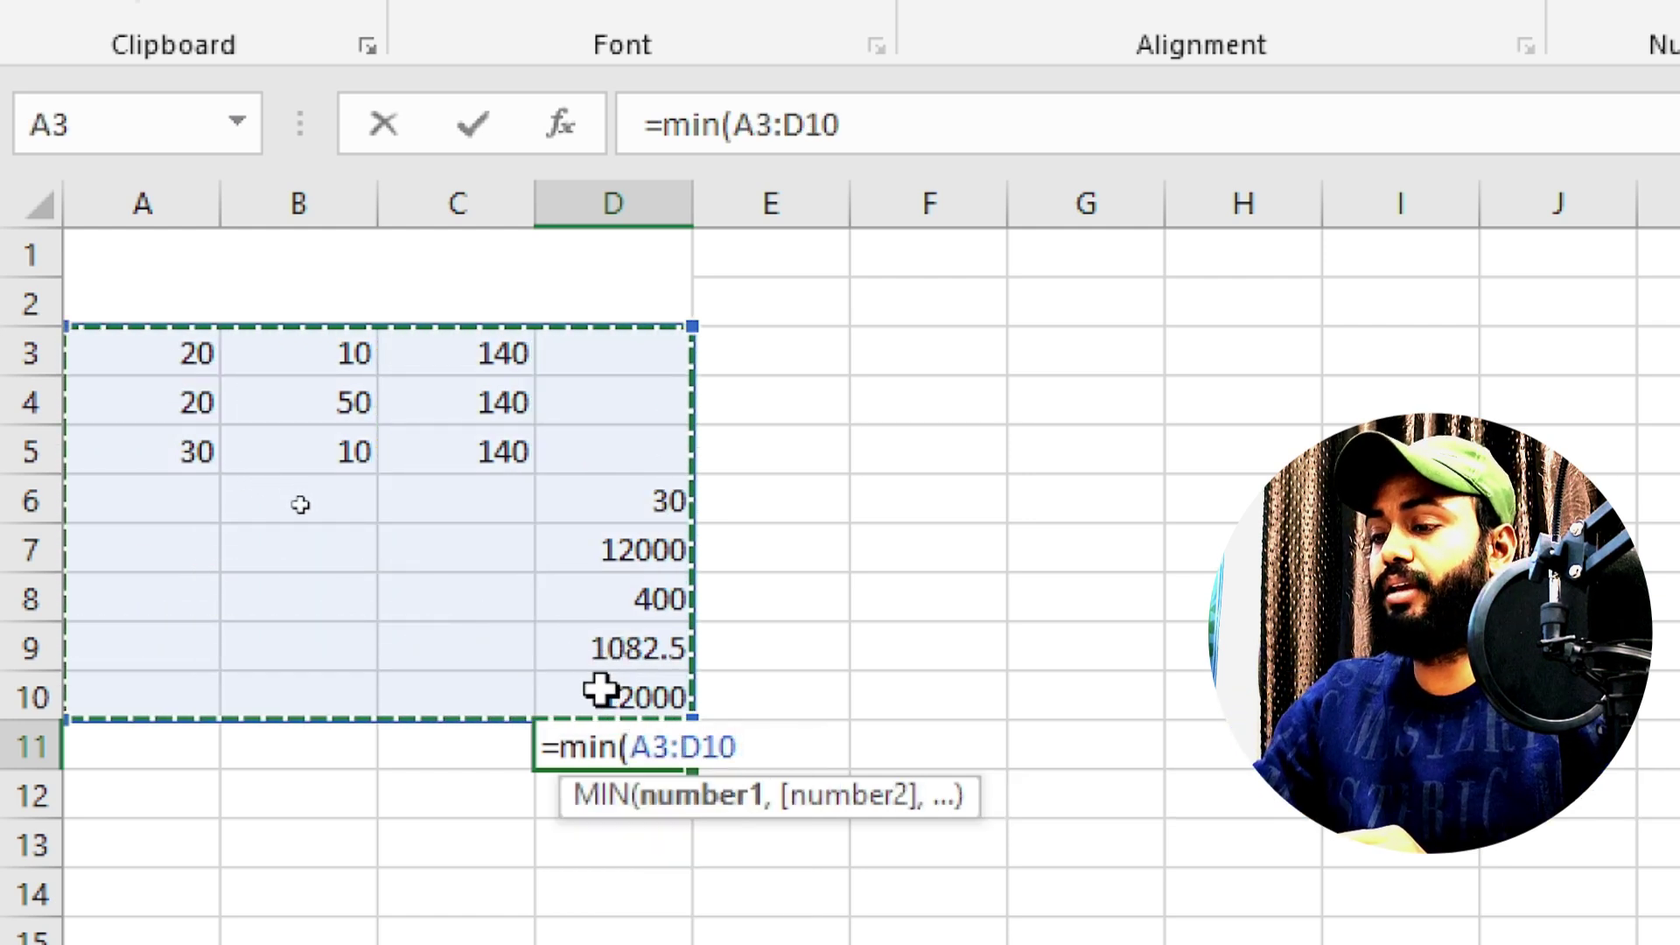
text())
key(Return)
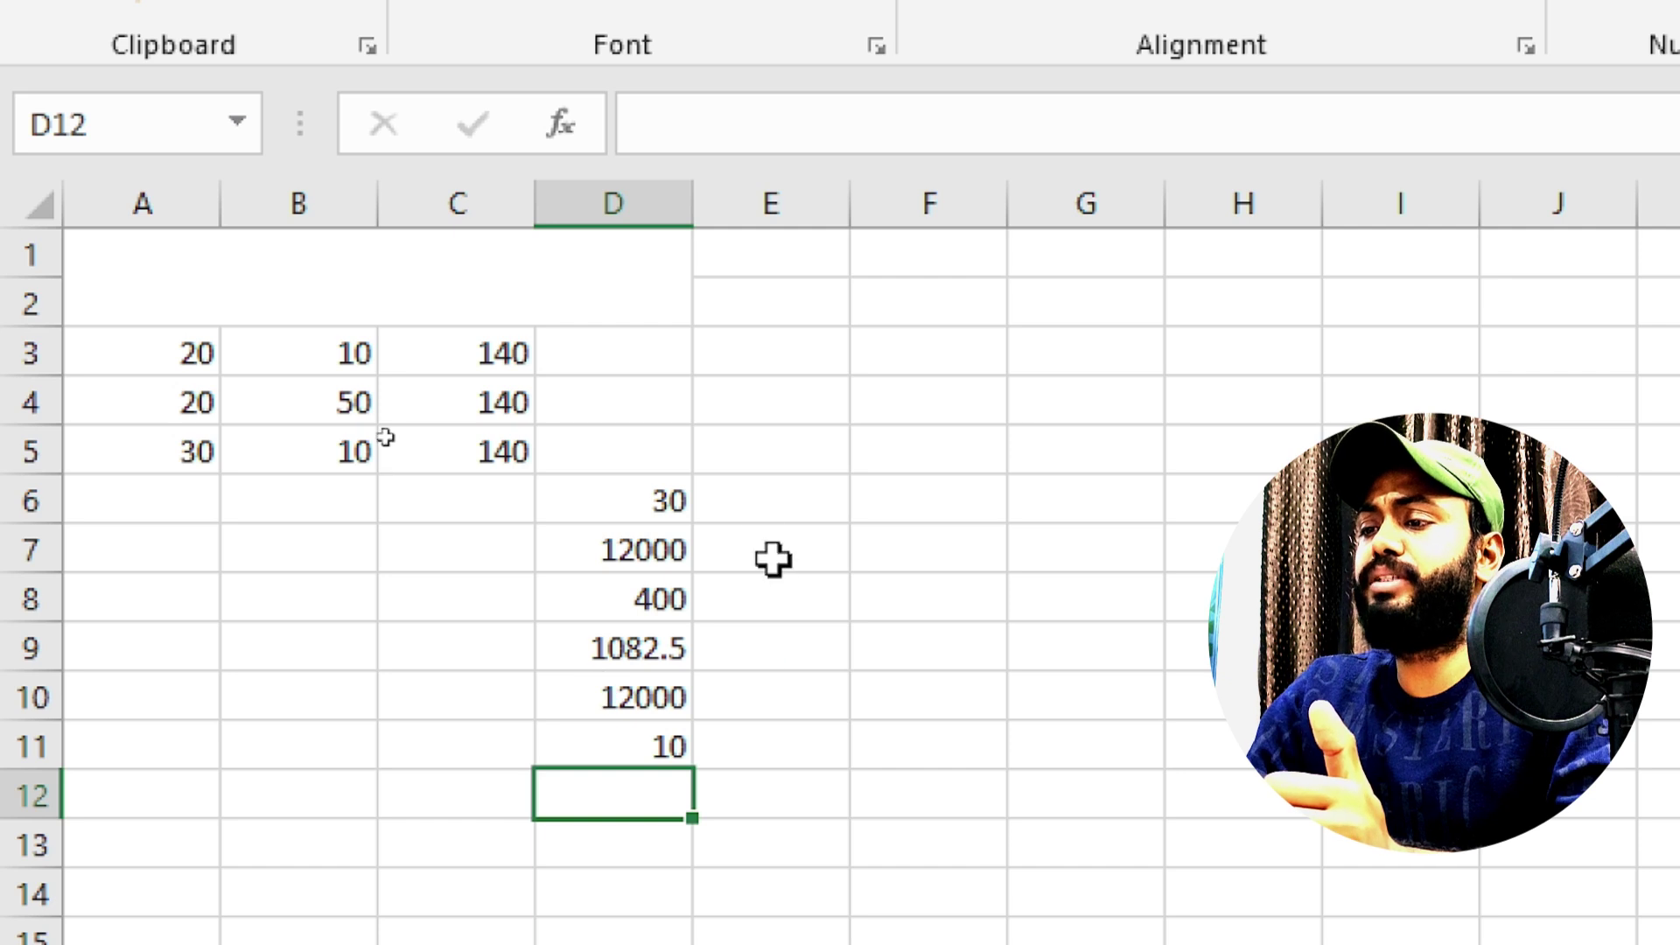
click(756, 507)
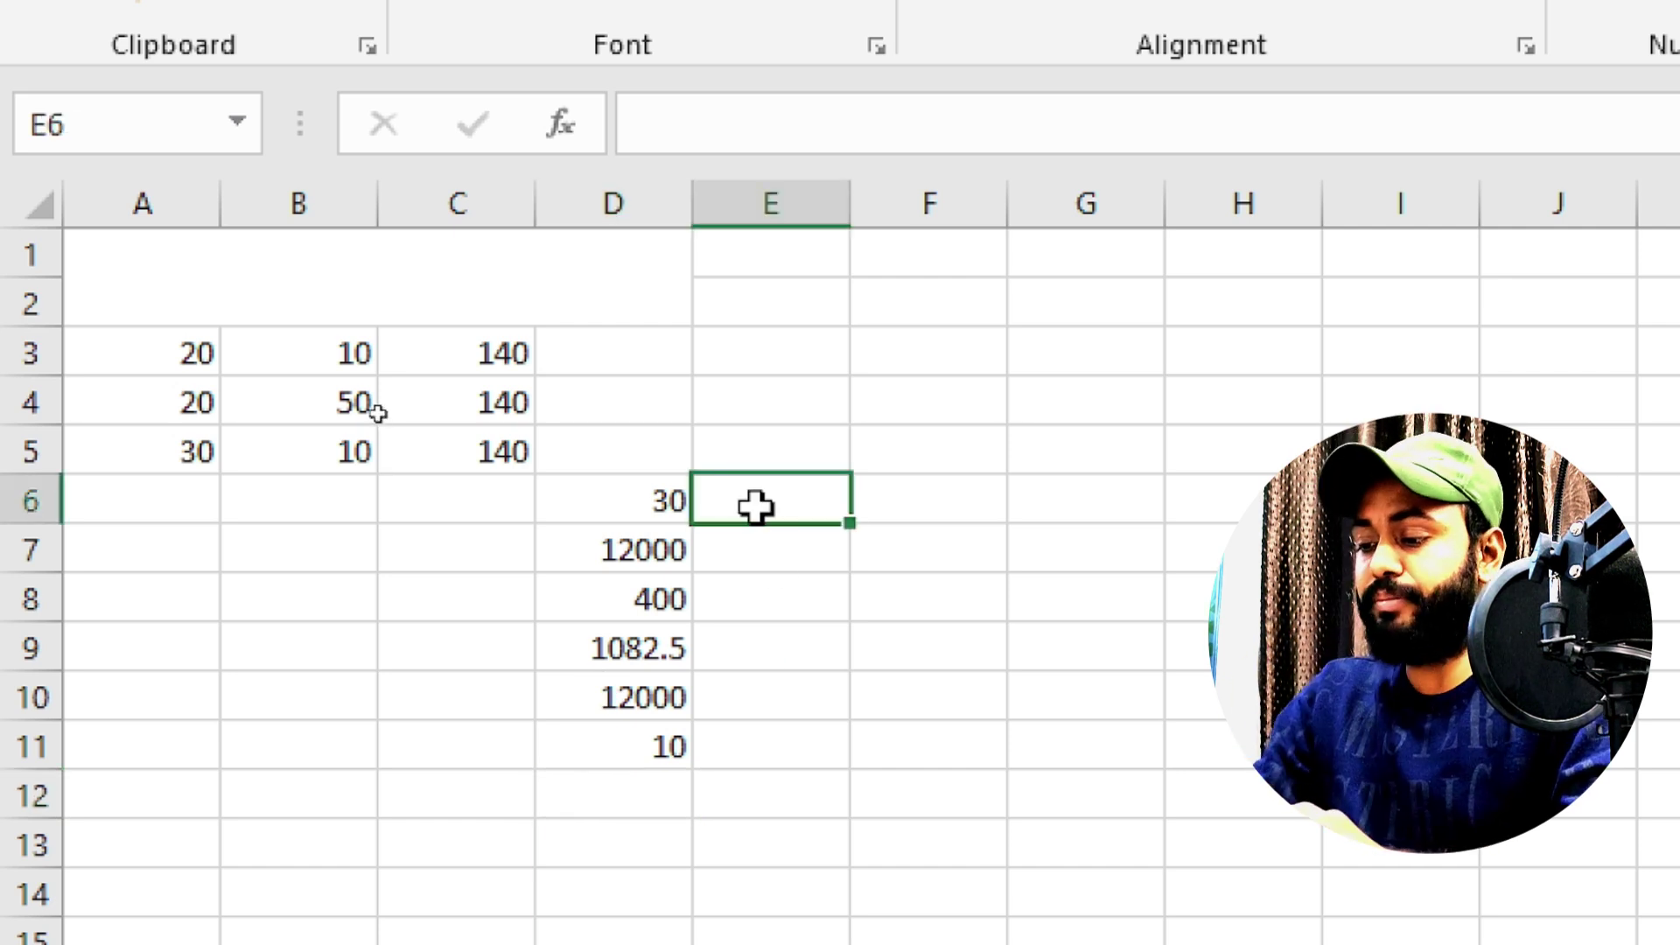
Enter =POWER(5,9) in E6 (1953125) and =SQRT(625) in E7 (25).
text(=power)
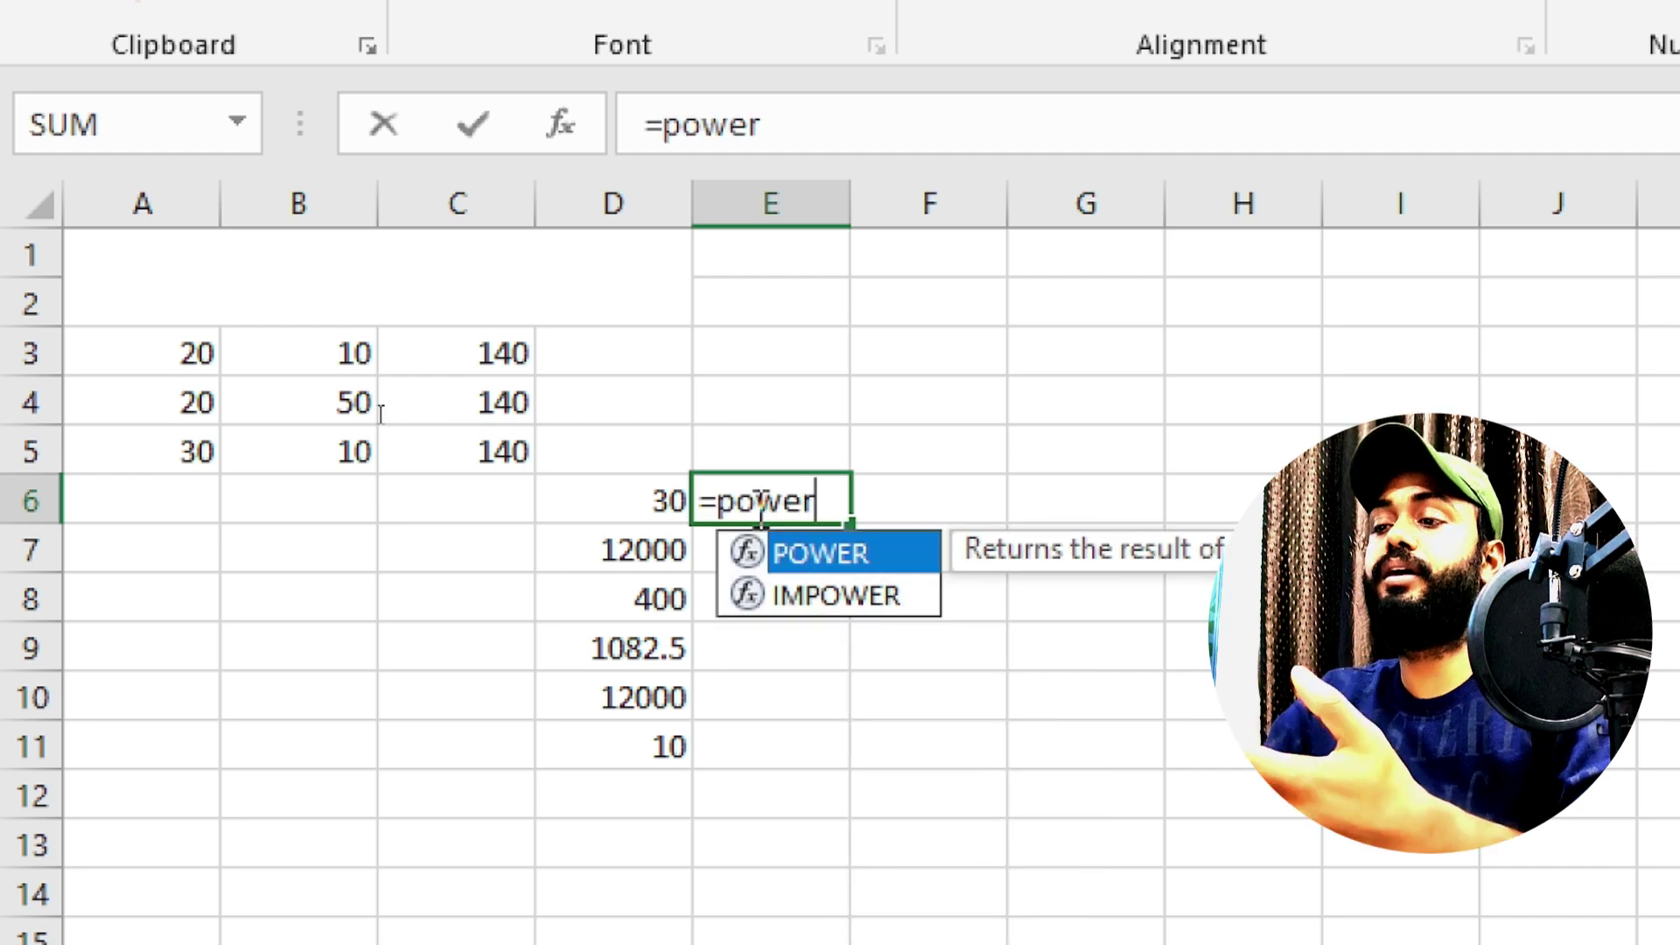
text(()
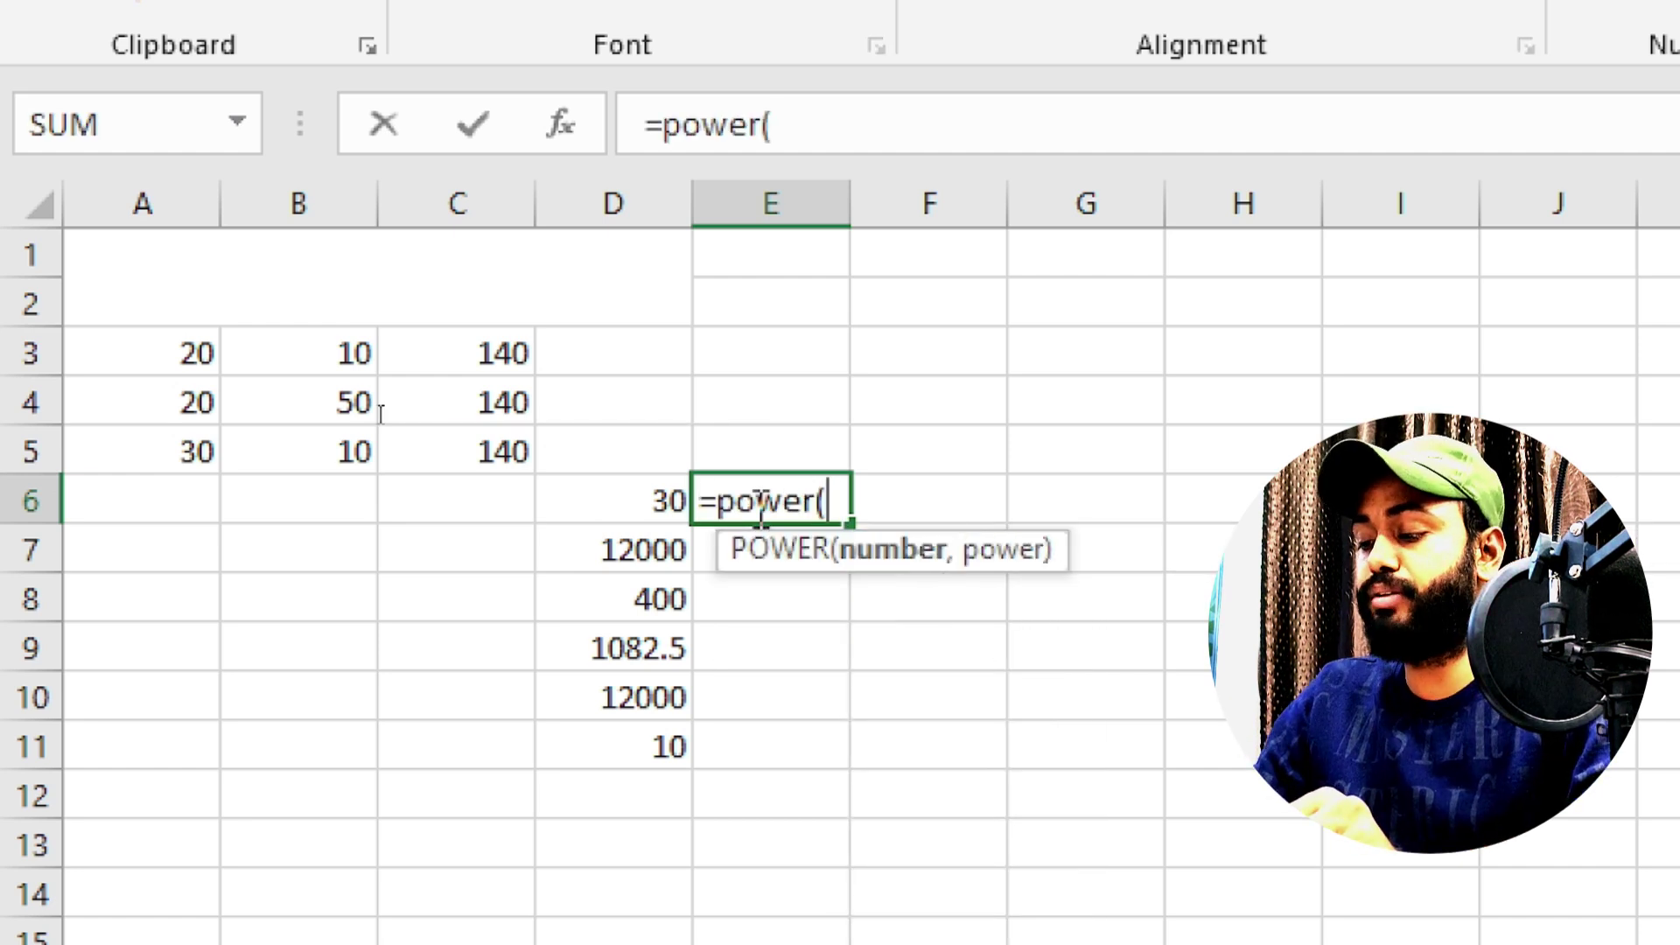
text(5)
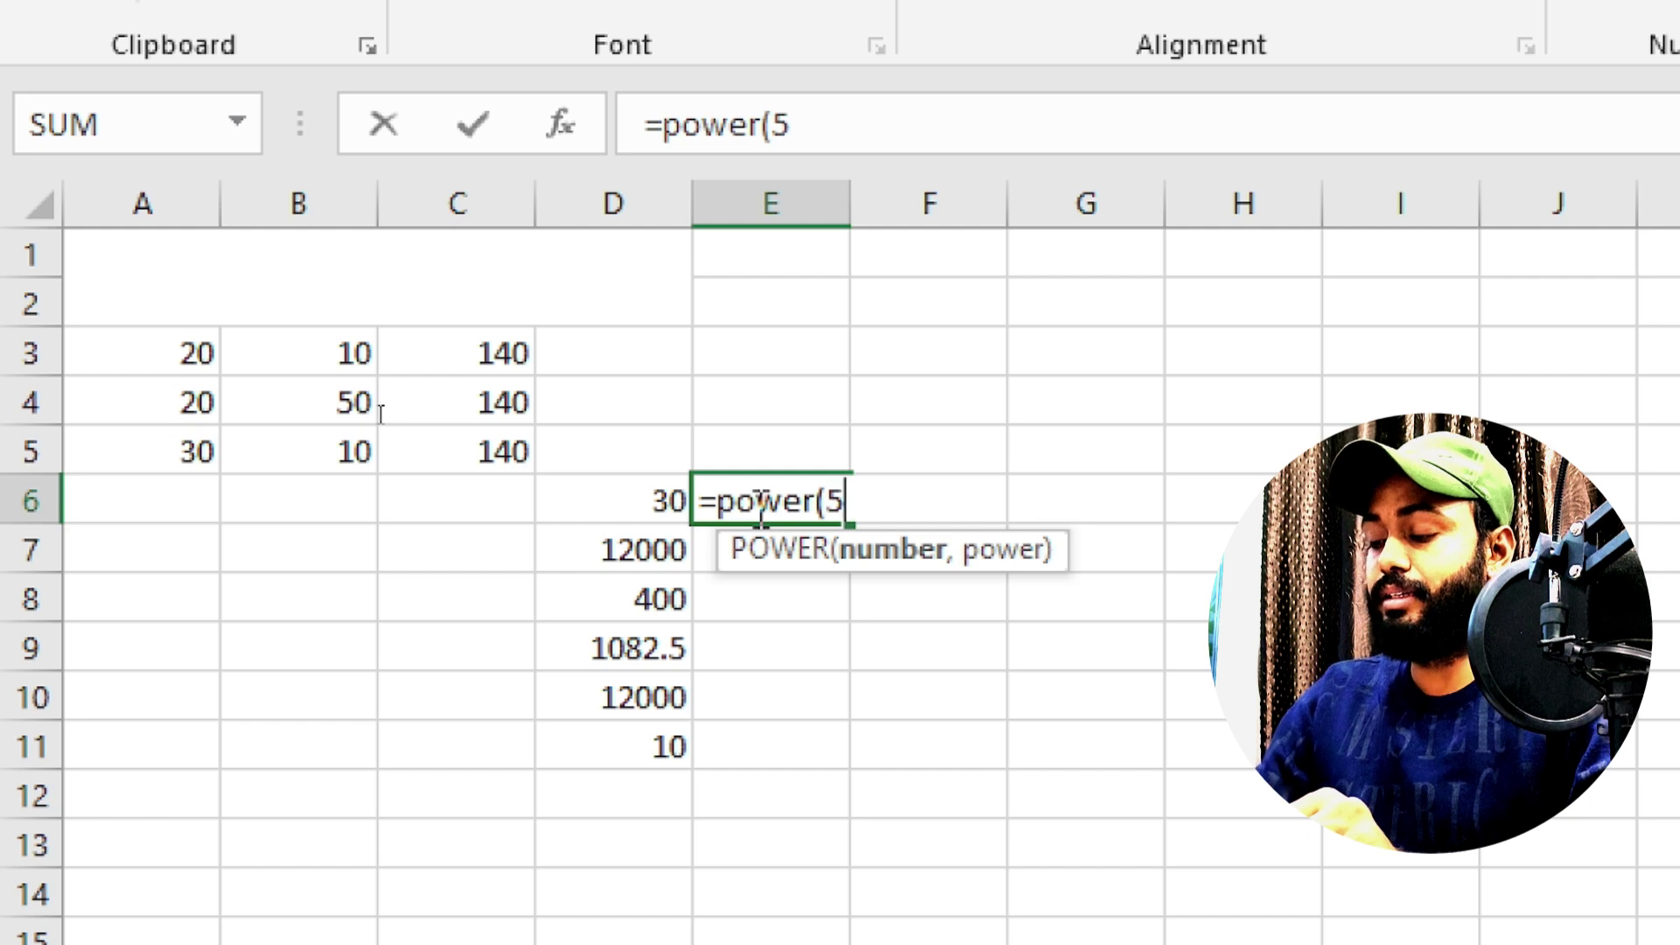
text(,9)
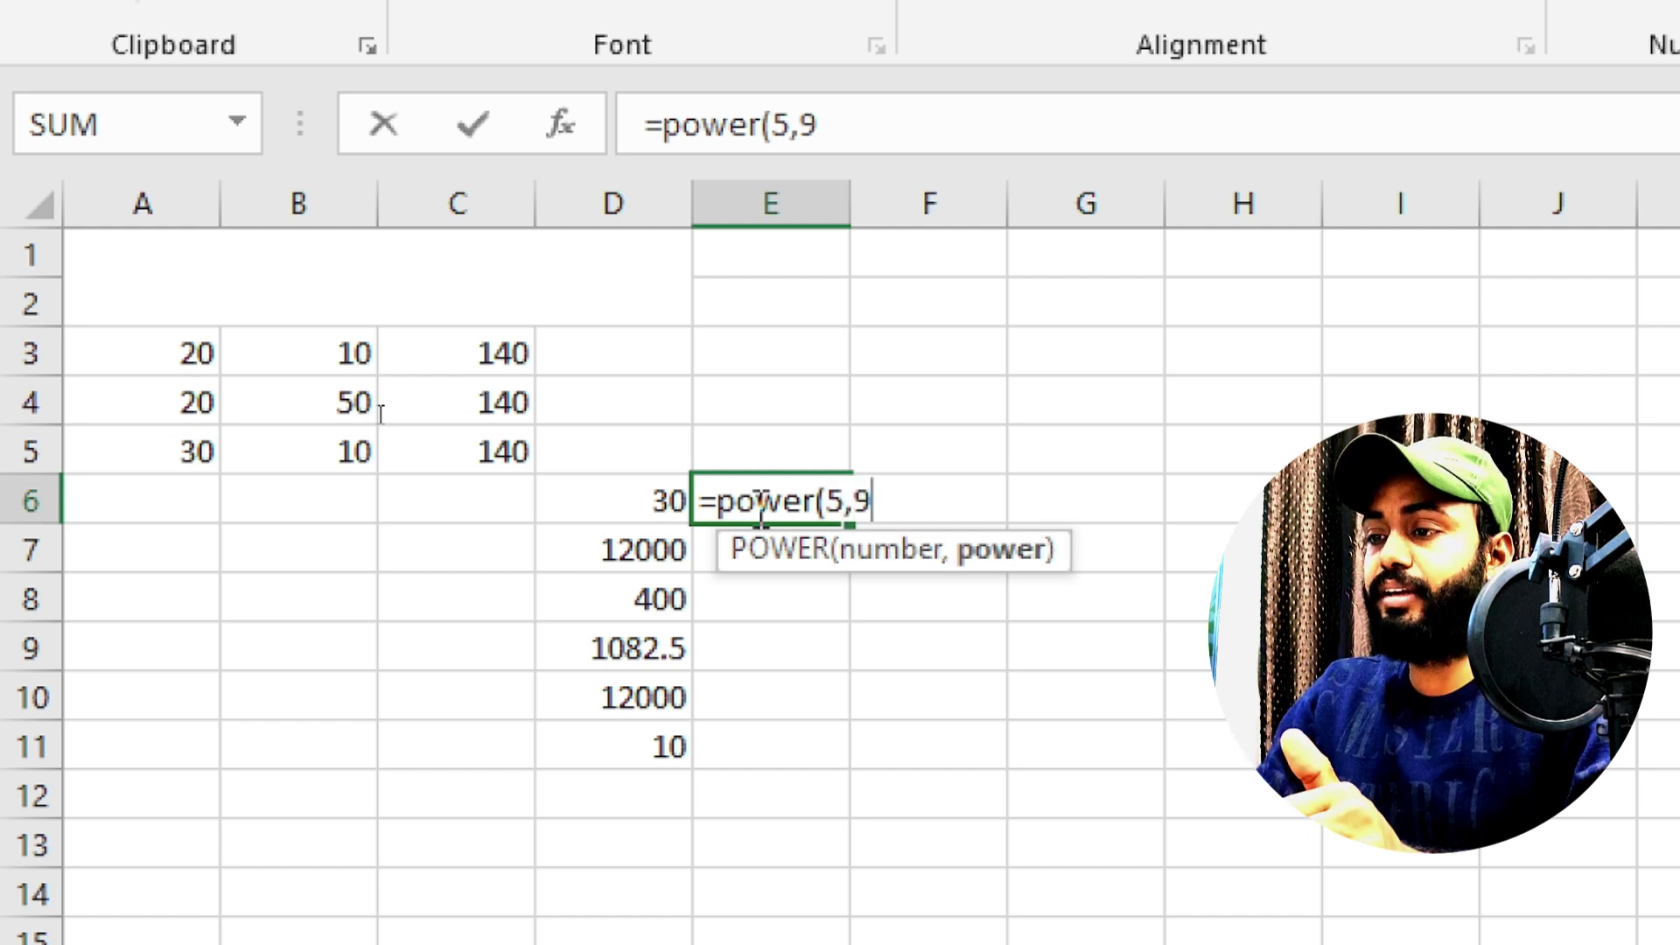
text())
key(Return)
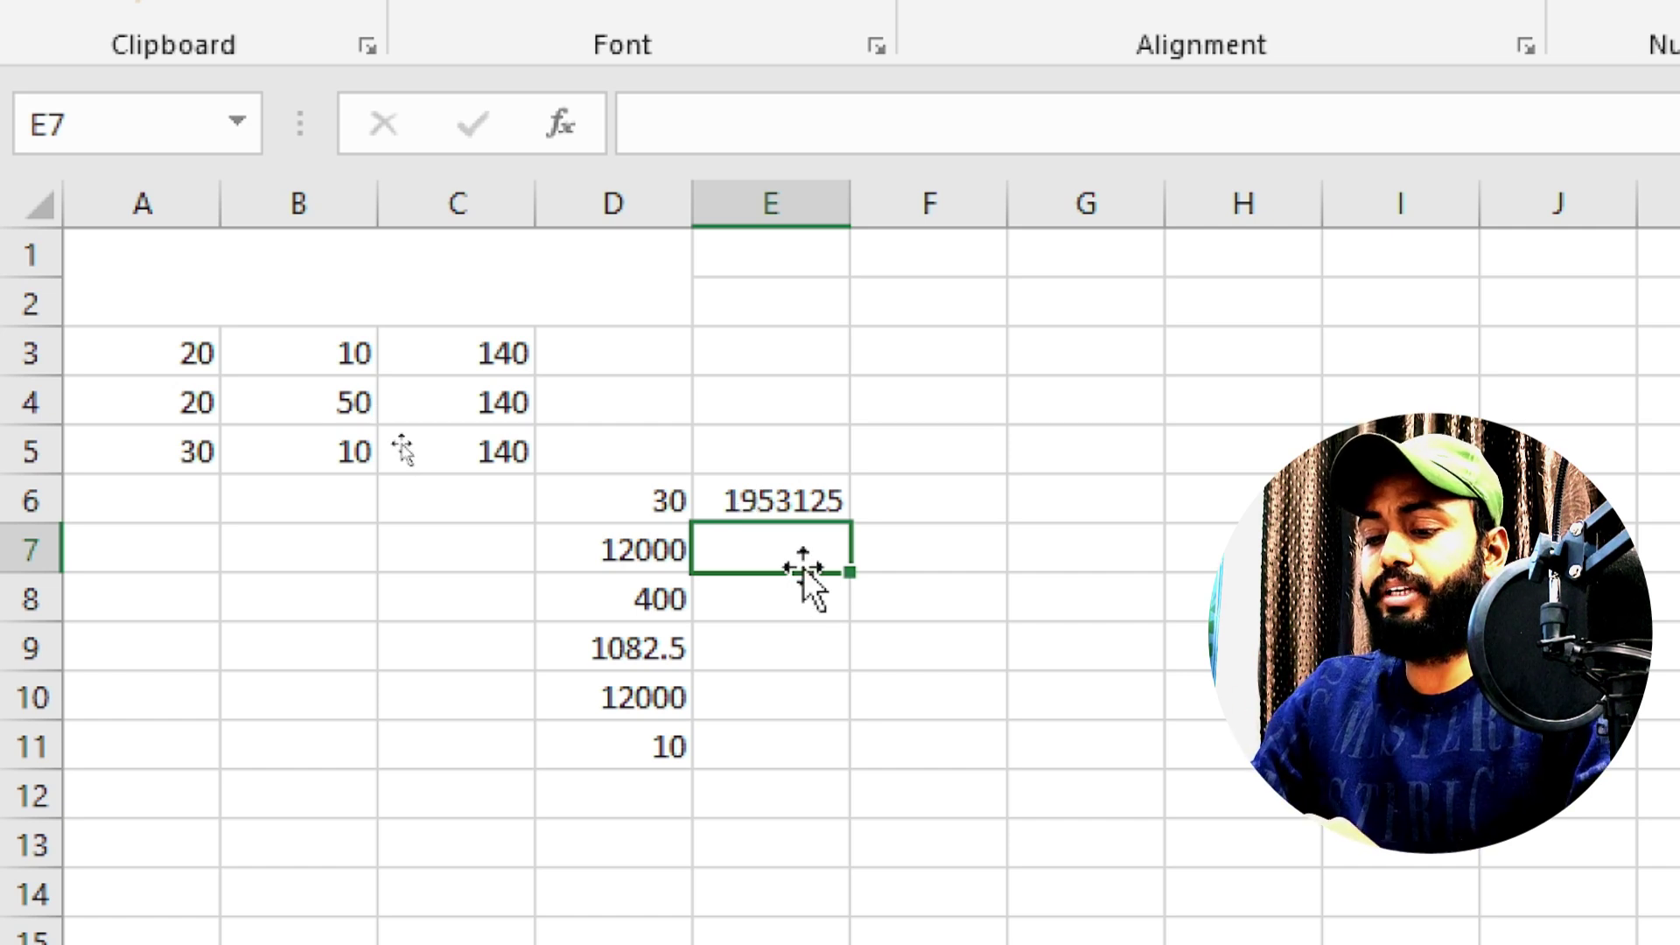
text(=s)
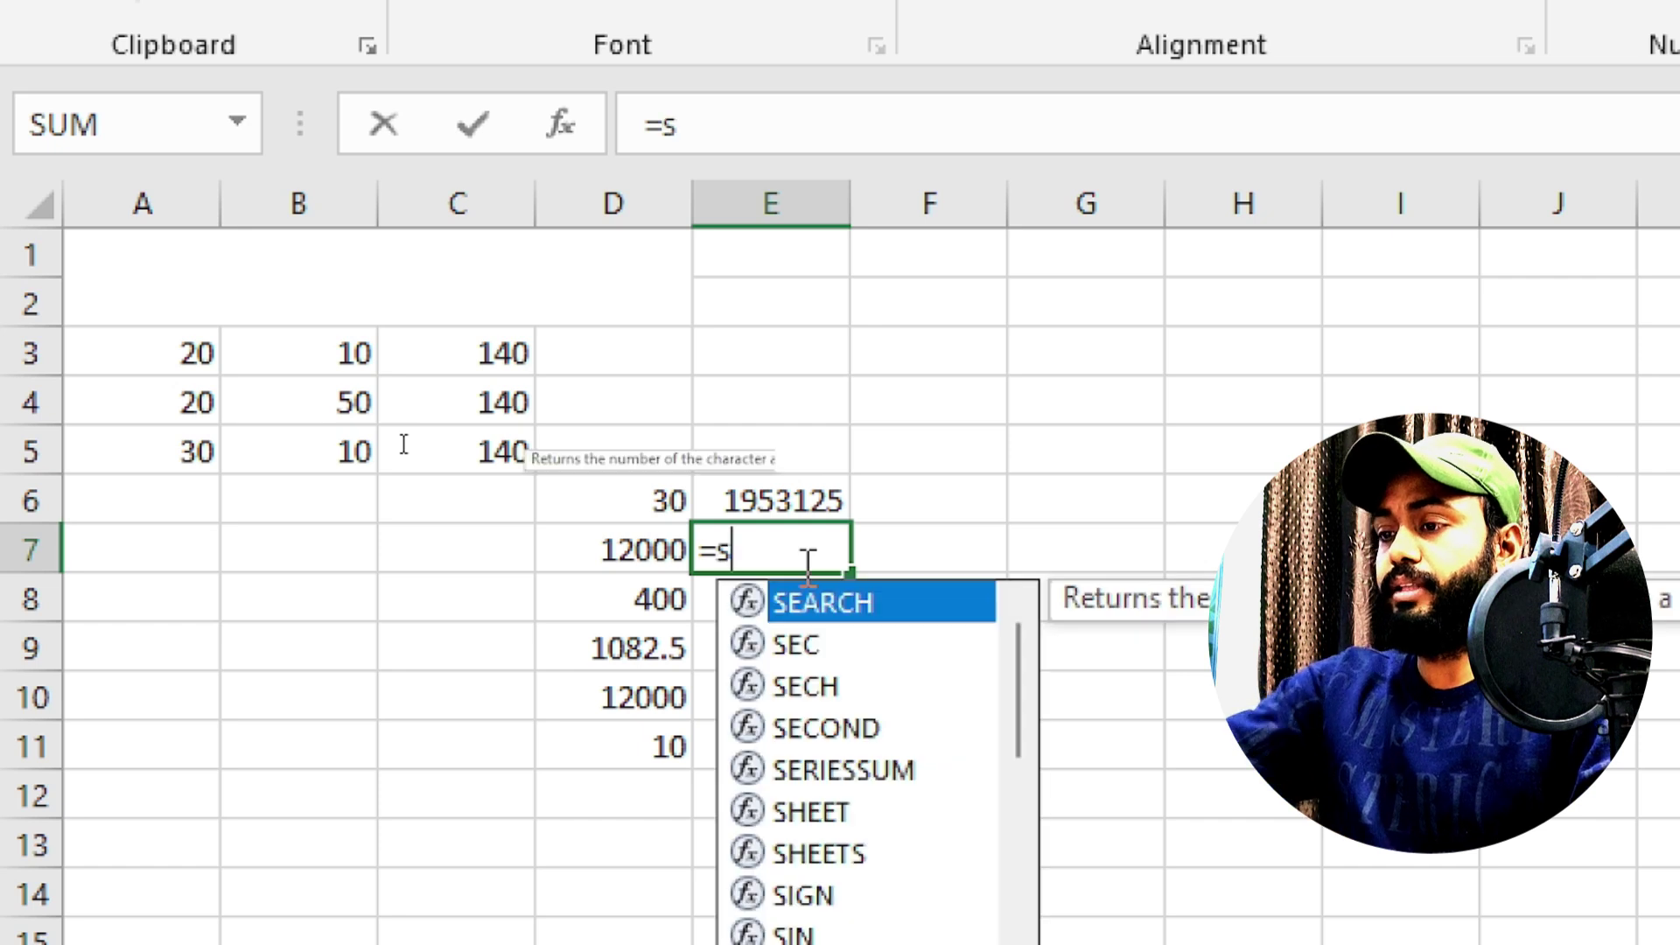
text(qrt(625)
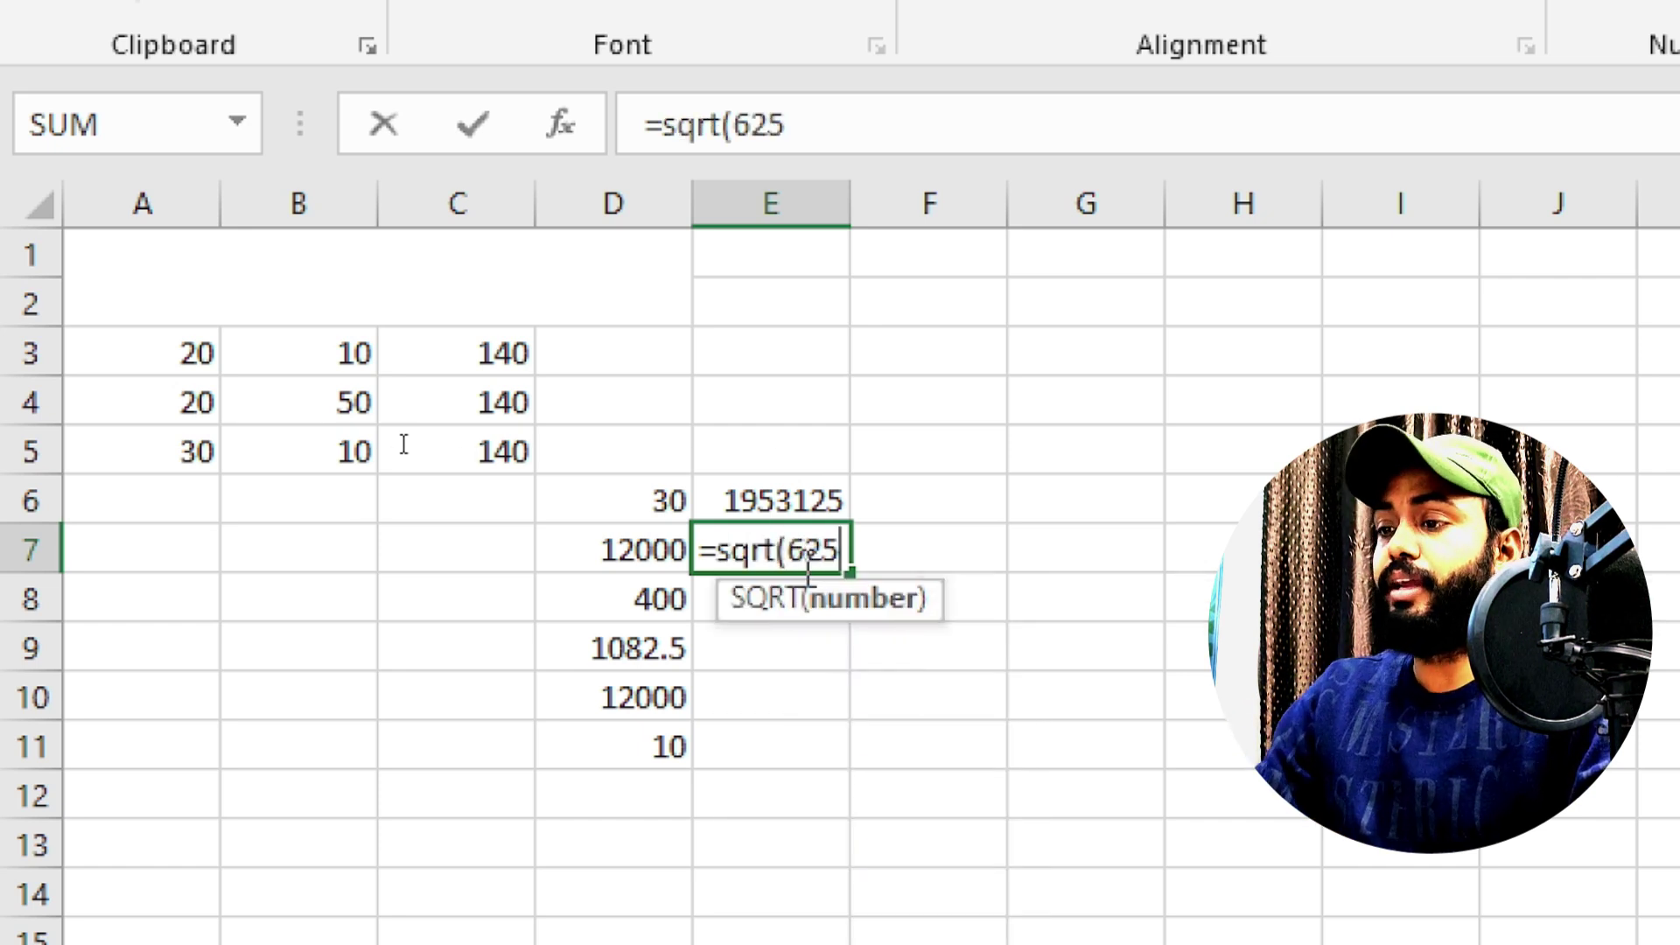
text())
key(Return)
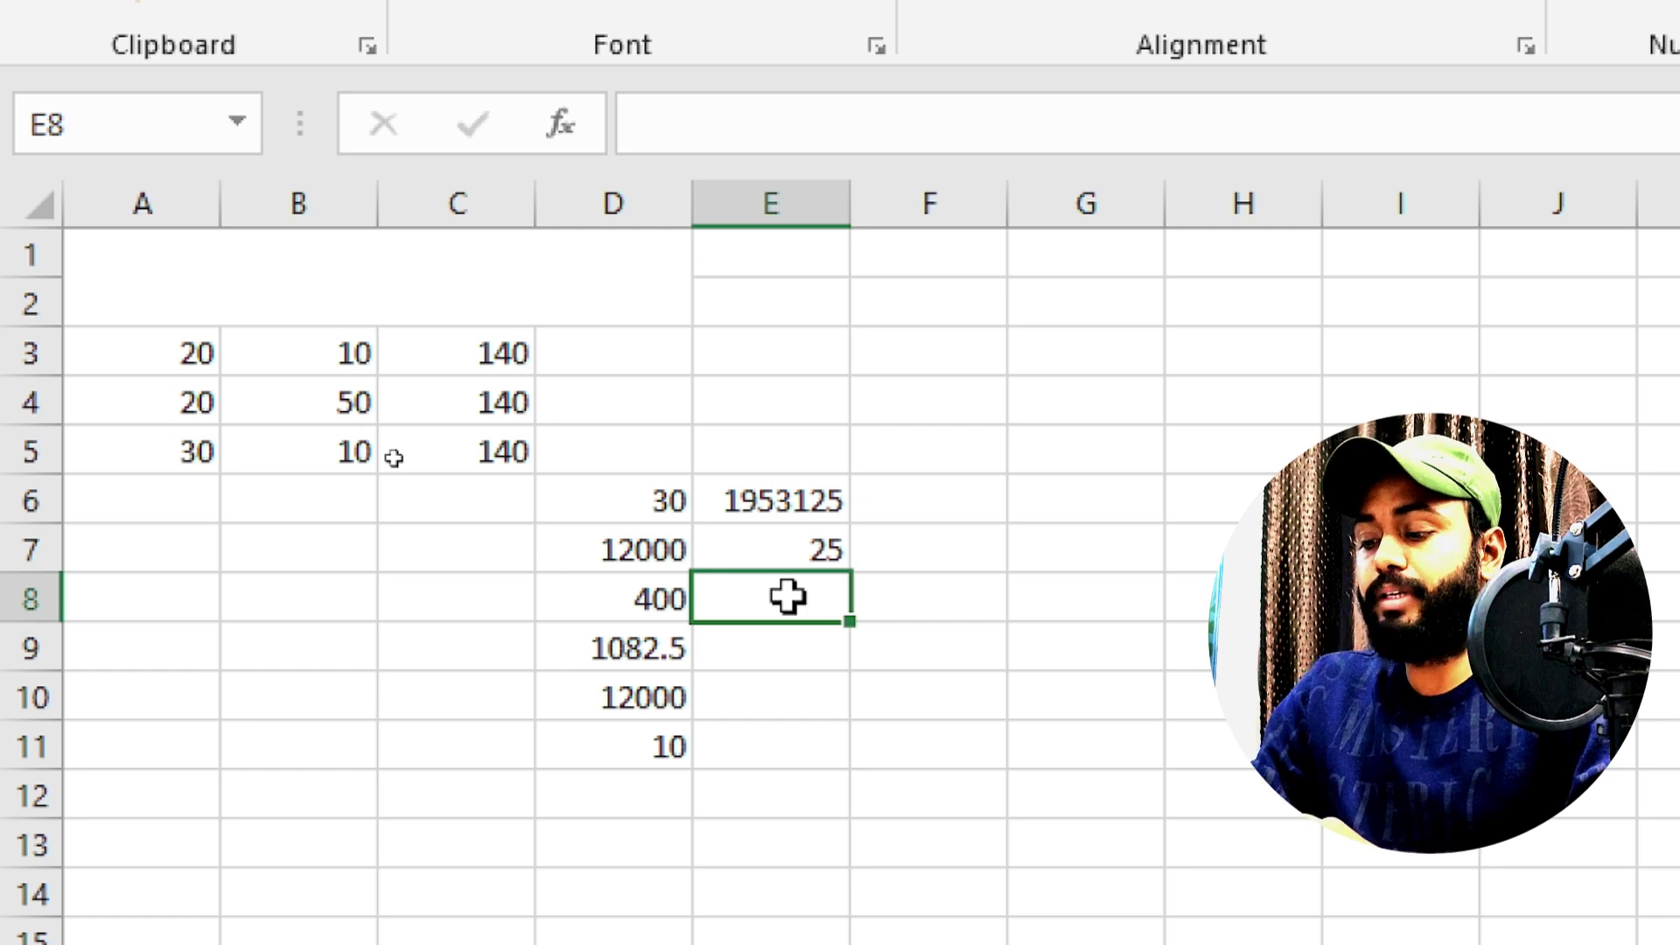
Enter an LCM formula over the column A values in E8, giving 60.
double_click(787, 596)
text(=)
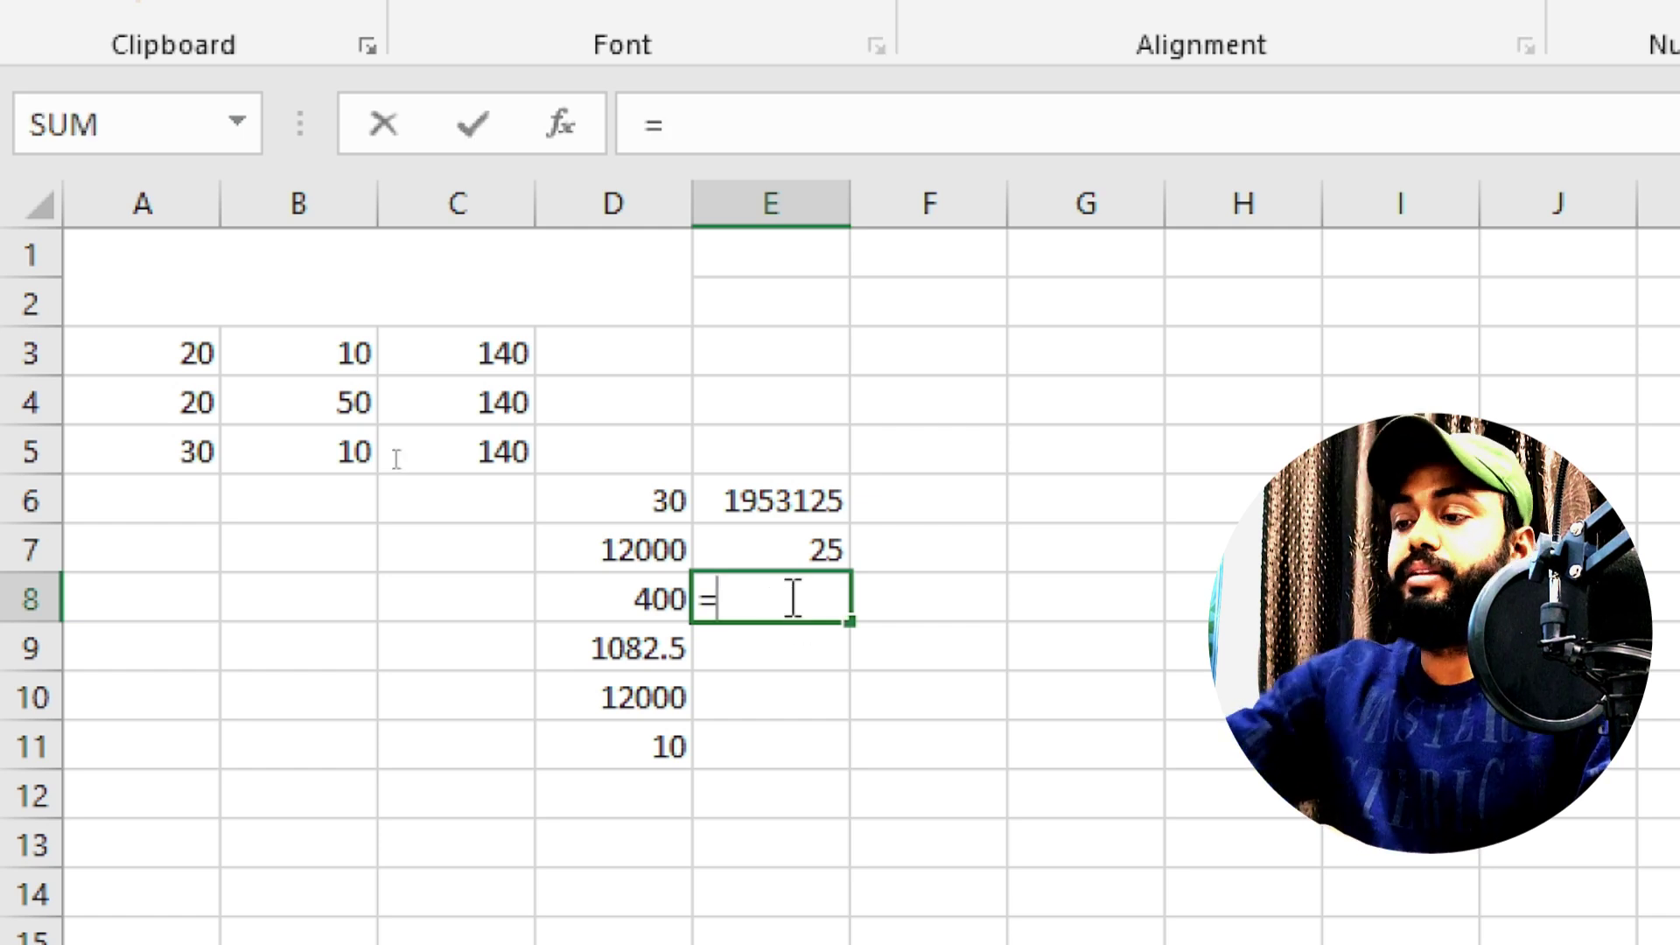
text(lcm()
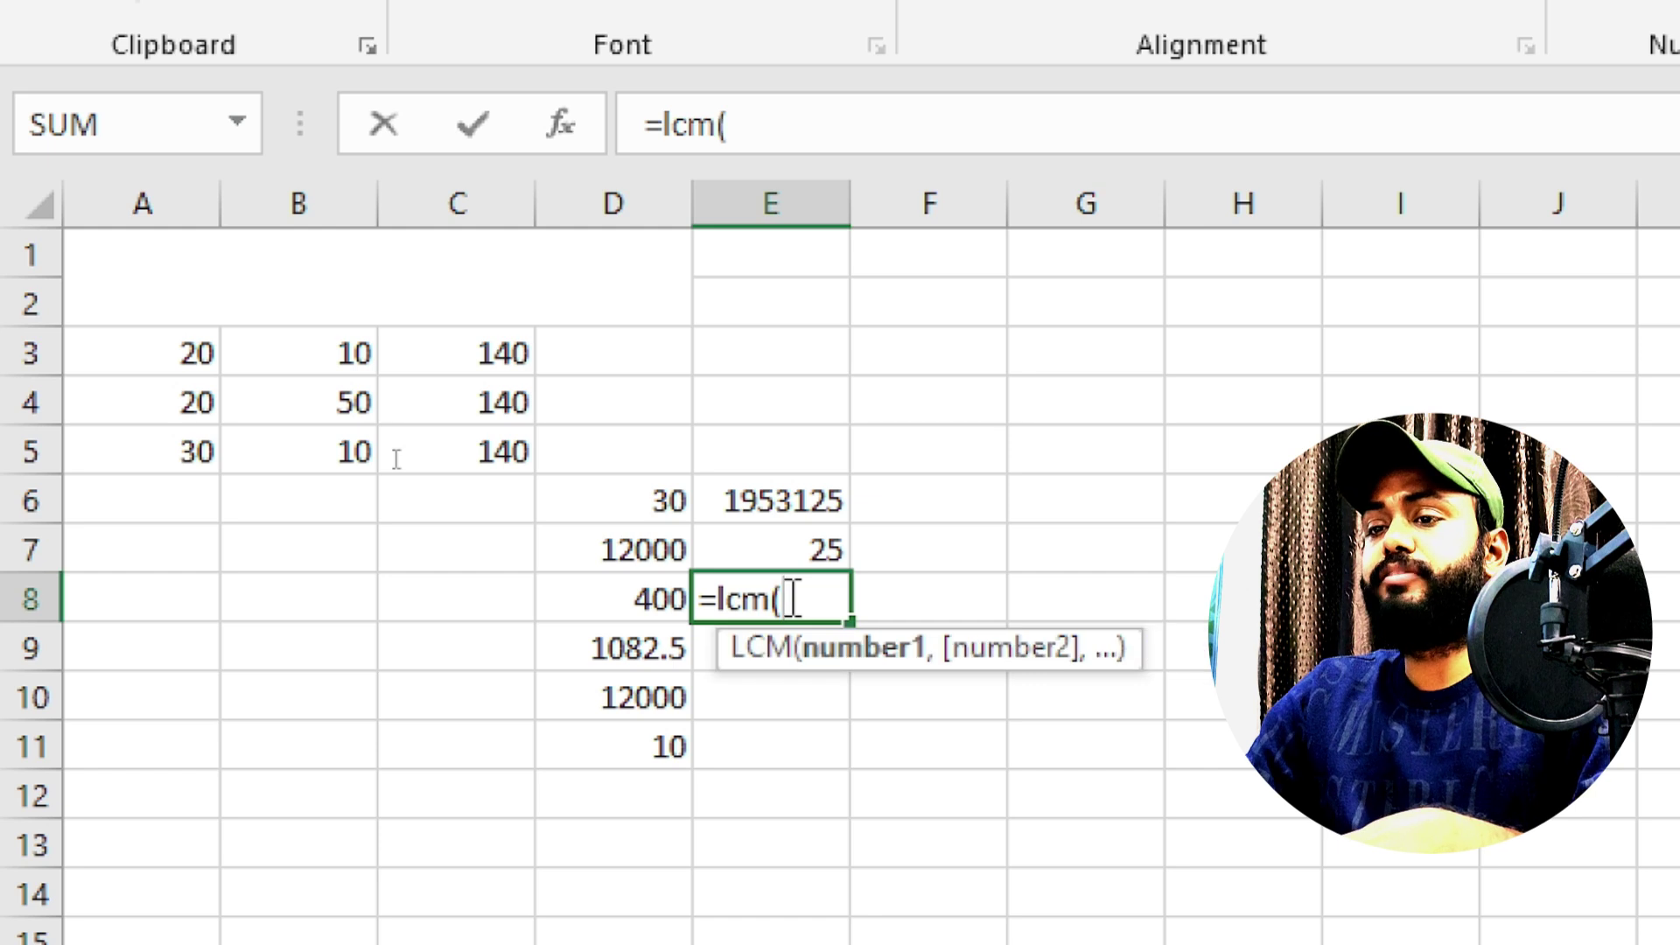
drag(132, 337, 155, 452)
text())
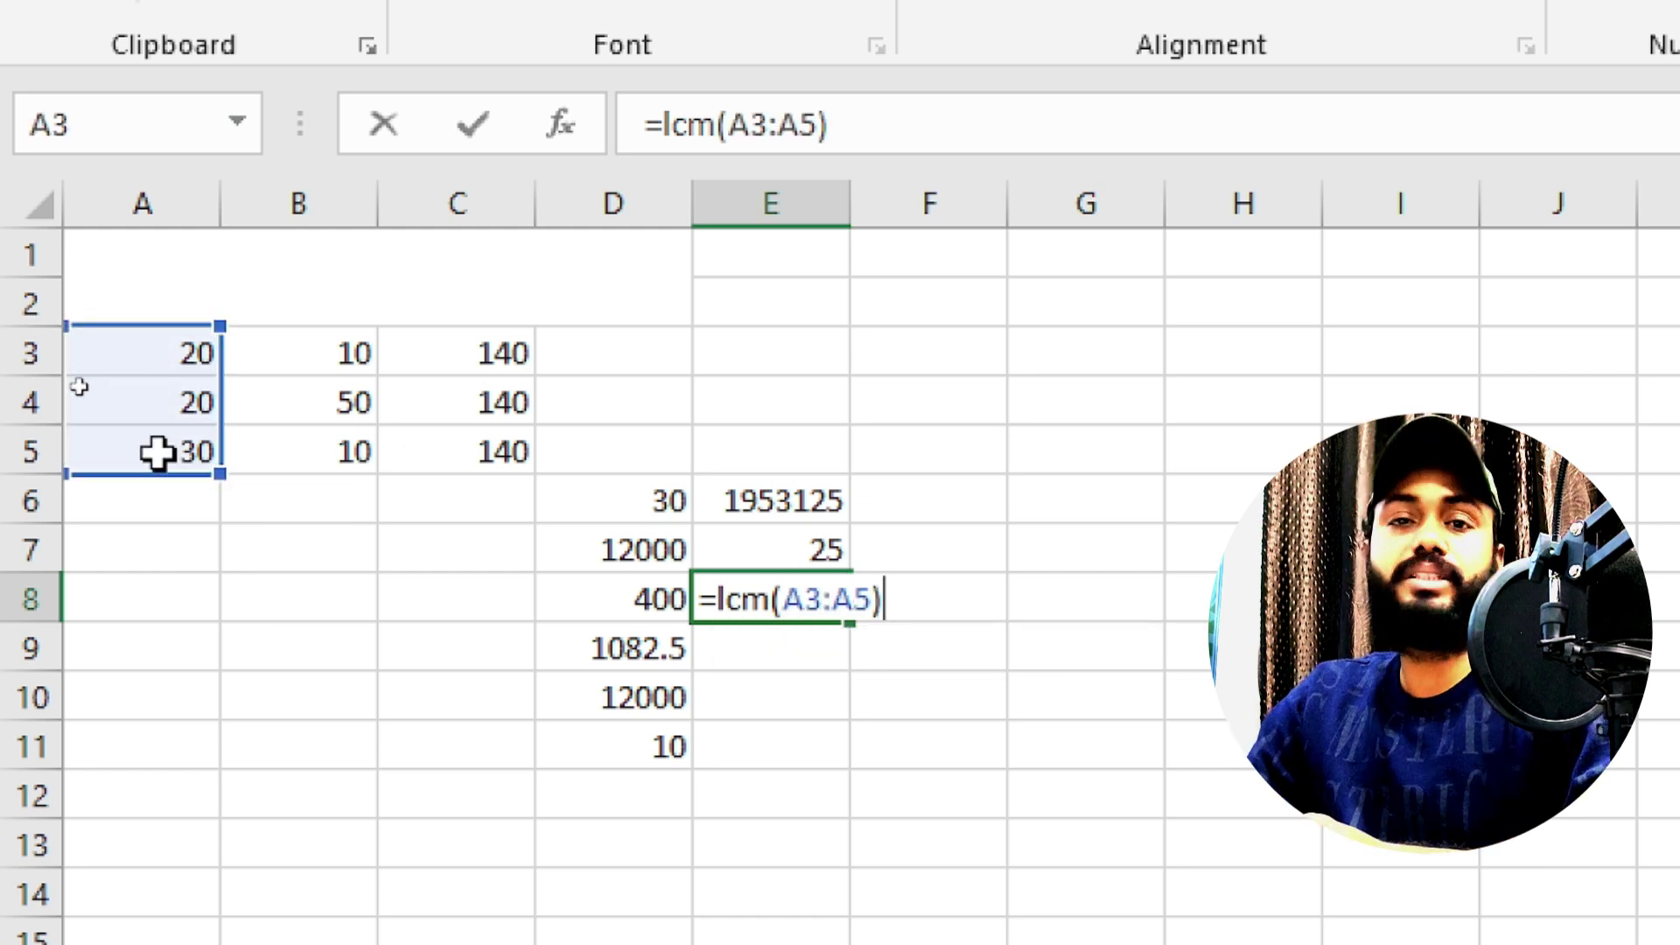
key(Return)
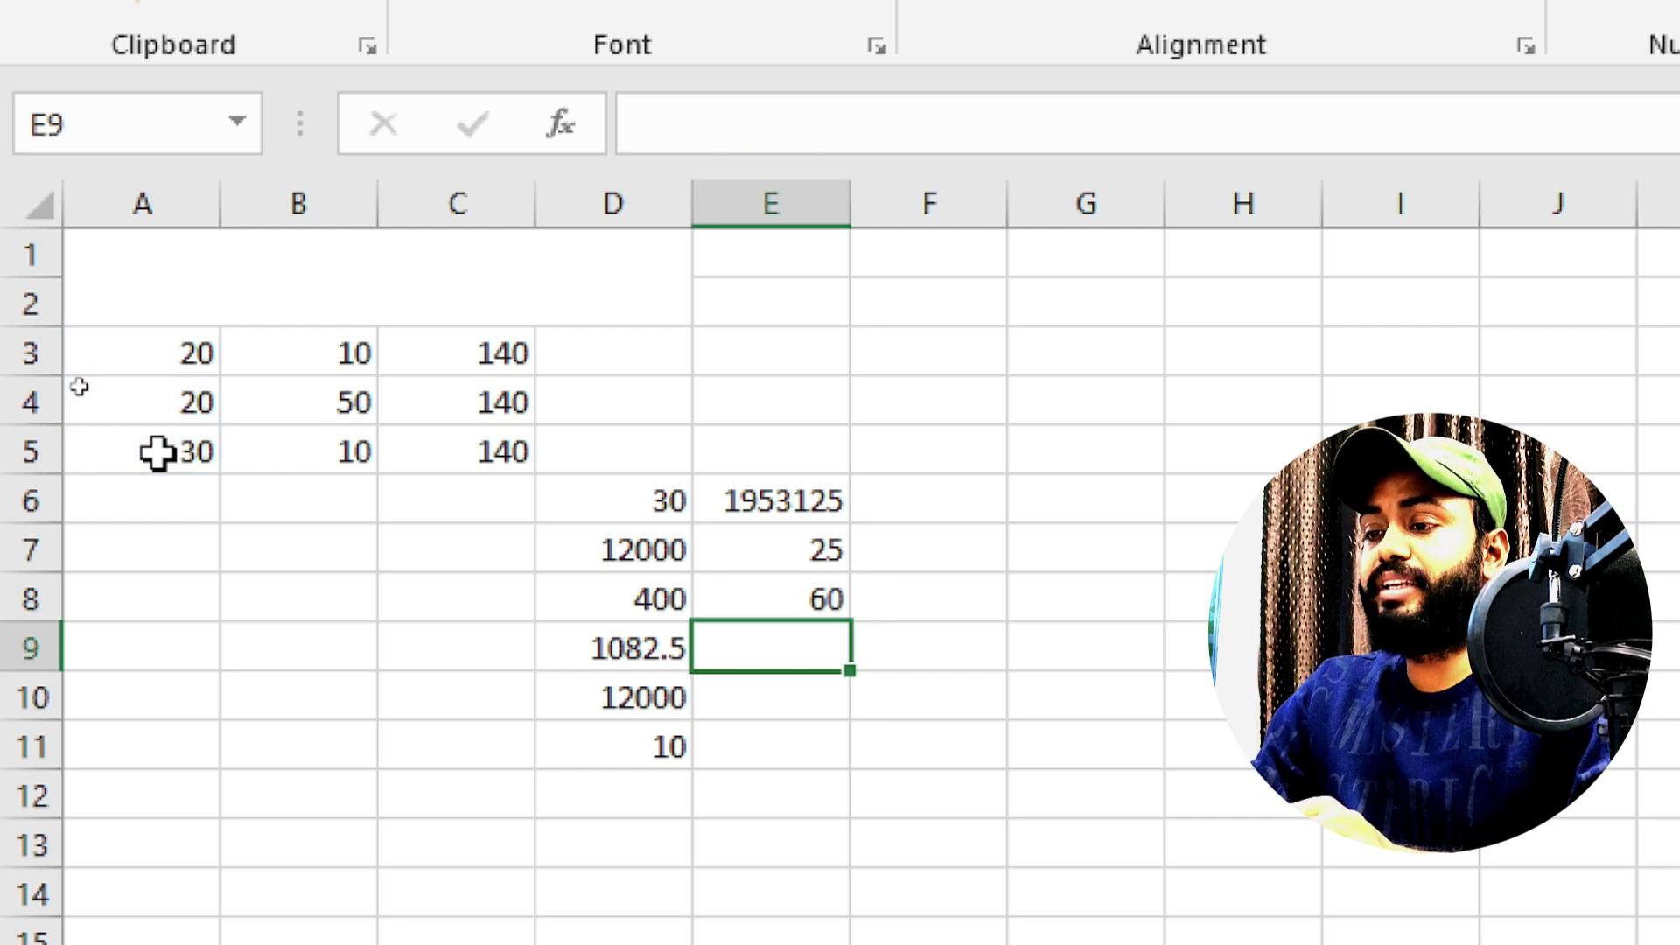
Enter a GCD formula over the column A values in E9, giving 10.
text(=)
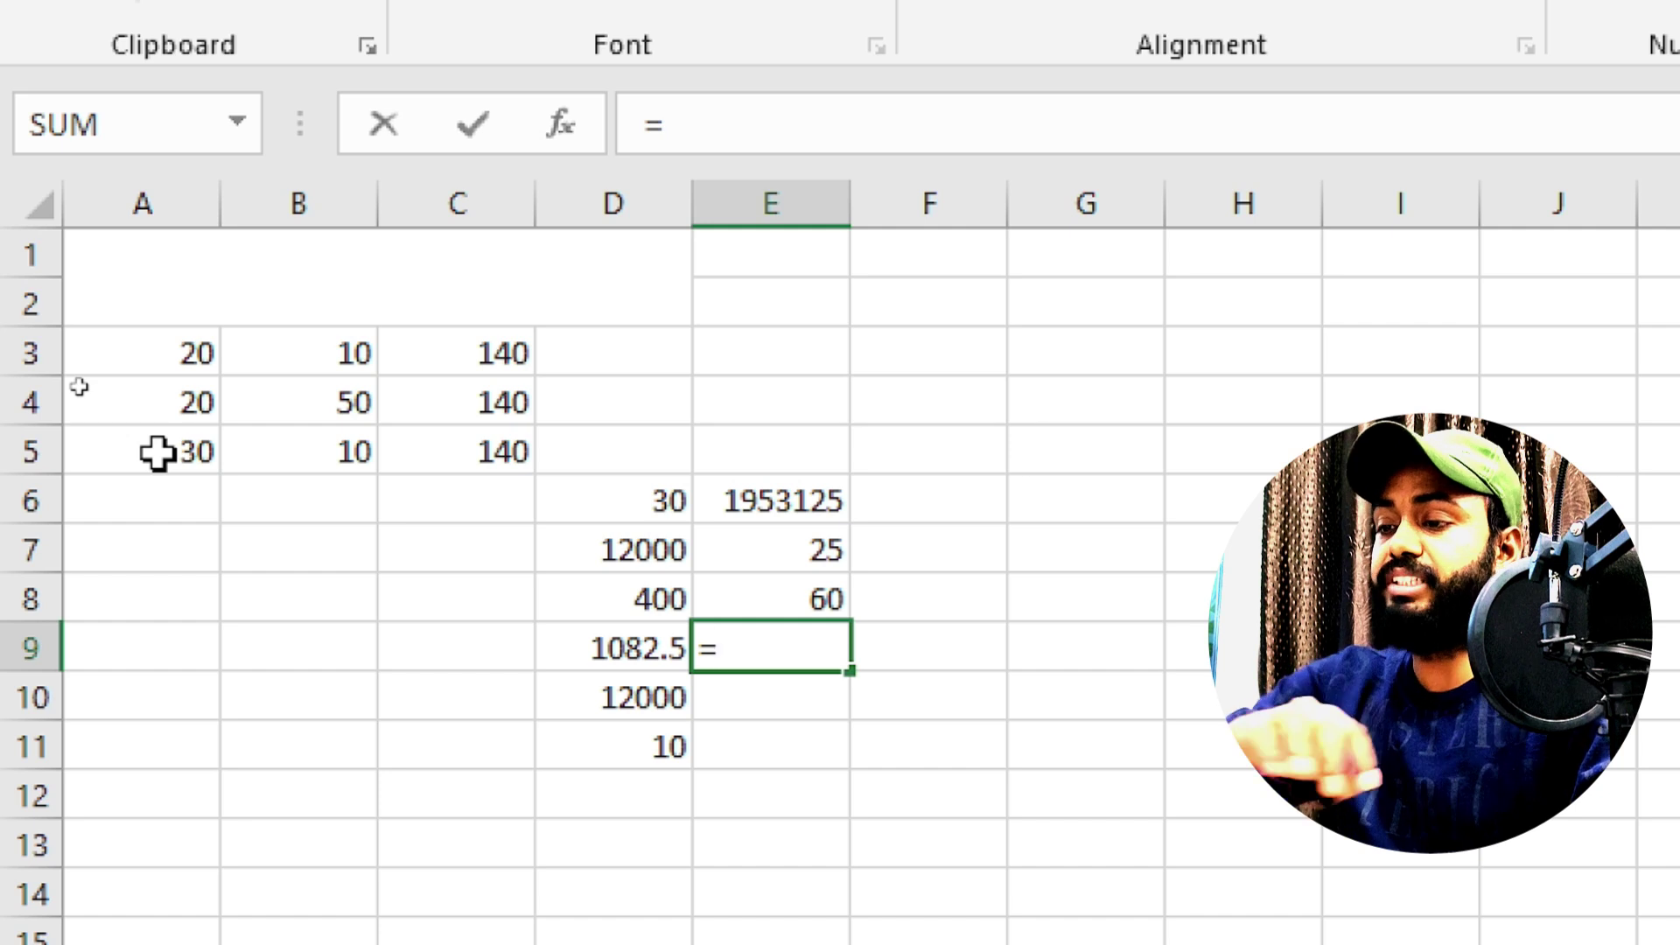
text(gcd()
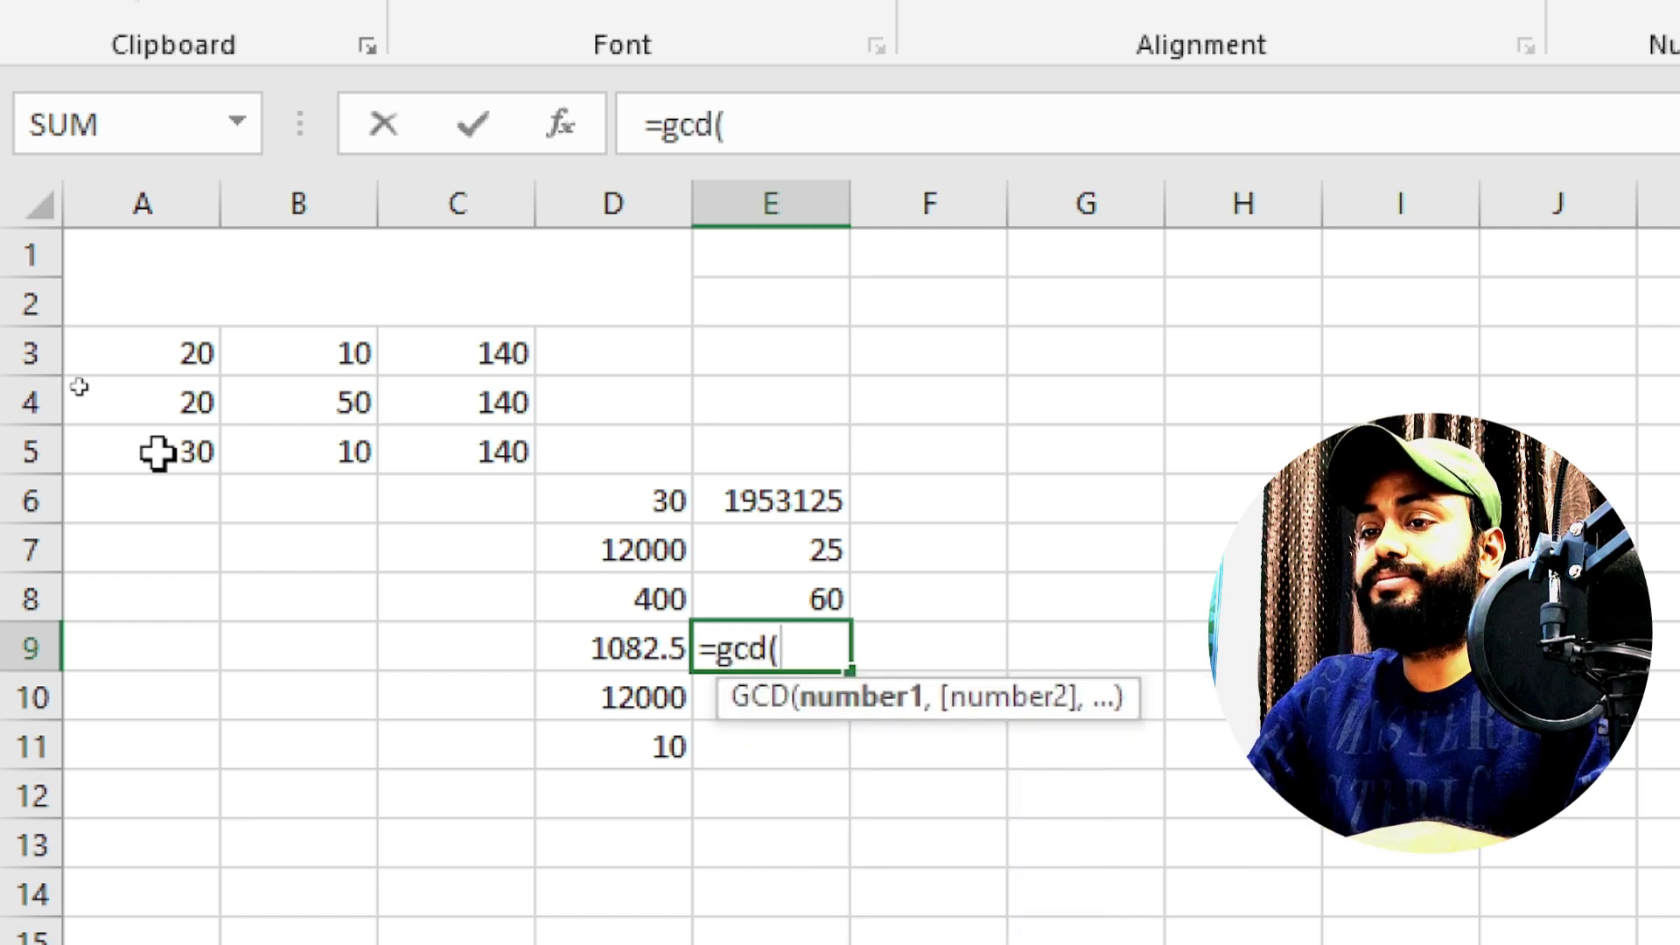
mouse_move(180, 352)
mouse_down()
mouse_move(192, 473)
mouse_move(182, 461)
mouse_up()
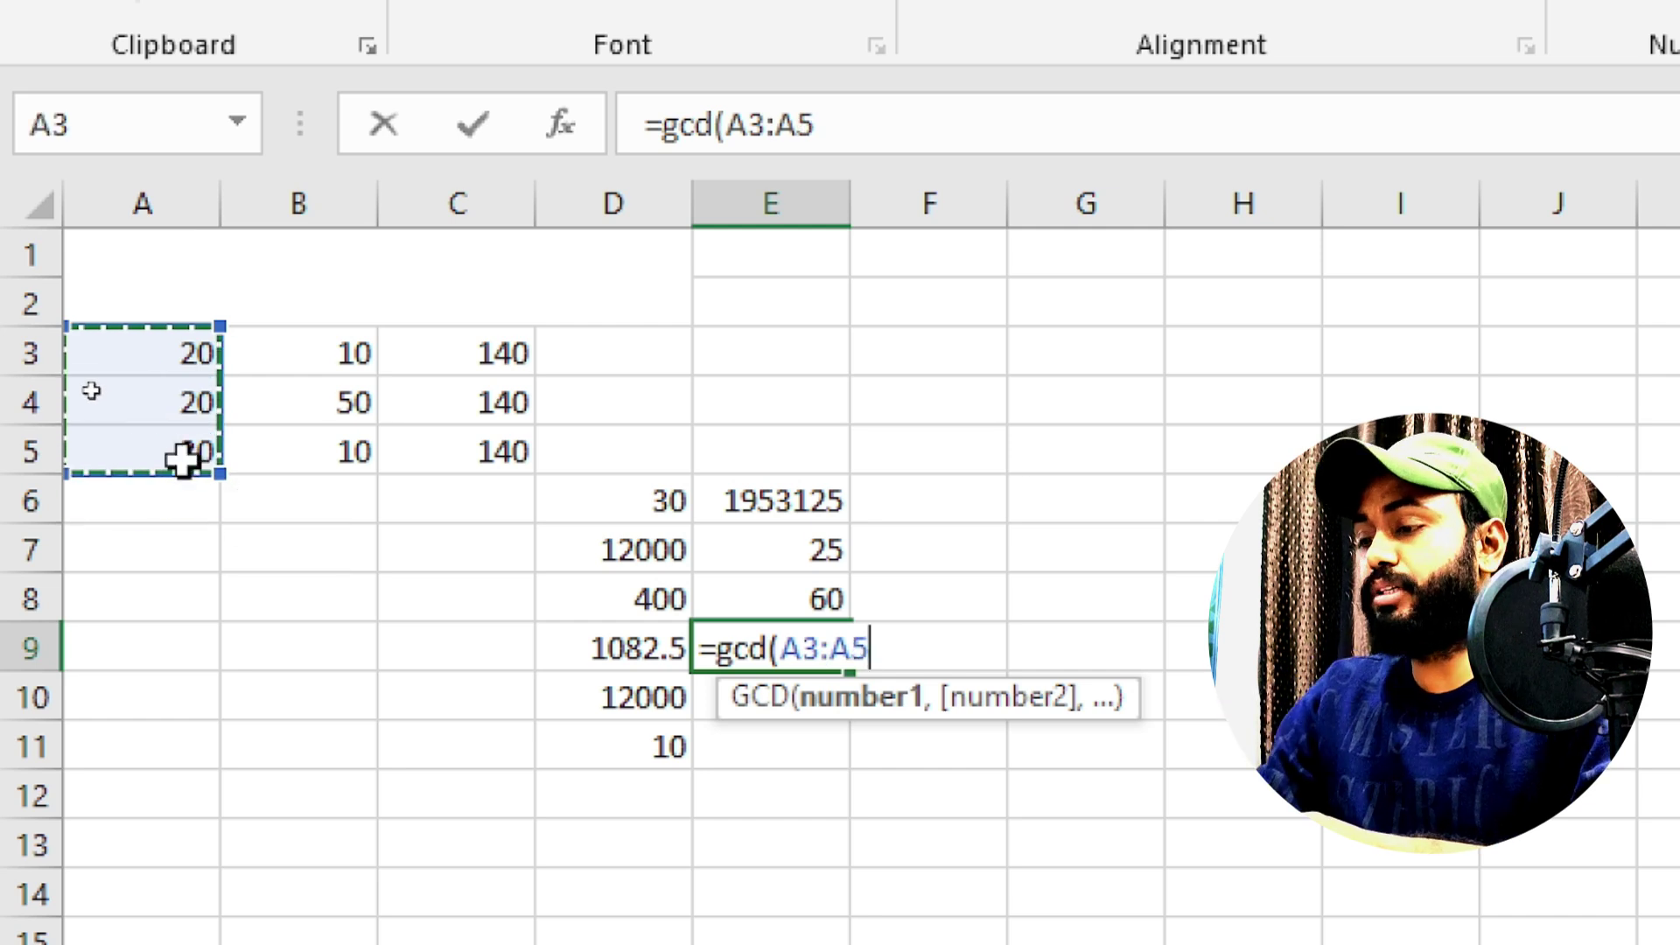
text())
key(Return)
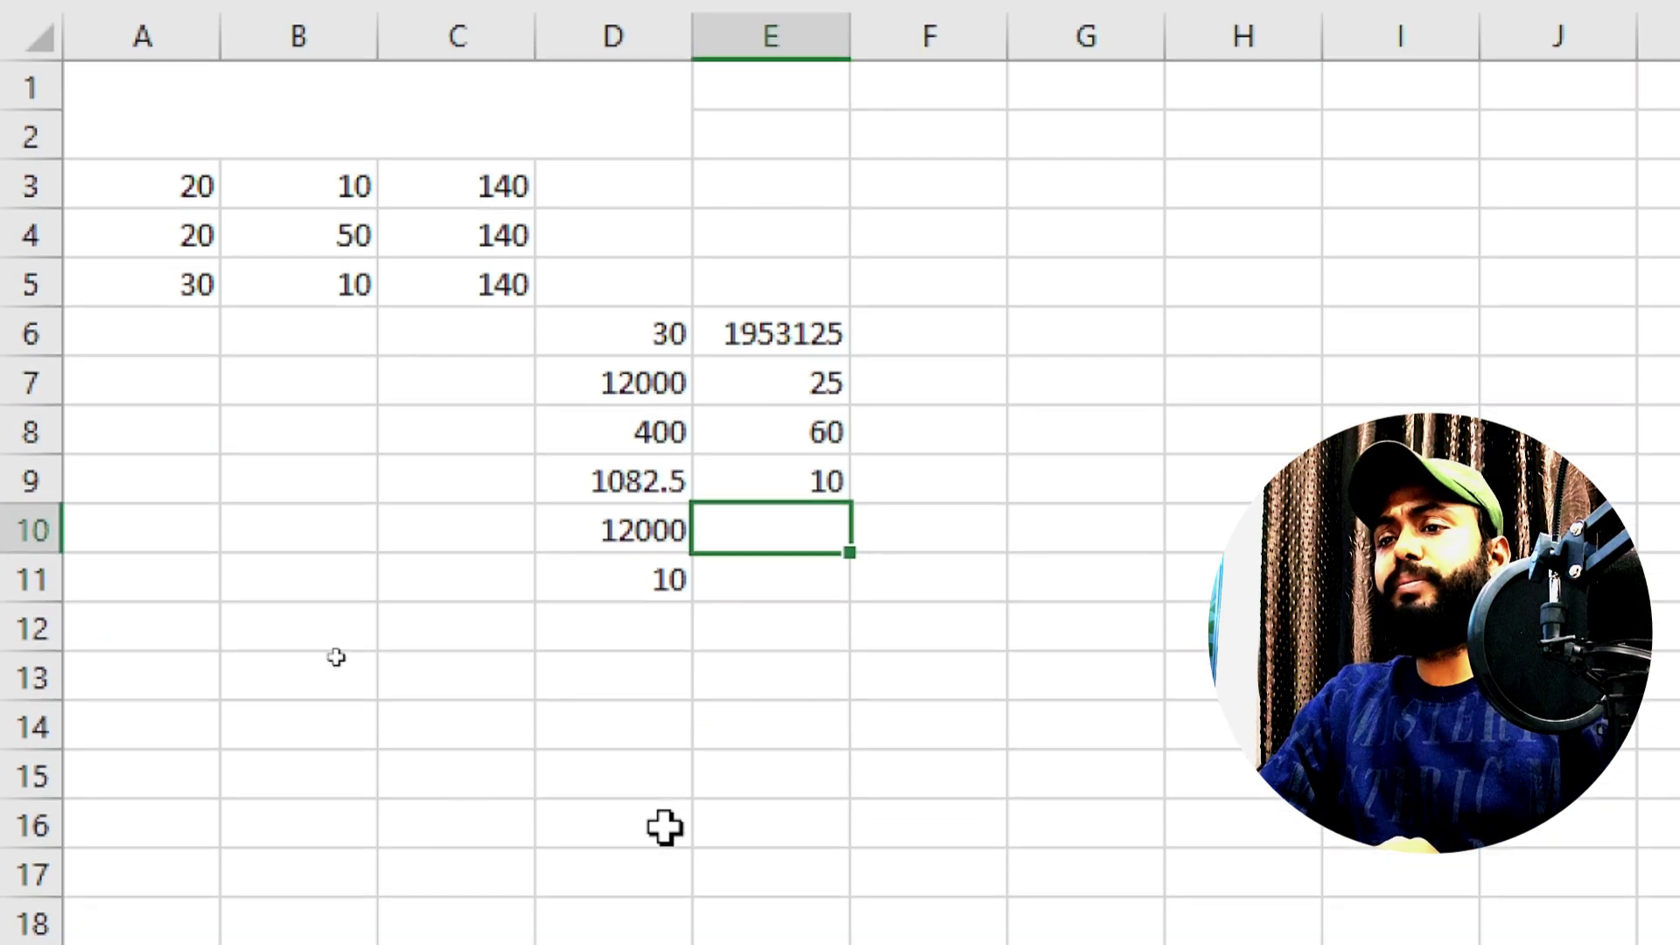
click(683, 897)
Delete all practice numbers and formulas in A3:E11.
mouse_move(149, 248)
mouse_down()
mouse_move(723, 605)
mouse_move(750, 664)
mouse_up()
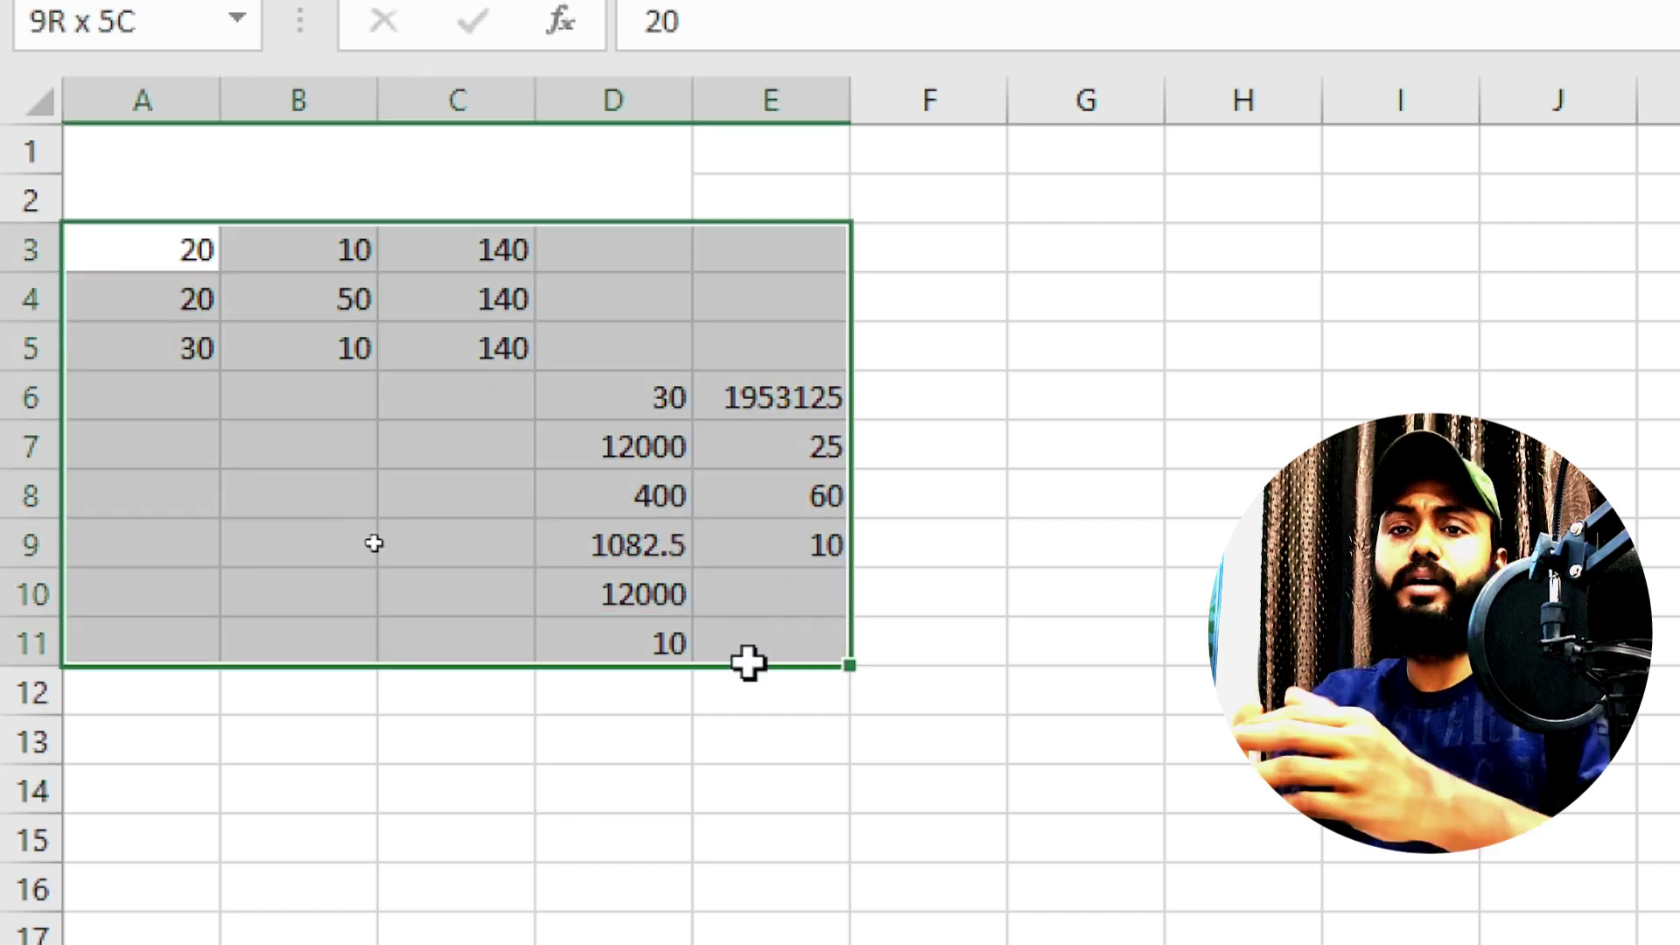
key(Delete)
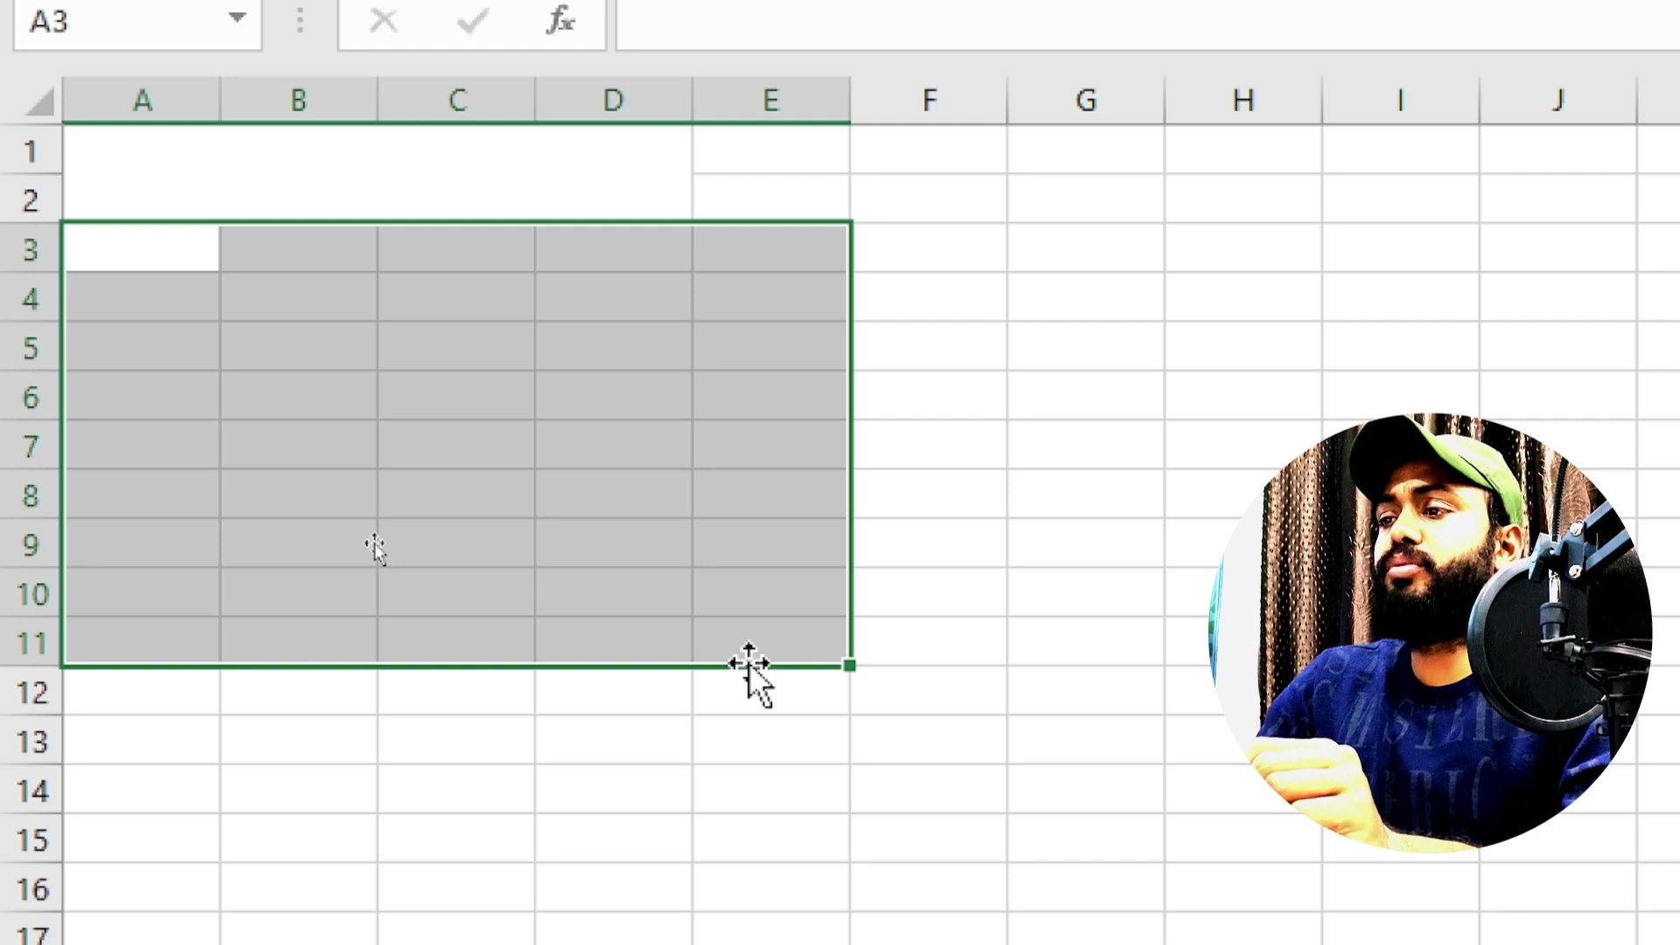
click(926, 184)
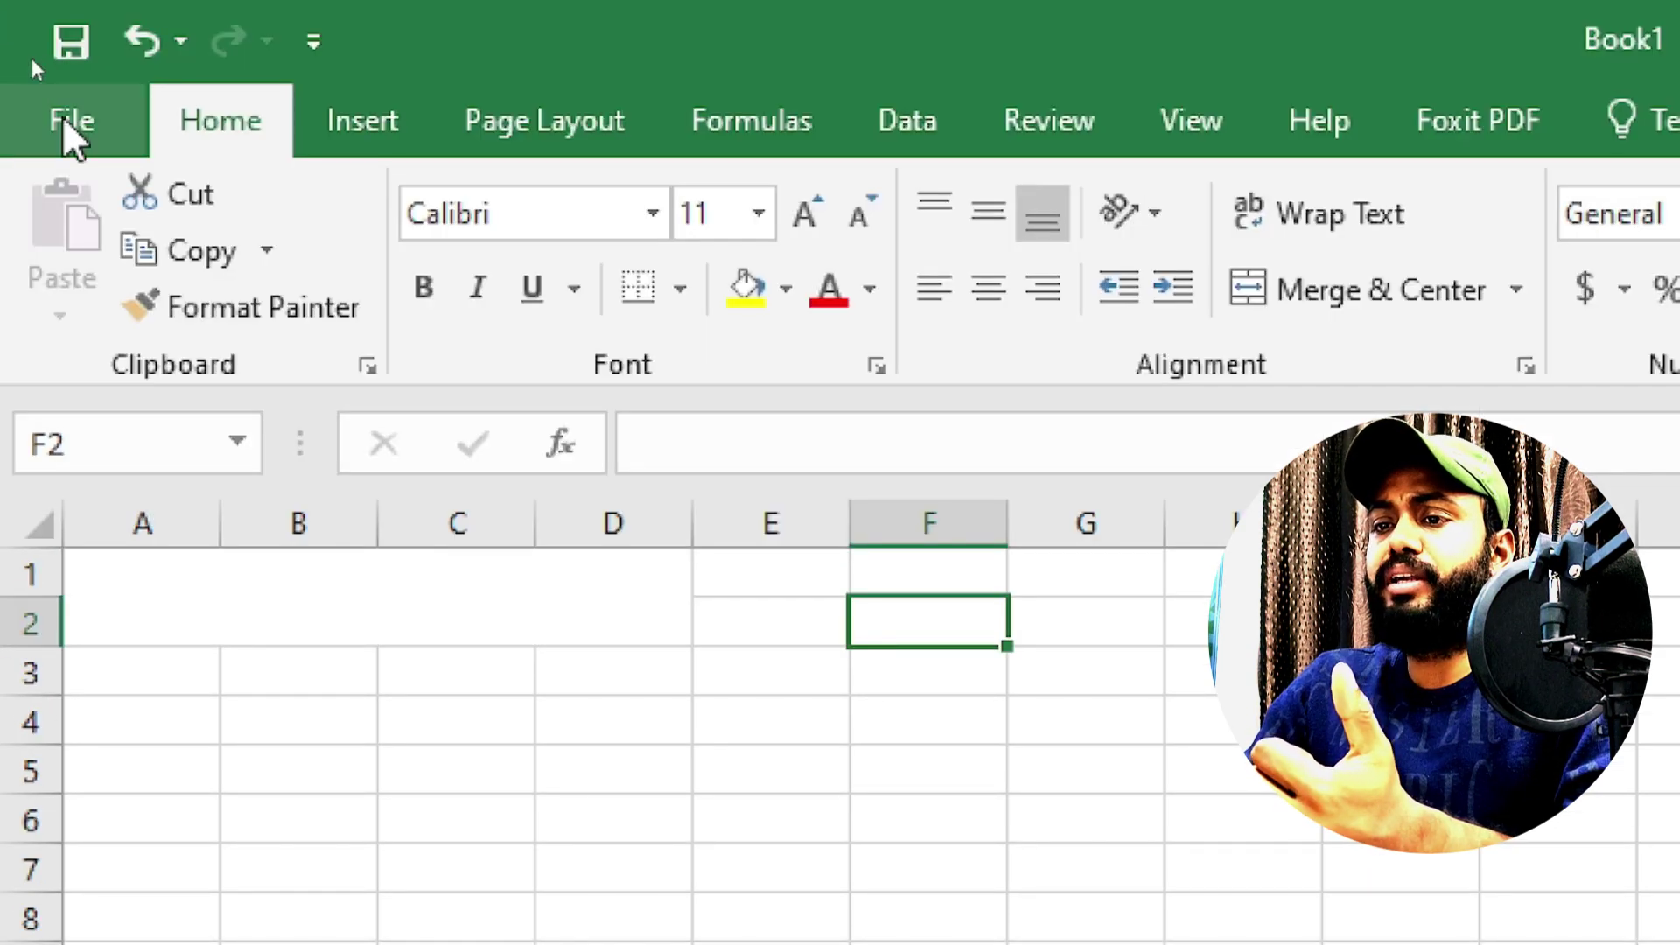
Open the 'Sum if example' workbook from the recent workbooks list.
click(64, 132)
click(161, 438)
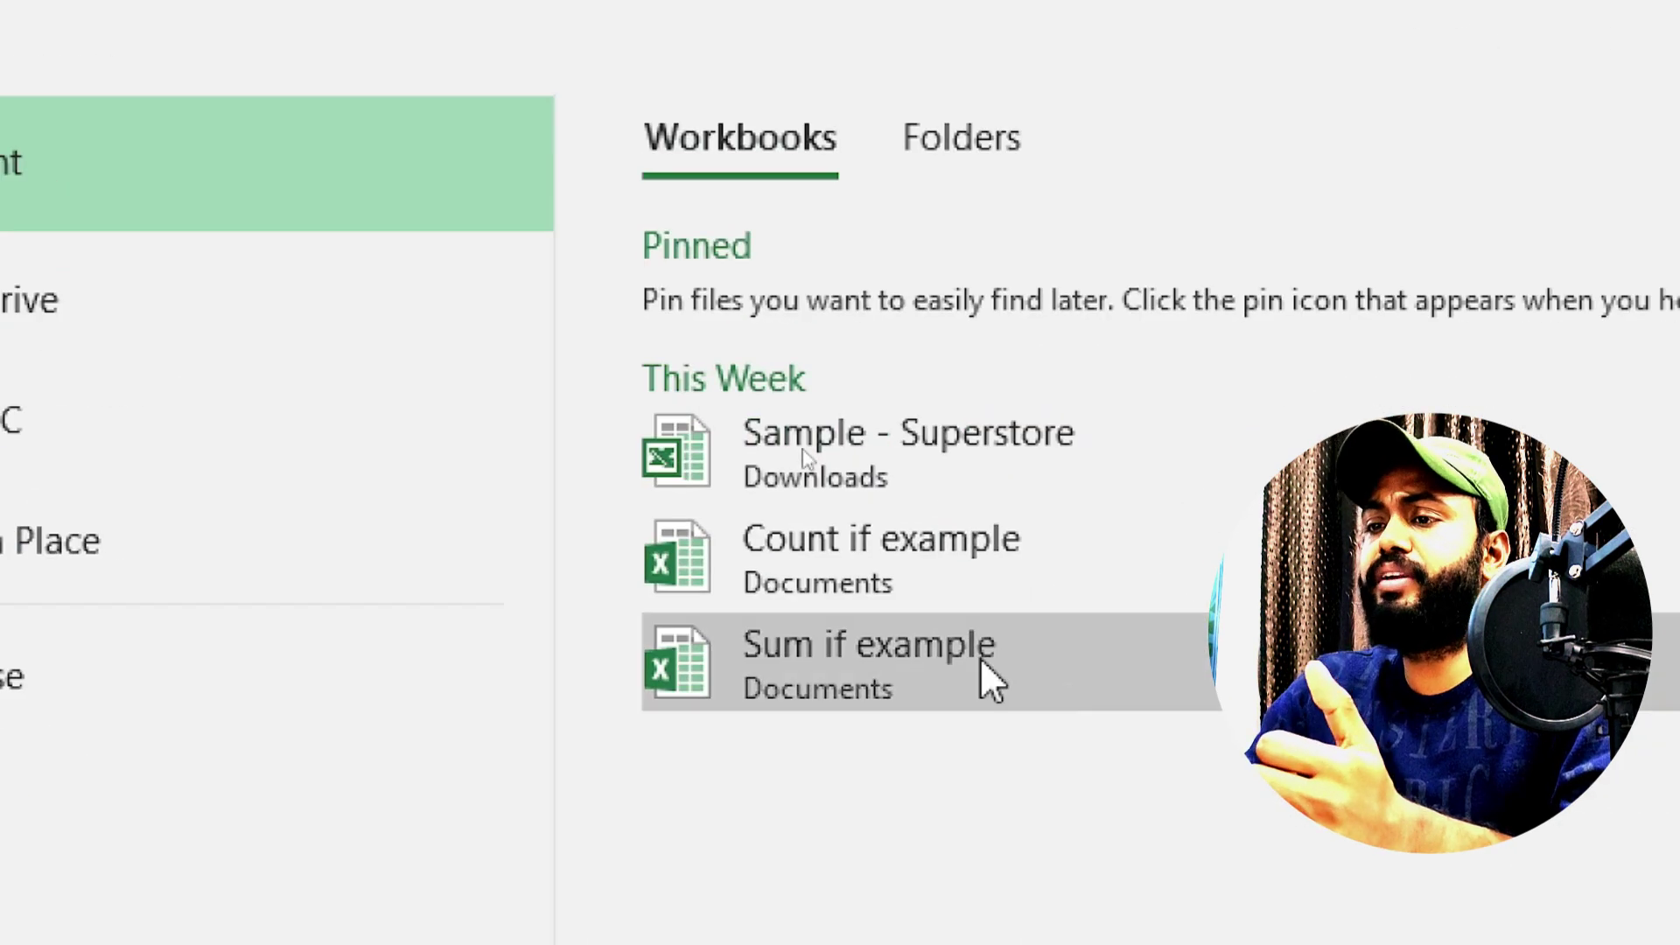
click(893, 643)
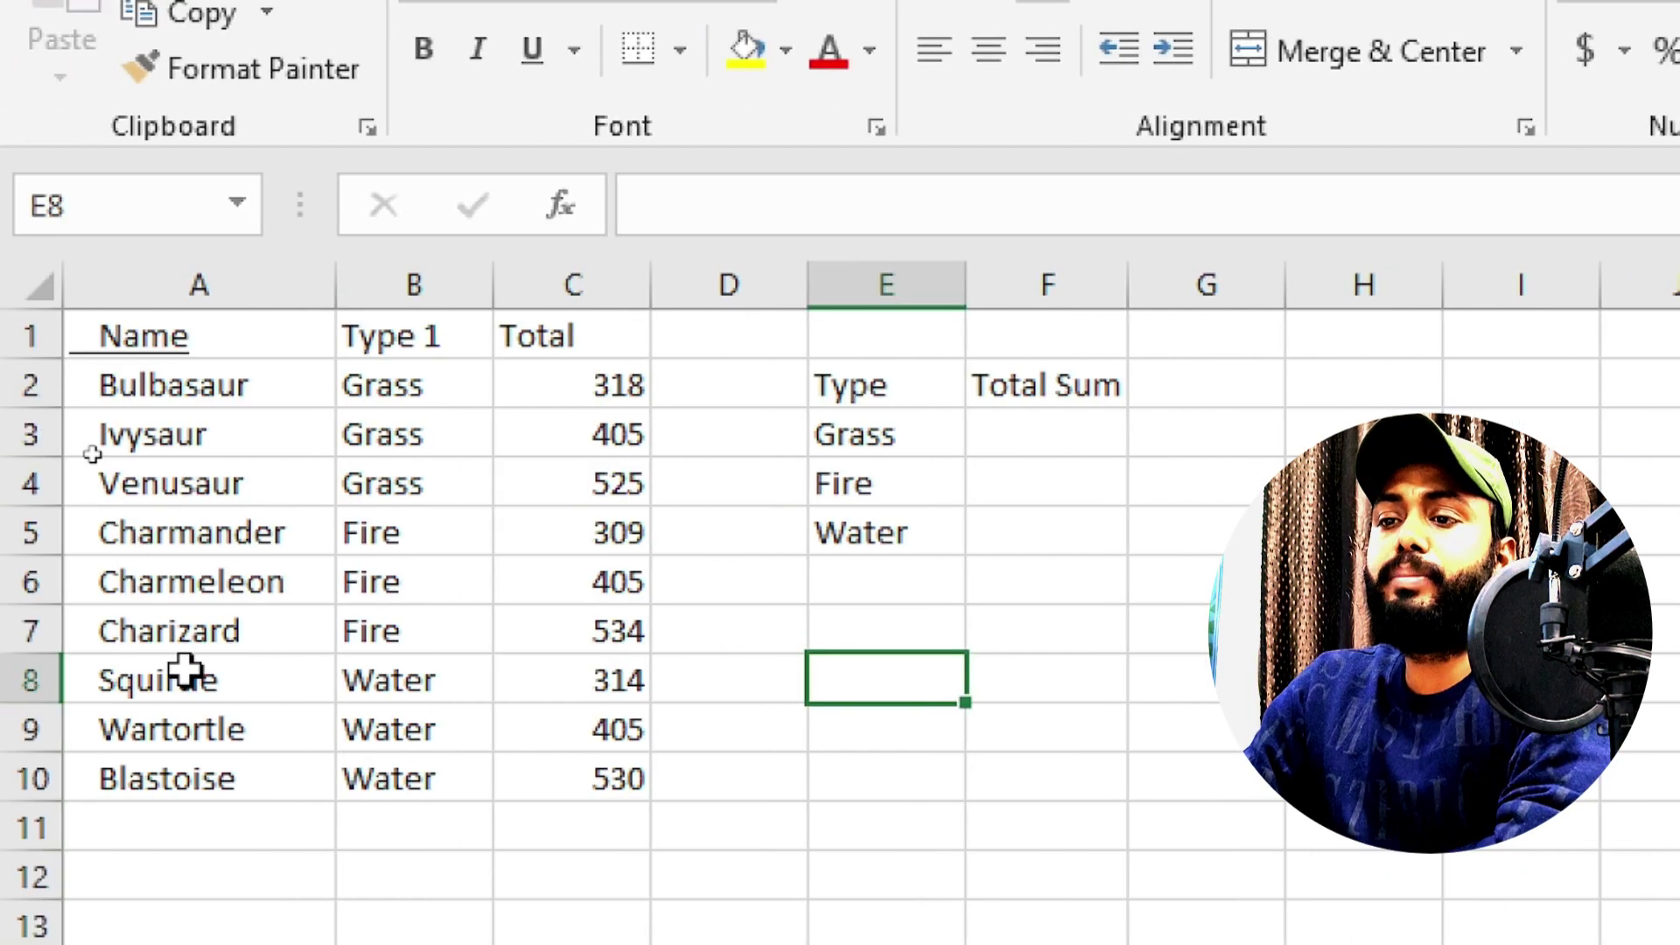
Walk through the Name, Type 1 and Total data, returning to Grass total cell F3.
drag(109, 395, 138, 787)
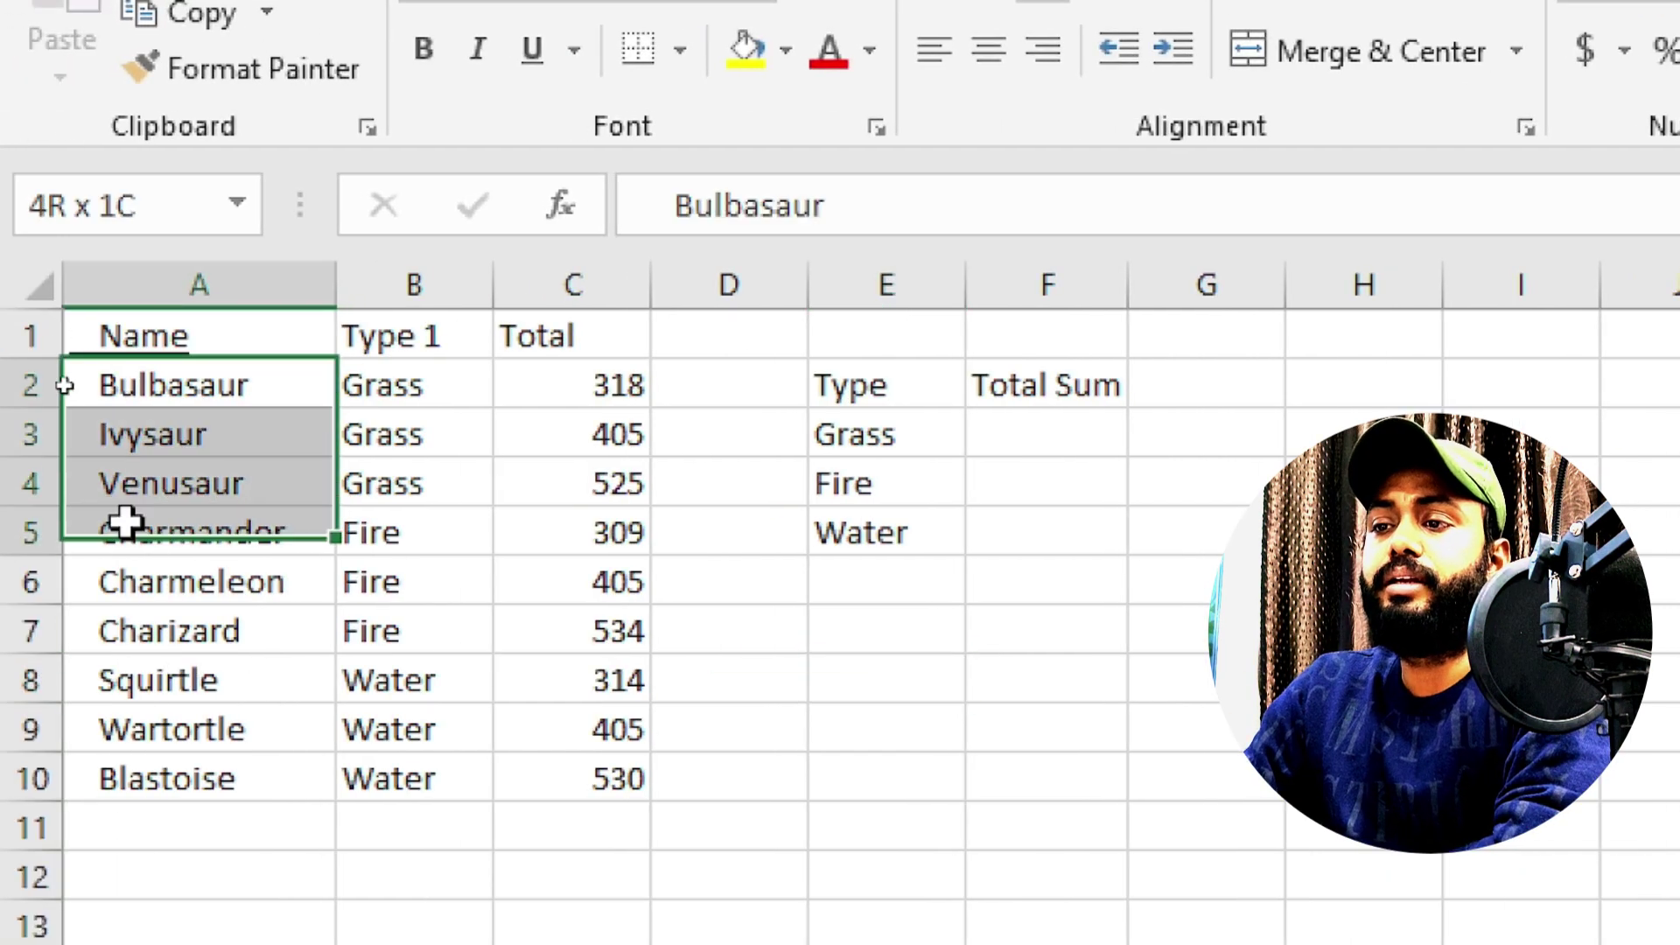
mouse_move(415, 372)
mouse_down()
mouse_move(420, 694)
mouse_move(396, 784)
mouse_up()
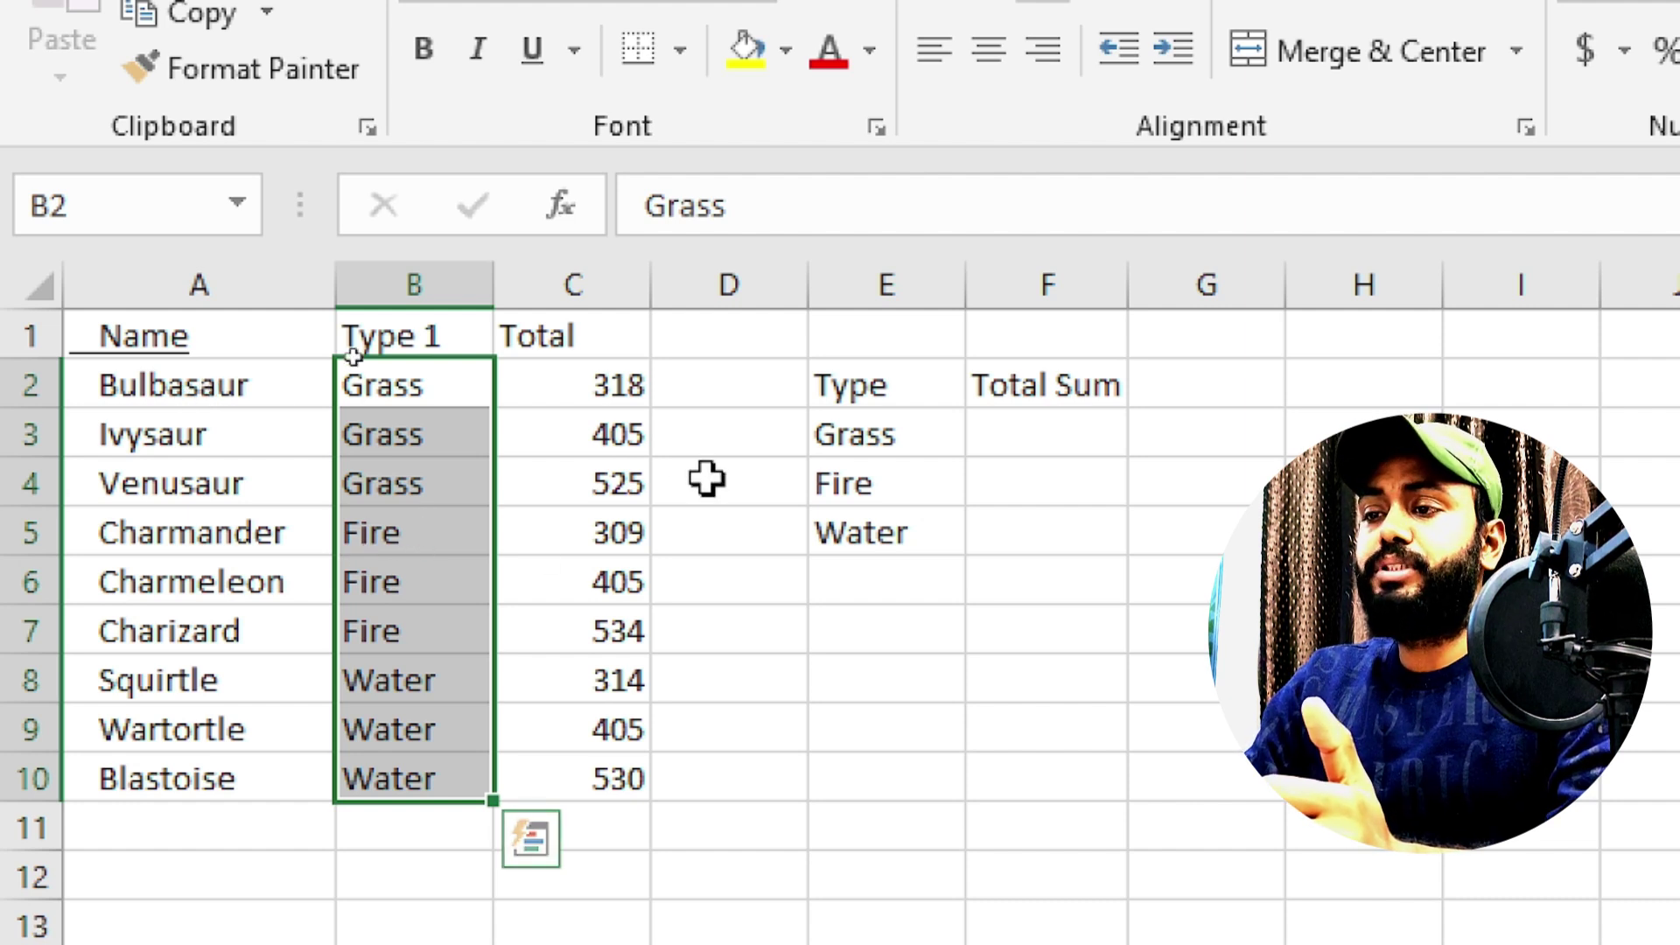
click(585, 380)
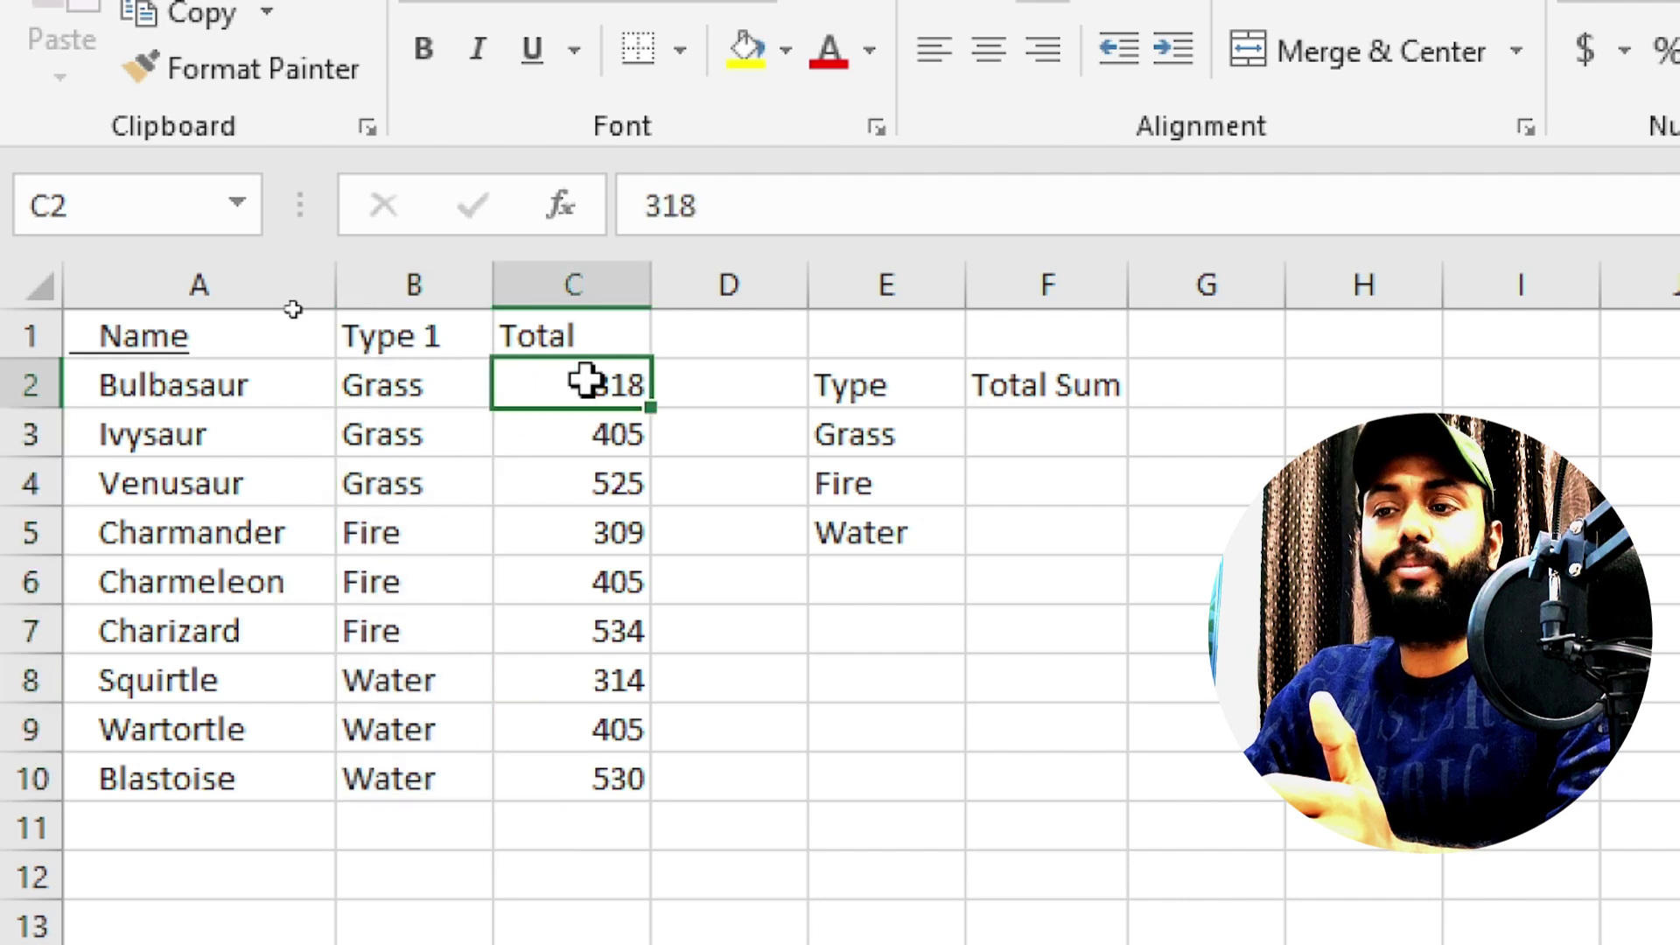
click(435, 373)
click(267, 378)
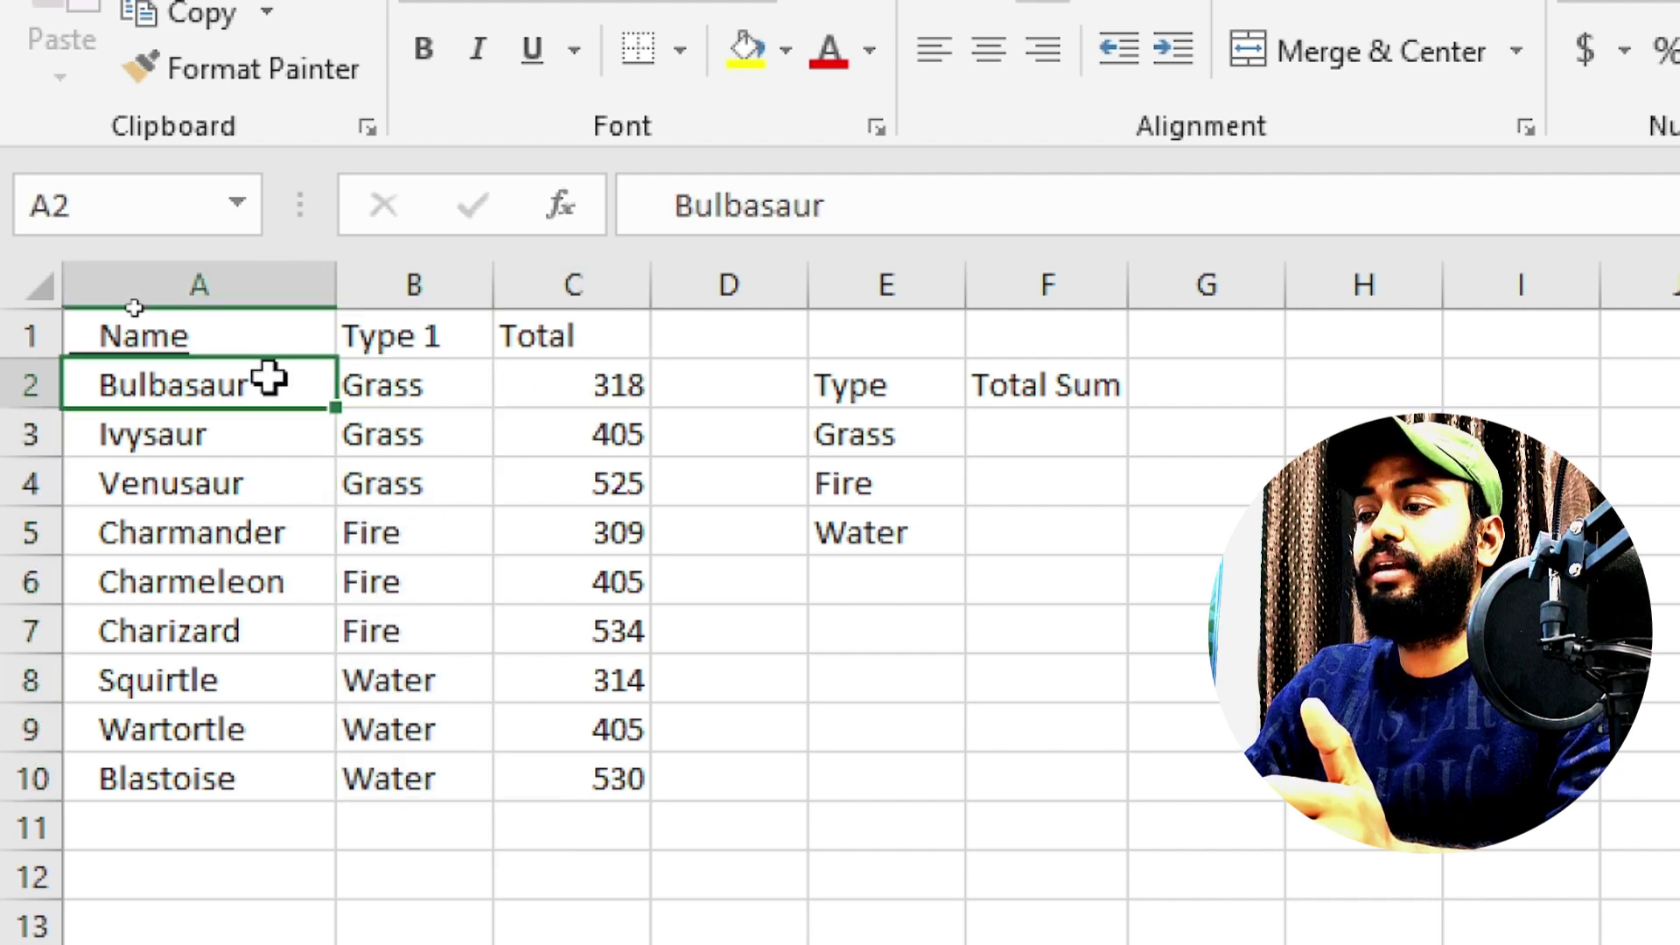
click(1099, 428)
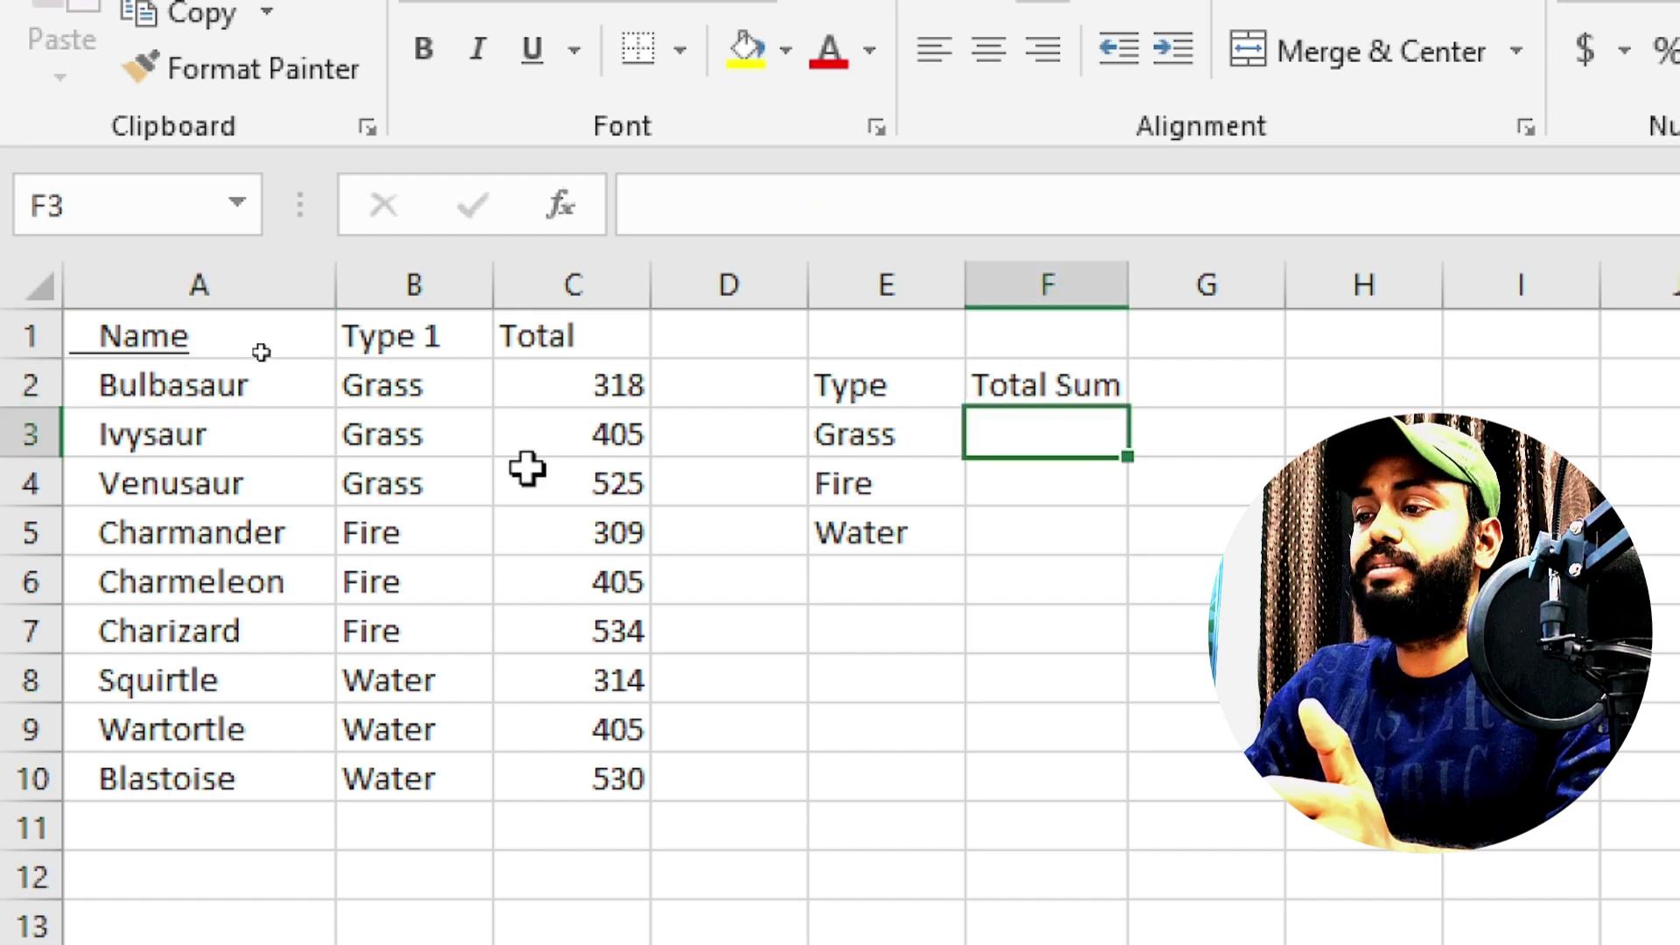
click(533, 382)
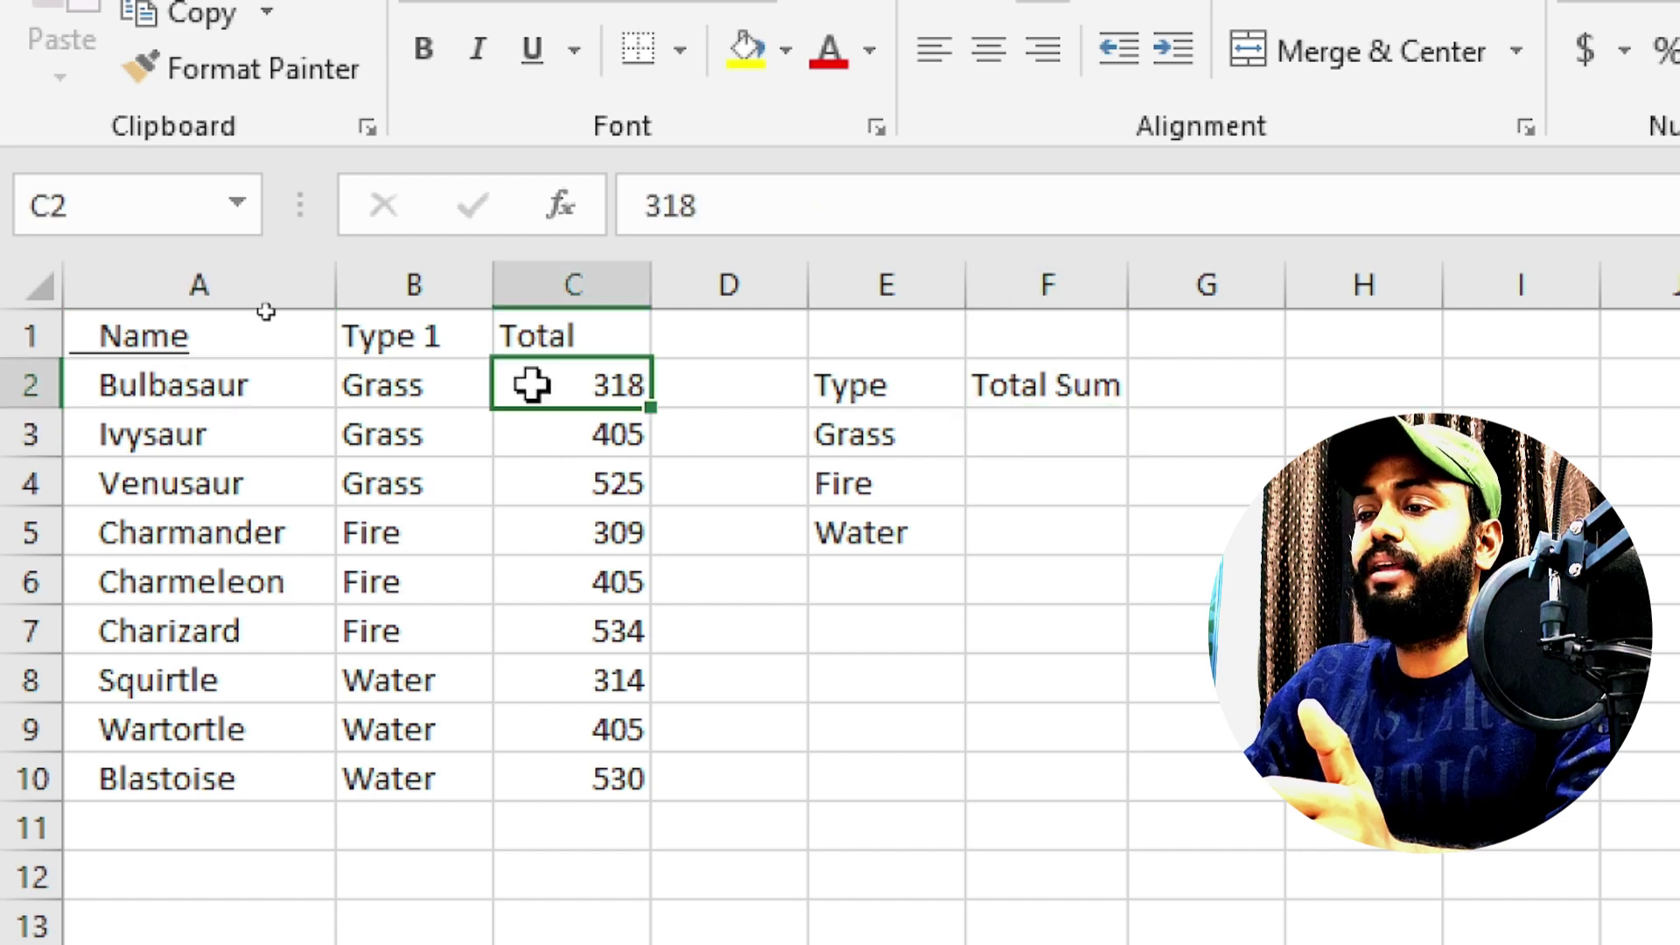
click(1024, 433)
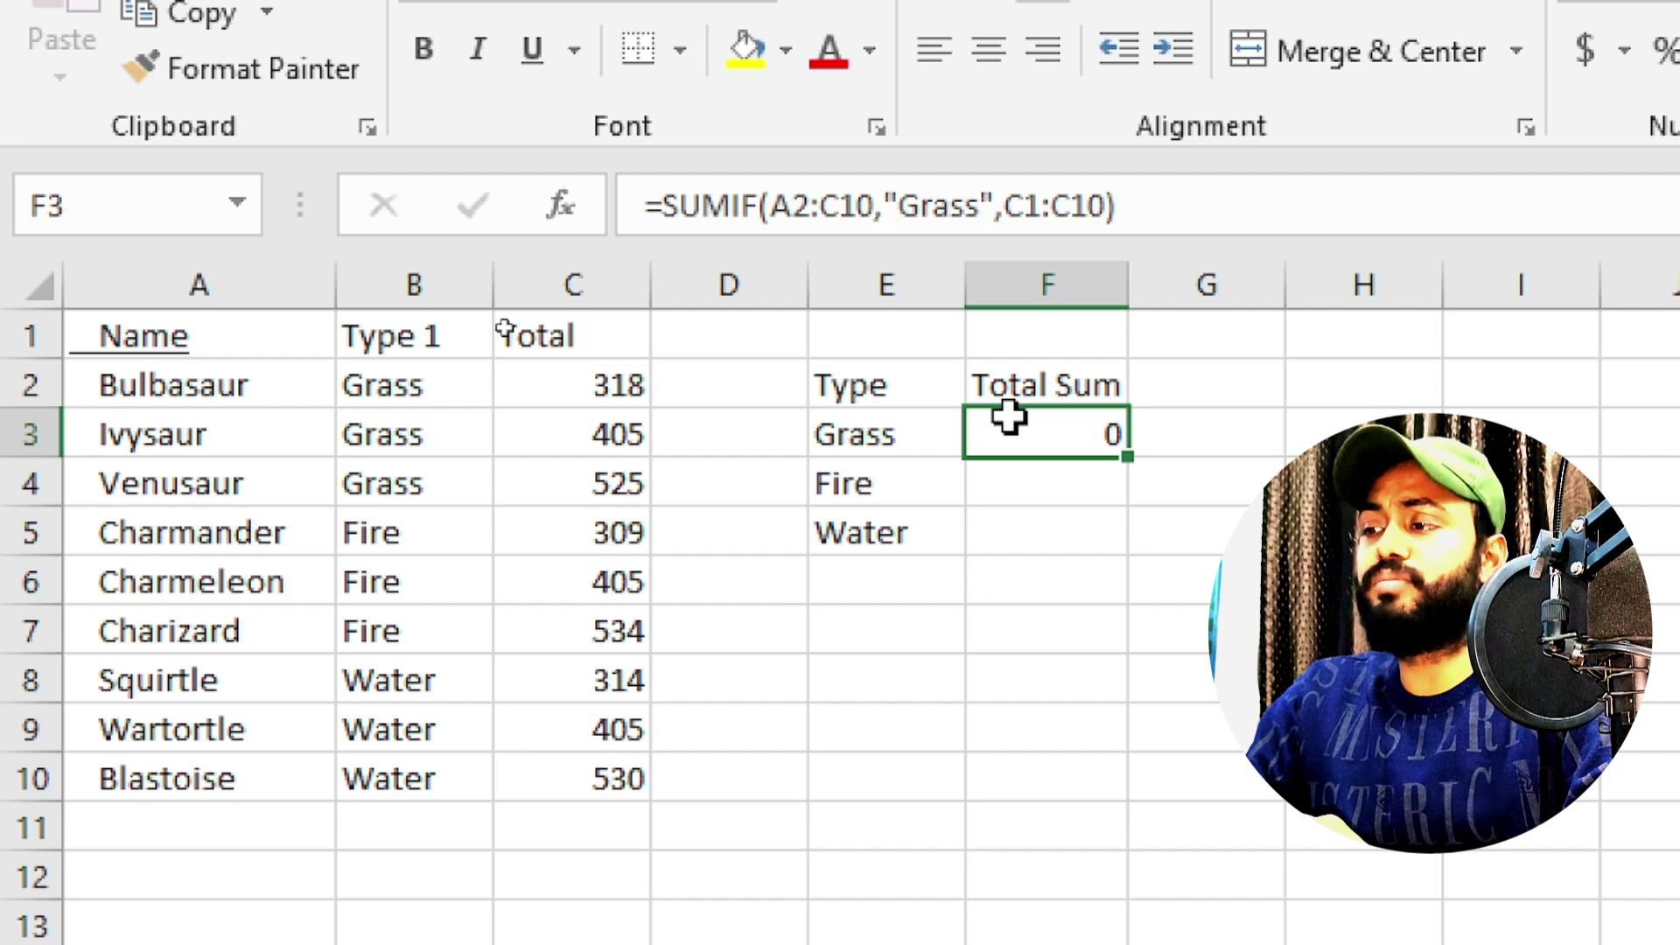
Replace F3 with =SUMIF(B2:B10,"Grass",C2:C10) so the Grass total reads 1248.
key(Delete)
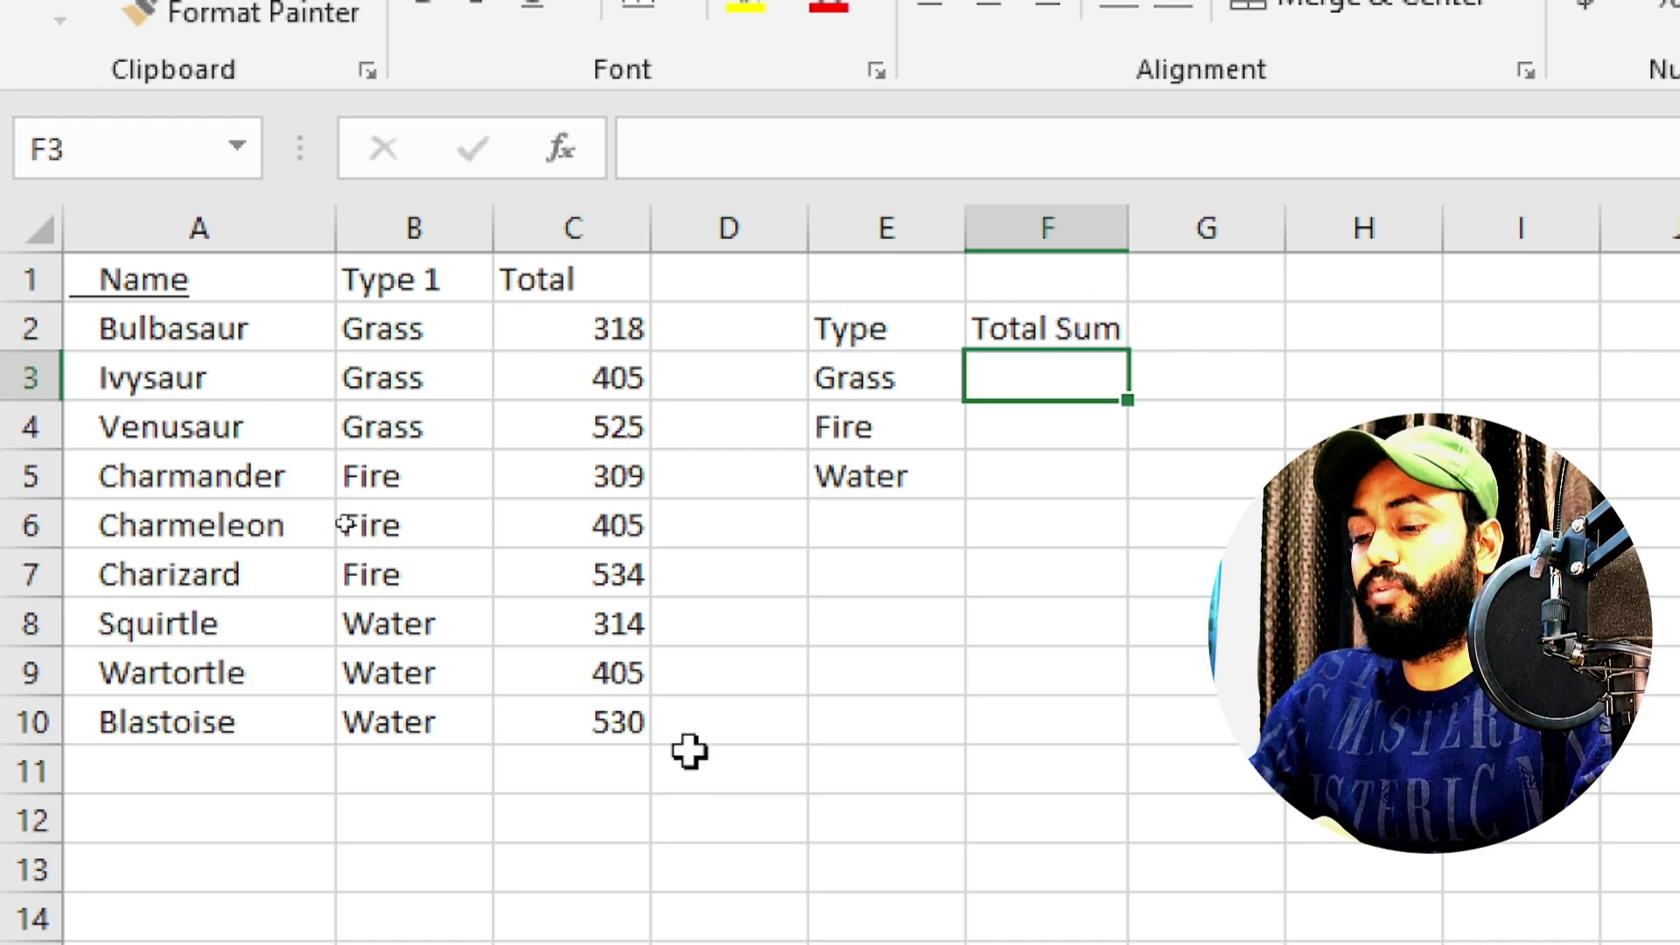
text(=)
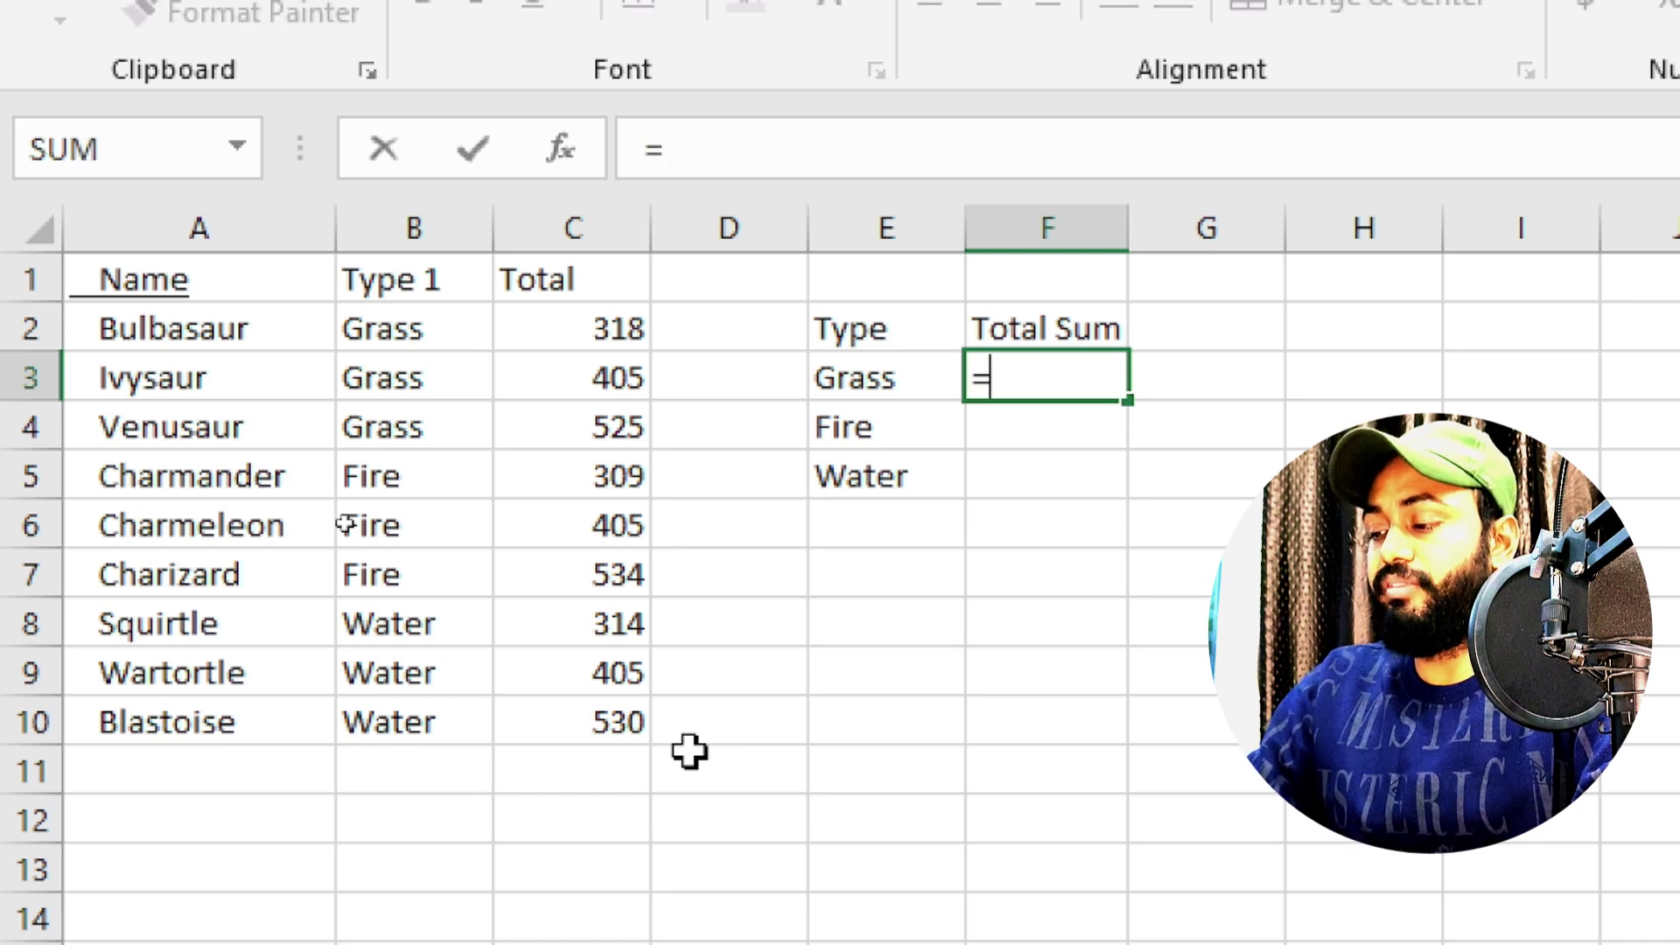
text(sumif)
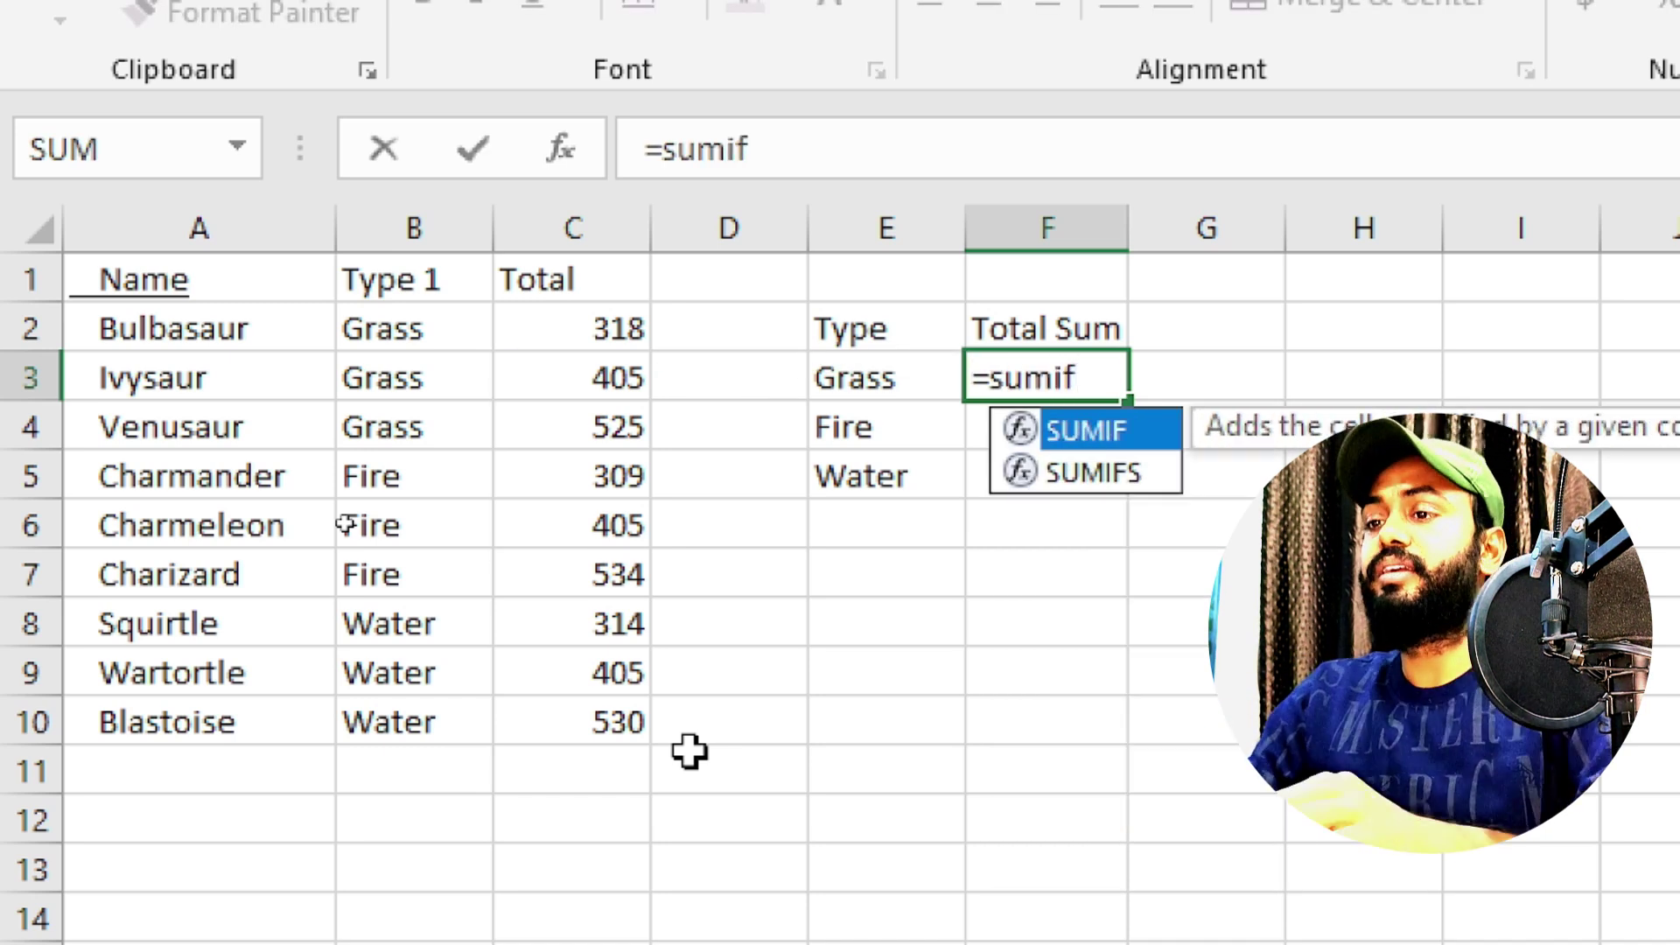
text(()
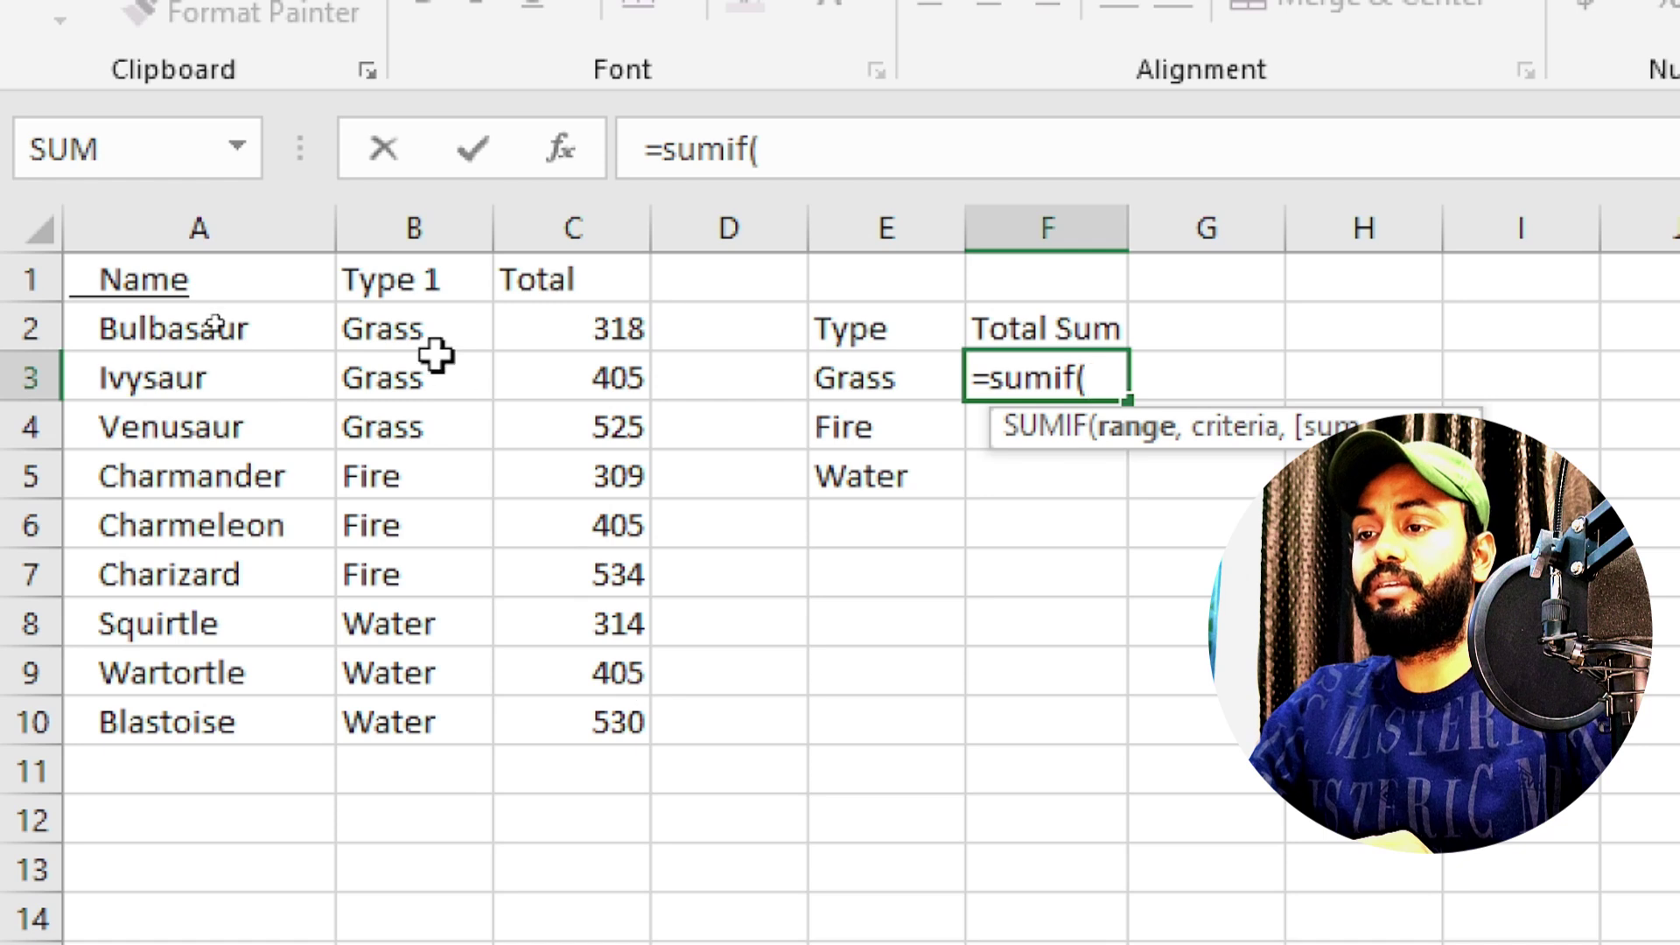
drag(394, 331, 445, 733)
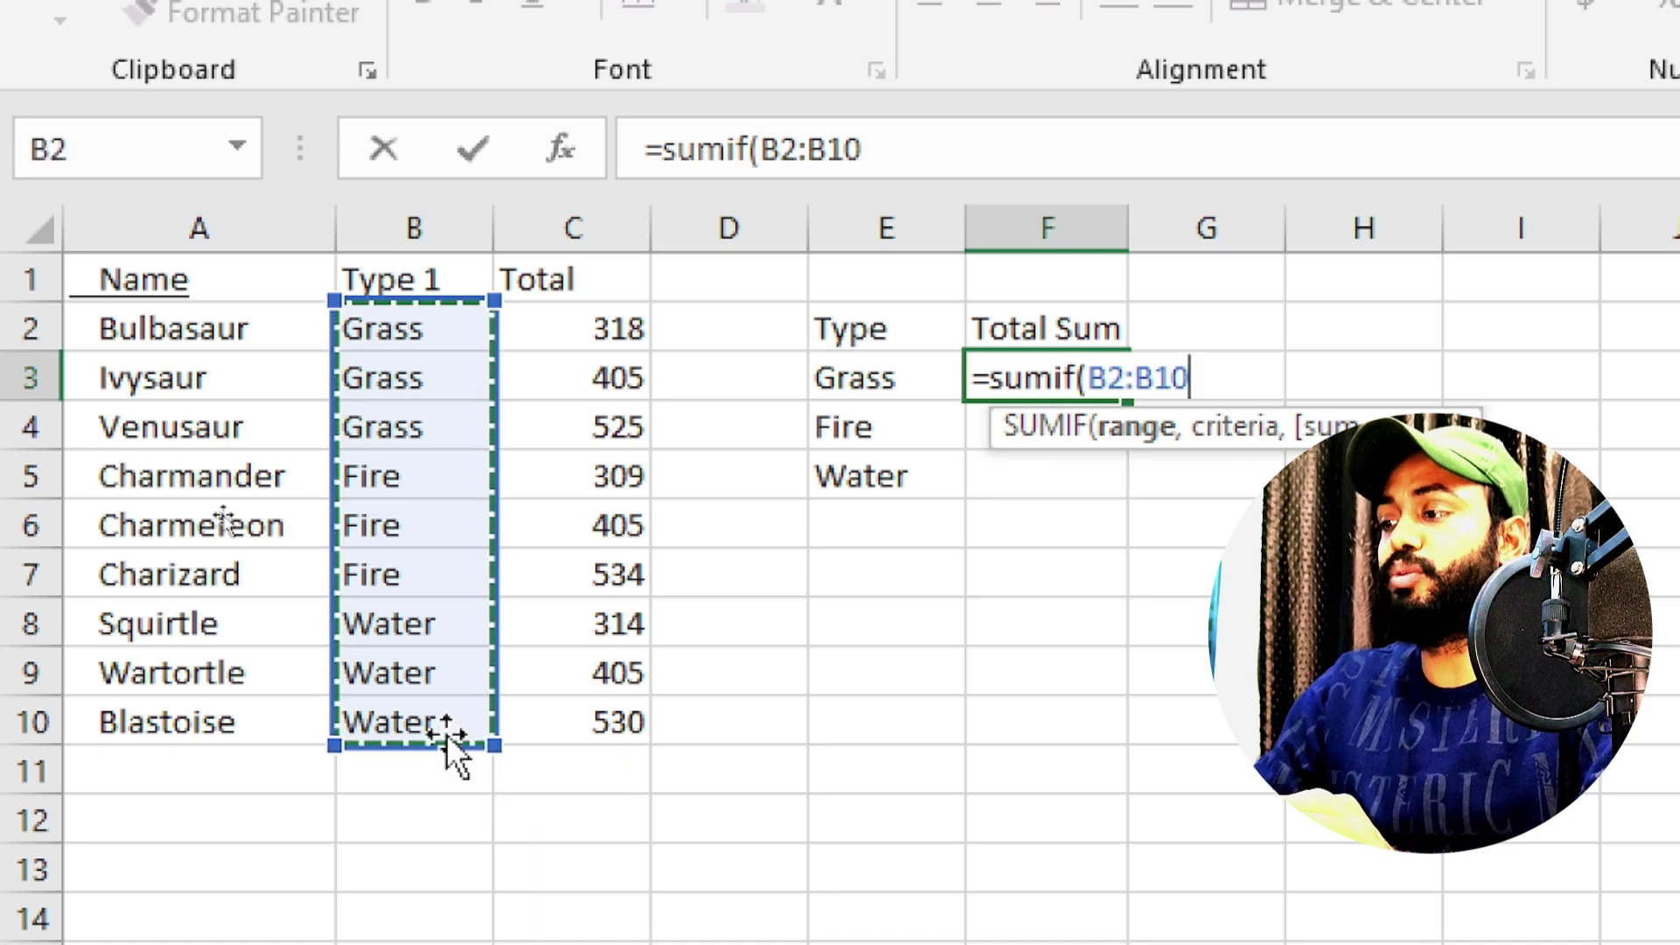
text(,"Gra)
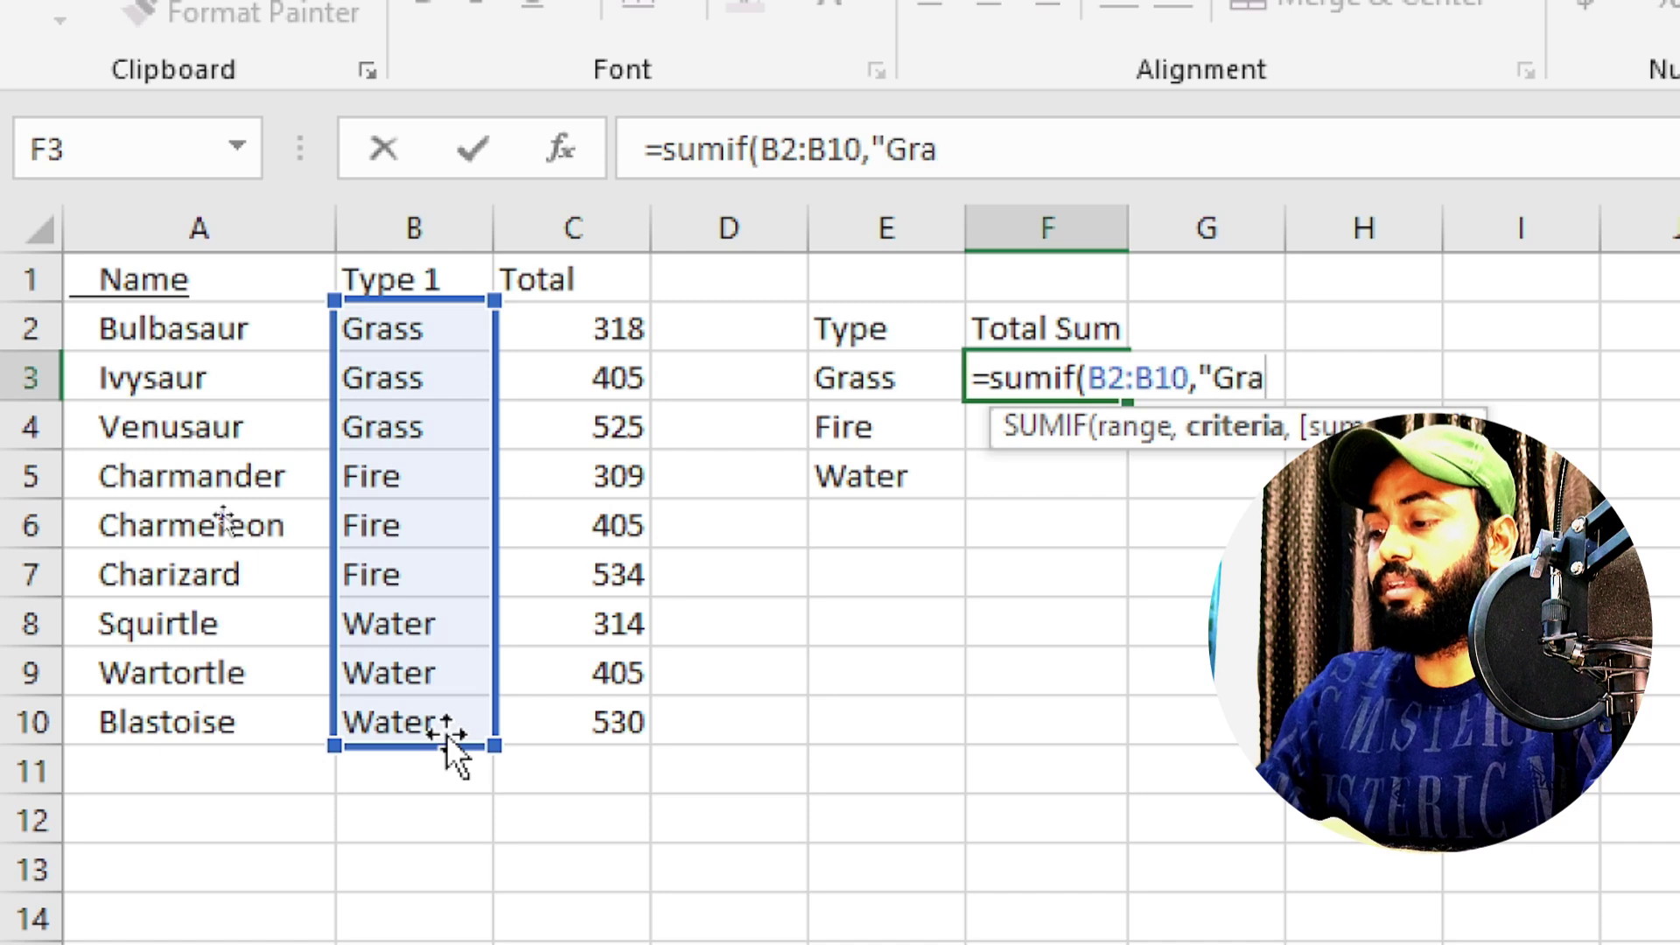
text(ss",)
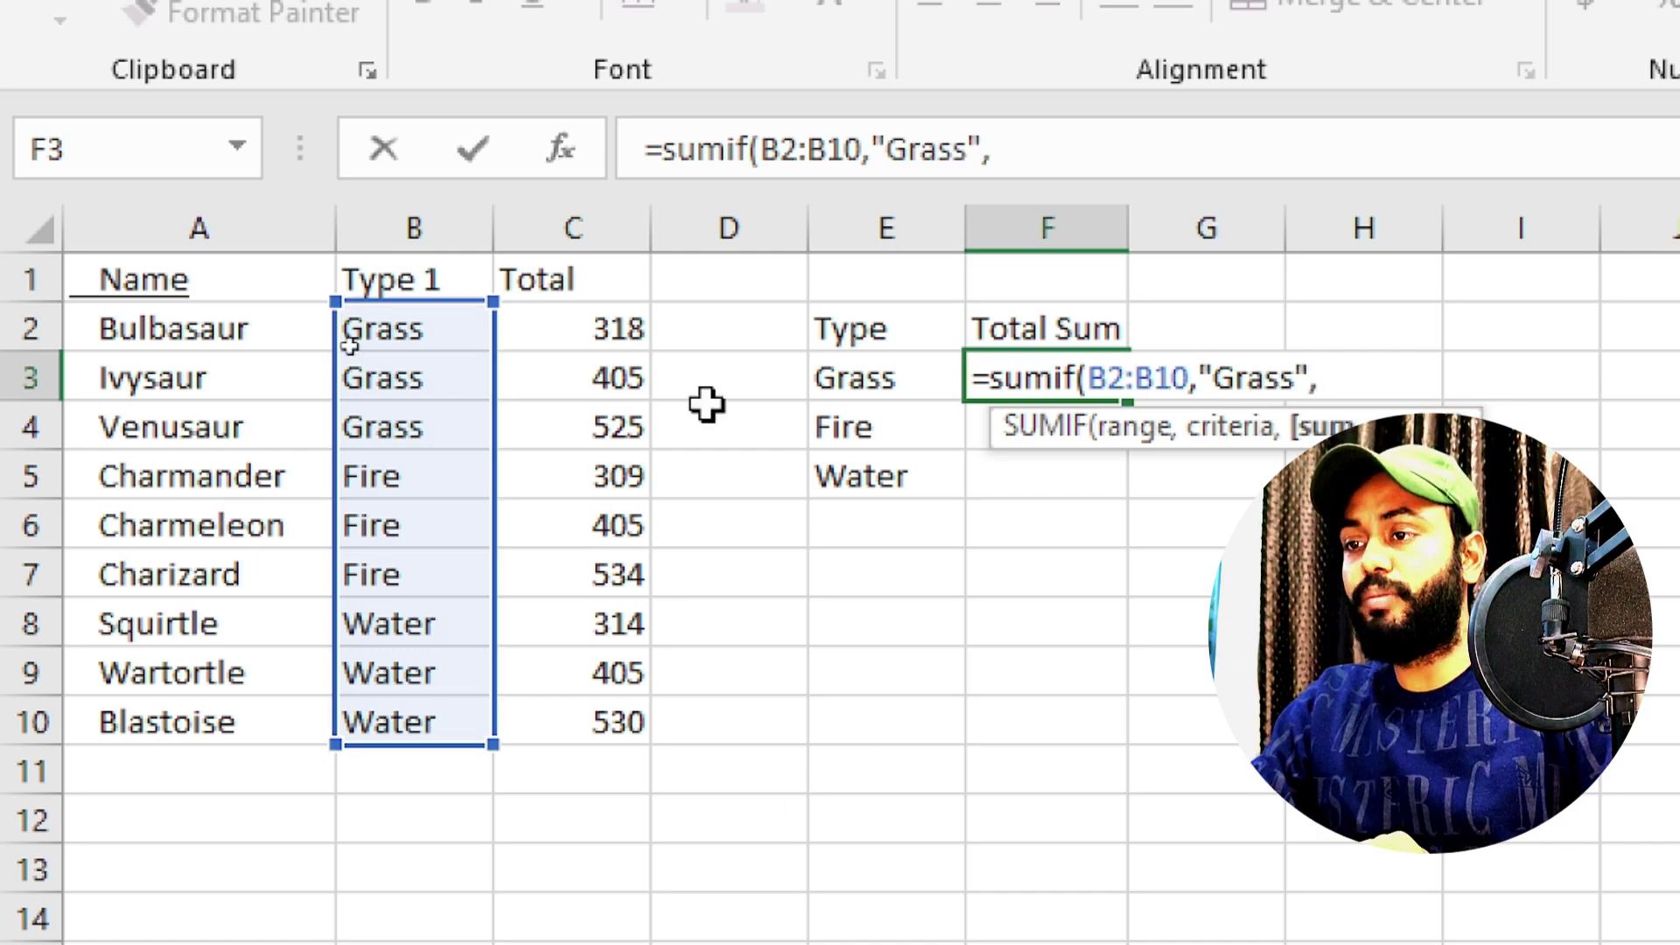
drag(600, 328, 596, 731)
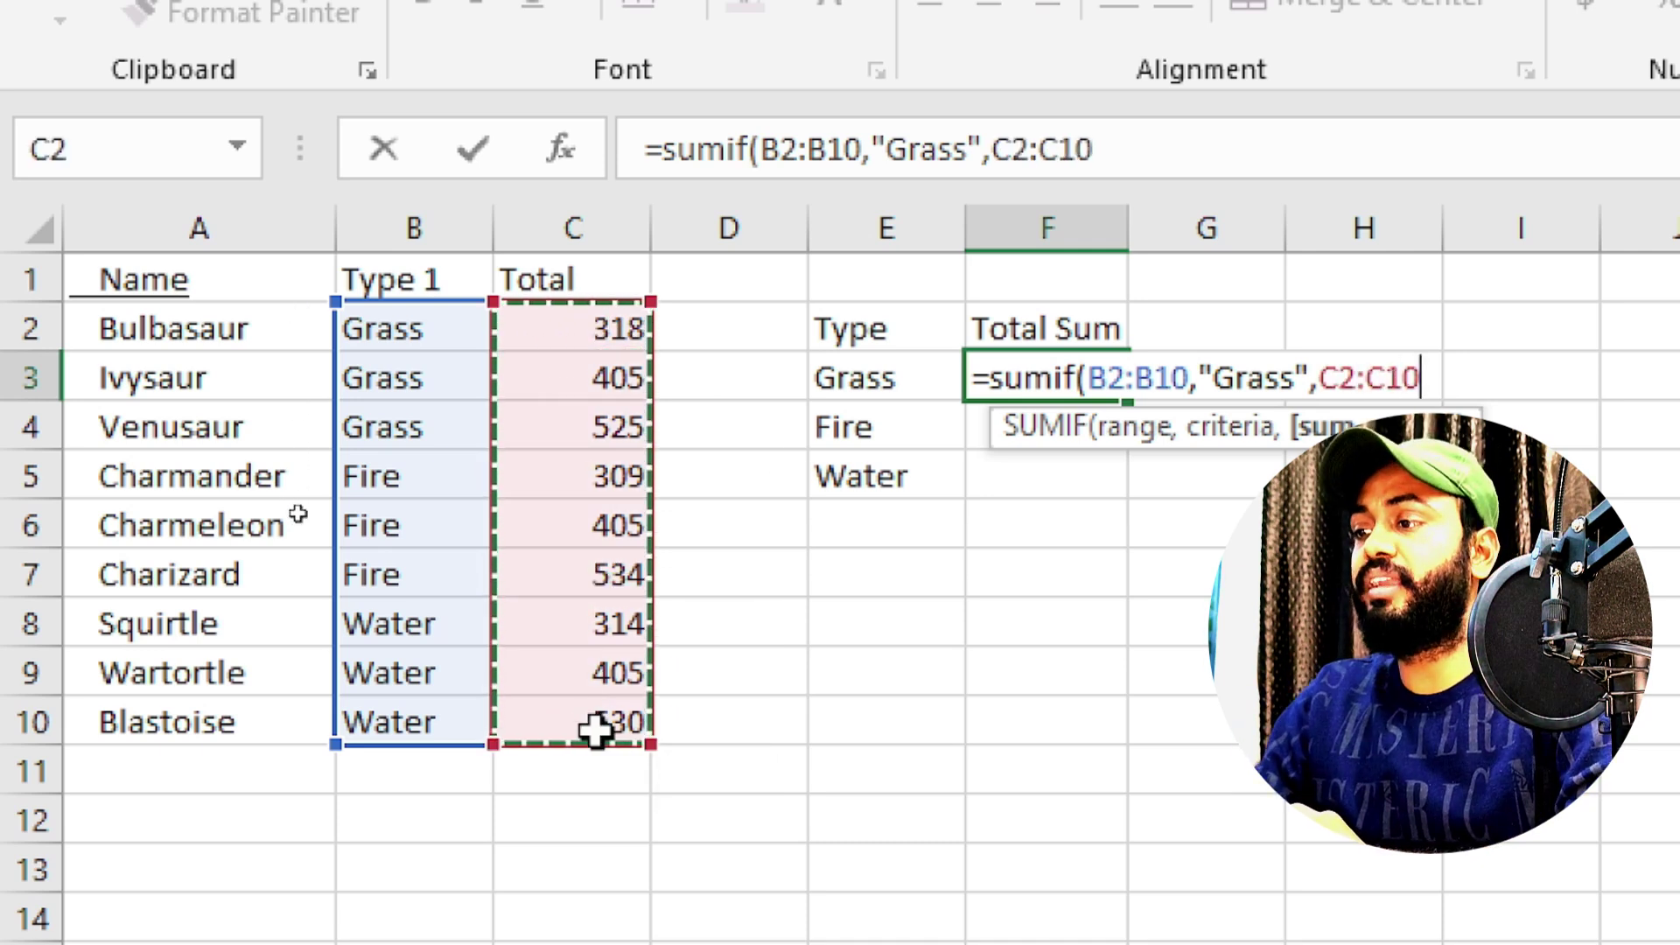
text())
key(Return)
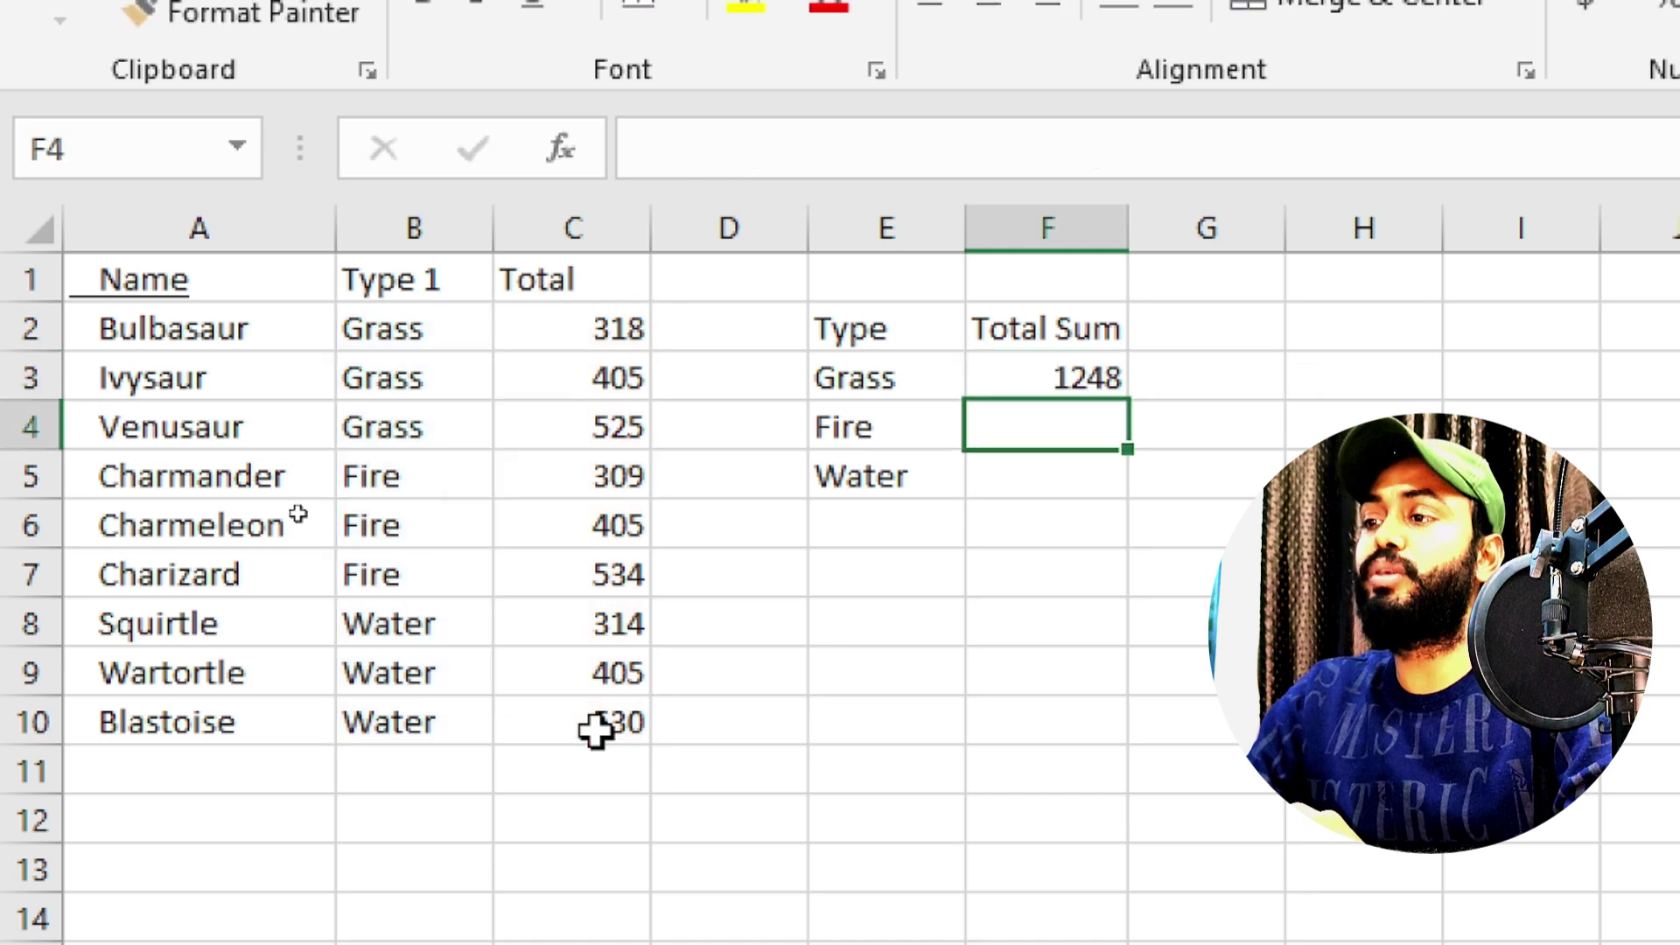
key(Up)
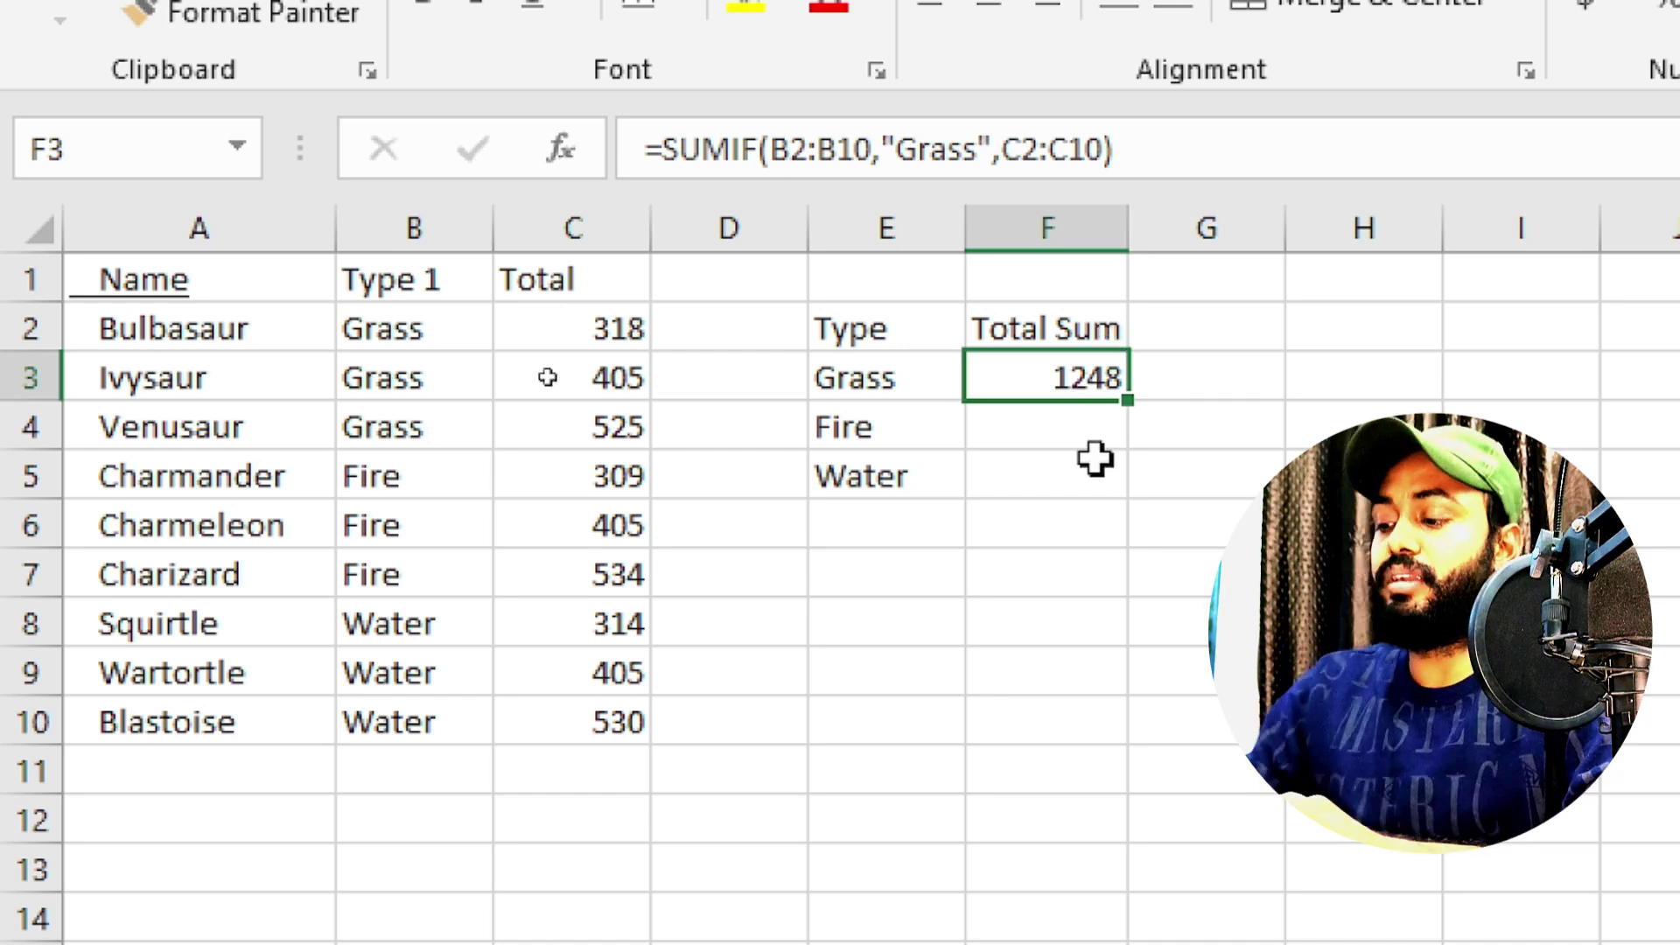
click(1059, 427)
Enter =SUMIF(B2:B10,"Fire",C2:C10) in F4 so the Fire total shows 1248.
text(=)
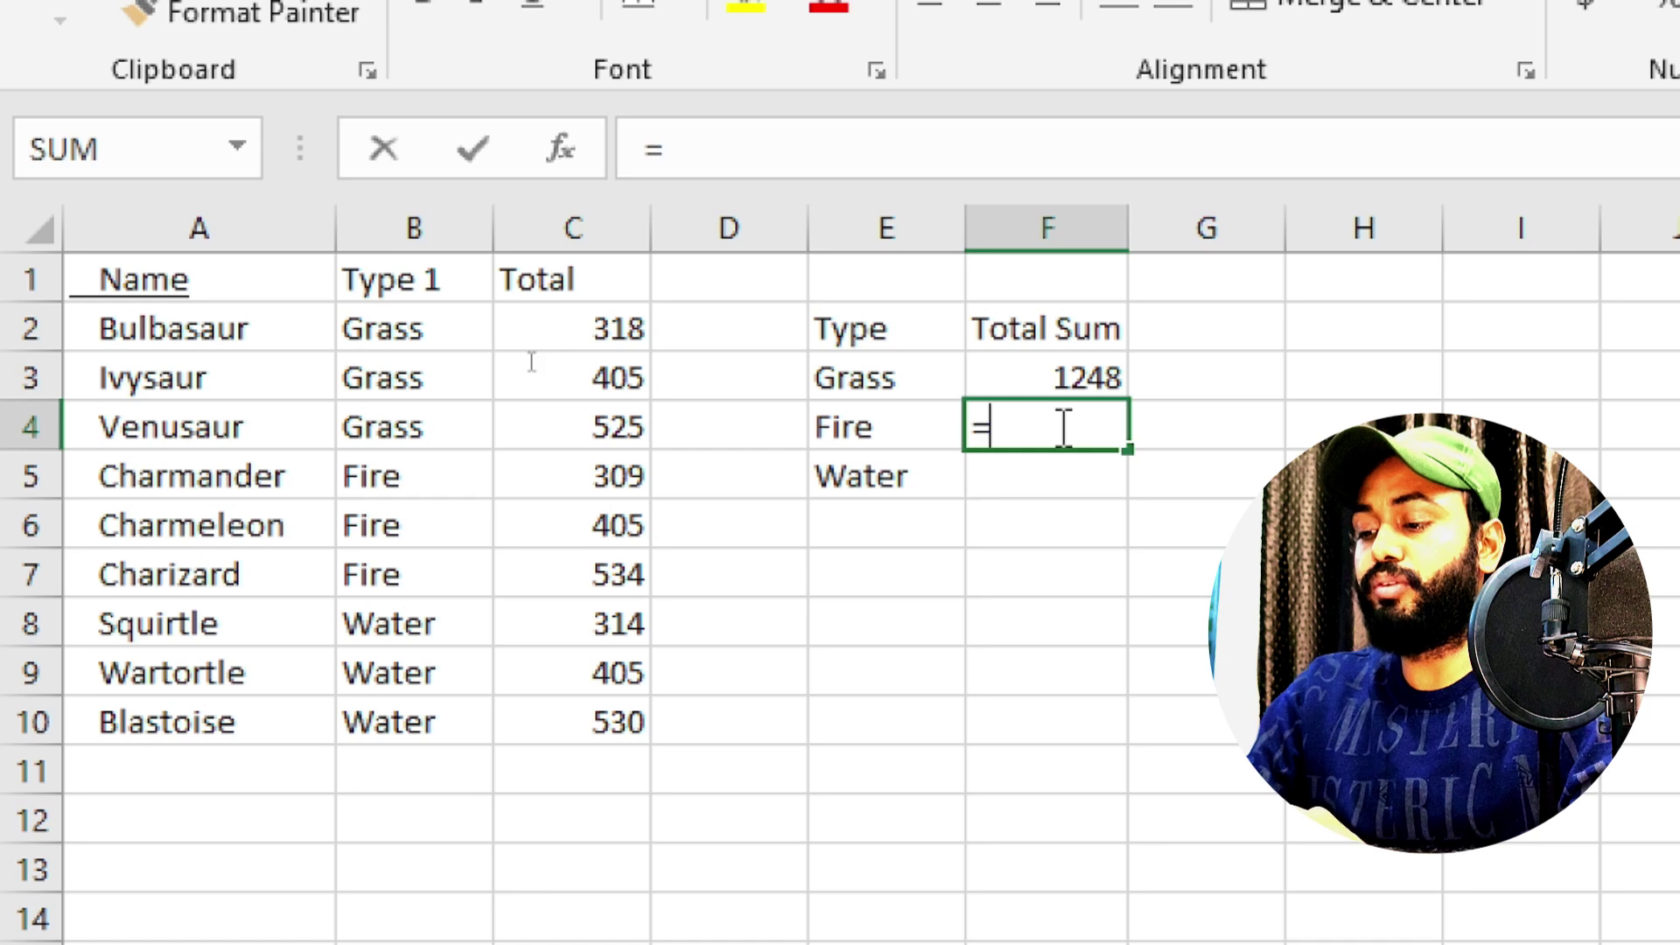
text(s)
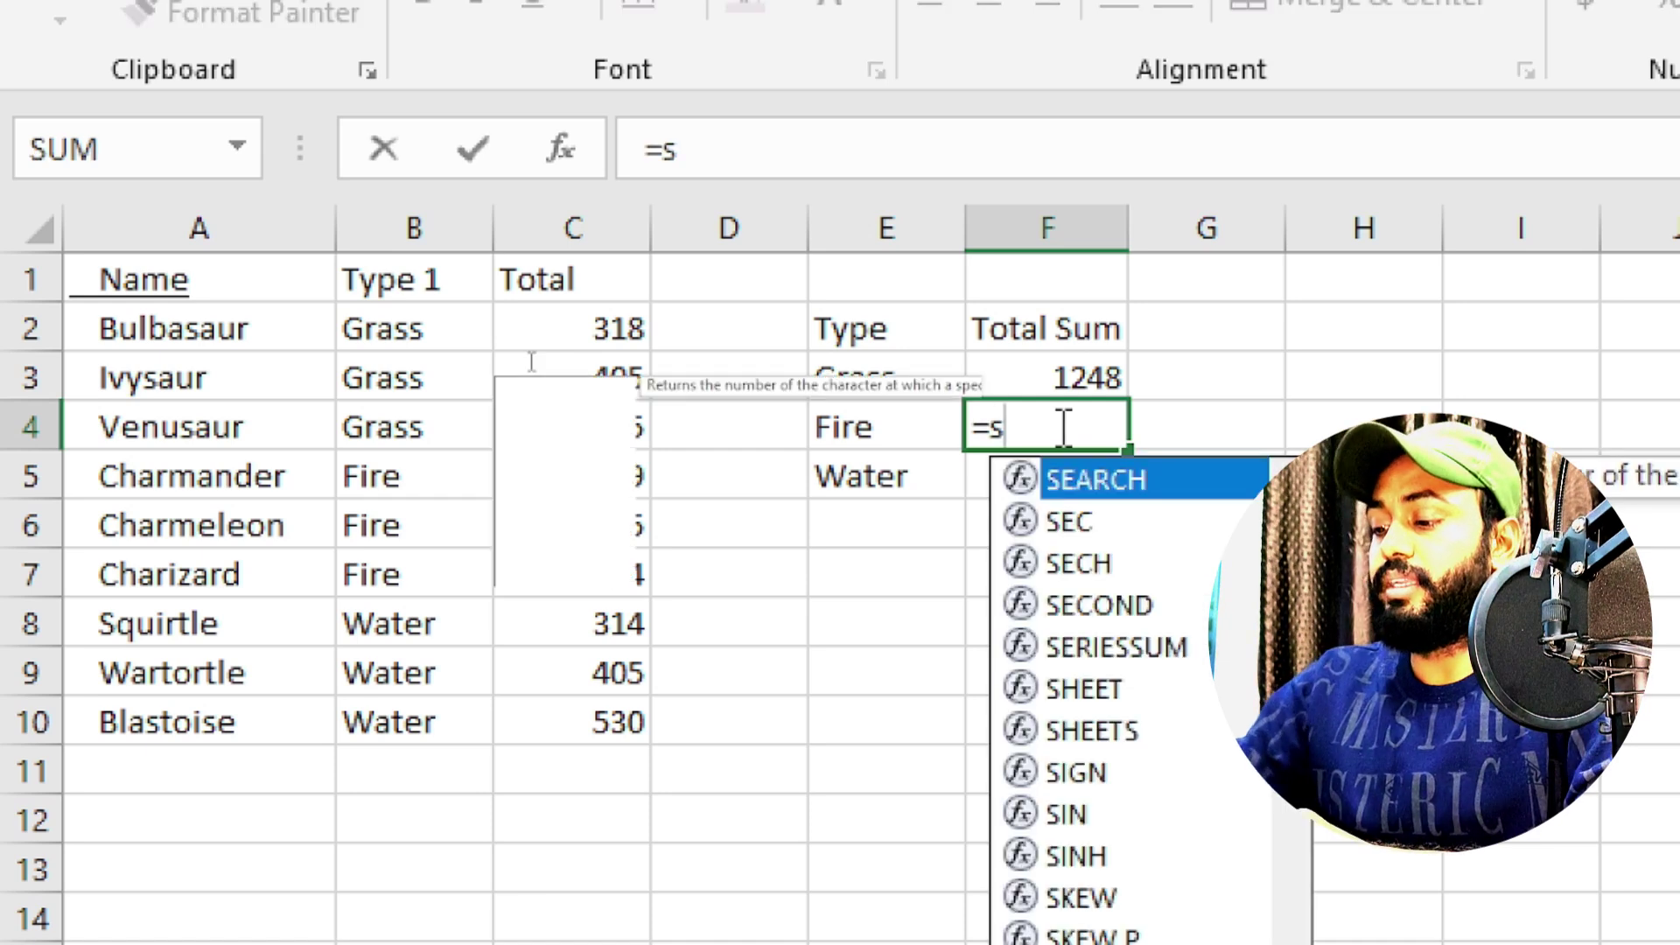
text(umif)
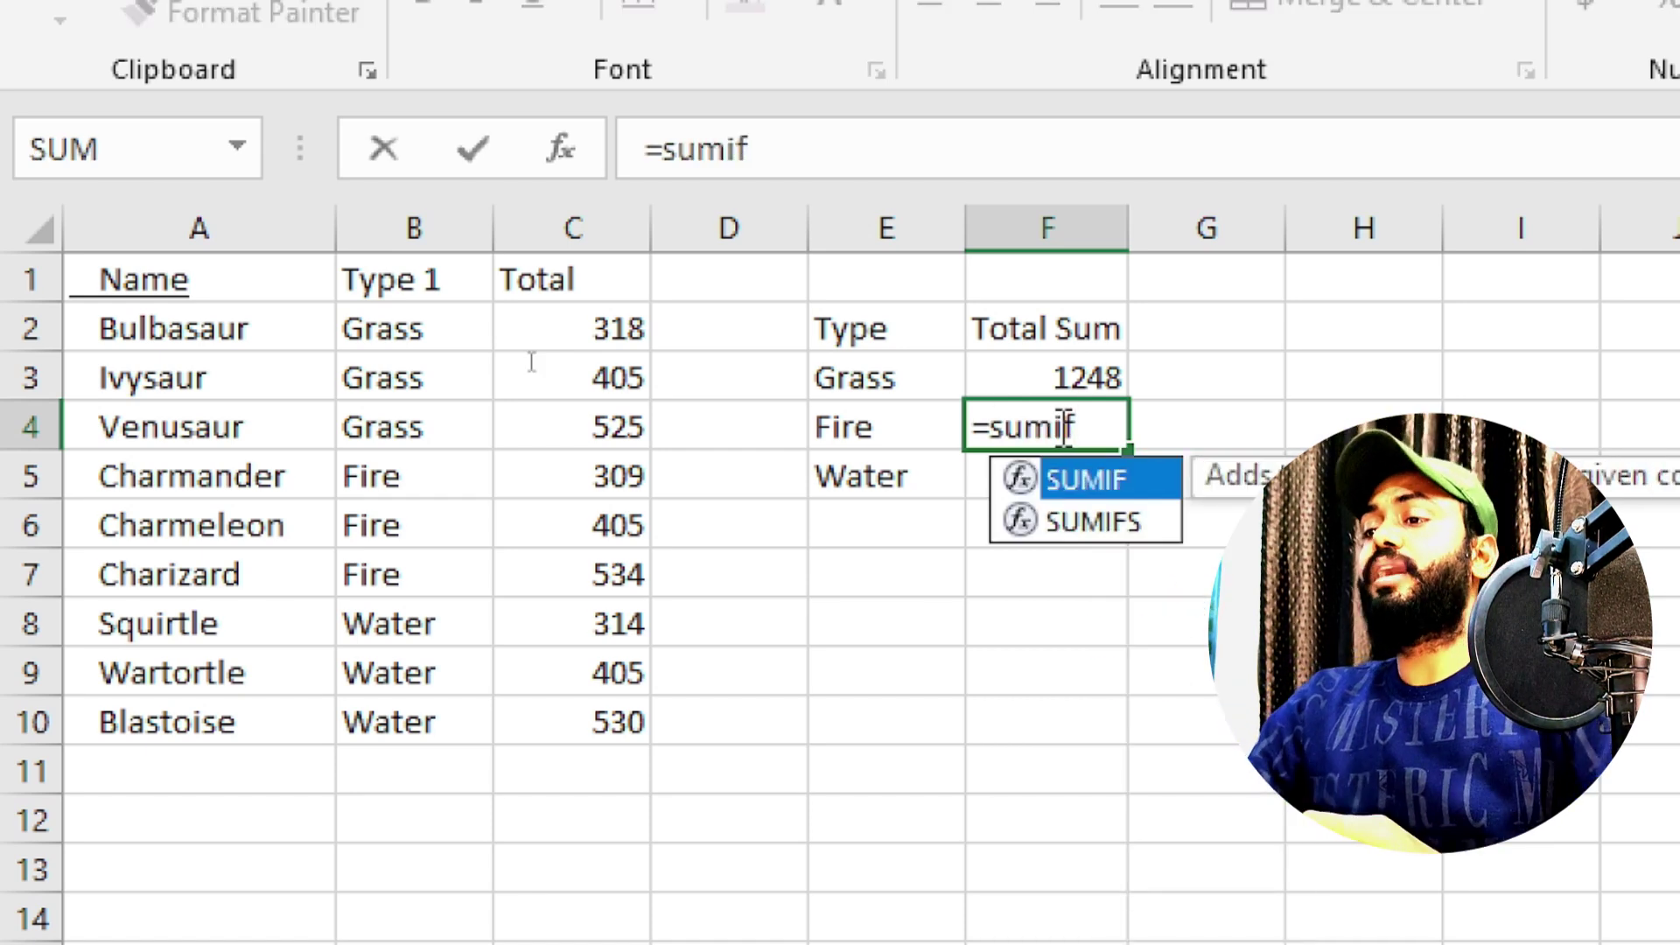
text(()
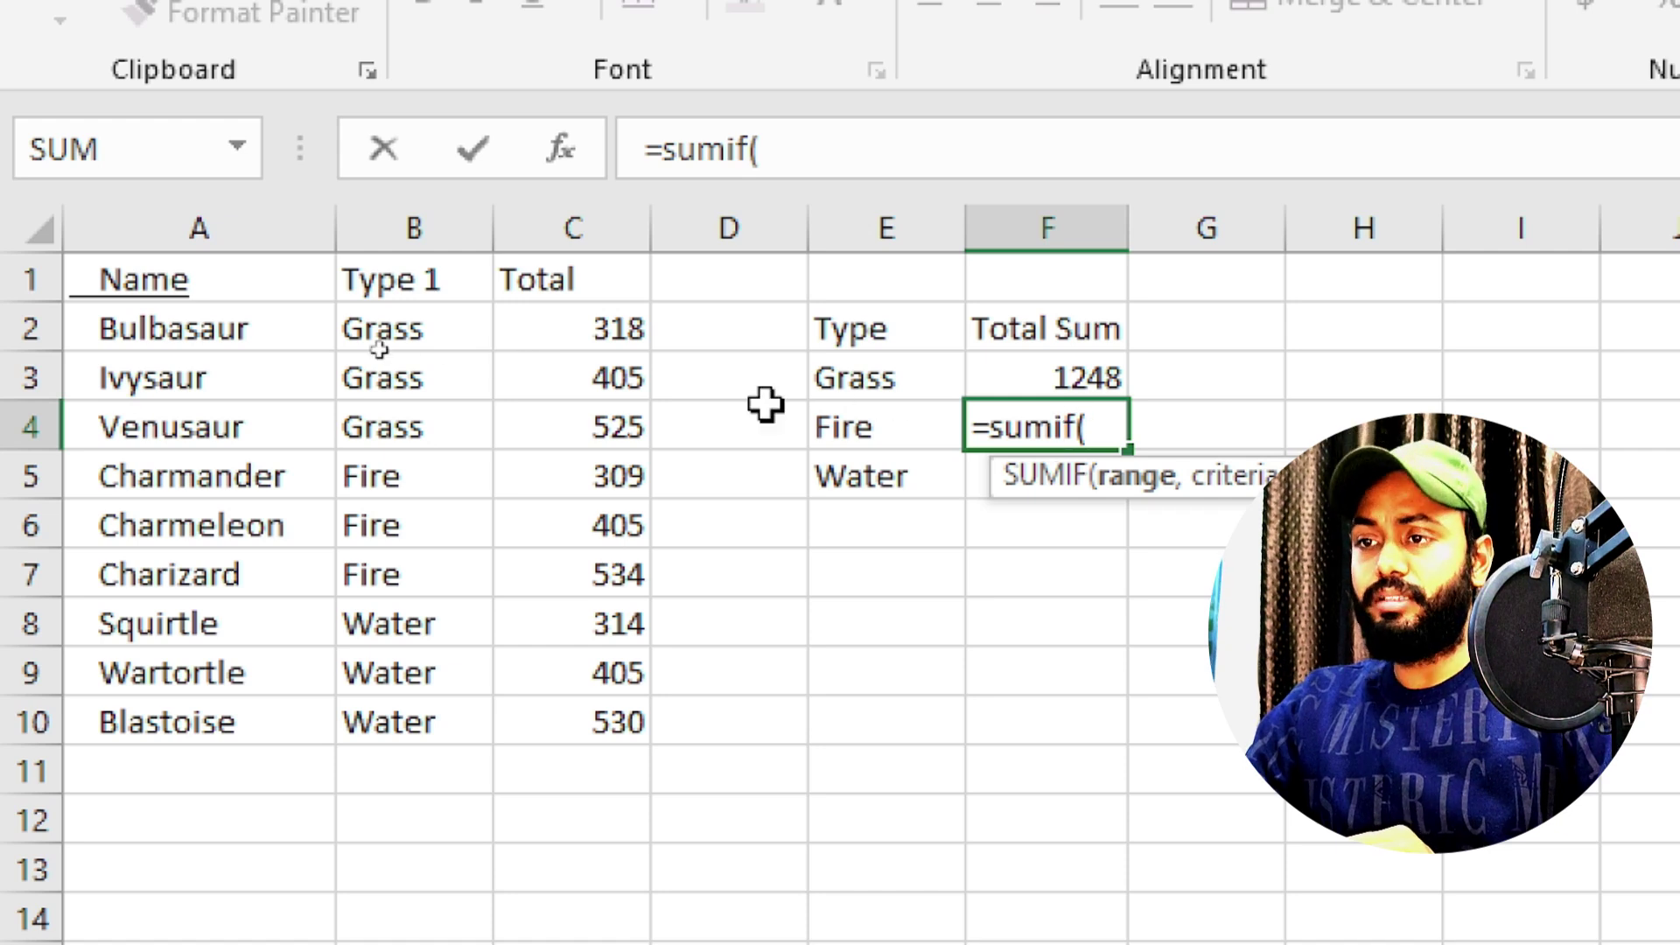
drag(402, 328, 433, 710)
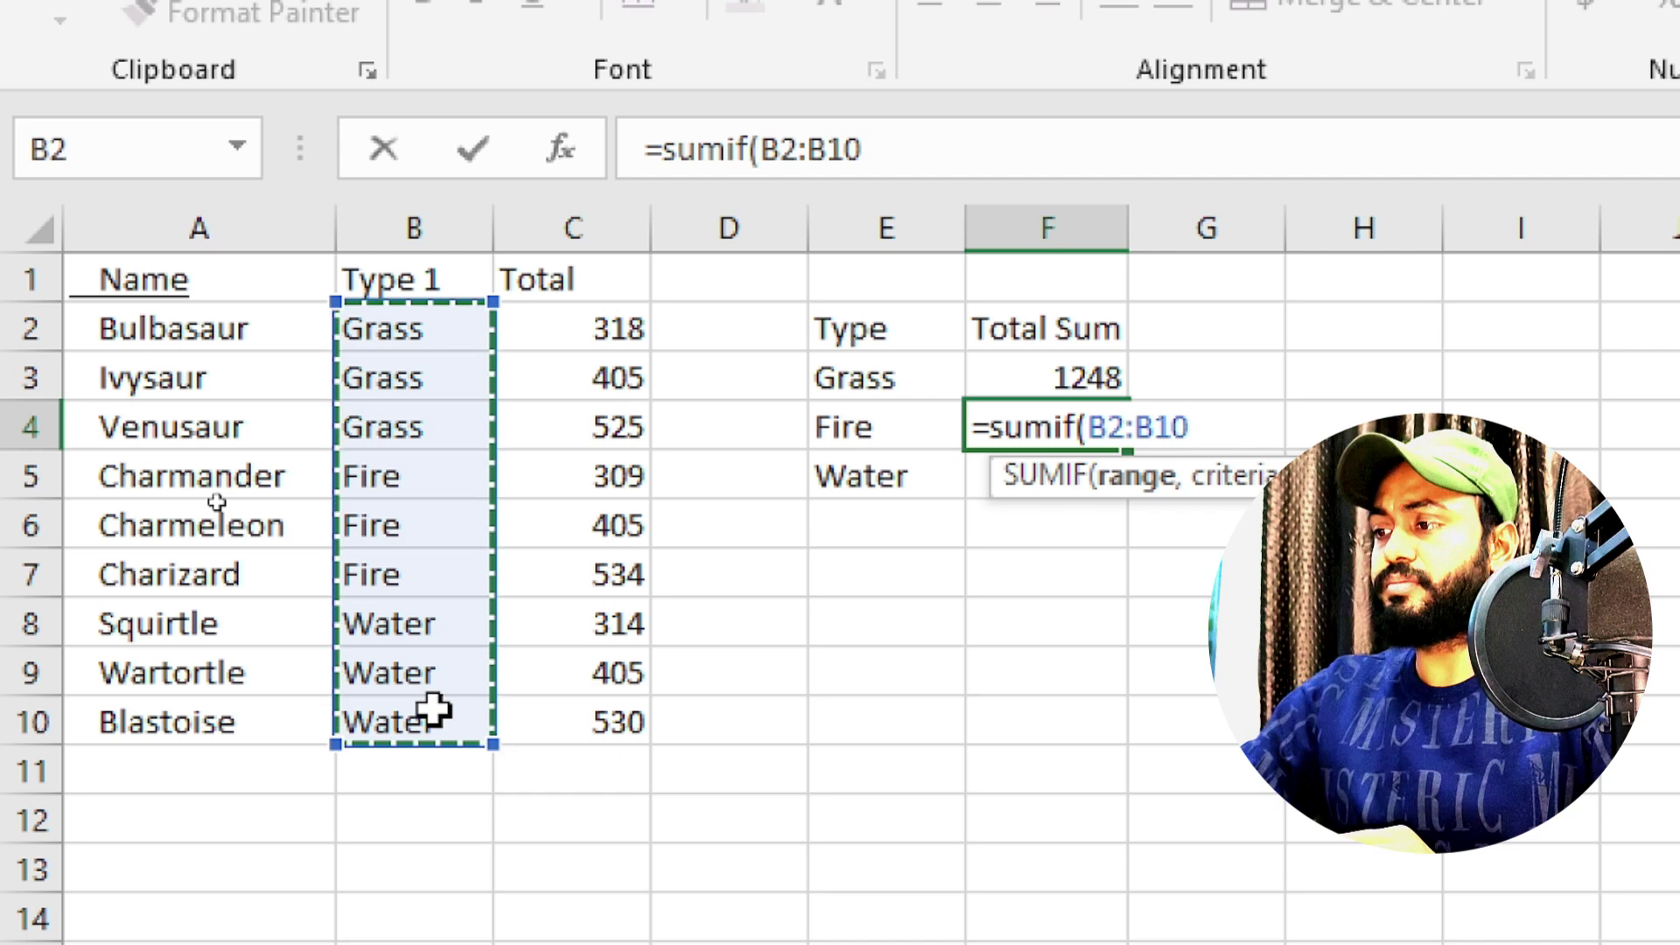
text(,")
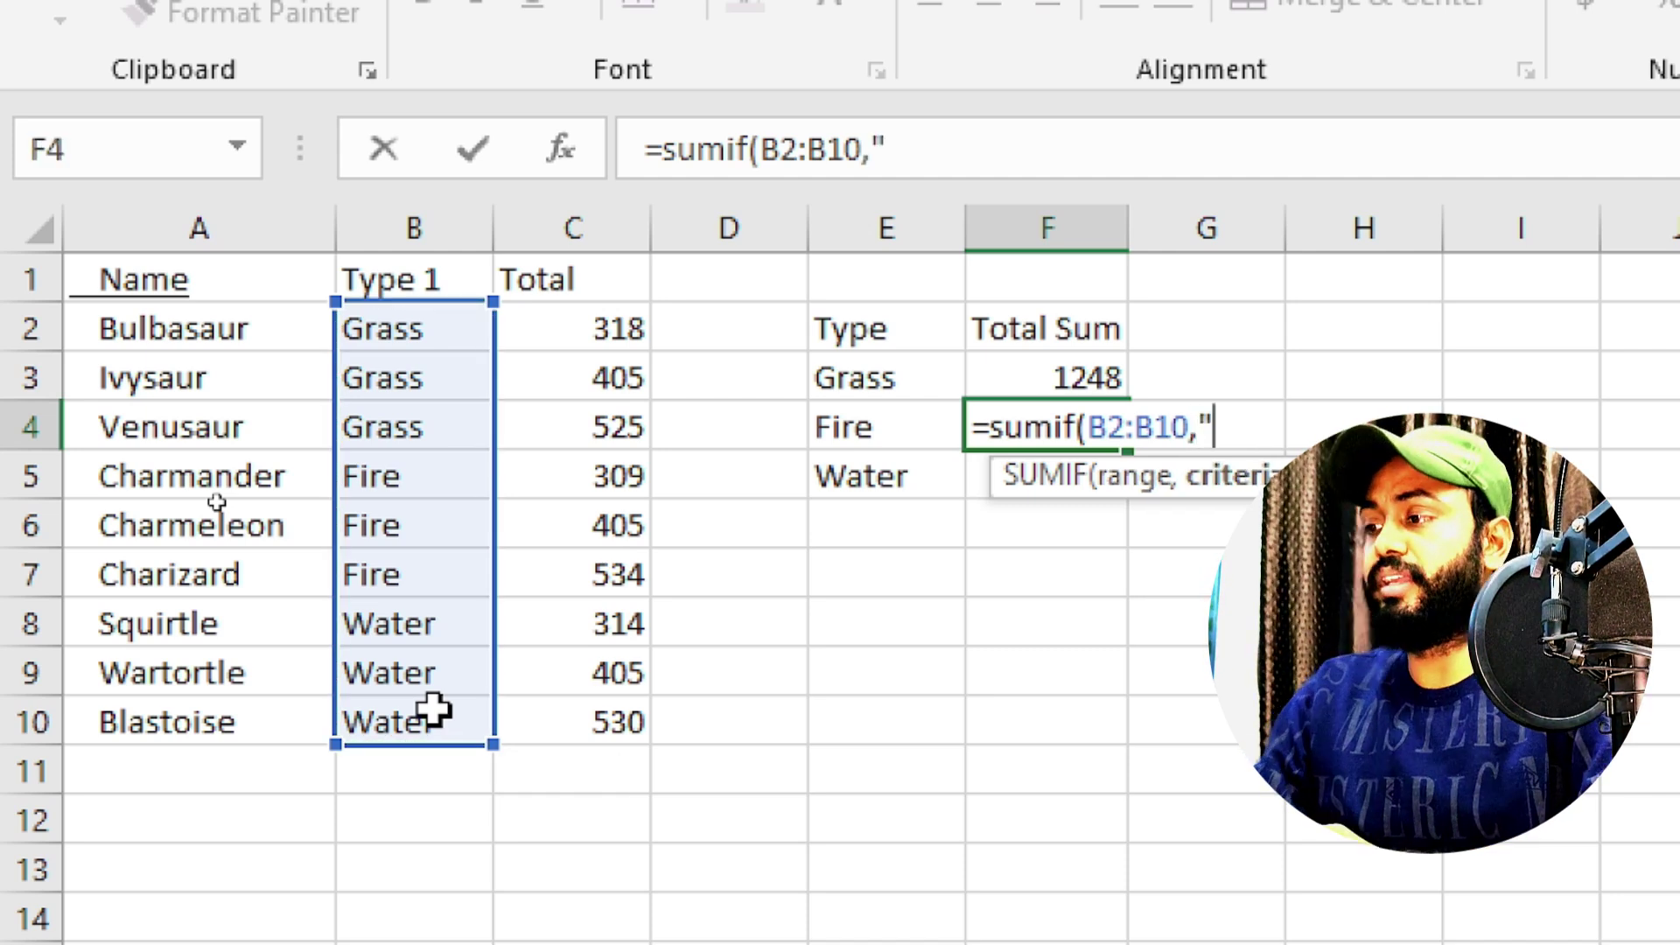
text(Fire)
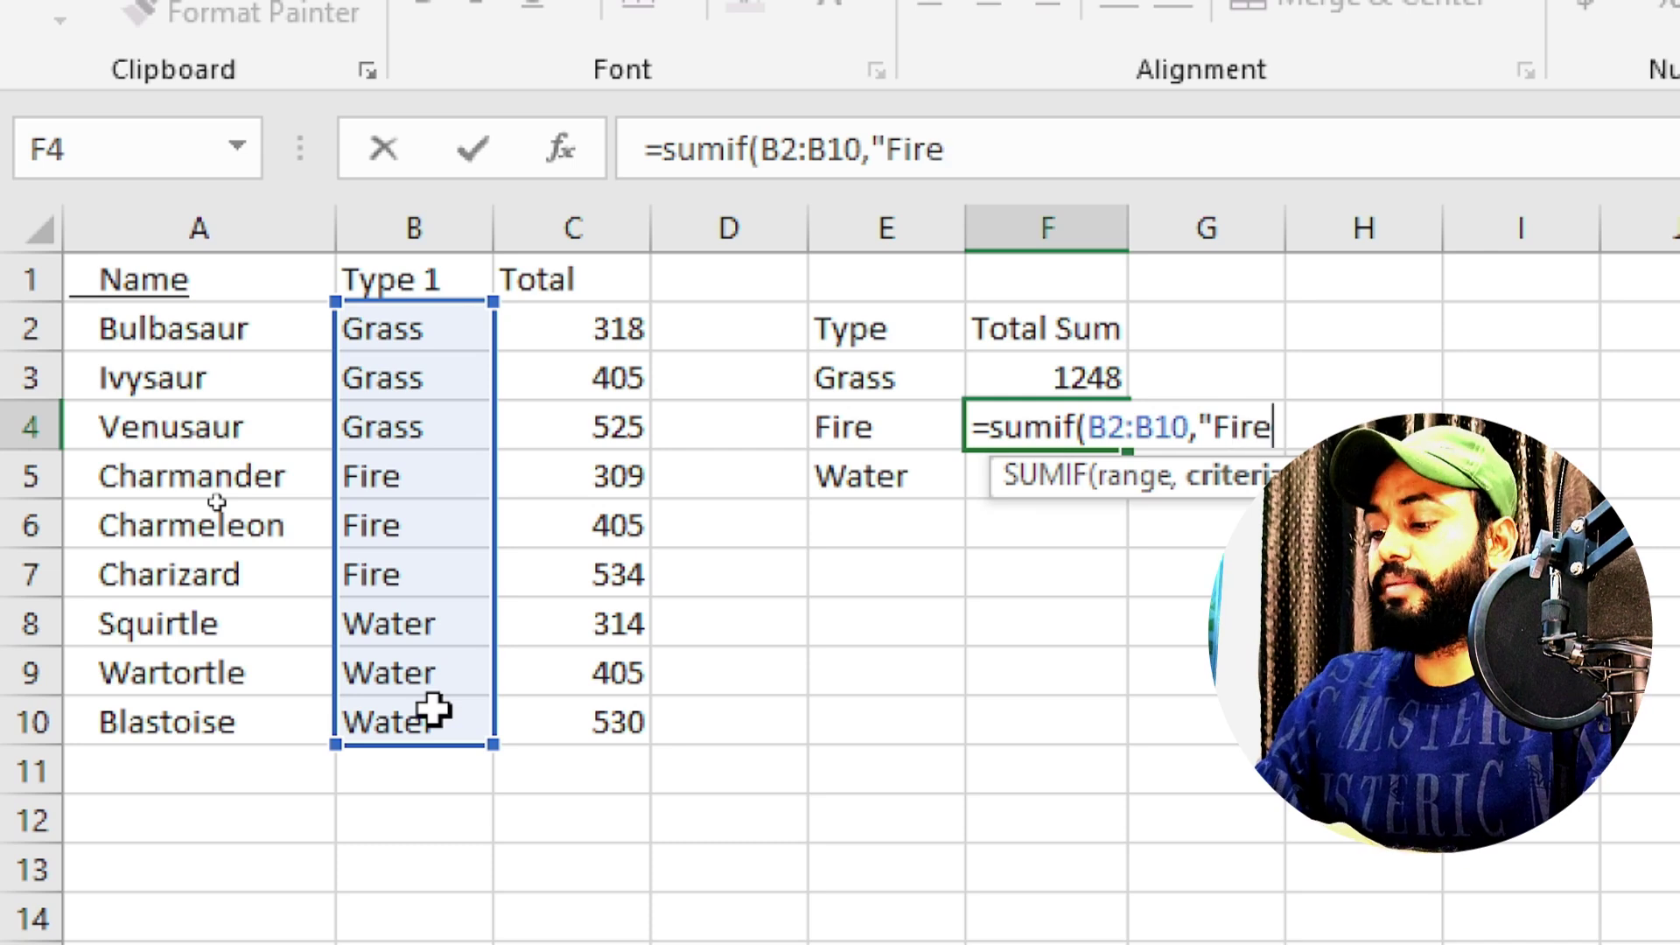
text(")
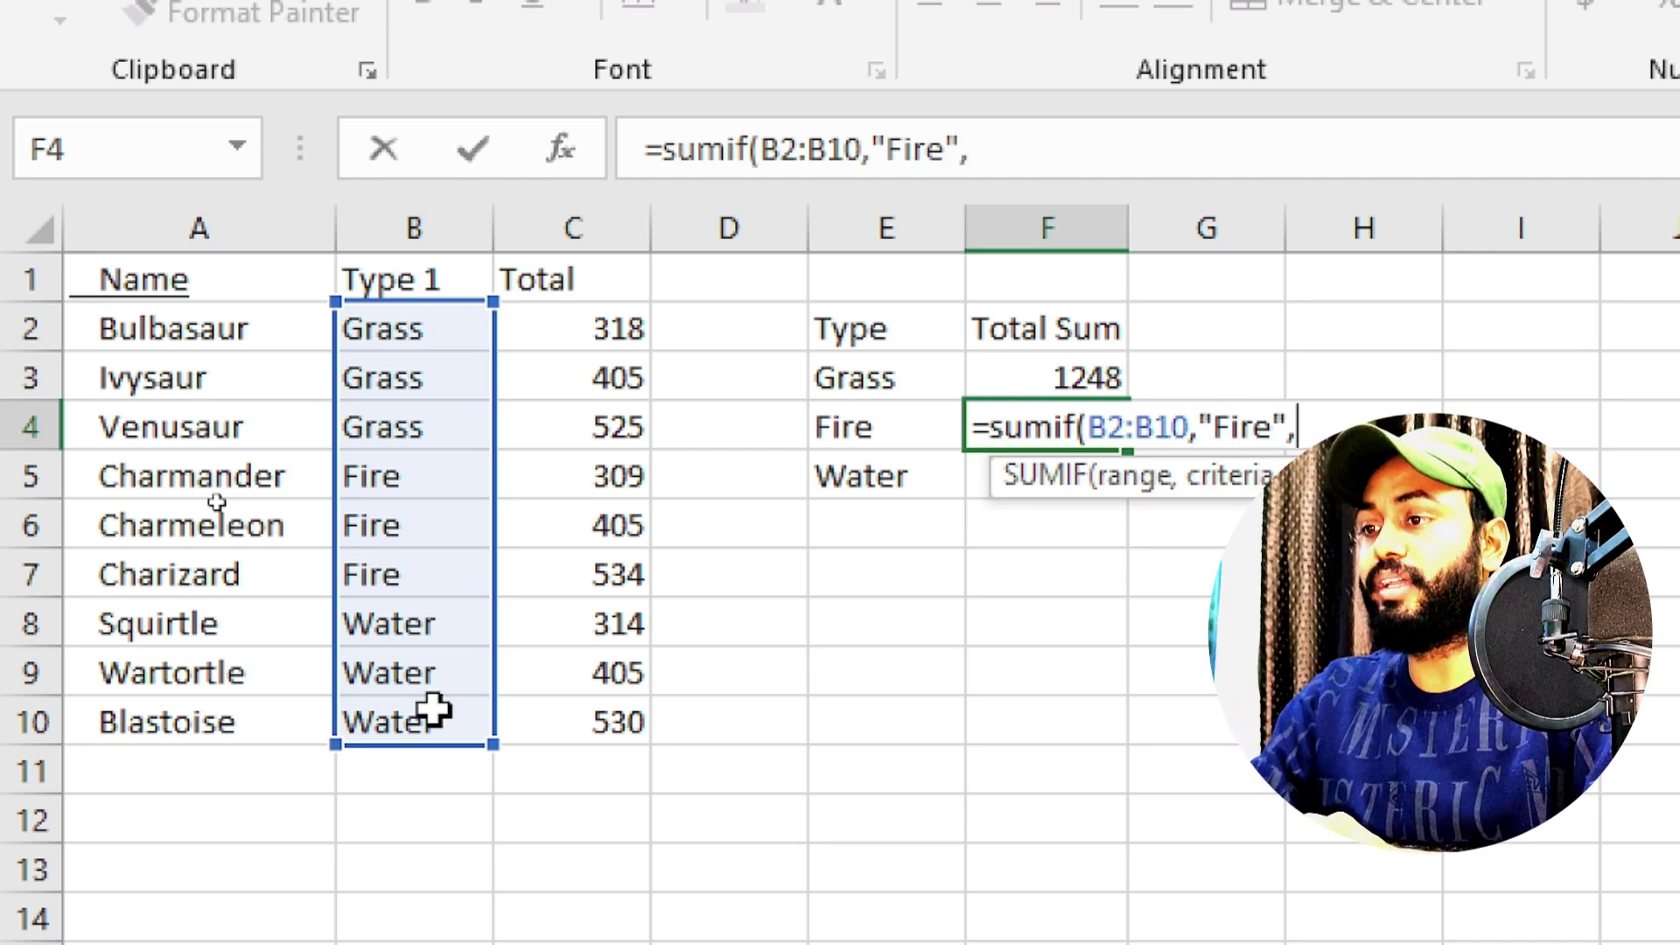
text(,)
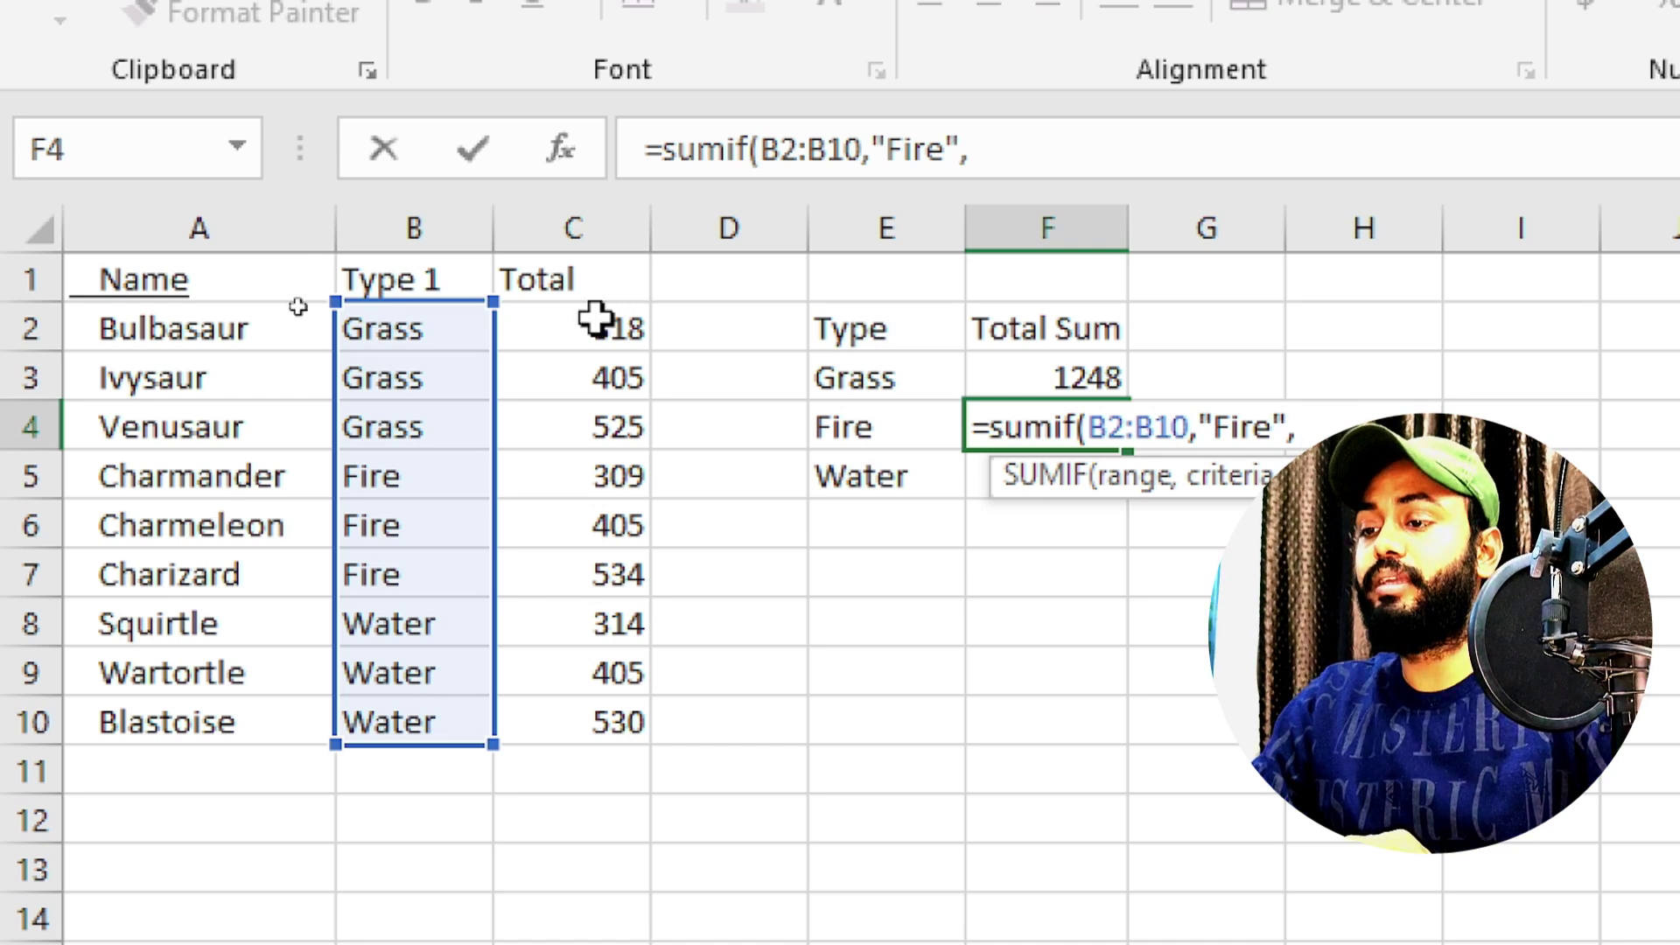
drag(596, 321, 633, 717)
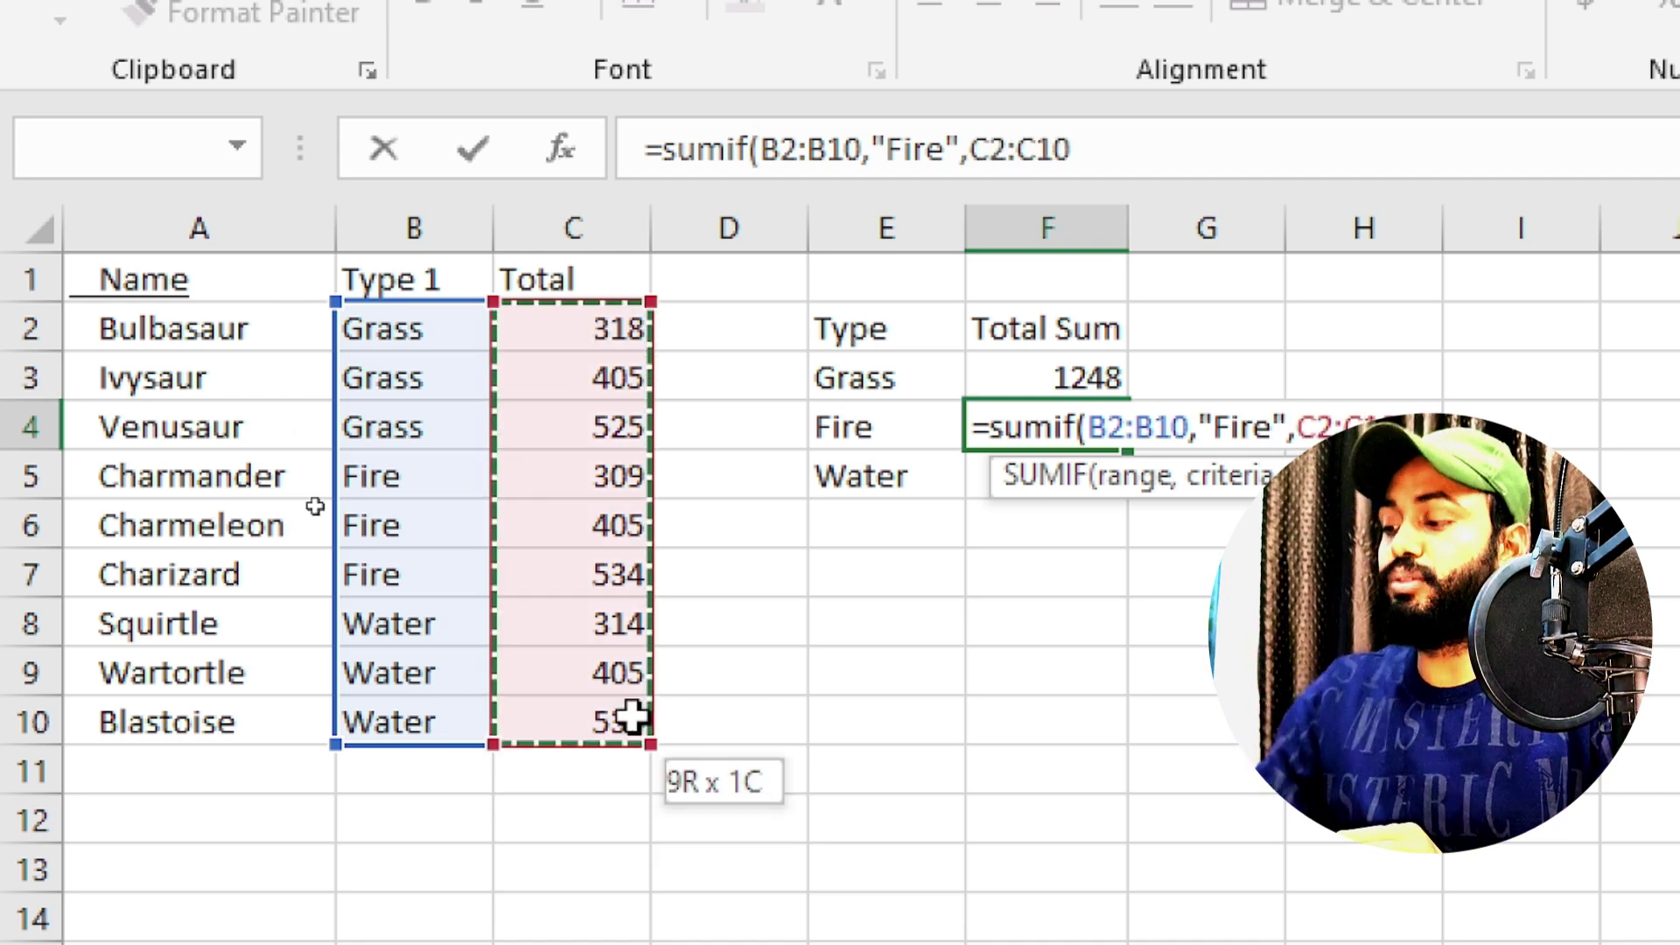
text())
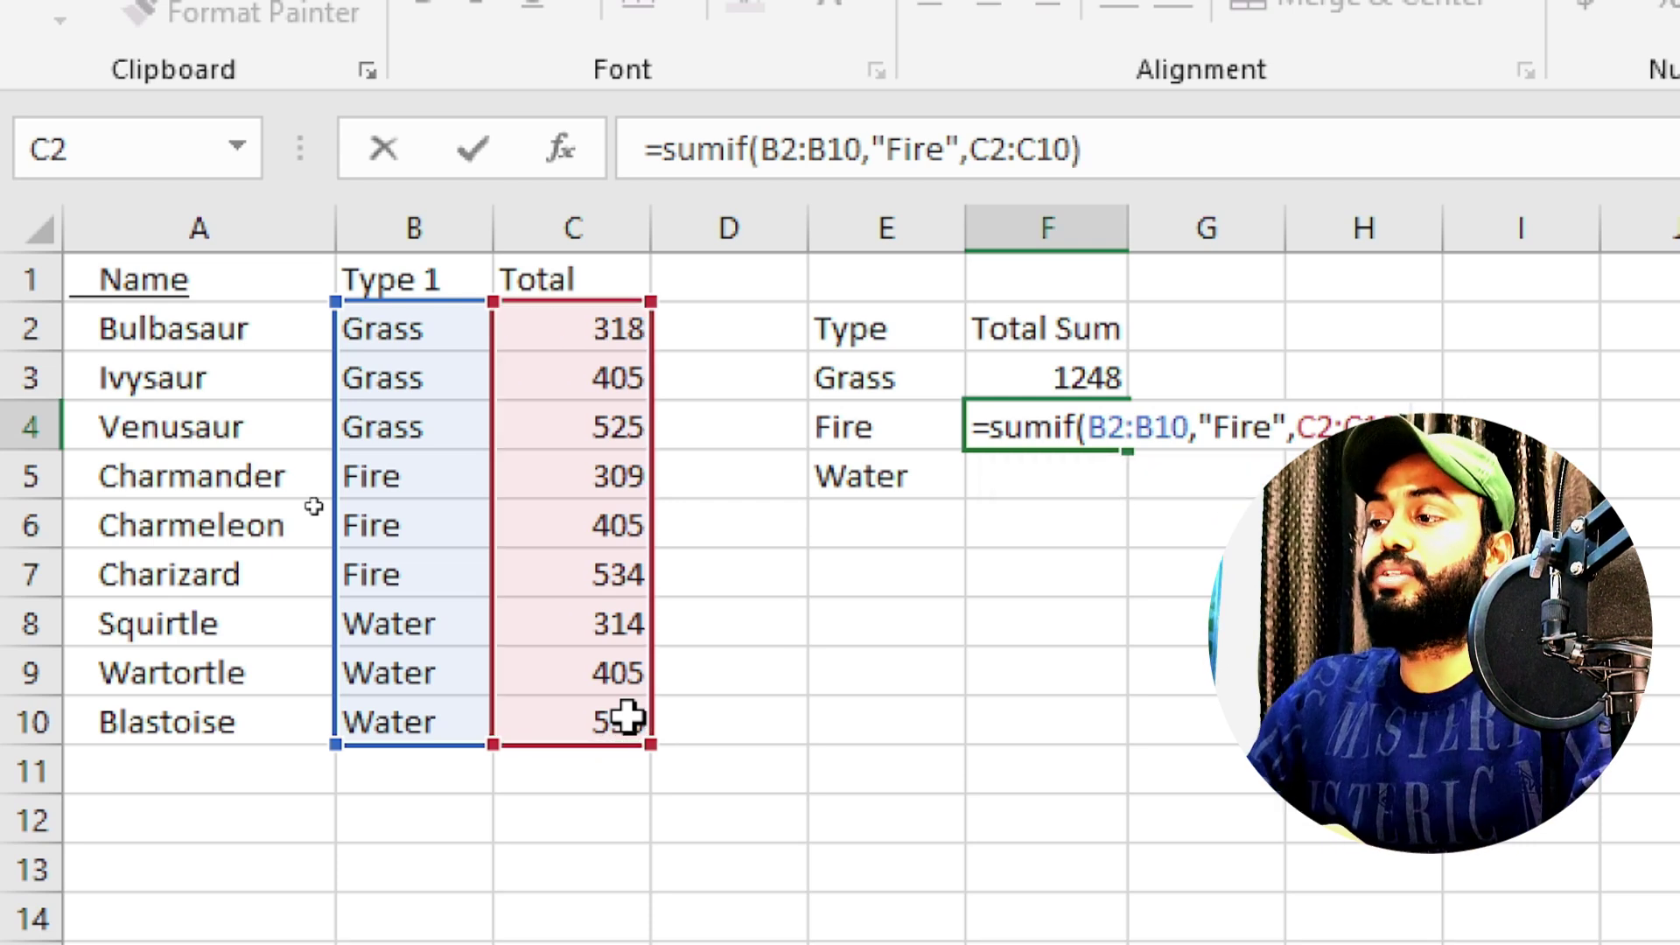
key(Return)
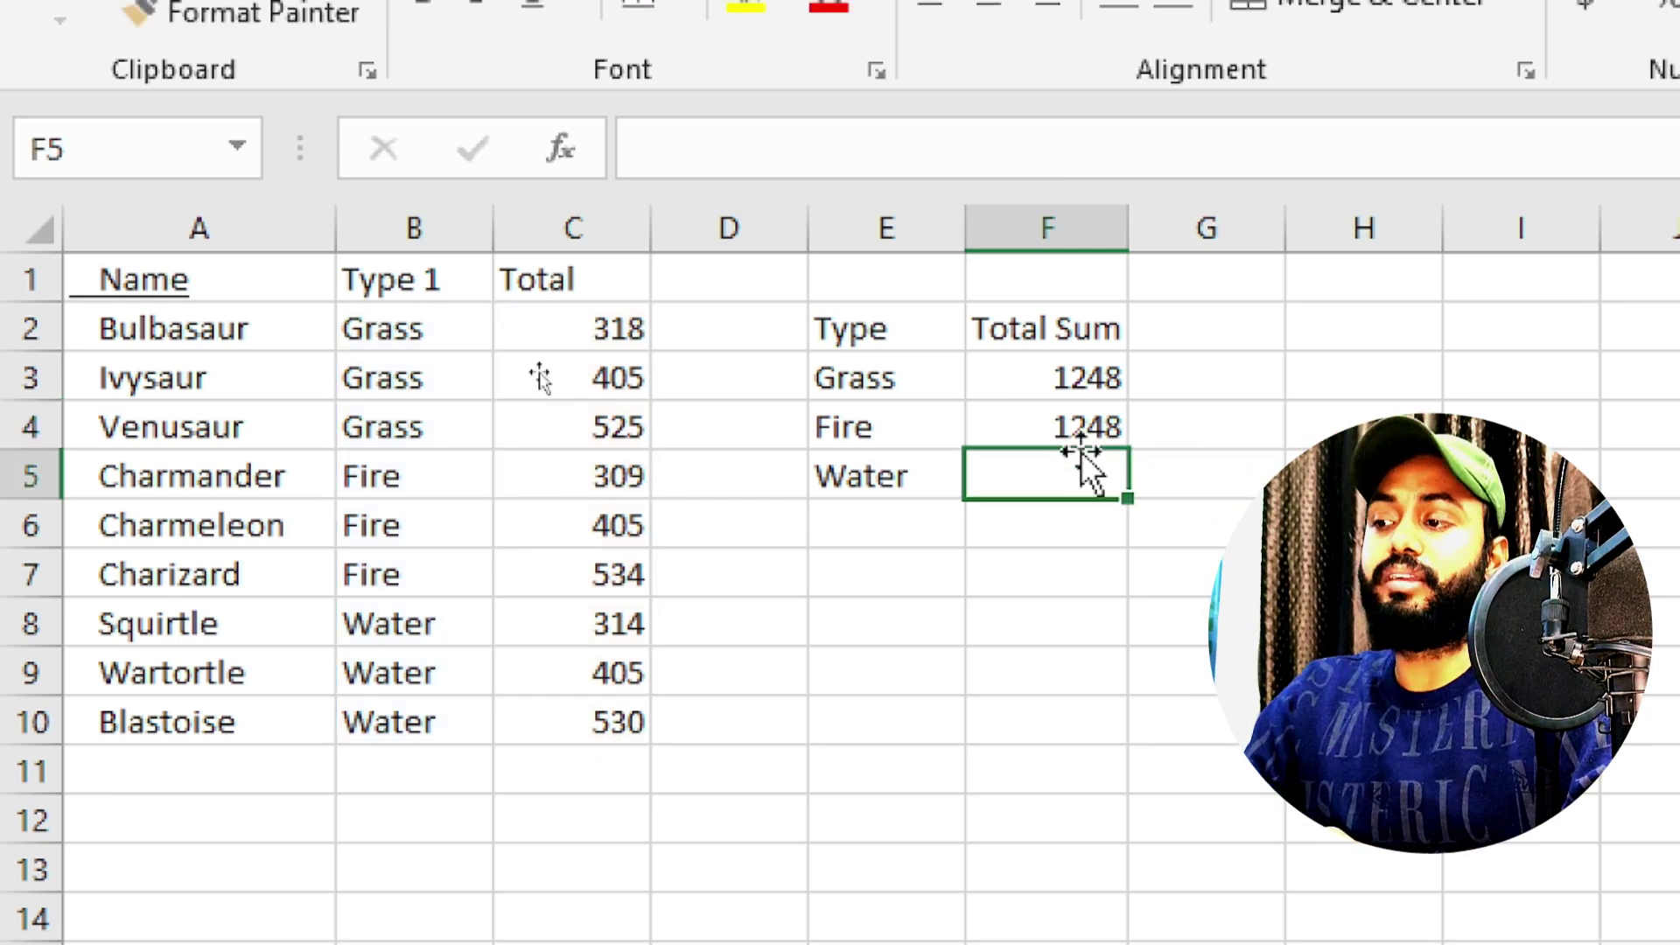
click(1061, 418)
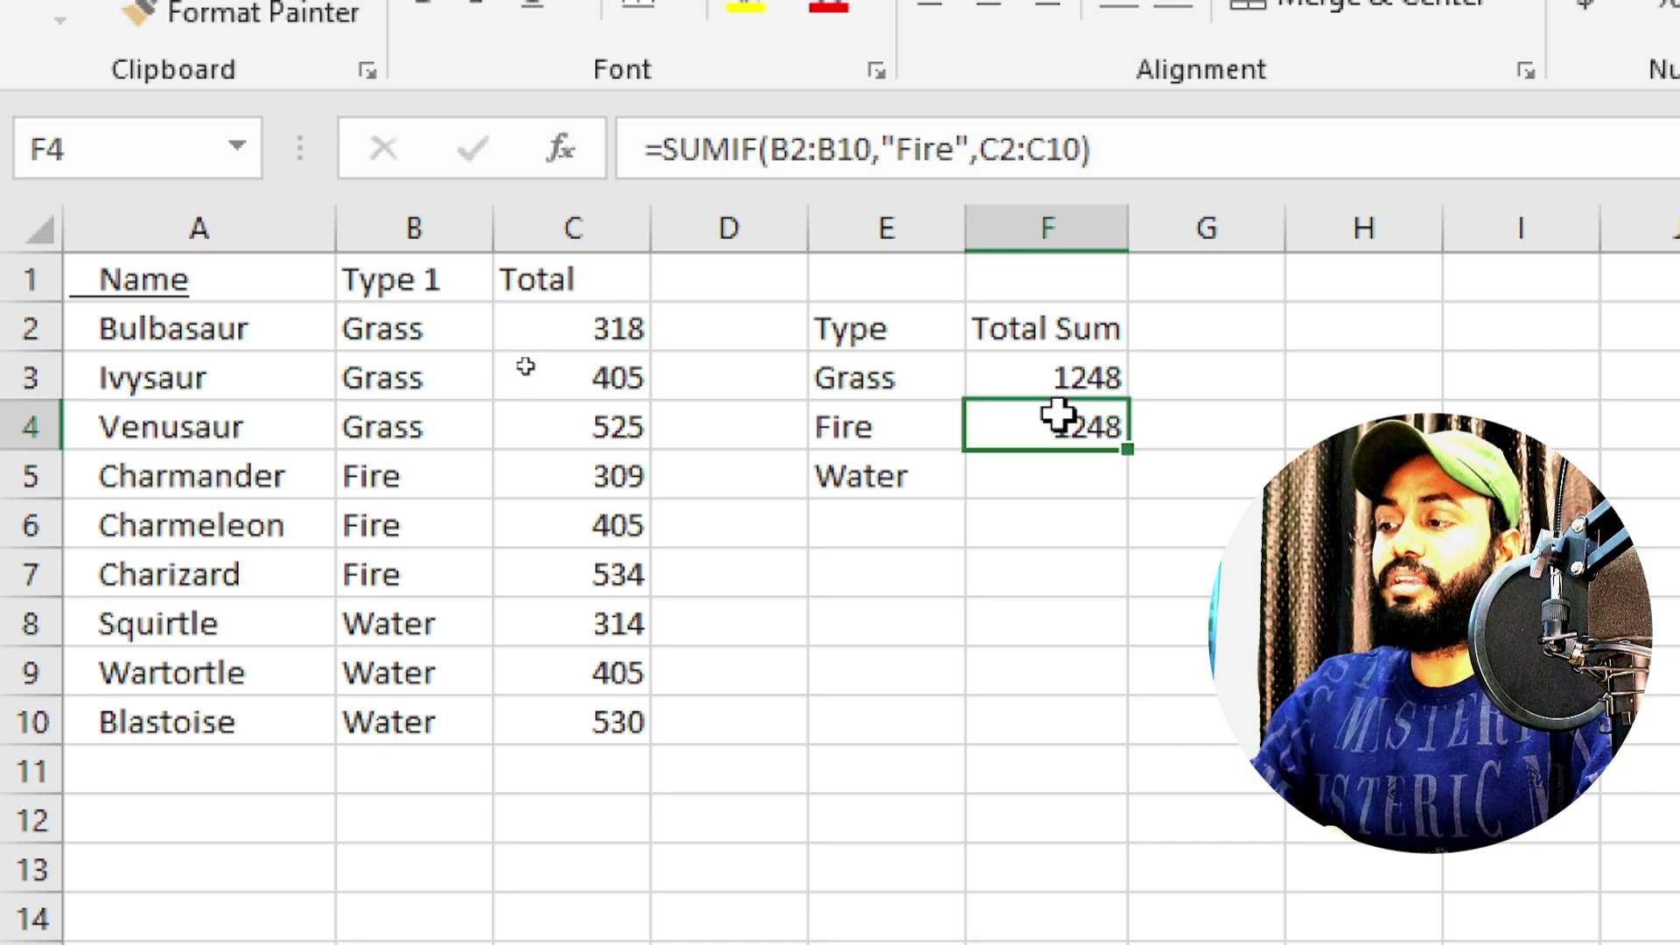
click(1024, 495)
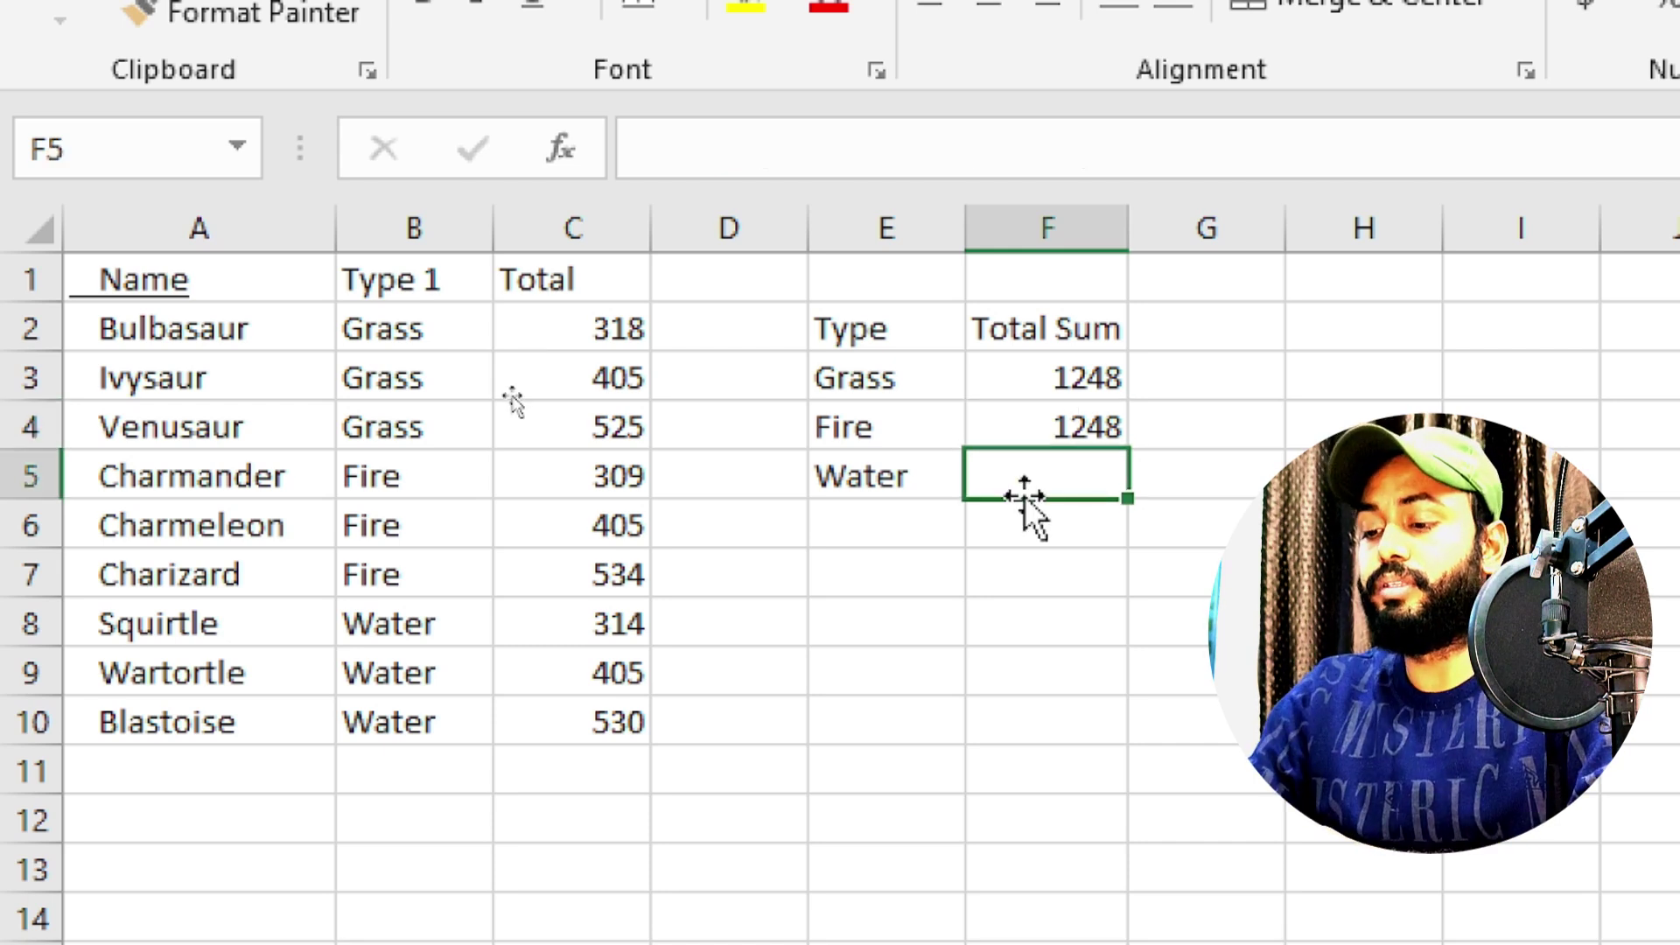
Start the Water SUMIF in F5 with Type 1 range B2:B10 and the "Water" criterion.
text(=sum)
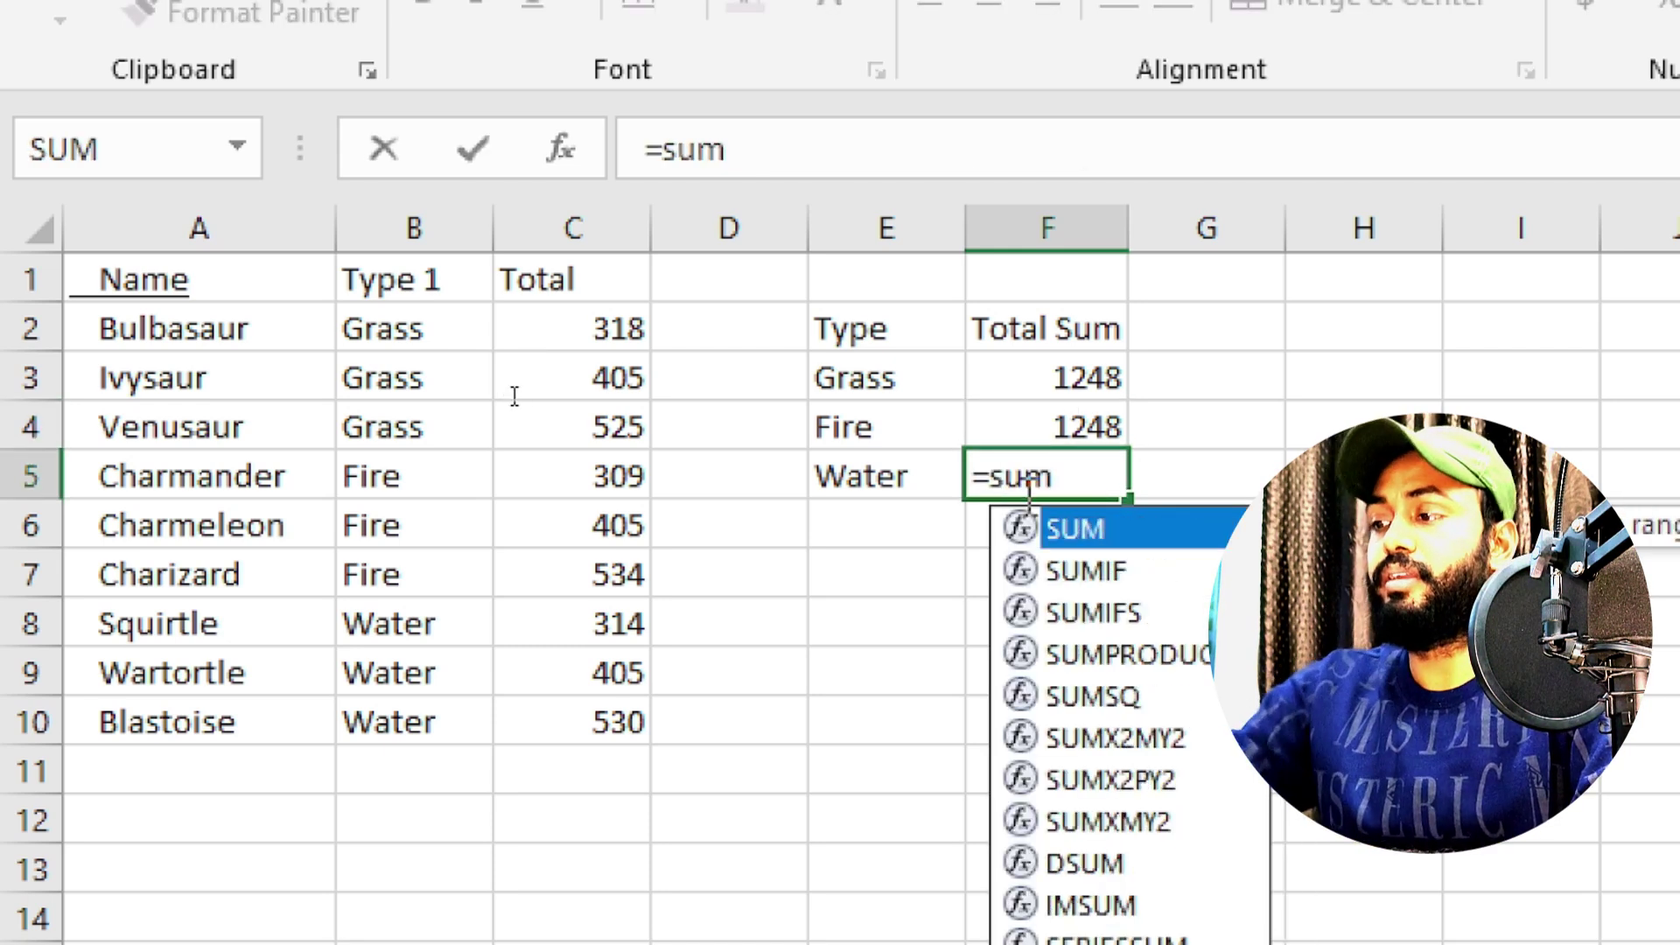
text(if()
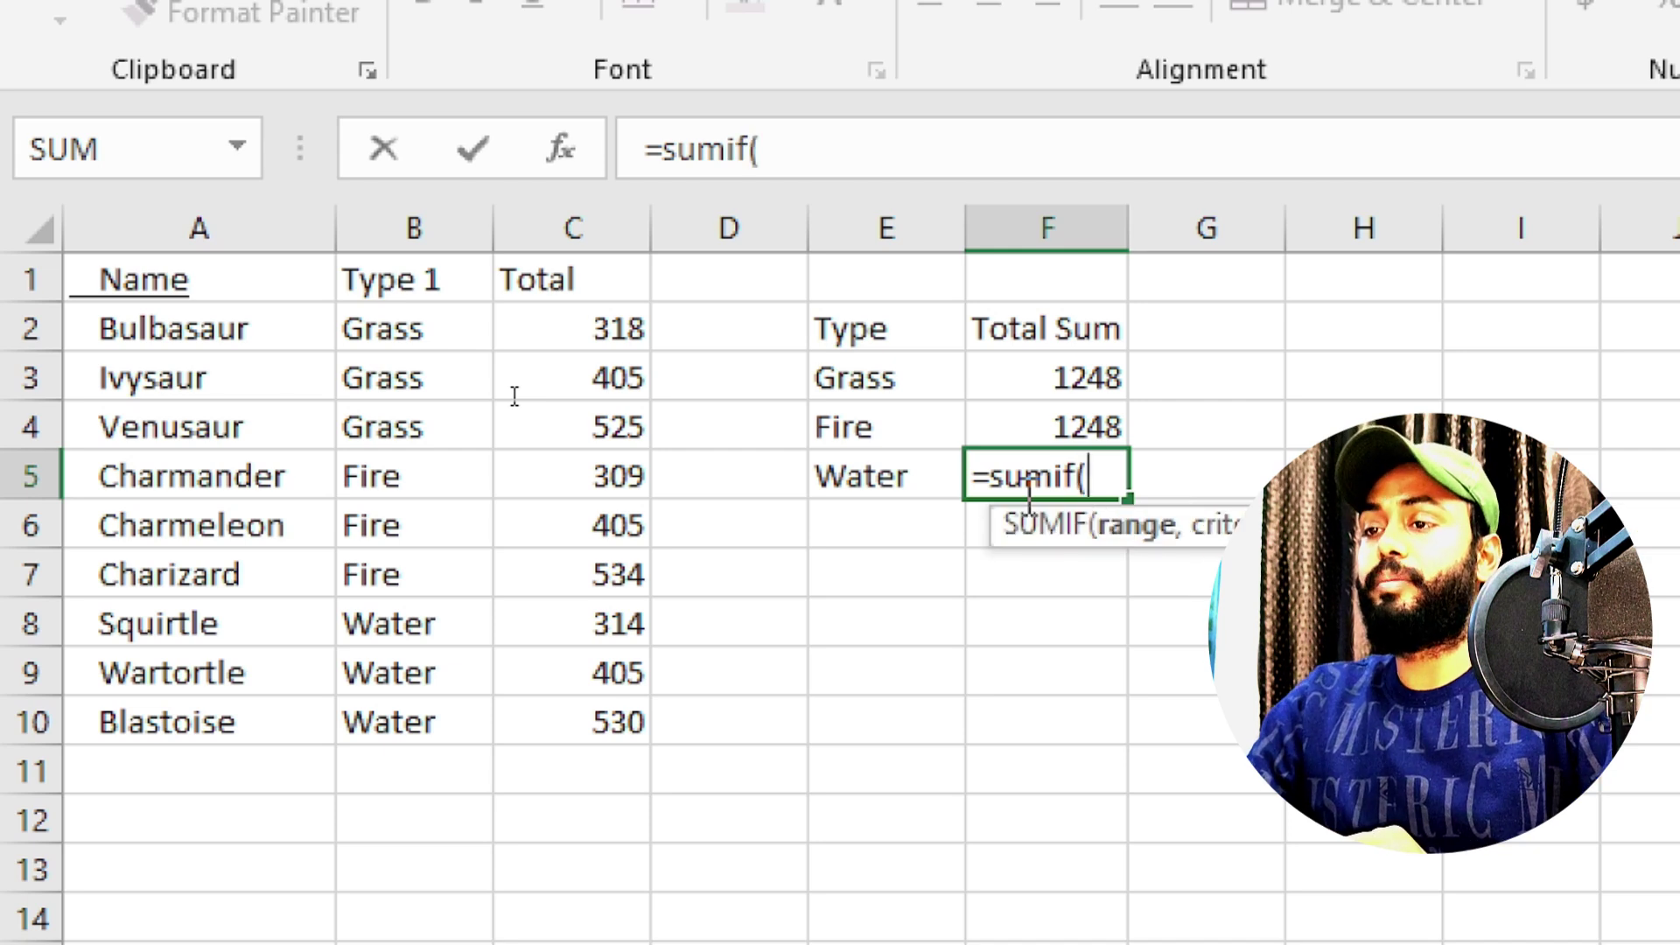
drag(454, 333, 440, 726)
text(,)
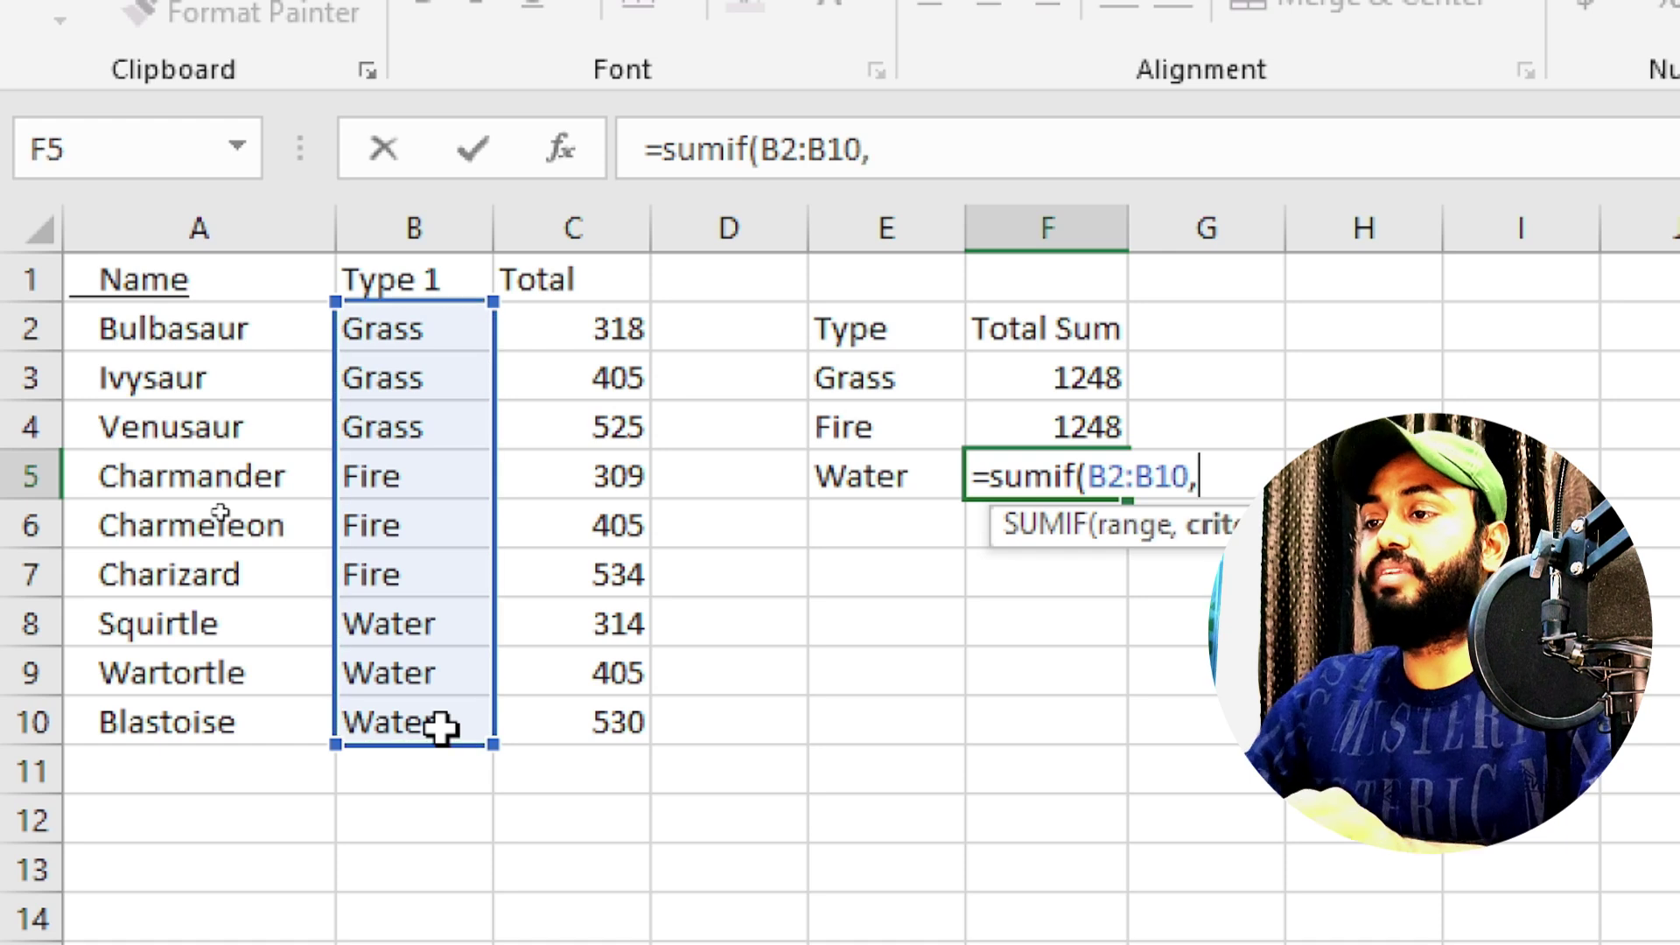
text(")
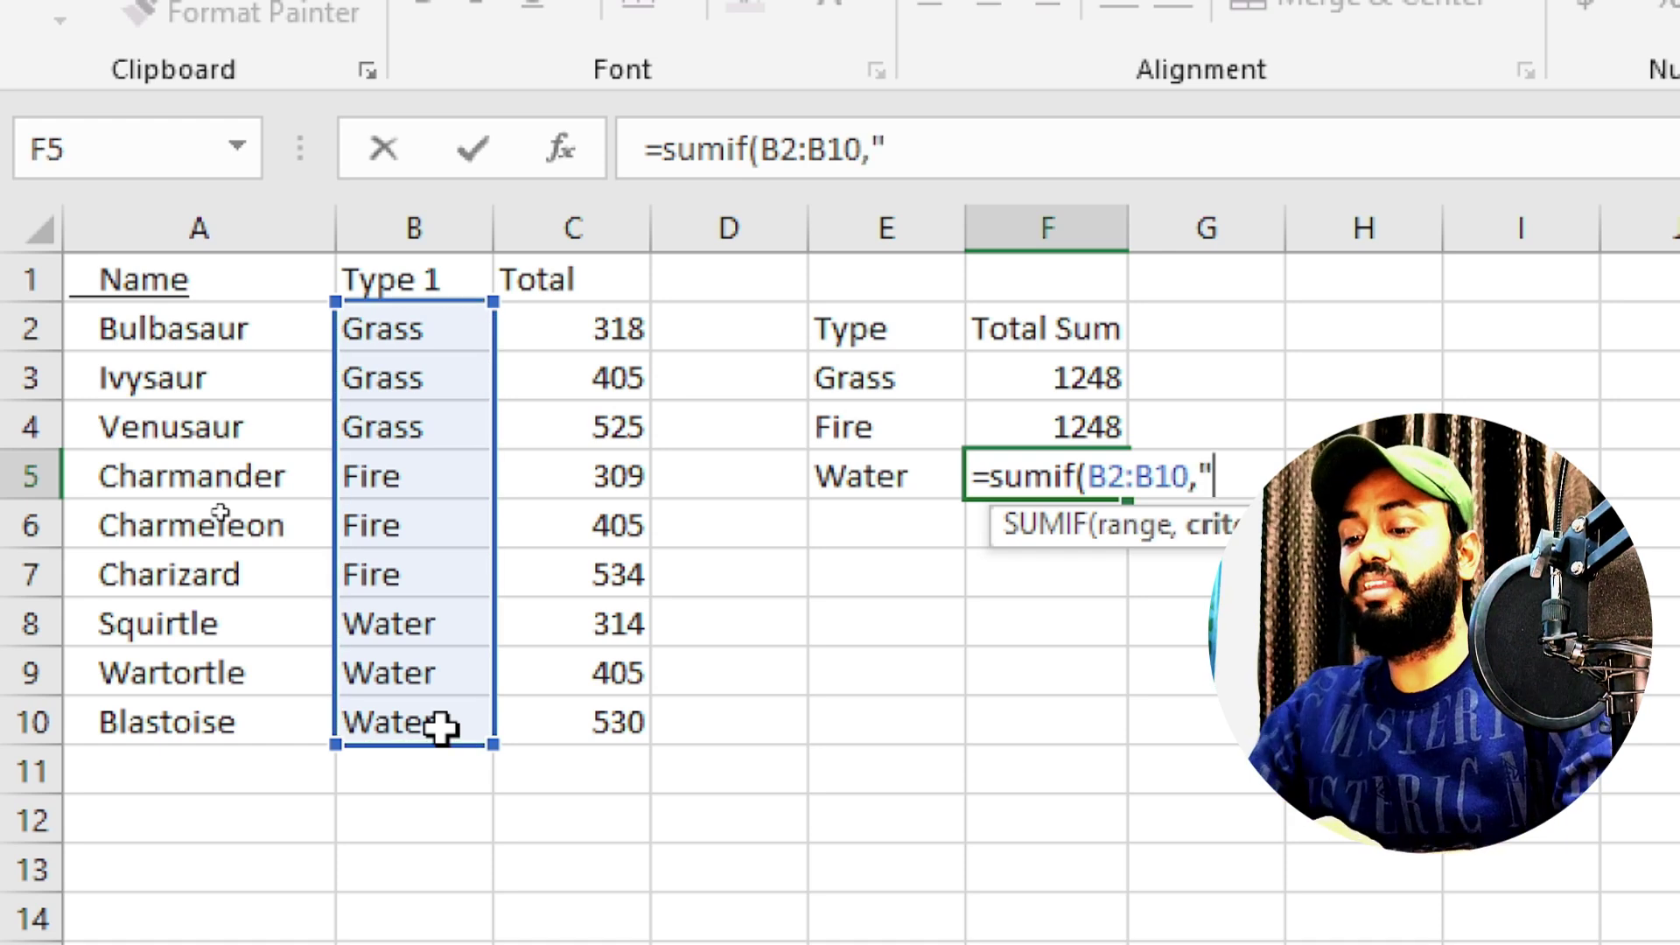
text(Water)
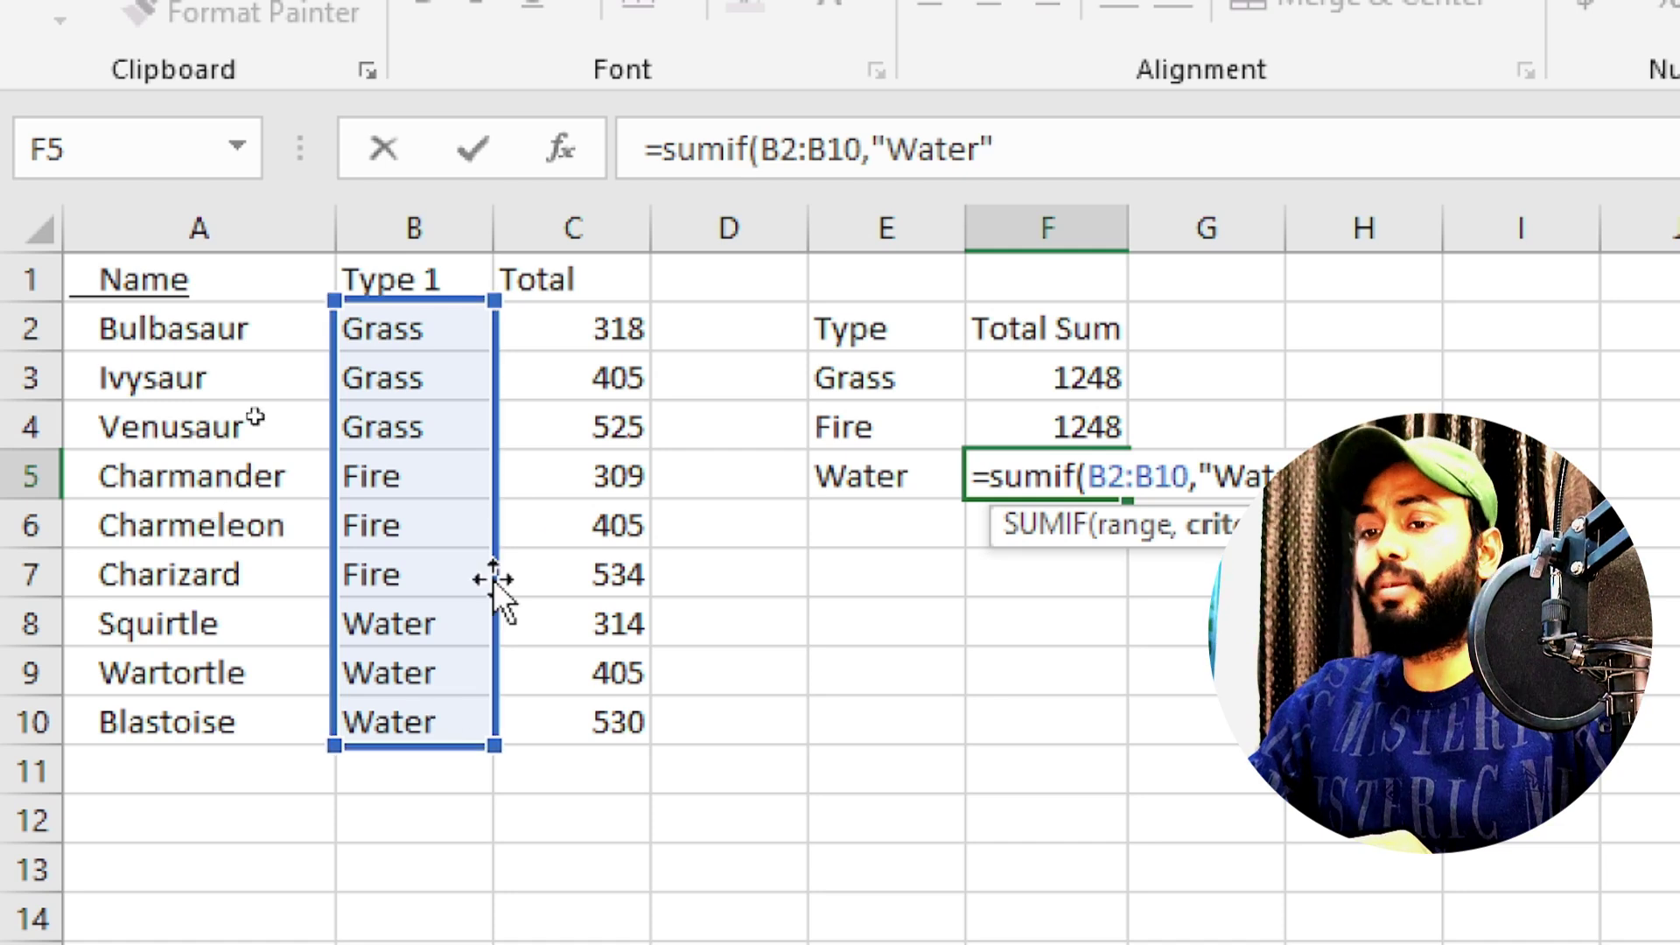
drag(559, 330, 574, 726)
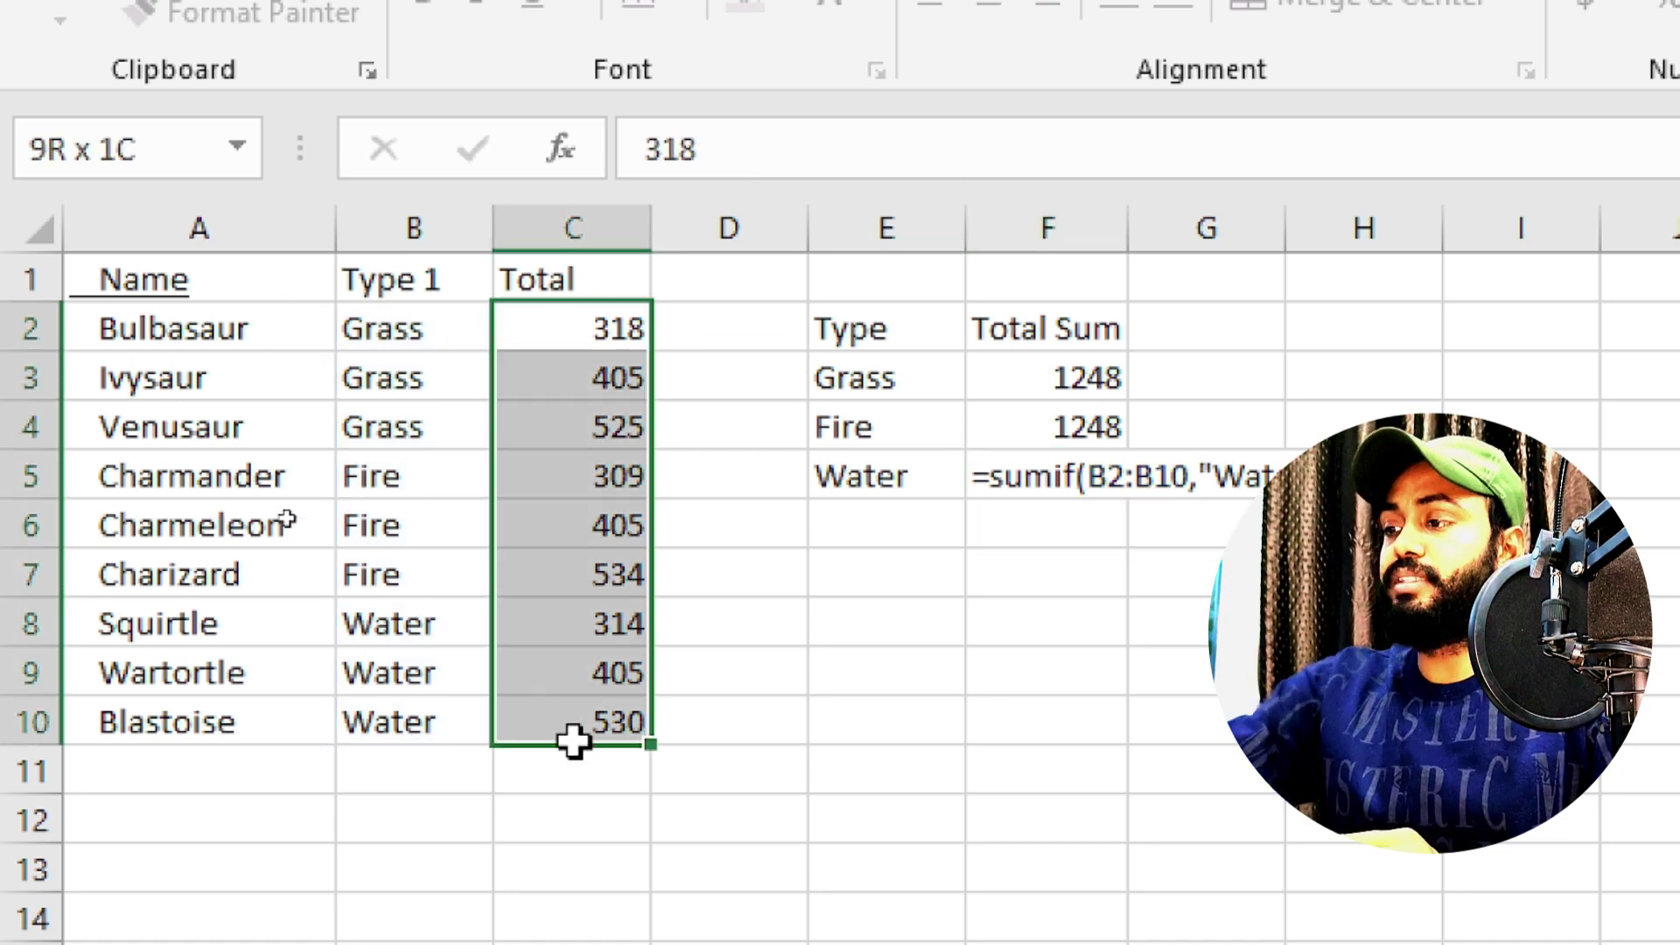
text())
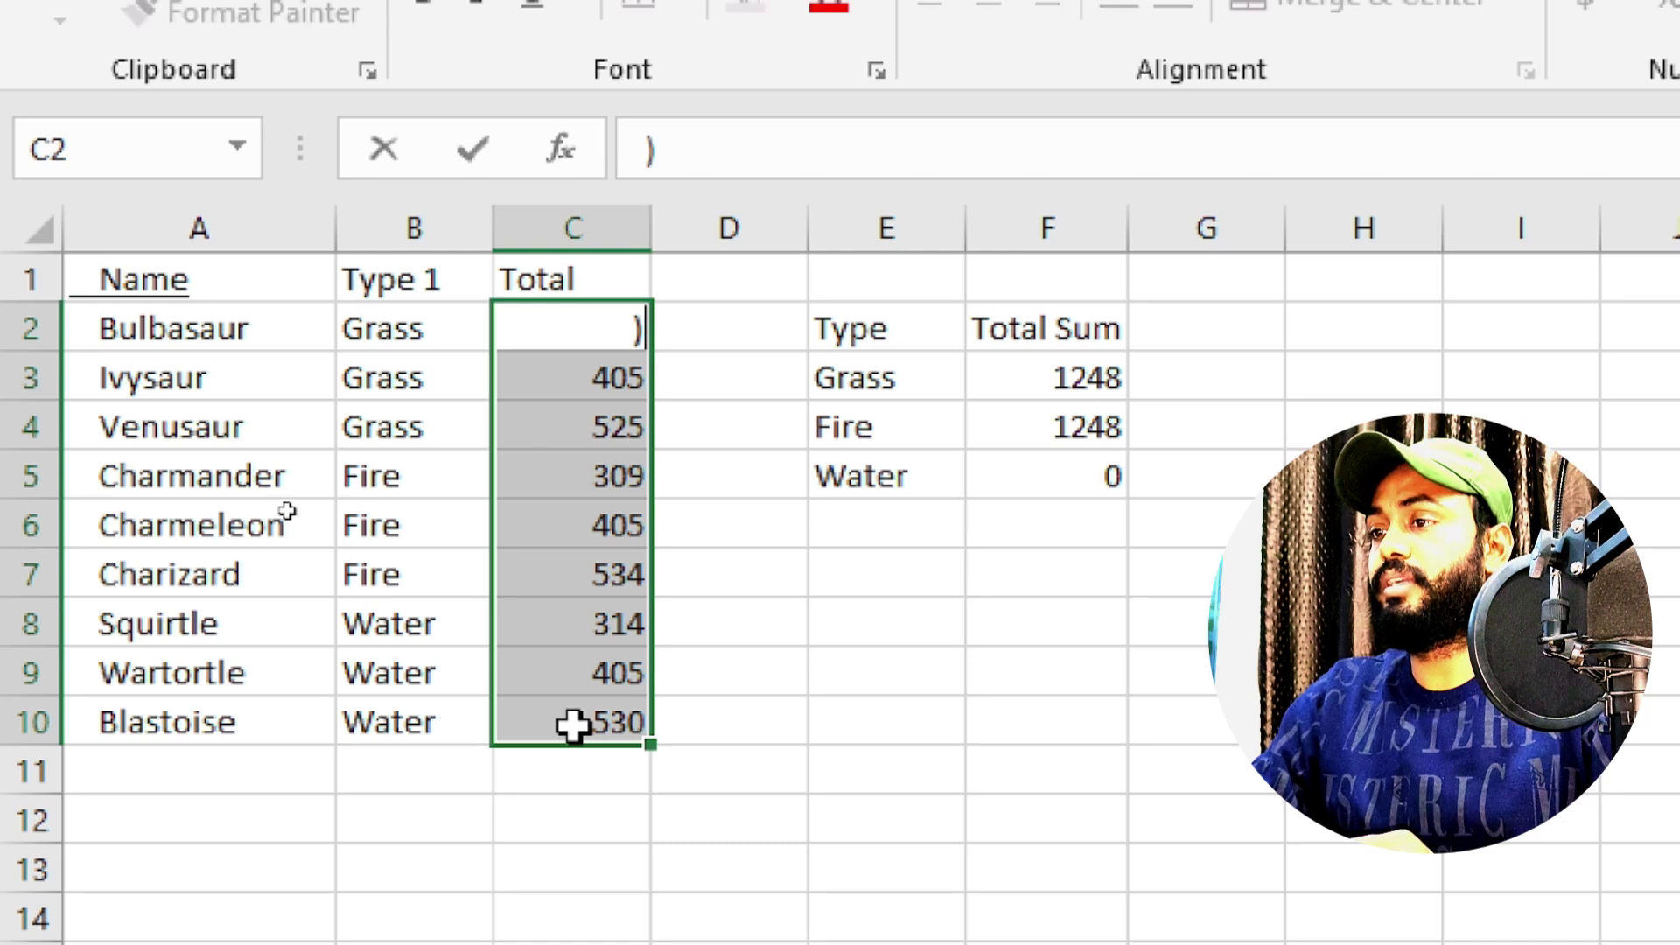
Add C2:C10 as the sum range so F5 shows the Water total of 1249.
click(1061, 472)
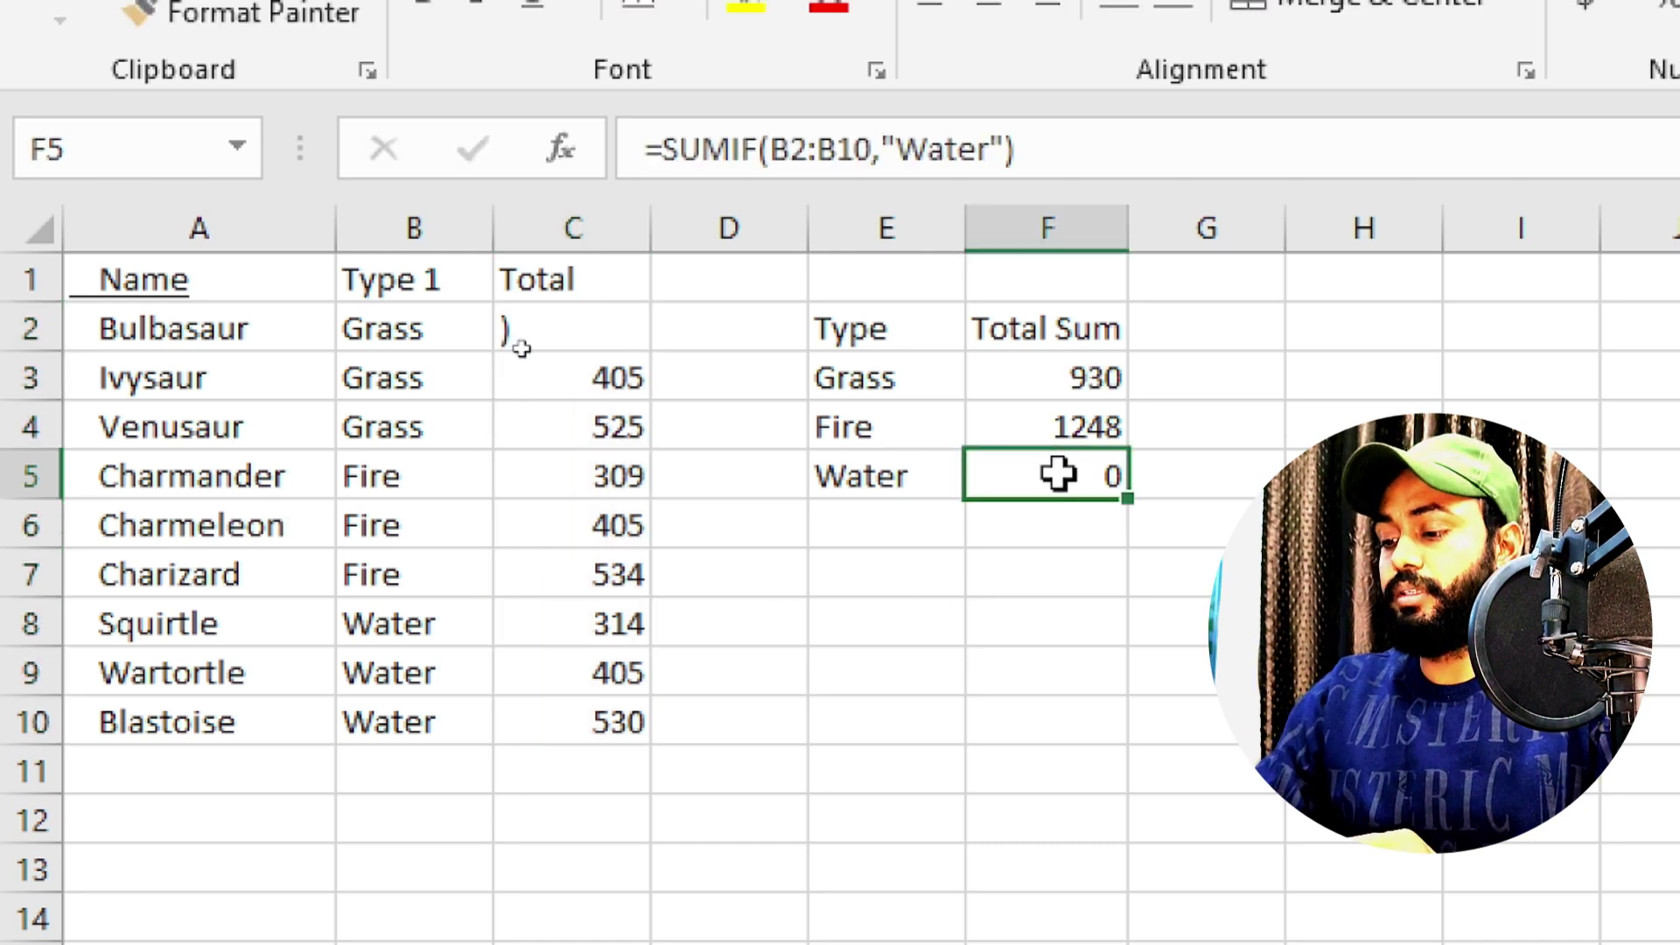
click(1007, 149)
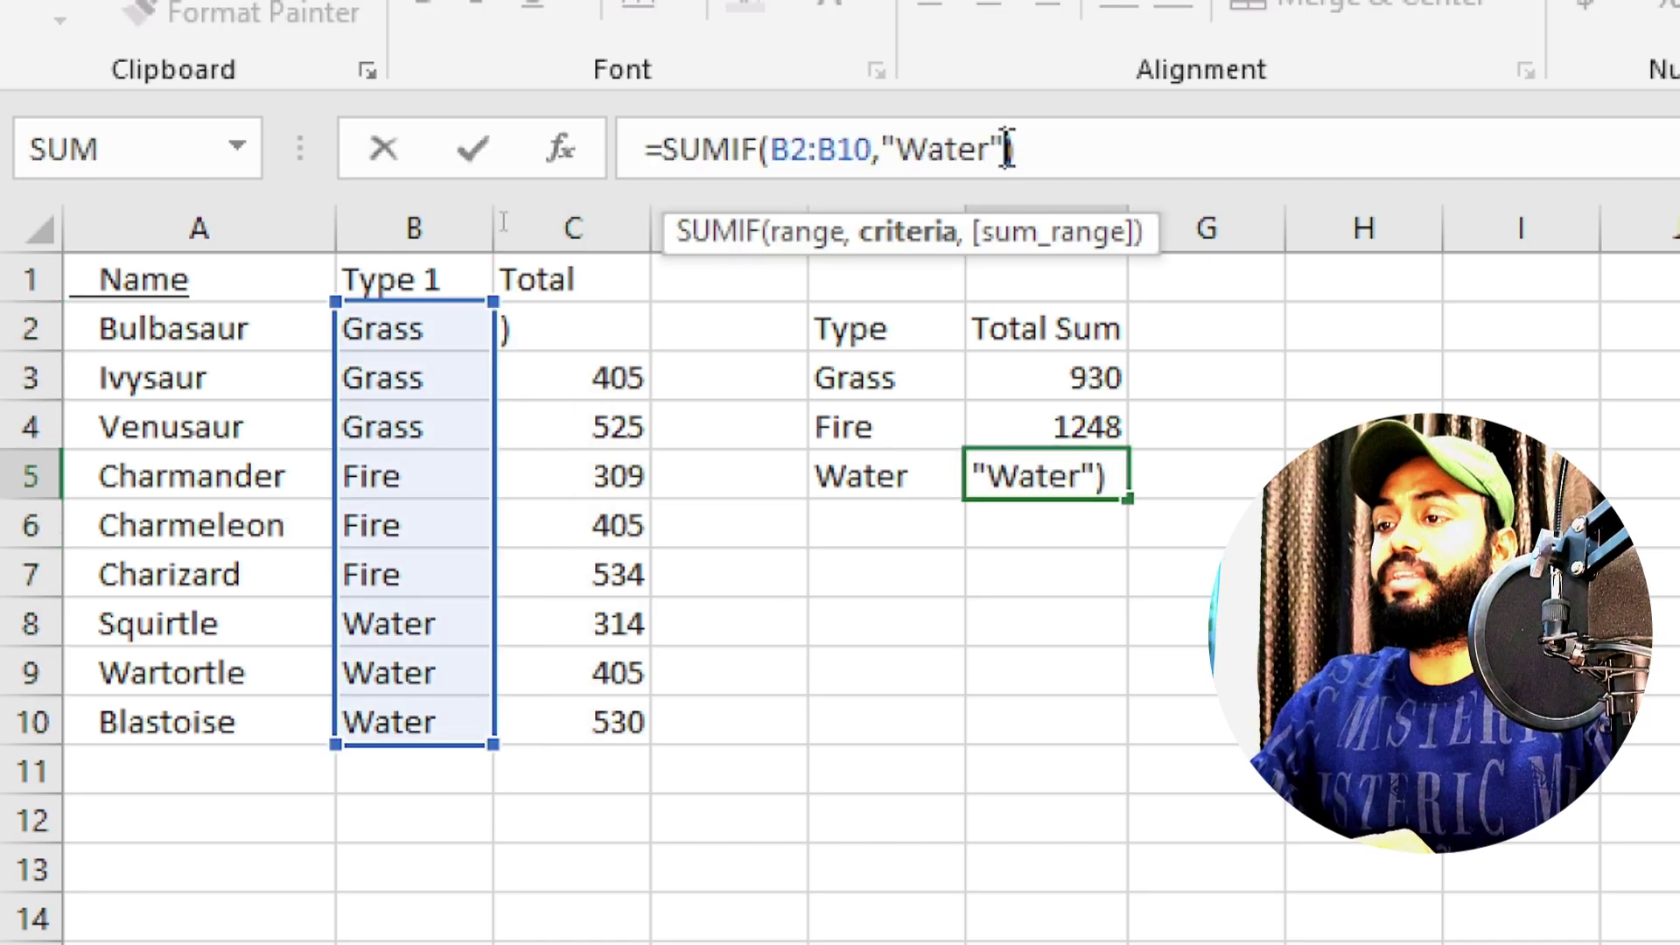
text(,)
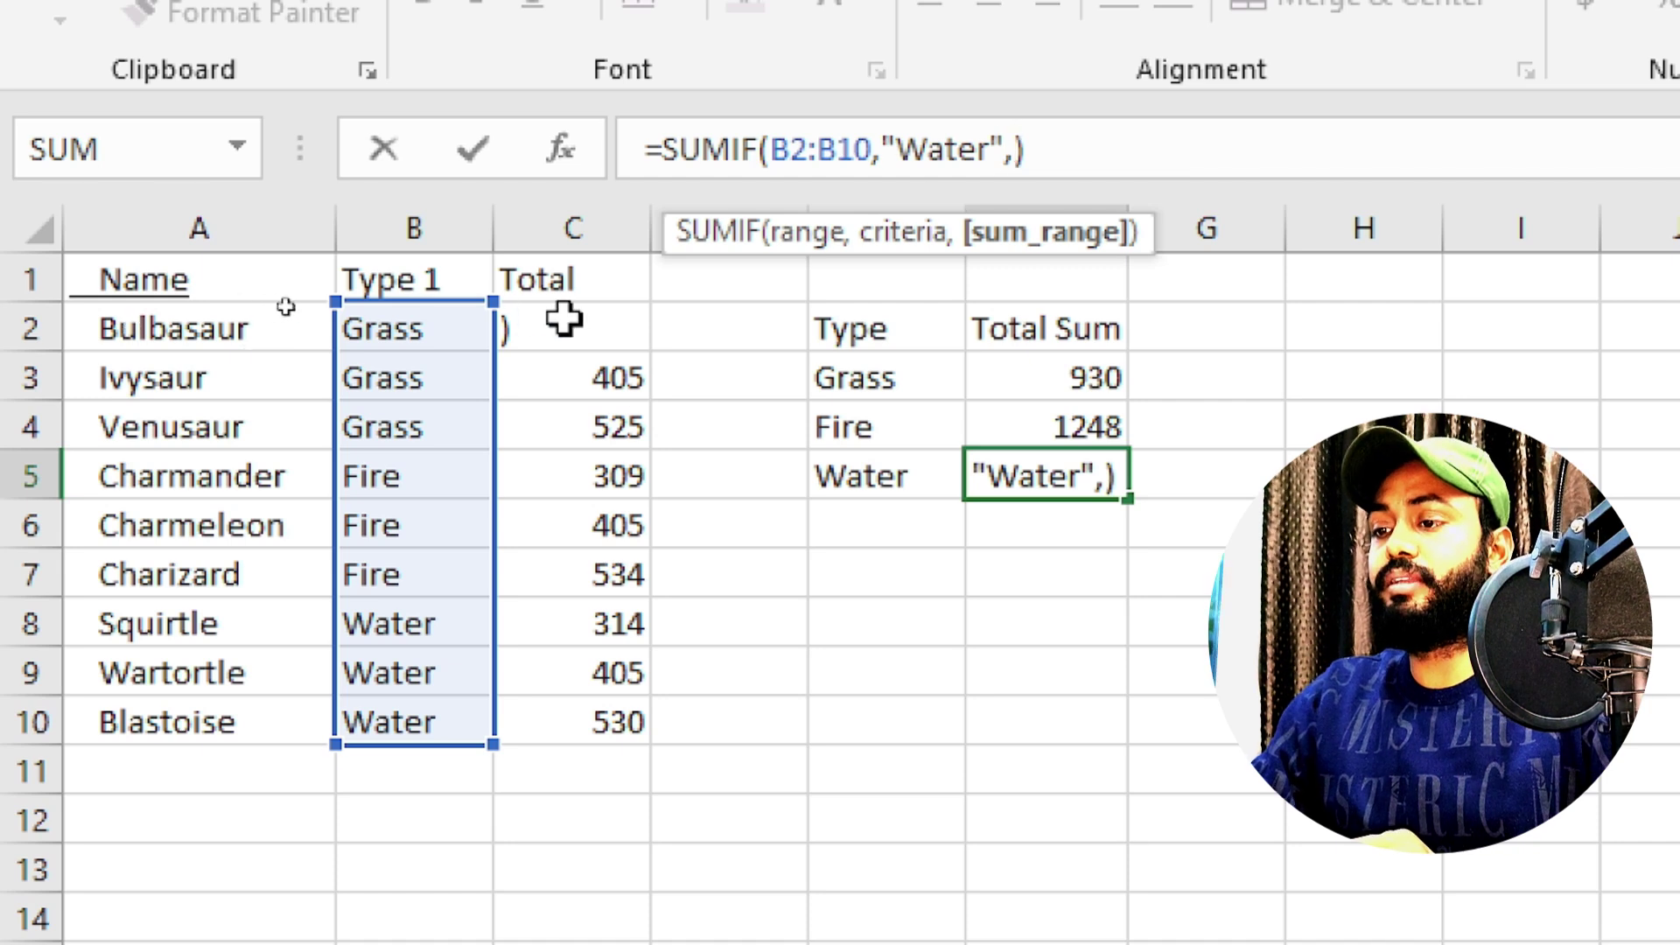
drag(553, 321, 560, 603)
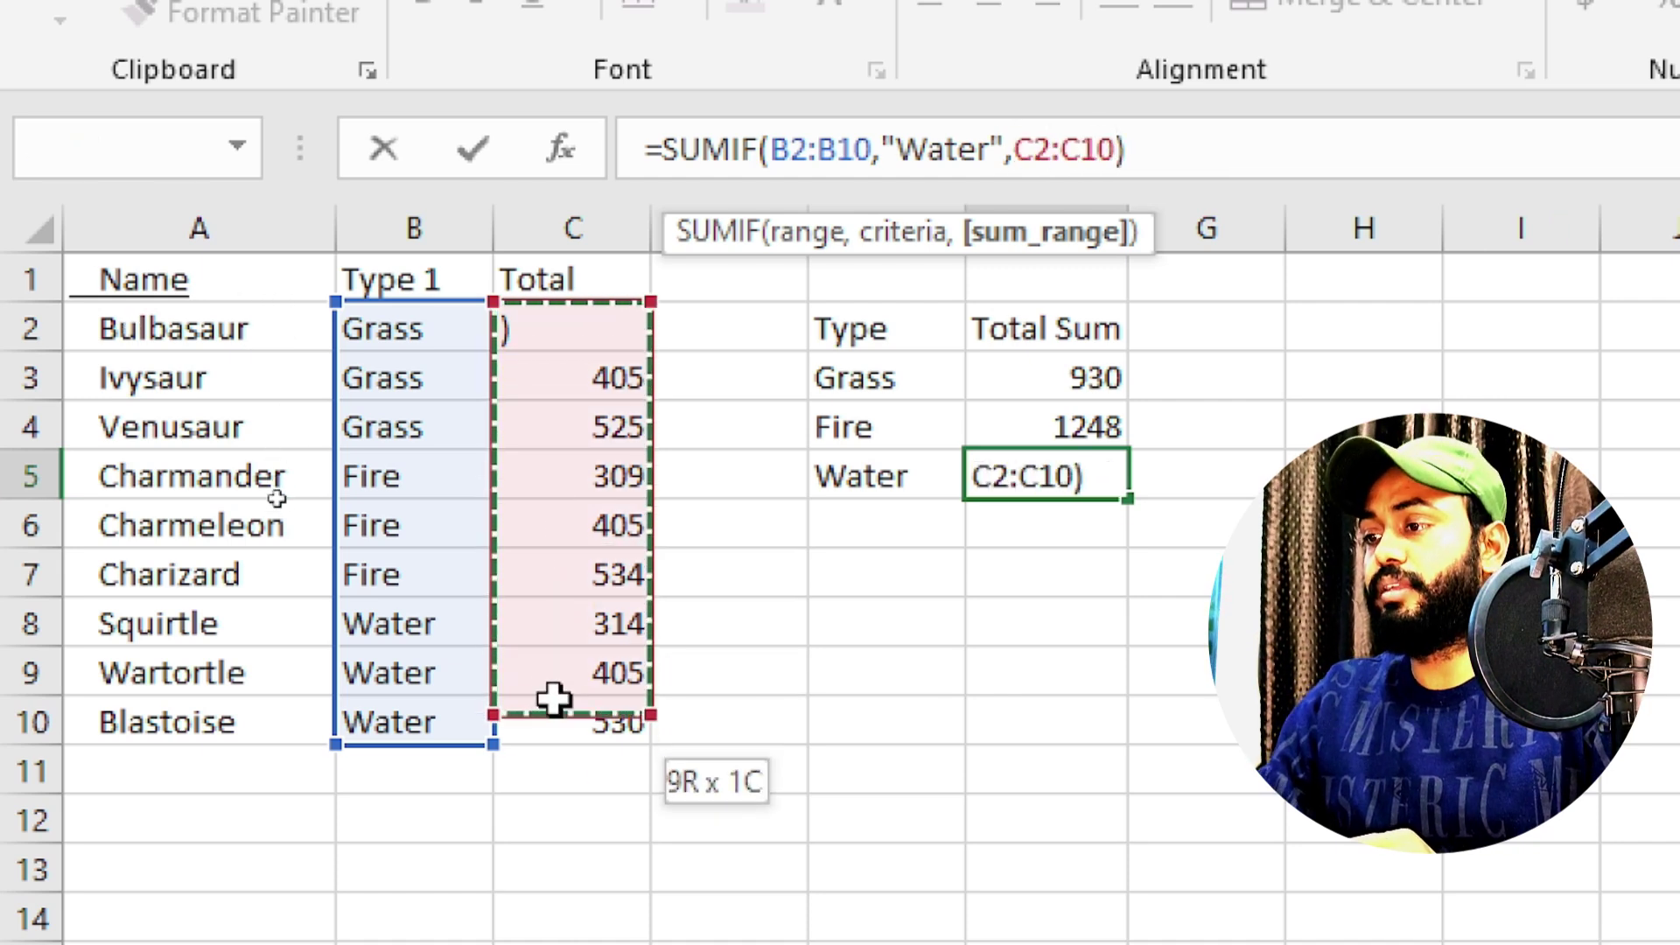
drag(560, 604, 553, 709)
key(Return)
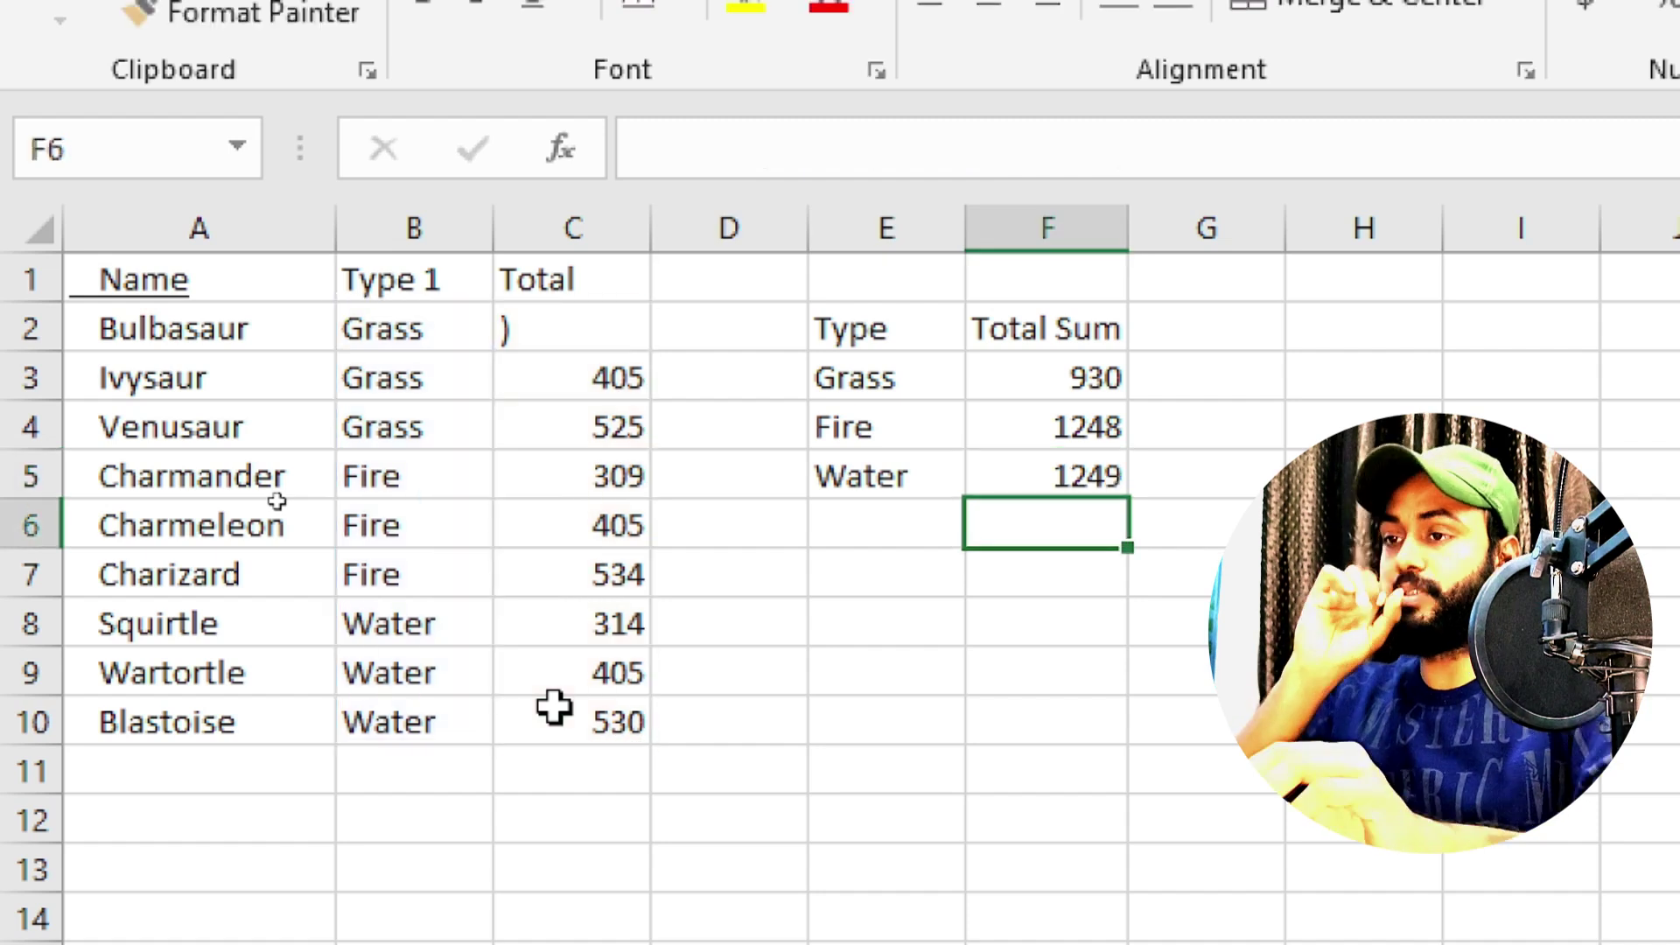
key(Up)
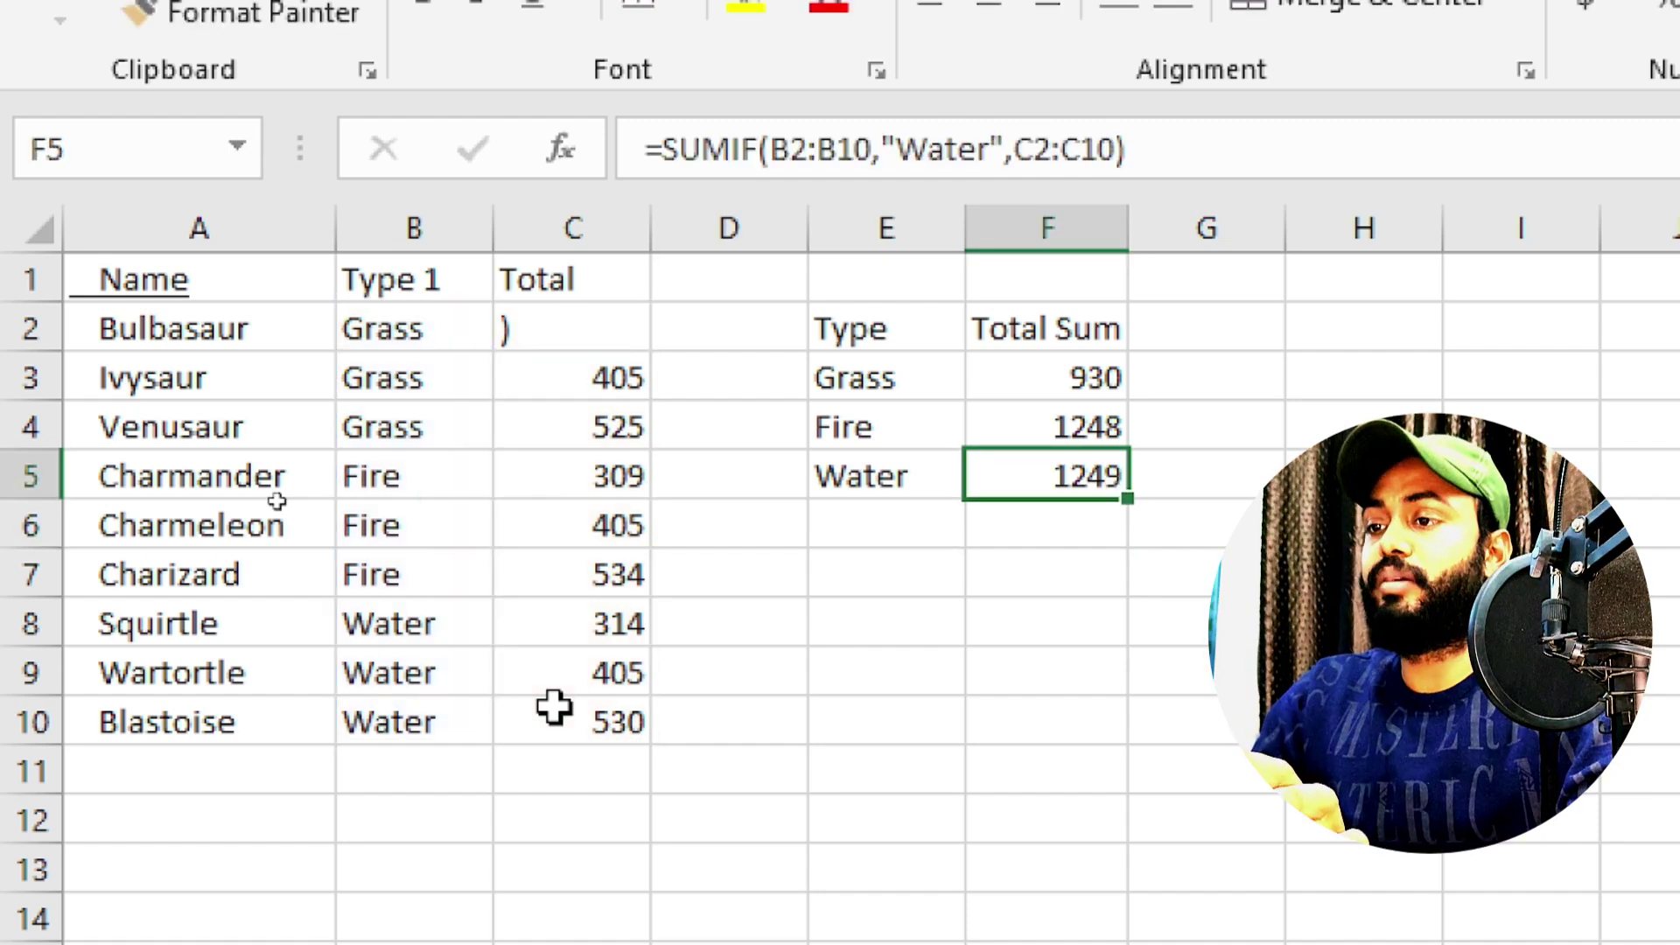
Replace the stray ')' in C2 with 410, lifting the Grass sum back to 1340.
click(544, 322)
double_click(545, 322)
key(BackSpace)
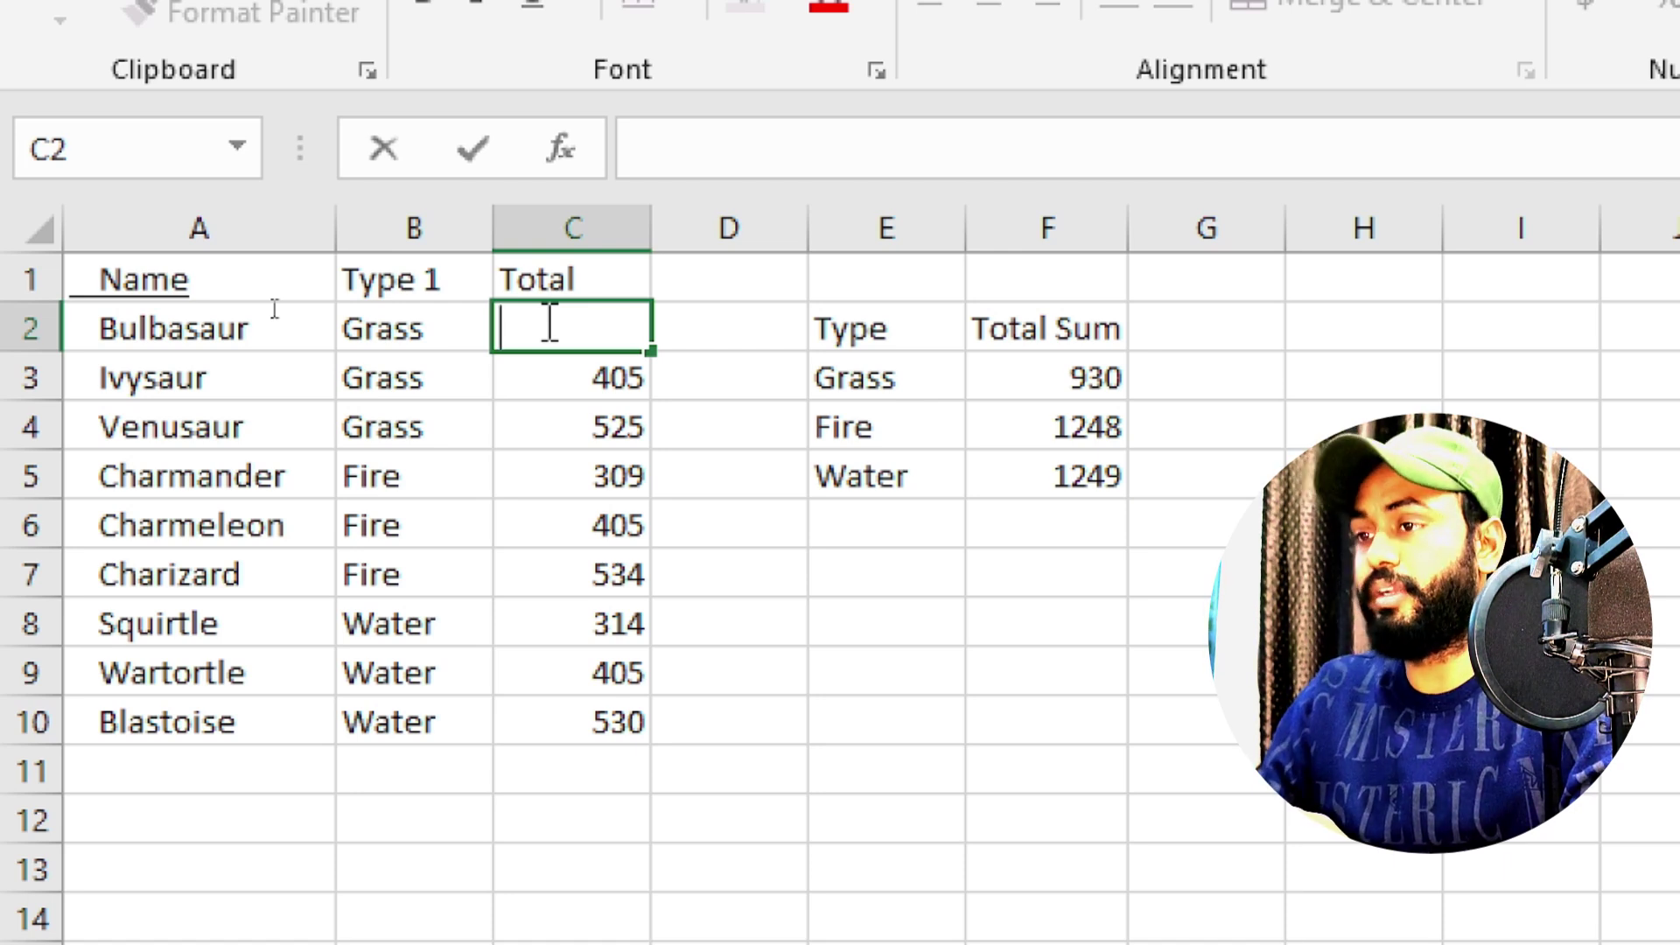
text(410)
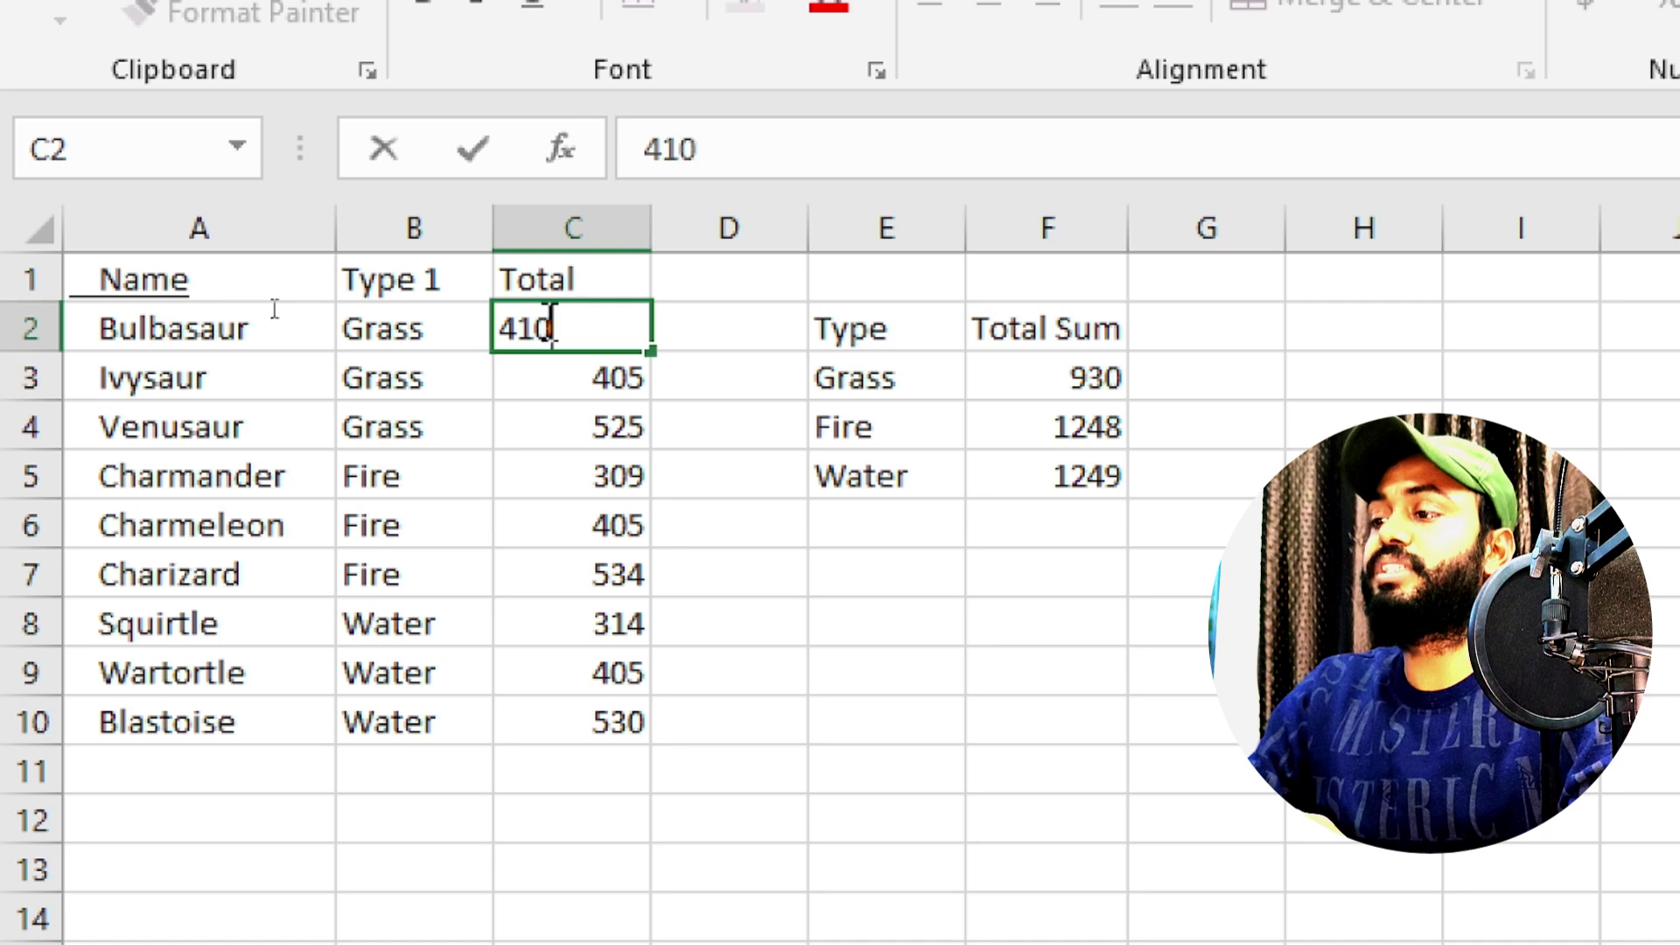
key(Return)
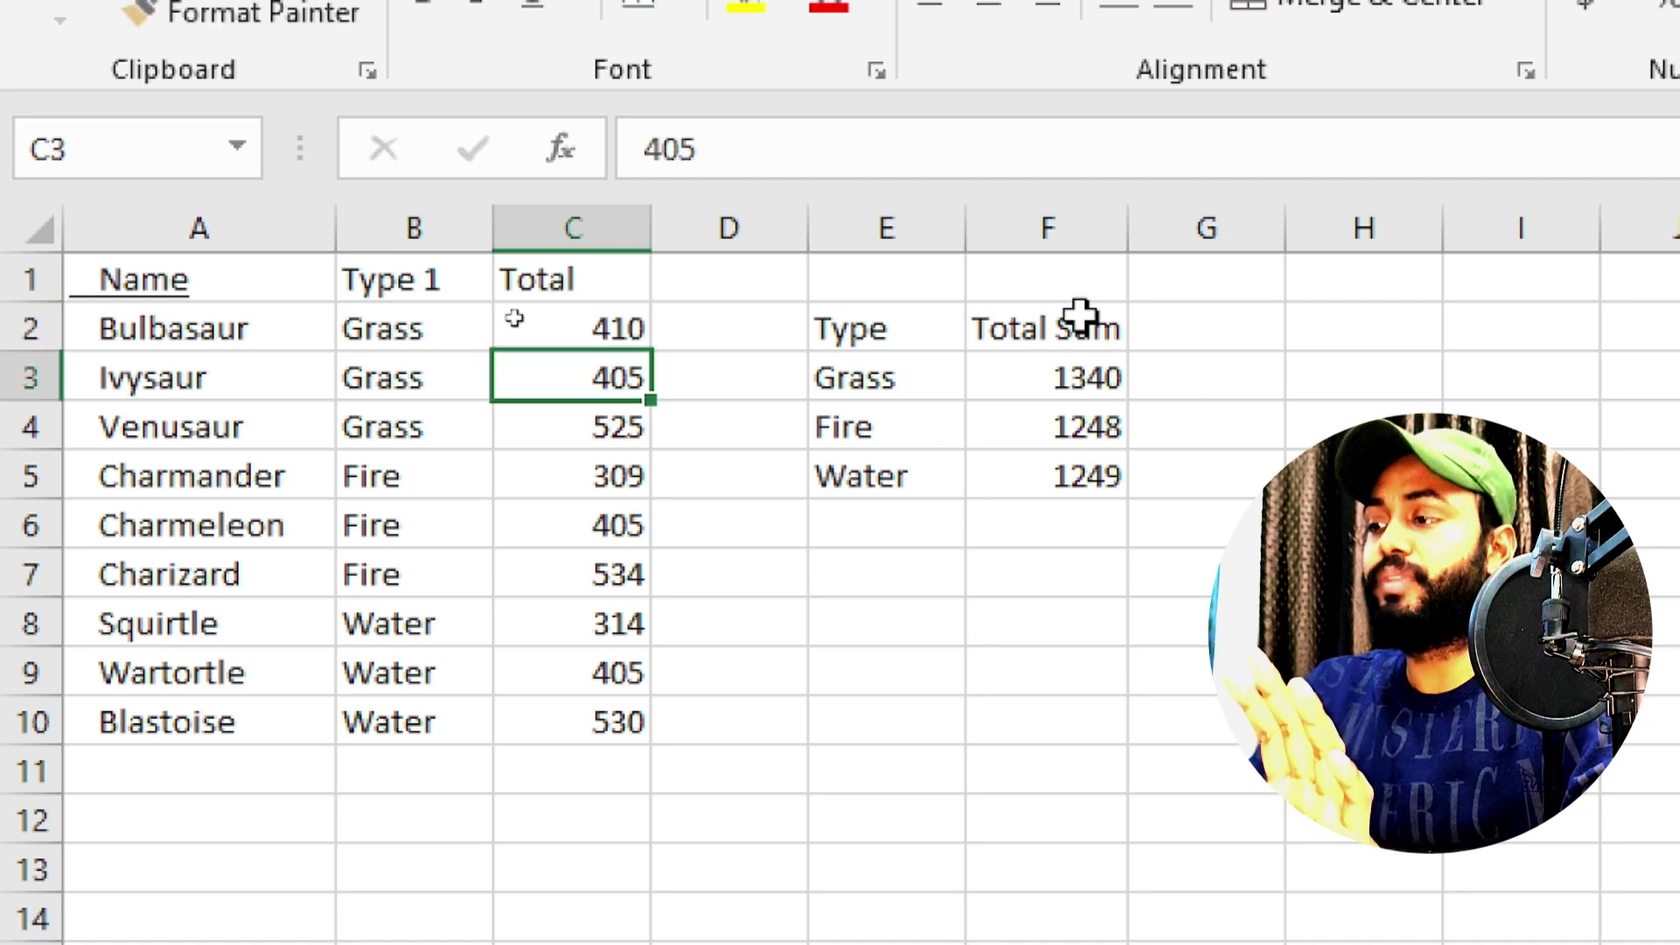
click(1038, 537)
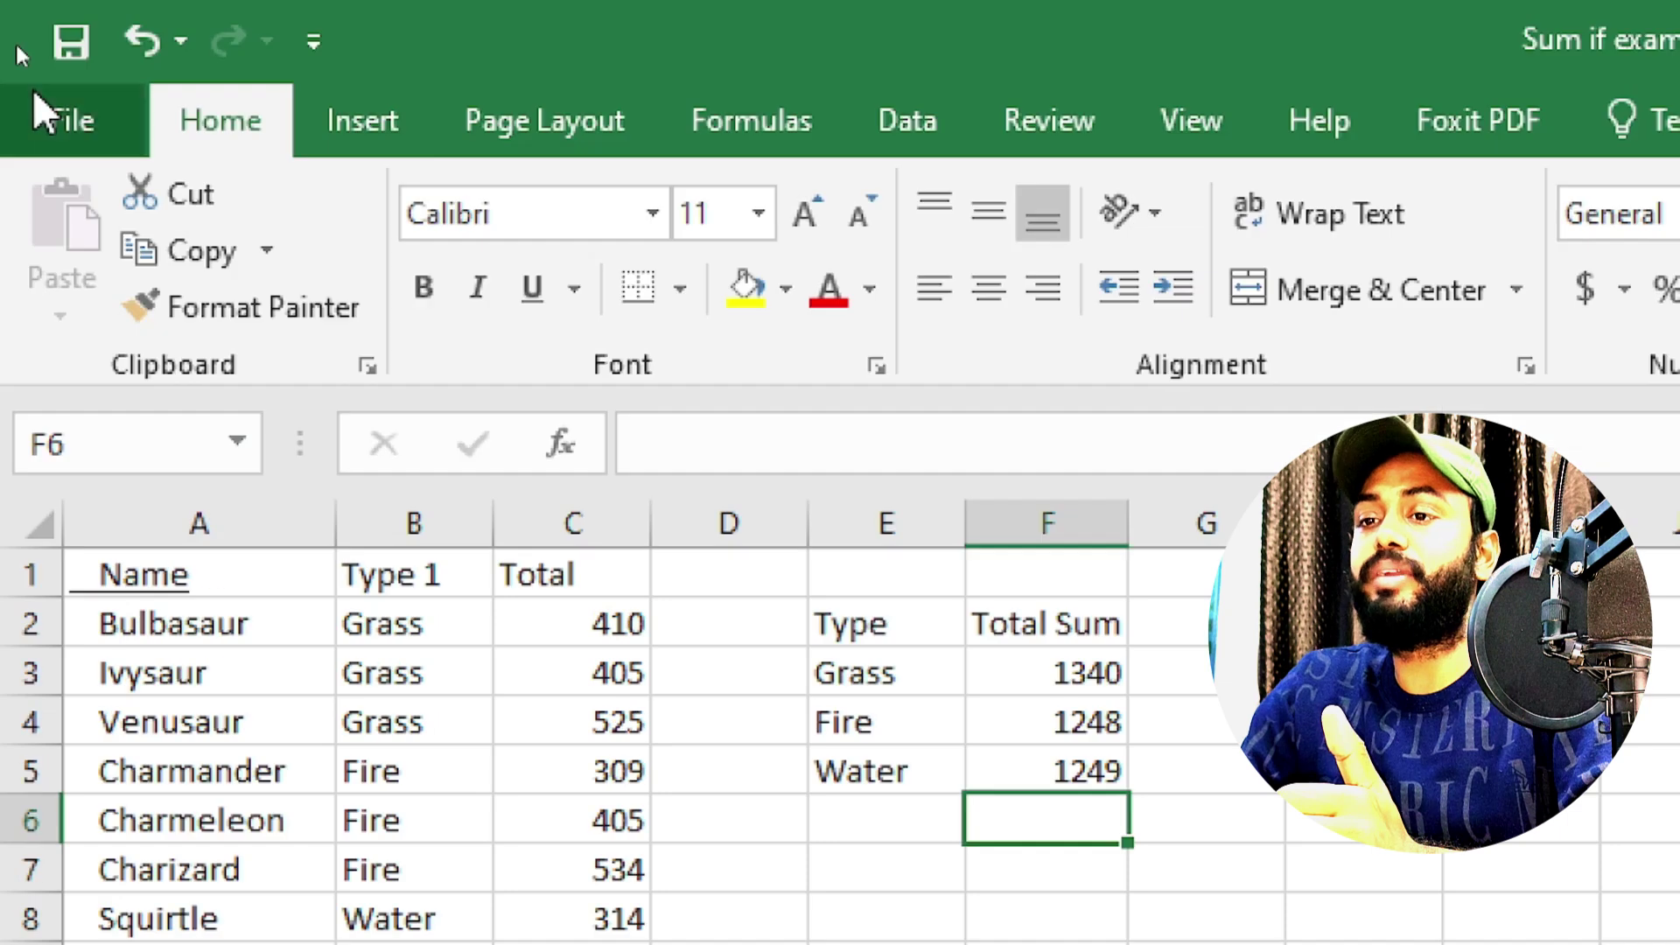
Open the 'Count if example' workbook from the recent workbooks list.
click(34, 96)
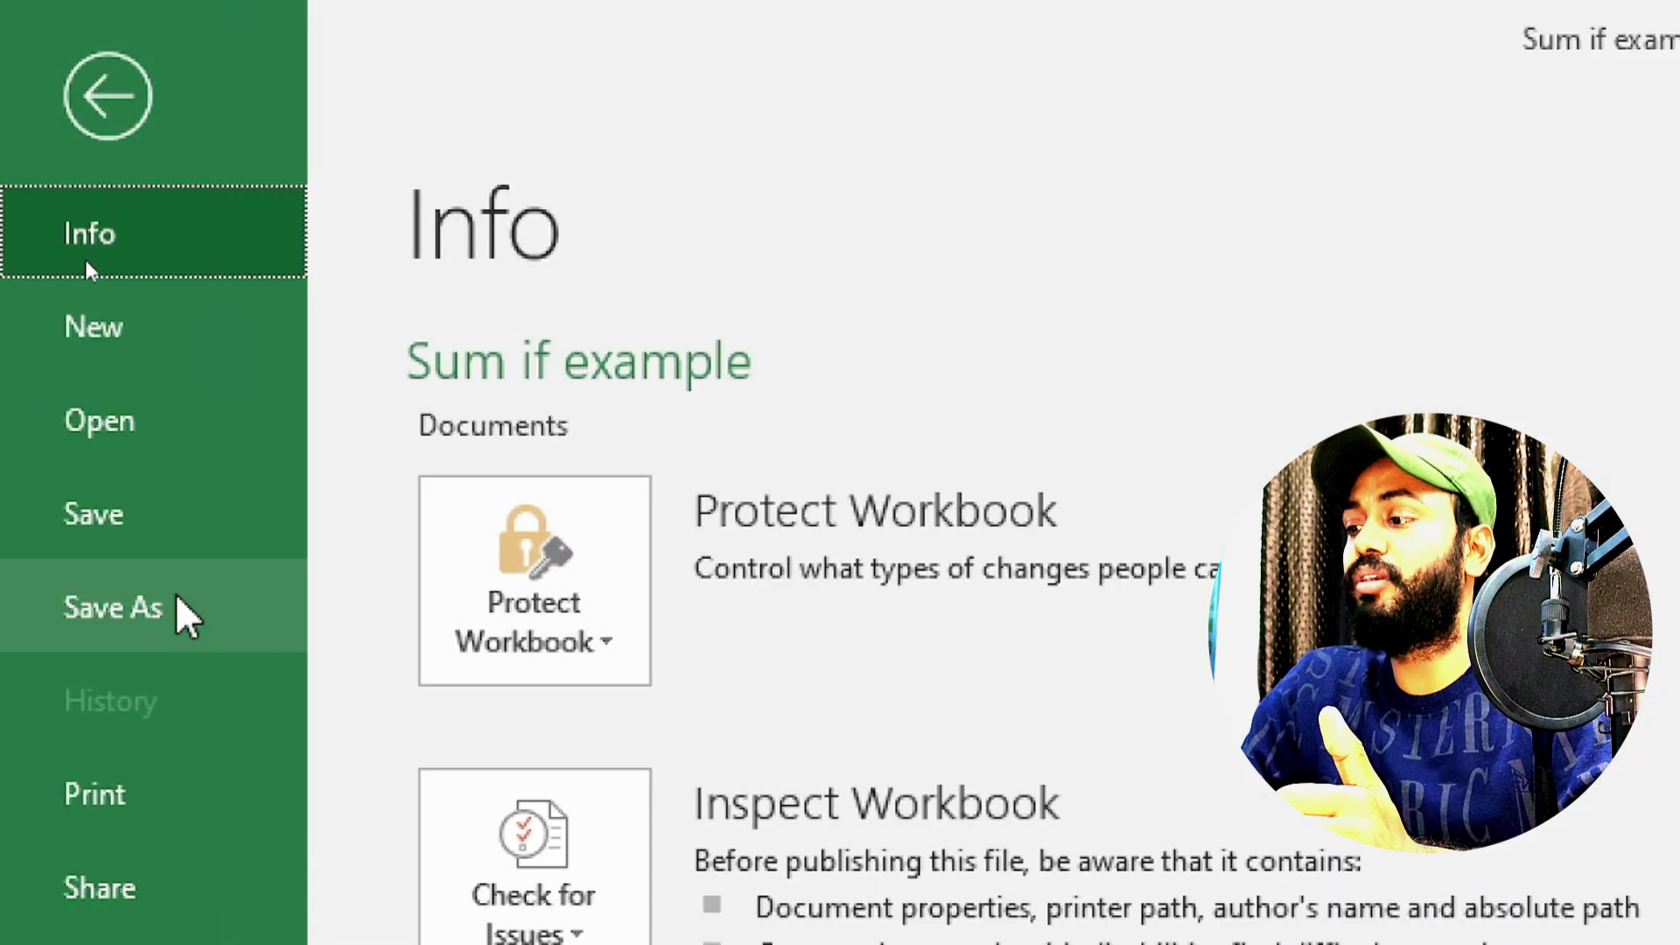
click(161, 403)
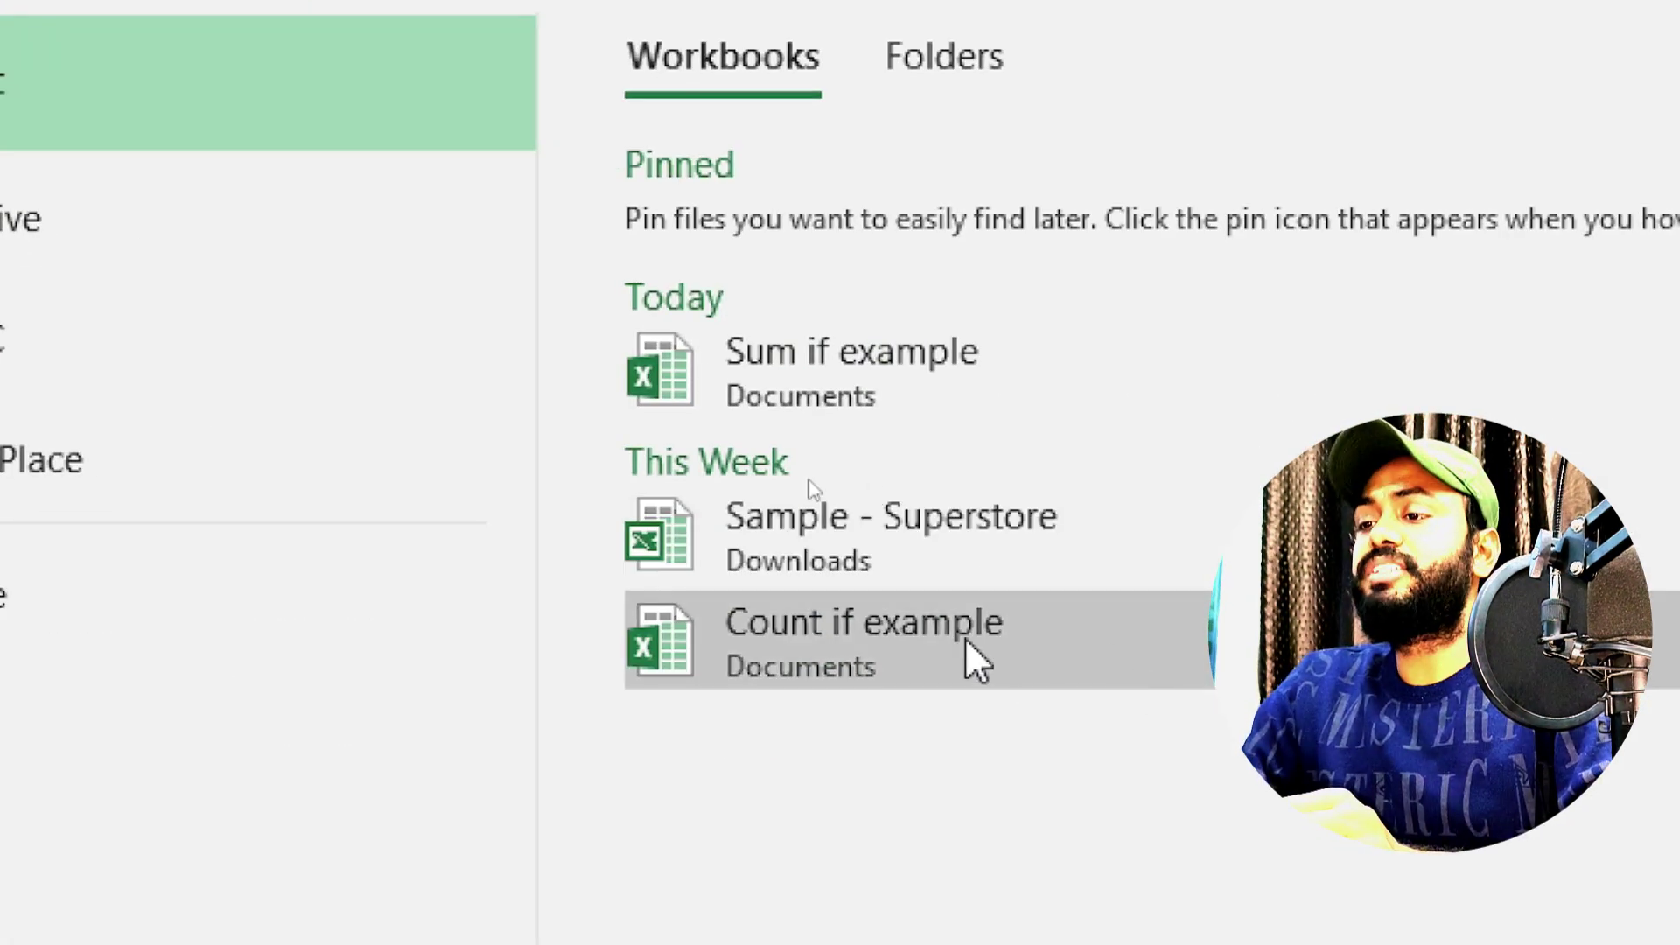
click(966, 639)
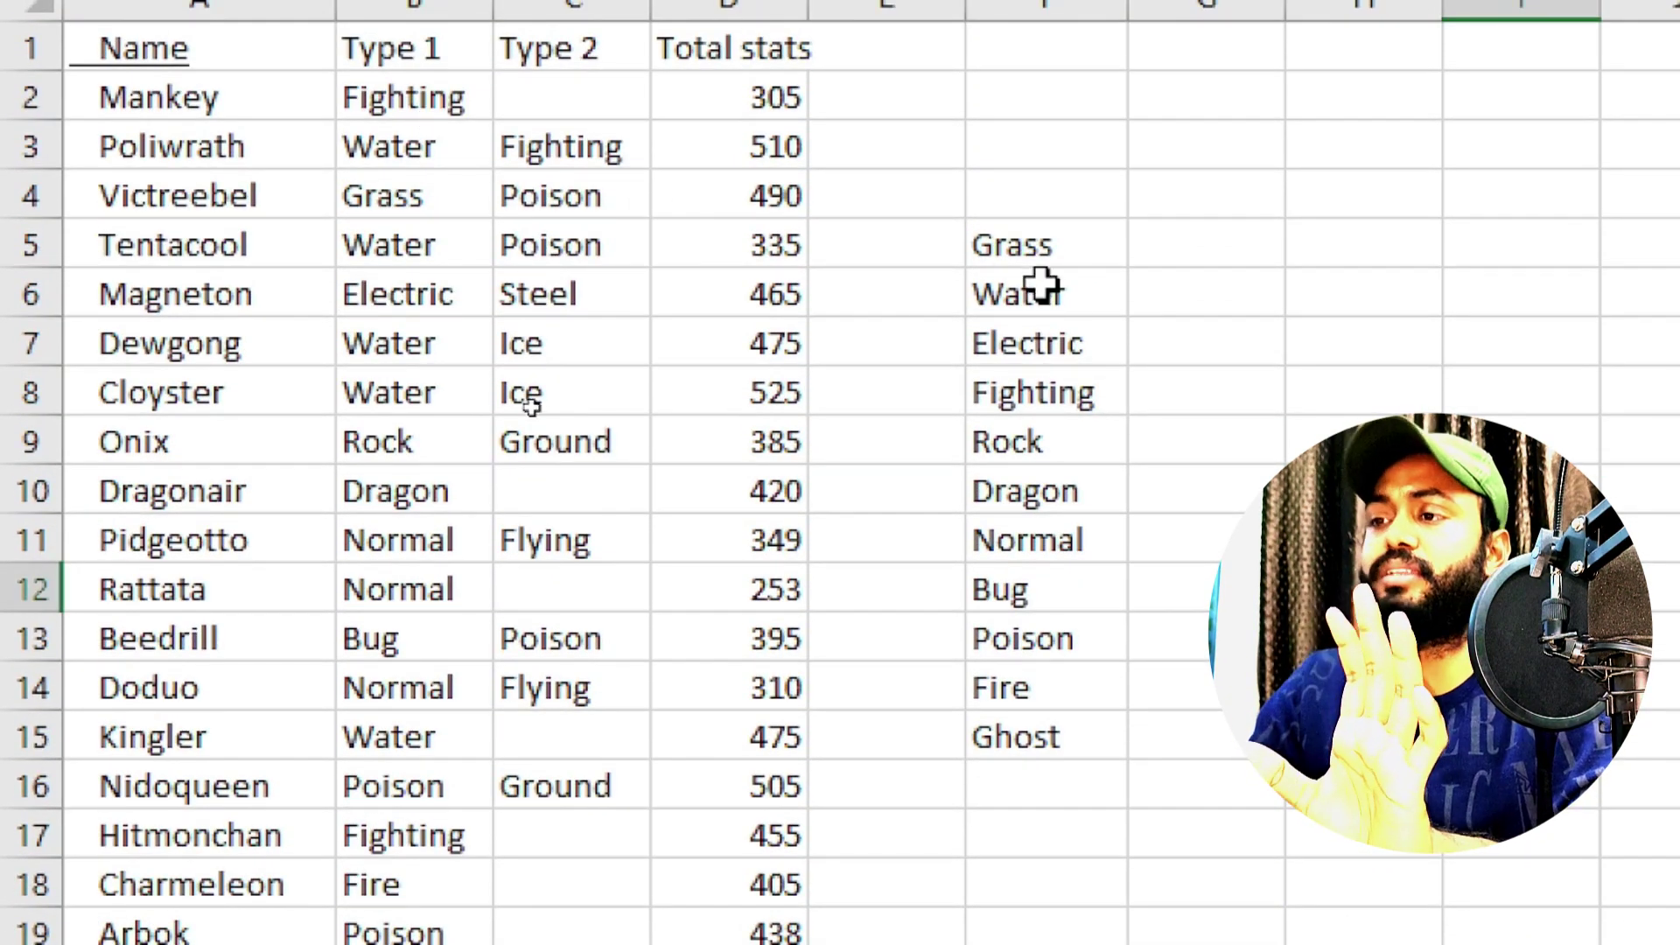
Enter =COUNTIF(B2:B21,"Grass") in G5, giving a Grass count of 1.
click(1199, 254)
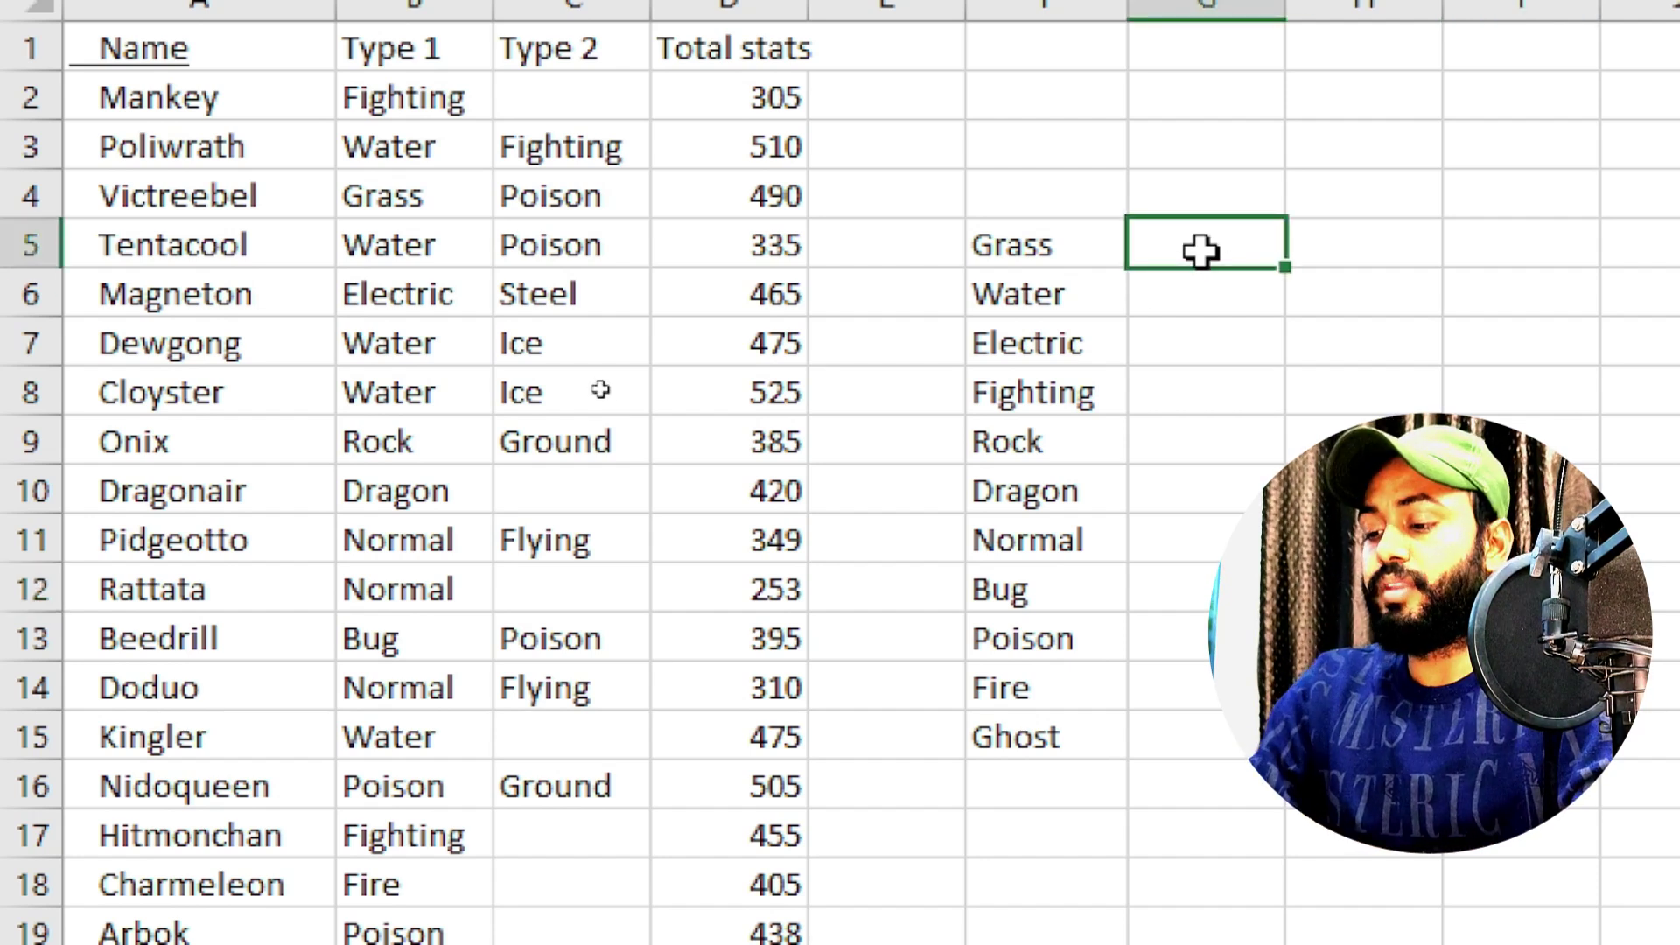
text(=cou)
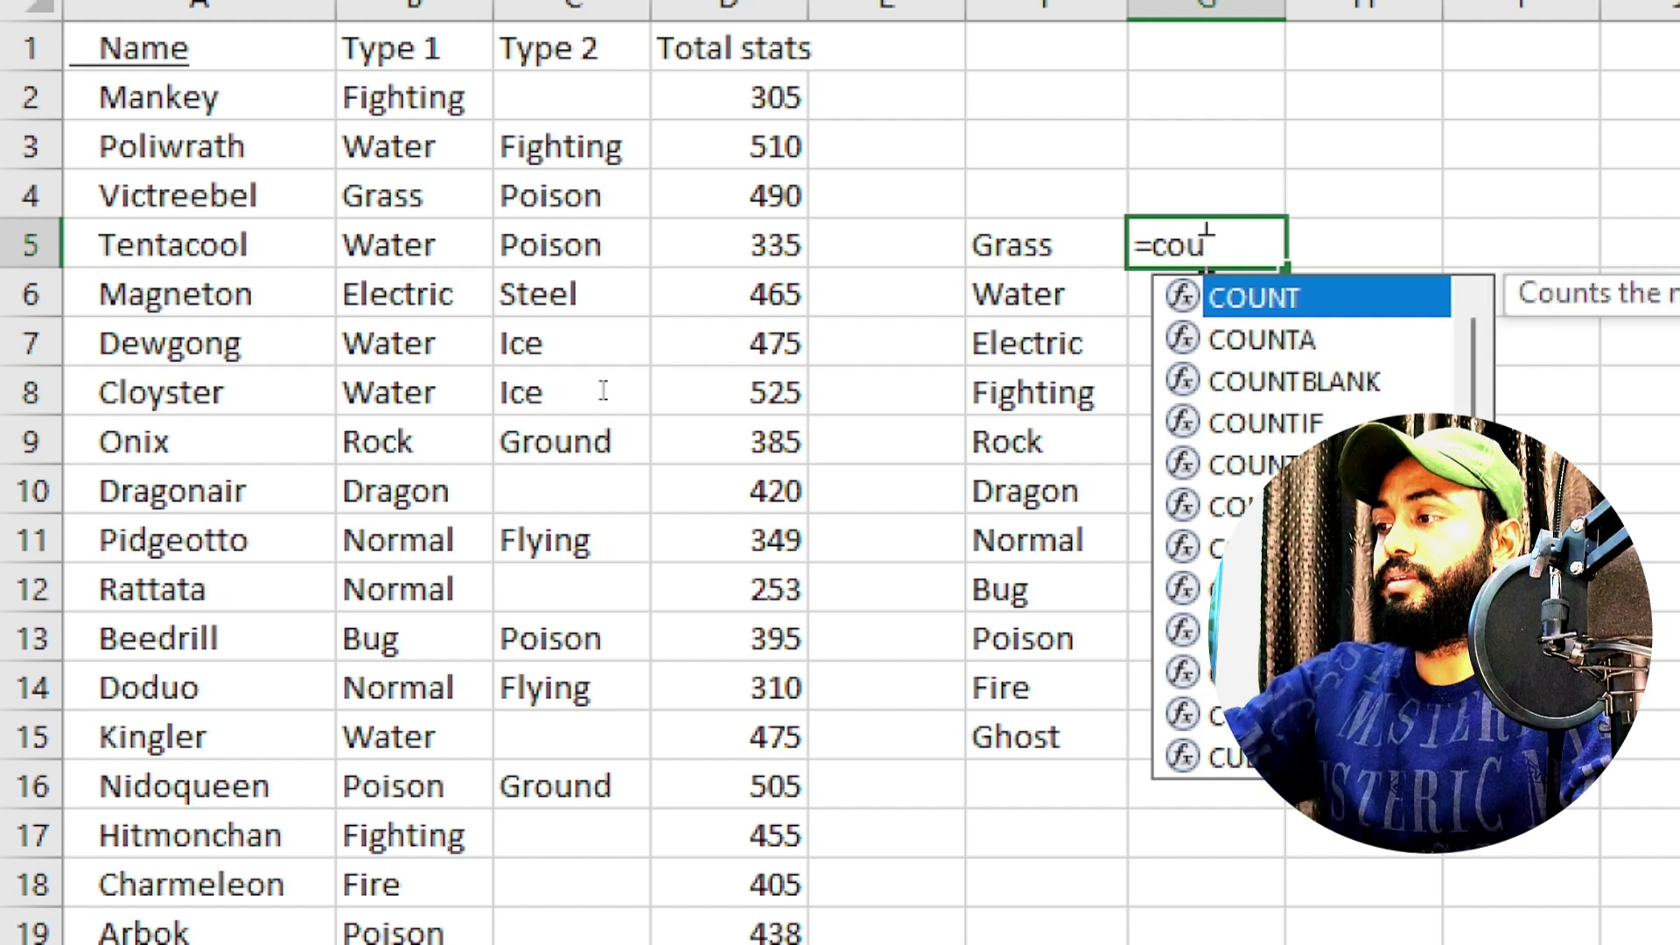
text(ntif)
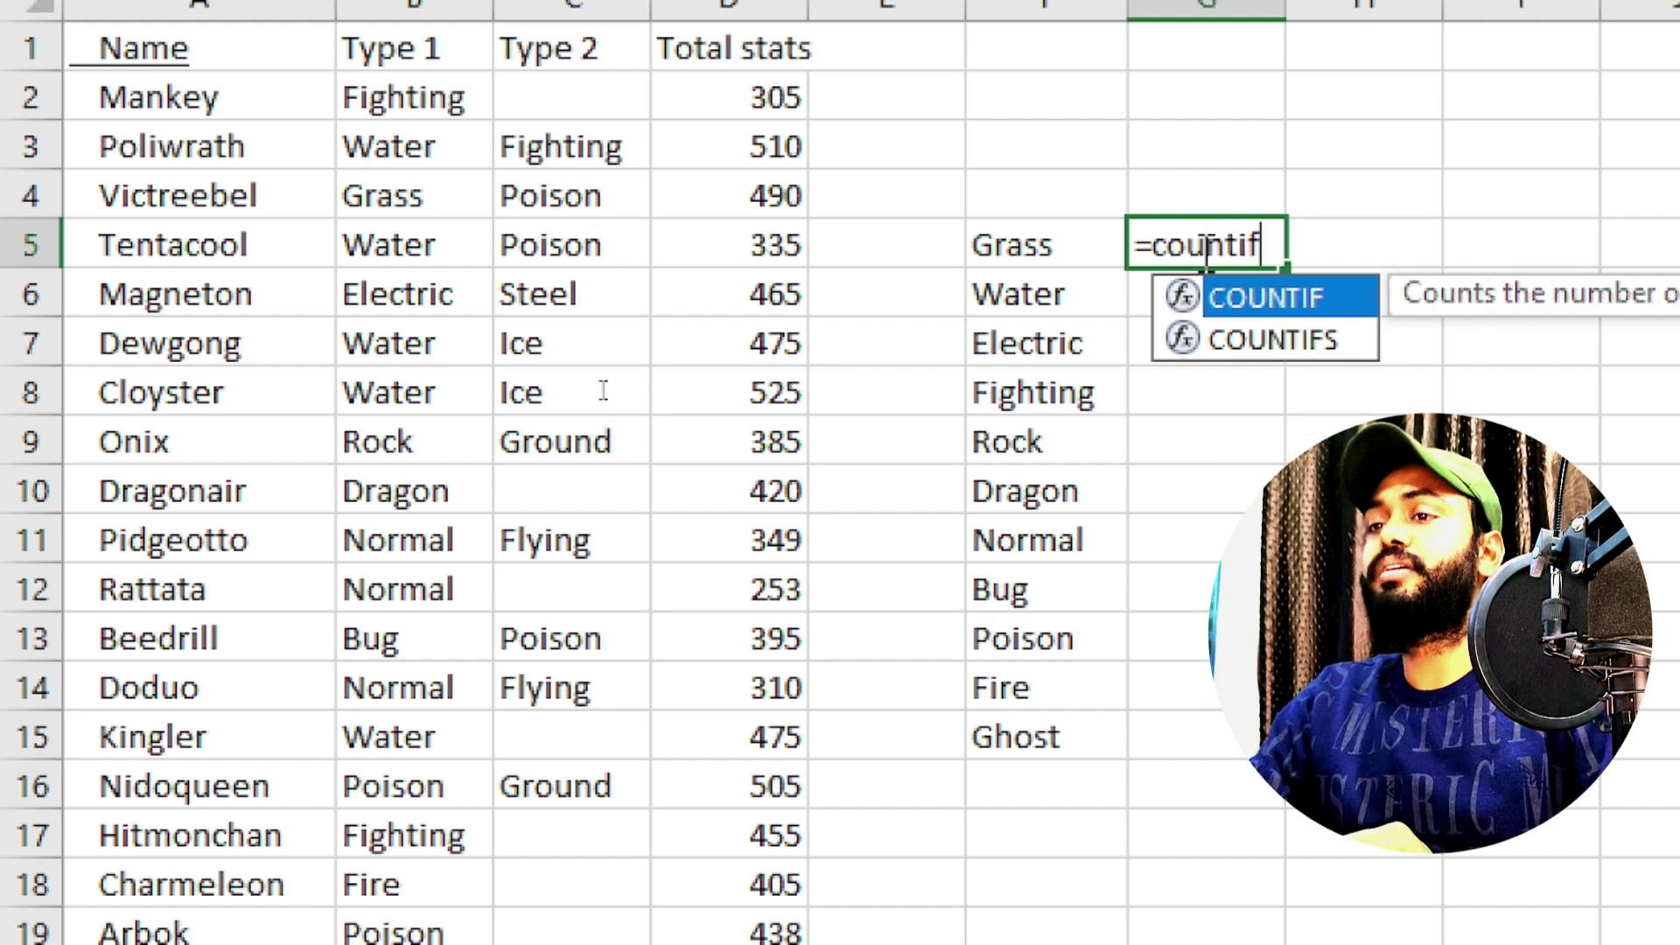
text(()
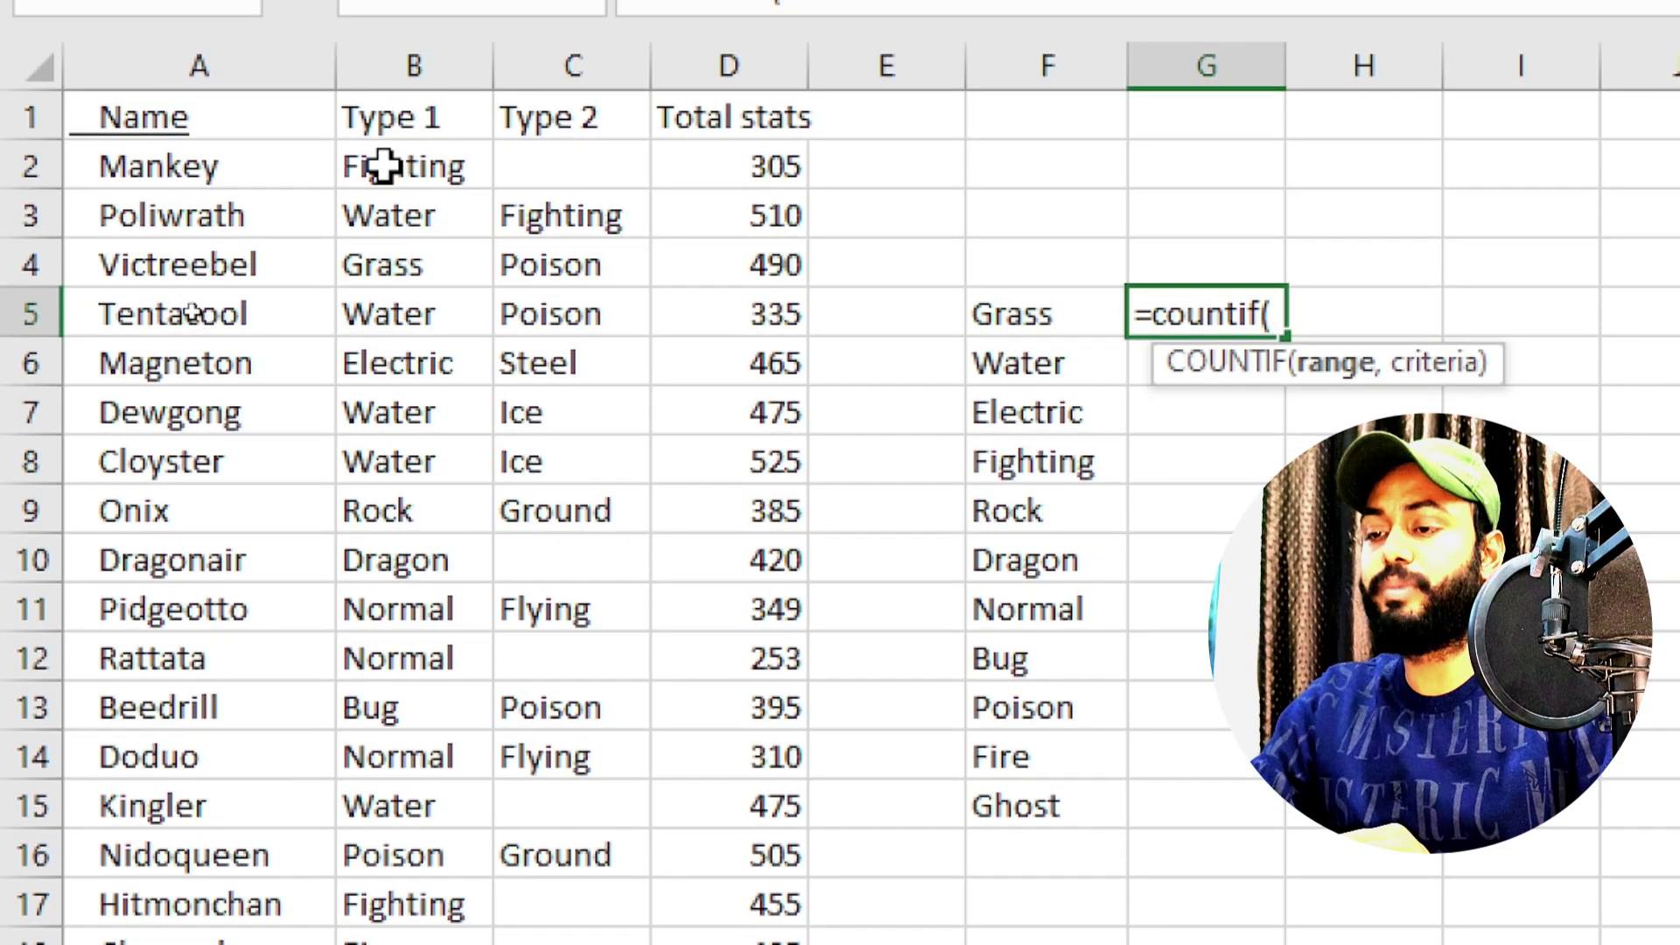
drag(384, 167, 418, 832)
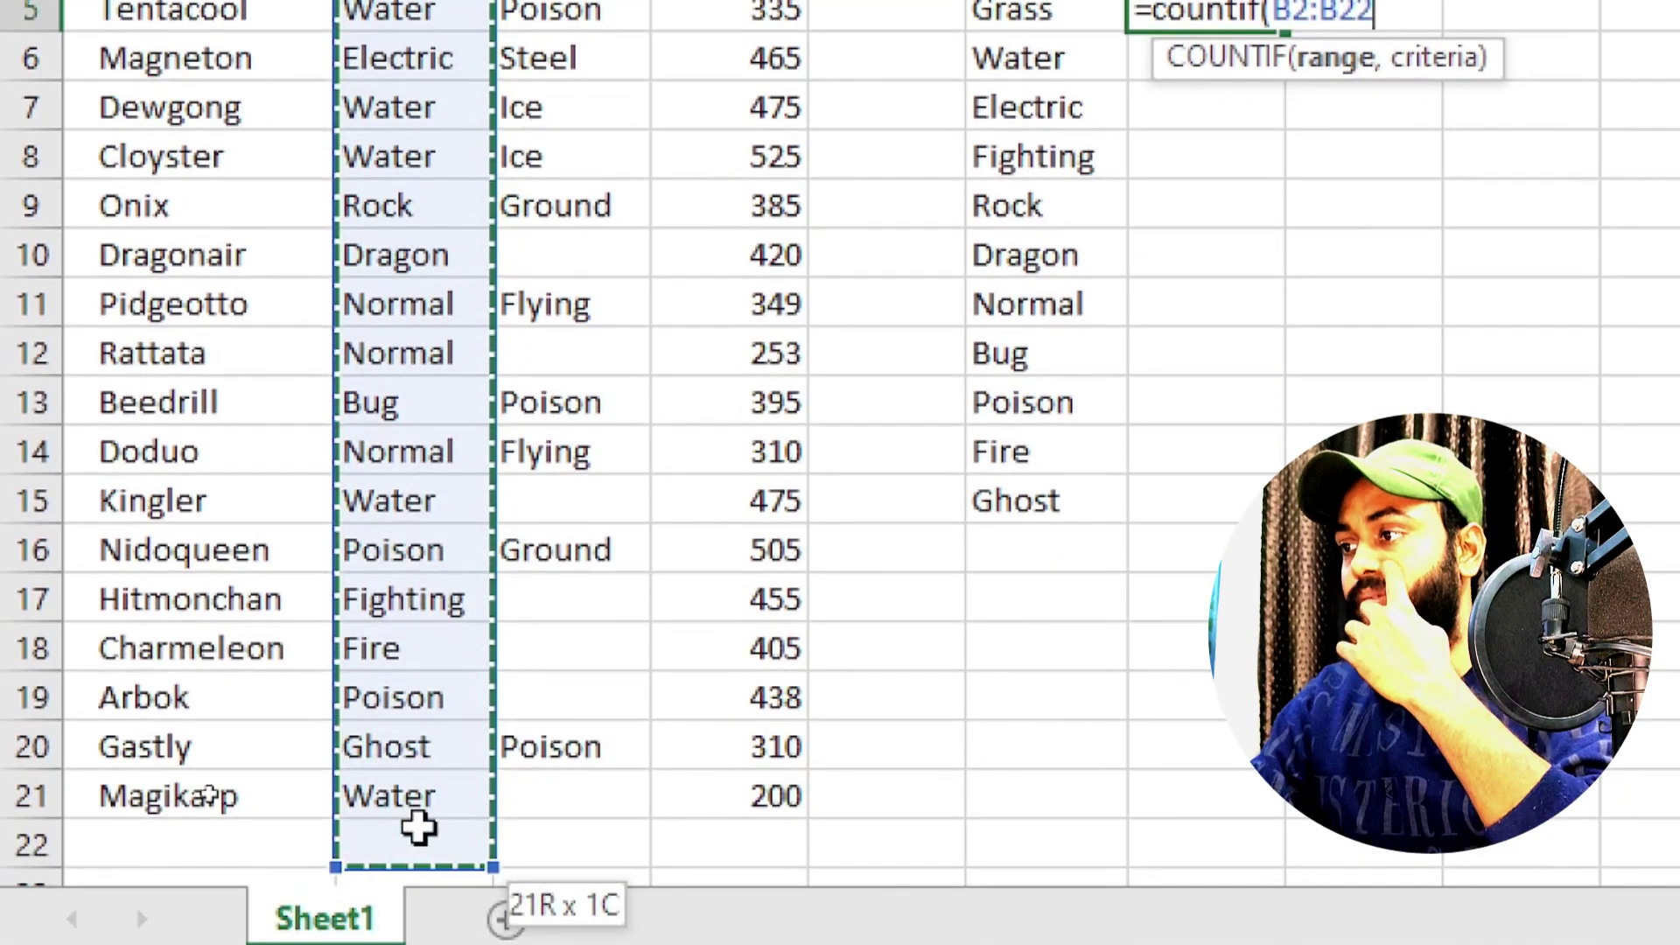
drag(418, 831, 410, 796)
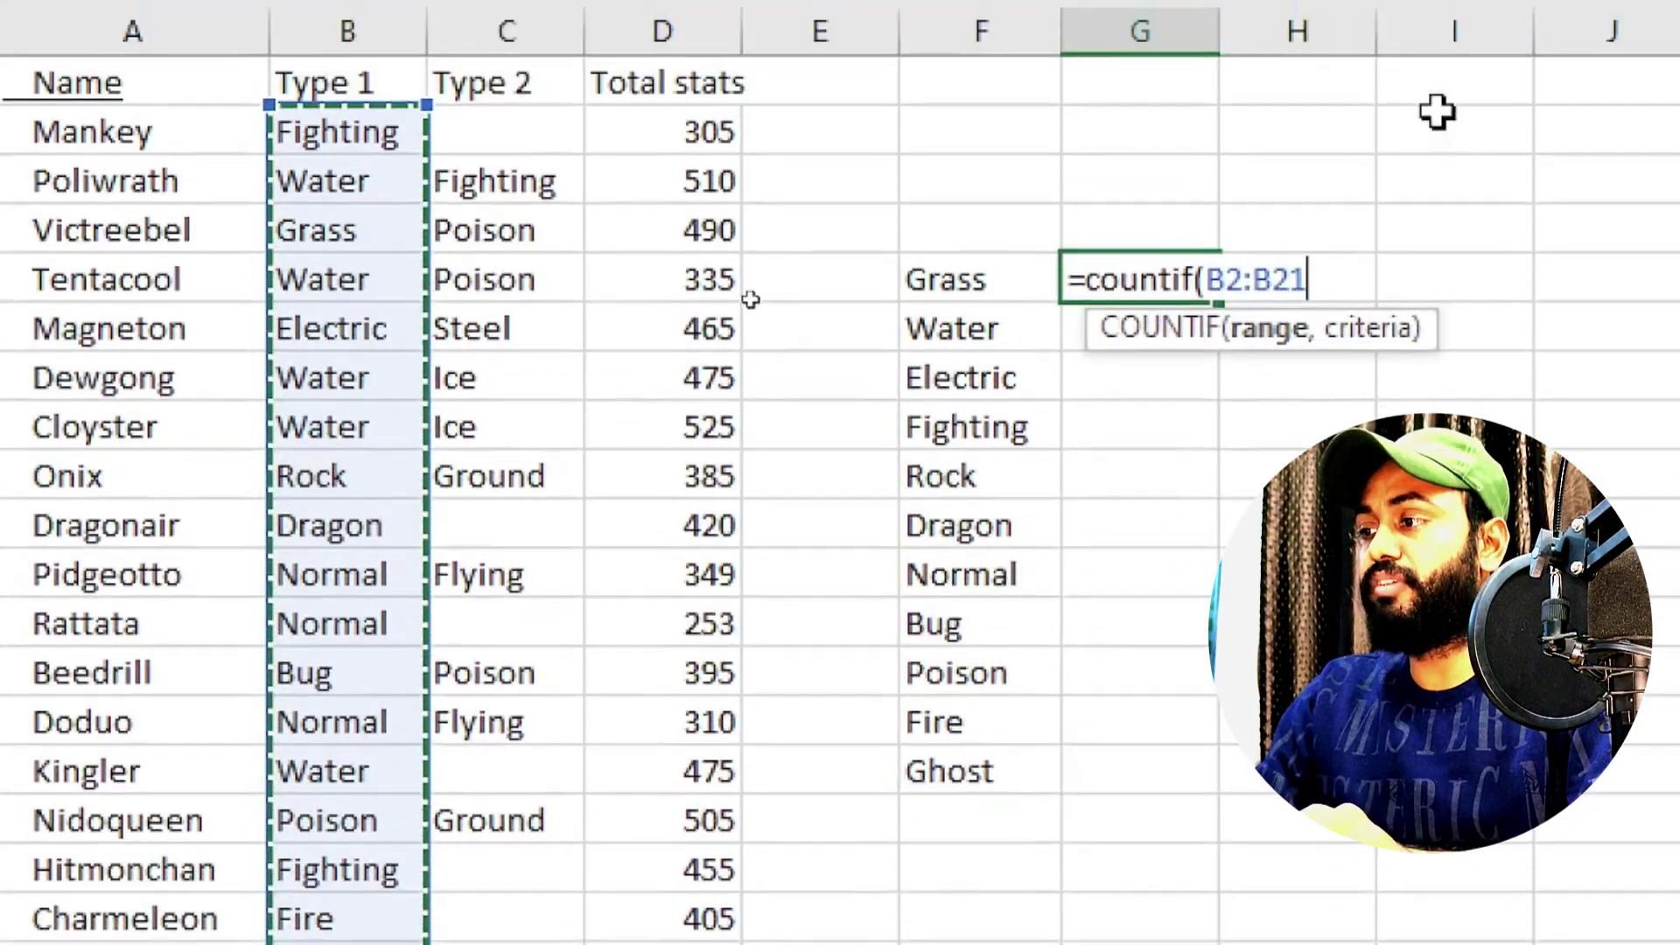
text(,")
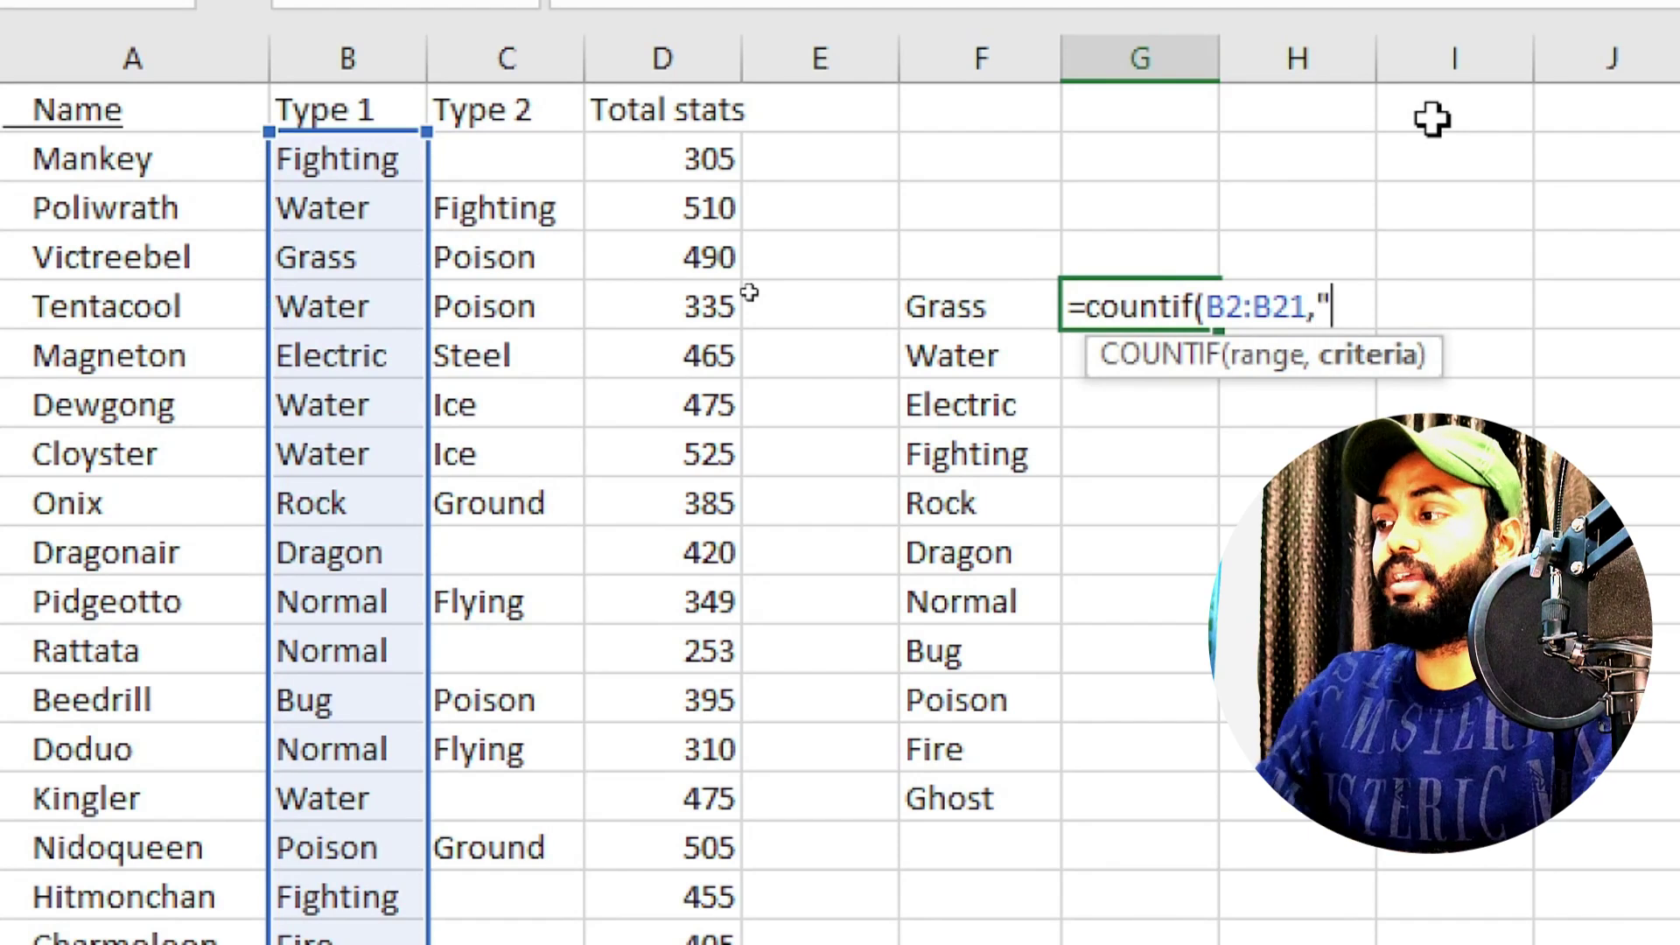
text(Grass")
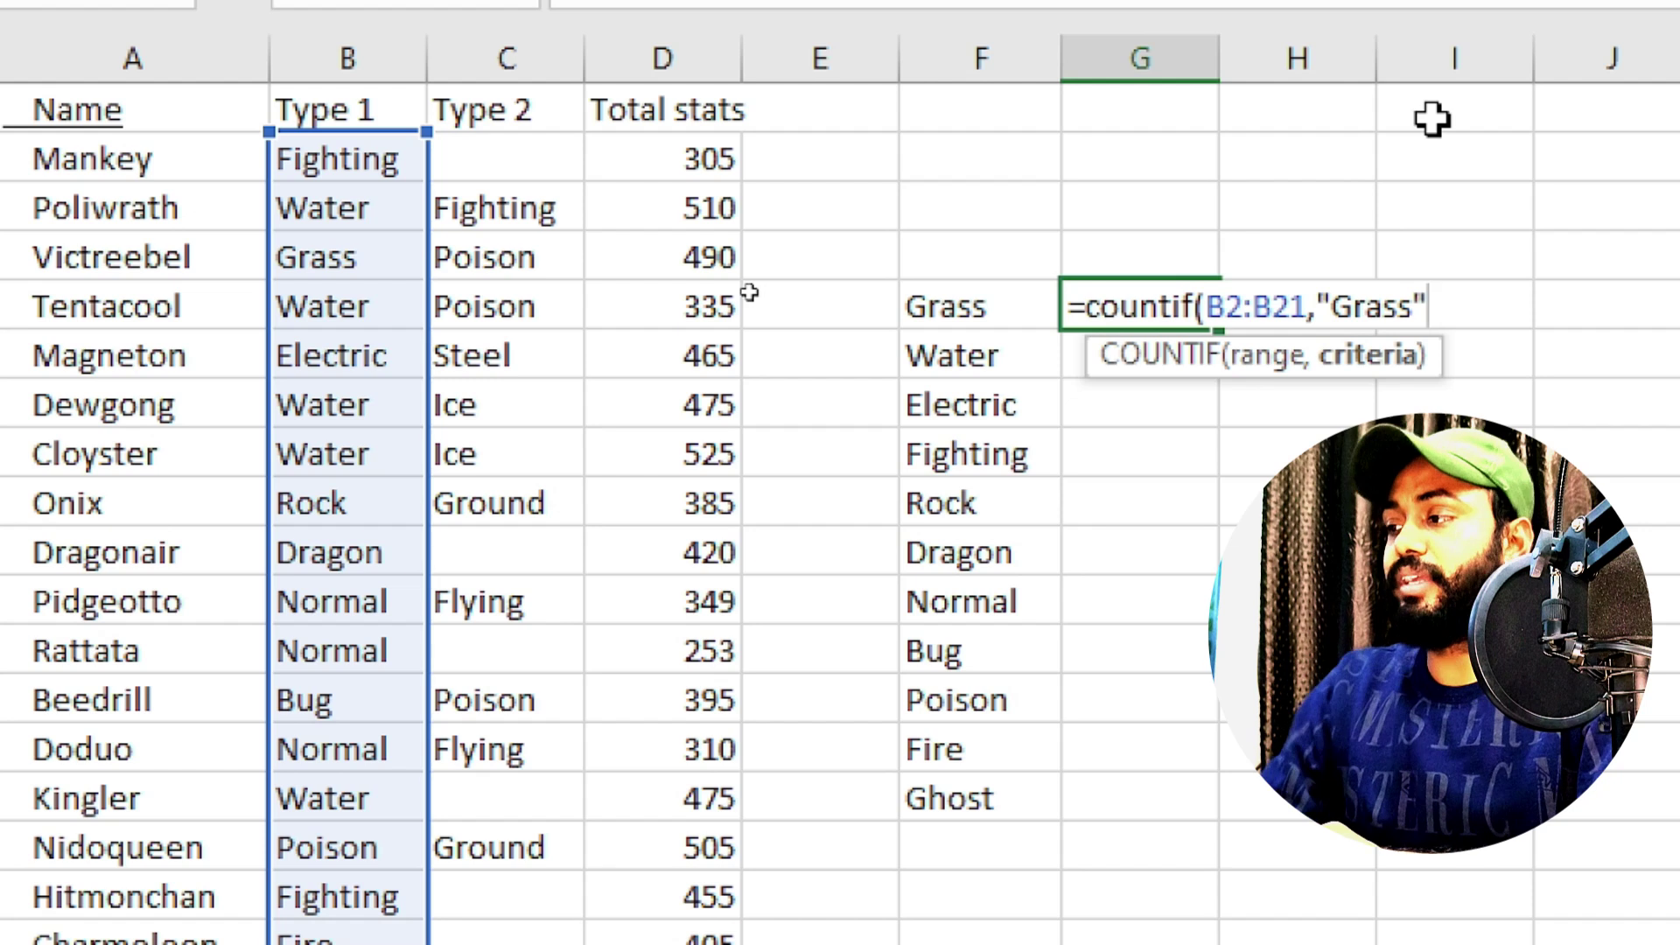
text())
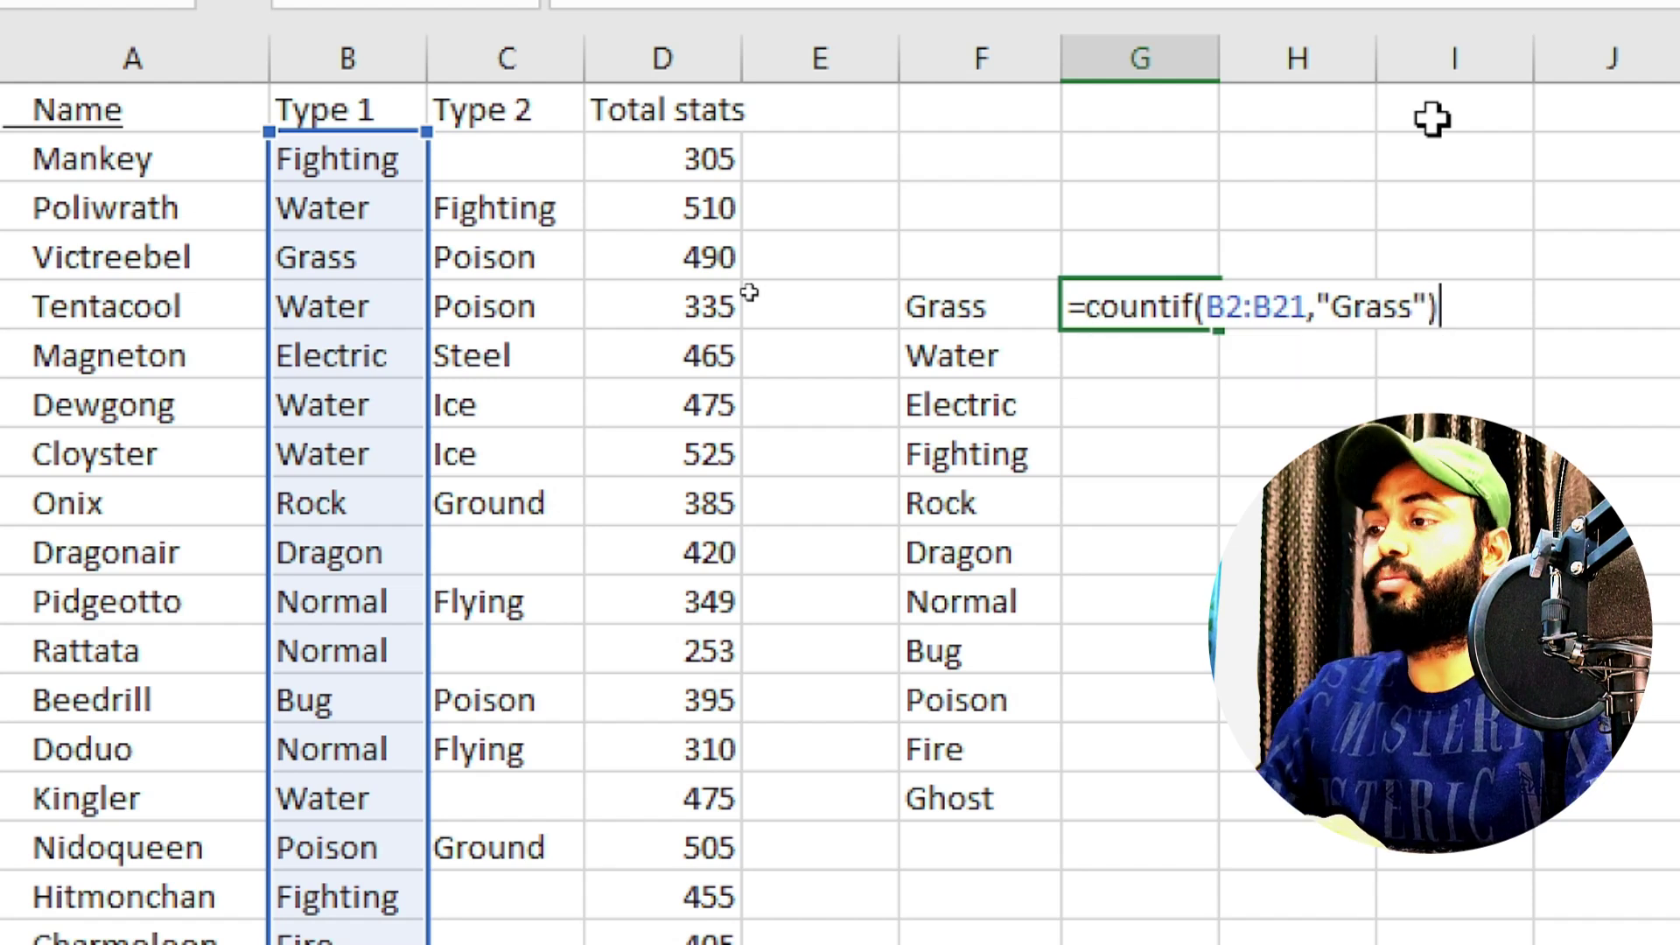
key(Return)
key(Up)
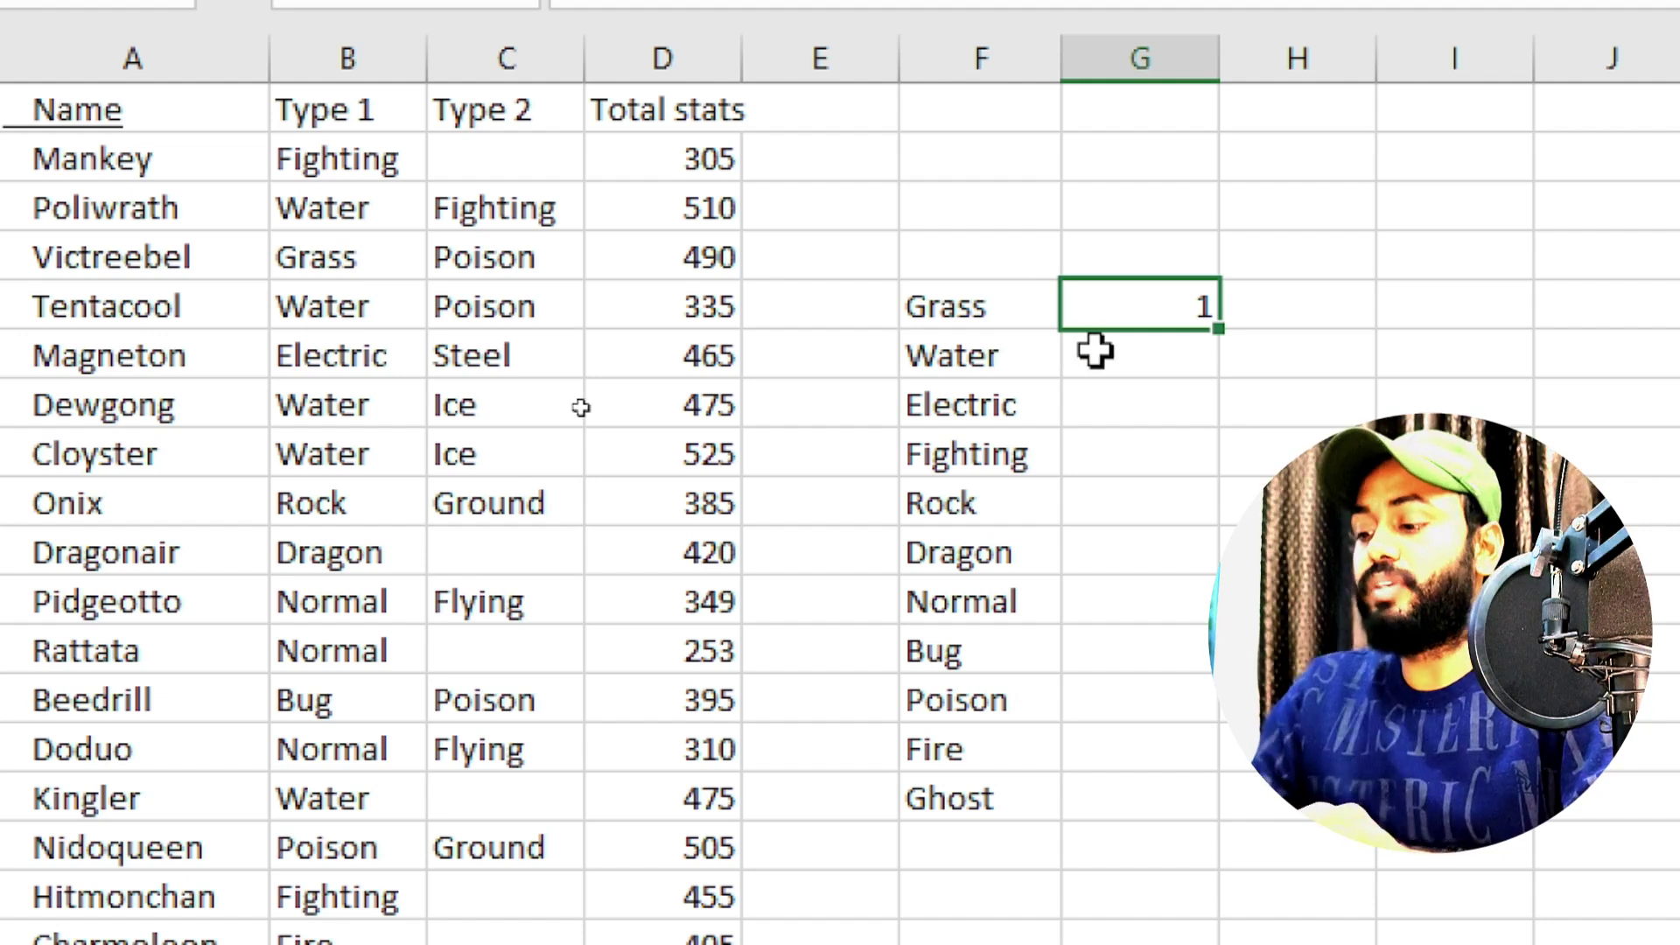
Enter =COUNTIF(B1:B21,"water") in G6, giving a Water count of 6.
click(1129, 351)
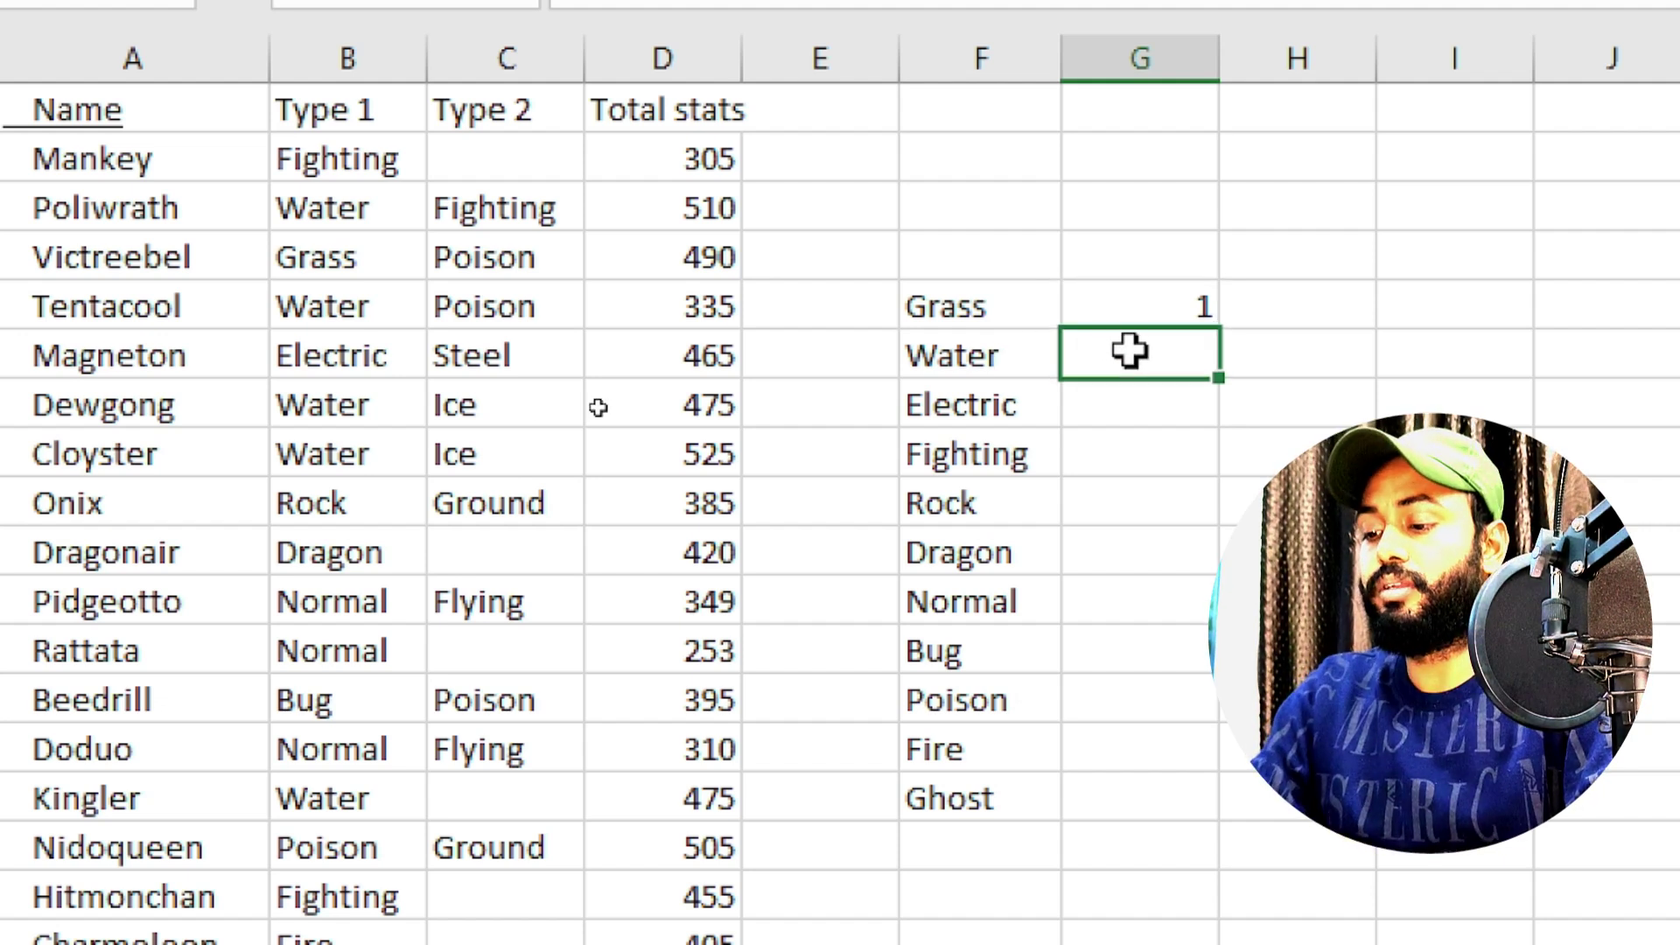
text(=cou)
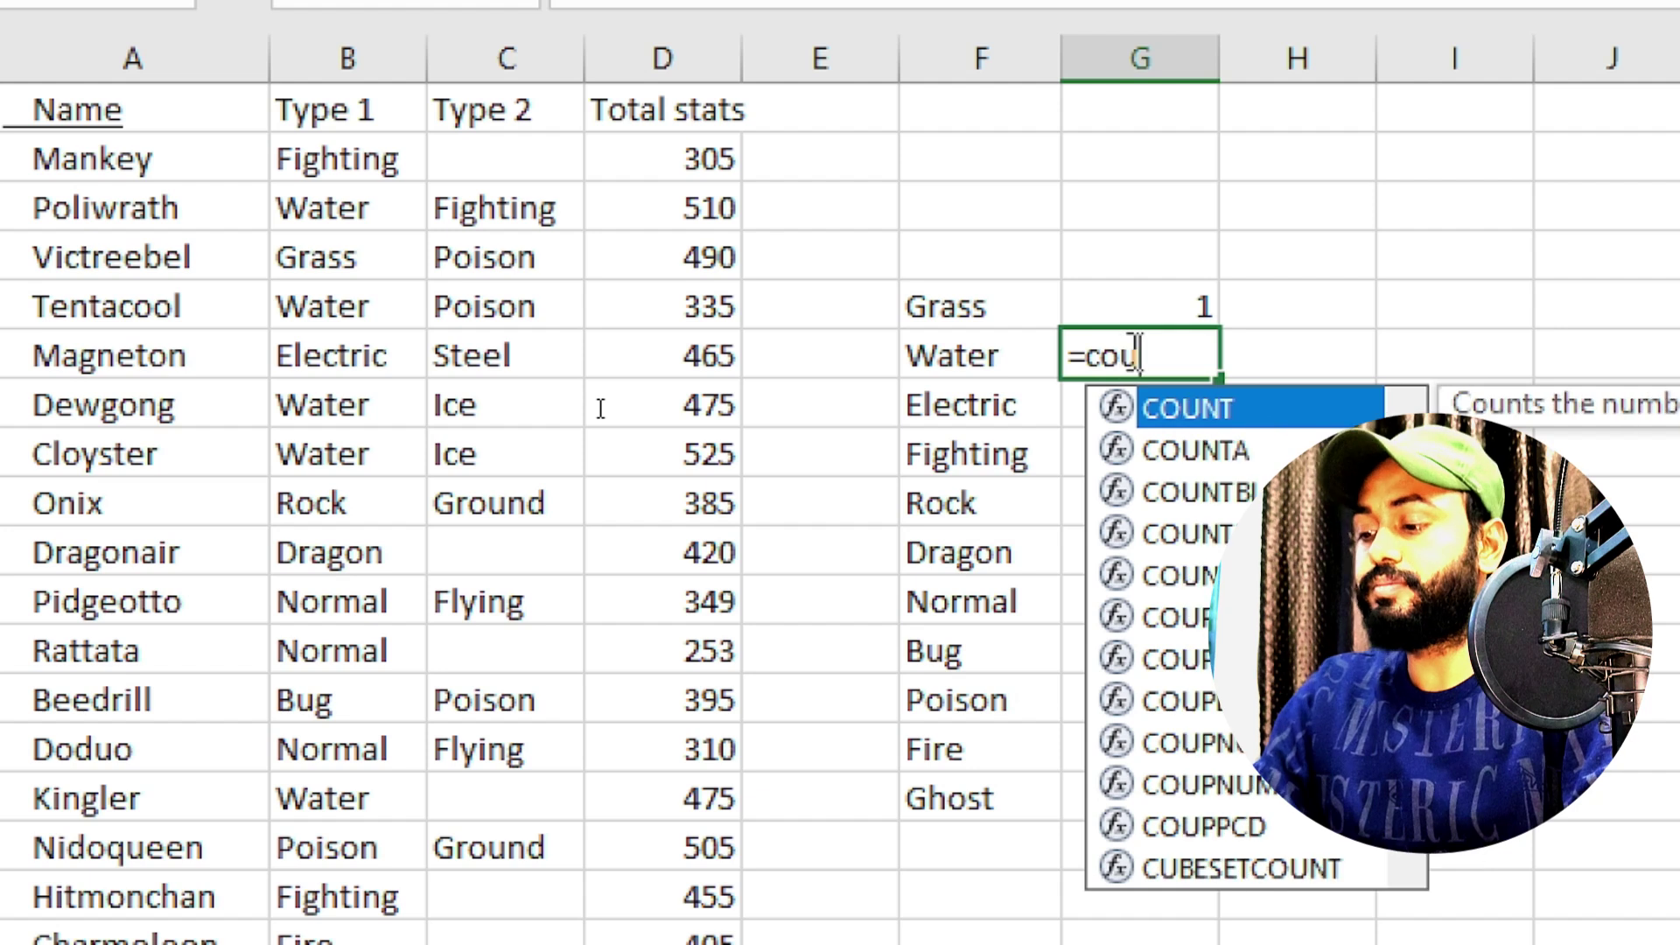
text(ntif)
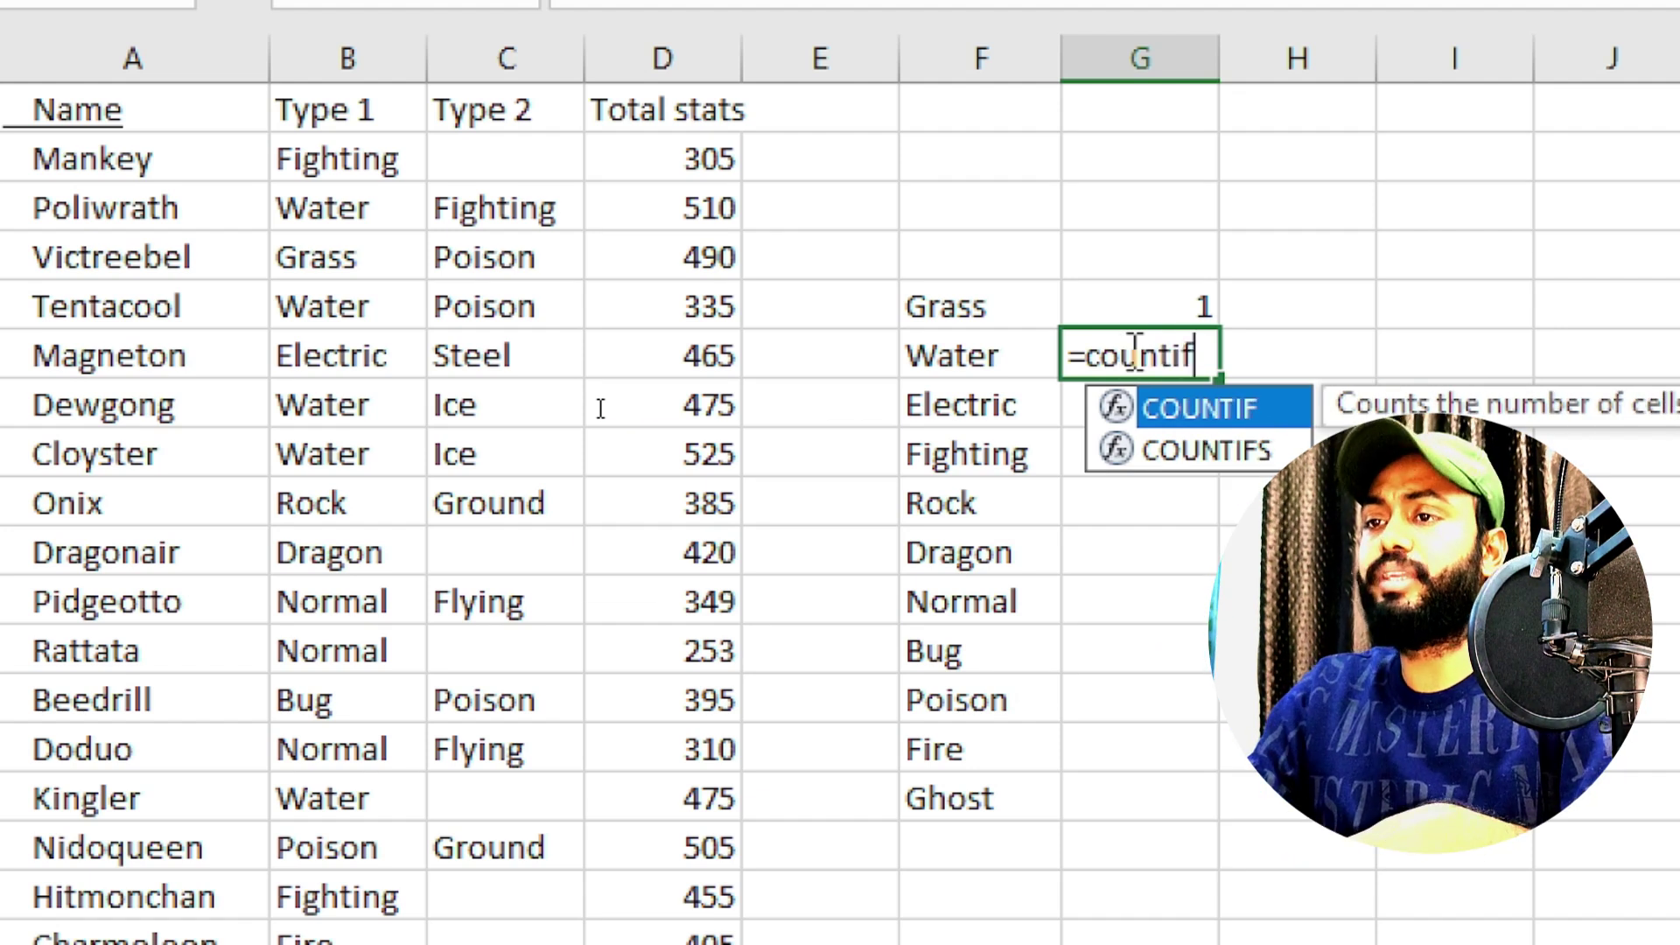
text(()
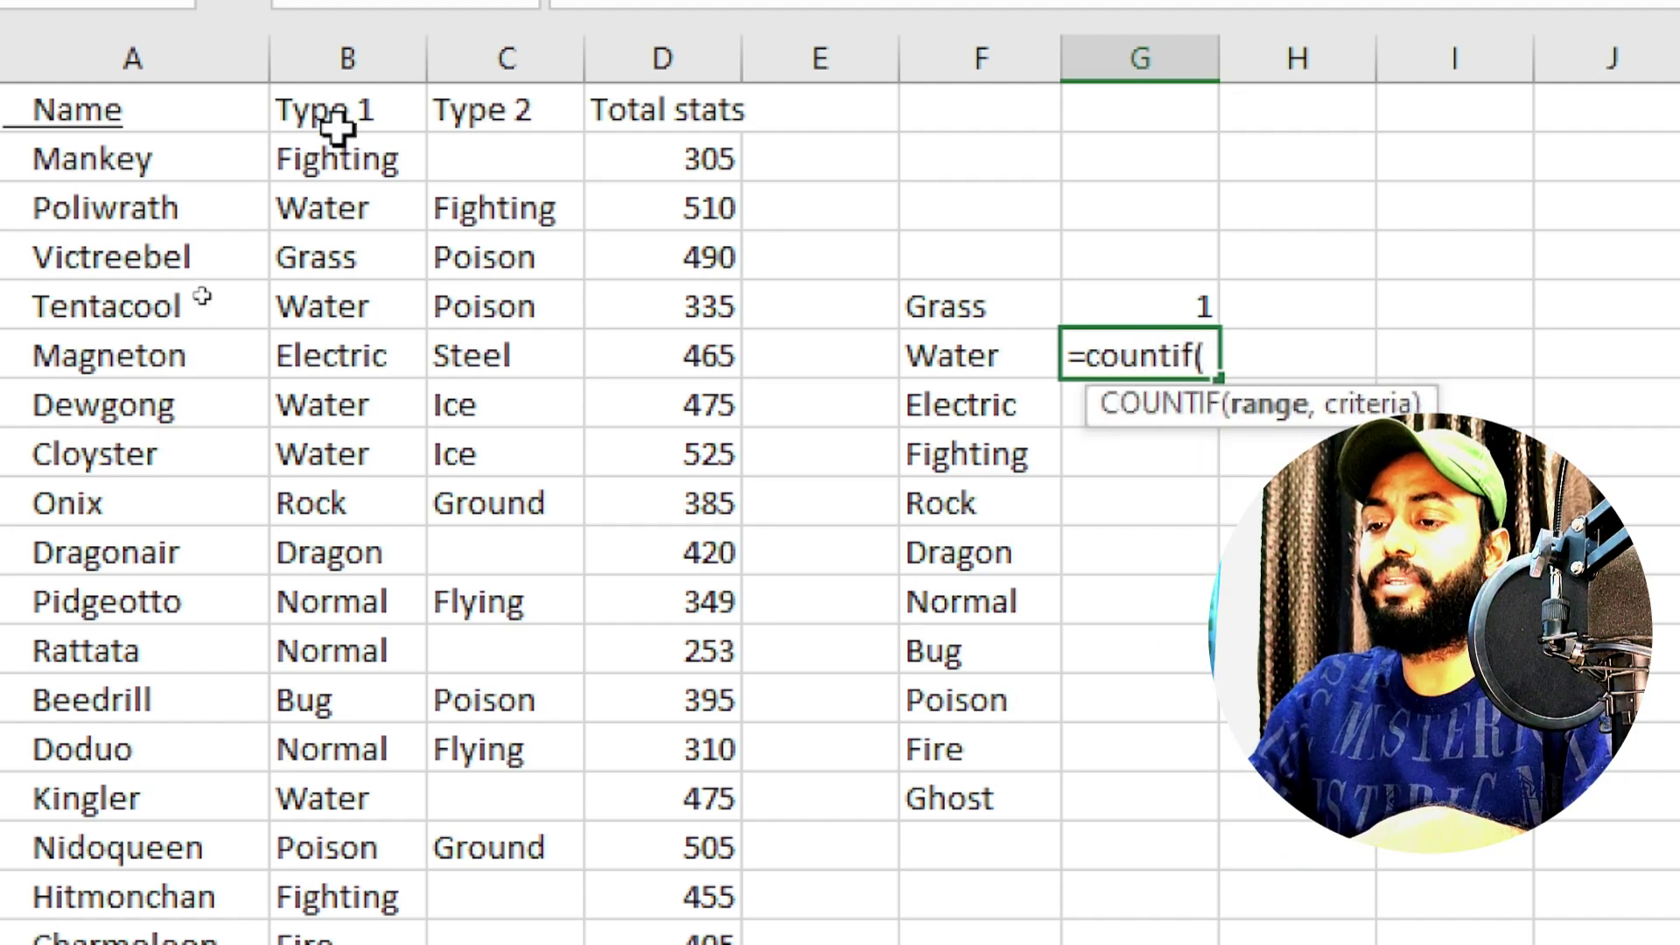
drag(338, 121, 385, 735)
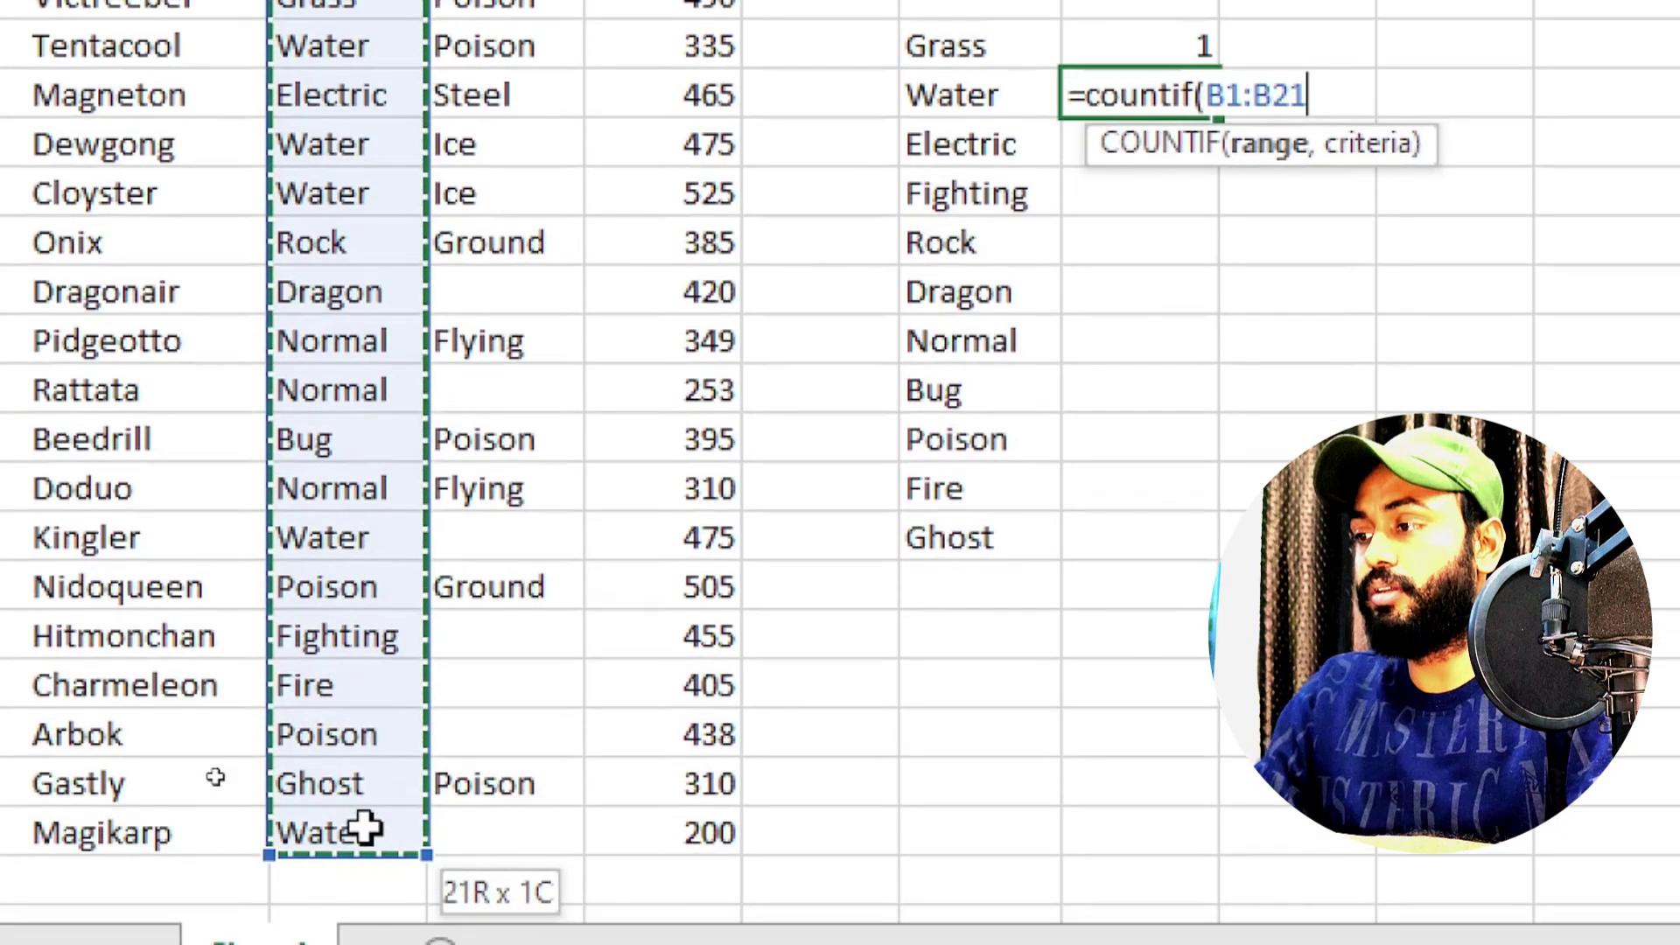
drag(385, 735, 364, 833)
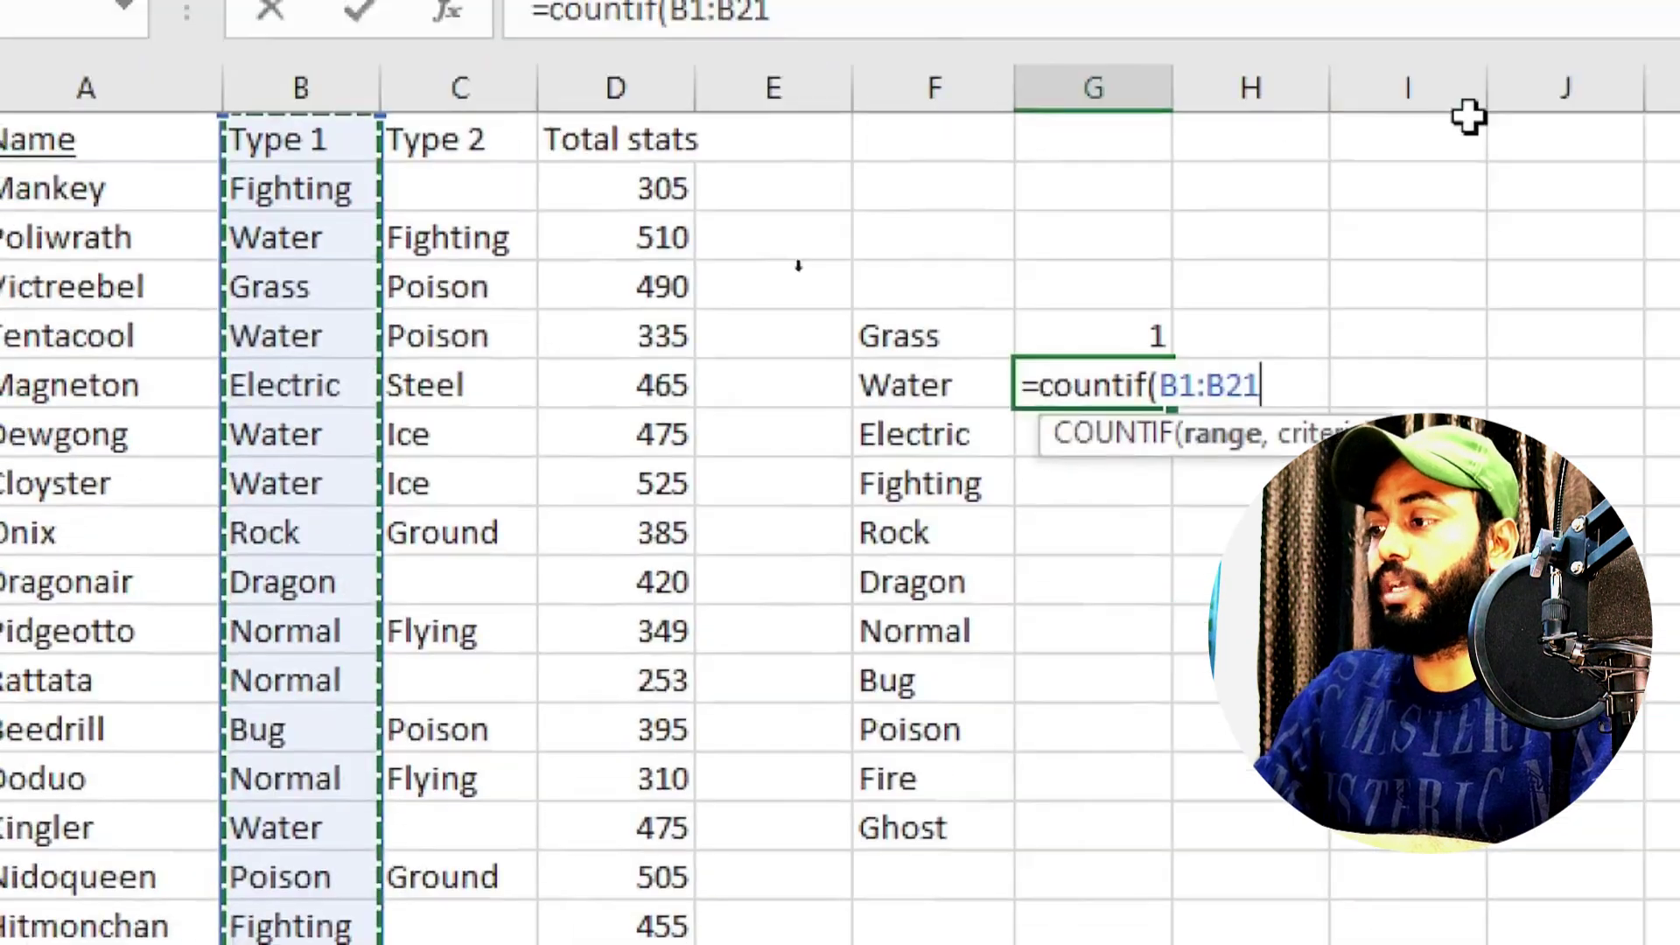
text(,"w)
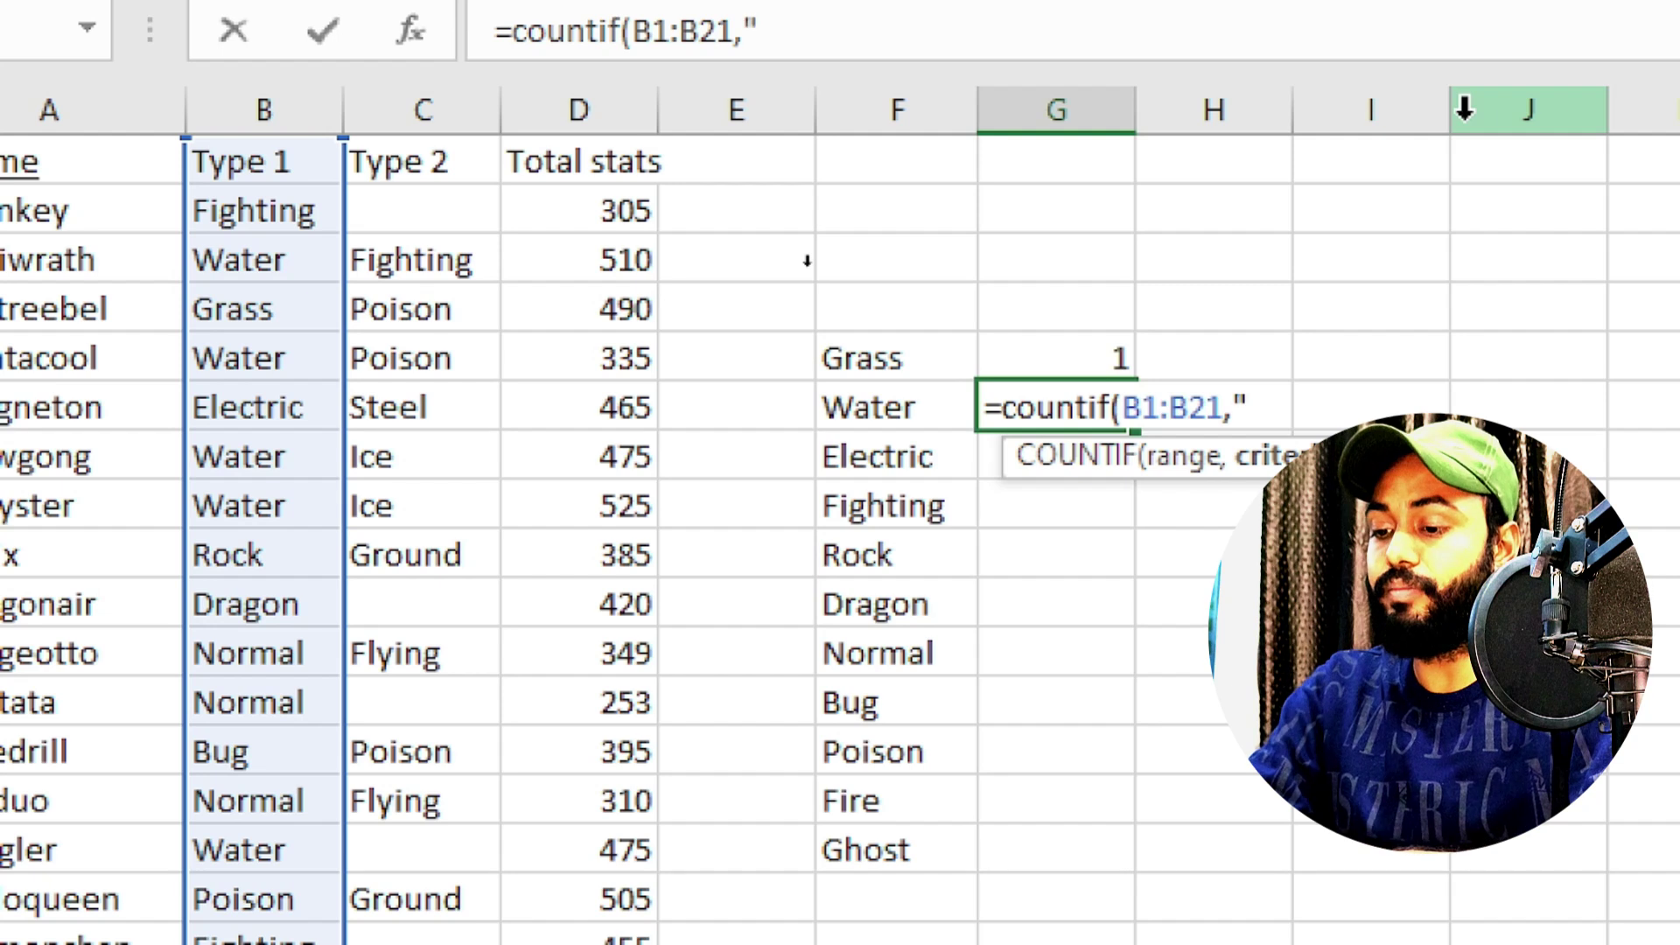
text(ater")
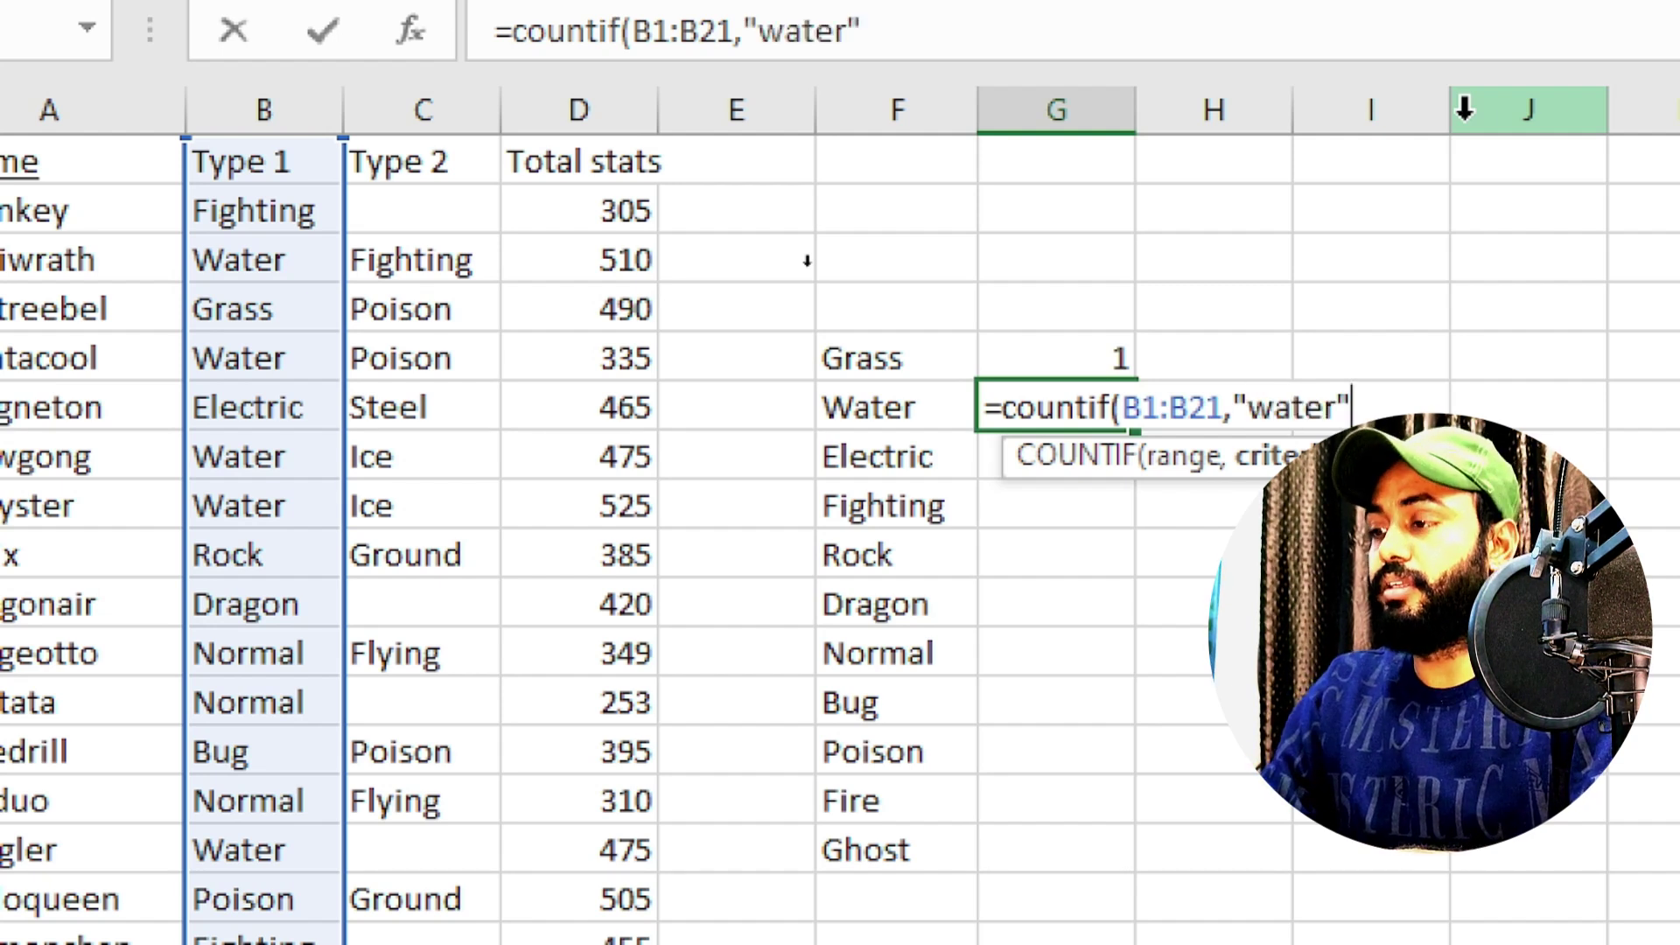
key(ctrl+Return)
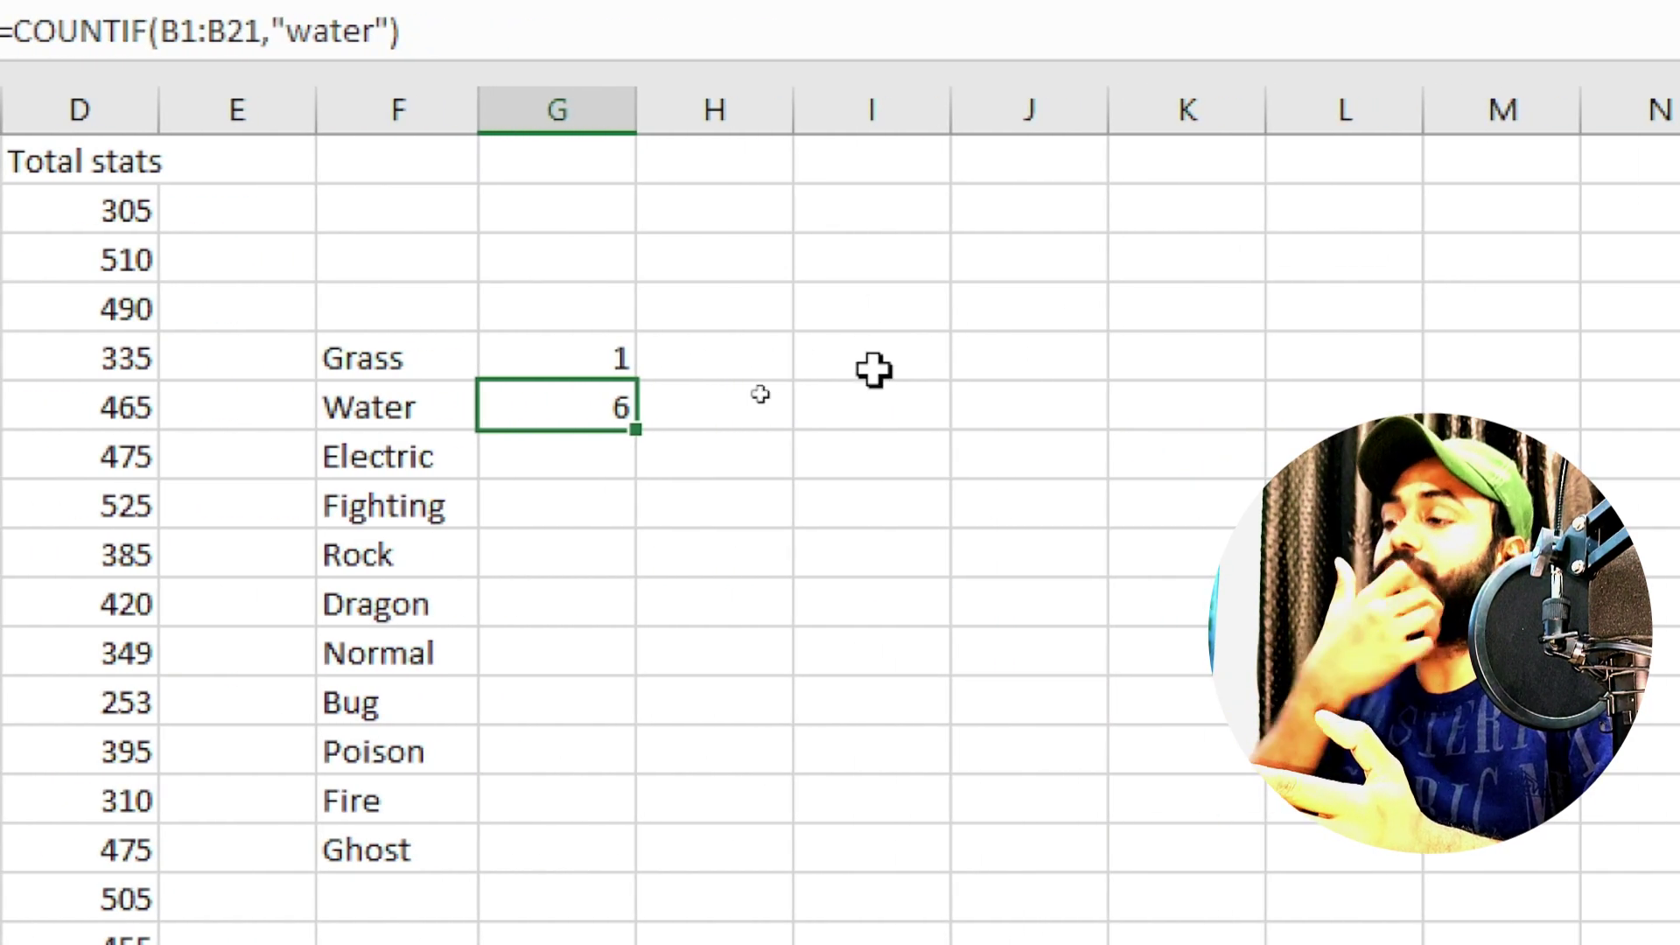
click(858, 398)
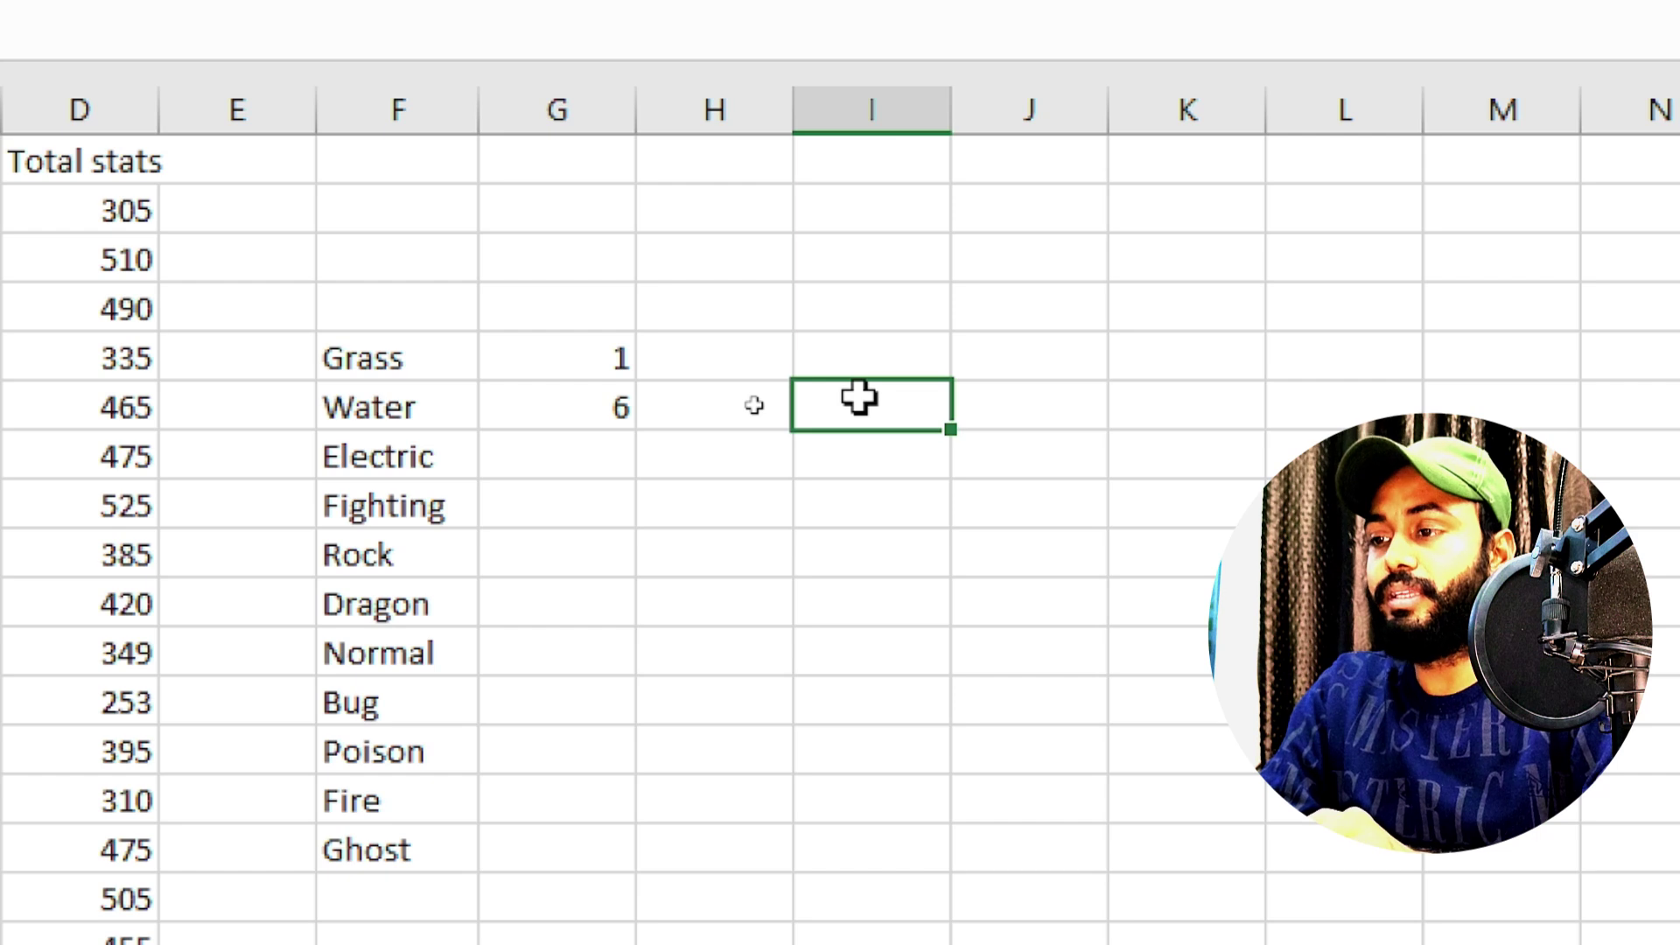
Type the 'Employee Name' heading in I6 and widen column I to fit it.
text(Emplo)
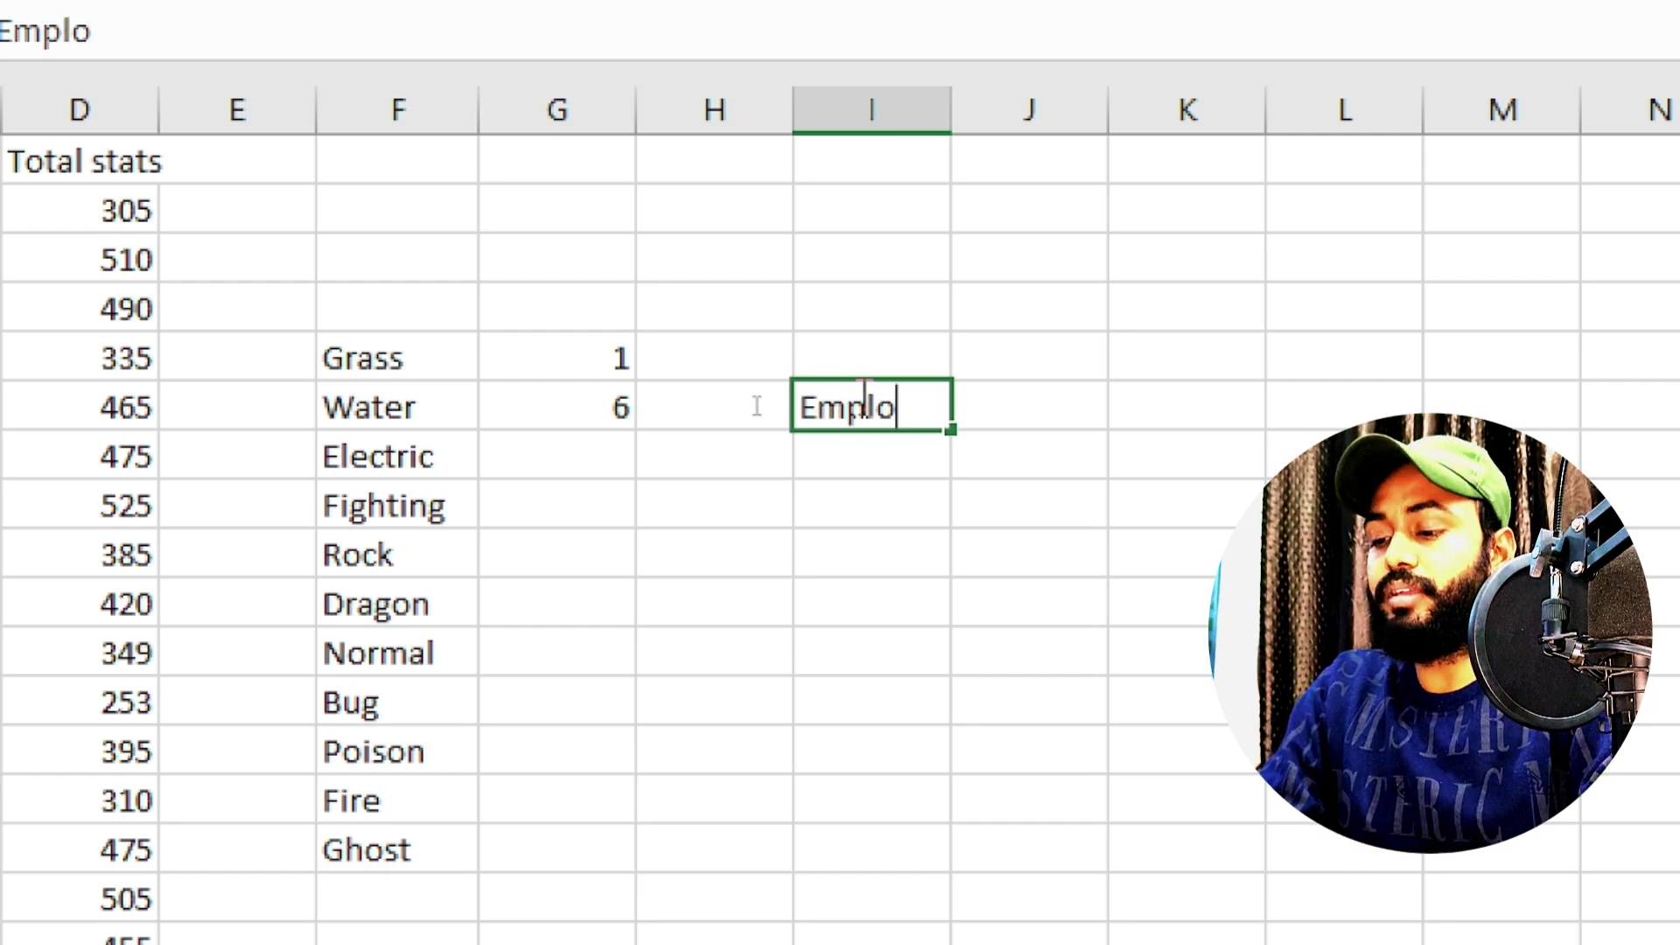
text(yee)
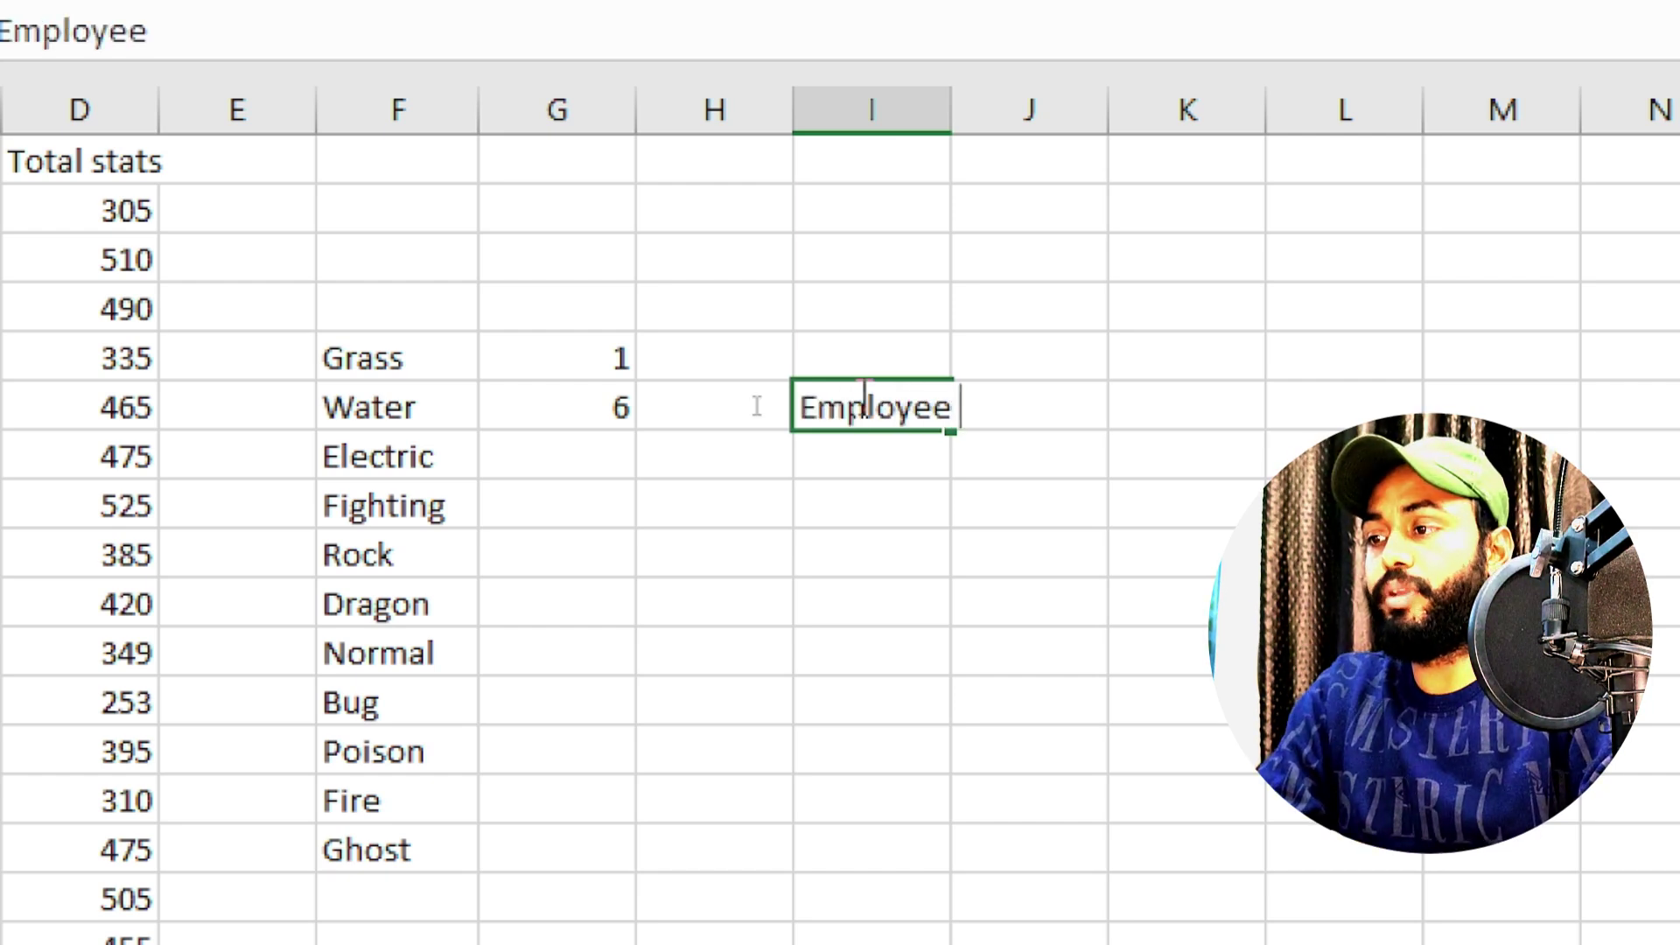
text( Name)
key(Tab)
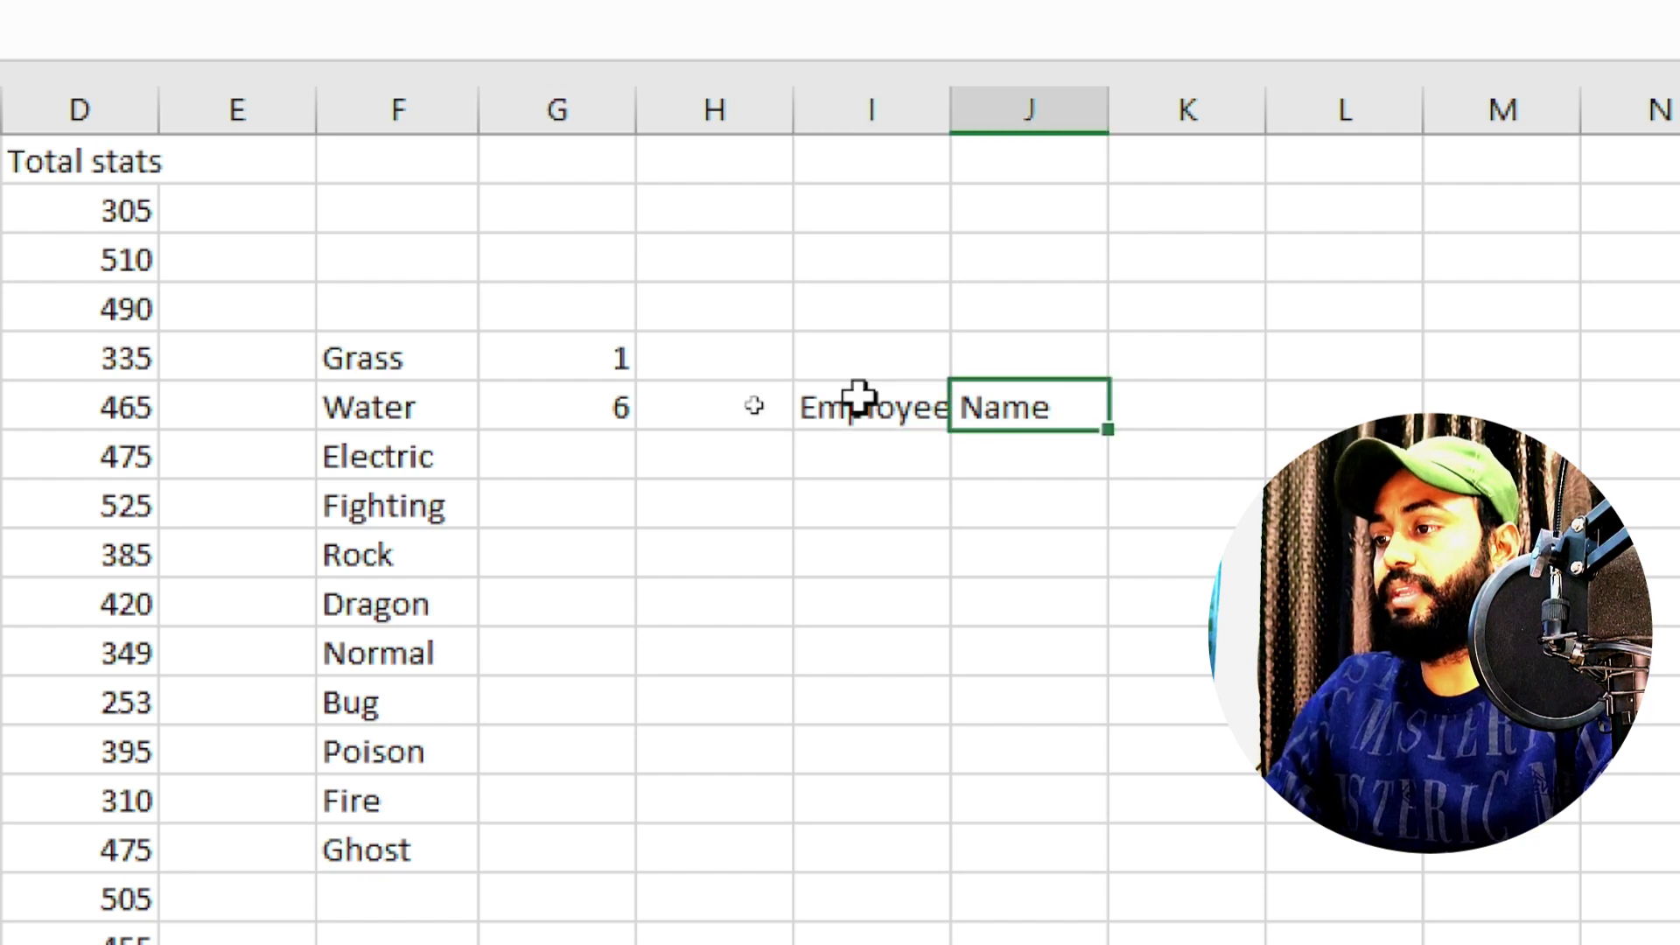
drag(952, 129, 1113, 130)
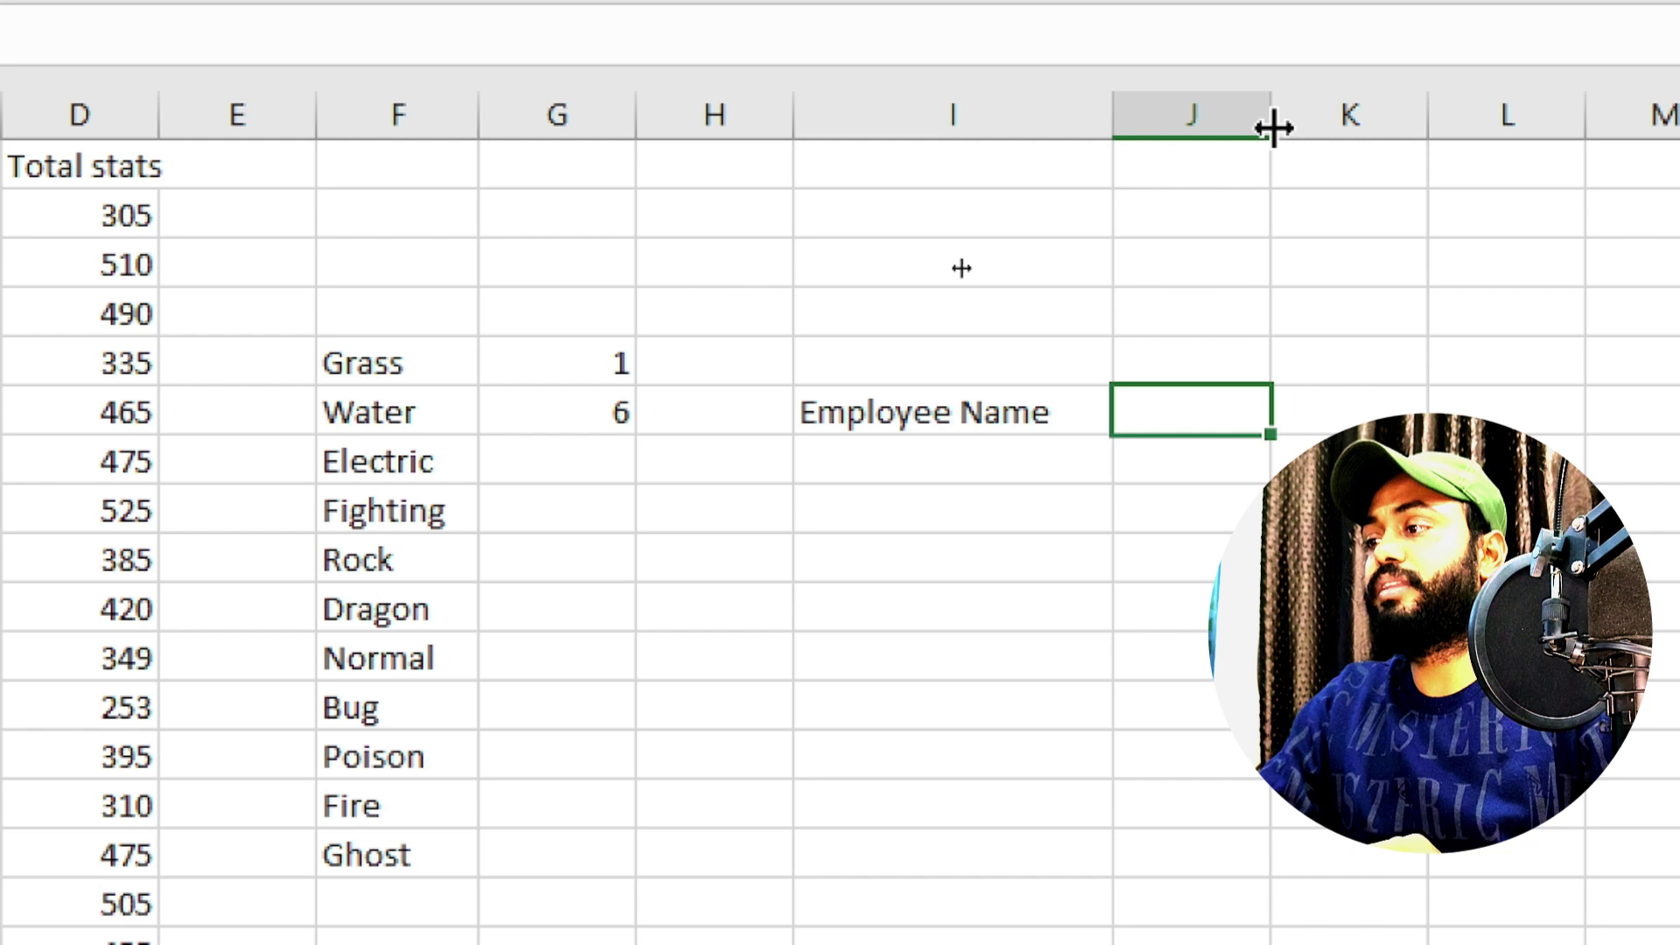
Narrow columns J through N to hold the daily attendance entries.
drag(1271, 128, 1192, 135)
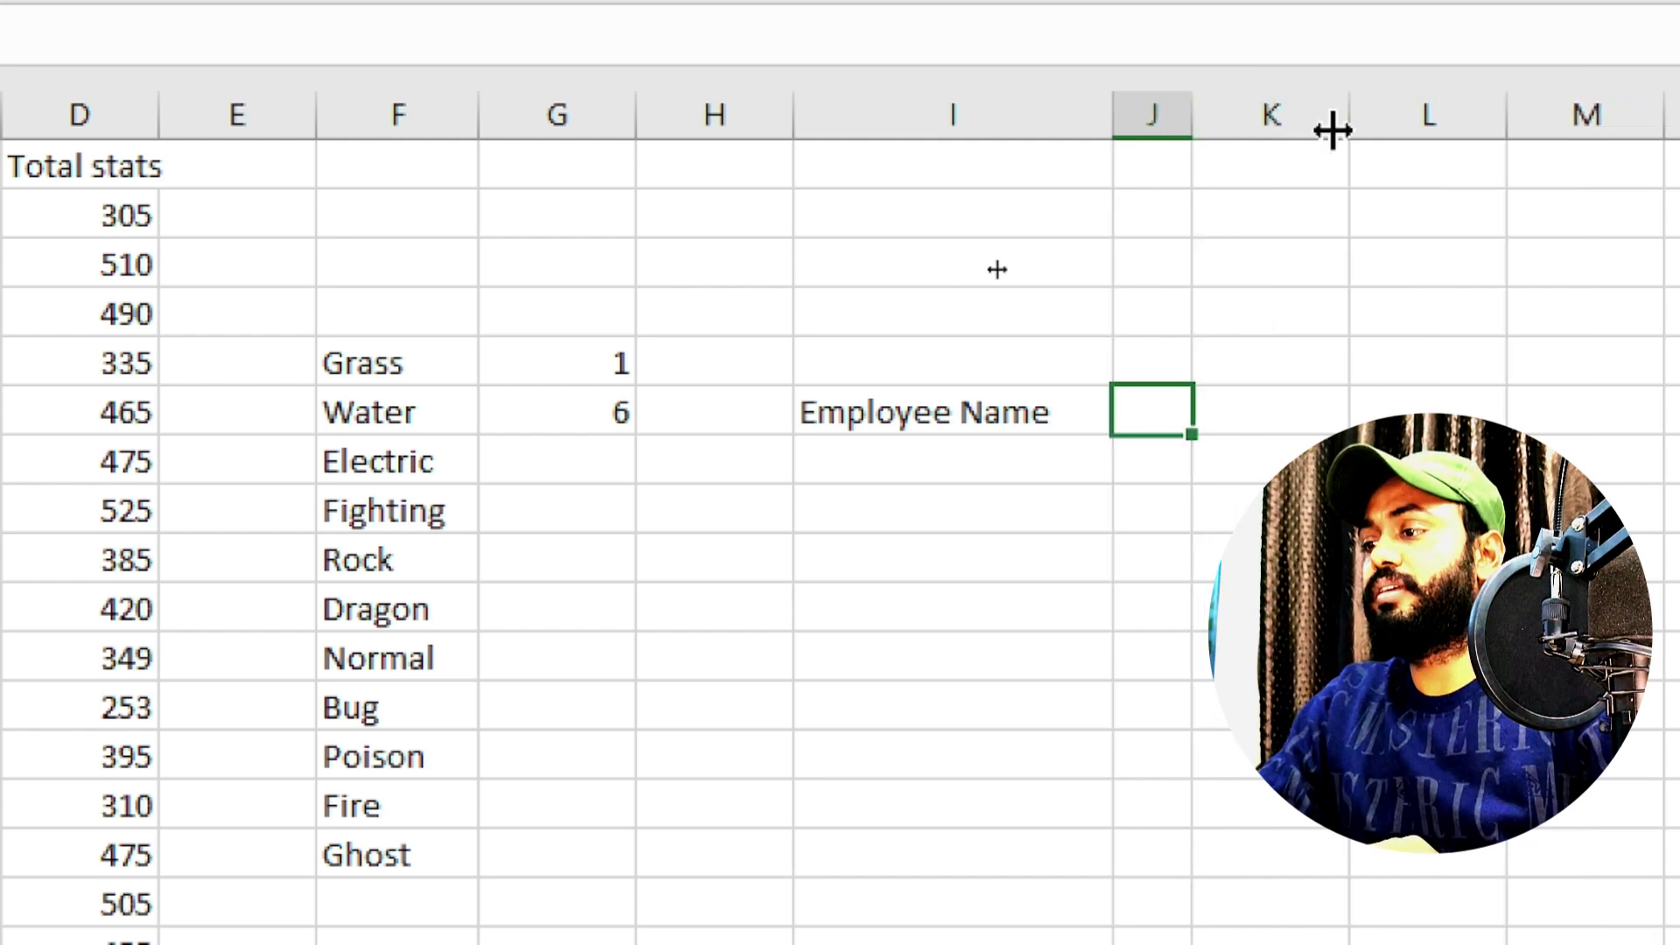
mouse_move(1352, 127)
mouse_down()
mouse_move(1253, 133)
mouse_move(1269, 131)
mouse_up()
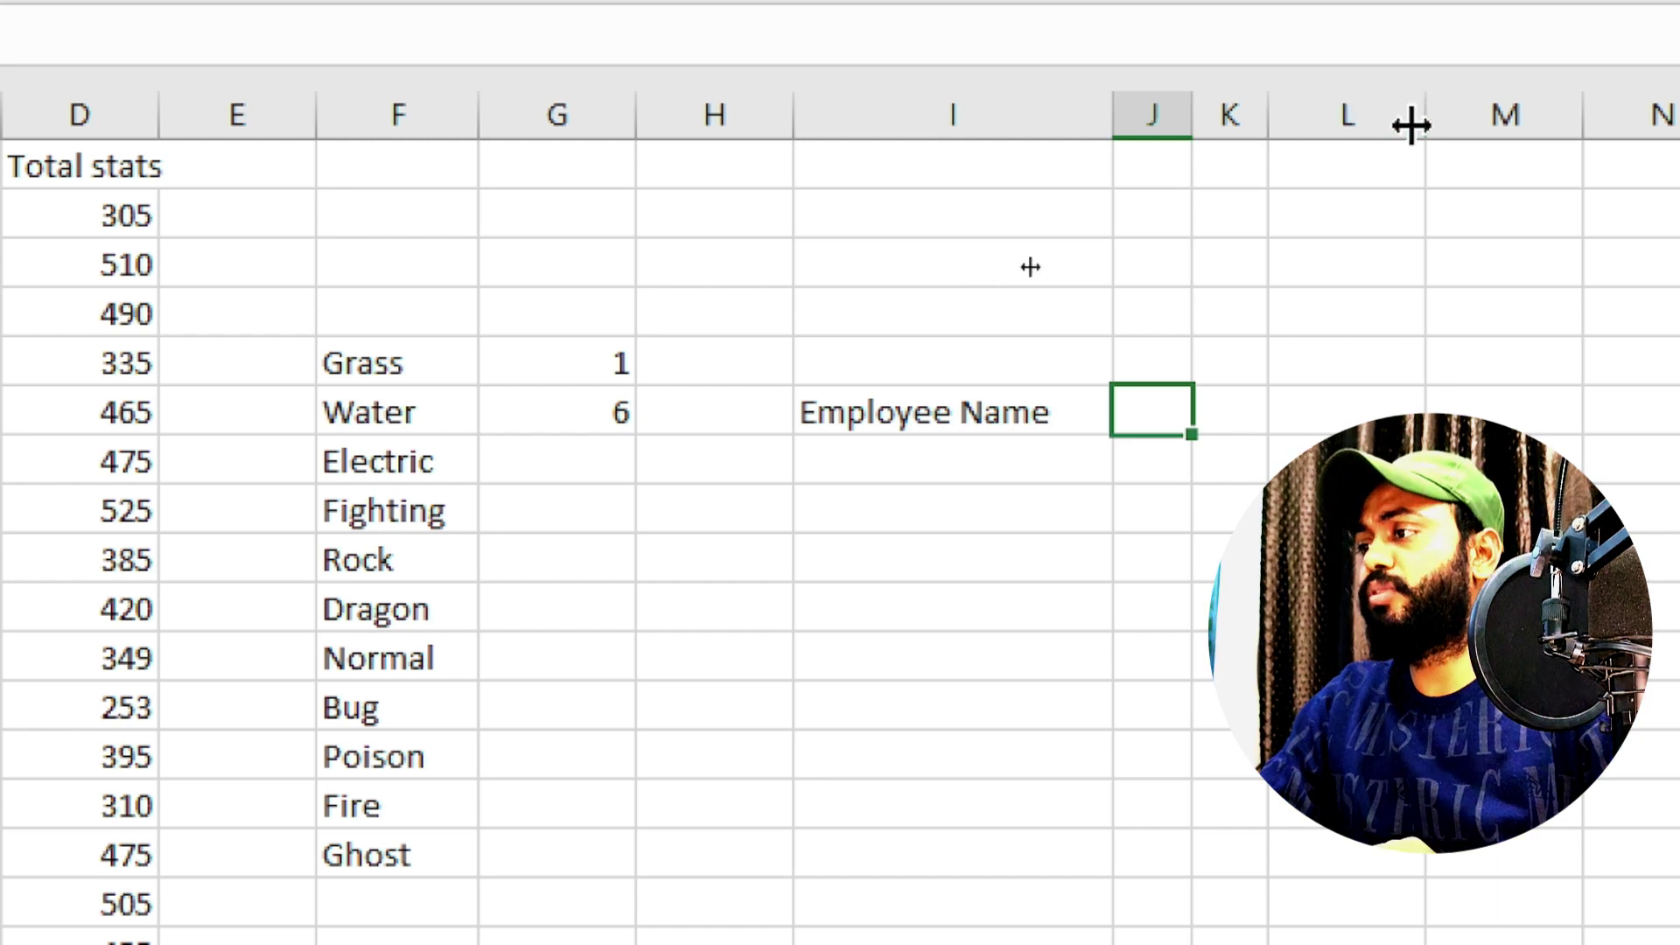
mouse_move(1411, 127)
mouse_down()
mouse_move(1335, 137)
mouse_move(1350, 135)
mouse_up()
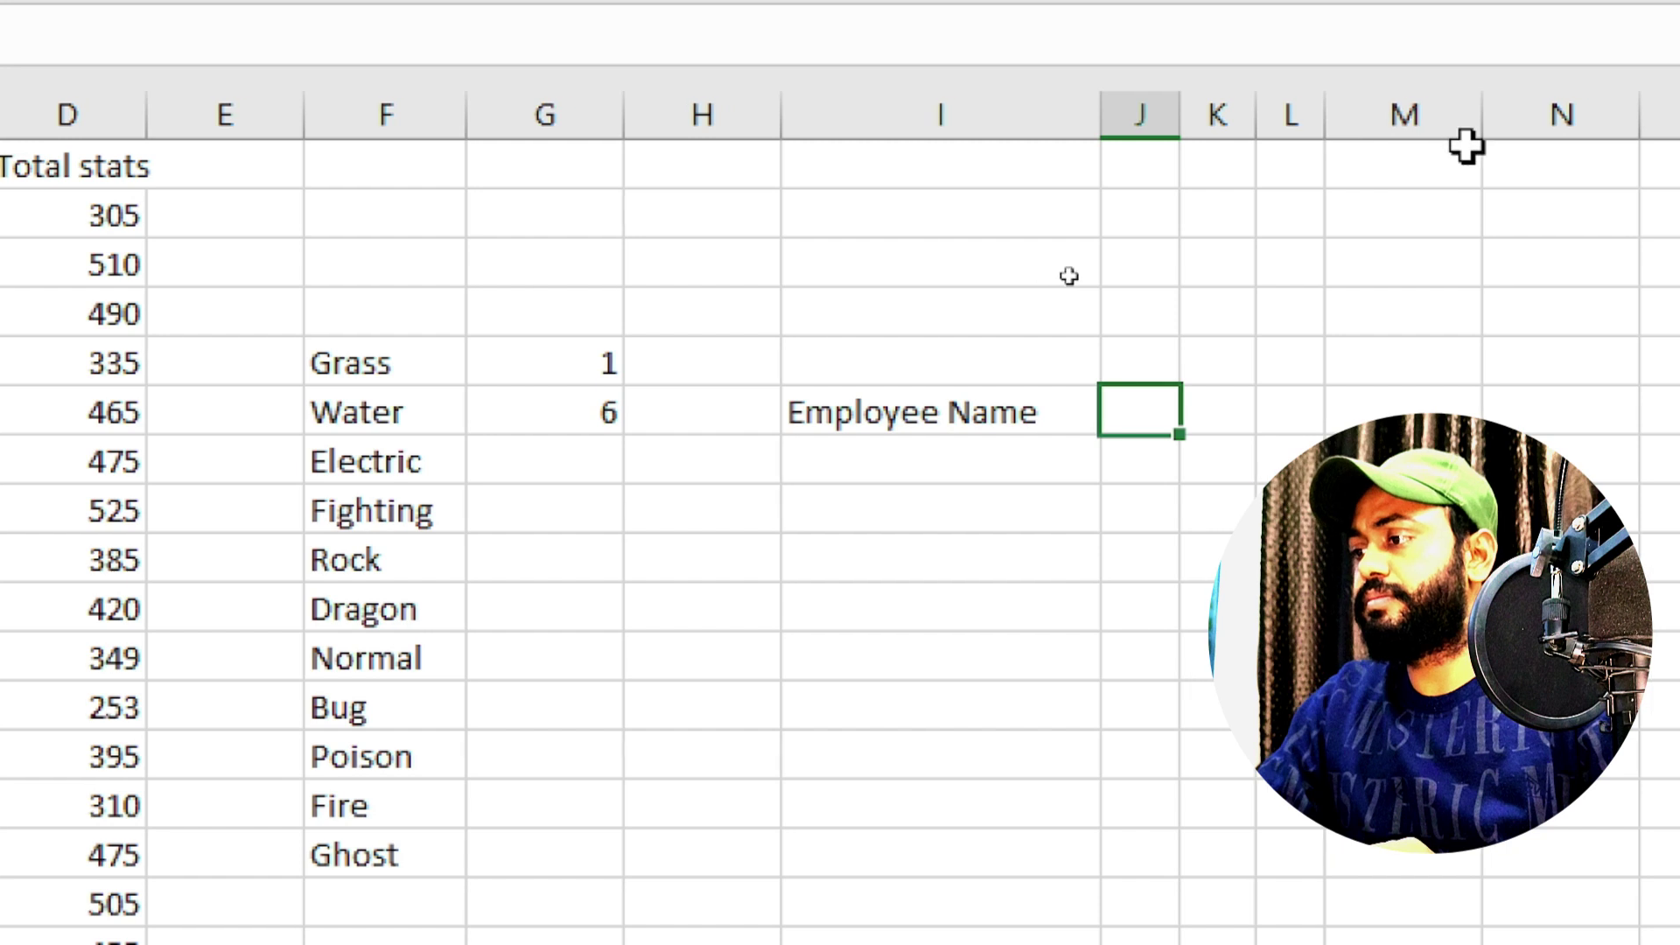
drag(1463, 123, 1374, 133)
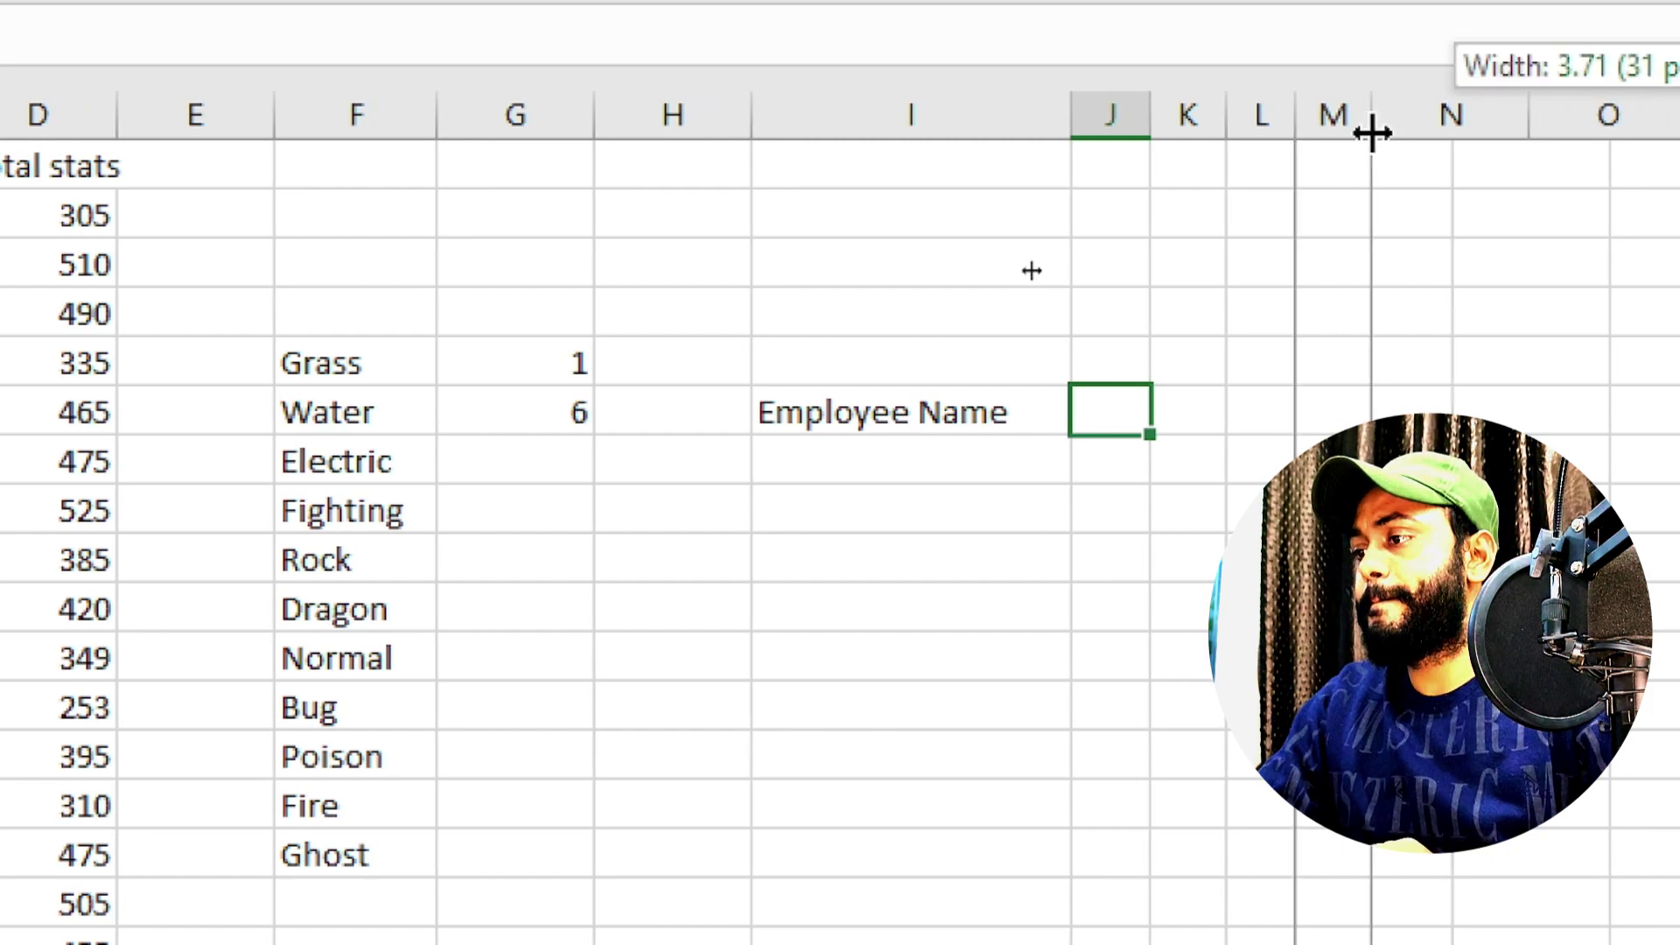
mouse_move(1463, 131)
mouse_down()
mouse_move(1380, 146)
mouse_move(1463, 118)
mouse_move(1380, 131)
mouse_up()
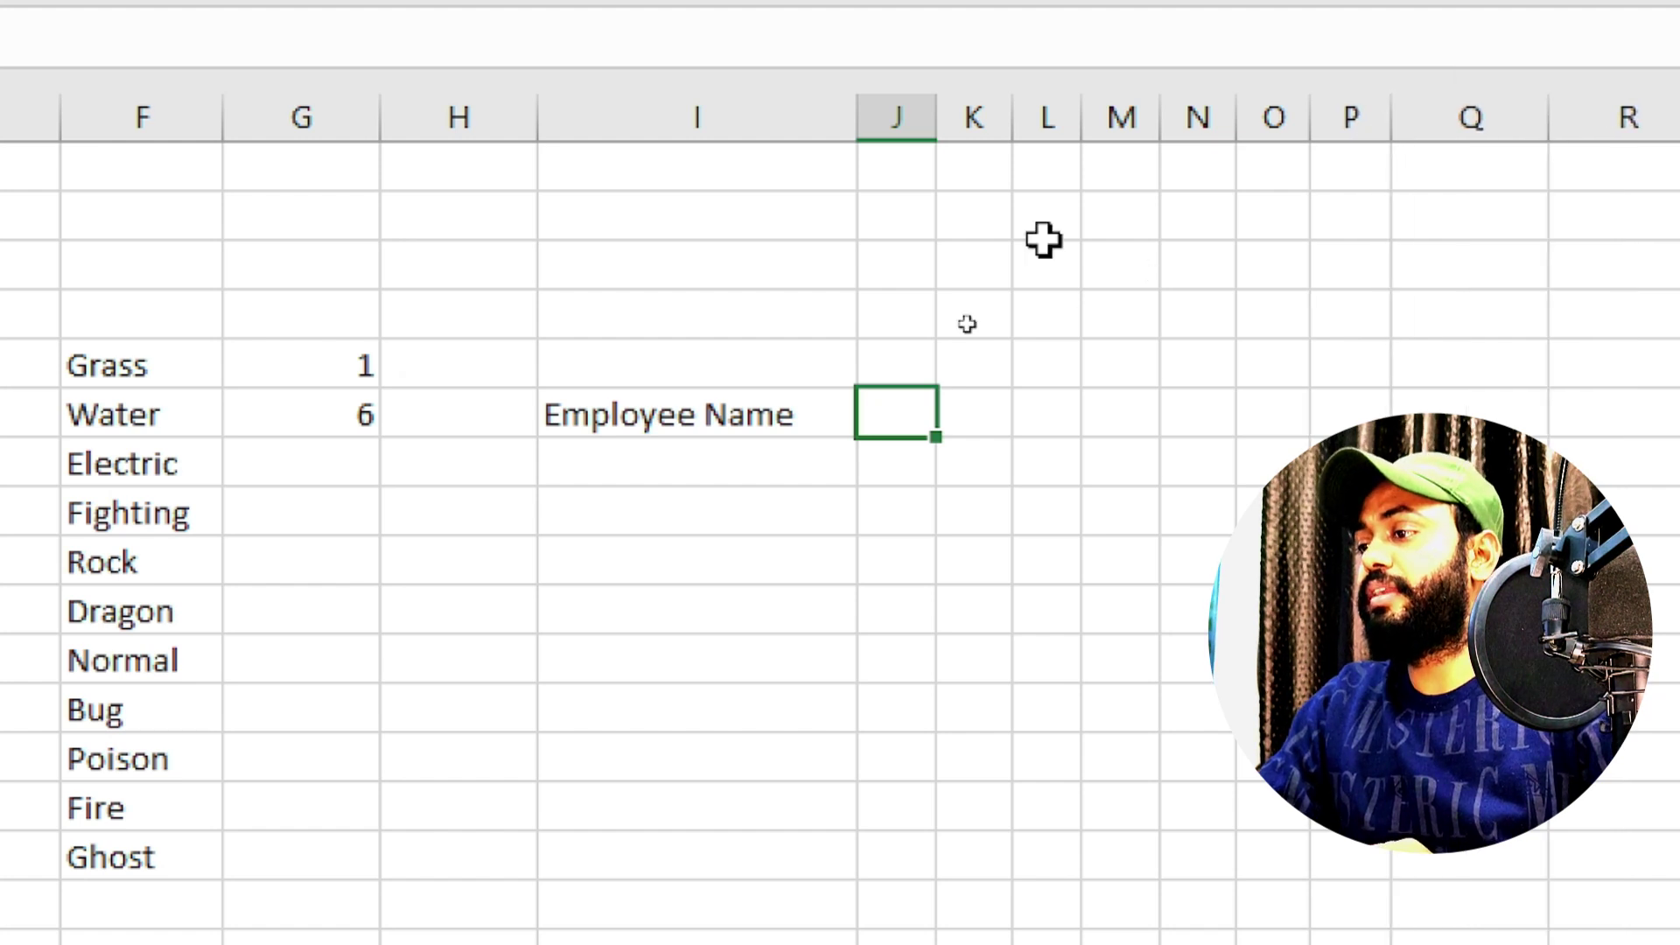
Enter the weekday initials S, M, T, W, T, F, S as day column headings.
text(S)
key(Tab)
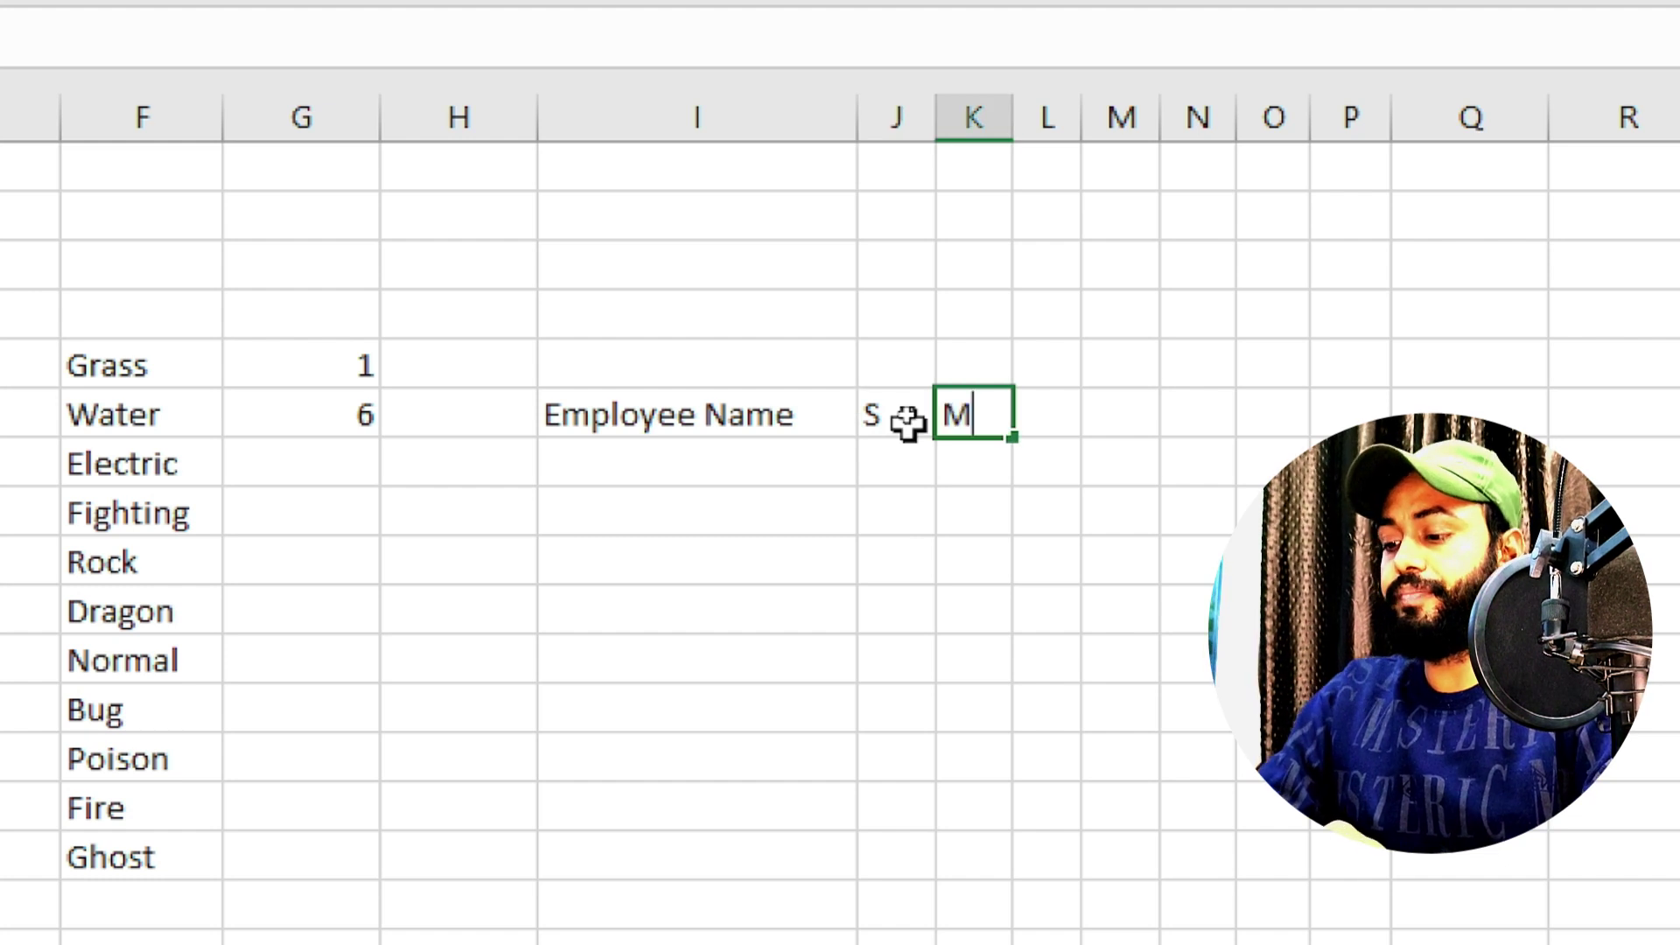
key(Tab)
text(T)
key(Tab)
text(W)
key(Tab)
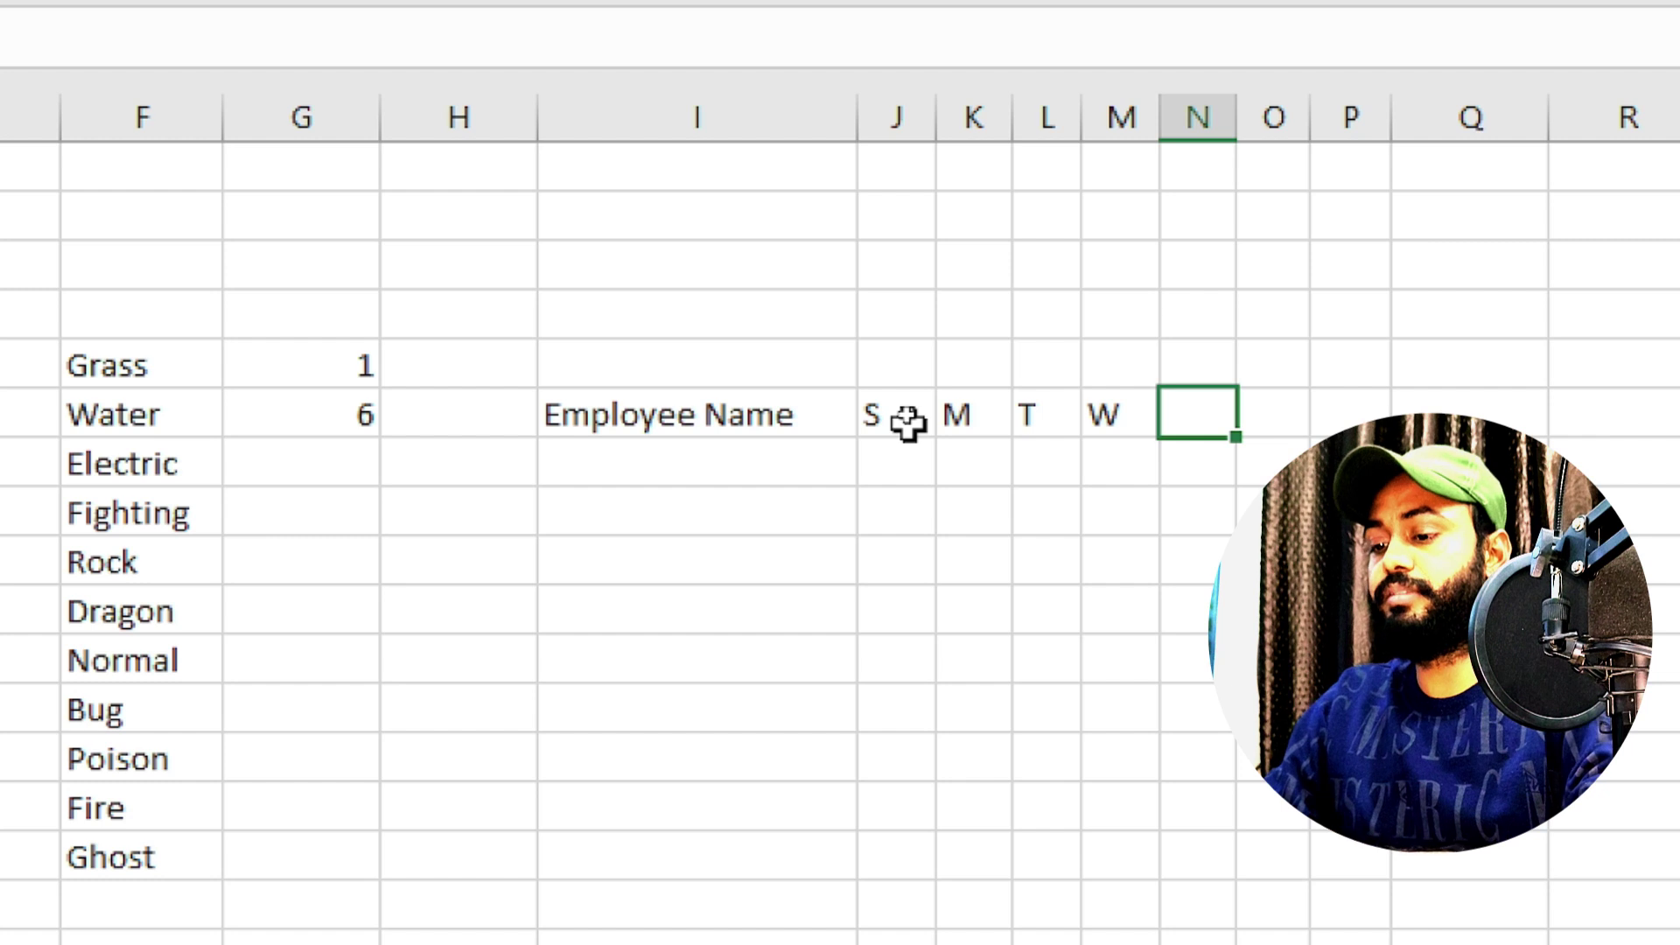
text(T)
key(Tab)
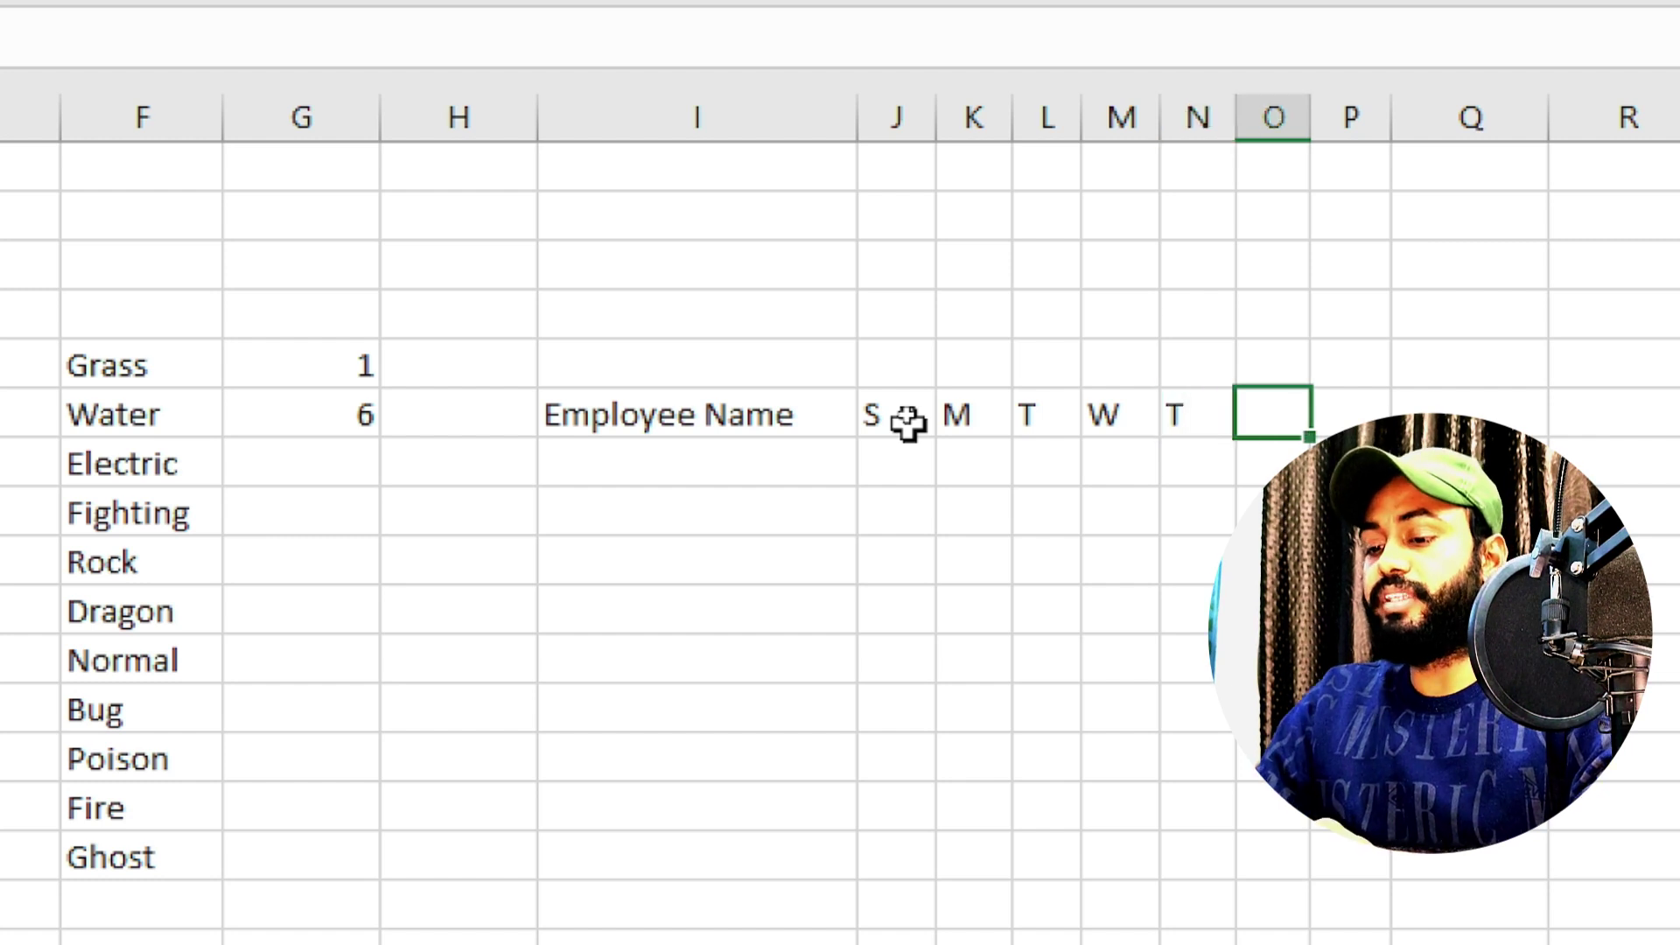
text(F)
key(Tab)
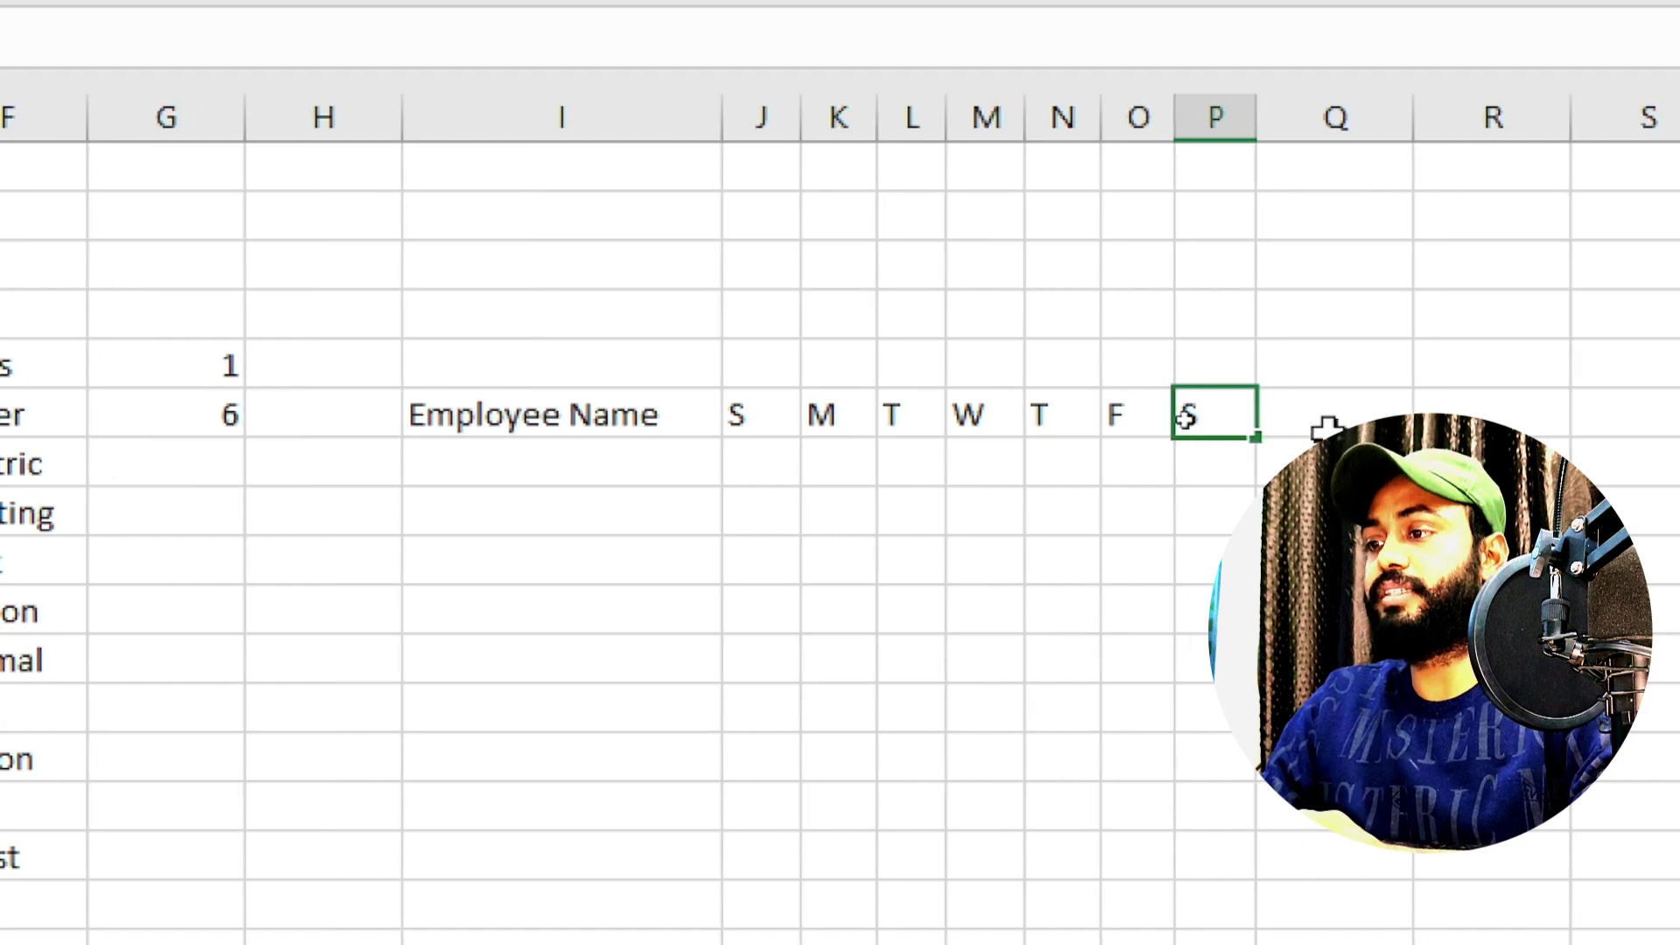
key(Tab)
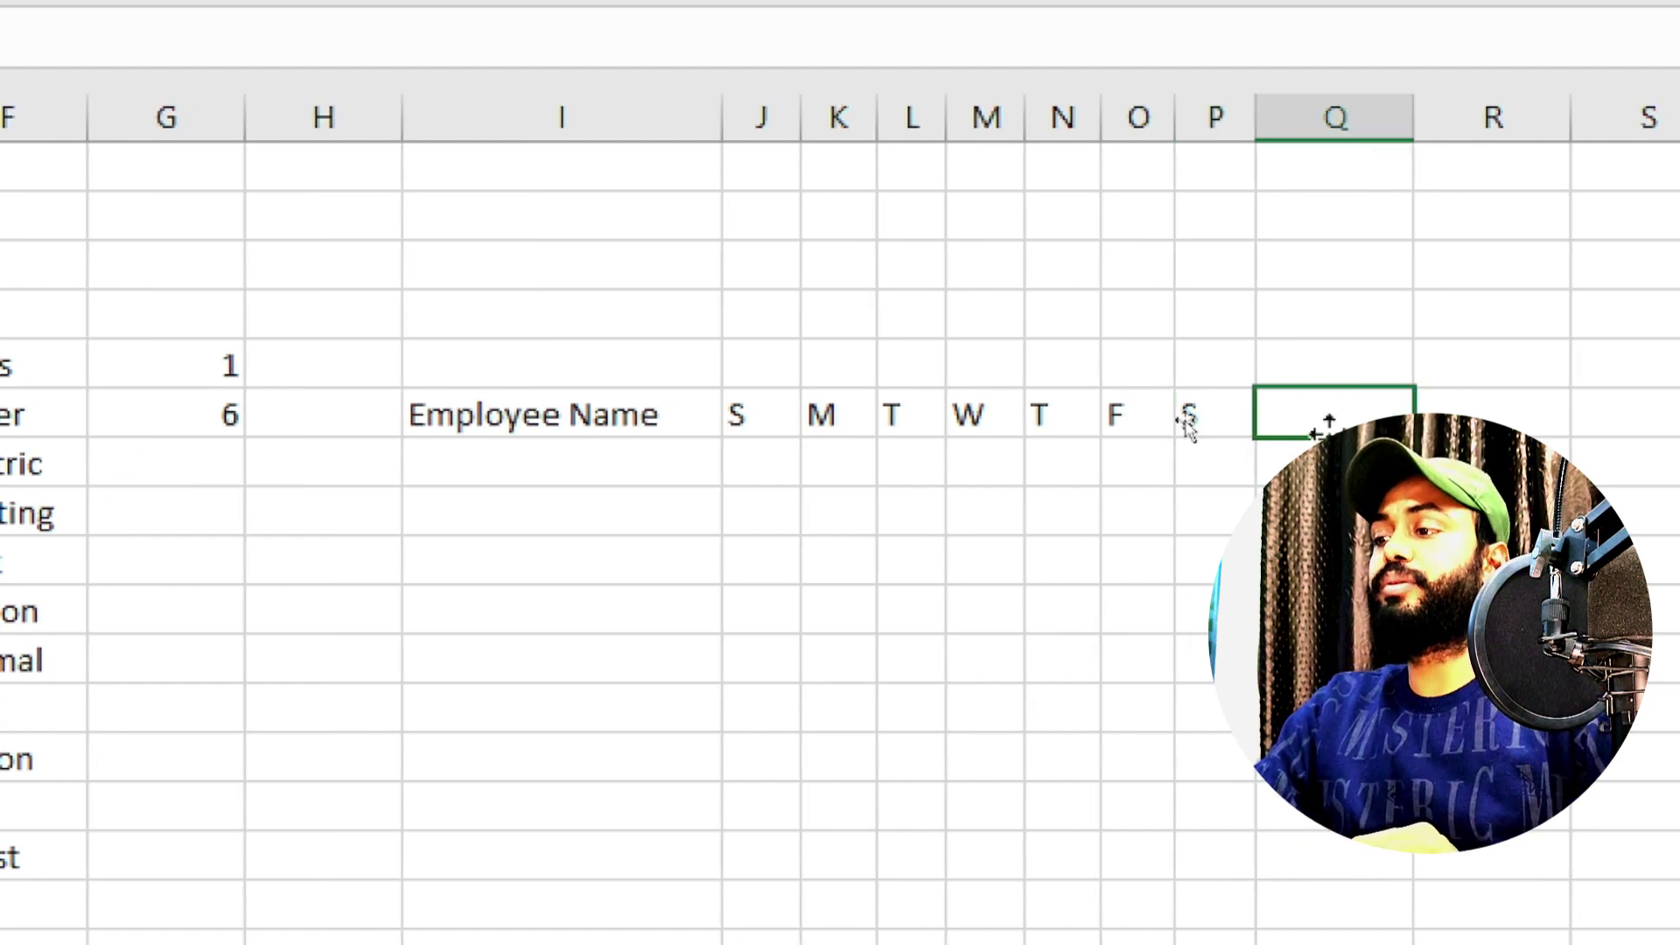
Add Present and Absent headings after the weekday columns.
text(Pre)
text(son)
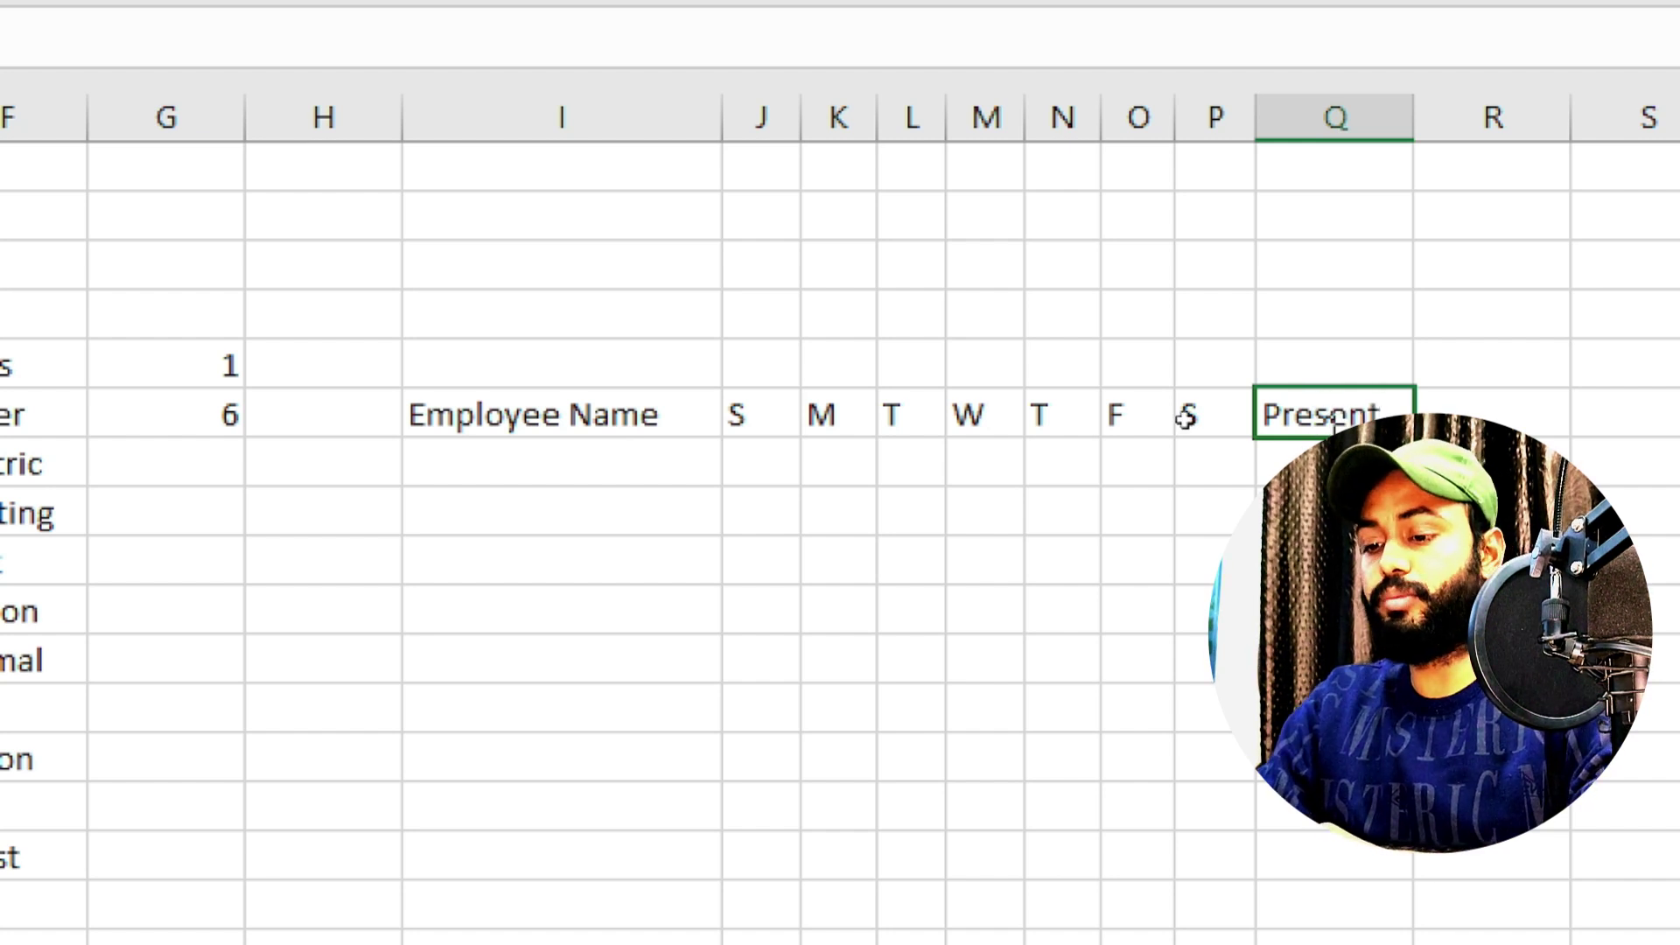
key(Tab)
text(Absen)
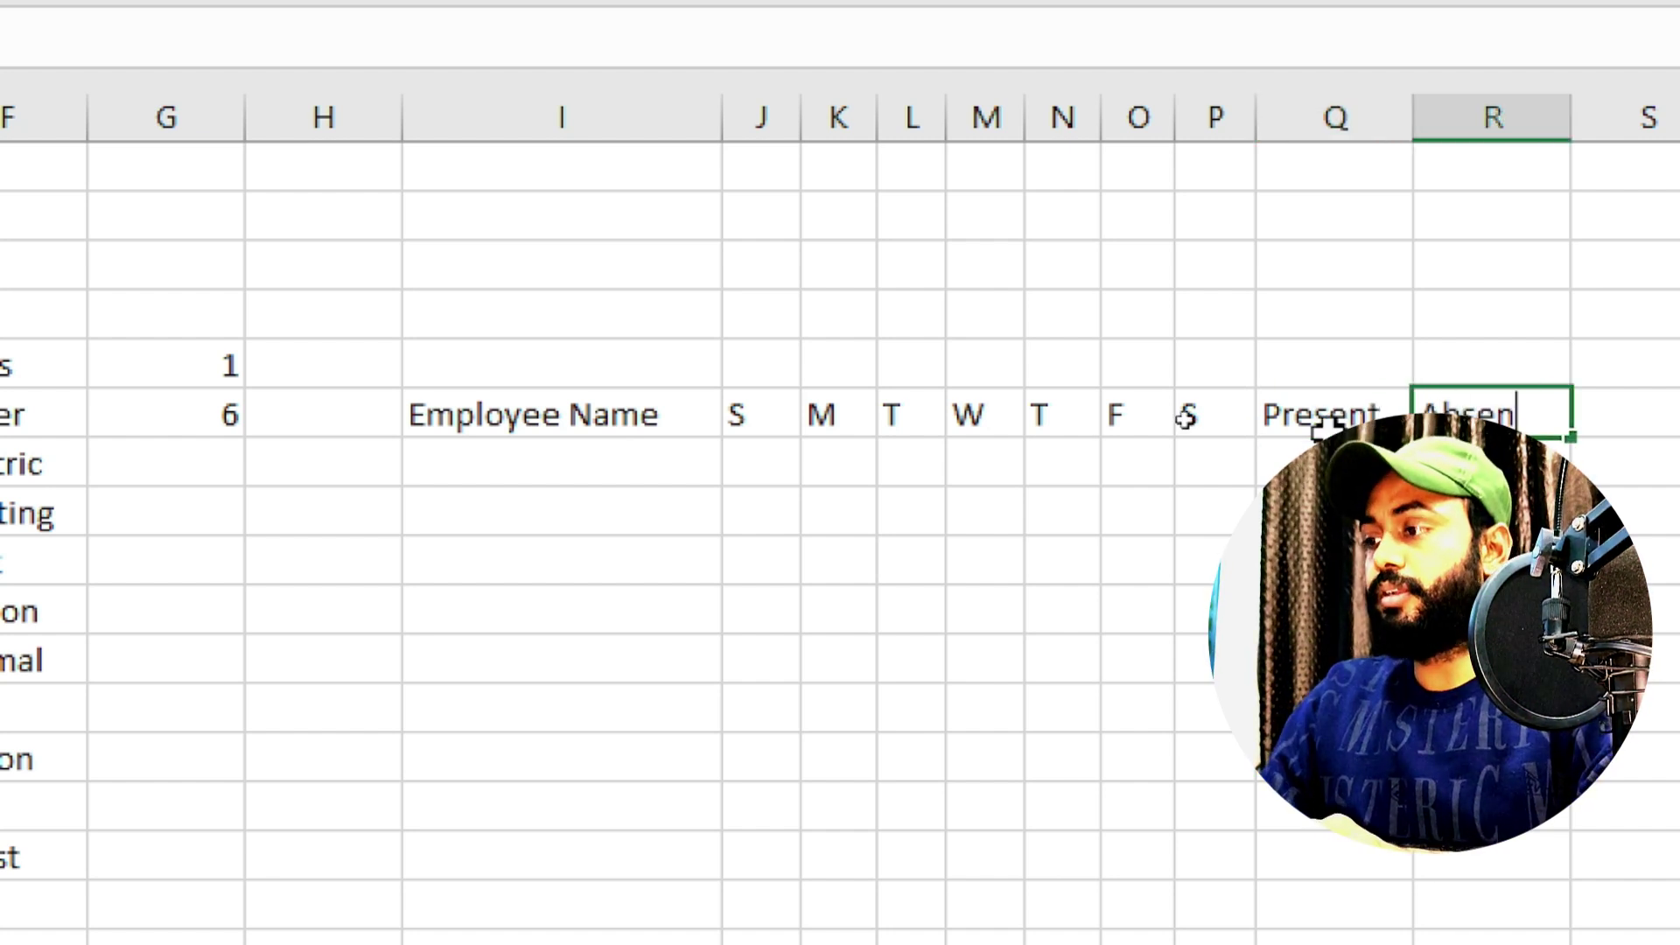
drag(779, 477, 1024, 477)
click(620, 456)
List employees ABC, GGC and CCCD down the Employee Name column.
text(ABC)
key(Return)
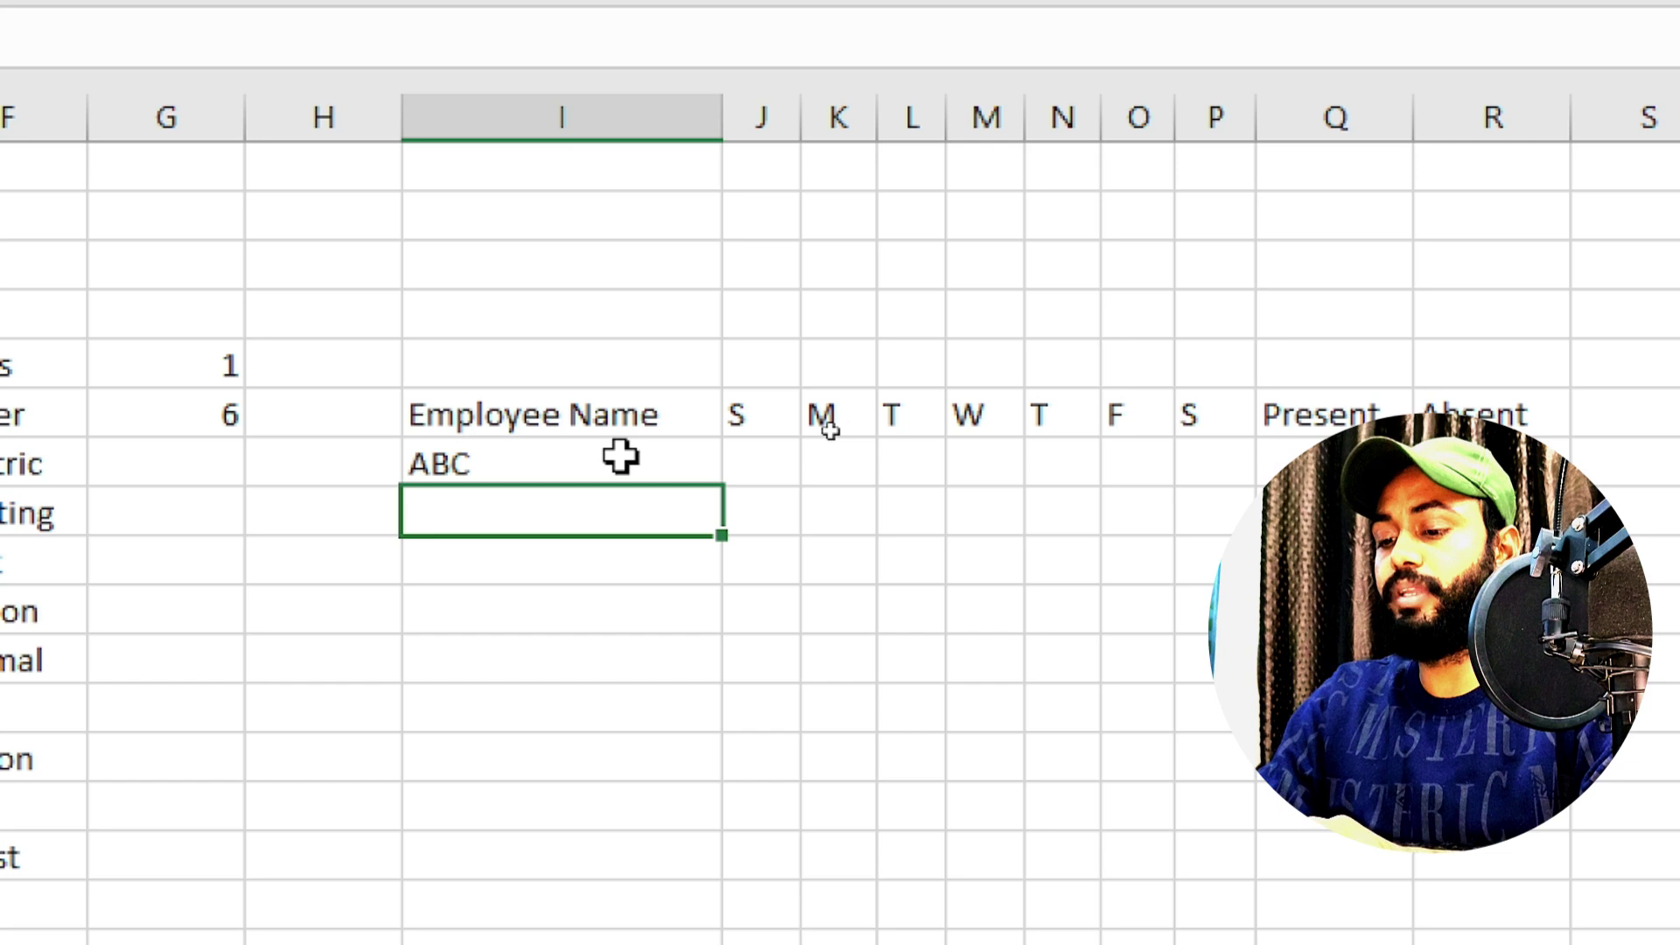
text(GGC)
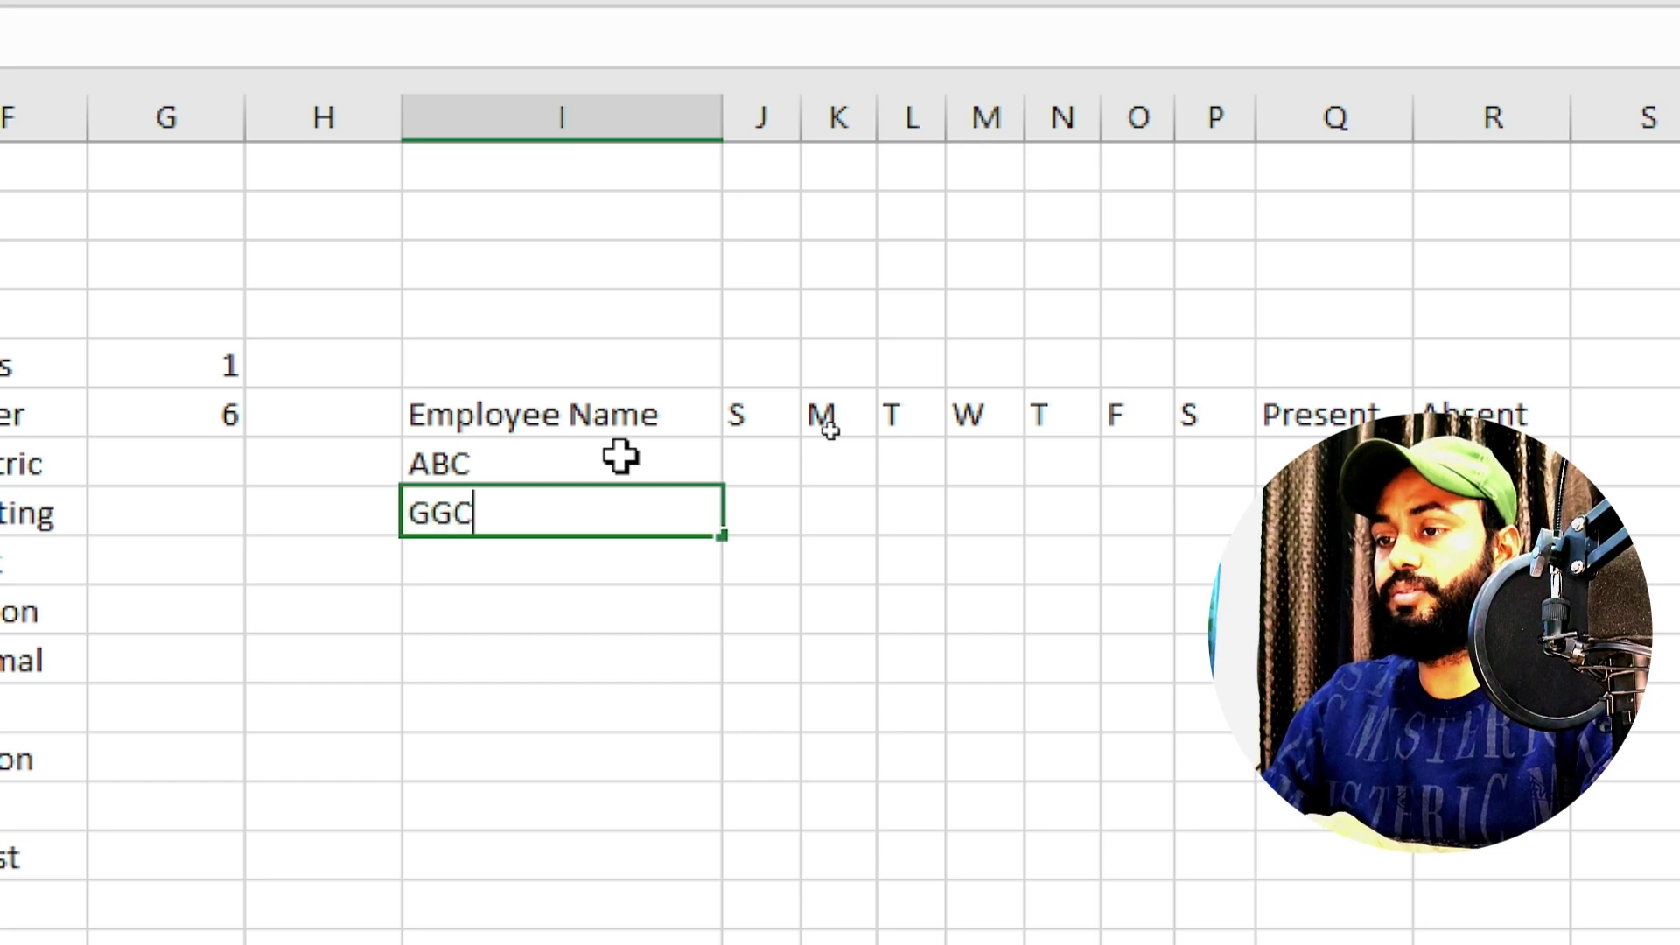
key(Return)
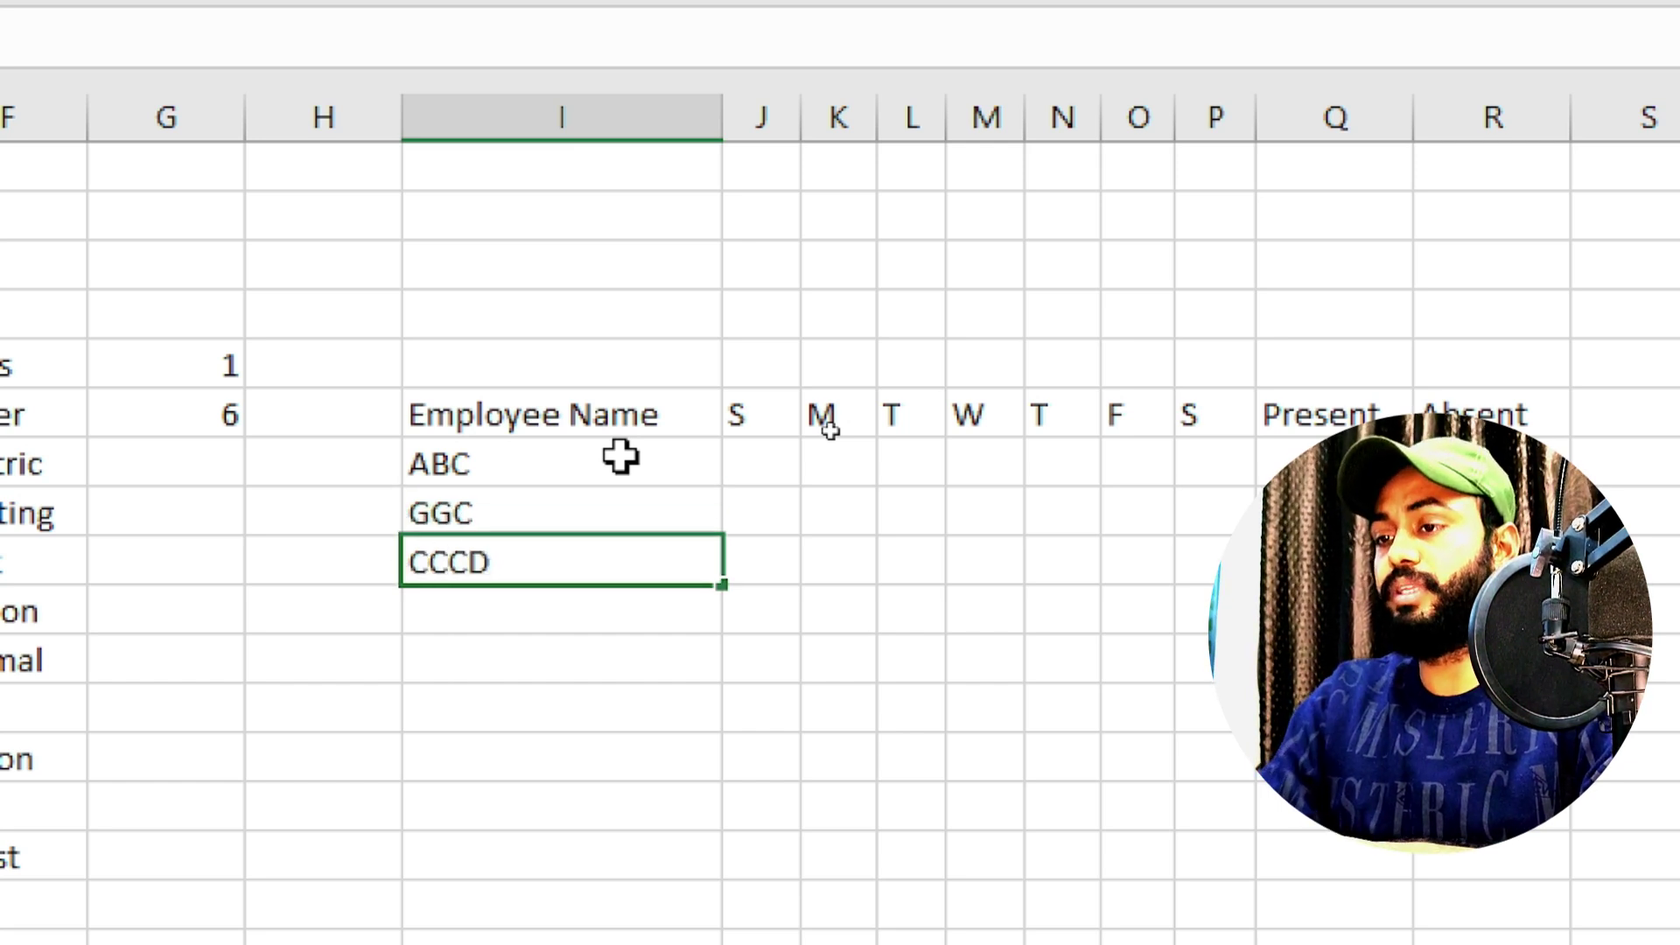
key(Tab)
click(749, 469)
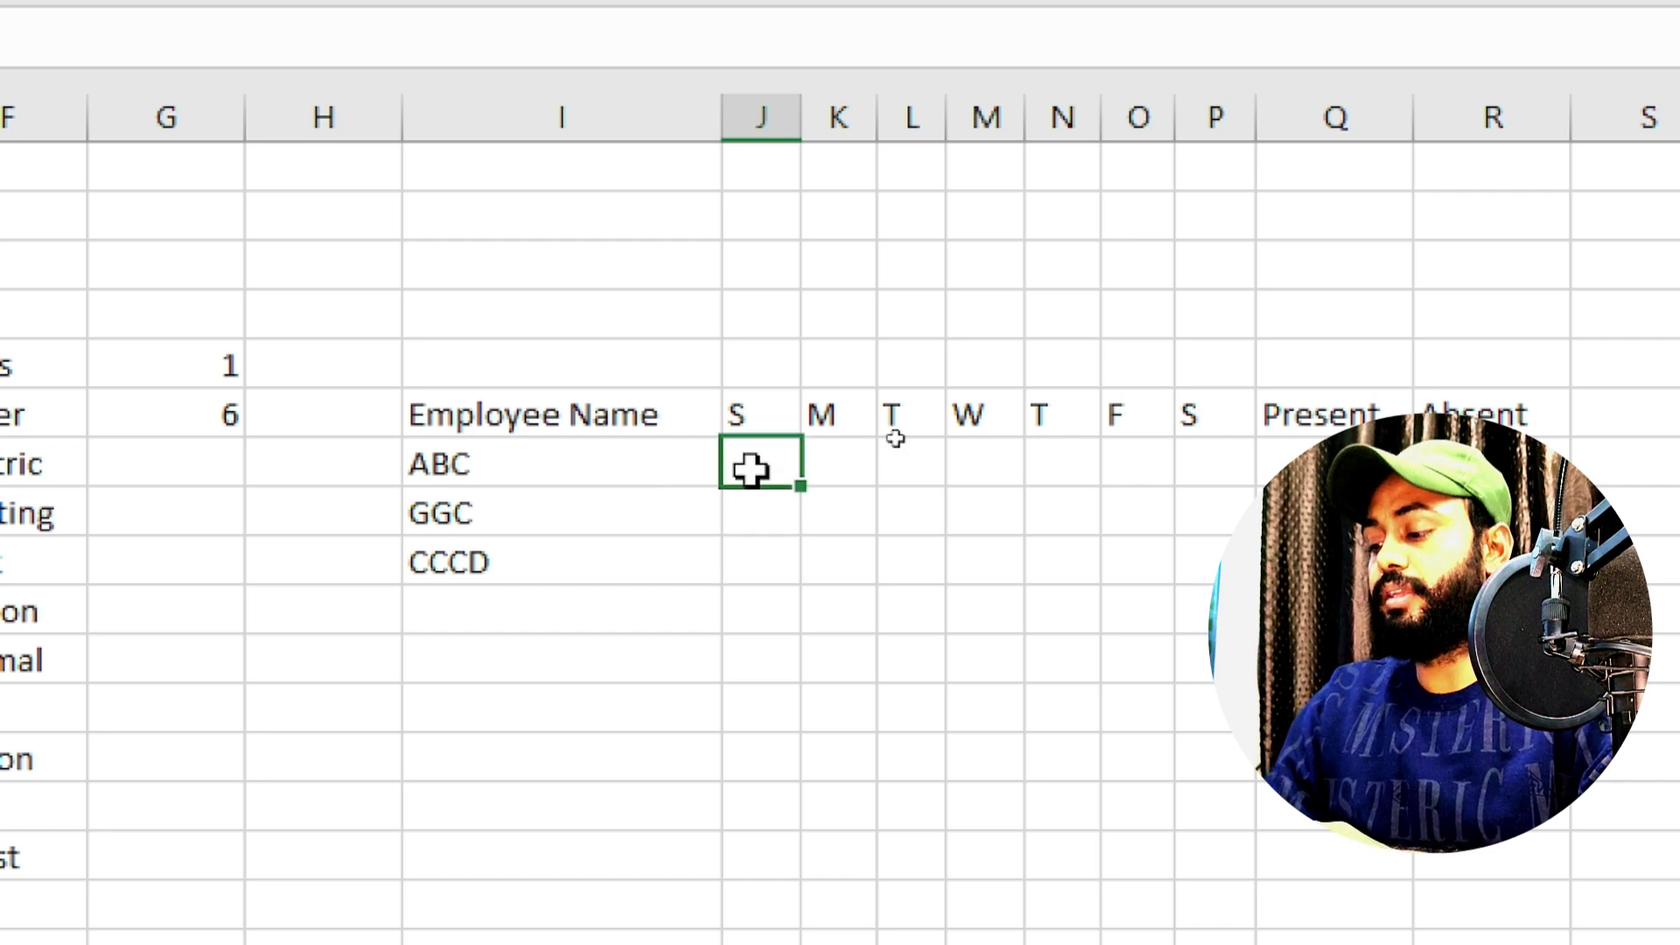
Fill ABC's week of attendance with P and A marks.
text(A)
key(Tab)
text(P)
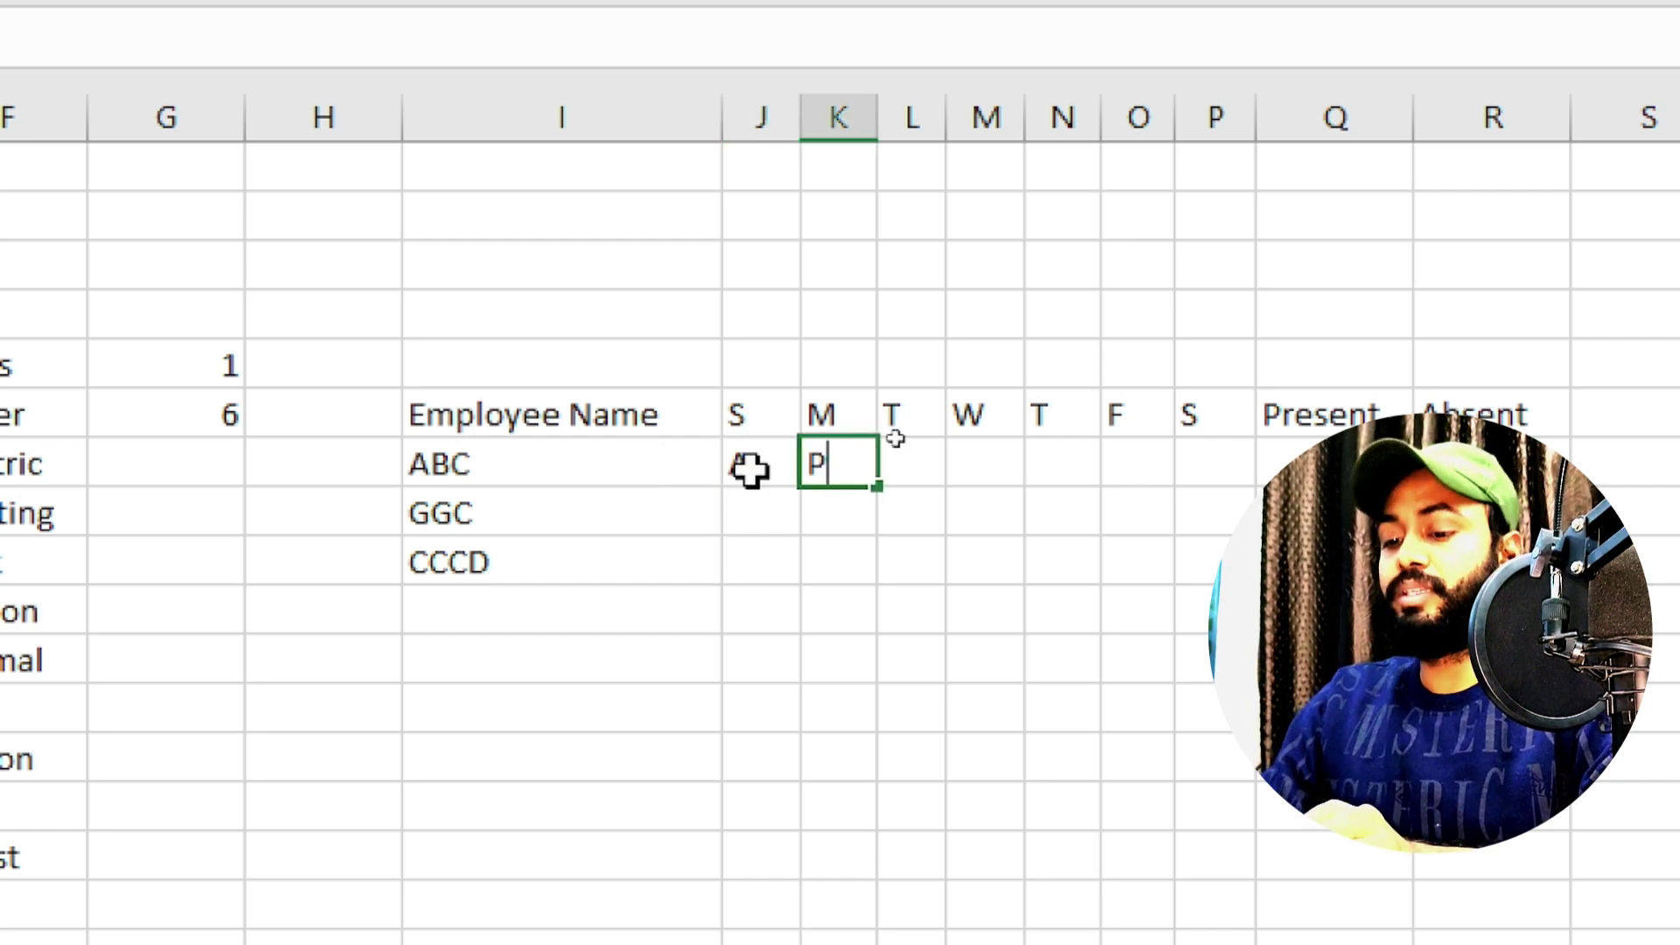
key(Tab)
key(Tab)
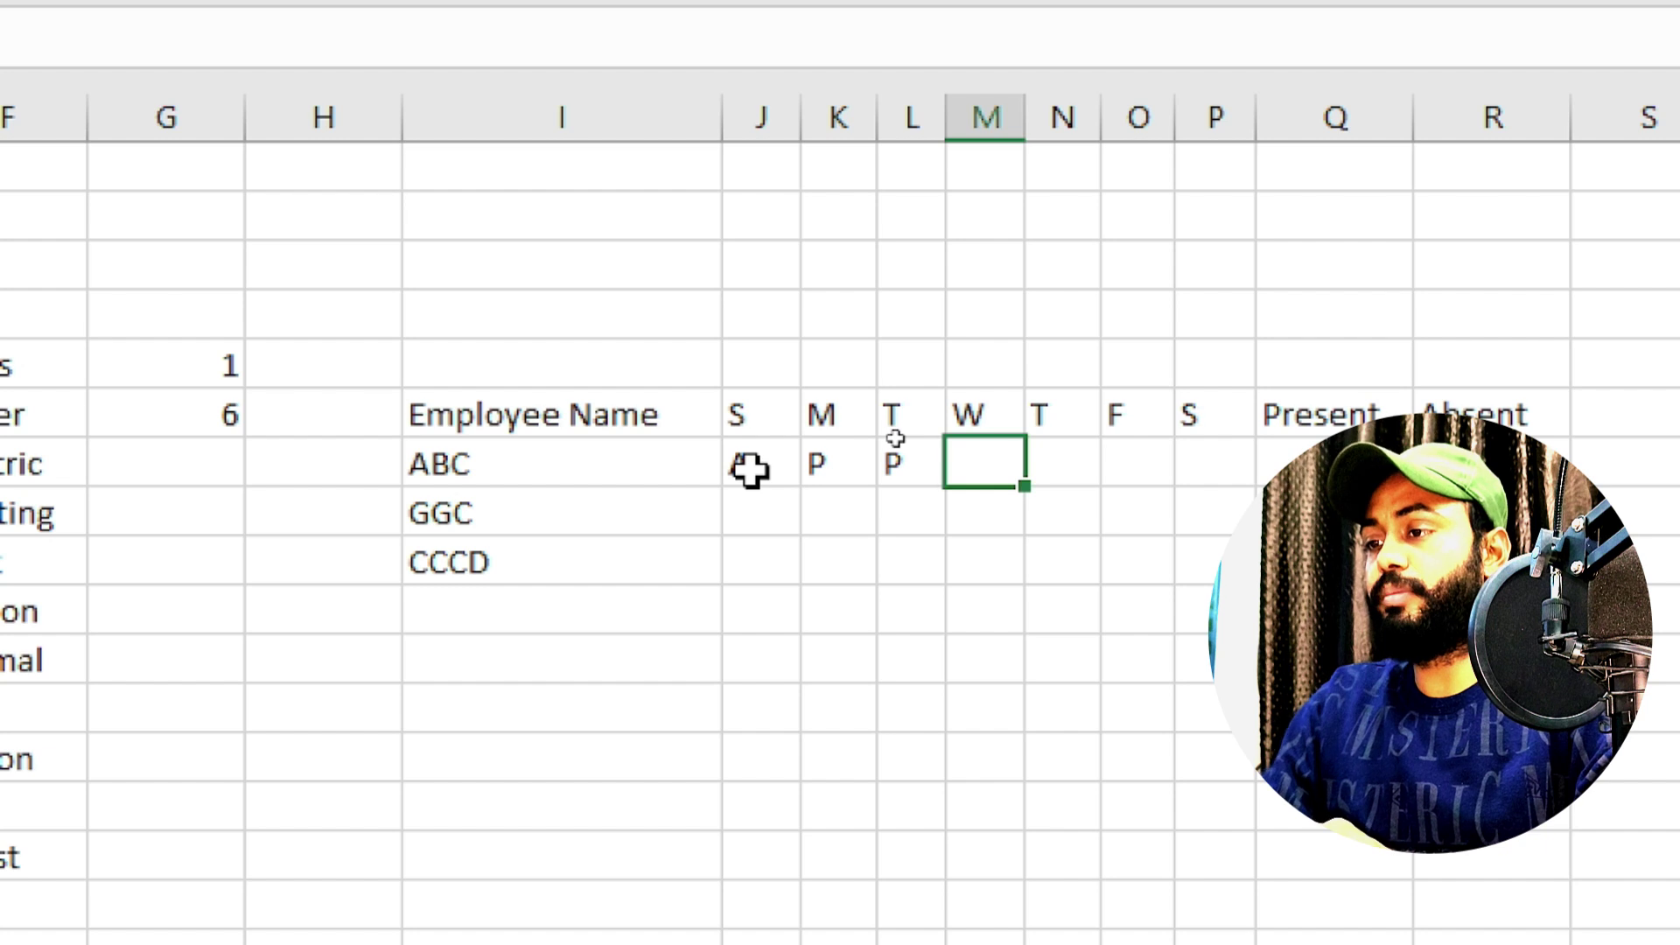
text(P)
key(Tab)
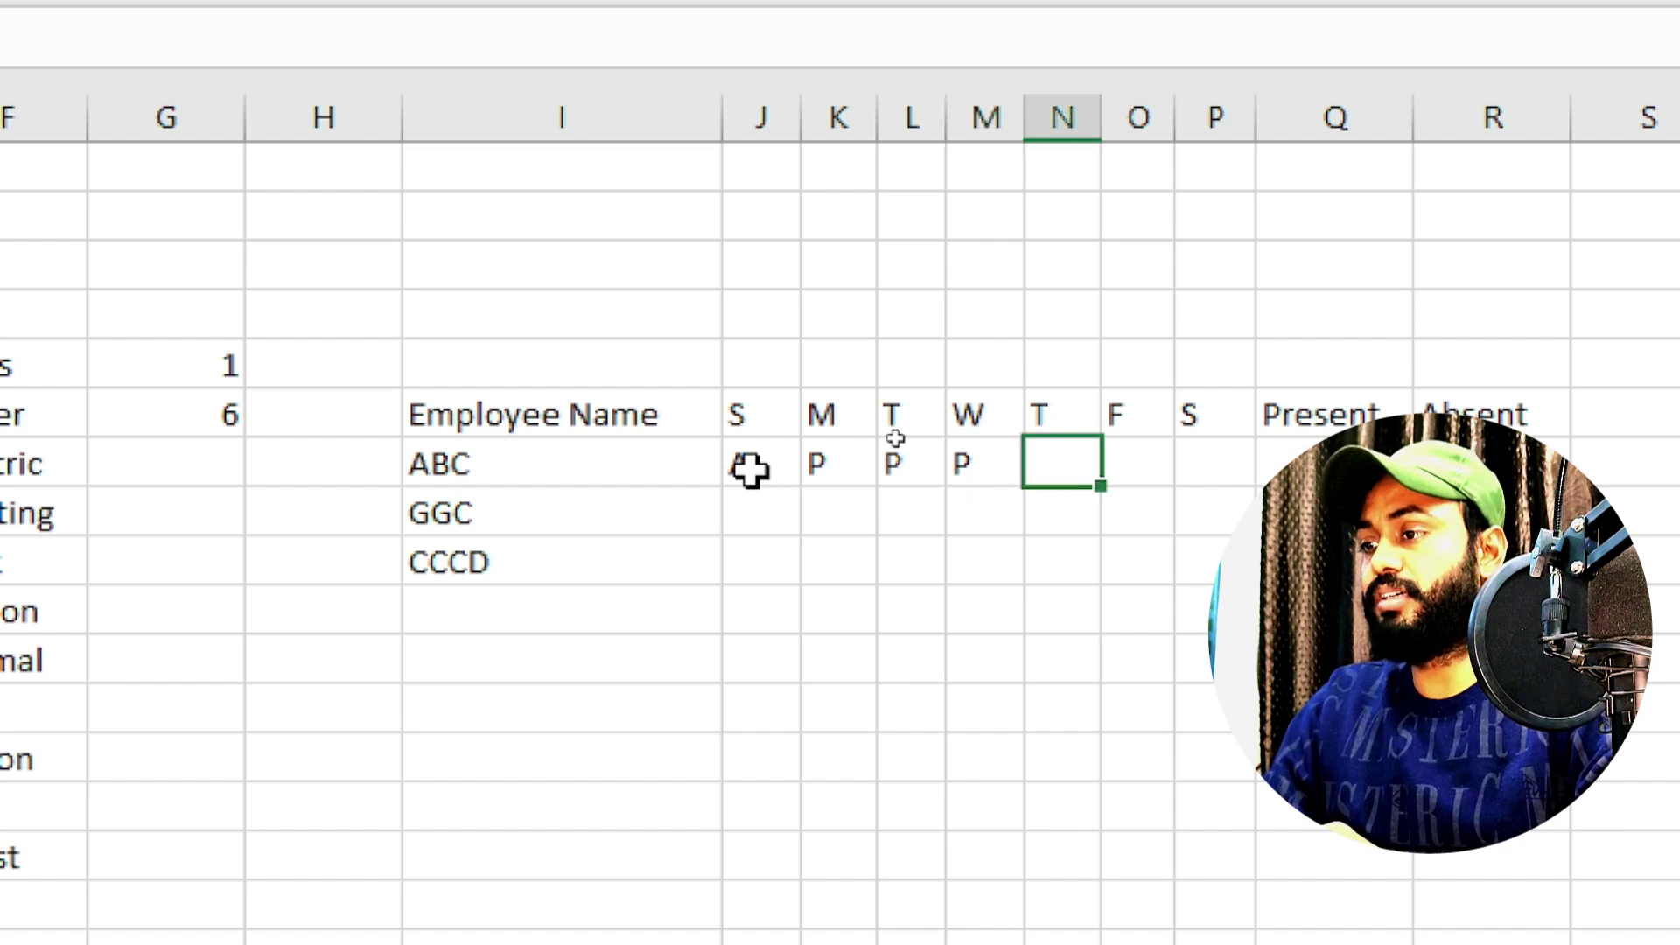
text(A)
key(Tab)
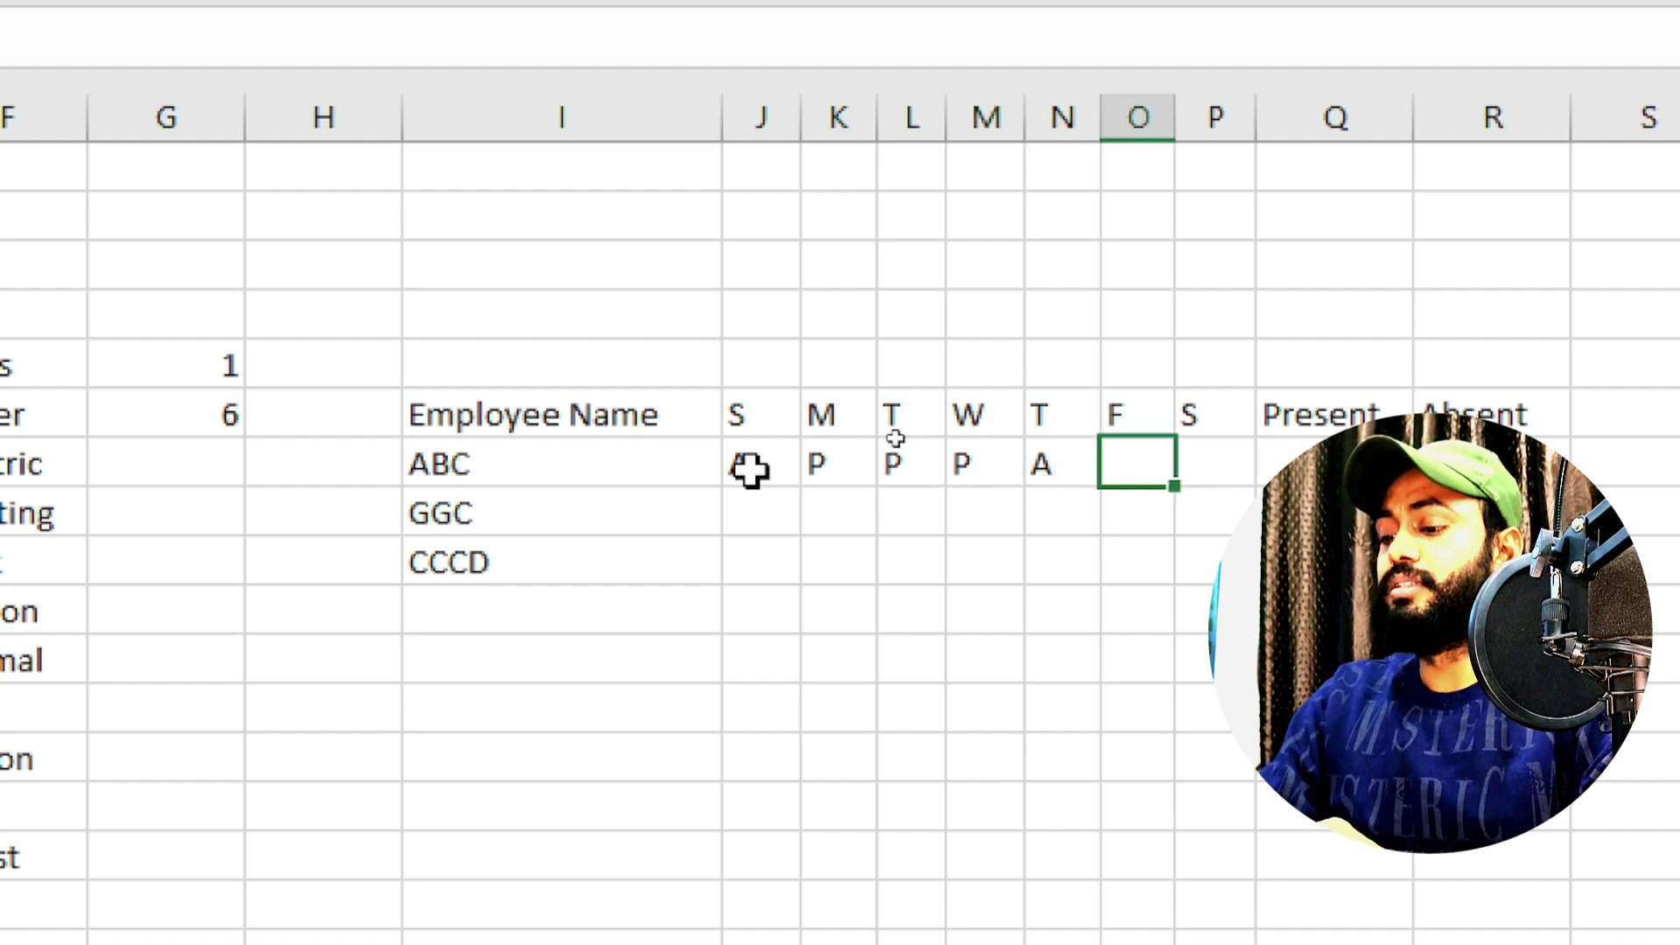
text(P)
key(Tab)
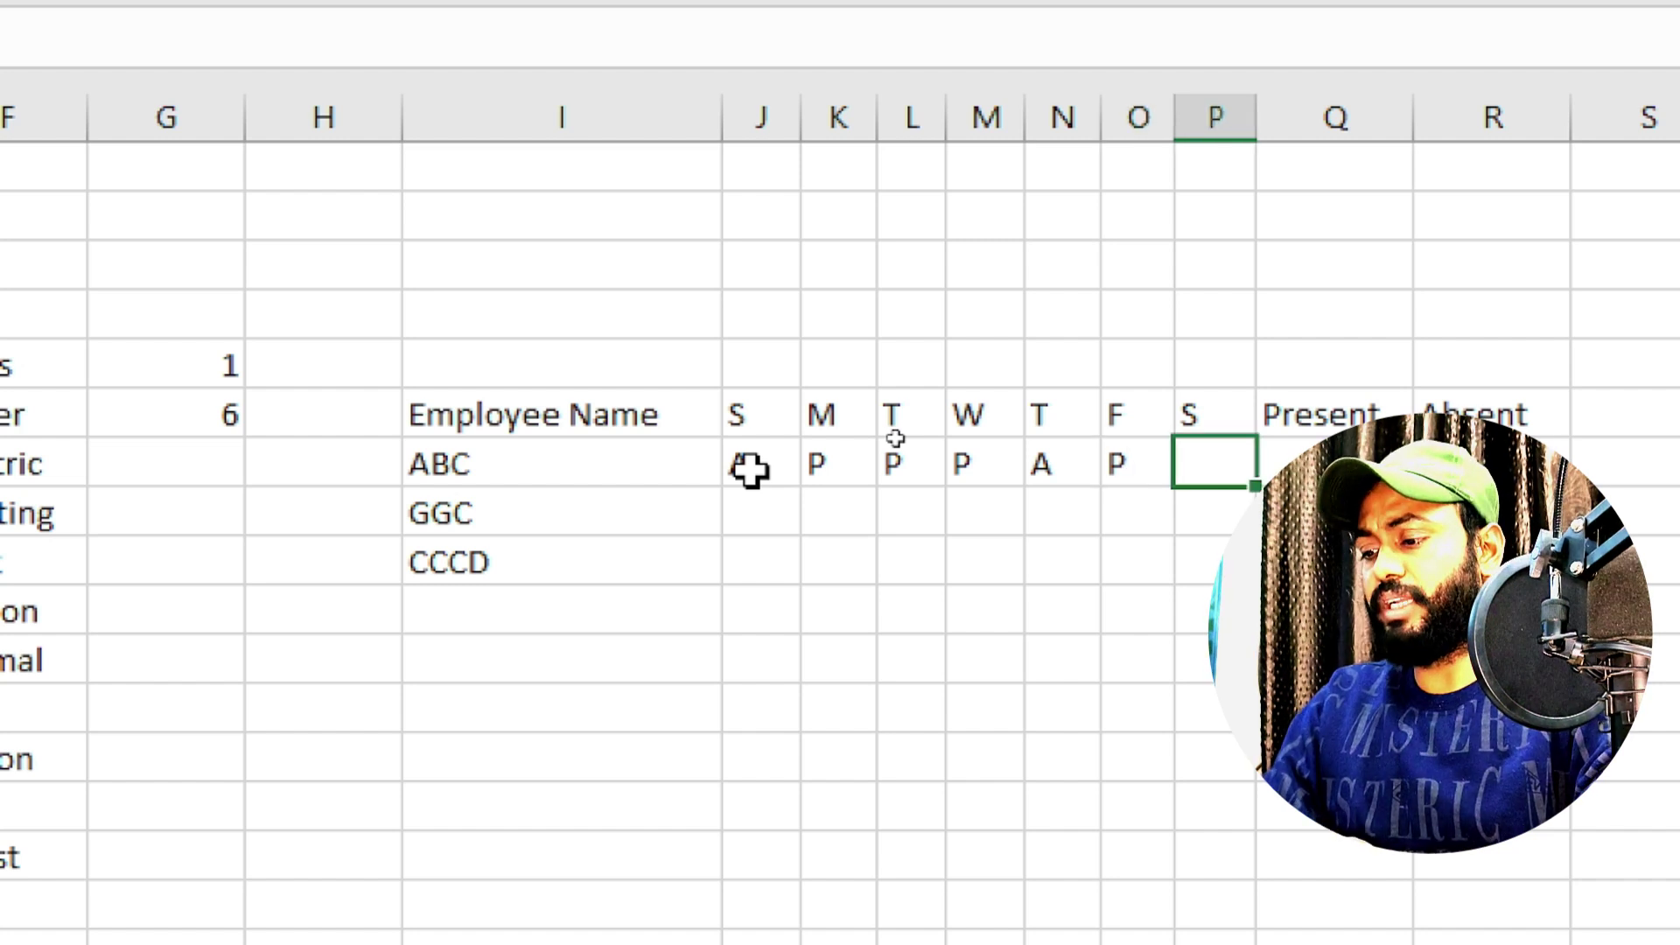
text(P)
key(Return)
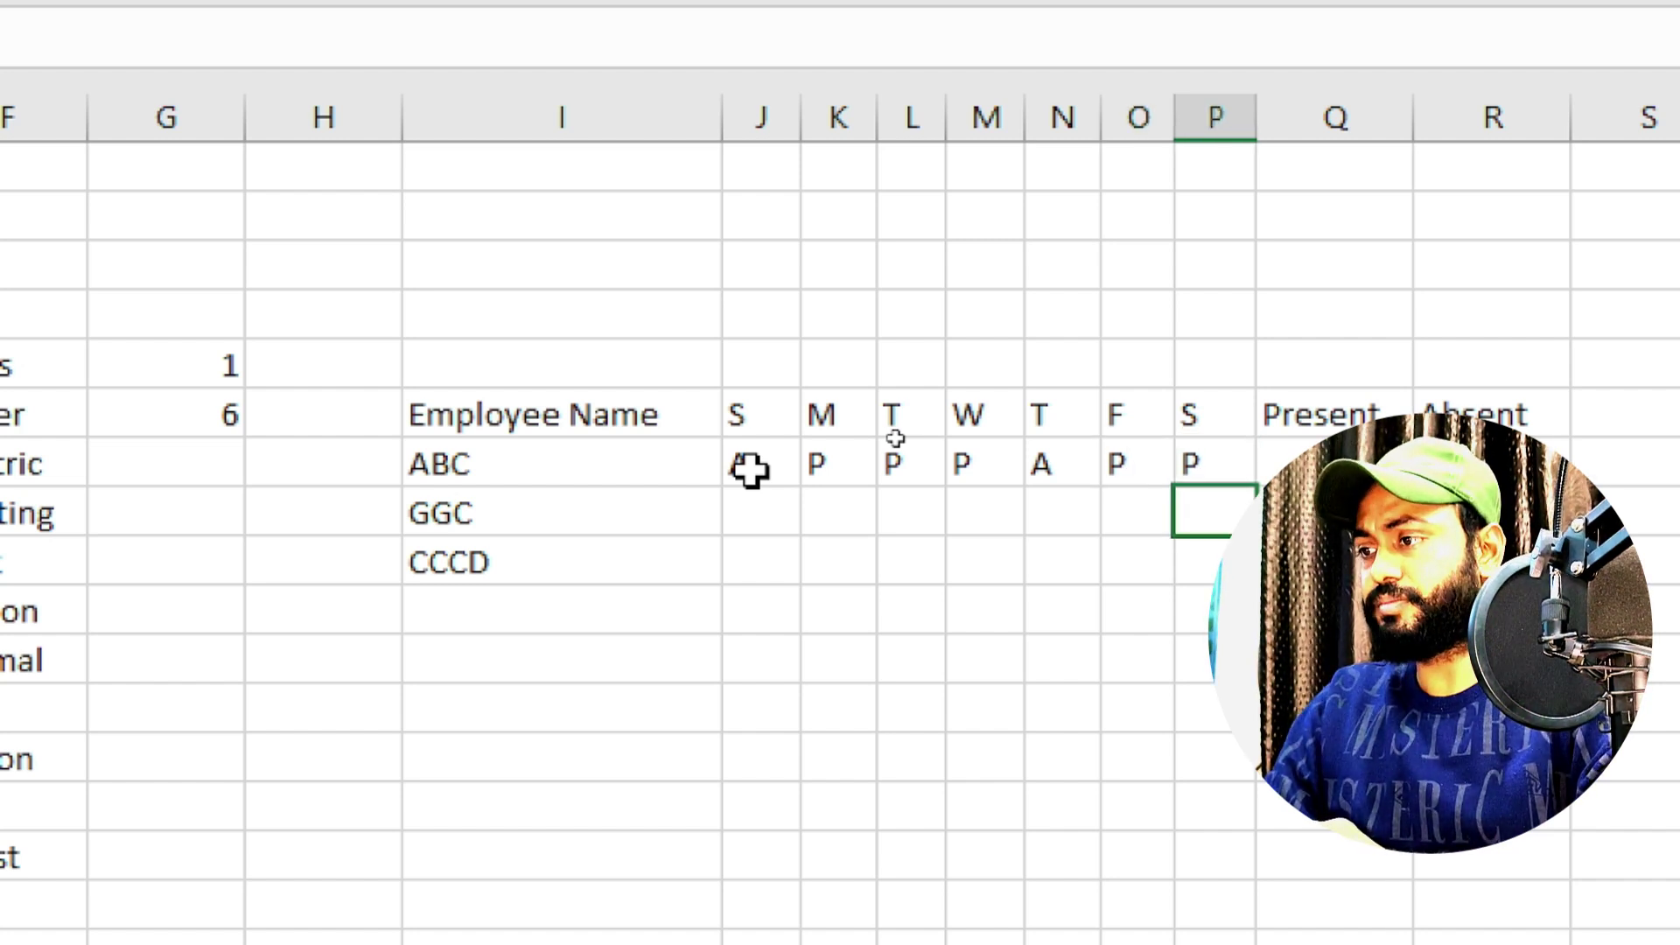
Fill GGC's week of attendance, P on most days with an A on Thursday.
click(768, 513)
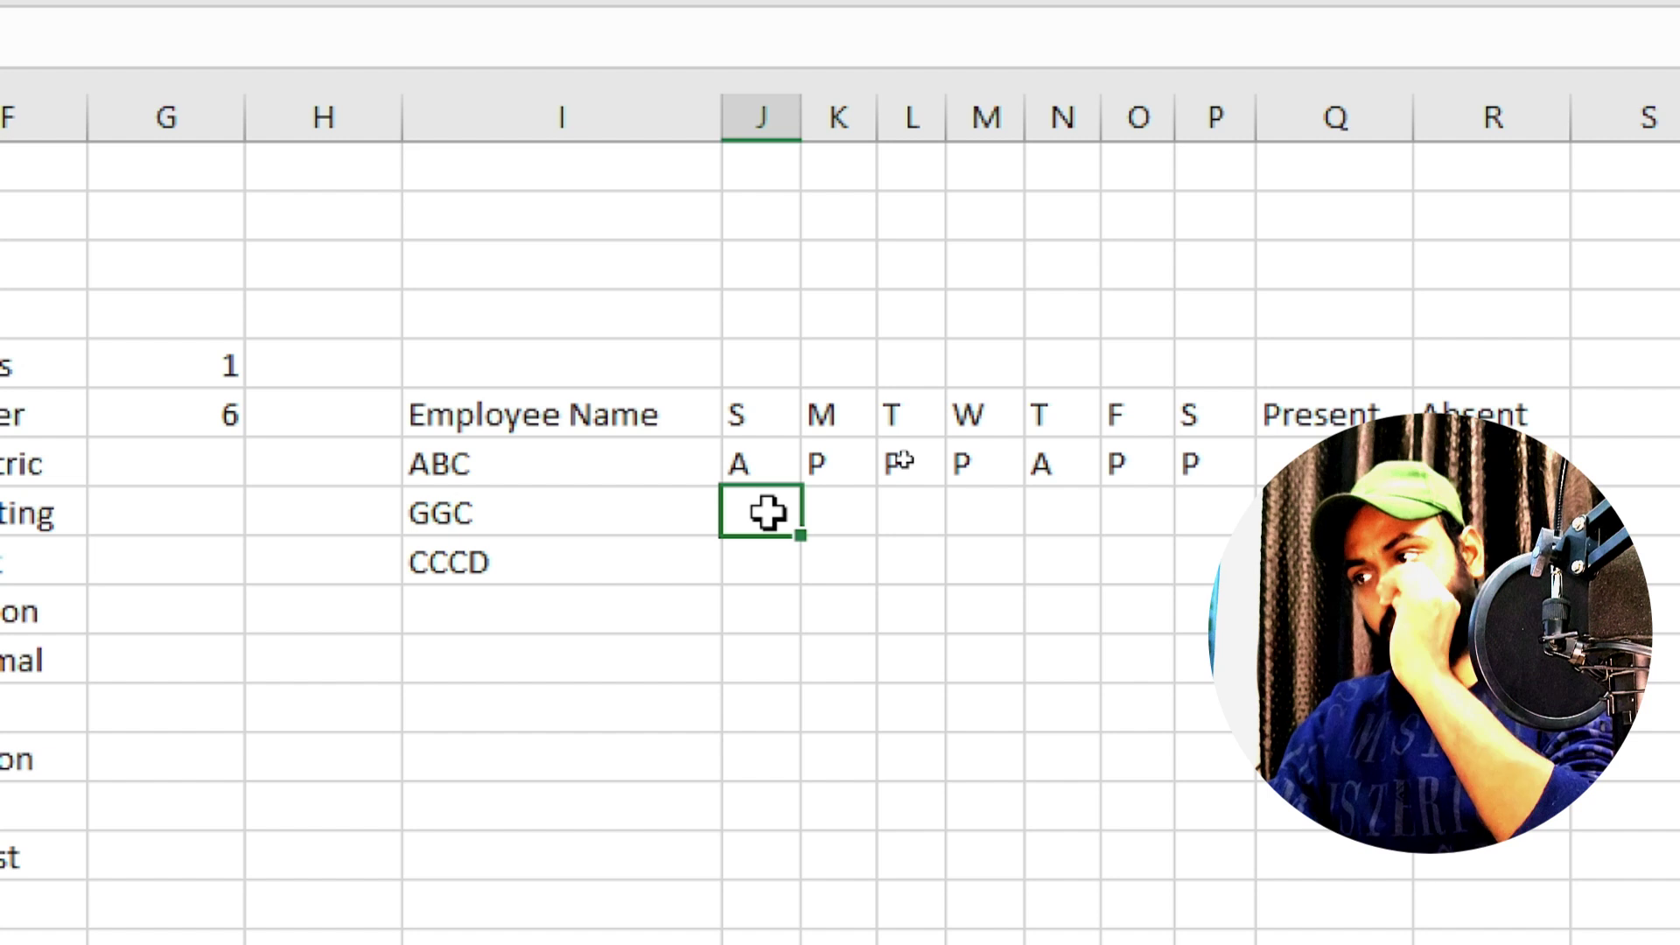
text(P)
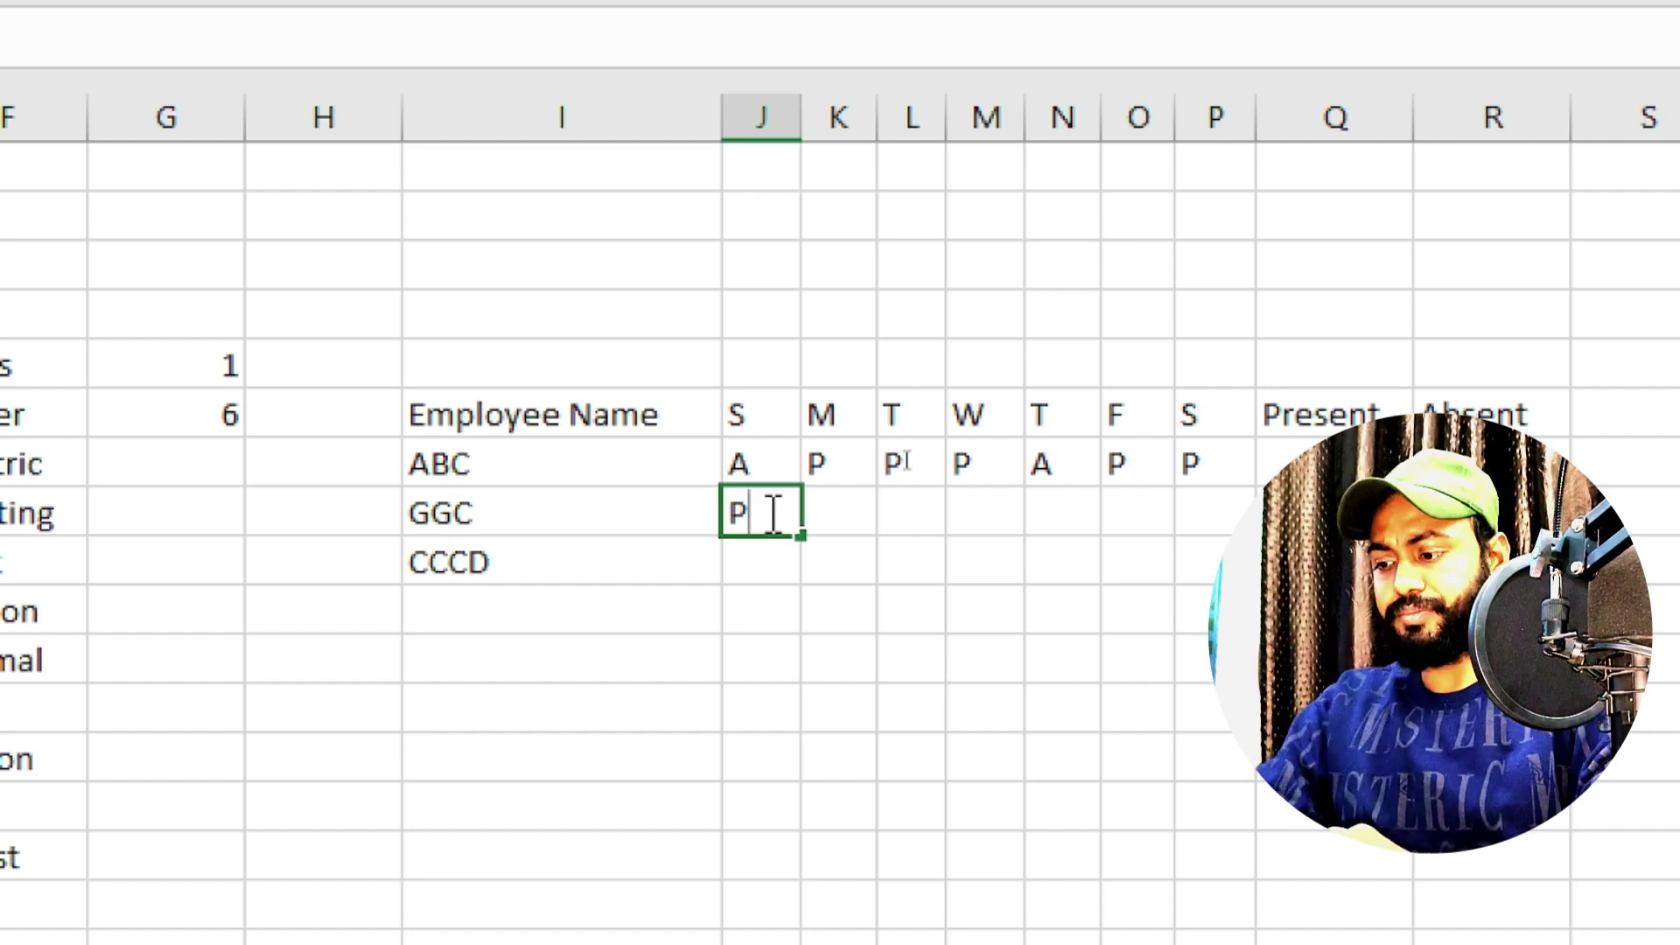
key(Tab)
text(P)
key(Tab)
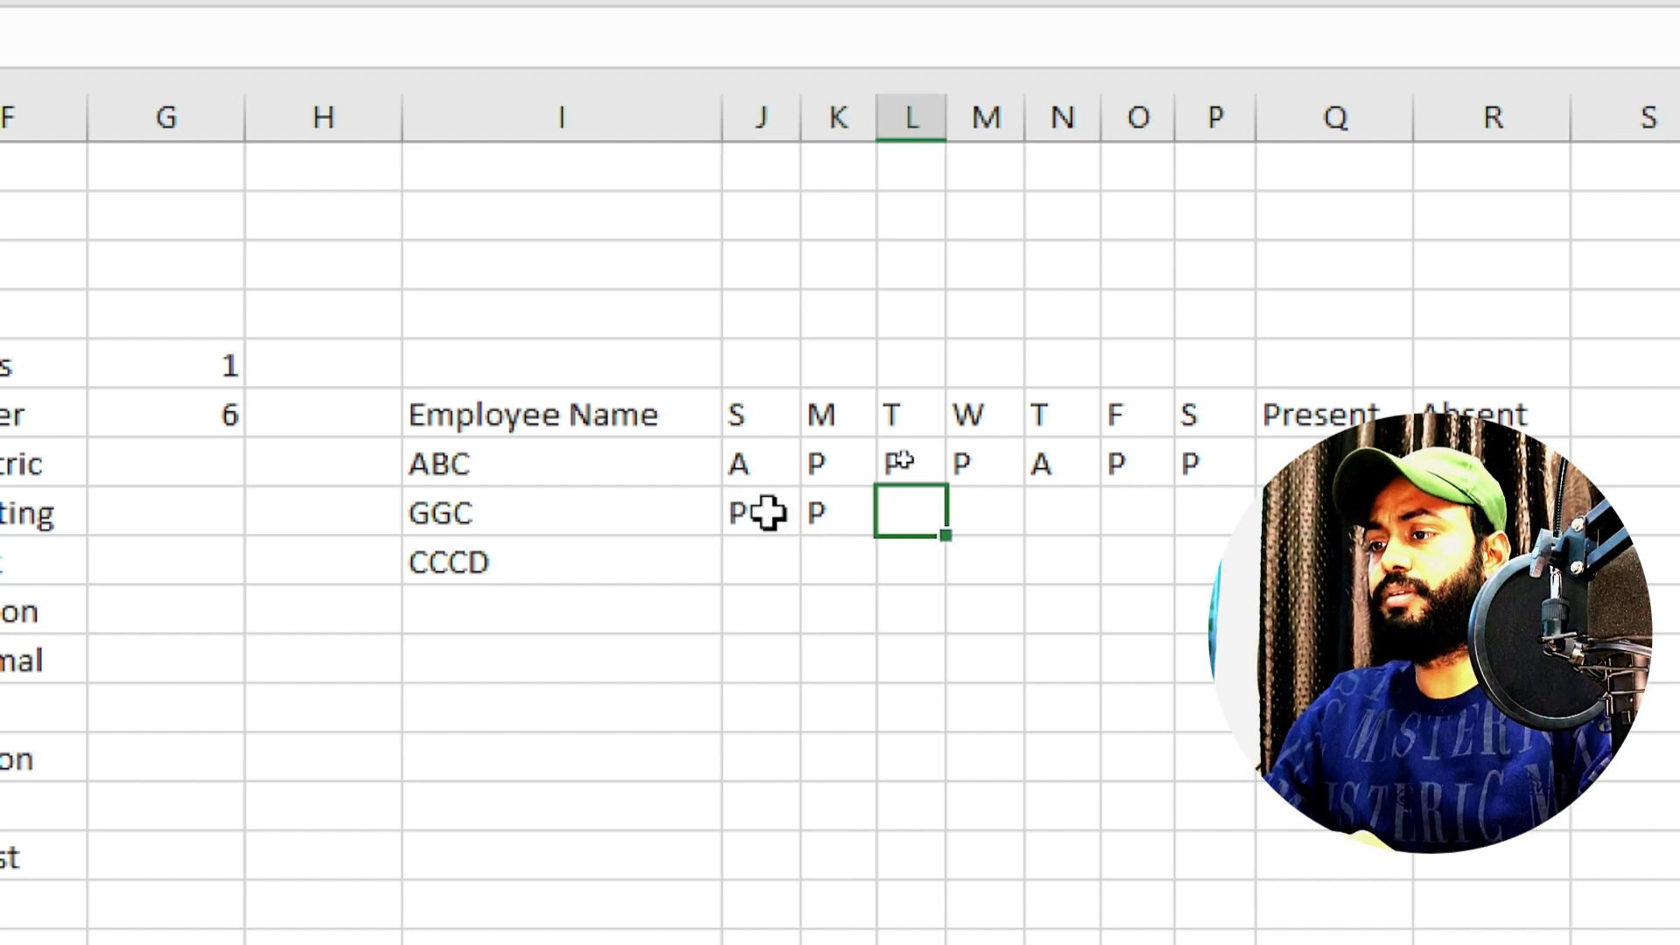
text(P)
key(Tab)
text(O)
key(BackSpace)
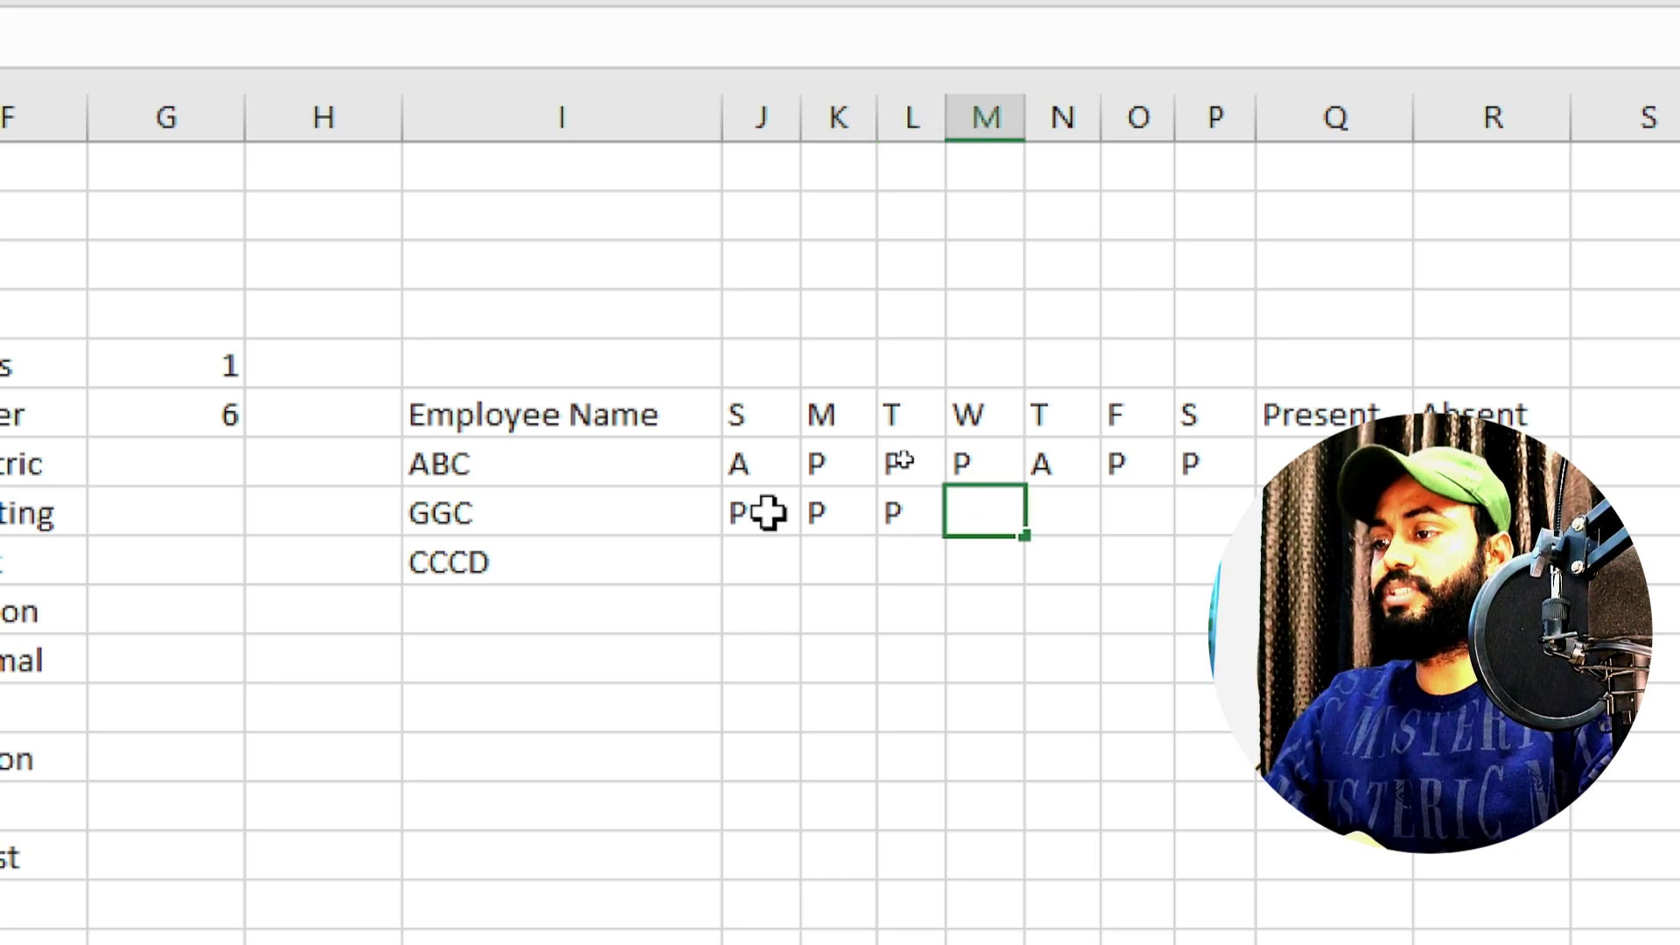
text(P)
key(Tab)
text(A)
key(Tab)
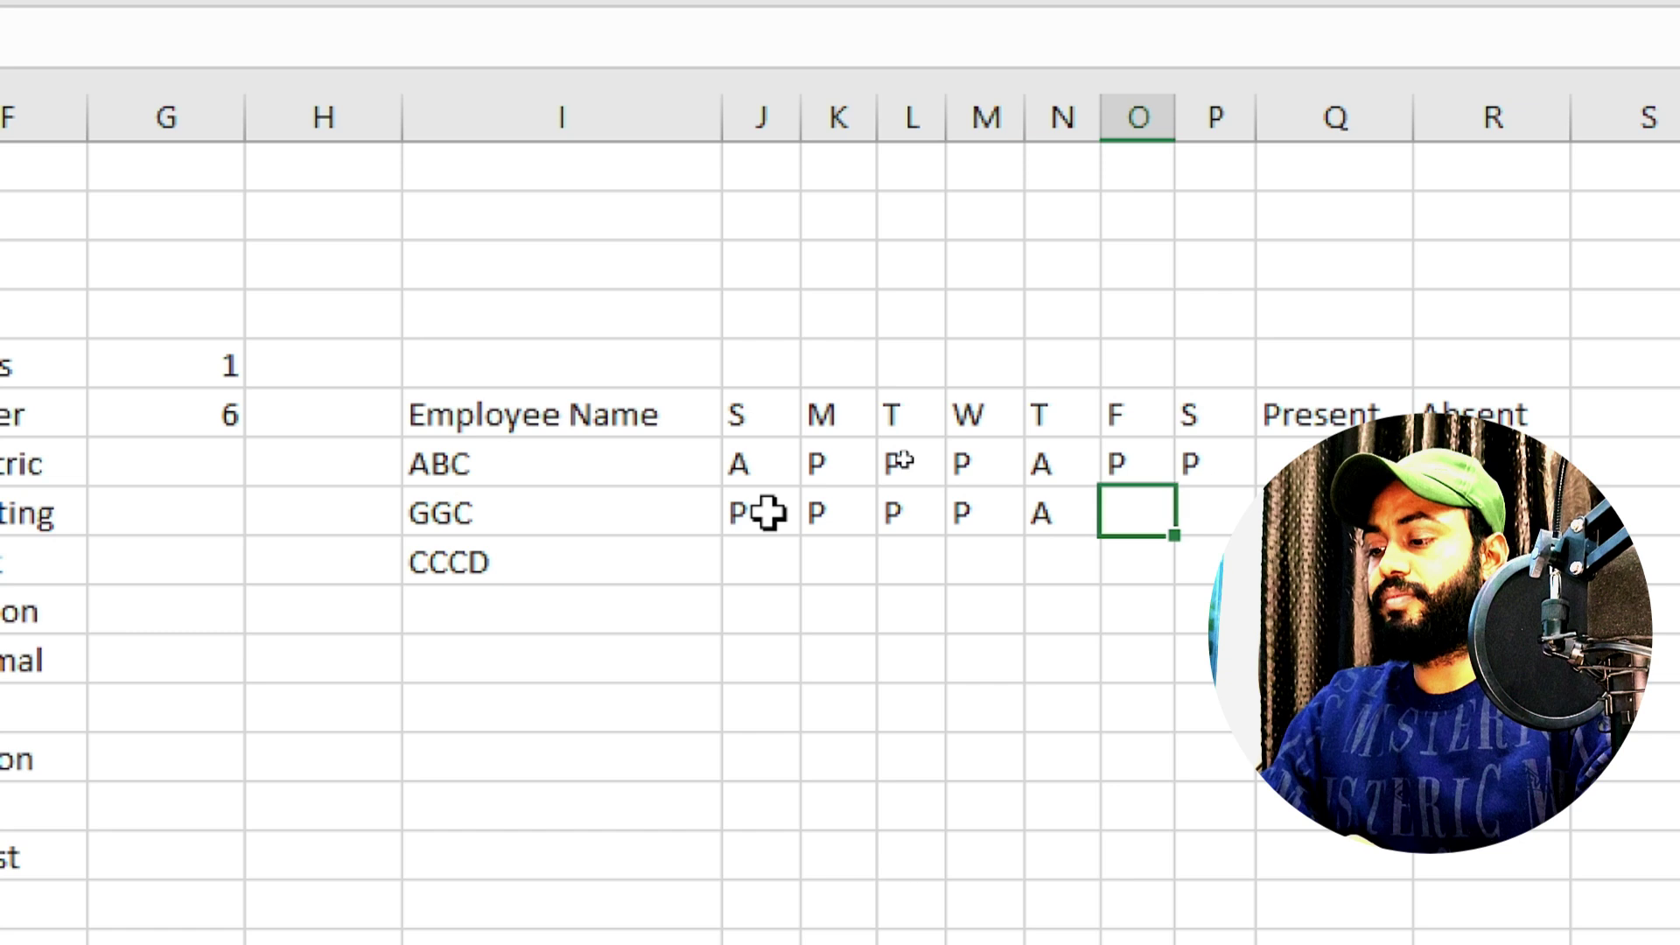
text(P)
key(Tab)
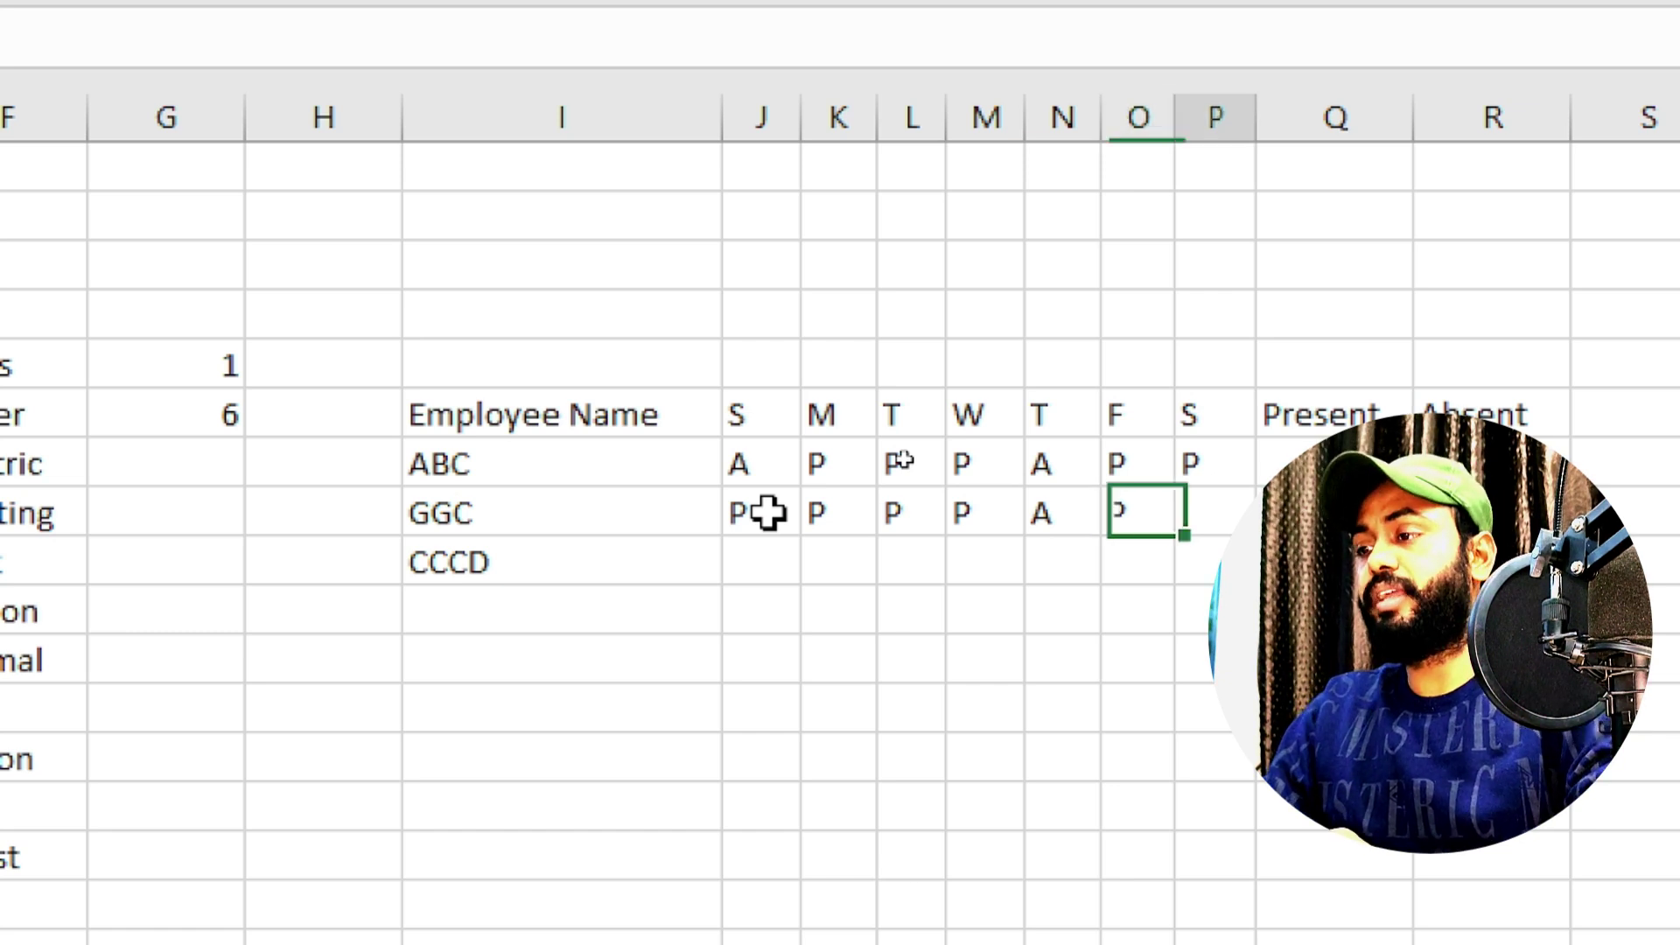
text(P)
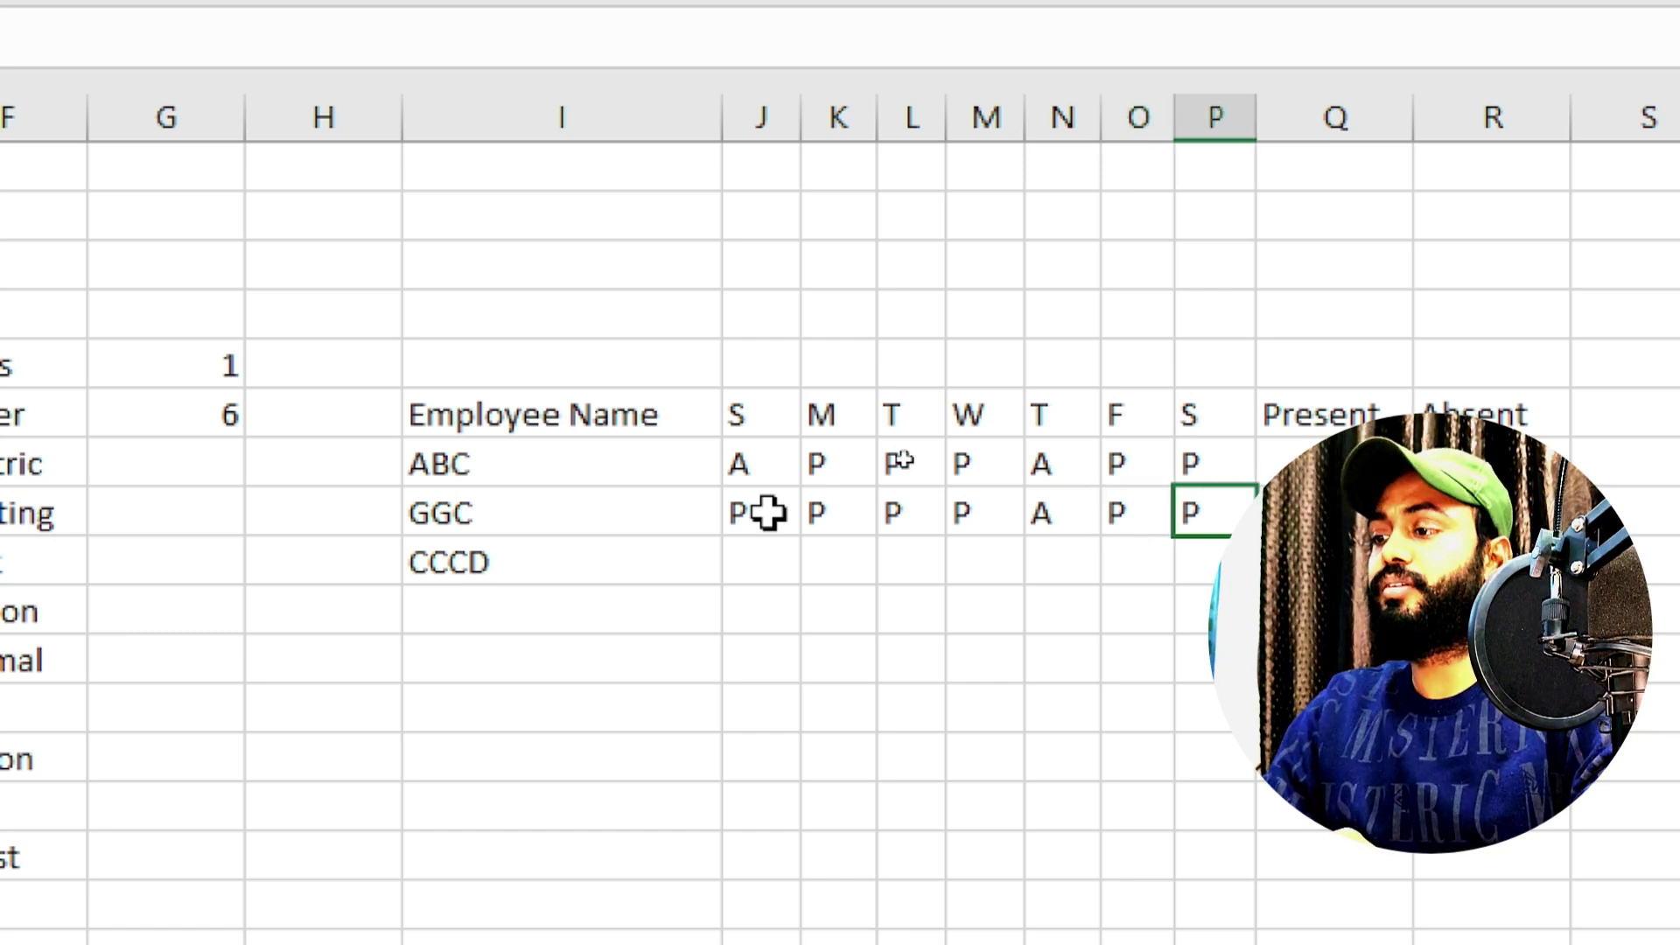
Fill CCCD's attendance marks: P Sunday, A Monday and Tuesday, P Thursday.
click(740, 566)
text(P)
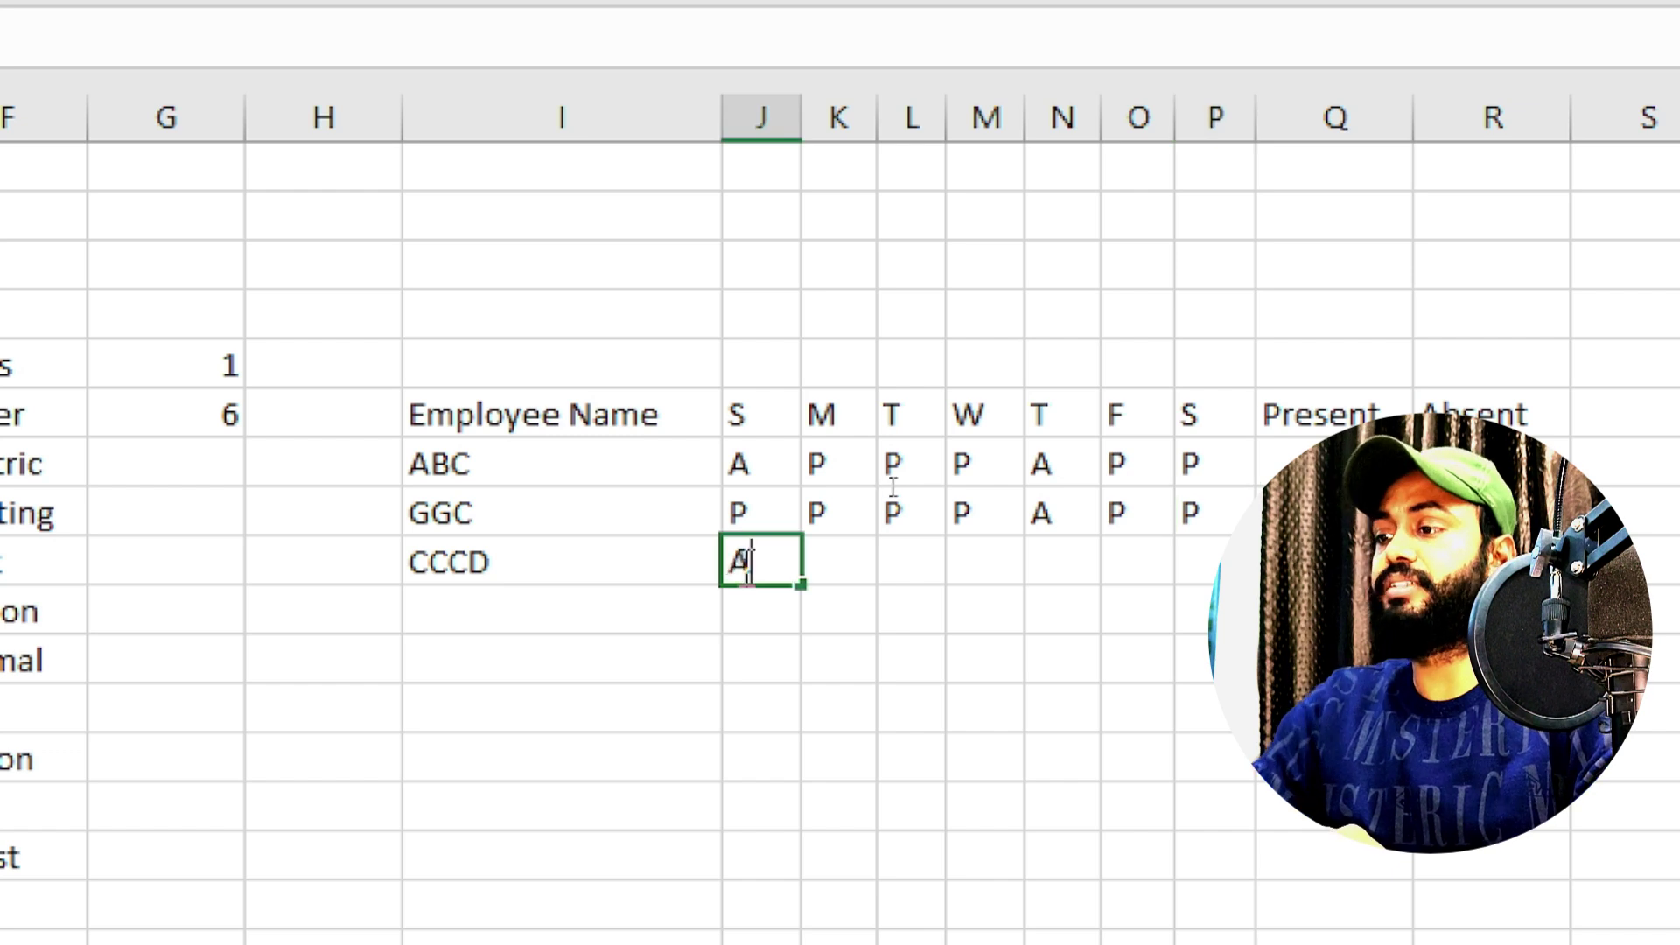
key(Tab)
text(A)
key(Tab)
text(A)
key(Tab)
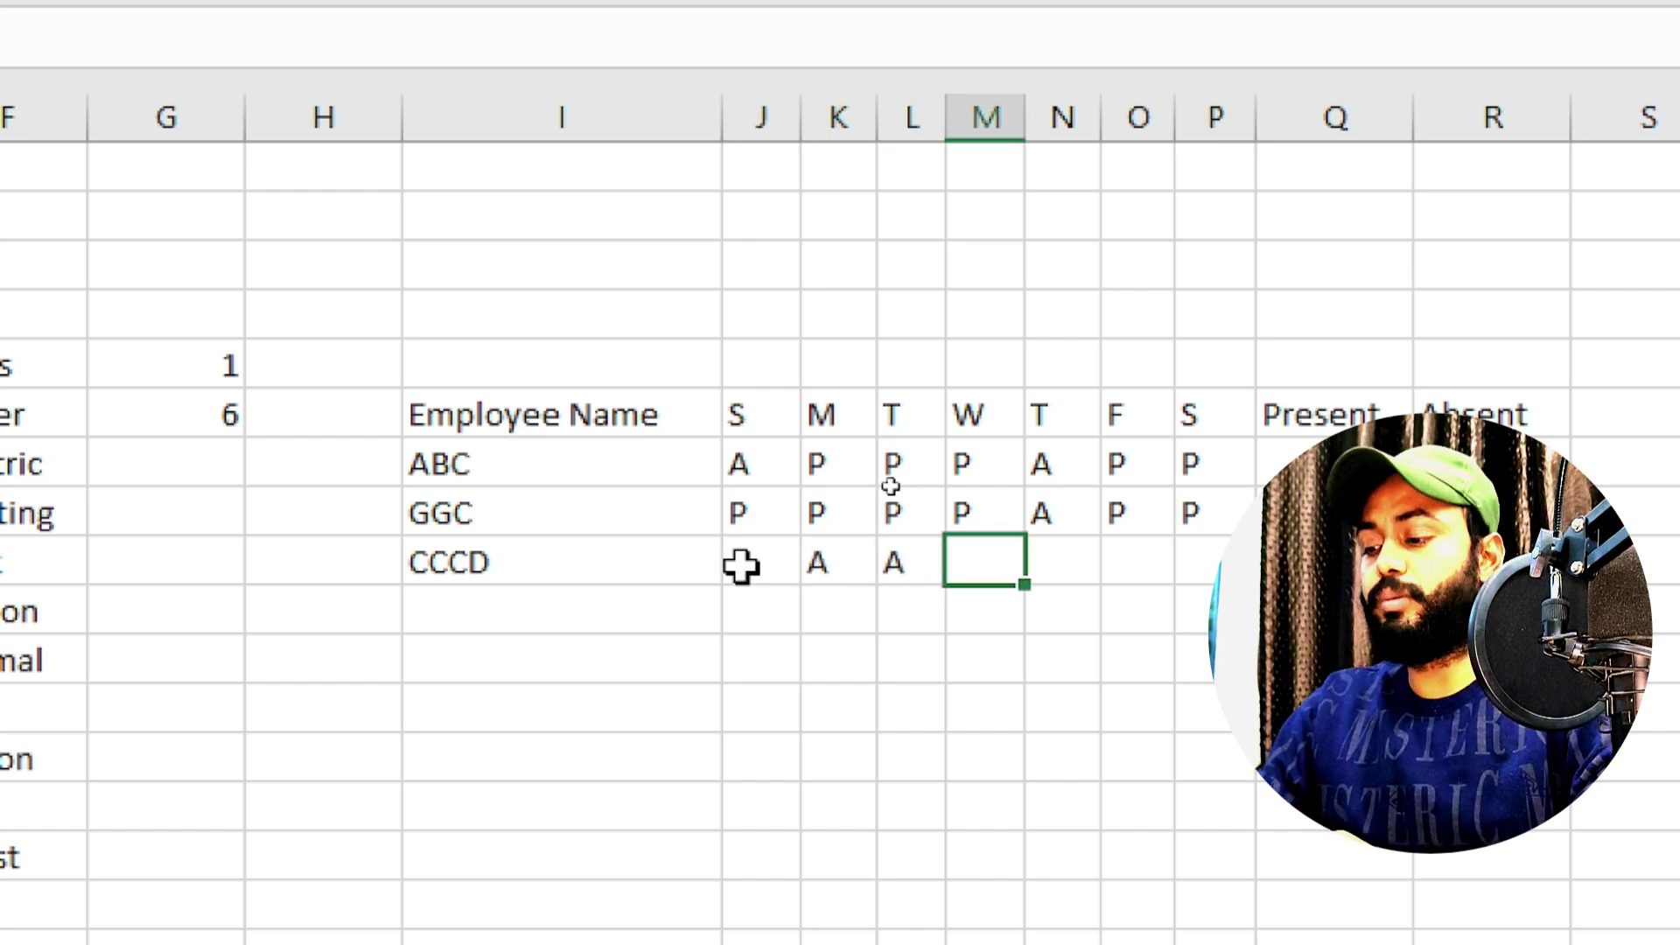
key(Return)
key(Up)
key(Tab)
key(Tab)
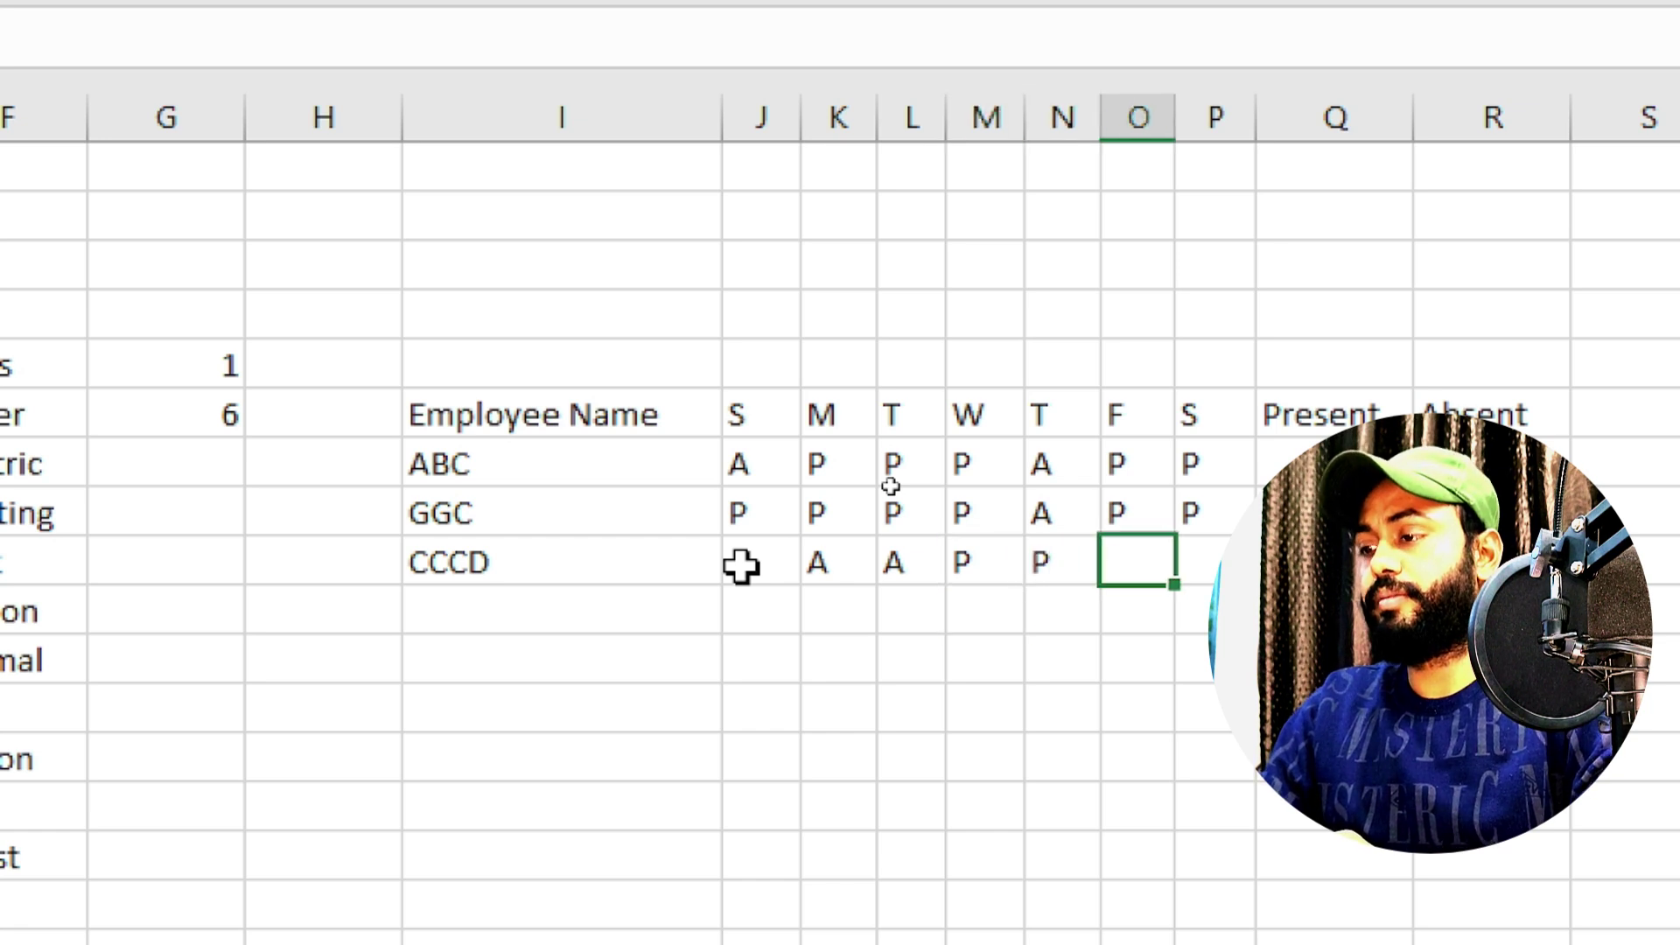
text(P)
key(Tab)
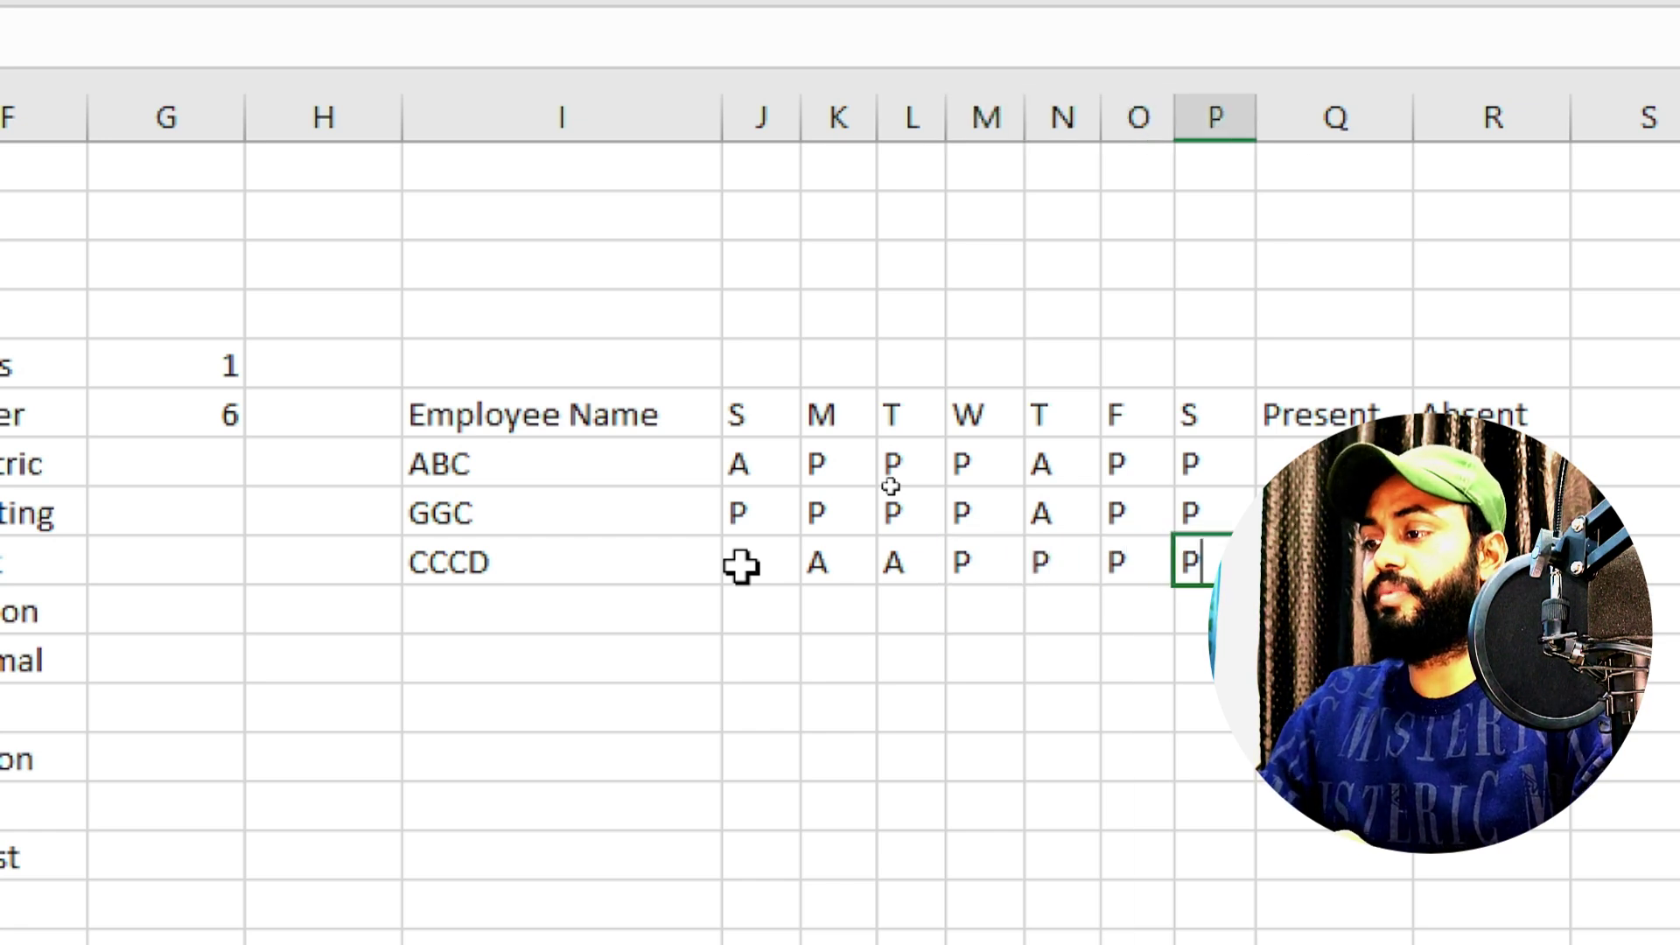
key(Tab)
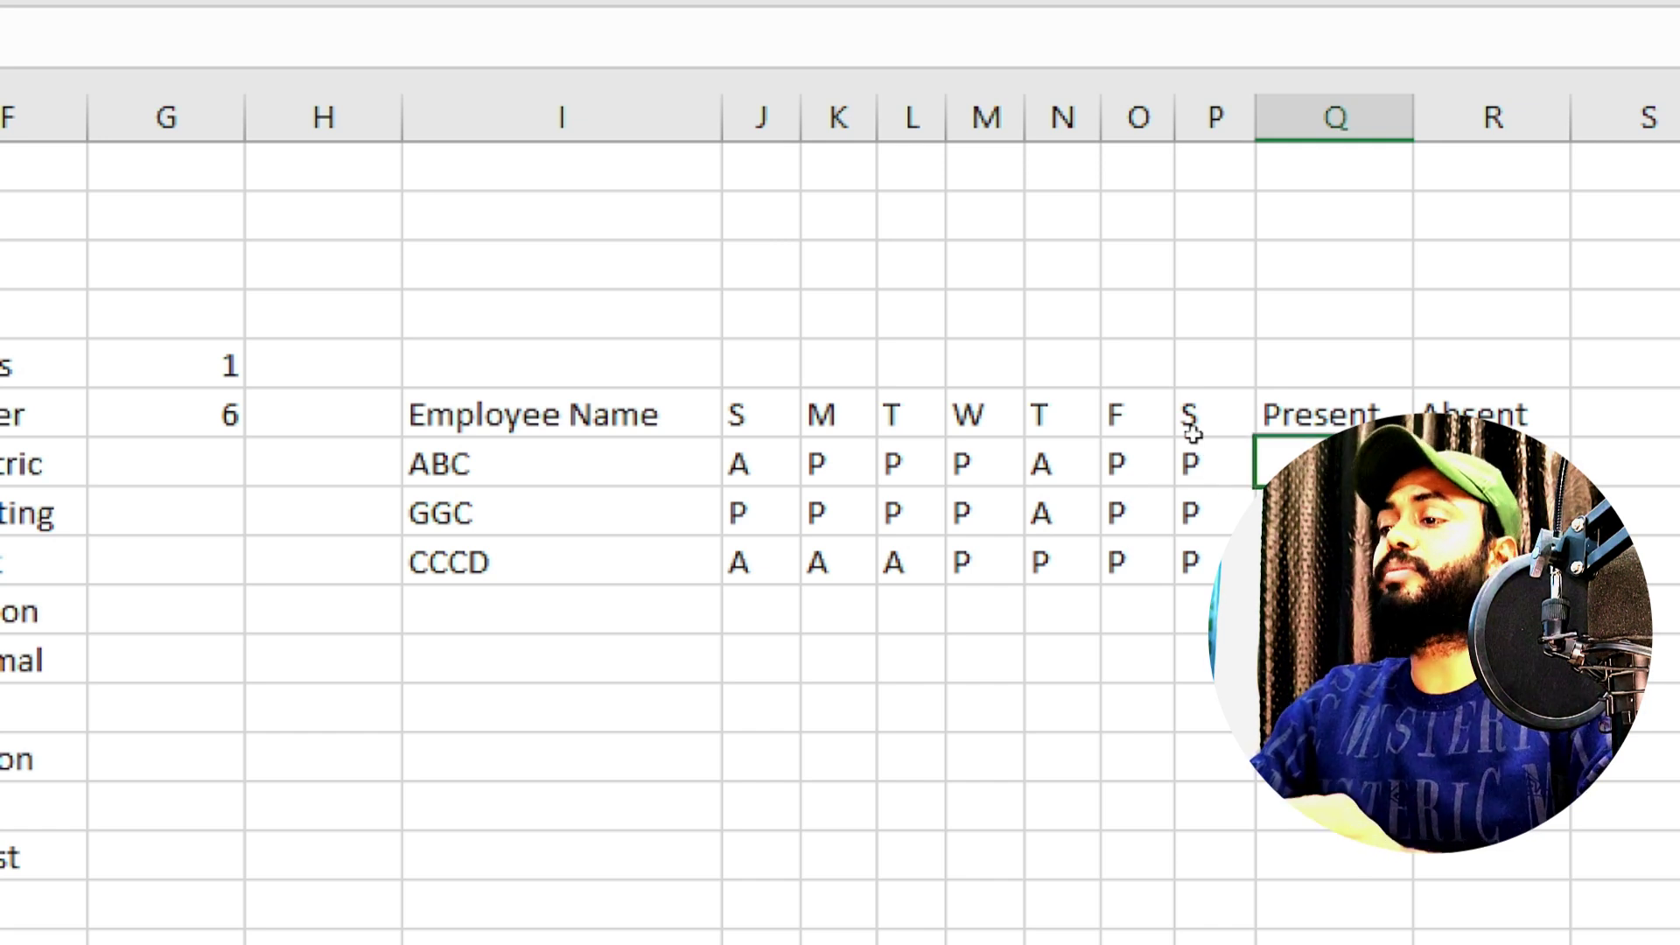
Enter a COUNTIF in Q7 counting the first employee's P marks across the week, giving 5.
text(=)
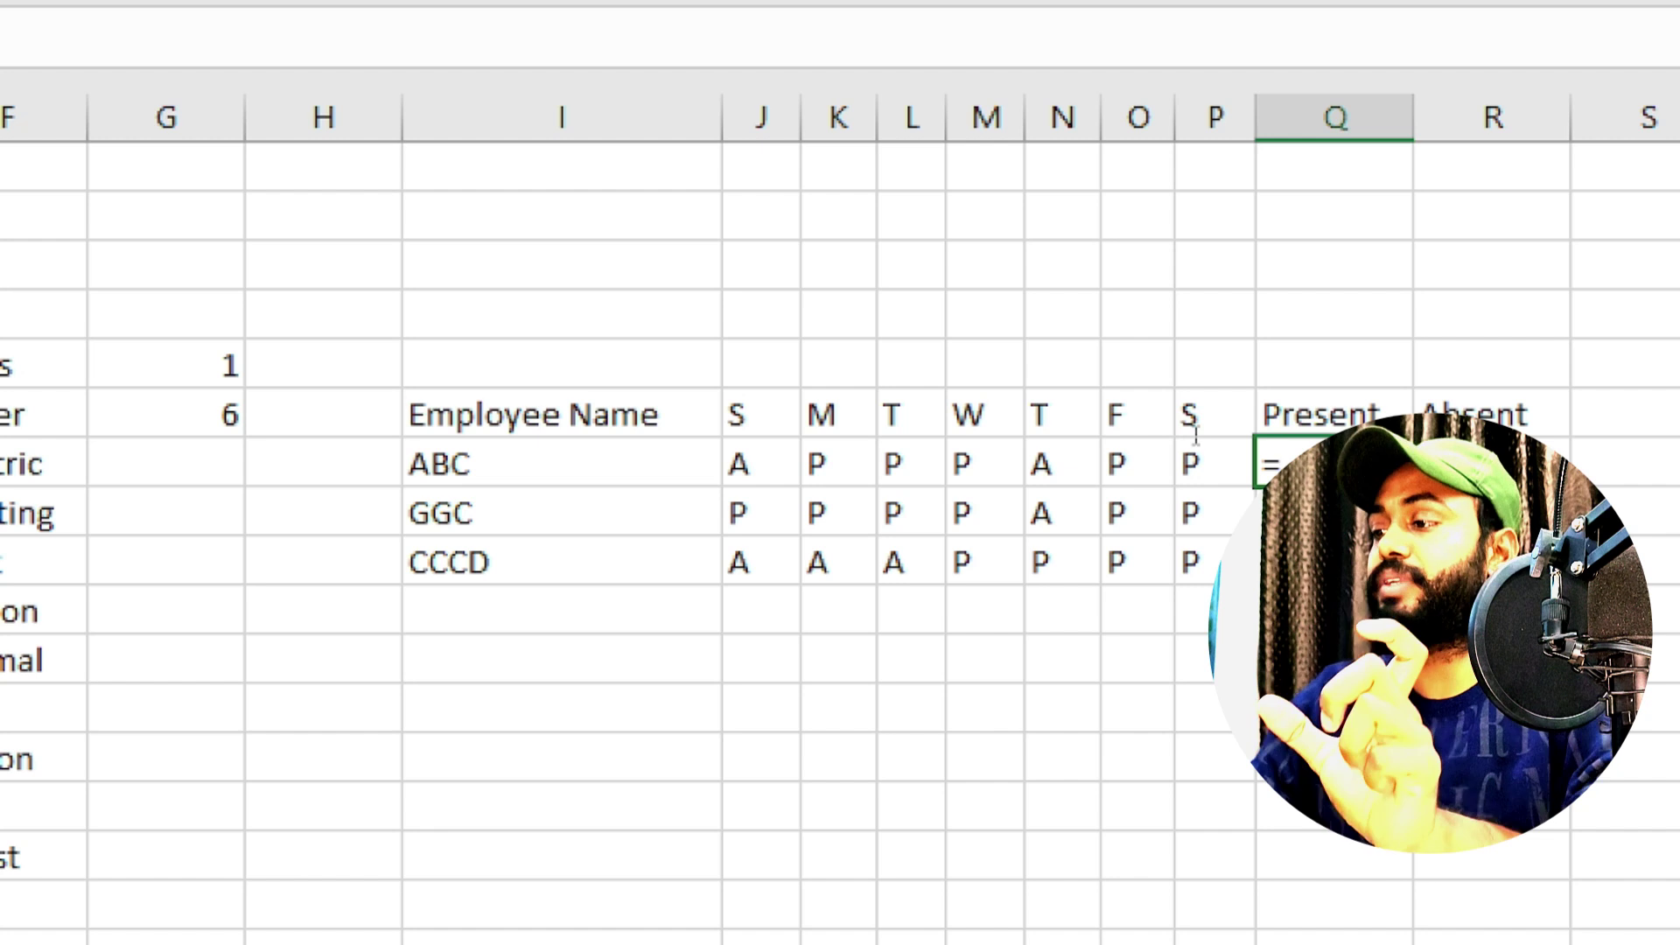
text(countif)
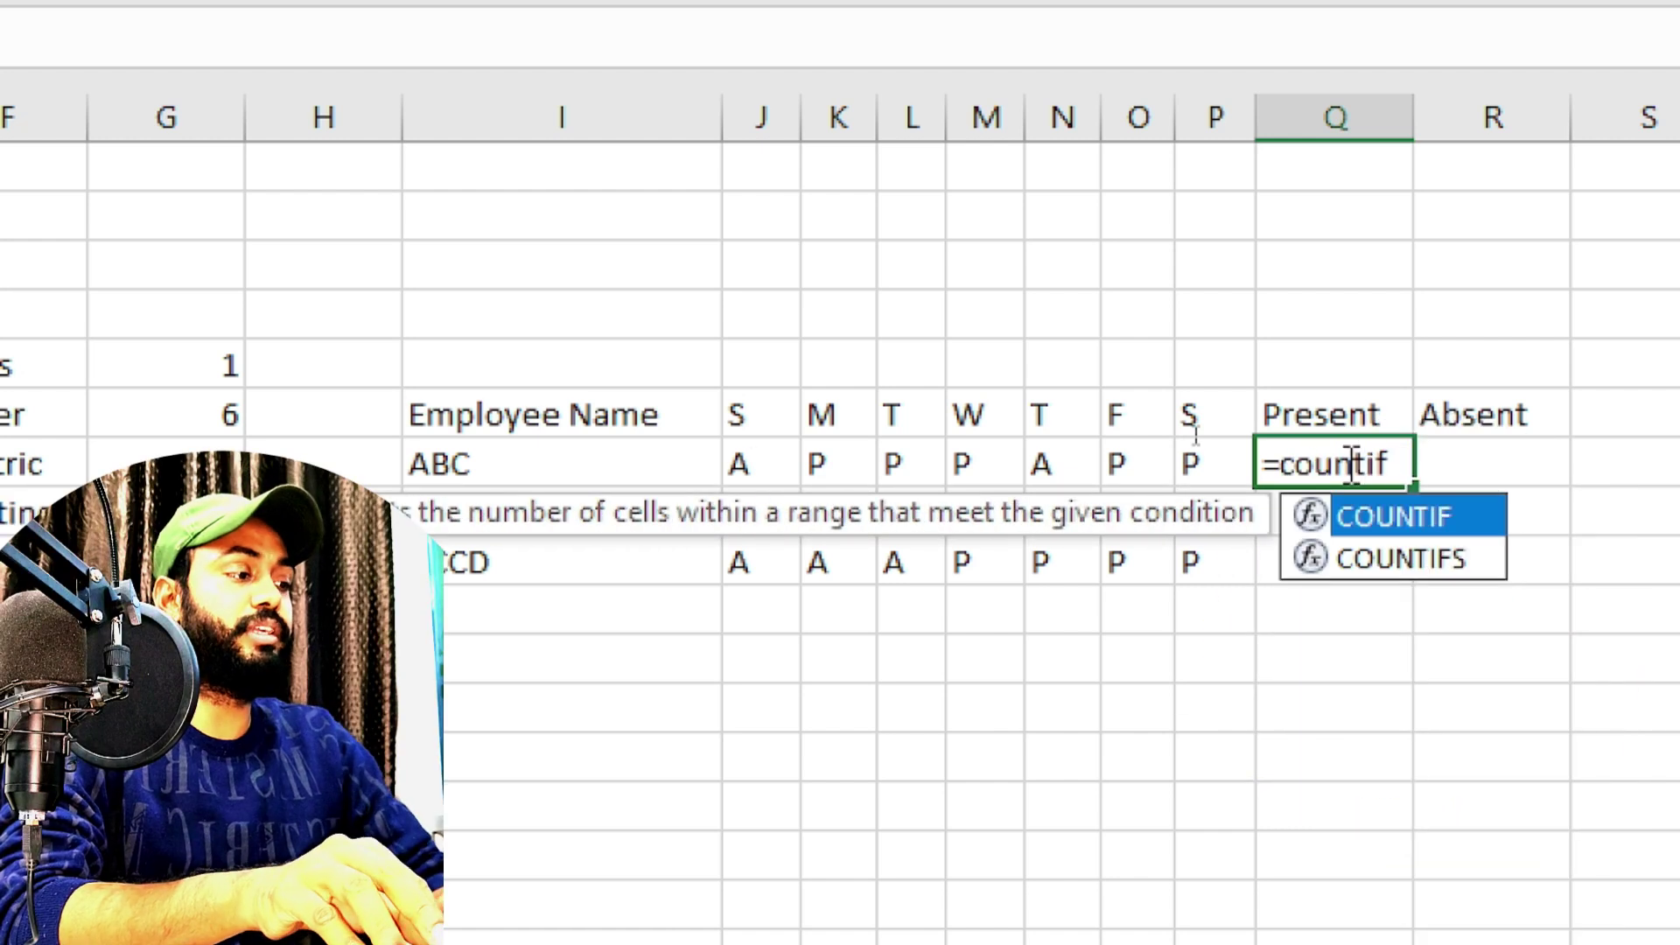
text(()
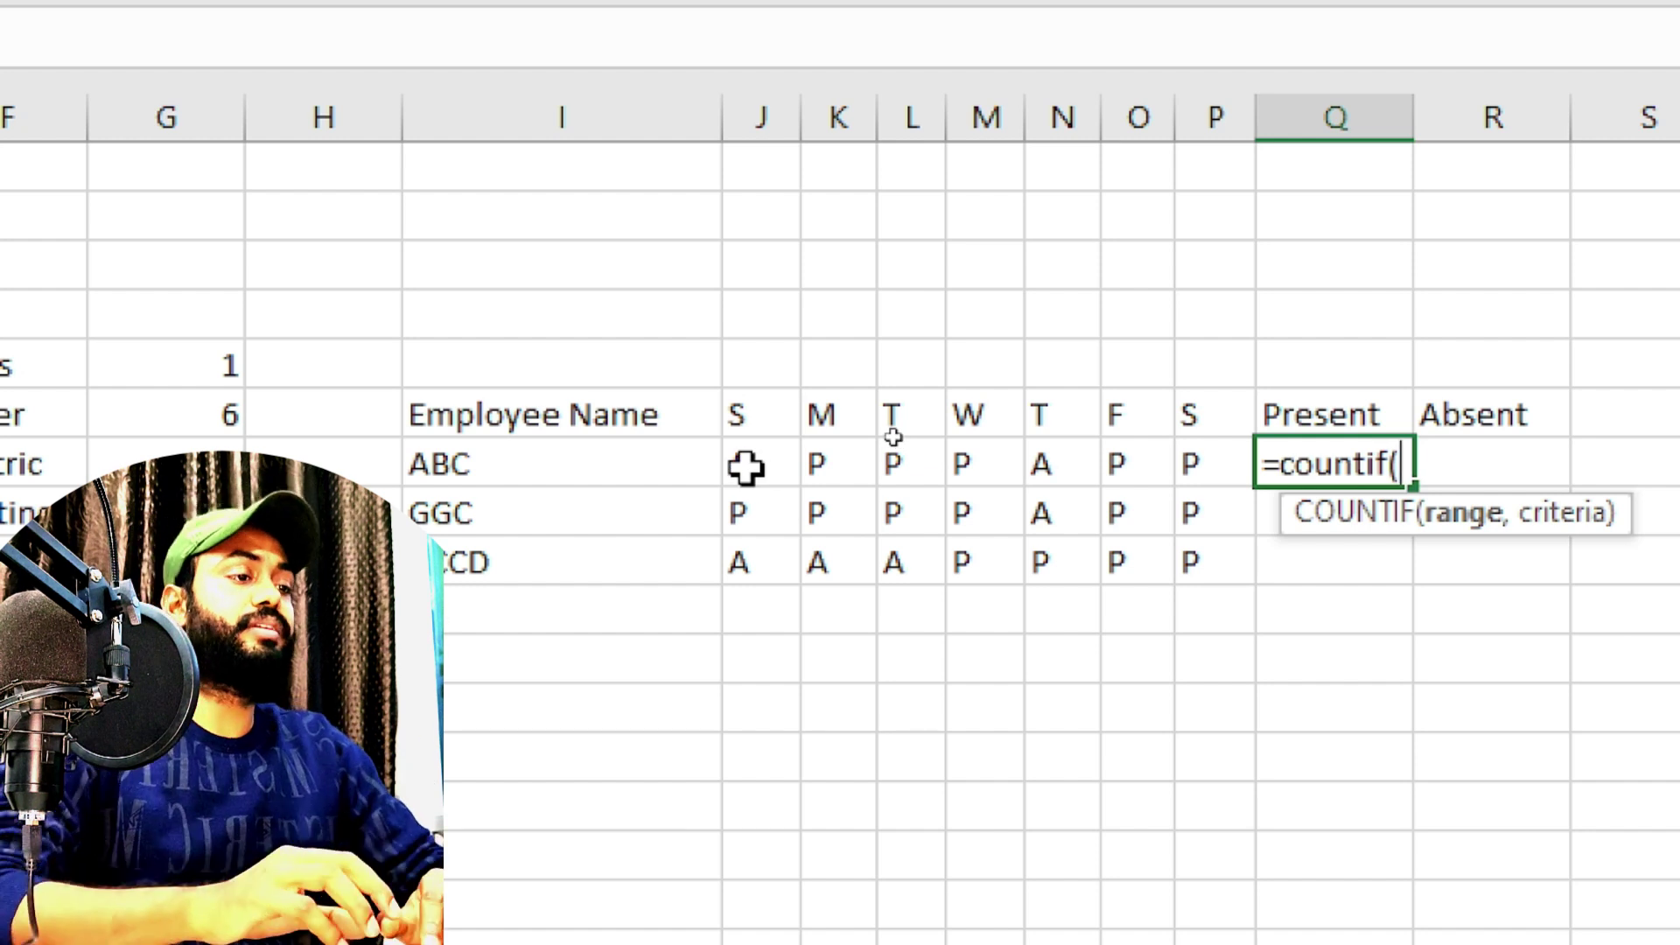
drag(745, 468, 1217, 464)
text(,)
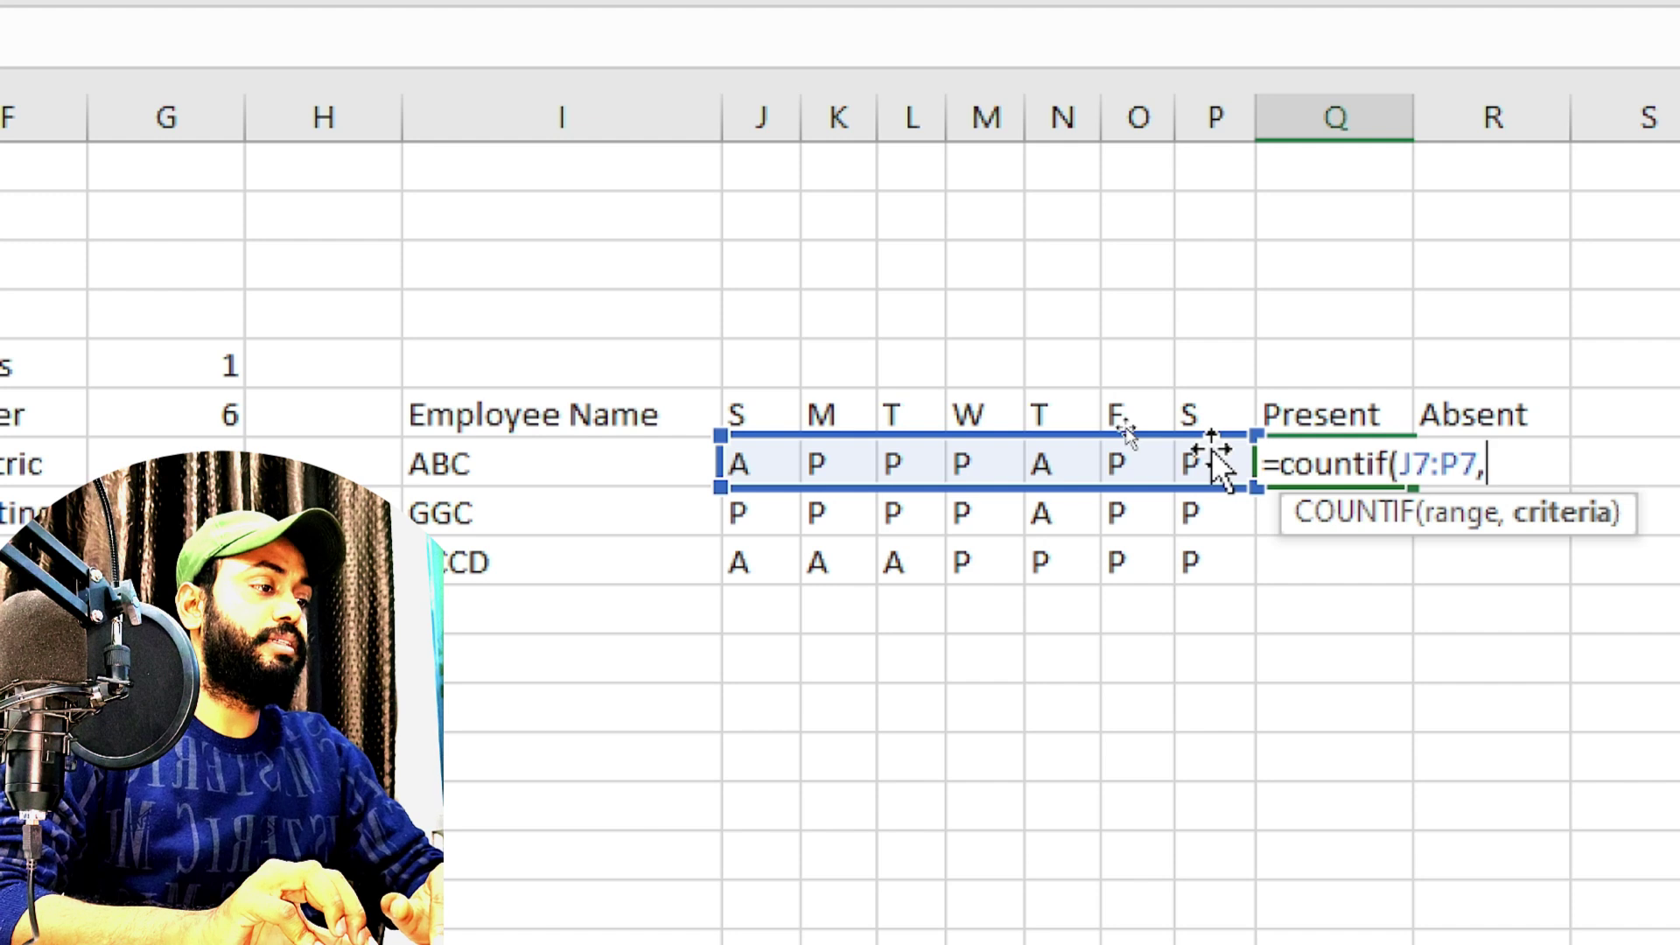
text(")
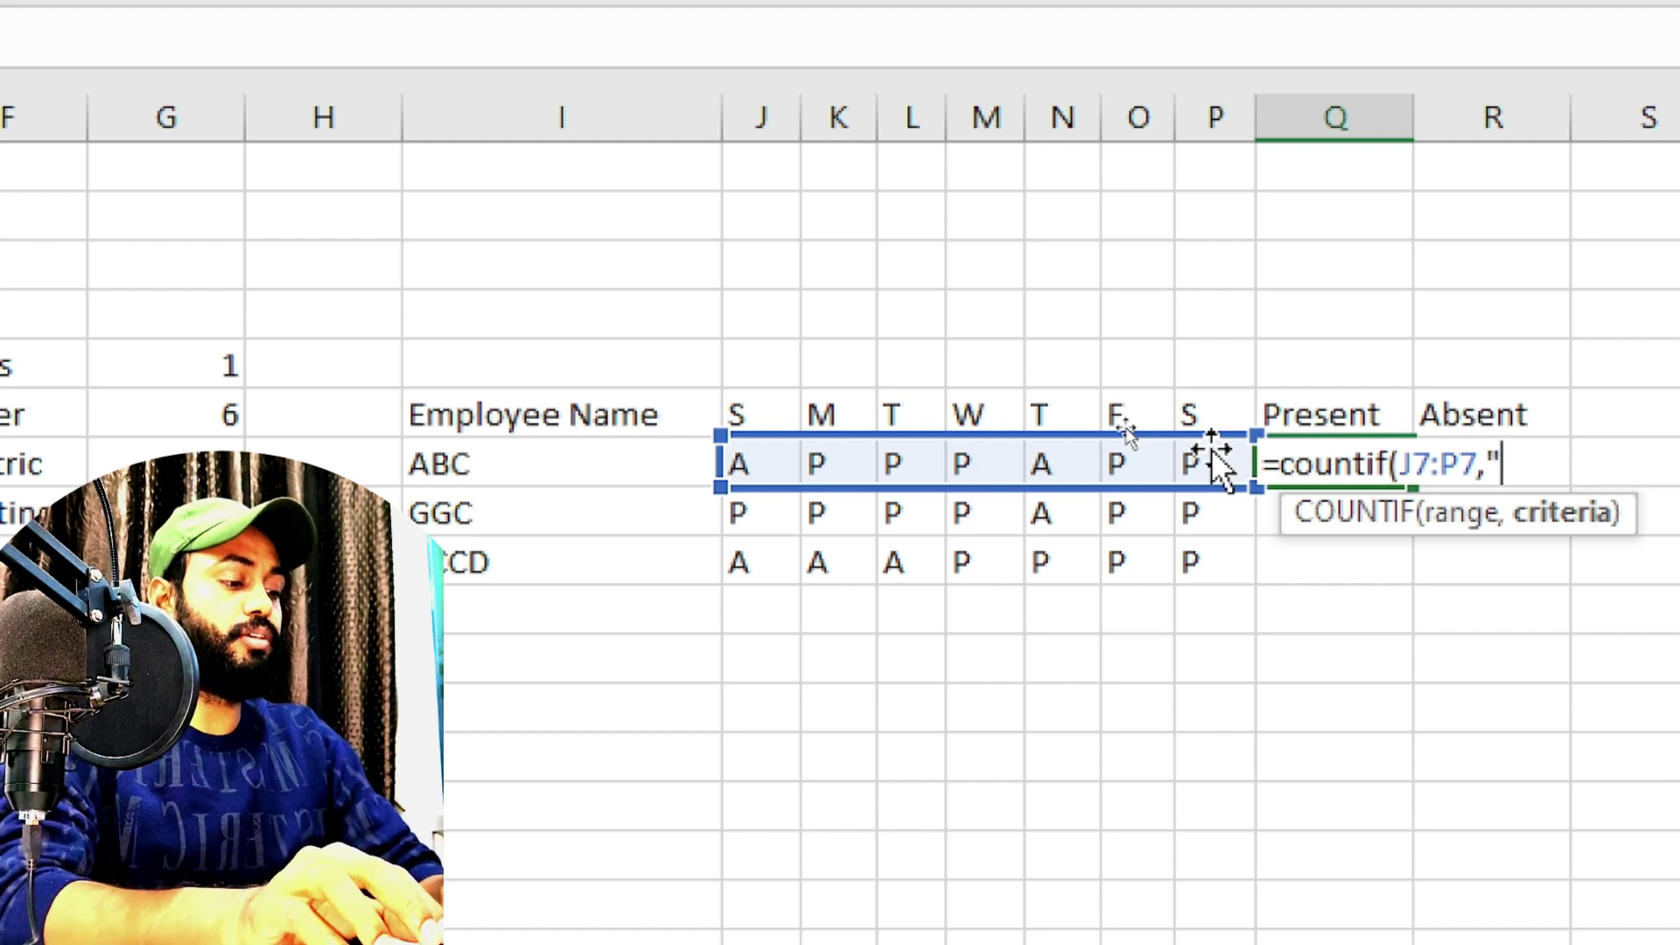
text(A)
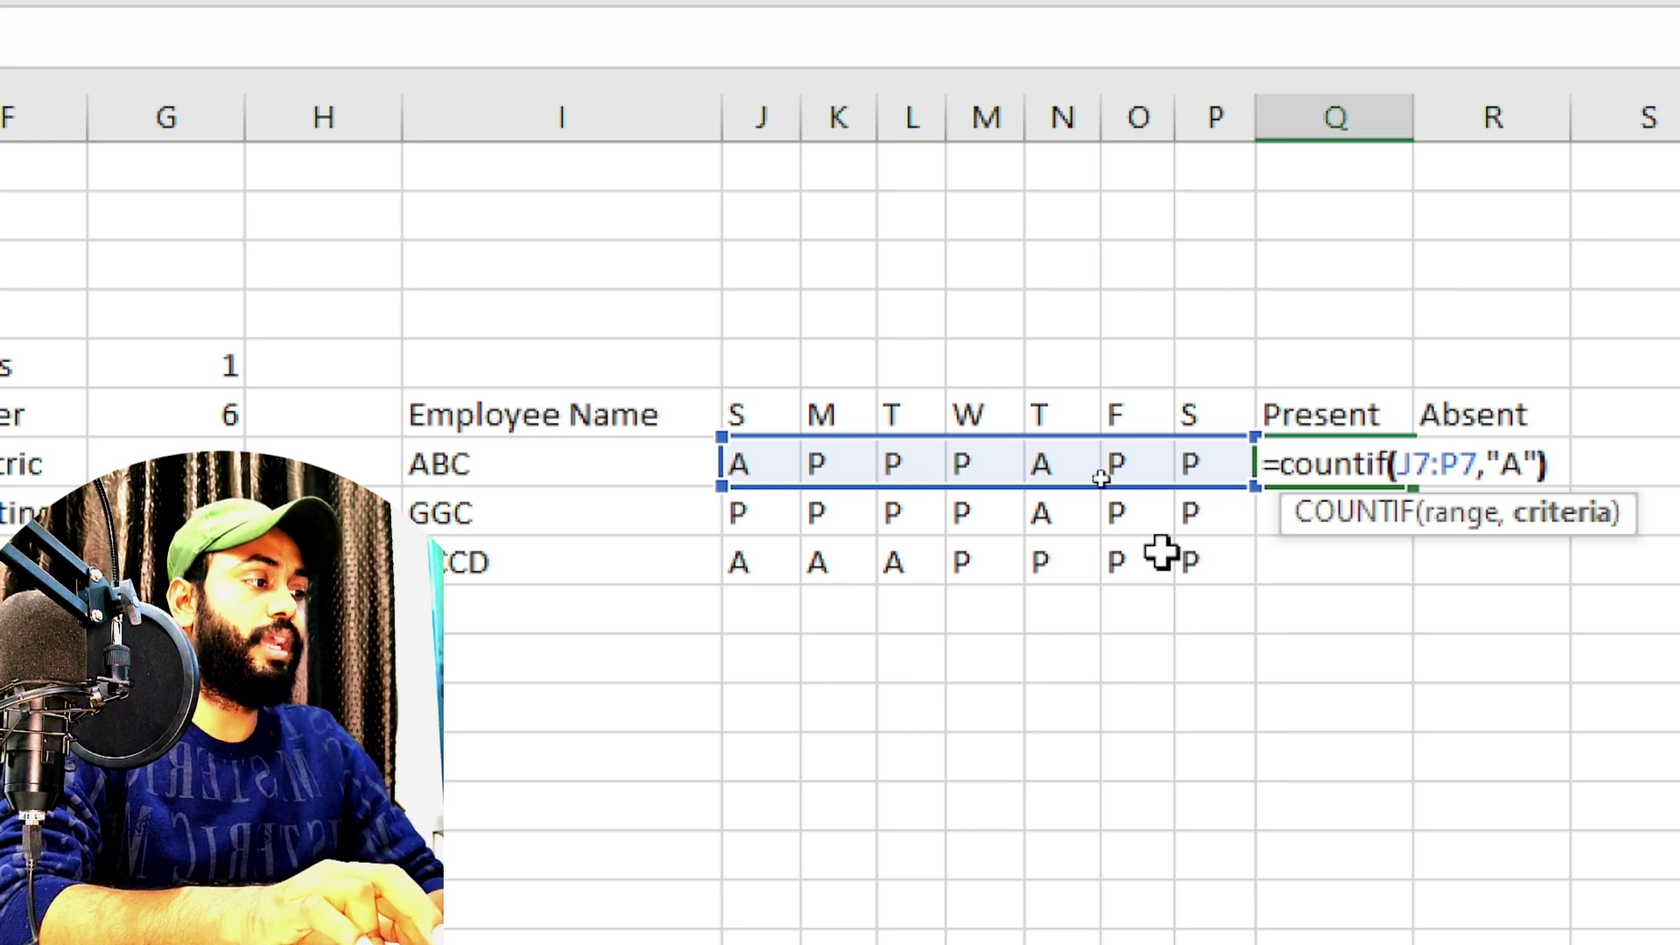
key(Return)
key(Up)
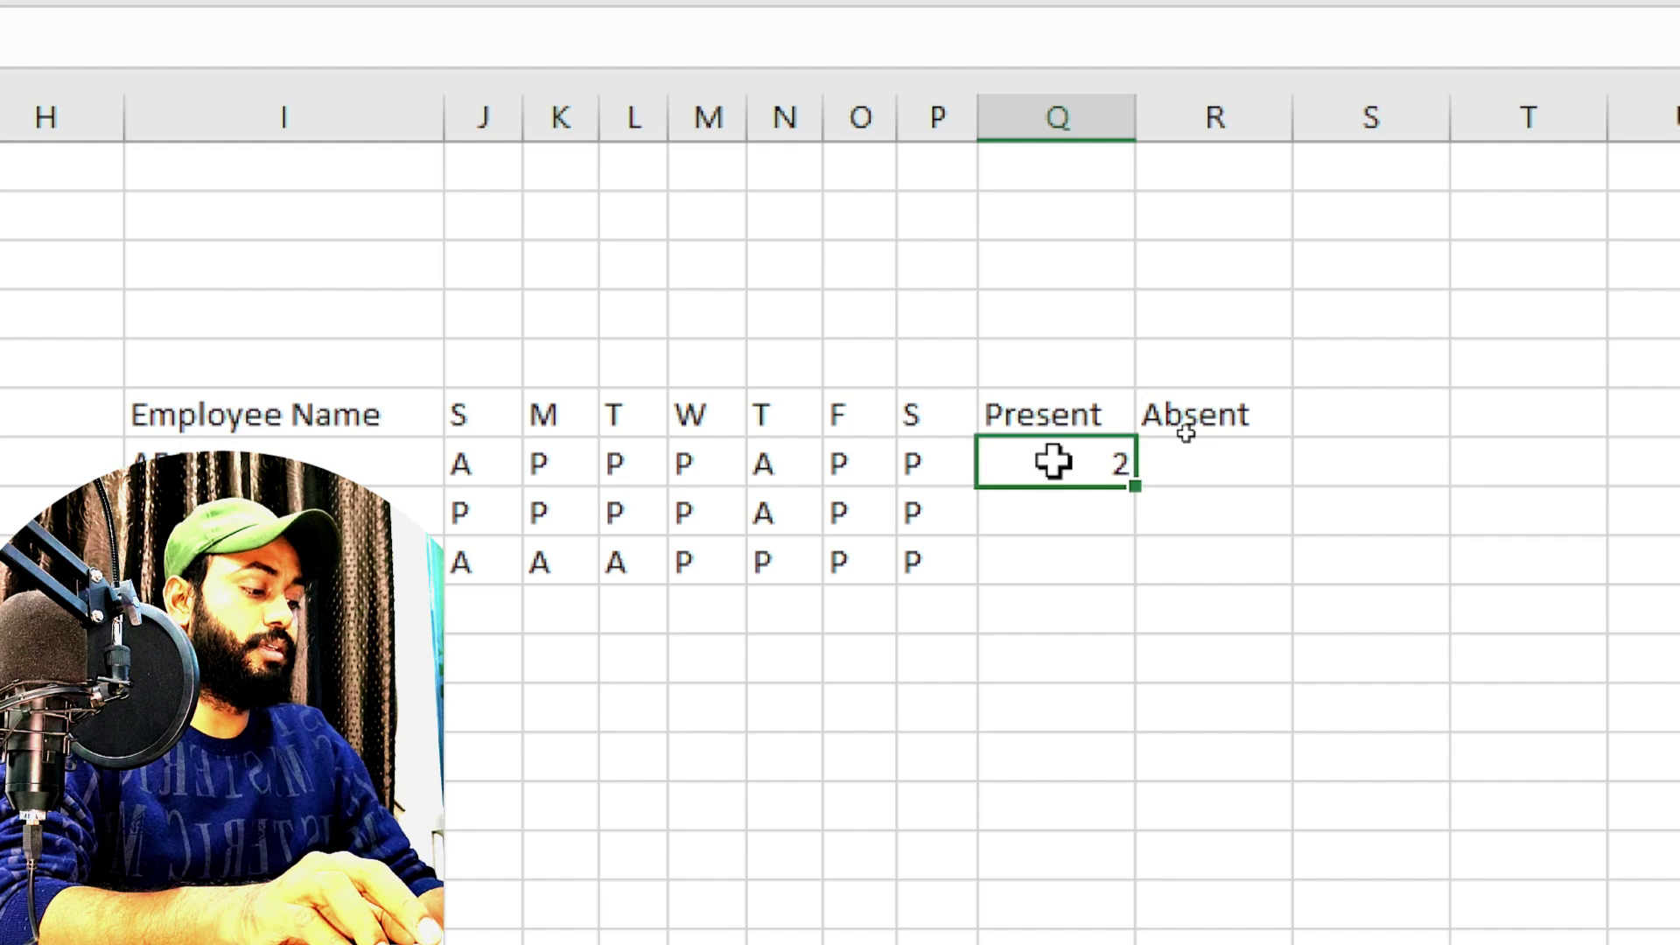
double_click(1052, 462)
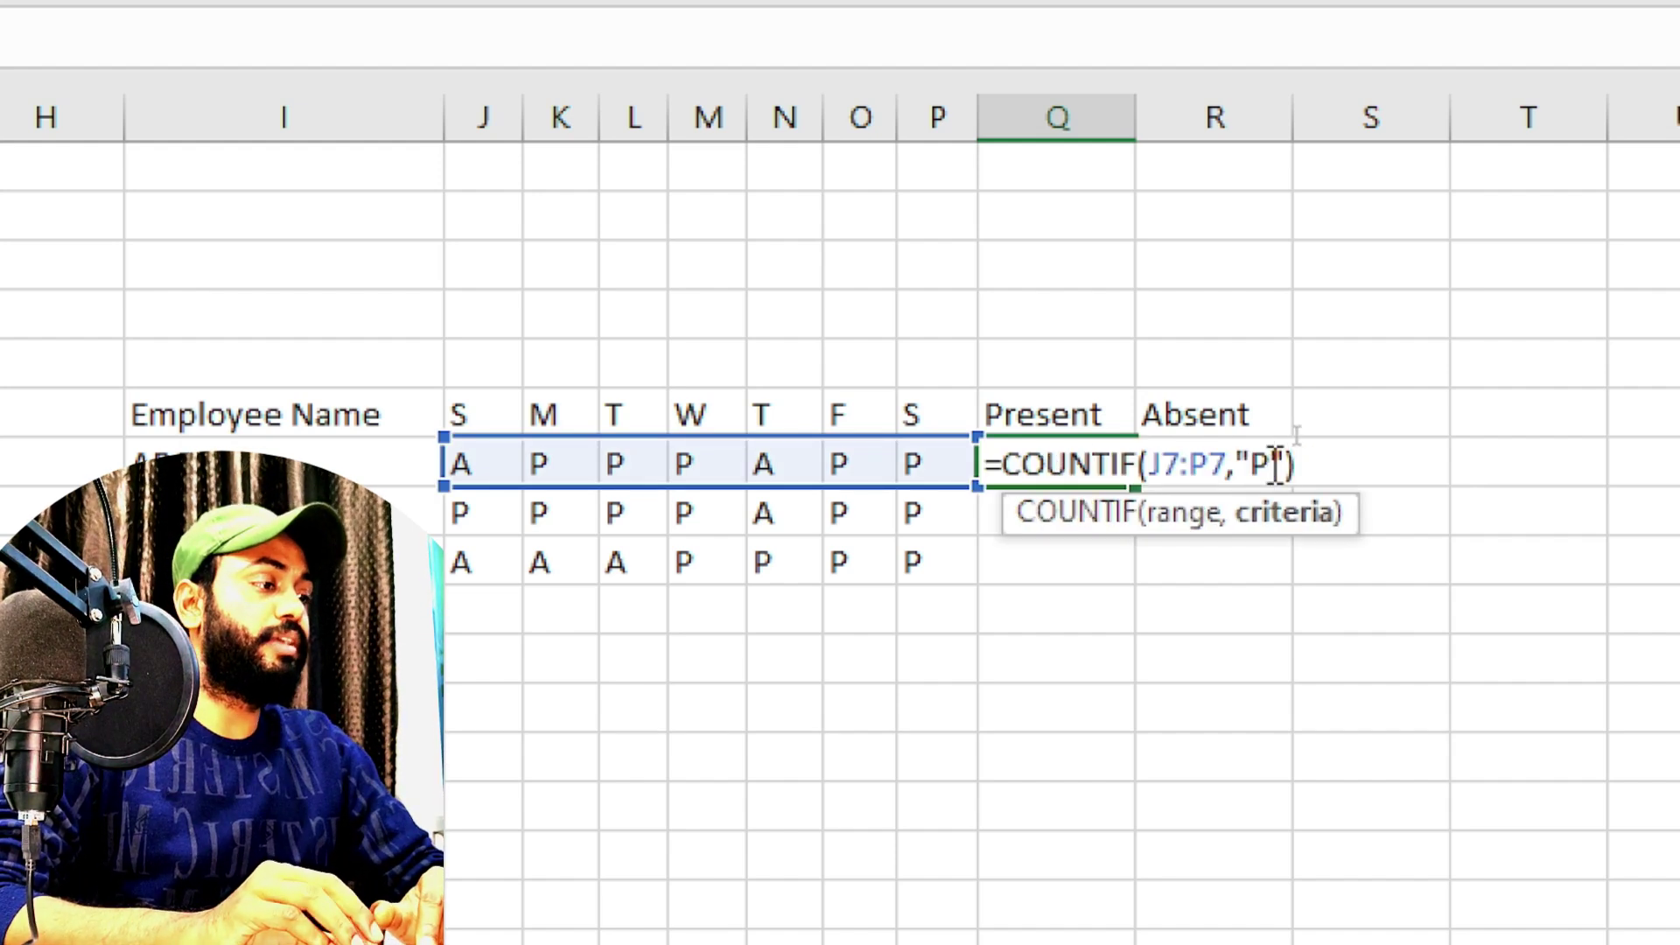
key(Return)
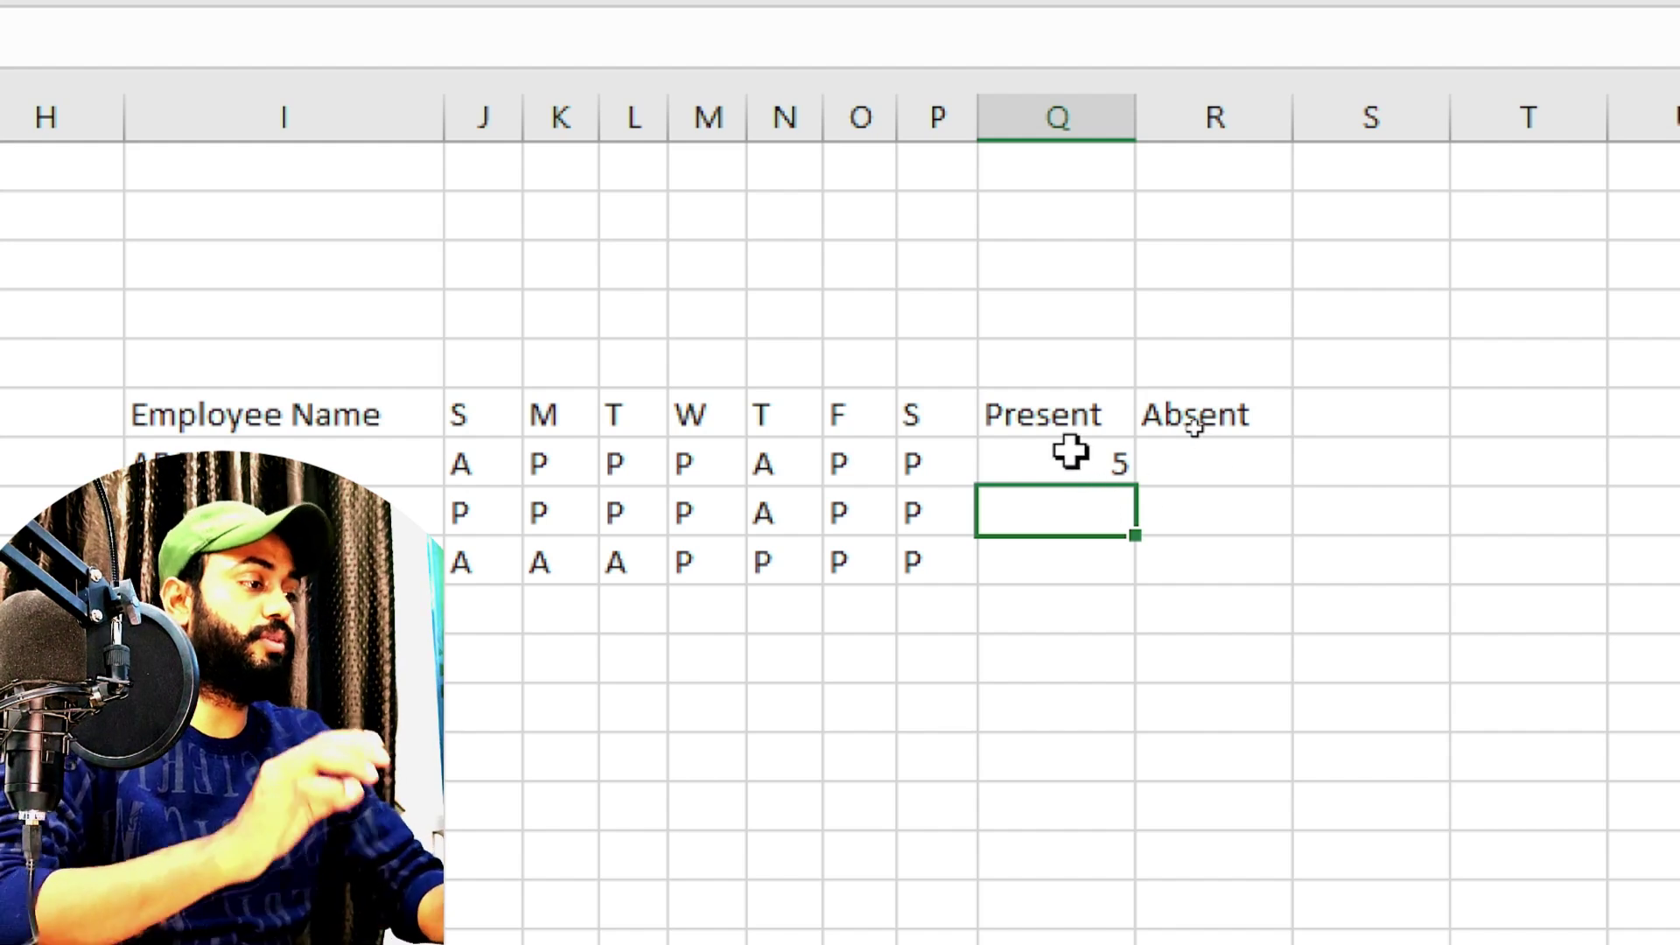
Copy the Present formula down to Q9, giving 6 and 4 for the other employees.
click(1071, 452)
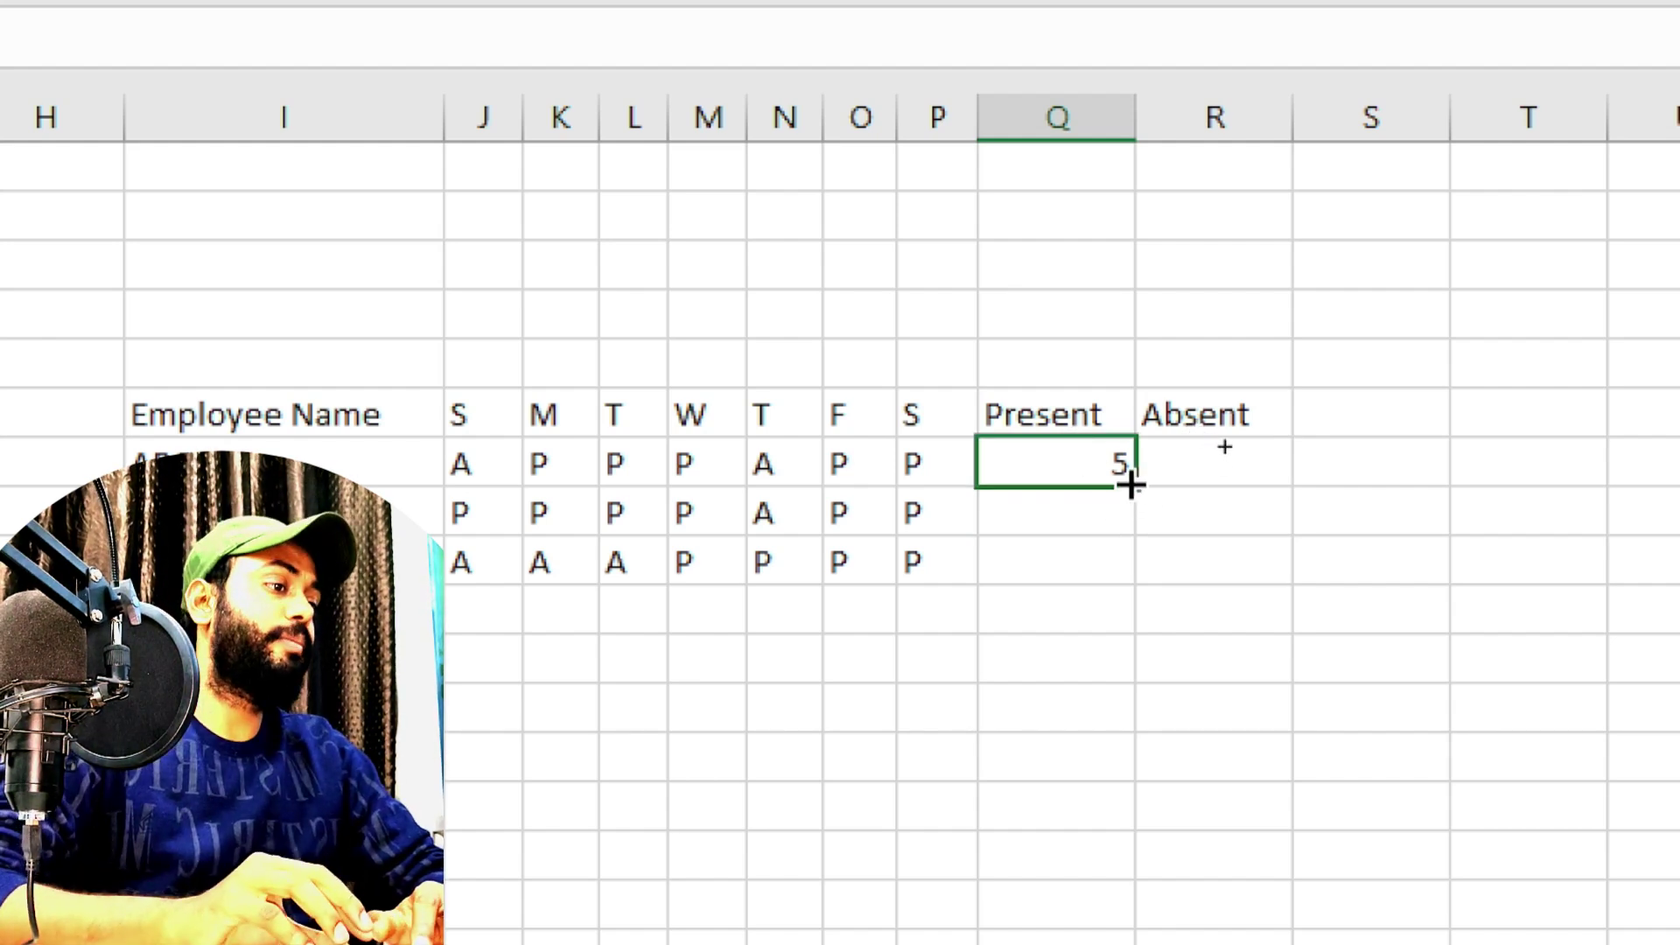
drag(1135, 490, 1137, 570)
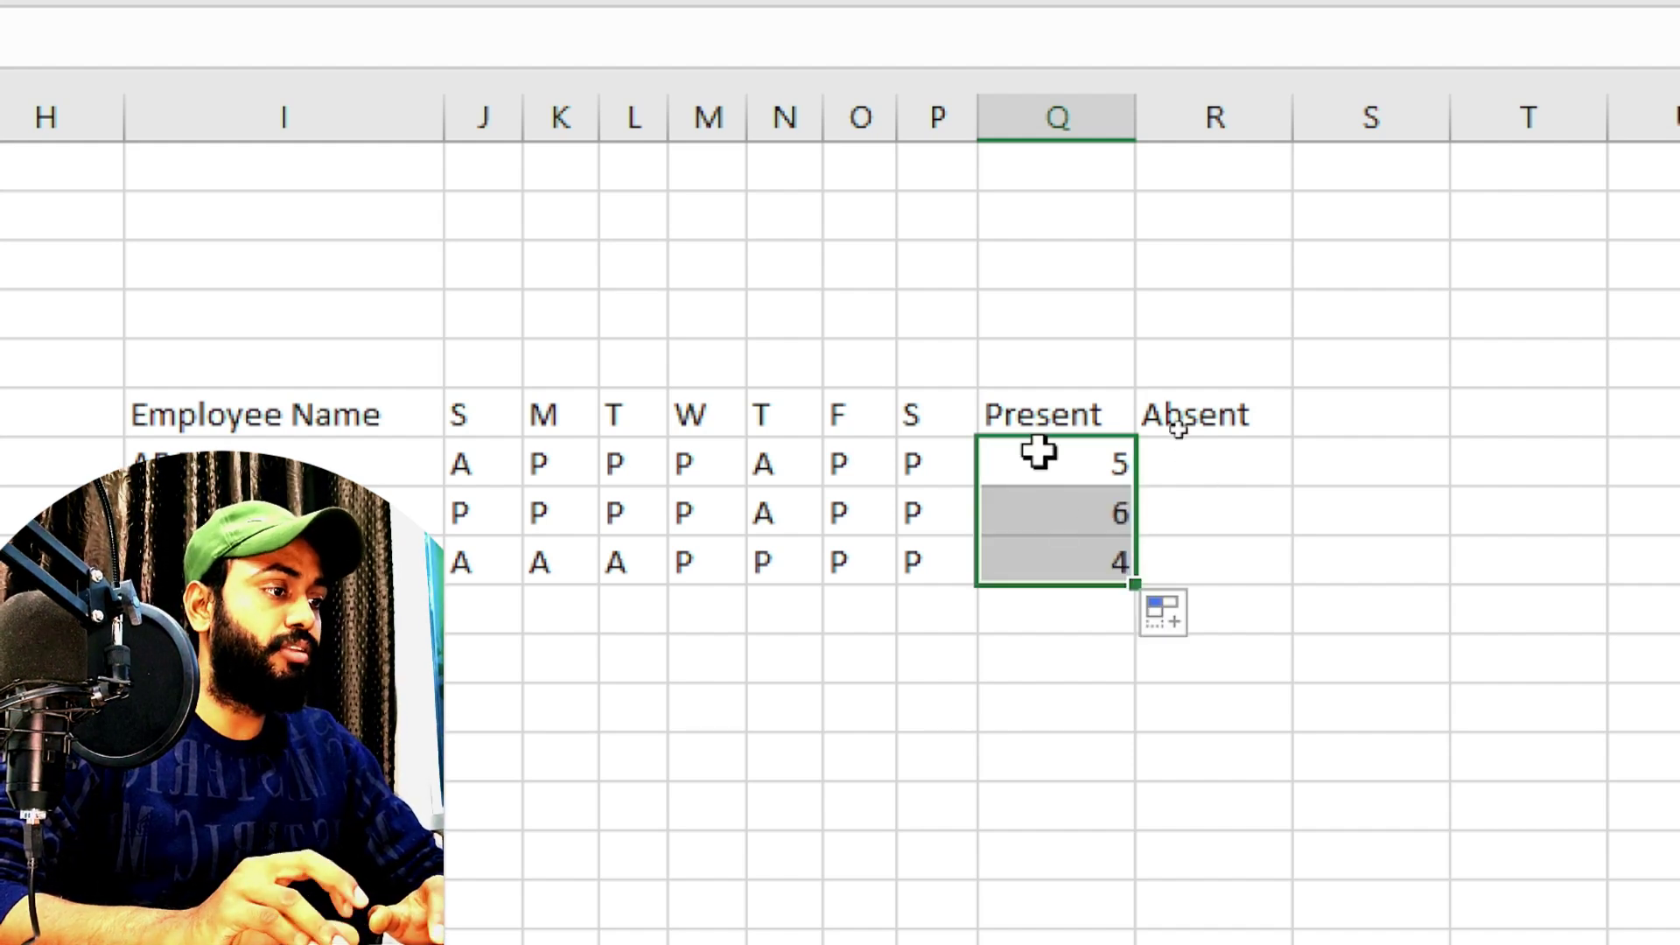
click(1204, 472)
Enter =COUNTIF(J7:P7,"A") in R7 for the first employee's Absent total of 2.
text(=)
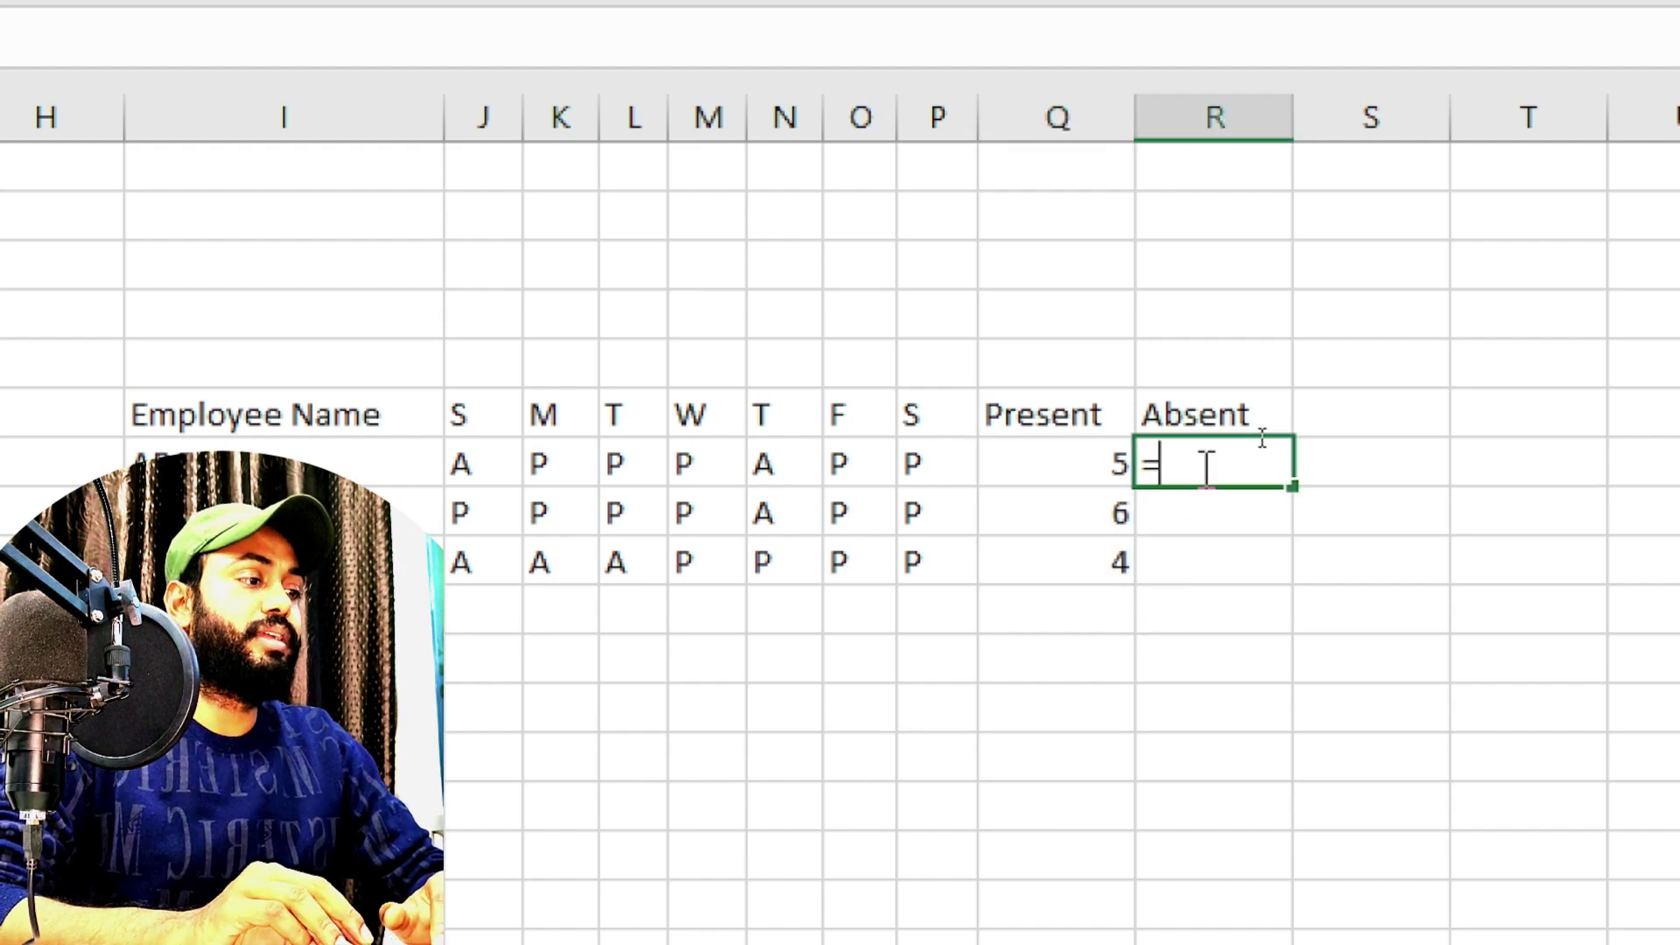
text(countif()
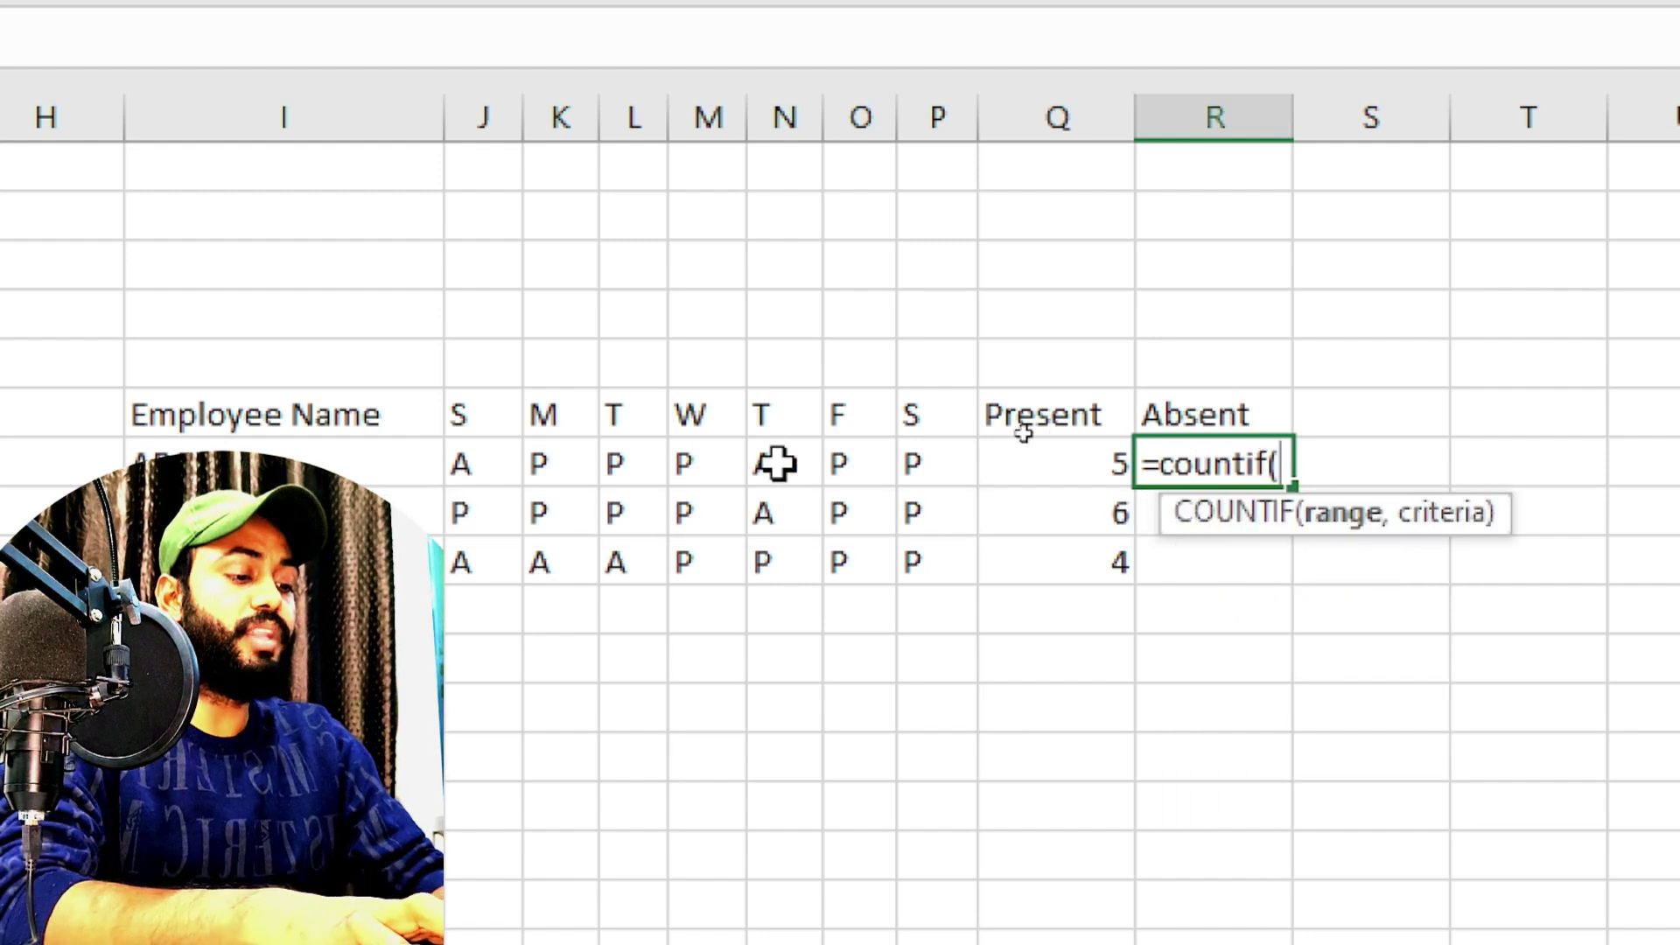
click(464, 456)
drag(464, 457, 916, 480)
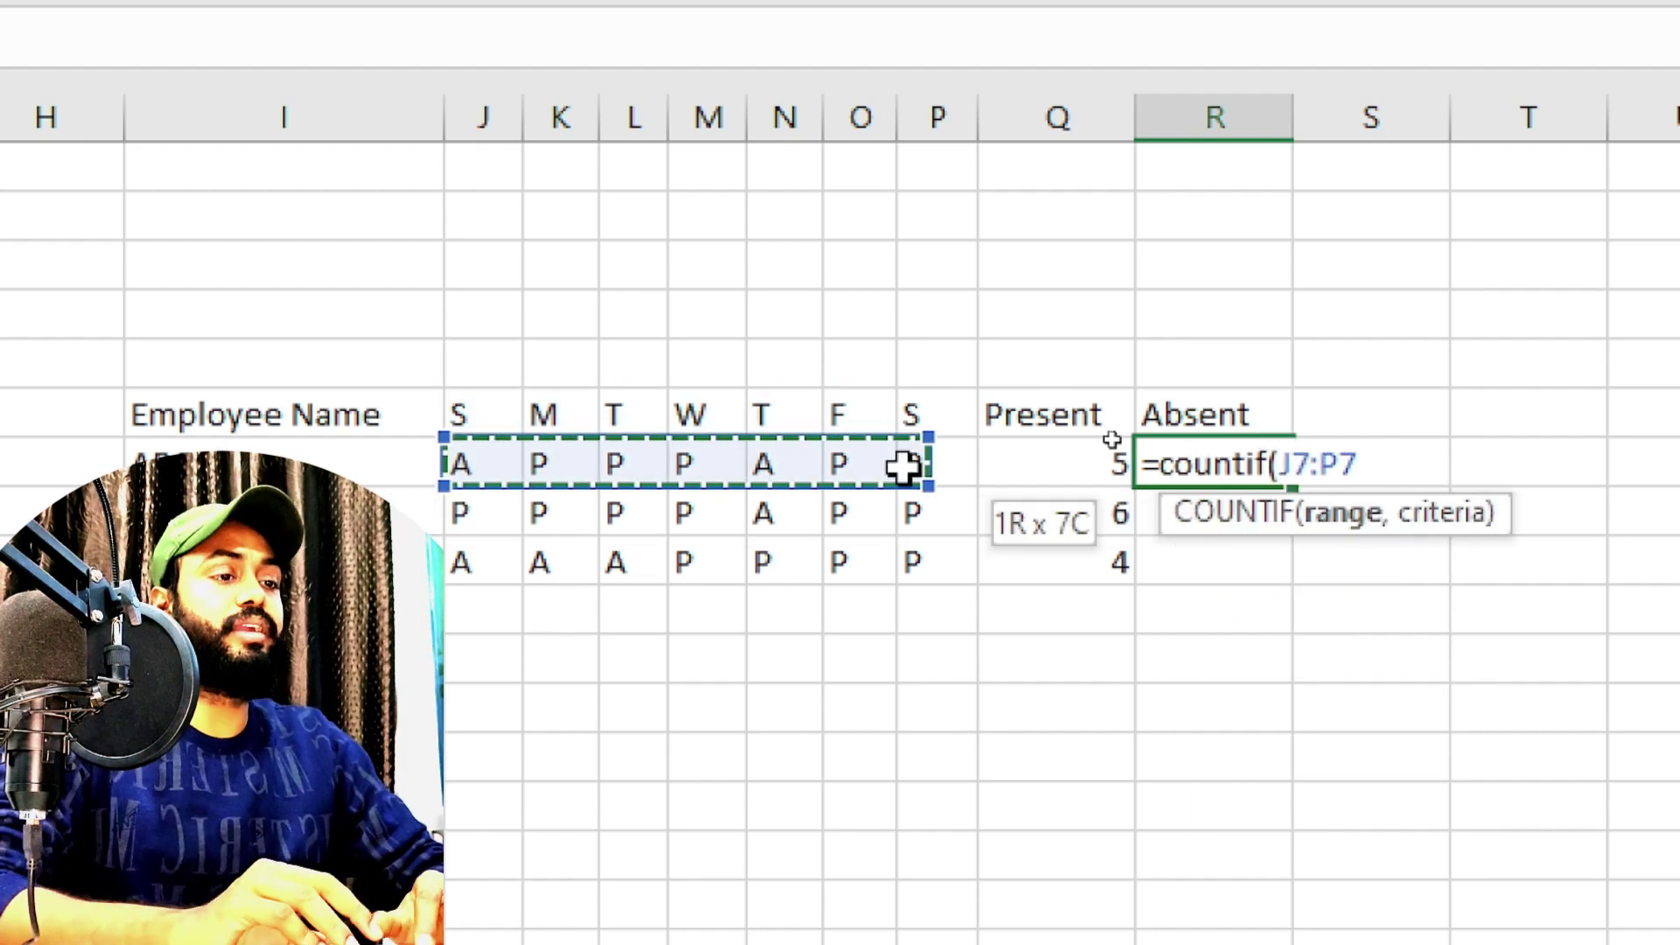
text(,"A)
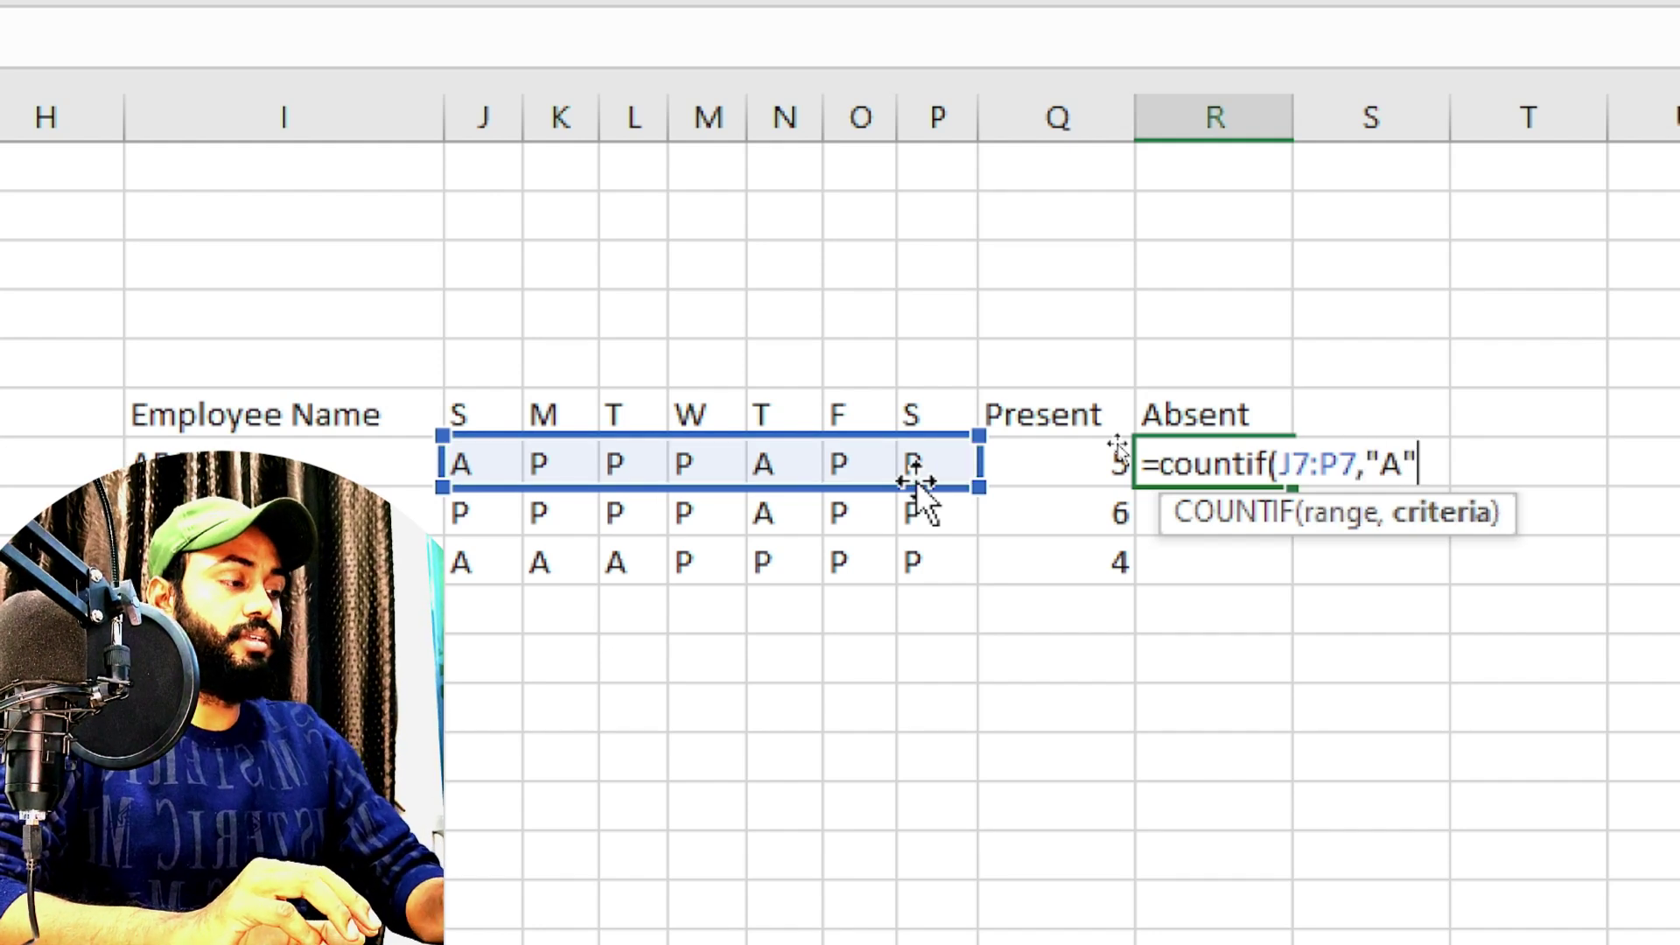
text())
key(Return)
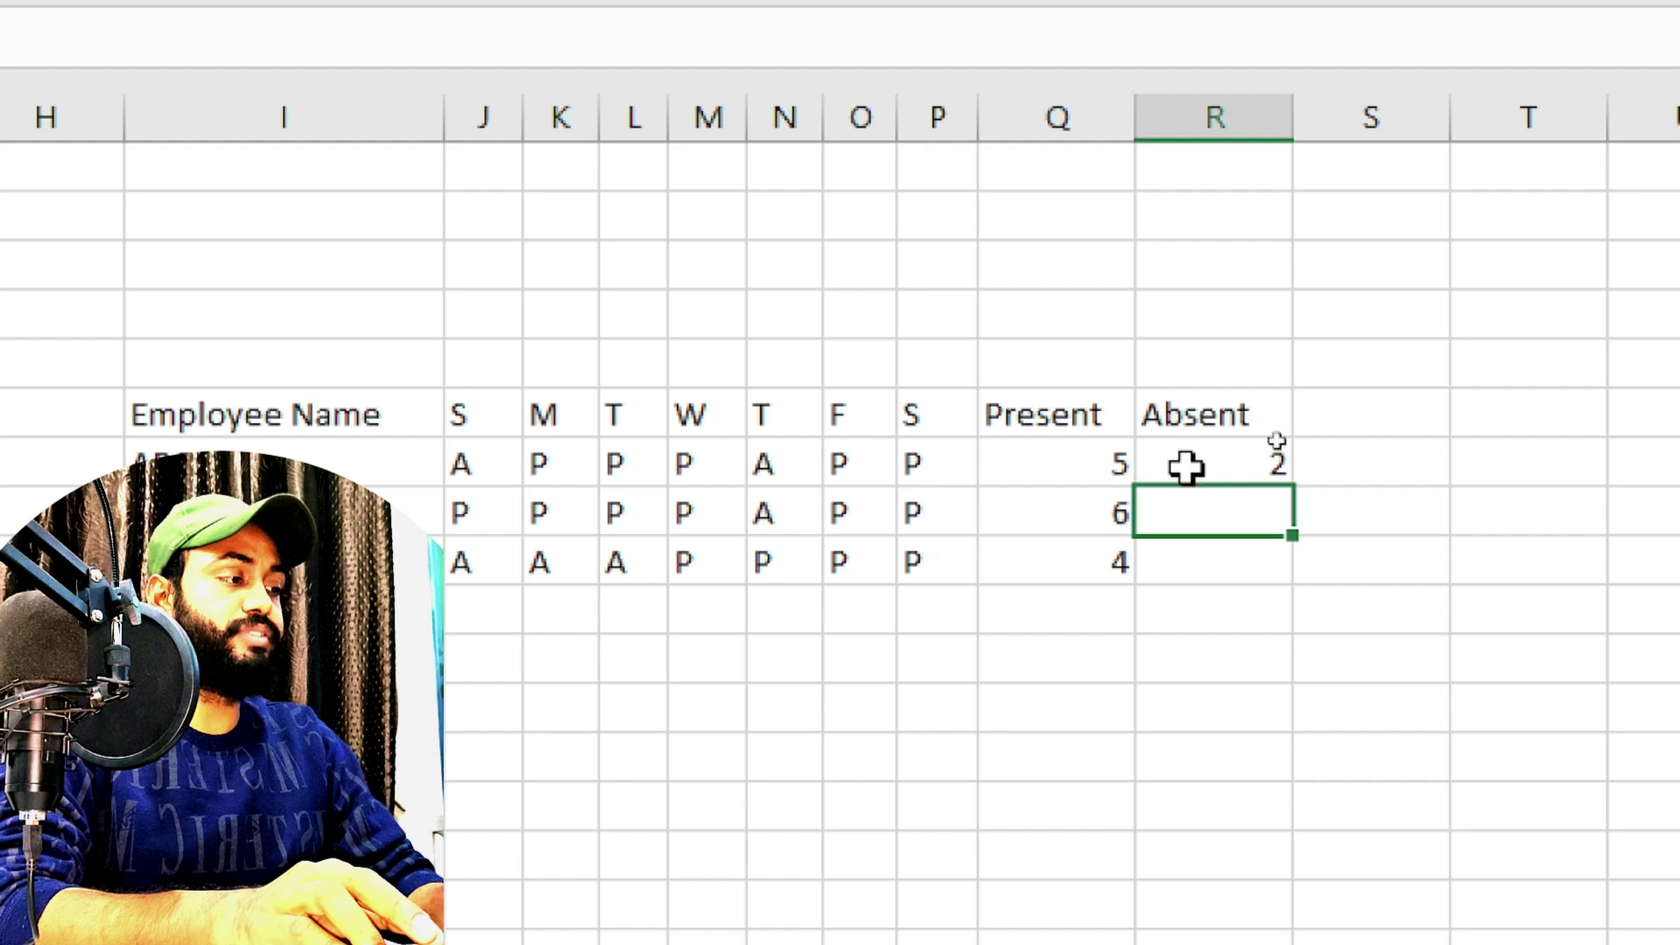
Fill the Absent formula down to R9, giving 1 and 3.
click(1236, 465)
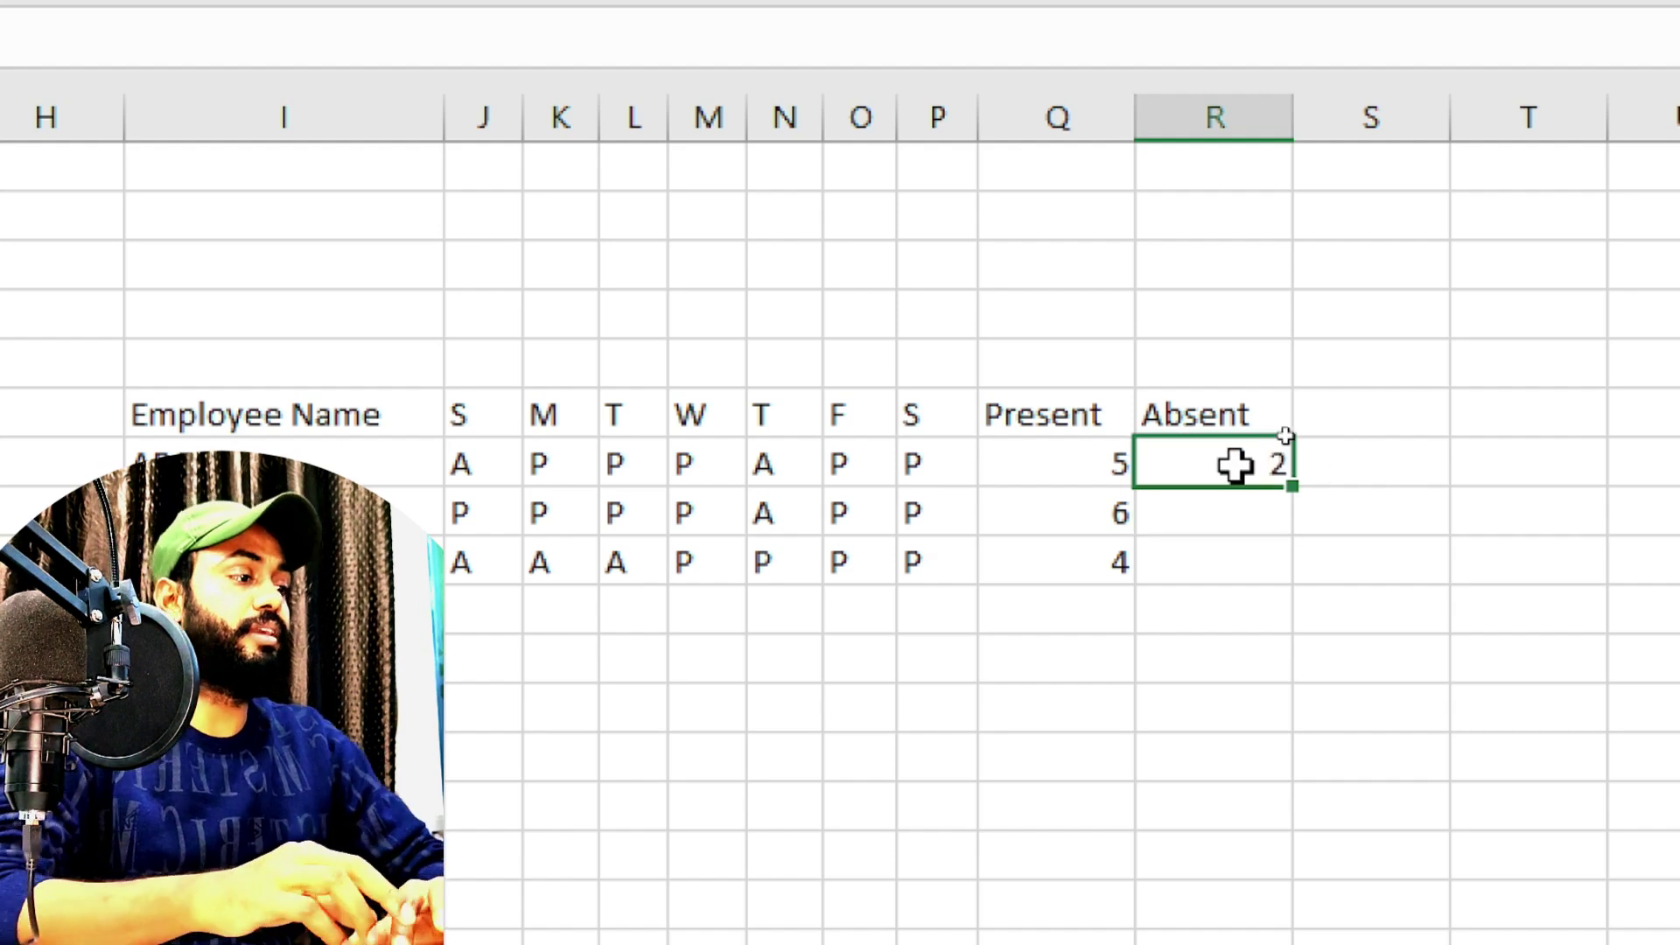
drag(1293, 486, 1278, 584)
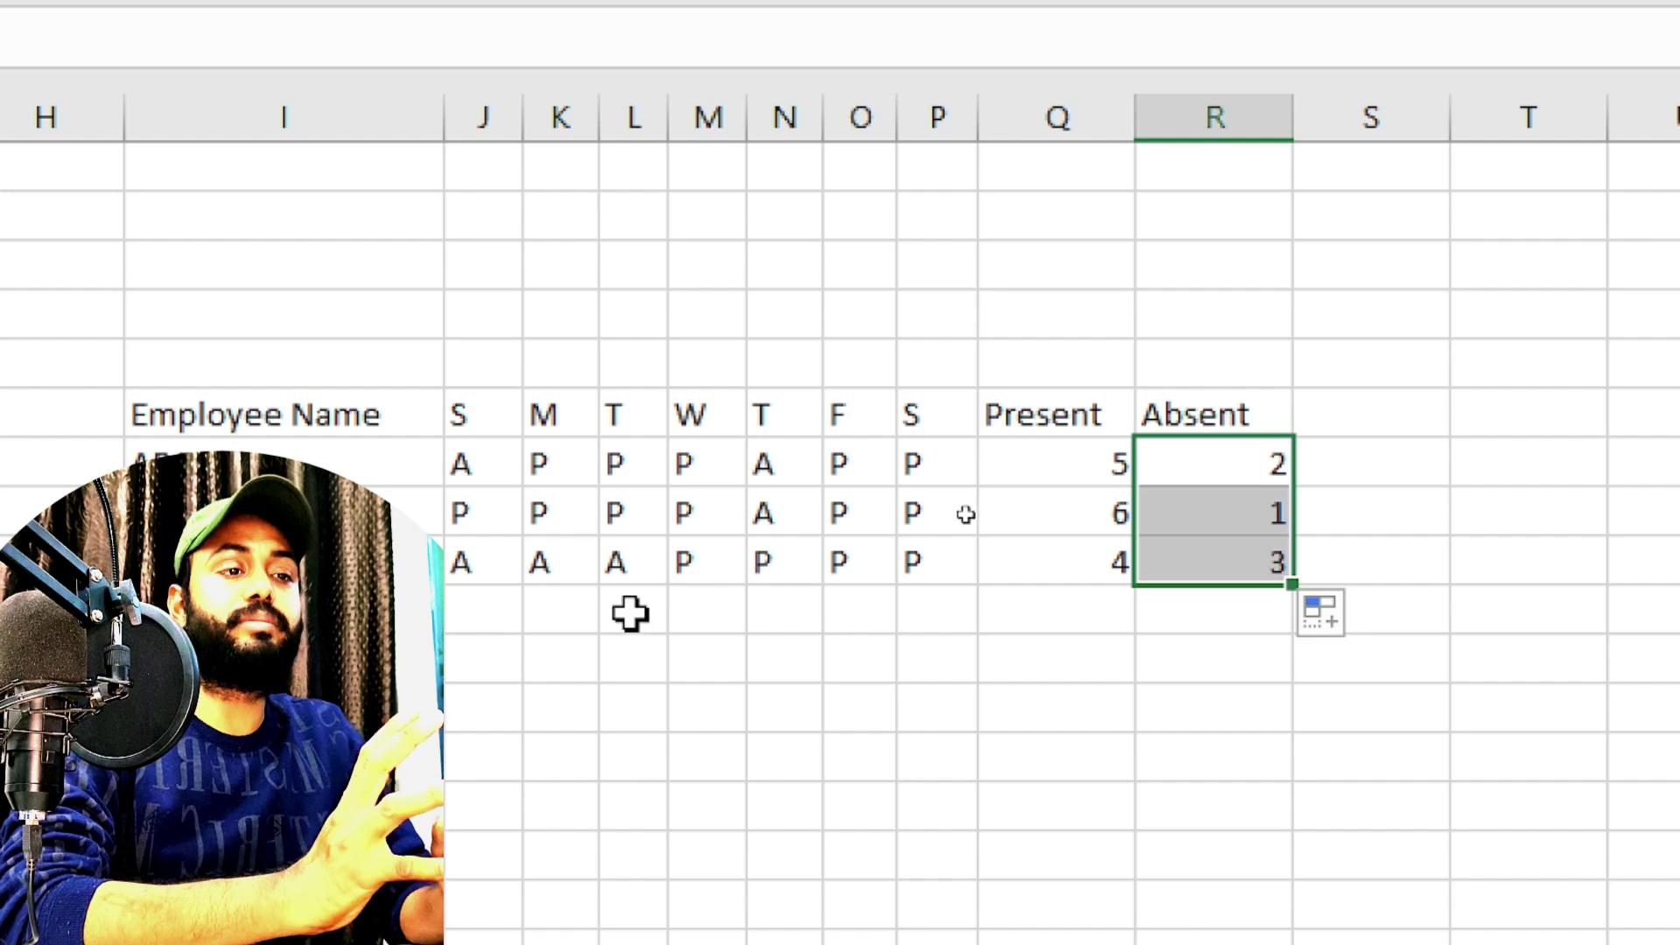
click(588, 648)
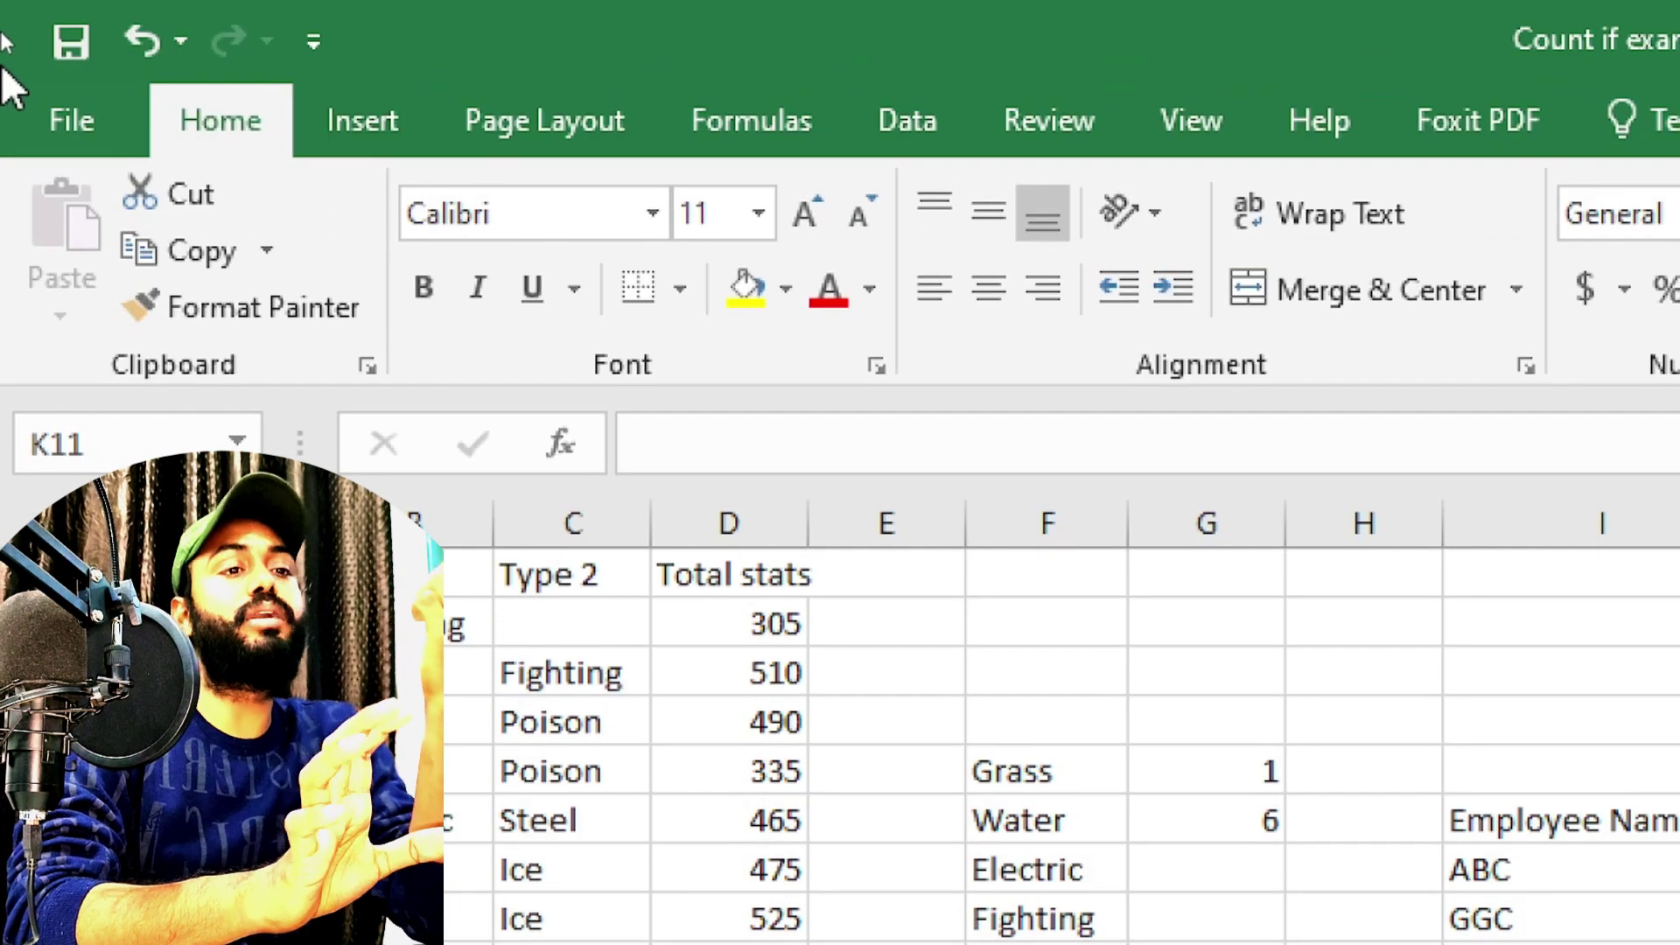
Open the Sample - Superstore workbook from the recent workbooks list.
click(68, 112)
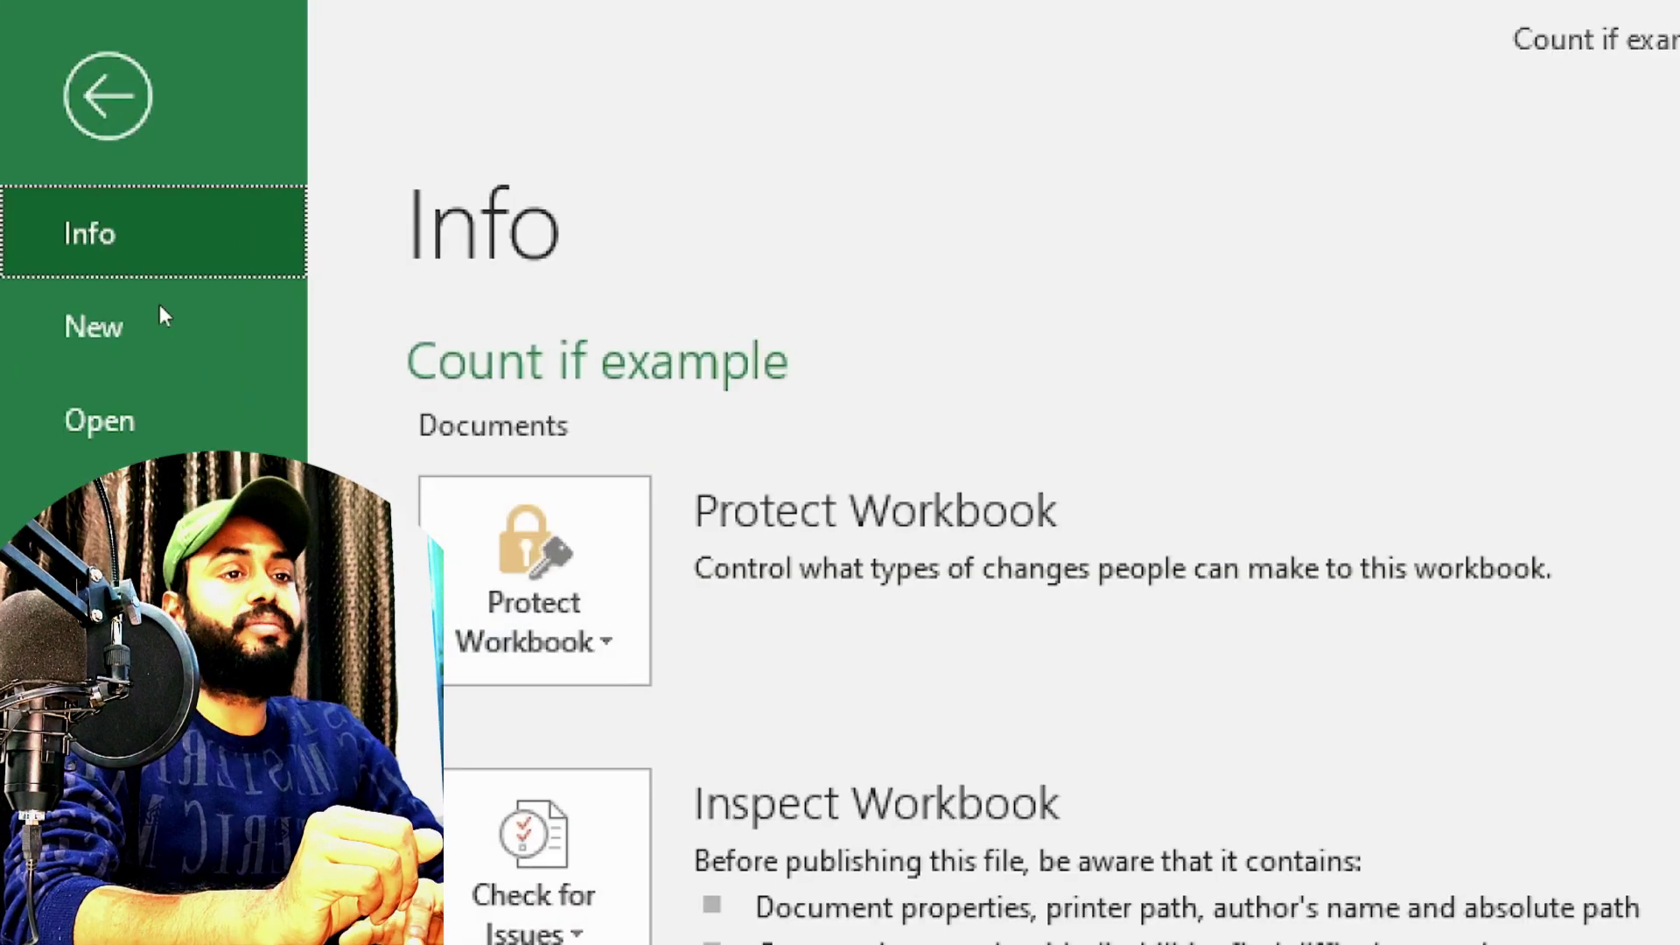
click(149, 449)
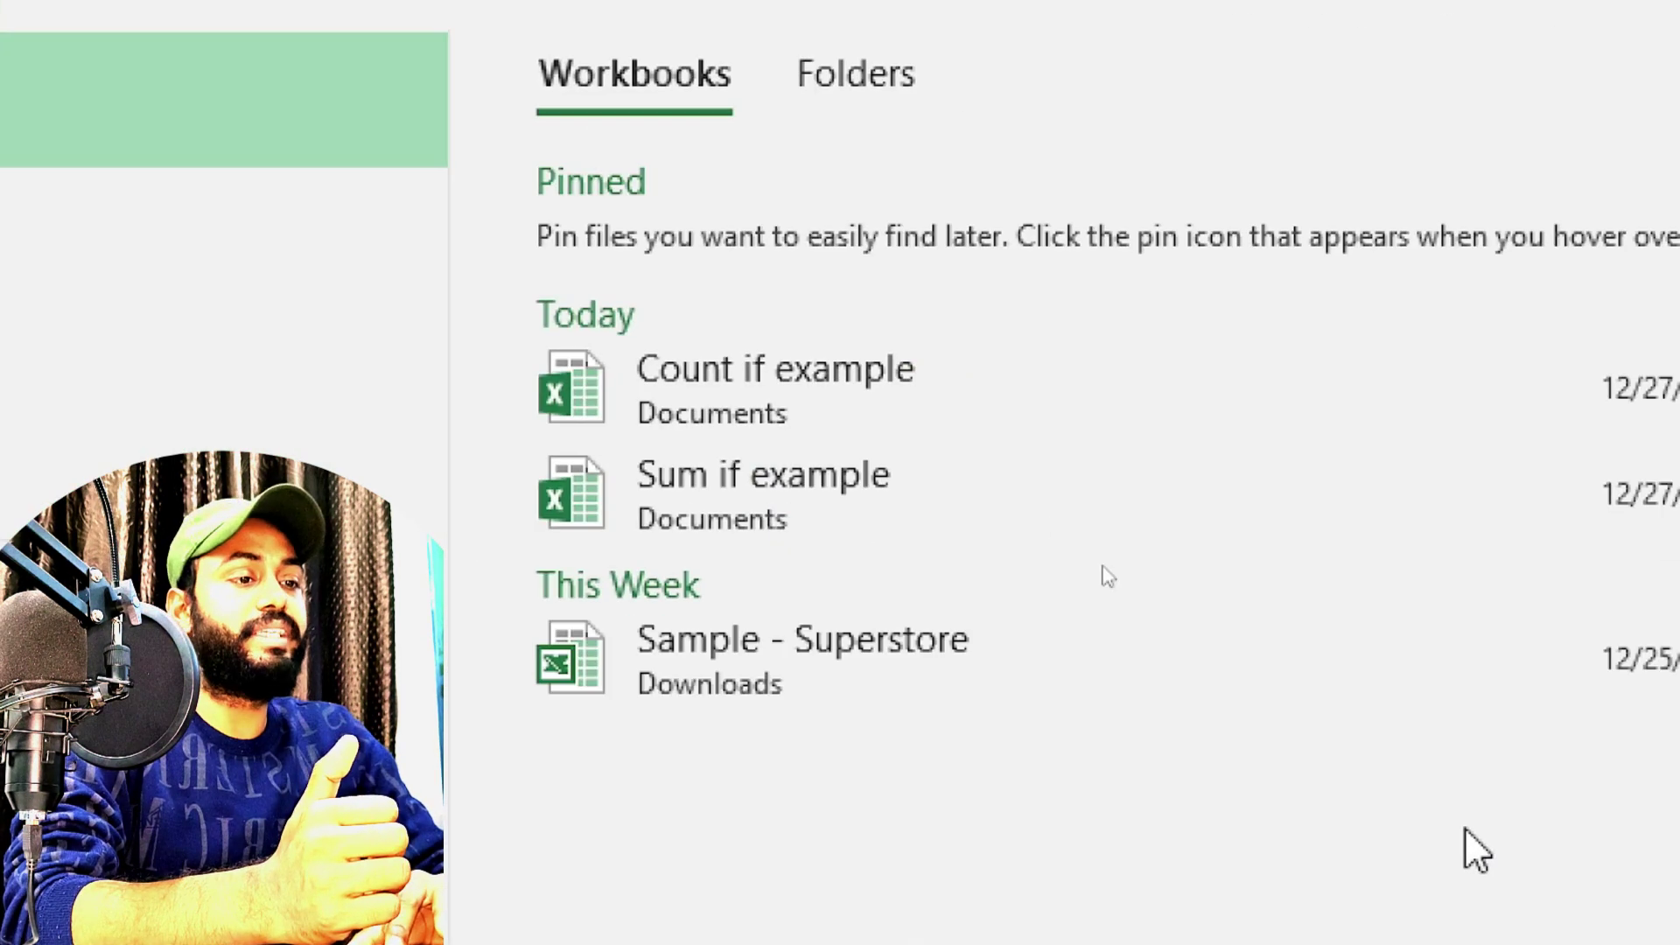
click(1020, 654)
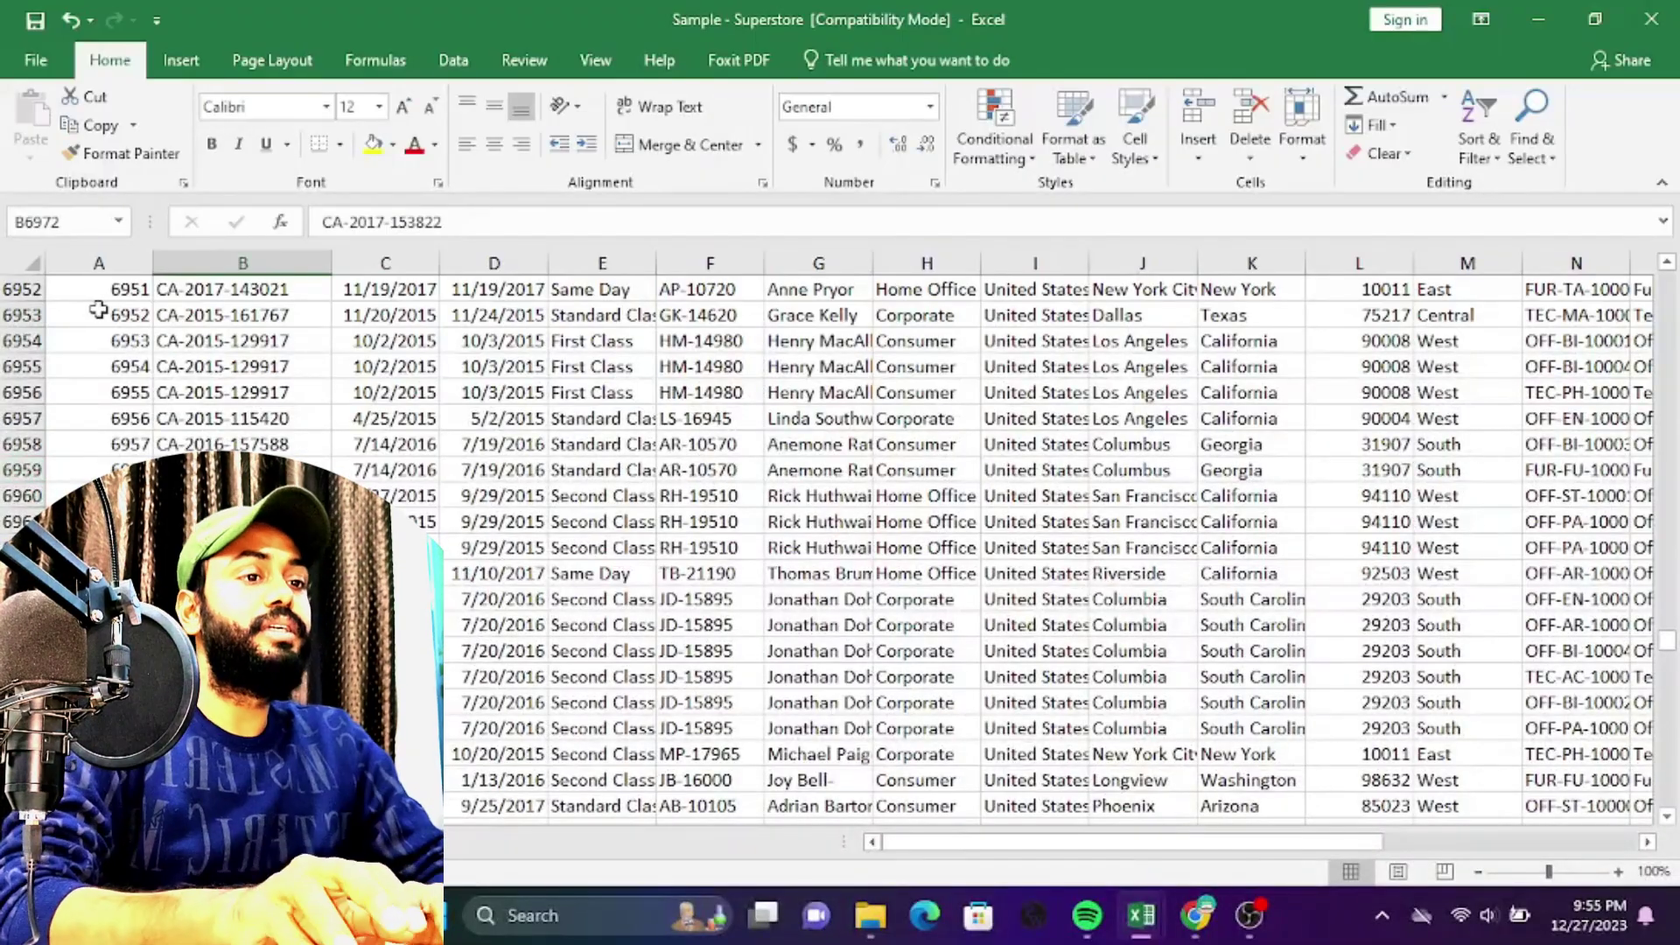
Go to cell A1 and step along the headings from Order ID to Region.
click(93, 221)
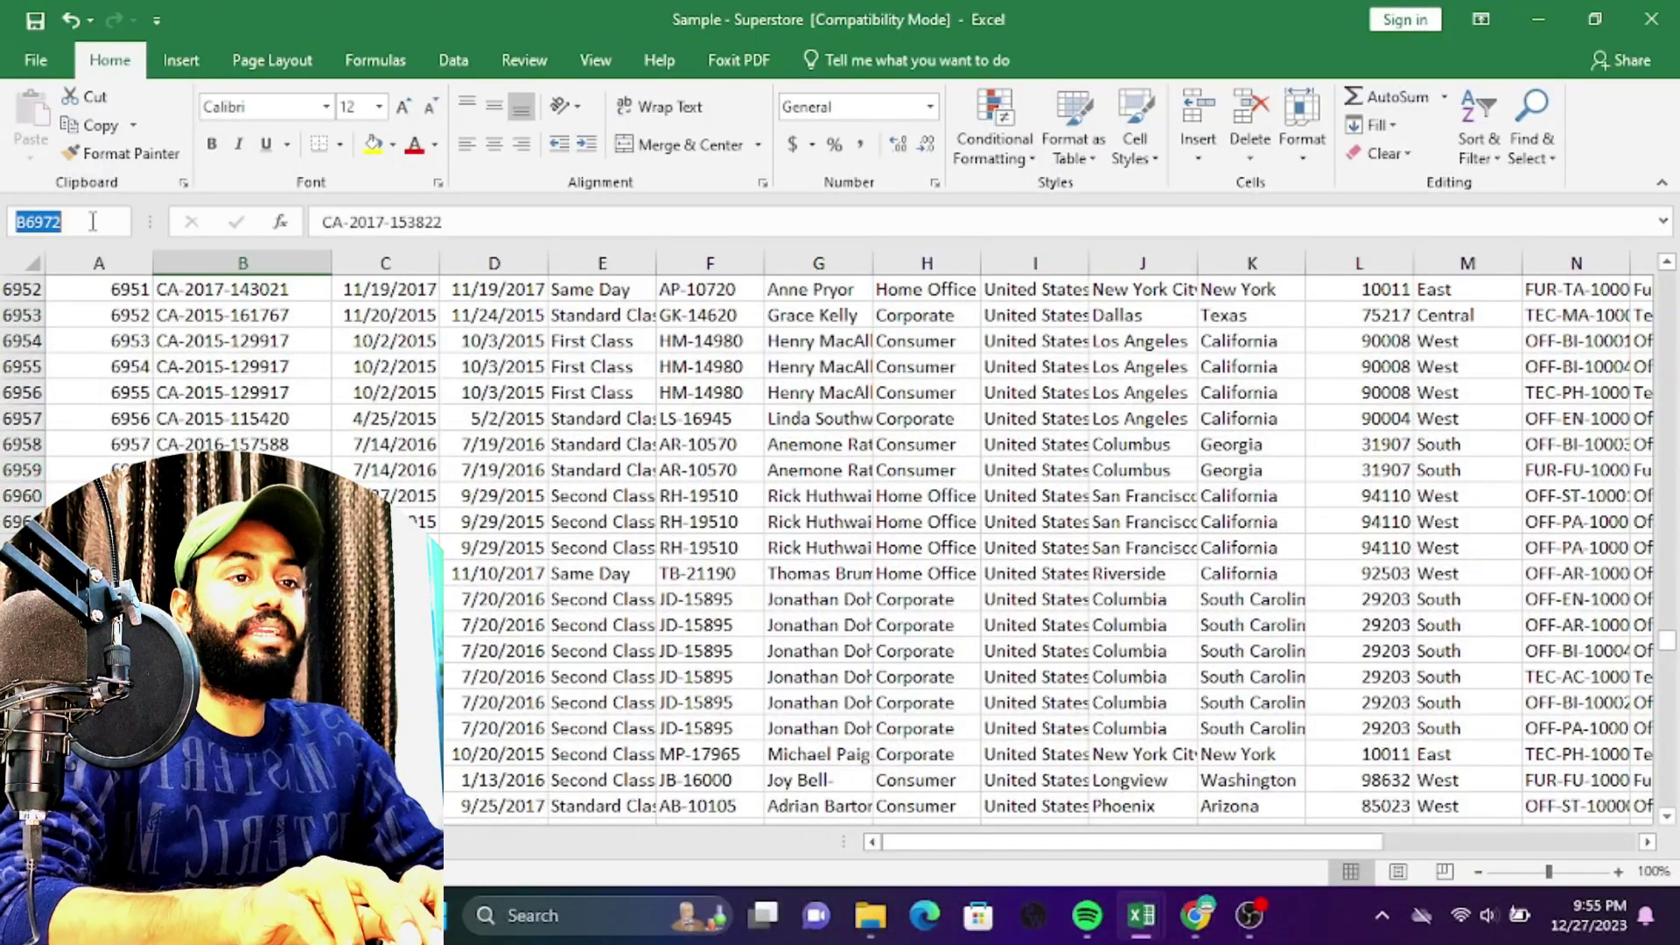
text(A1)
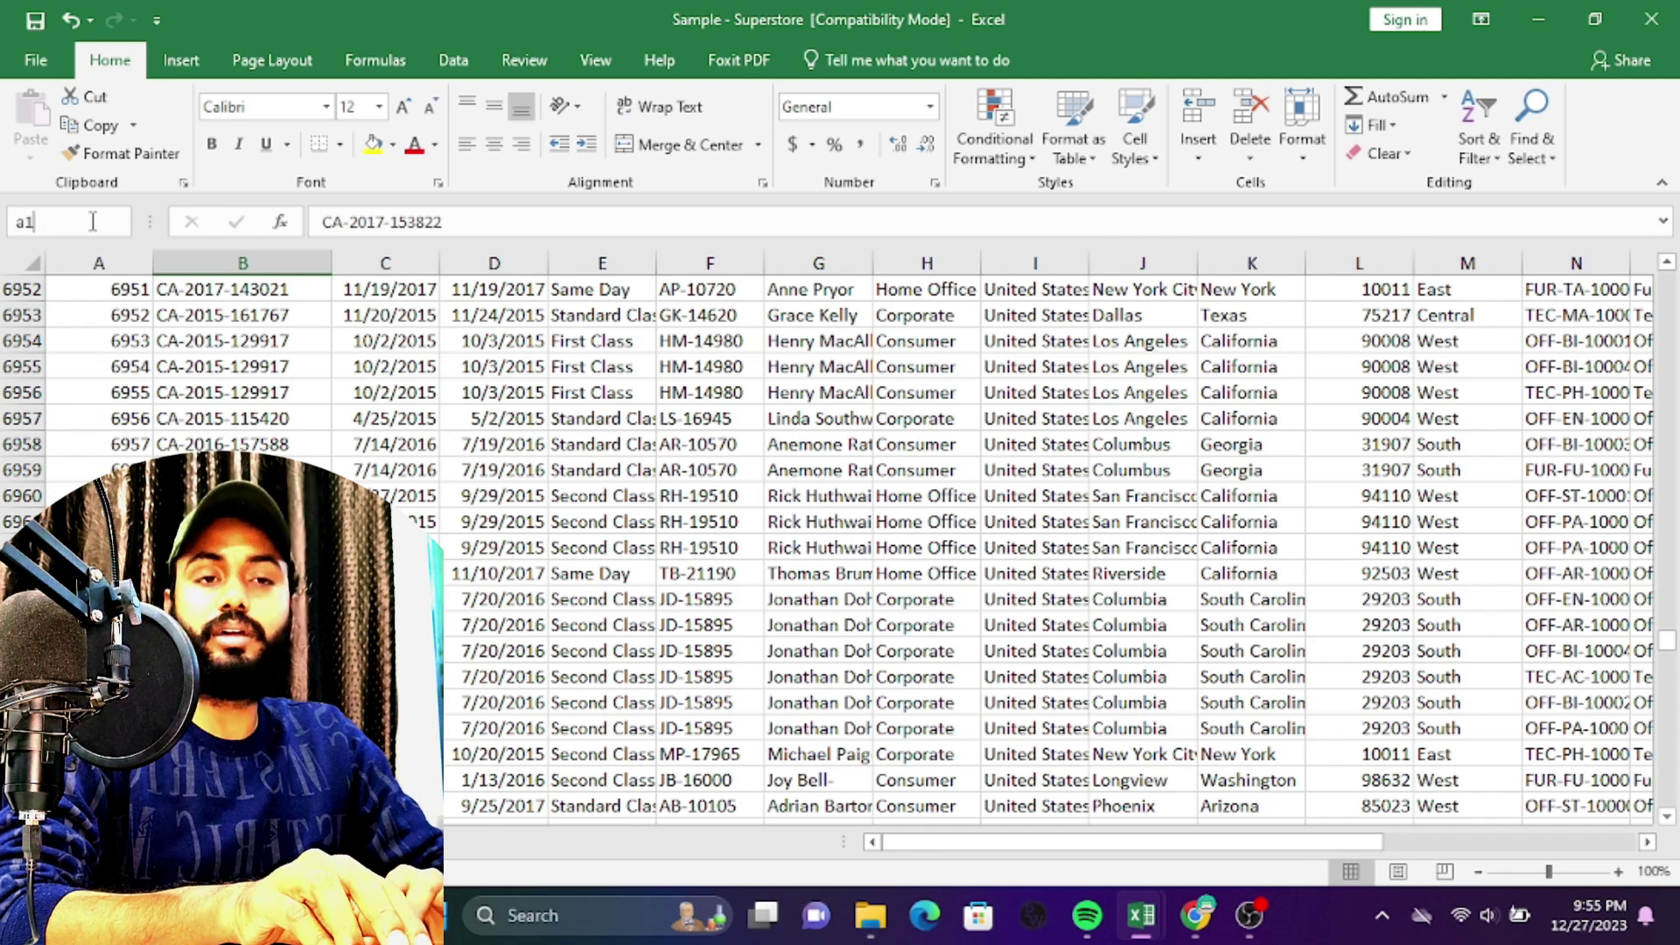
key(Return)
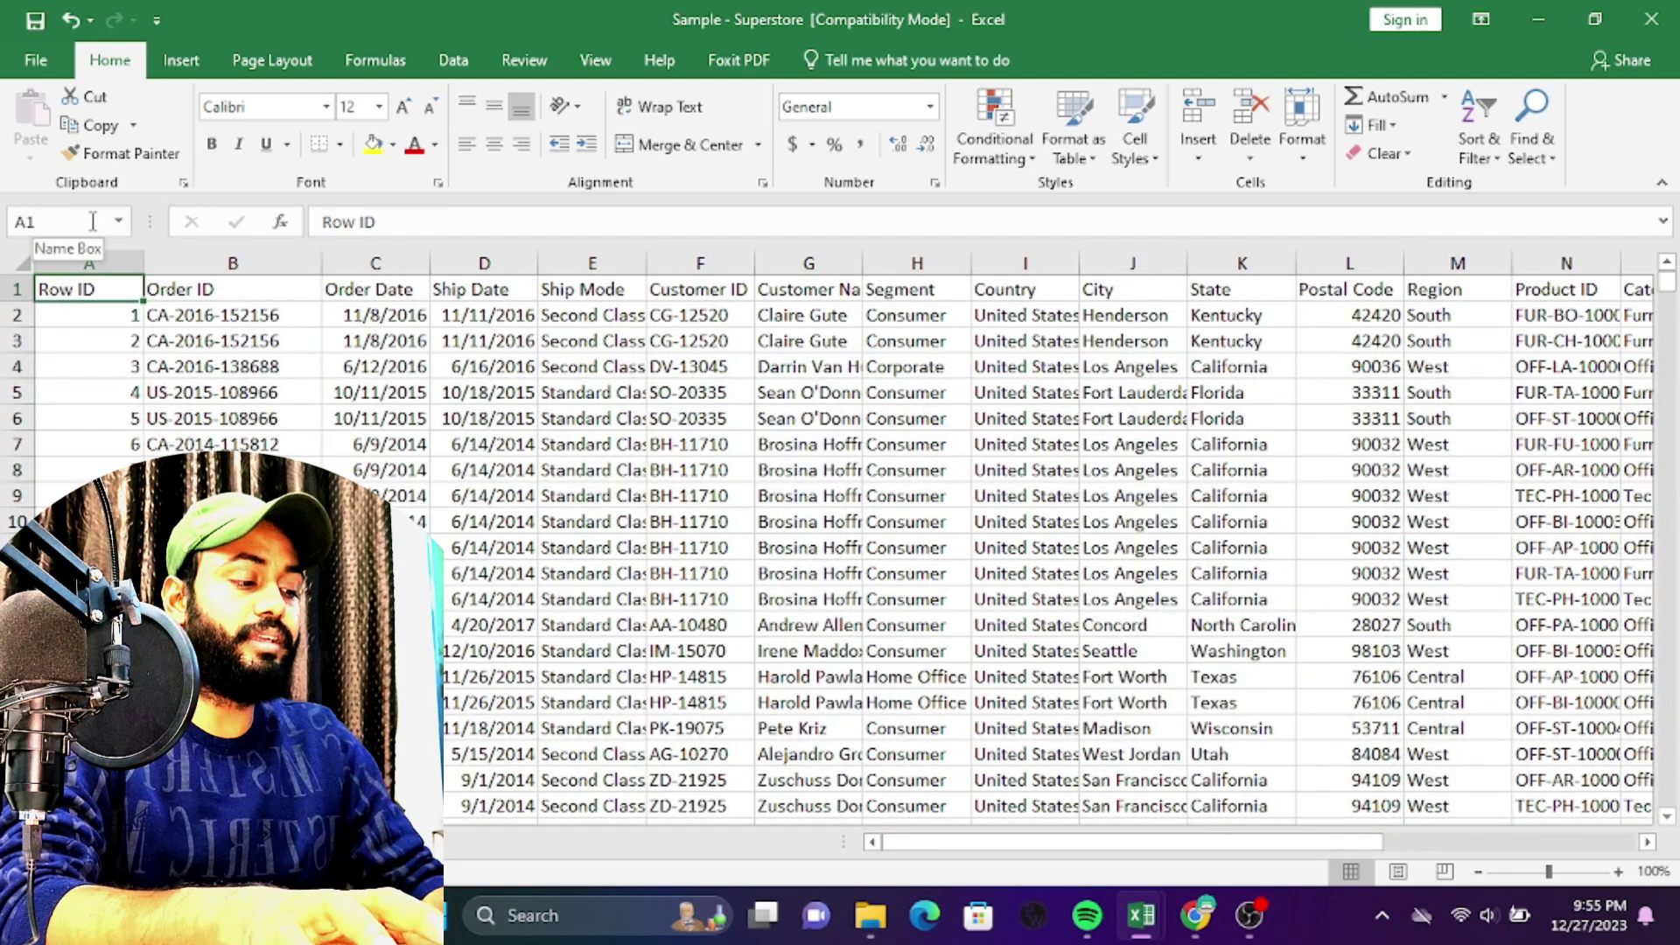
key(Right)
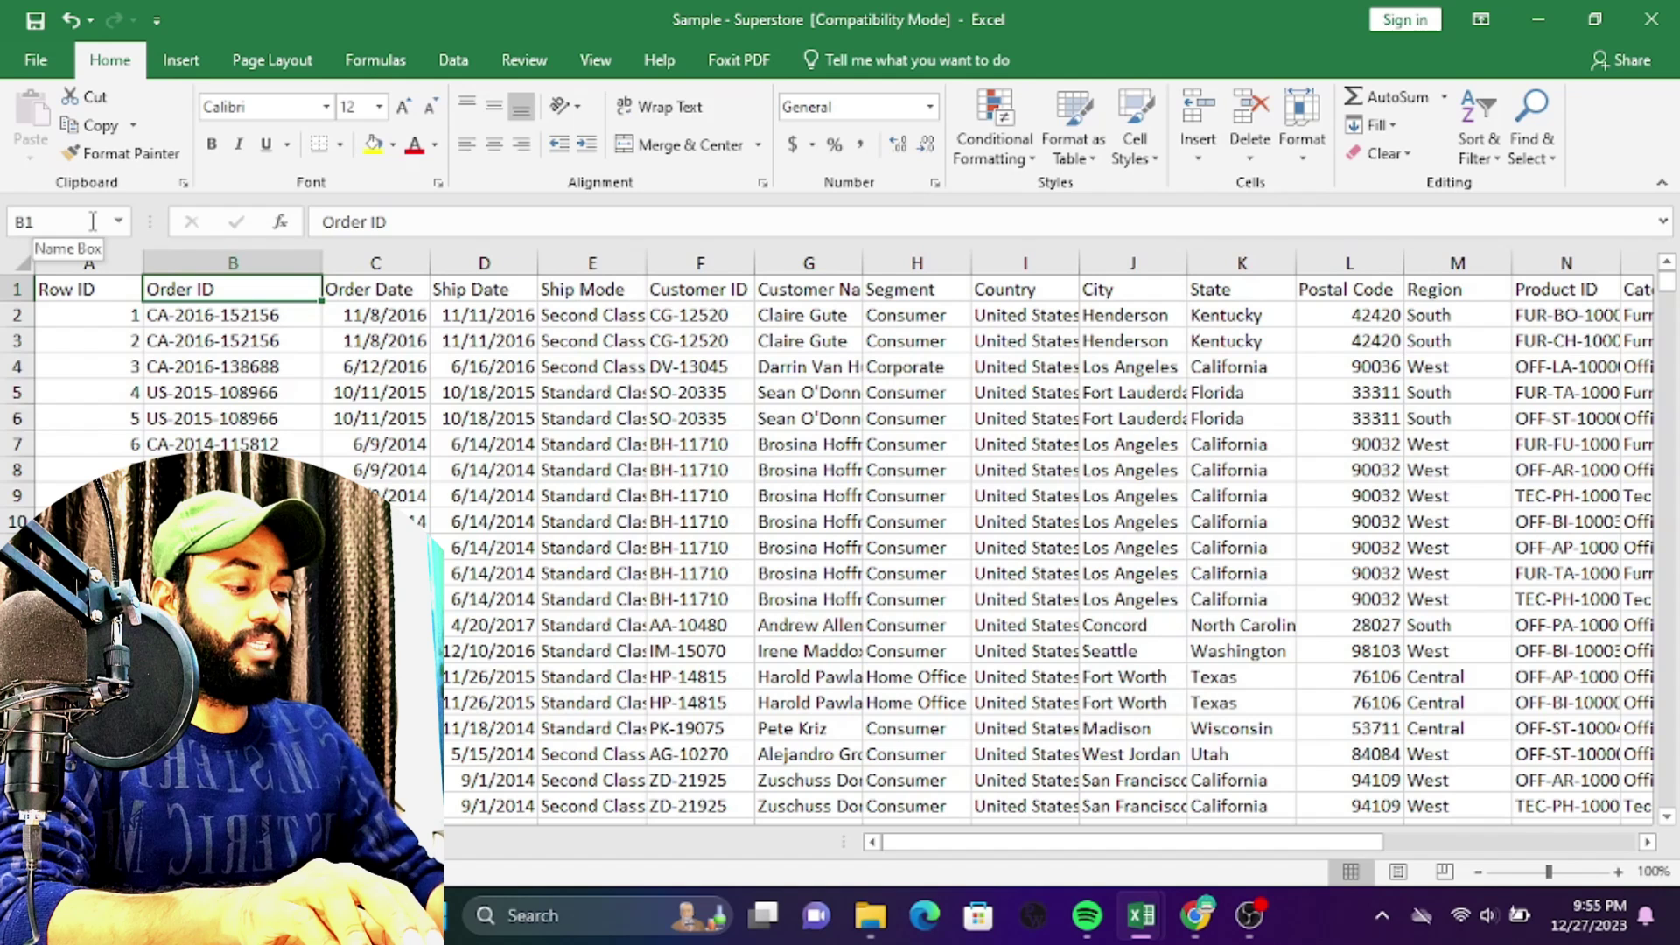
key(Right)
key(Right)
key(Right)
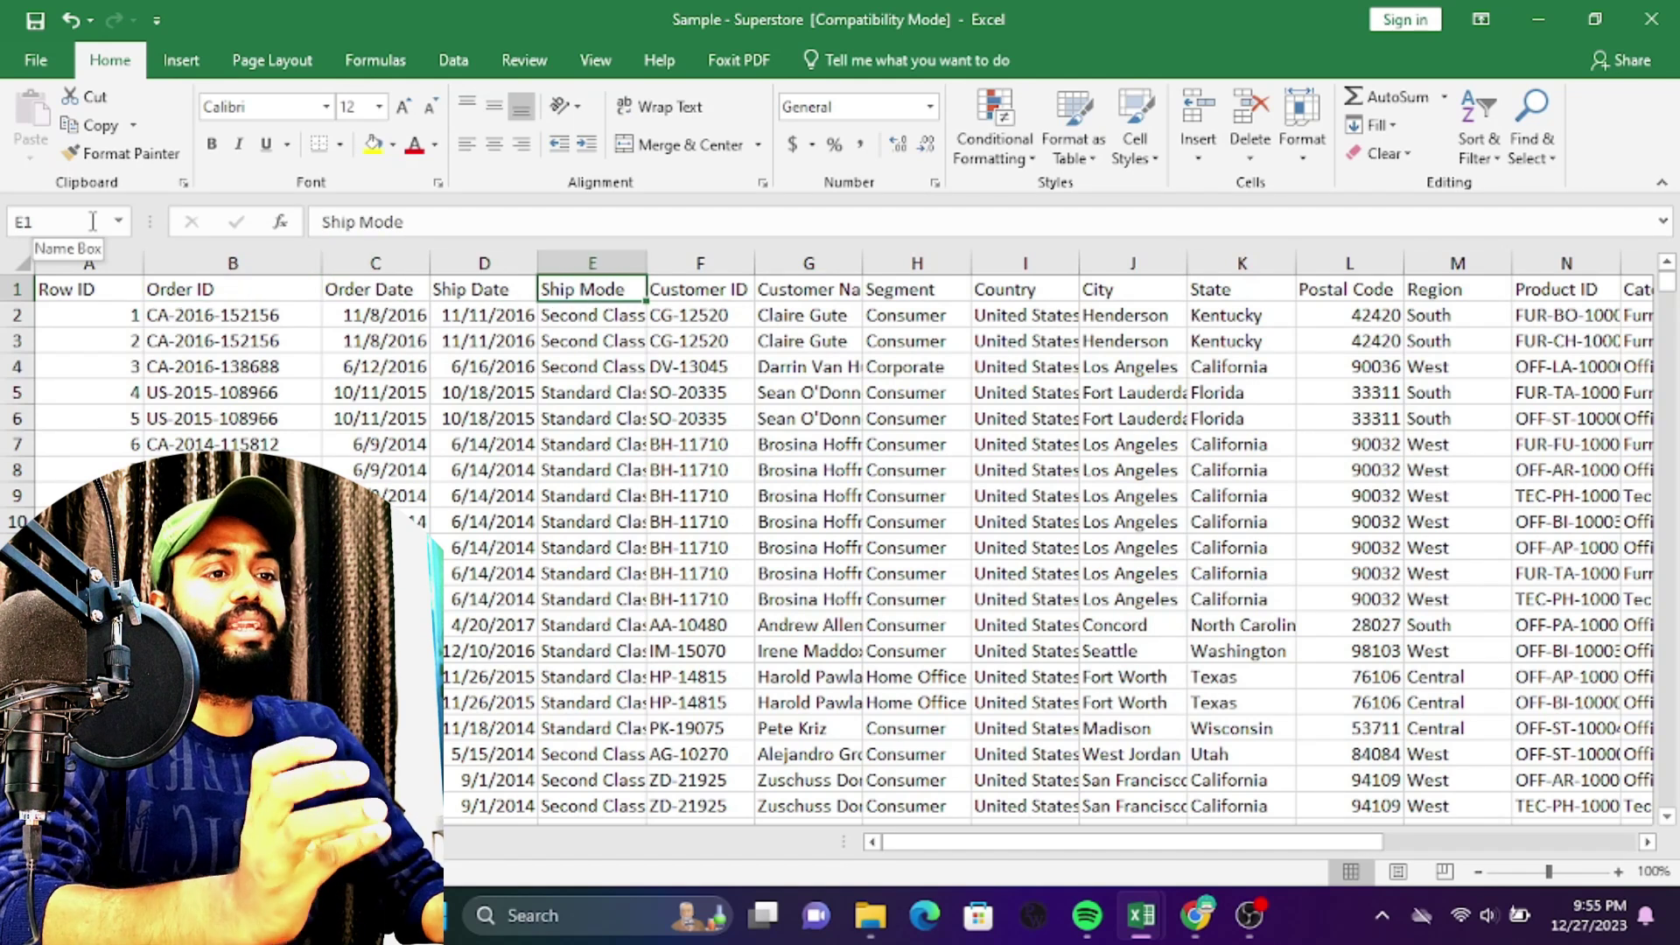
key(Right)
key(Right)
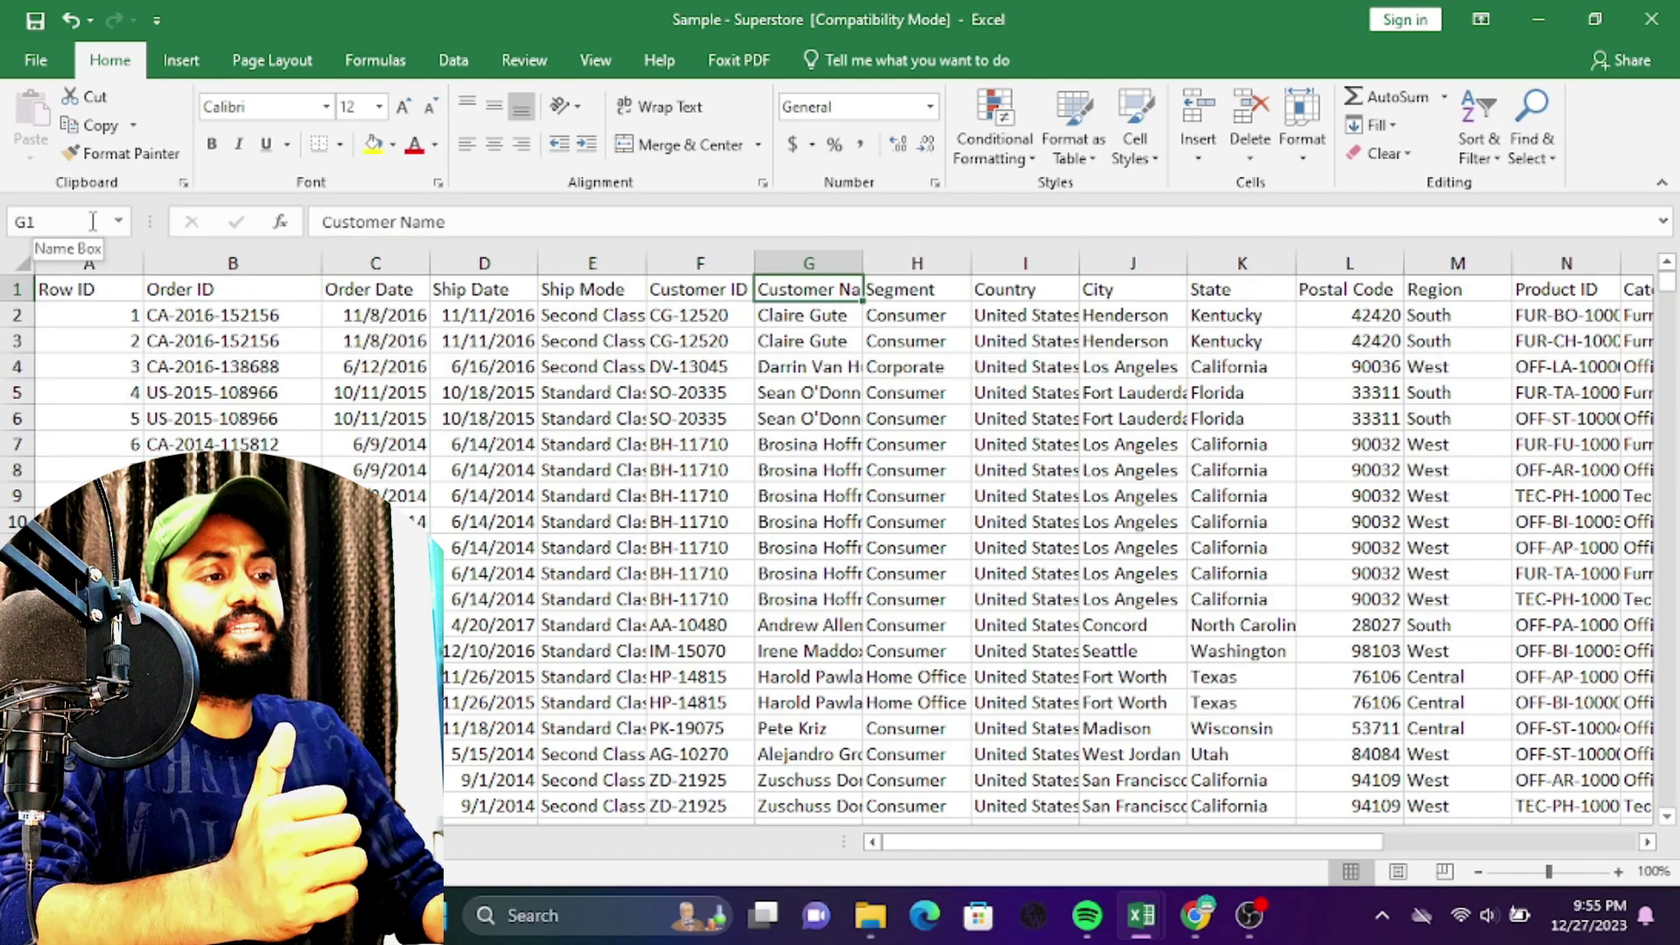
key(Right)
key(Right)
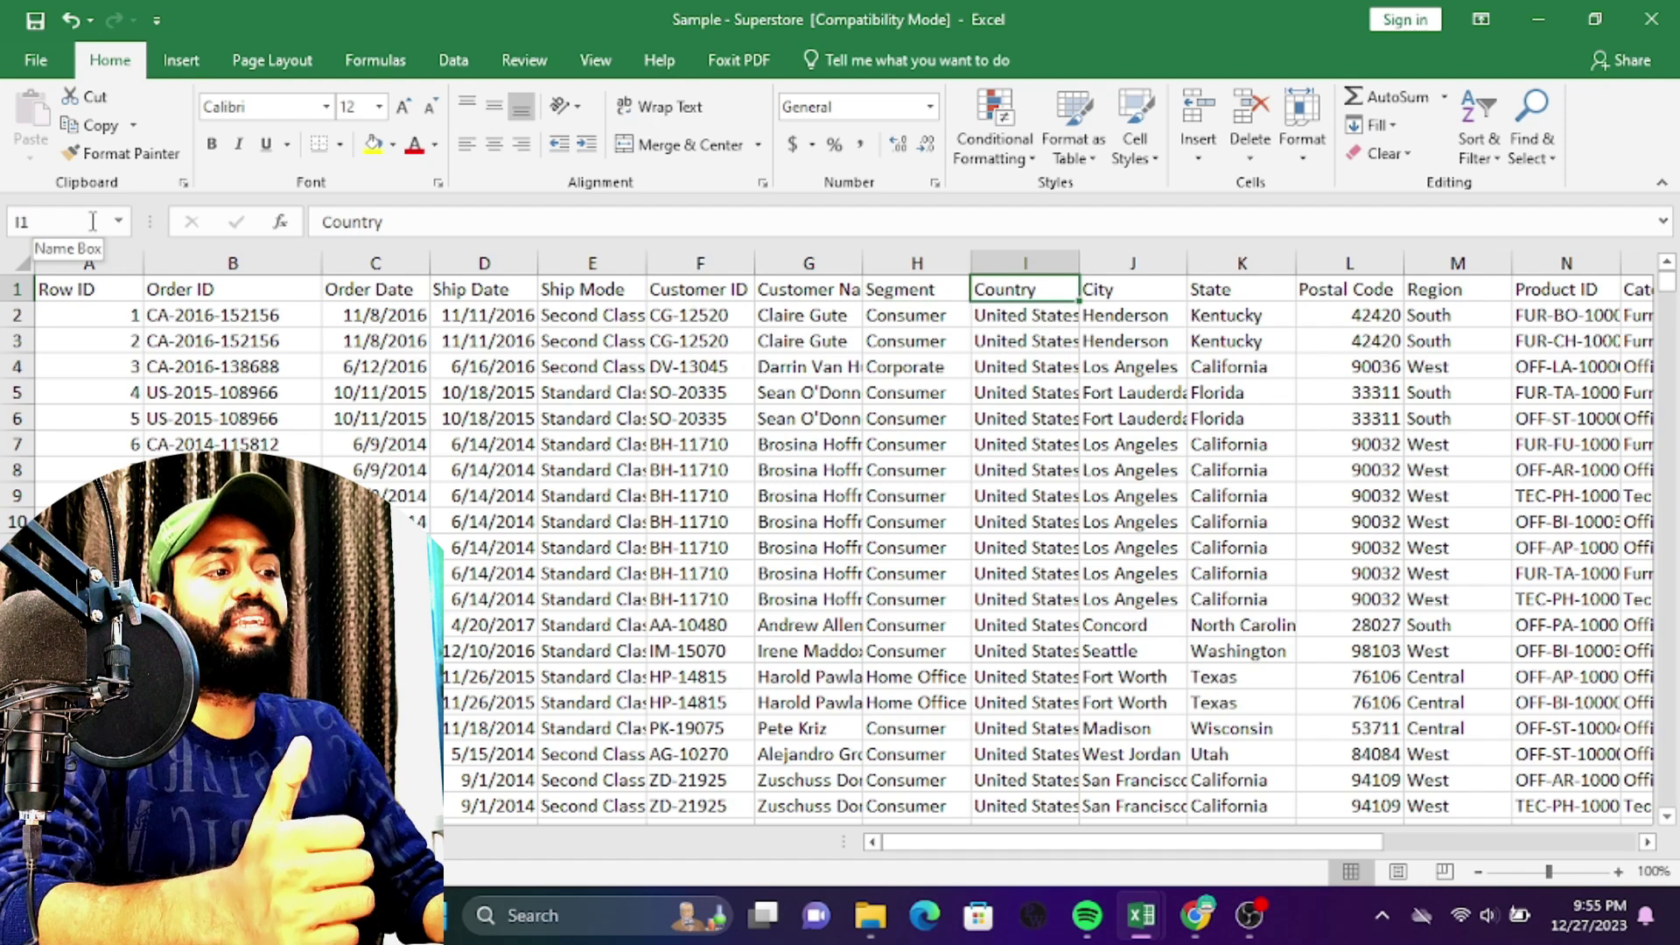
key(Right)
key(Right)
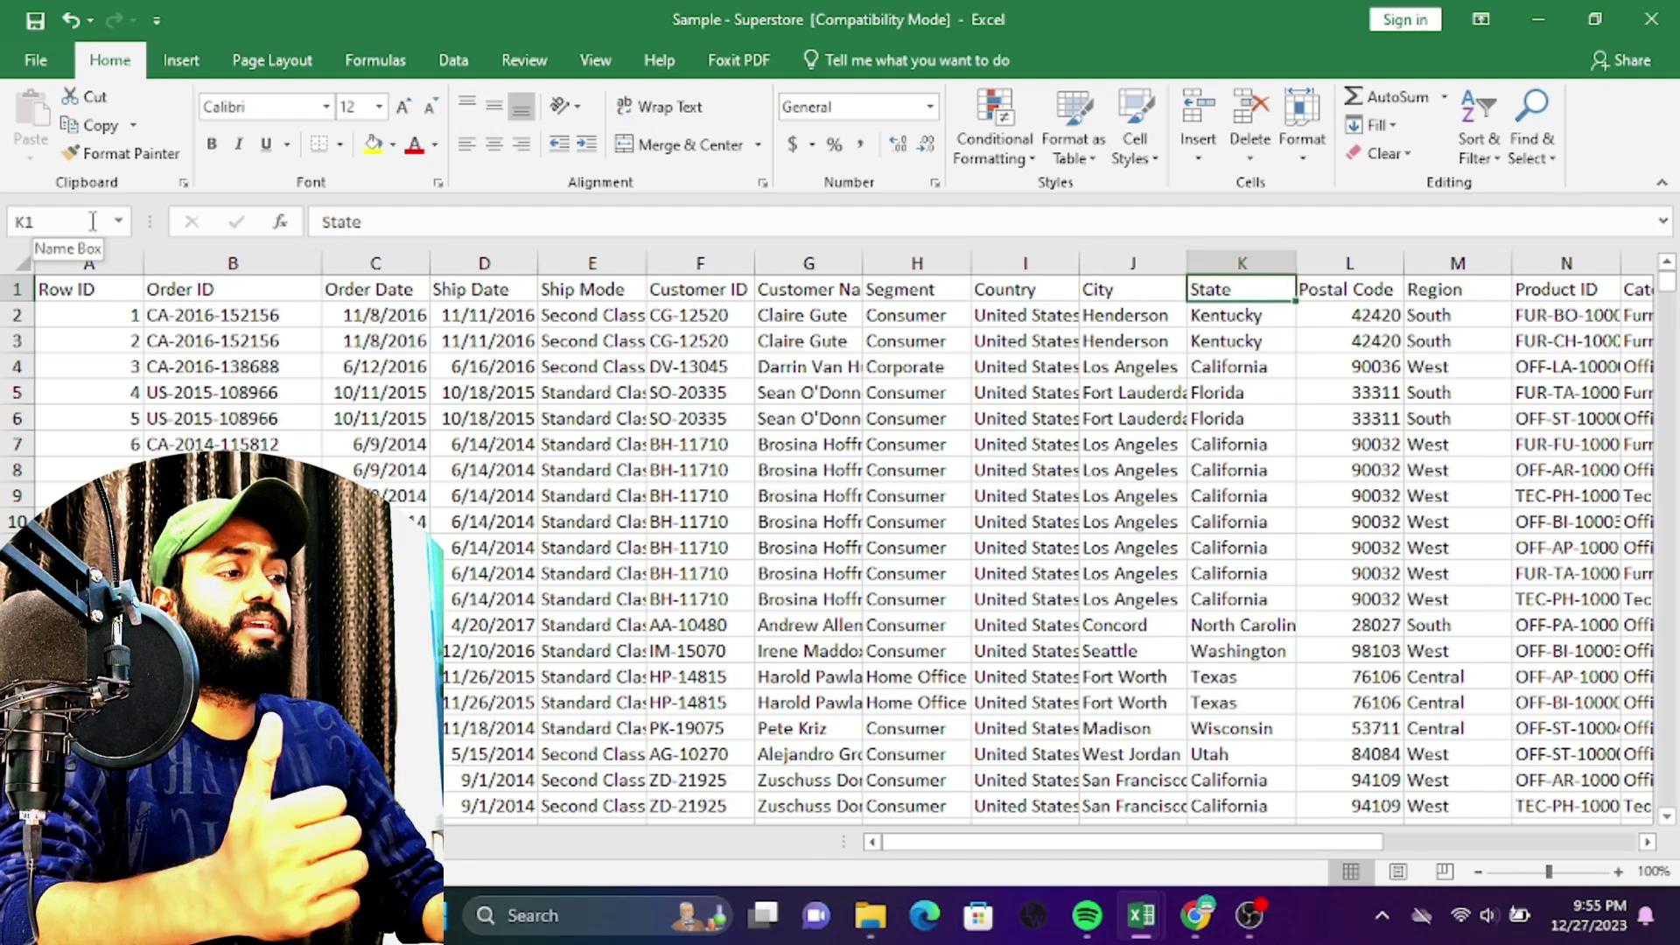
key(Right)
key(Right)
key(Right)
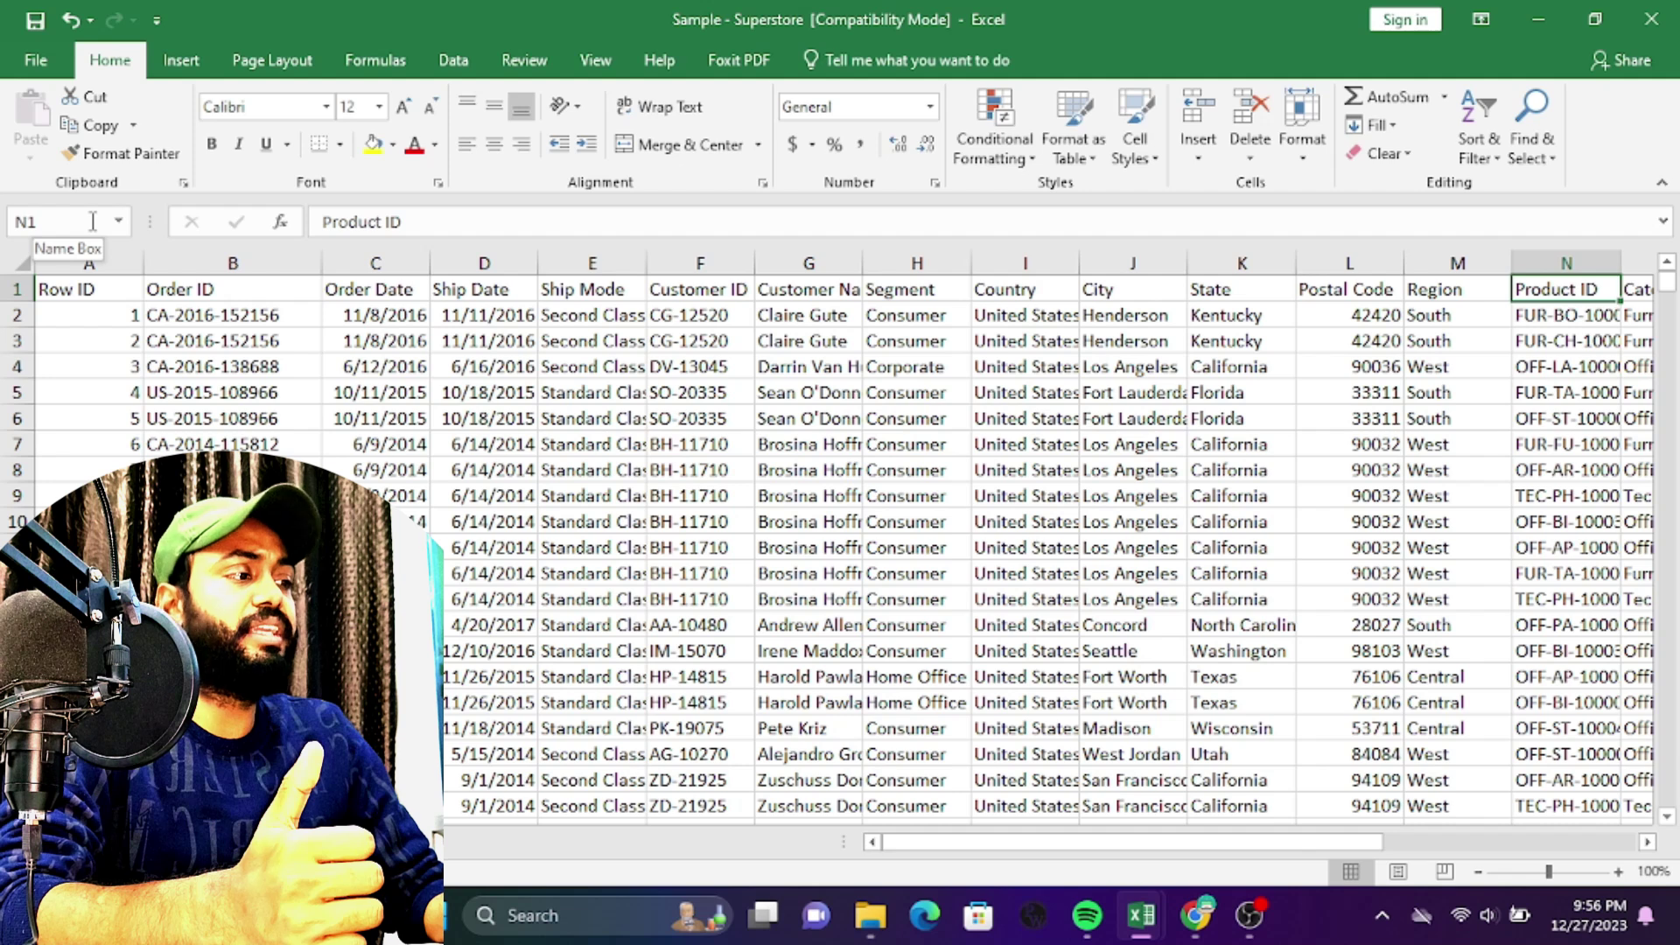
key(Right)
key(Right)
key(Right)
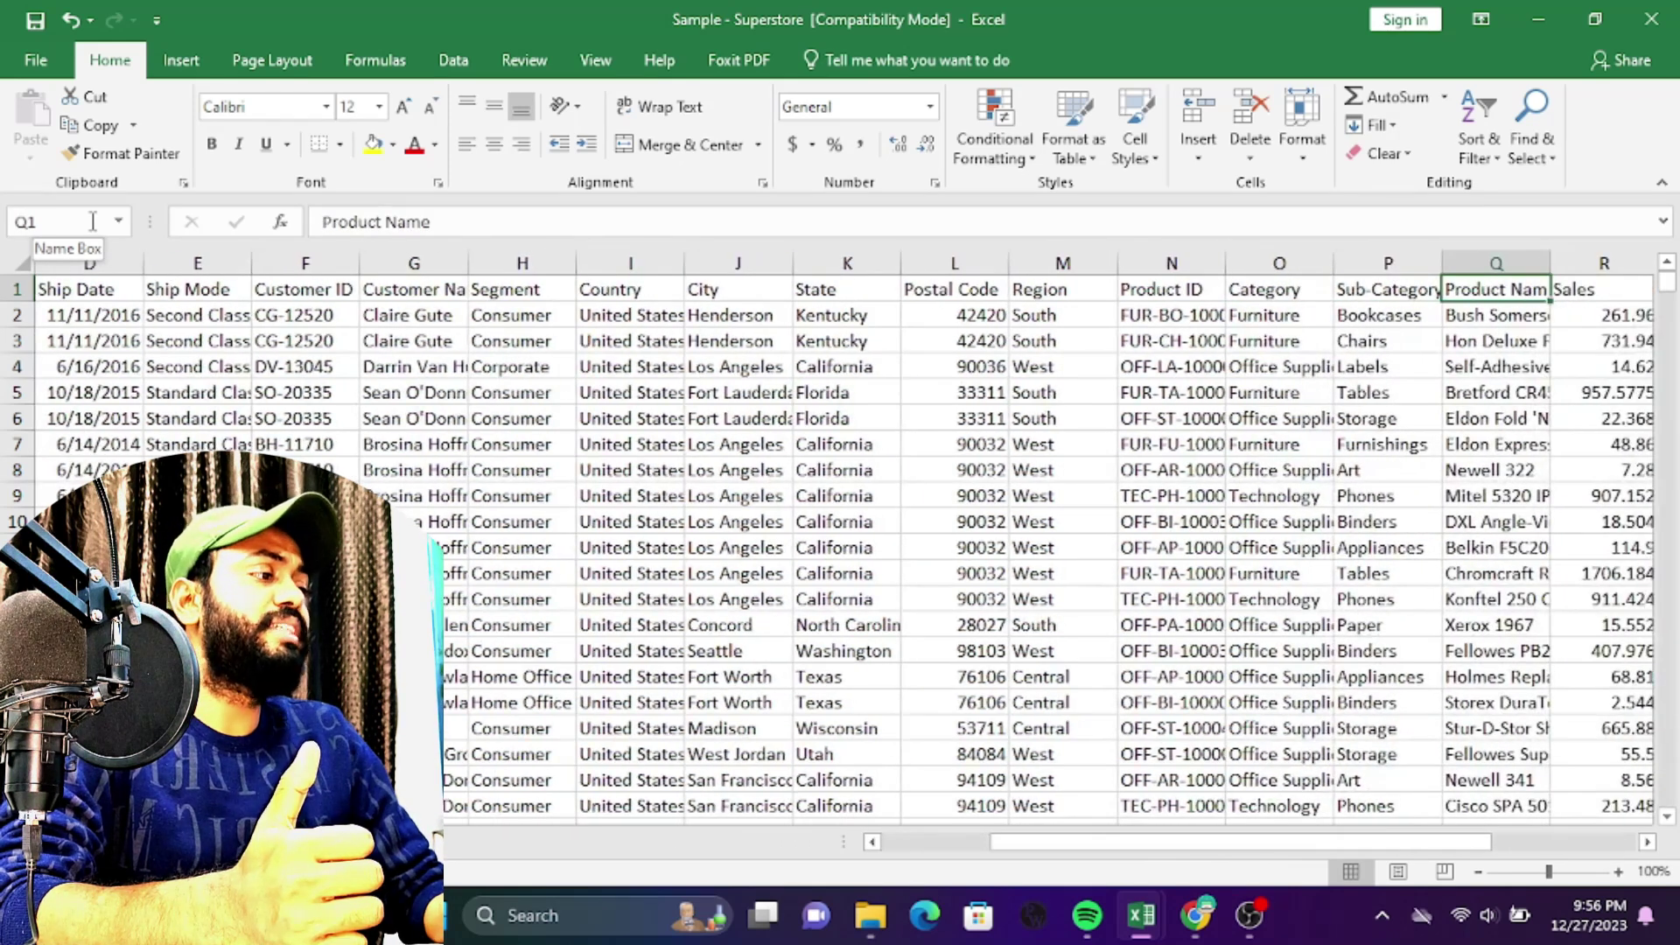
Jump to the last heading Profit, back to Sales, then return to Row ID.
key(ctrl+Right)
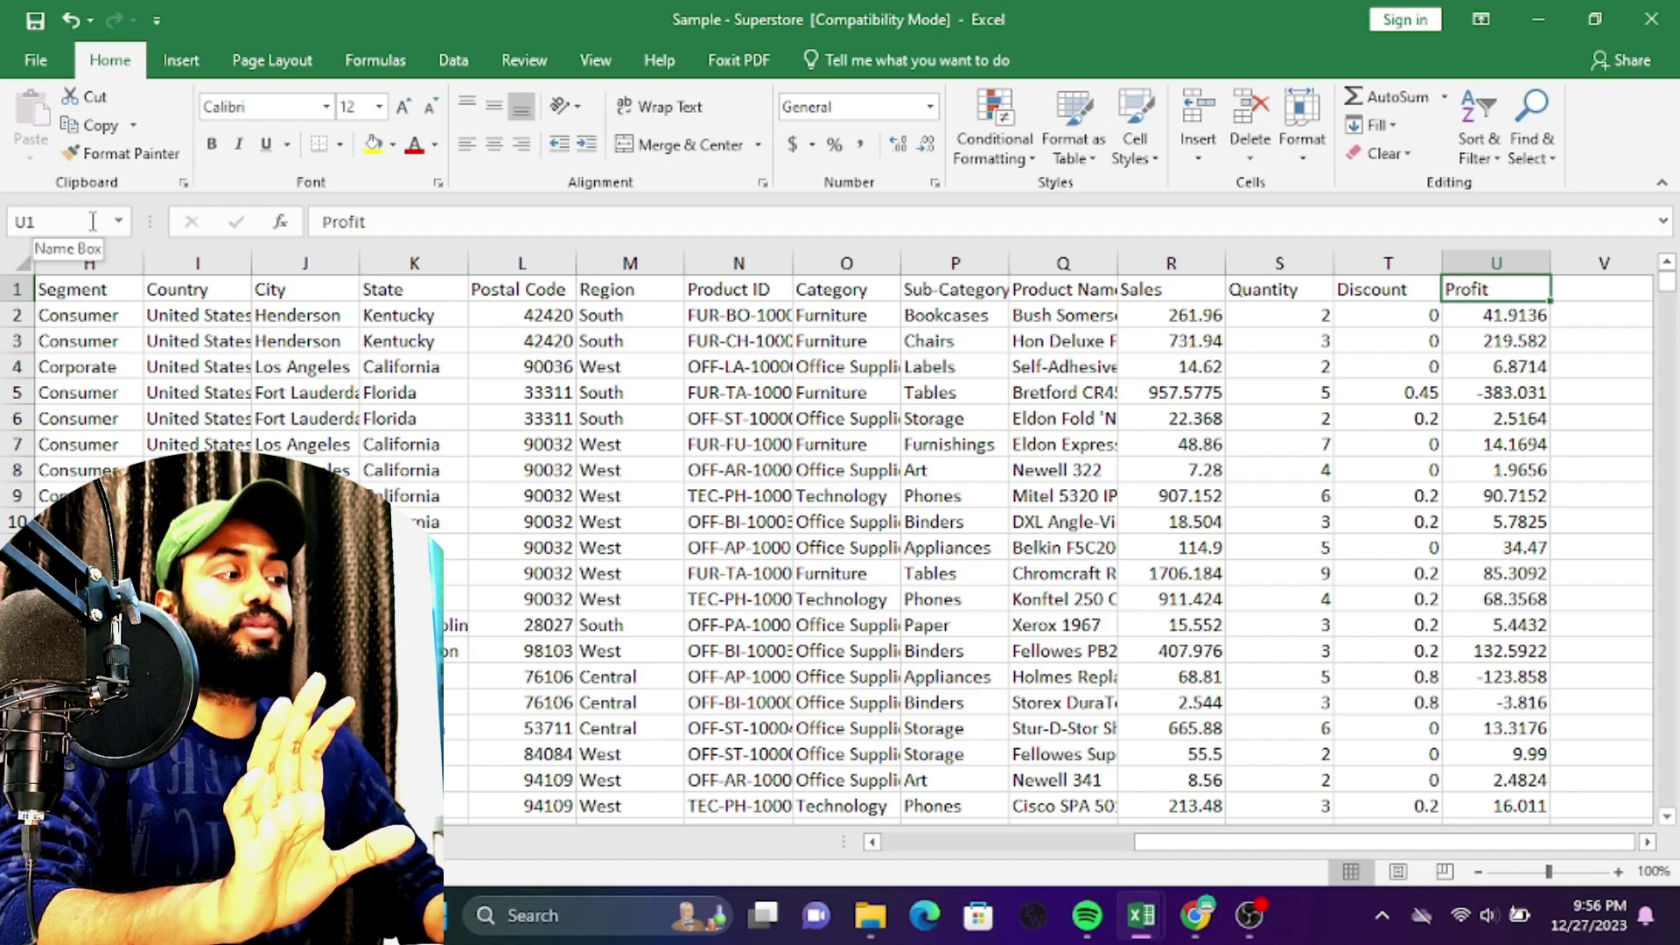
key(Left)
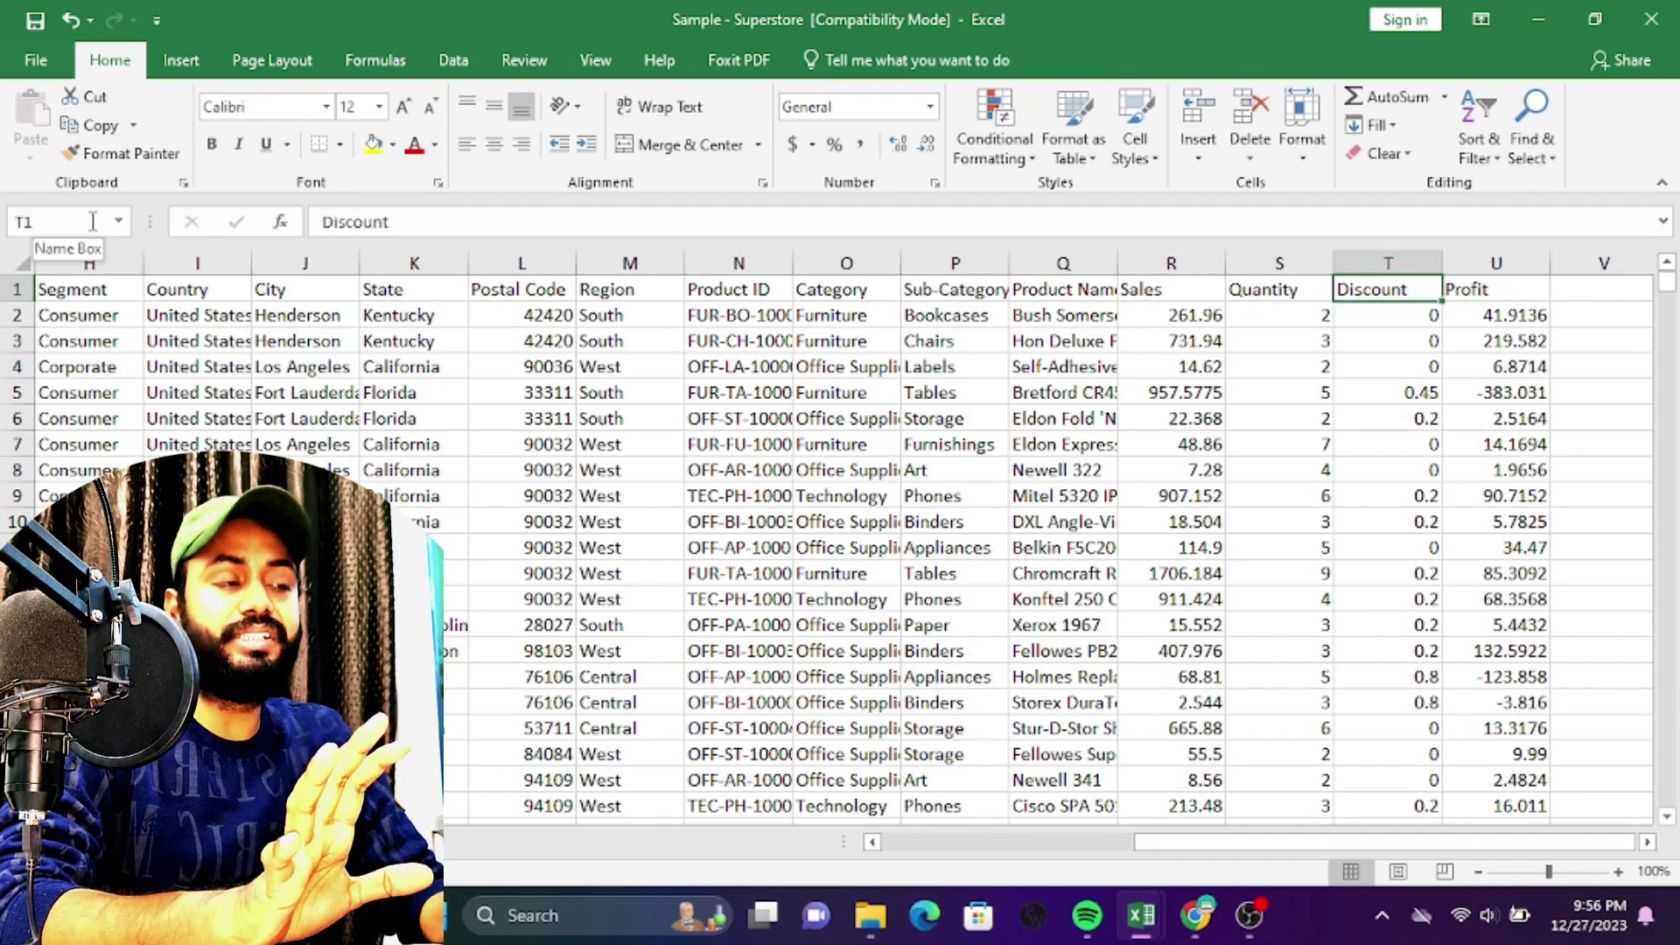
key(Left)
key(Left)
key(ctrl+Left)
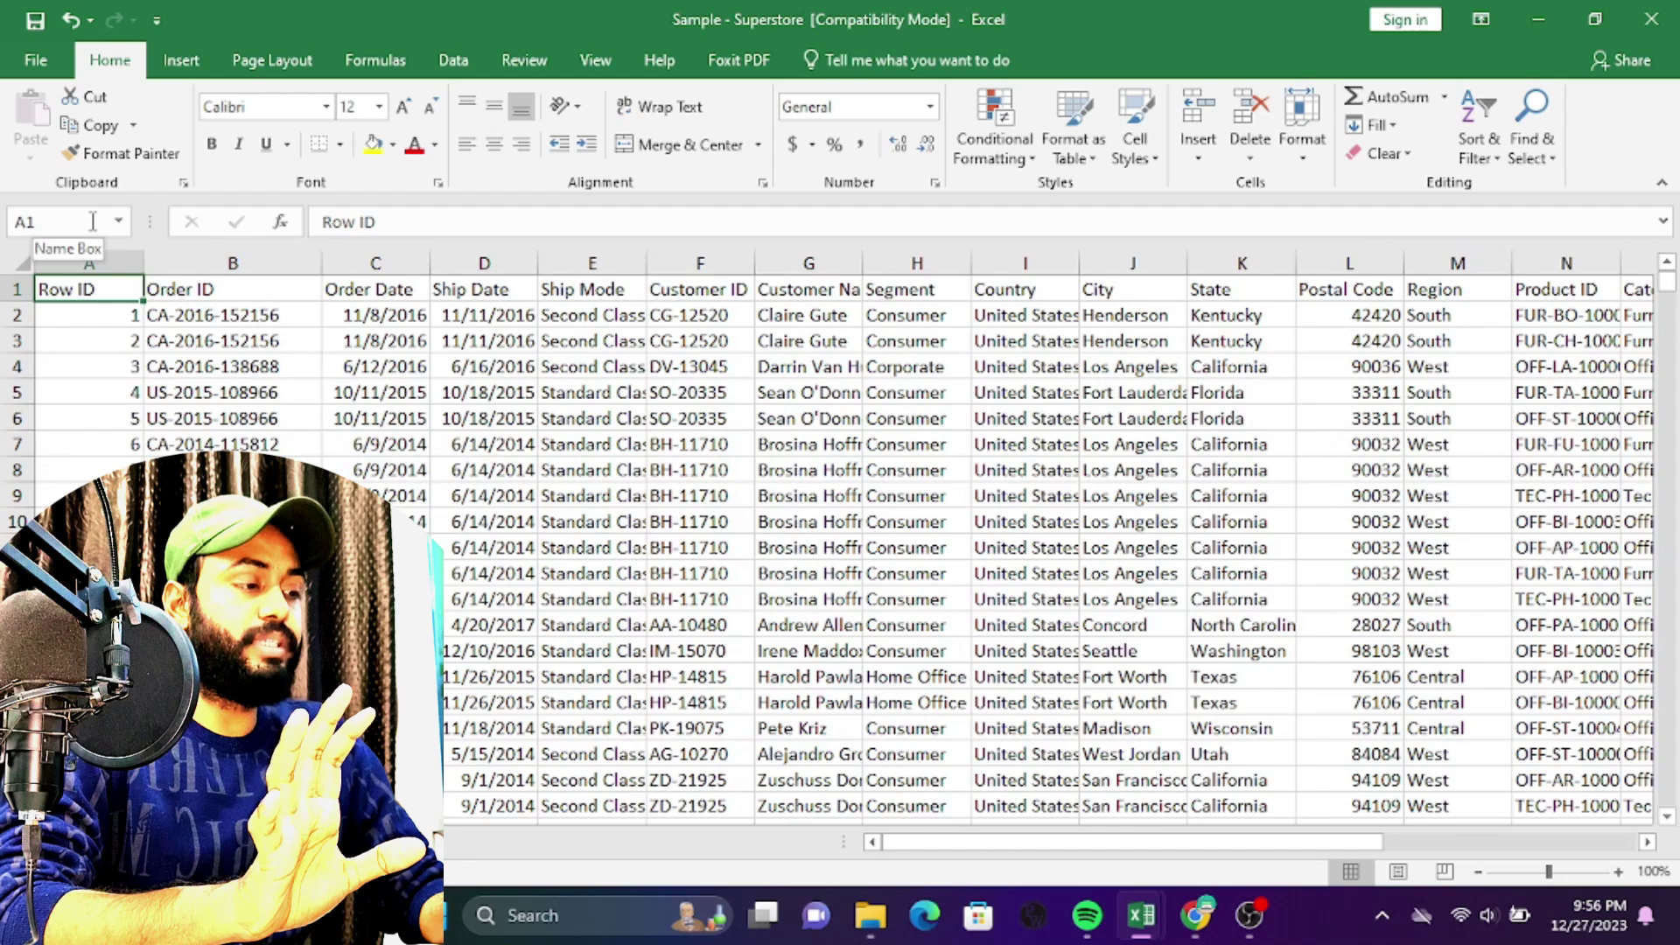
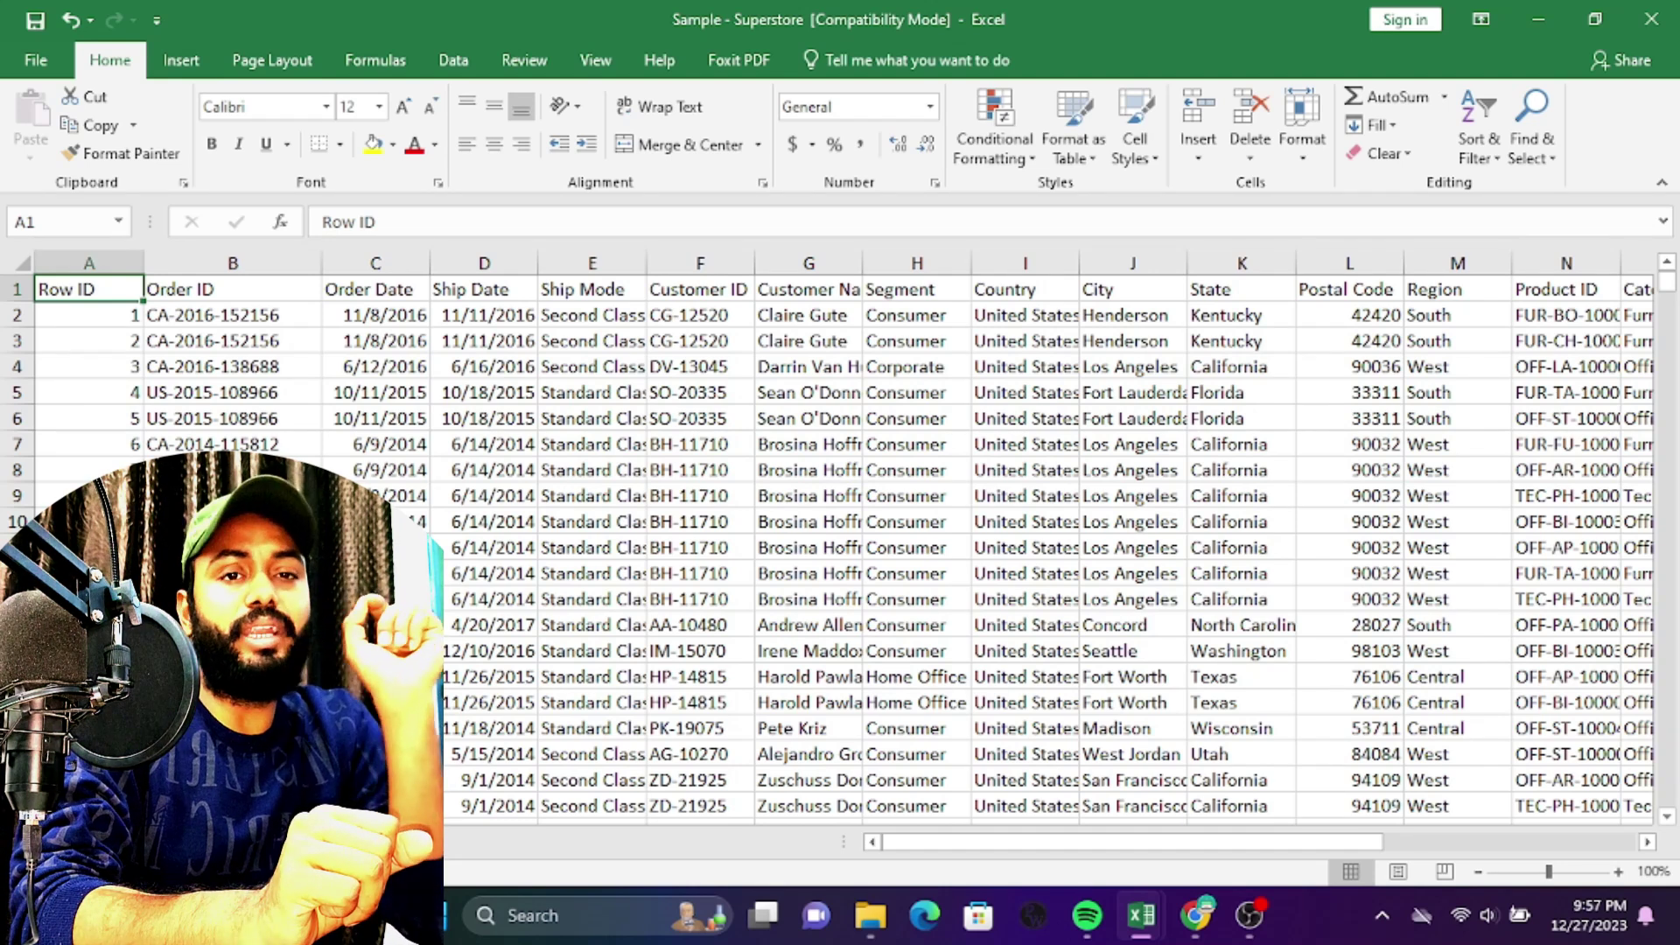
Scan the order data headers from Row ID across to Sales and Profit.
click(142, 304)
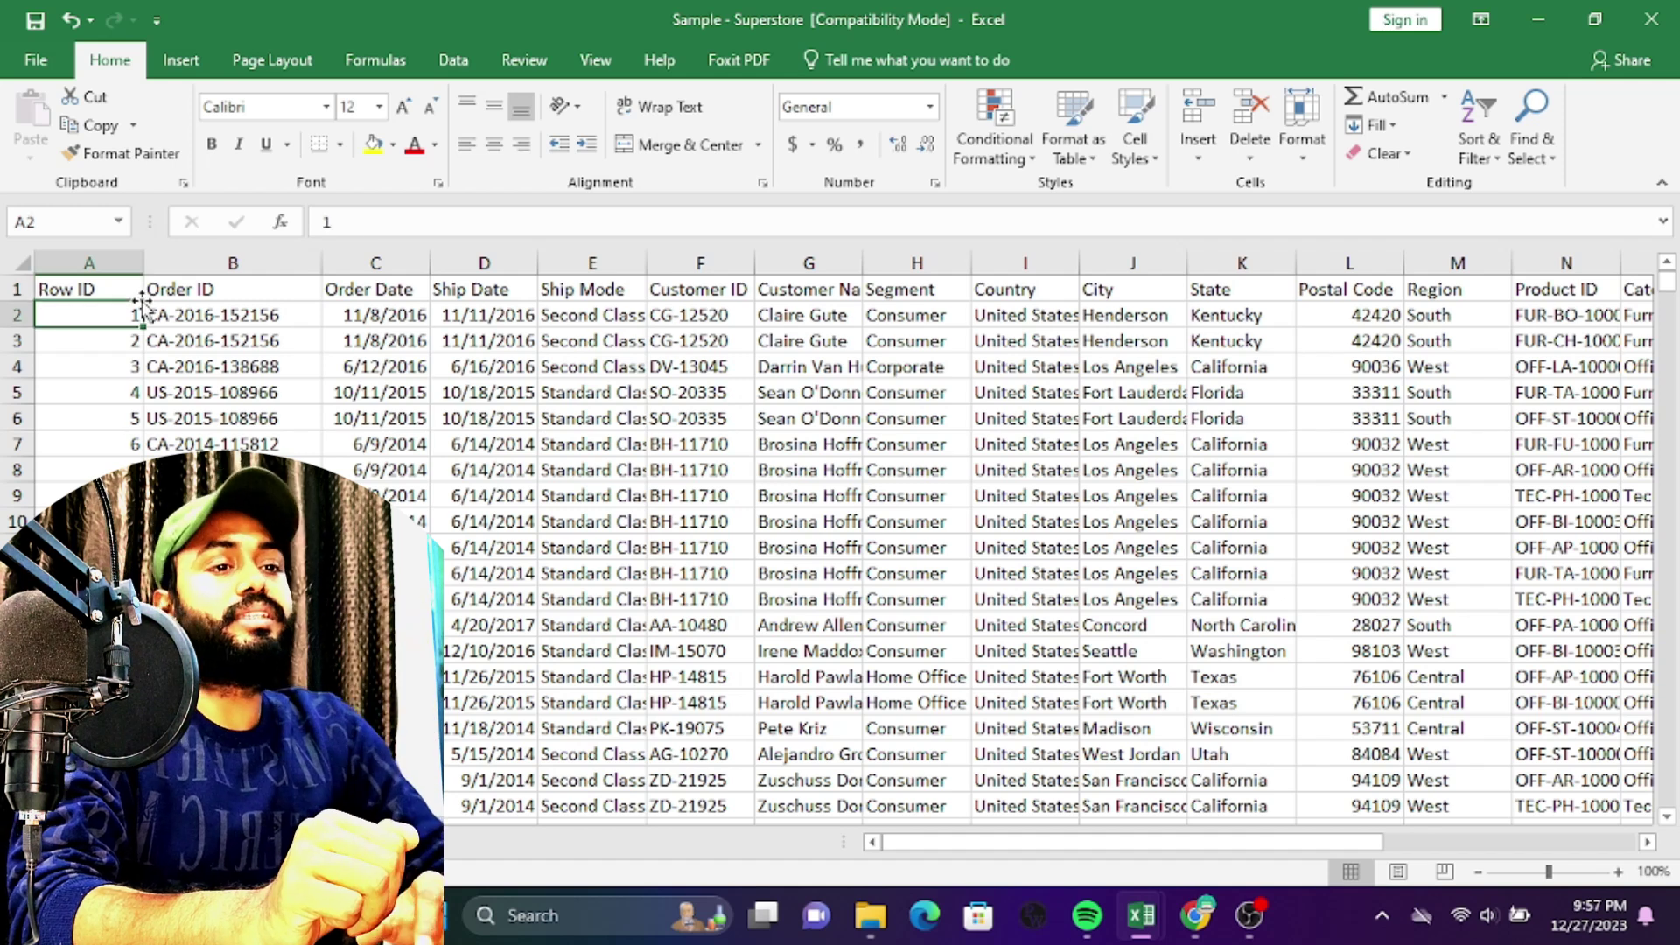
click(141, 300)
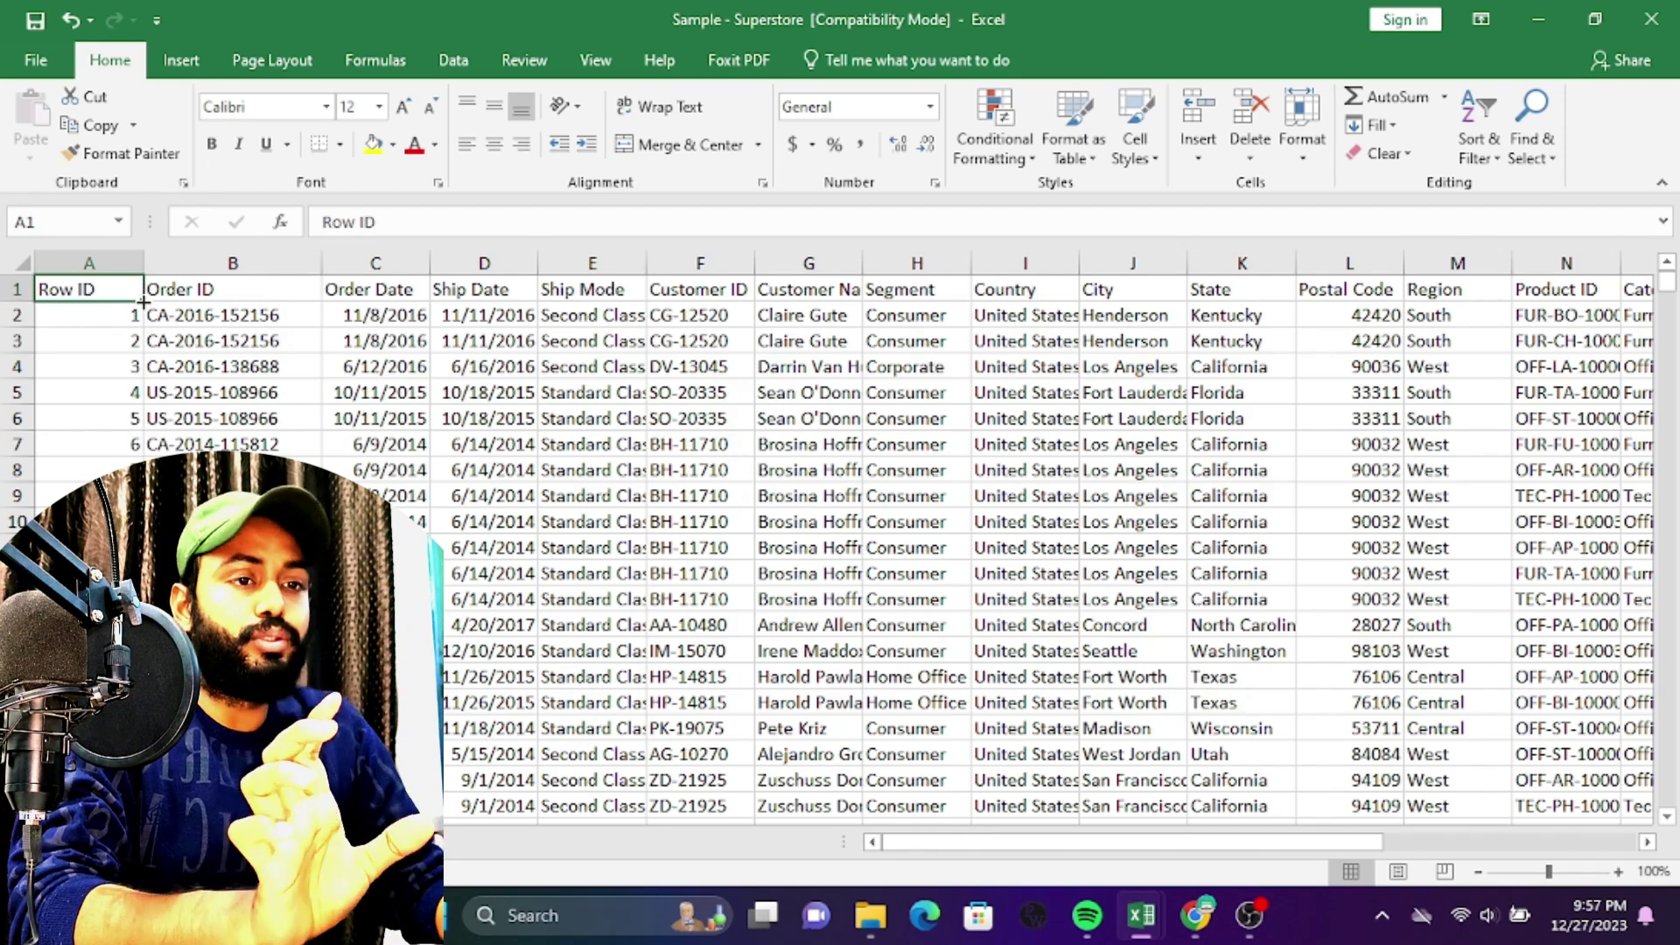
click(144, 300)
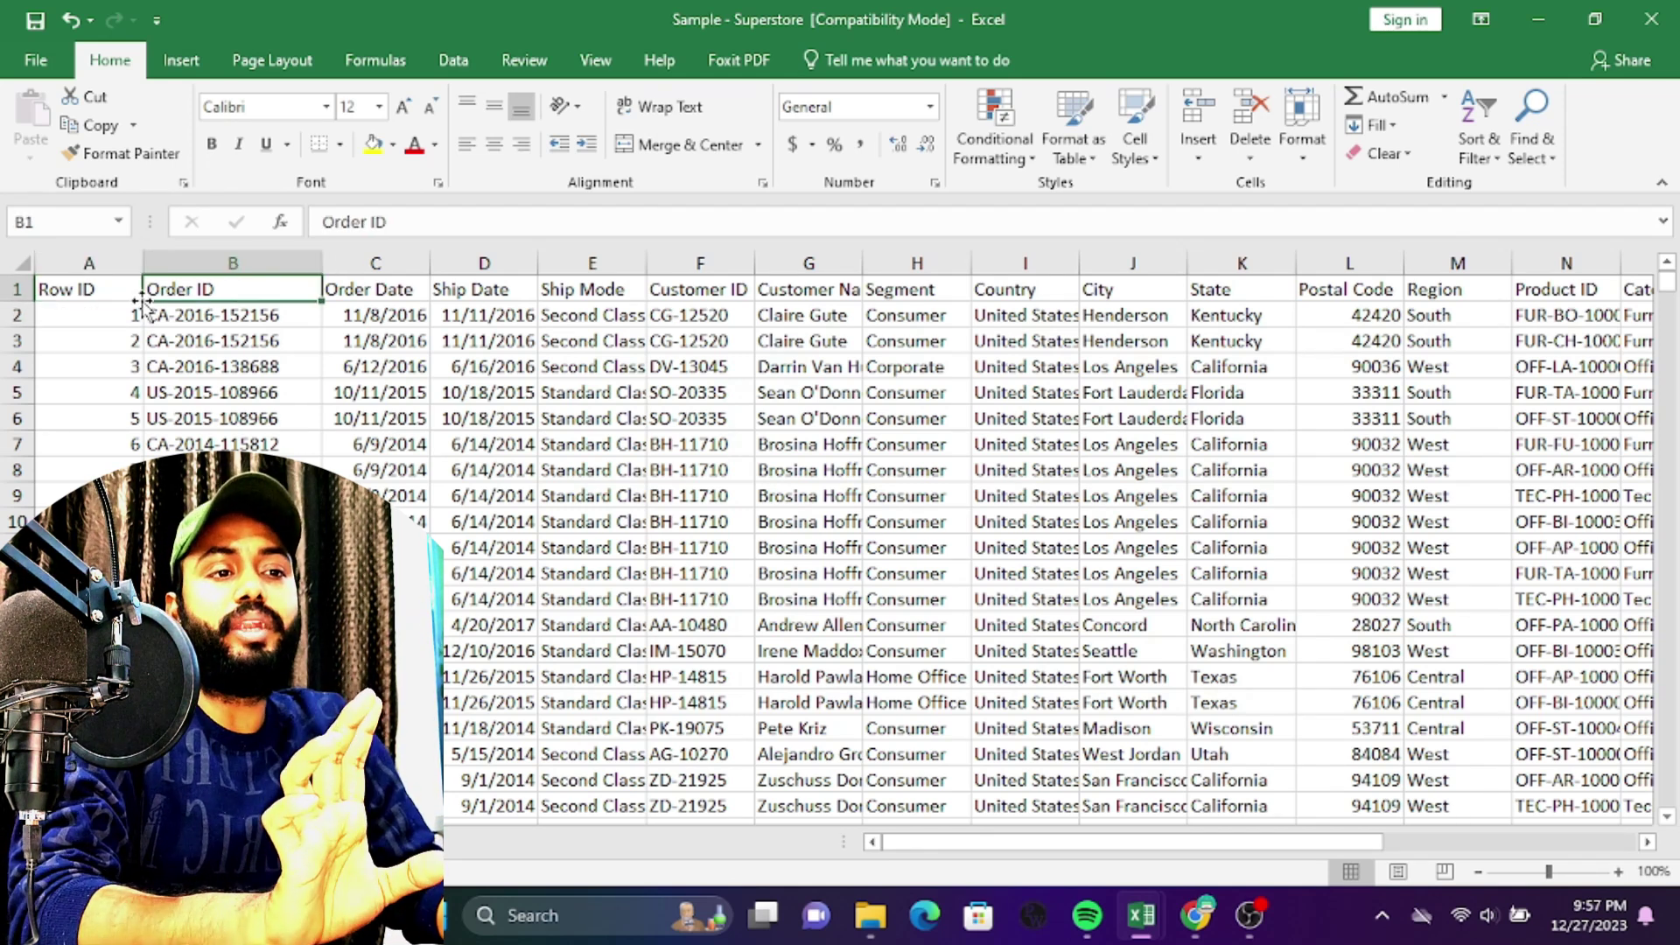
key(Right)
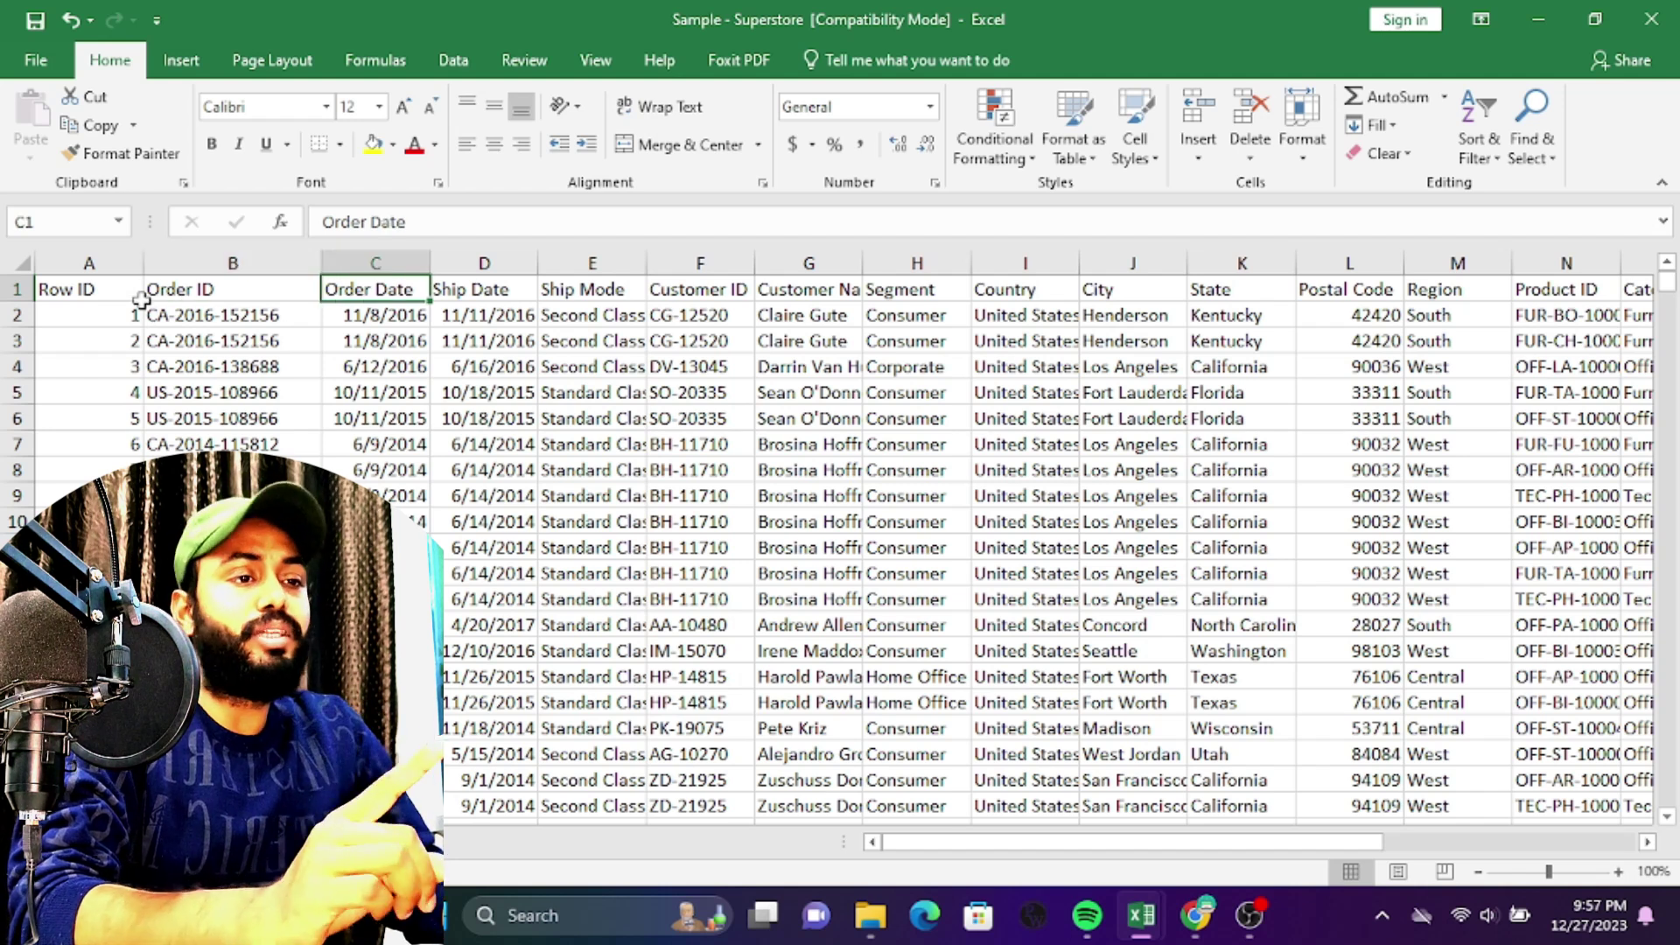
key(Right)
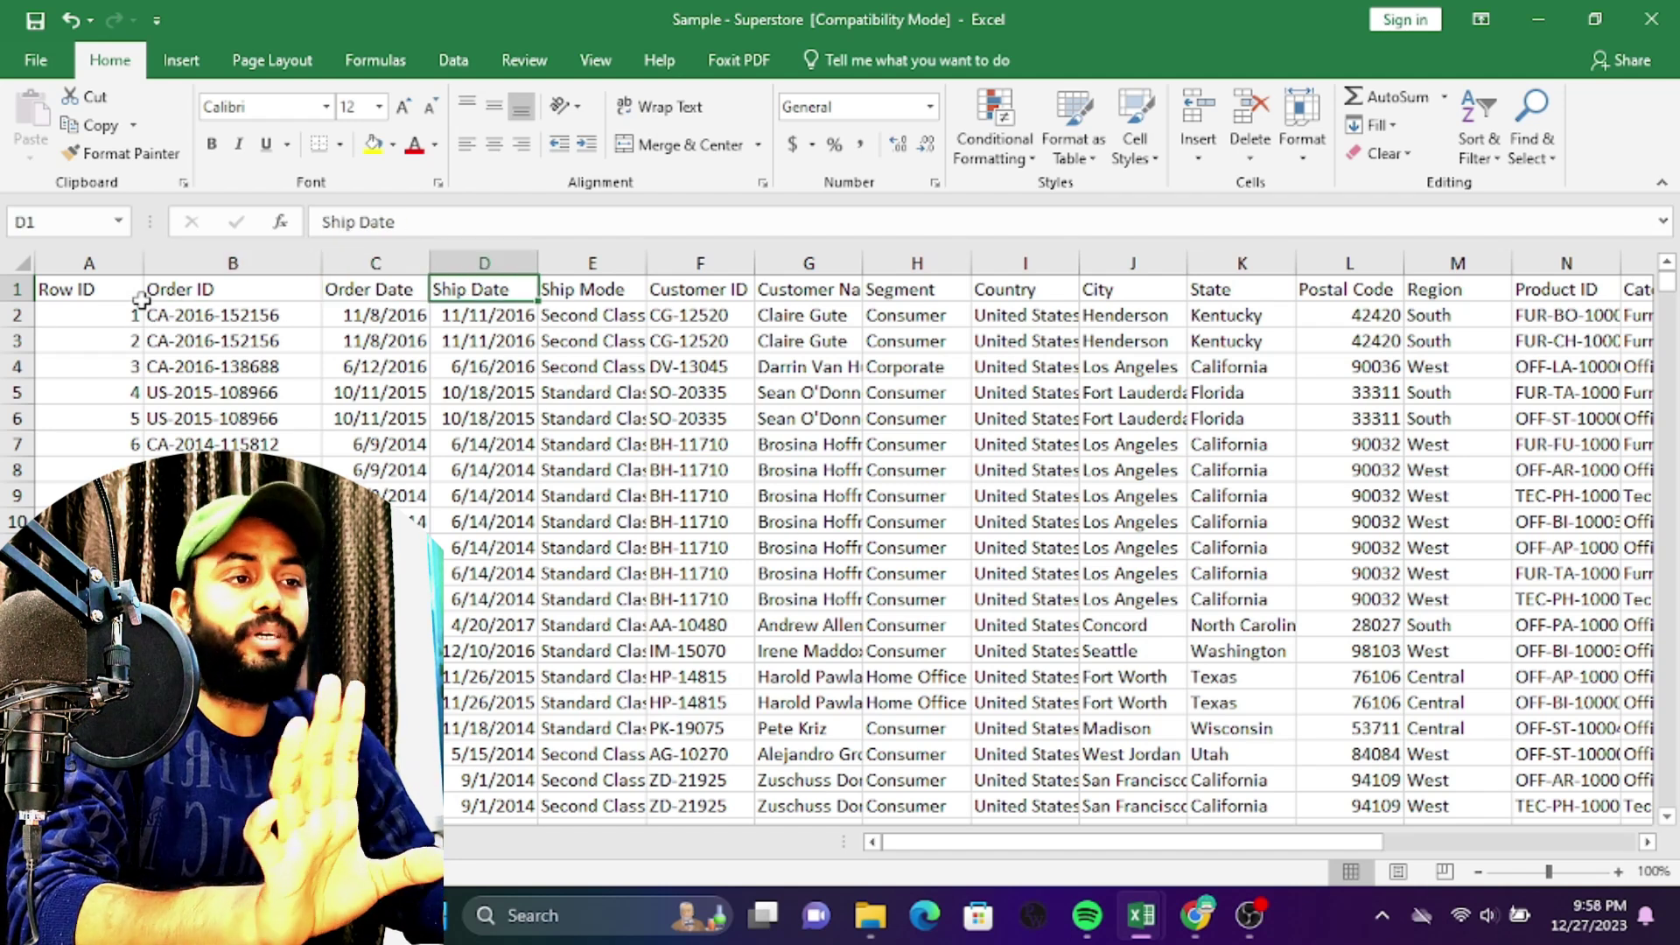
key(Right)
key(Right)
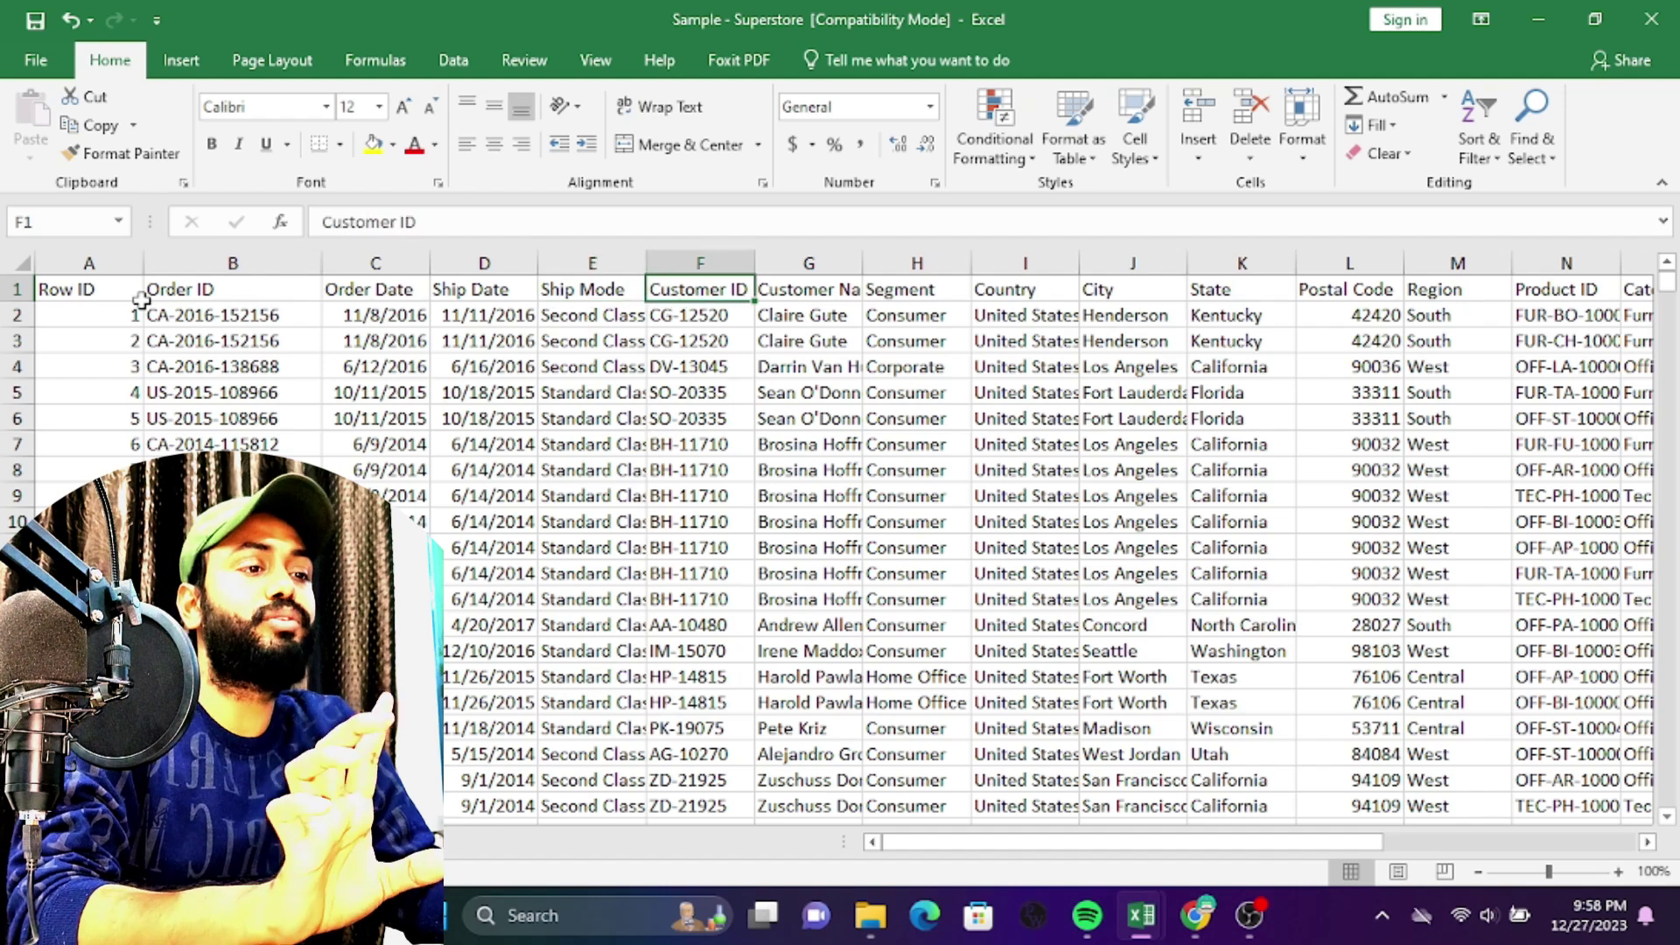
key(Right)
key(Right)
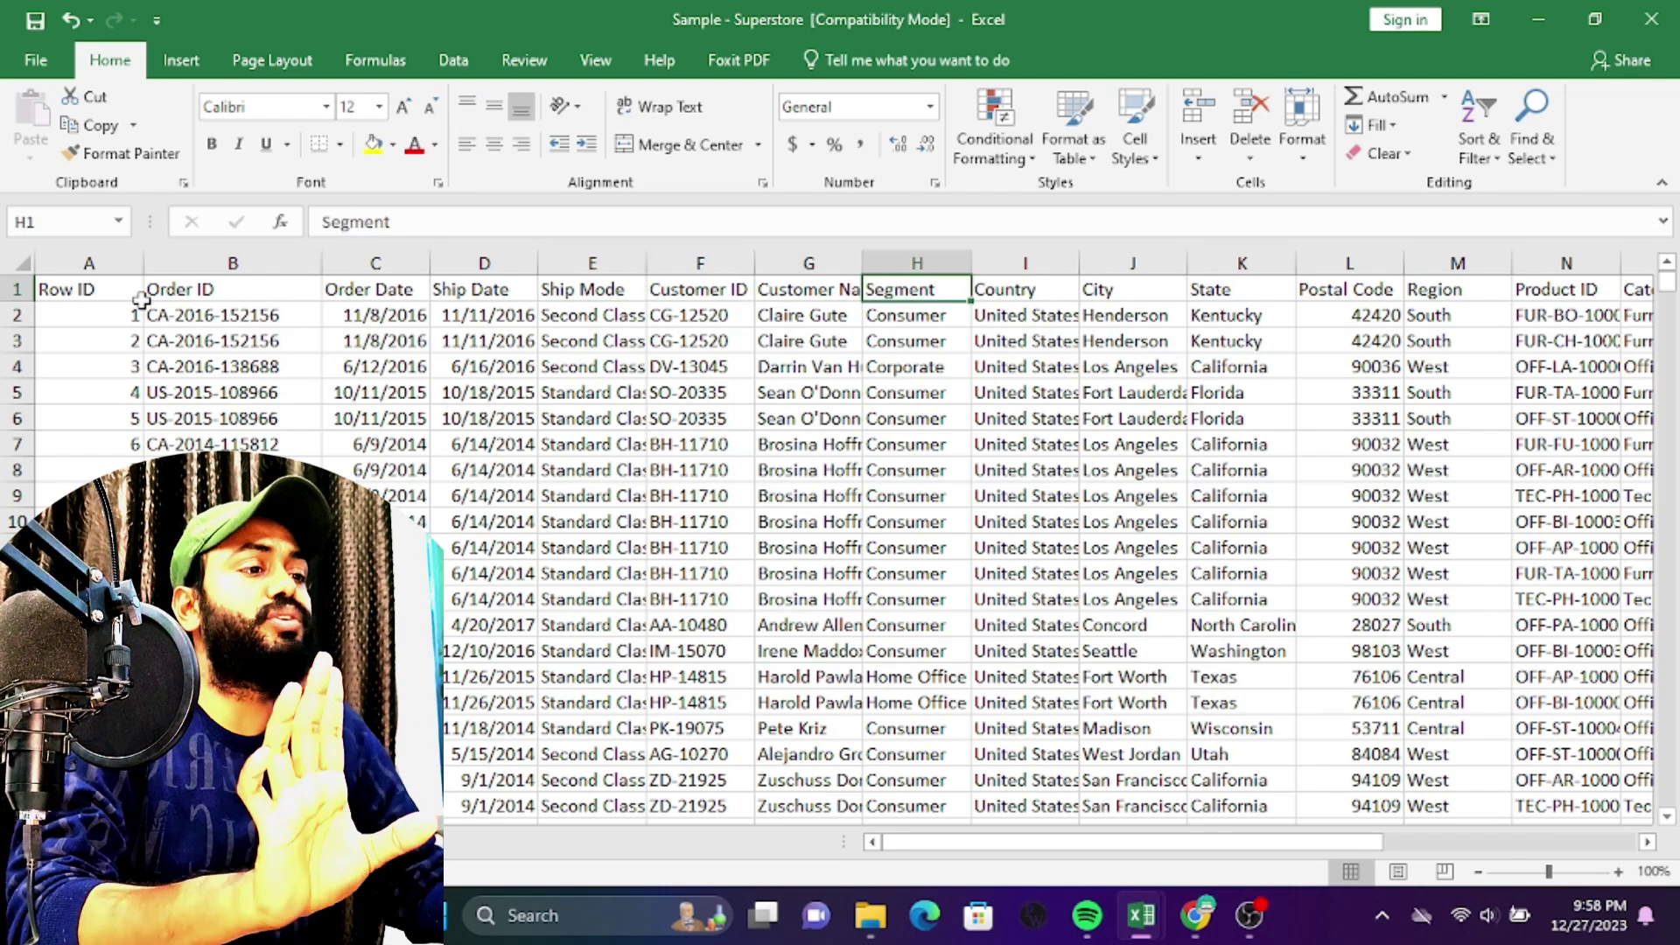
key(Right)
key(Right)
key(Right)
key(Right)
key(Right)
key(Right)
key(Right)
key(Right)
key(Right)
key(Right)
key(Right)
key(Right)
key(Right)
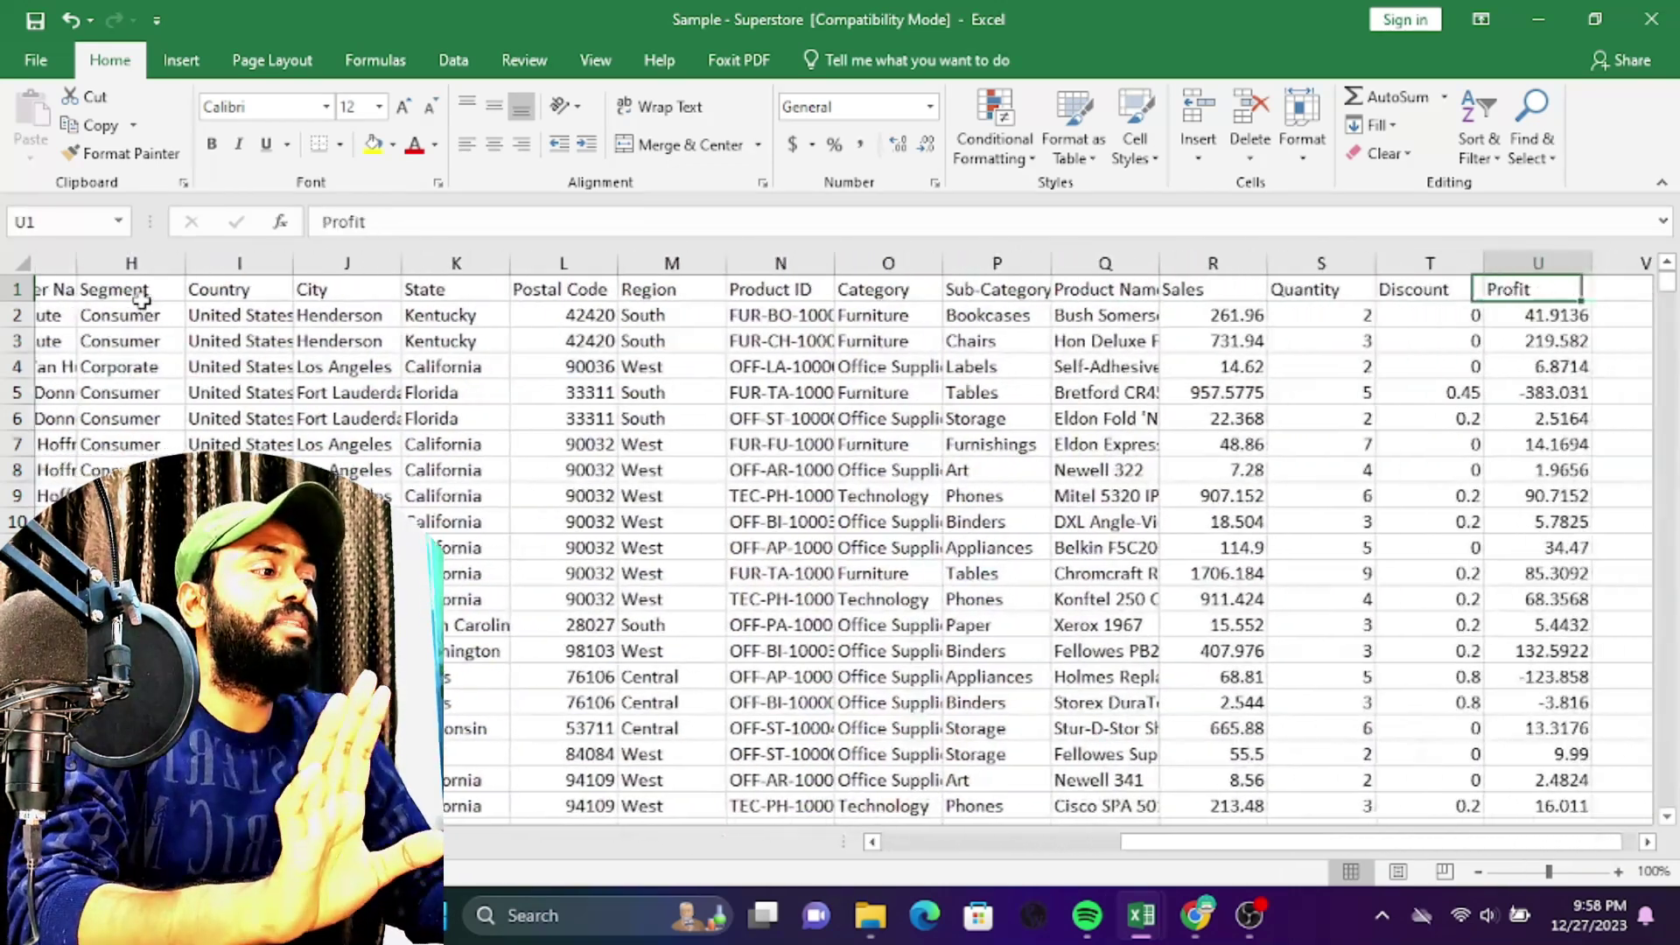
key(Right)
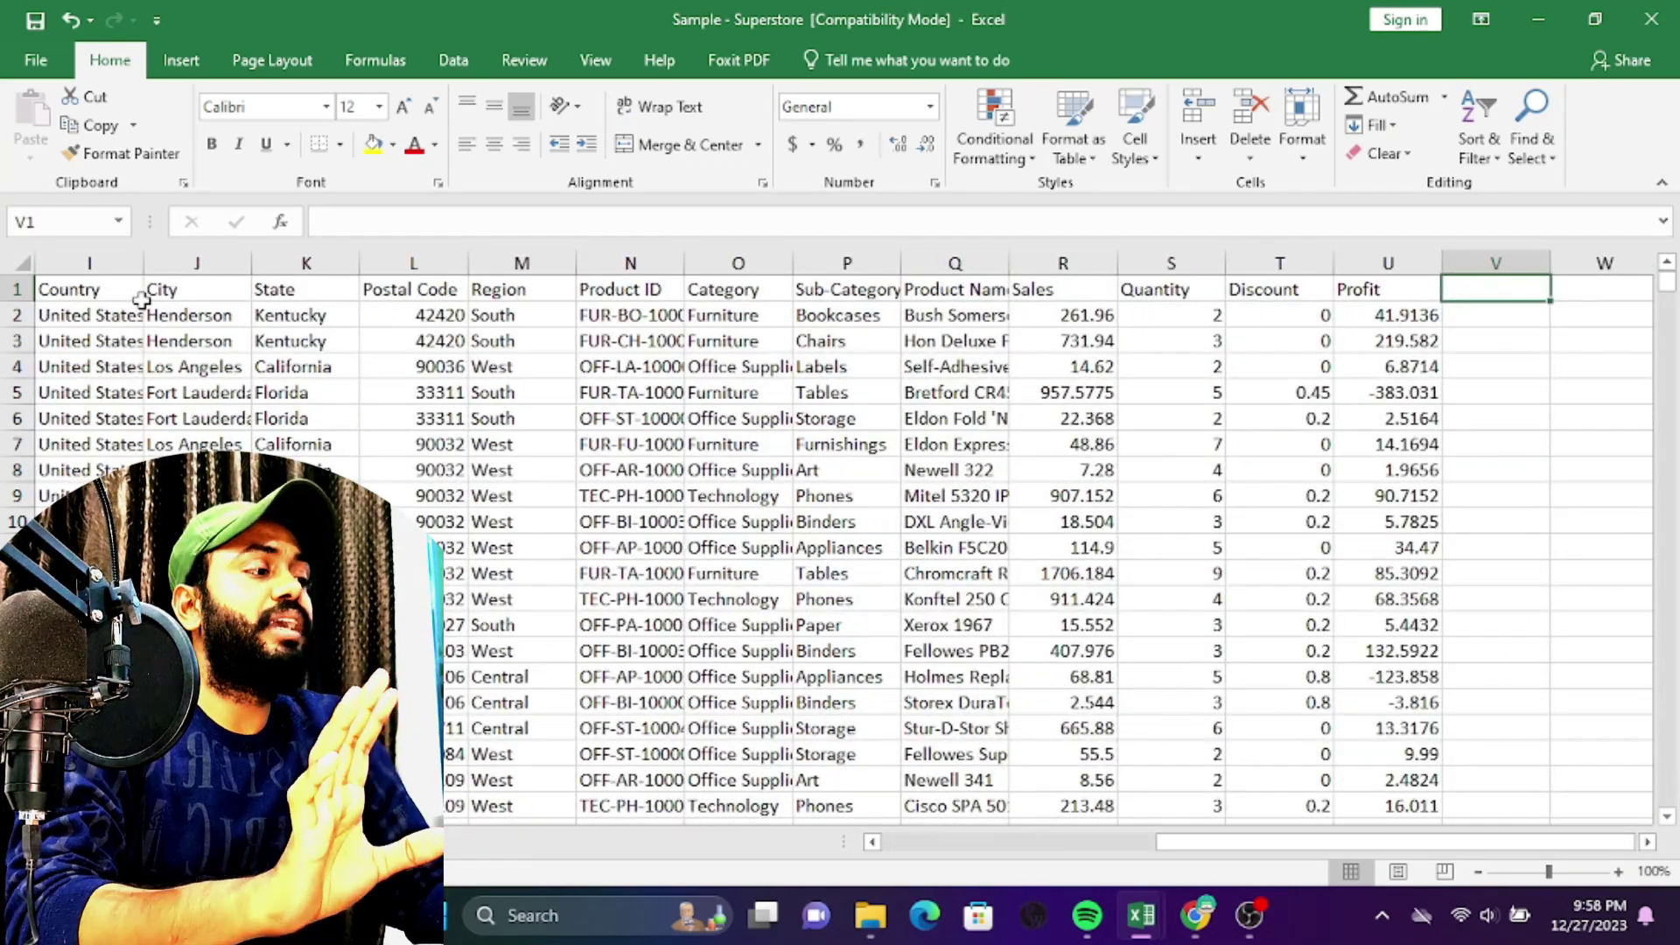
key(Down)
key(Left)
key(Up)
key(Left)
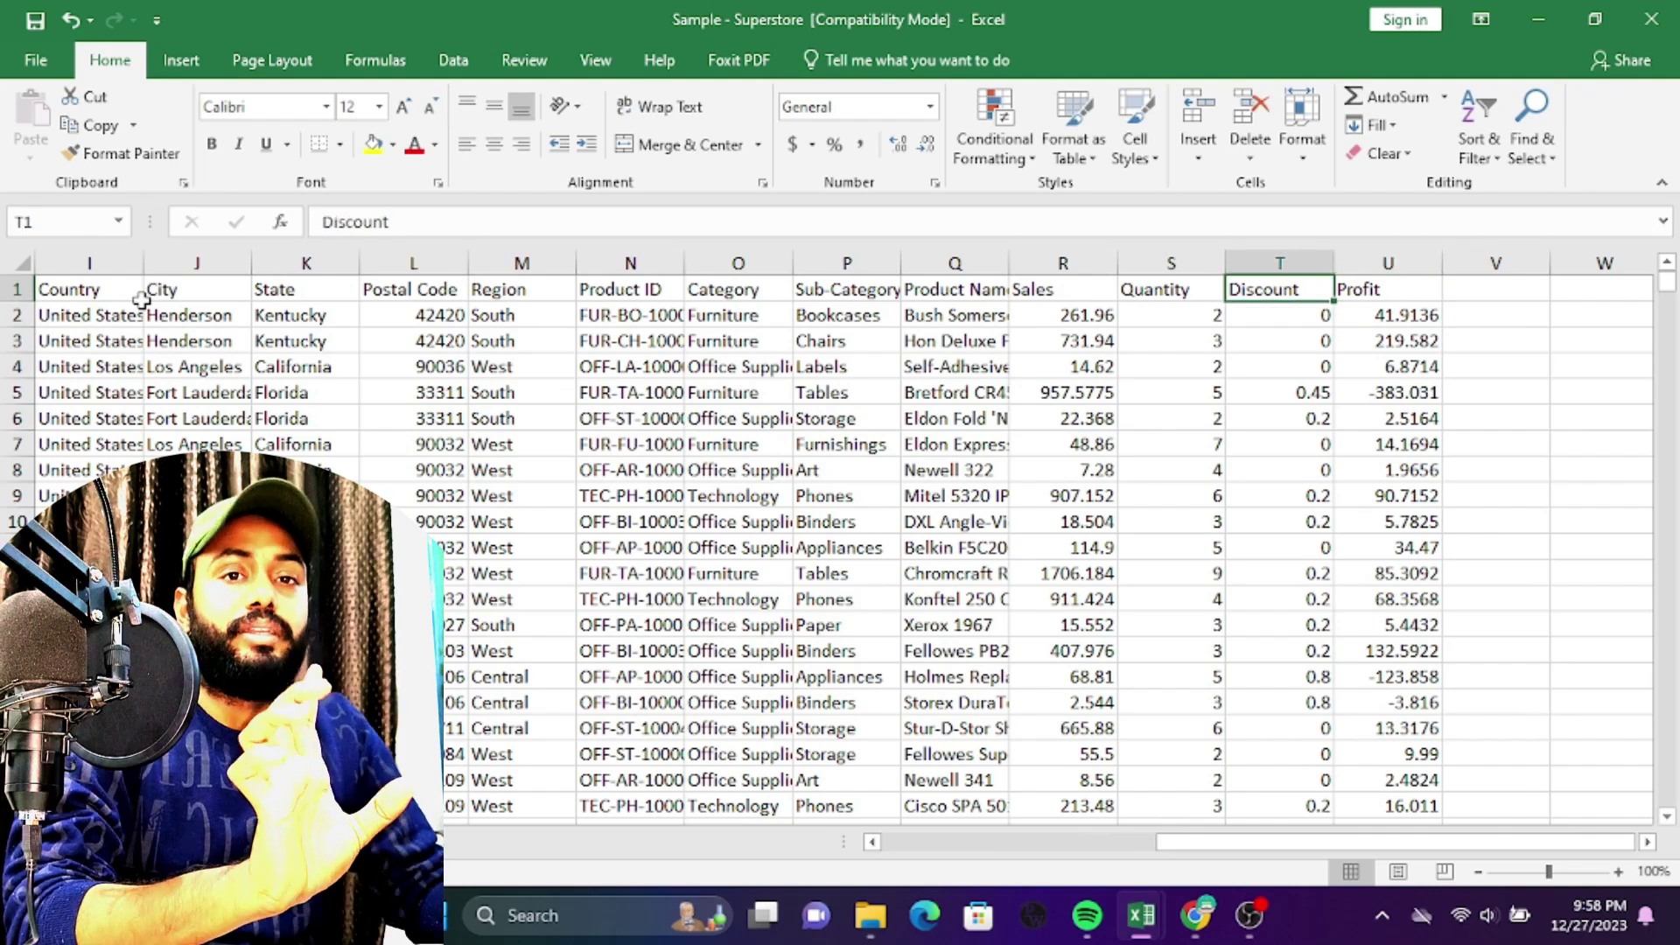
key(Left)
key(Left)
key(Left)
key(Left)
key(Left)
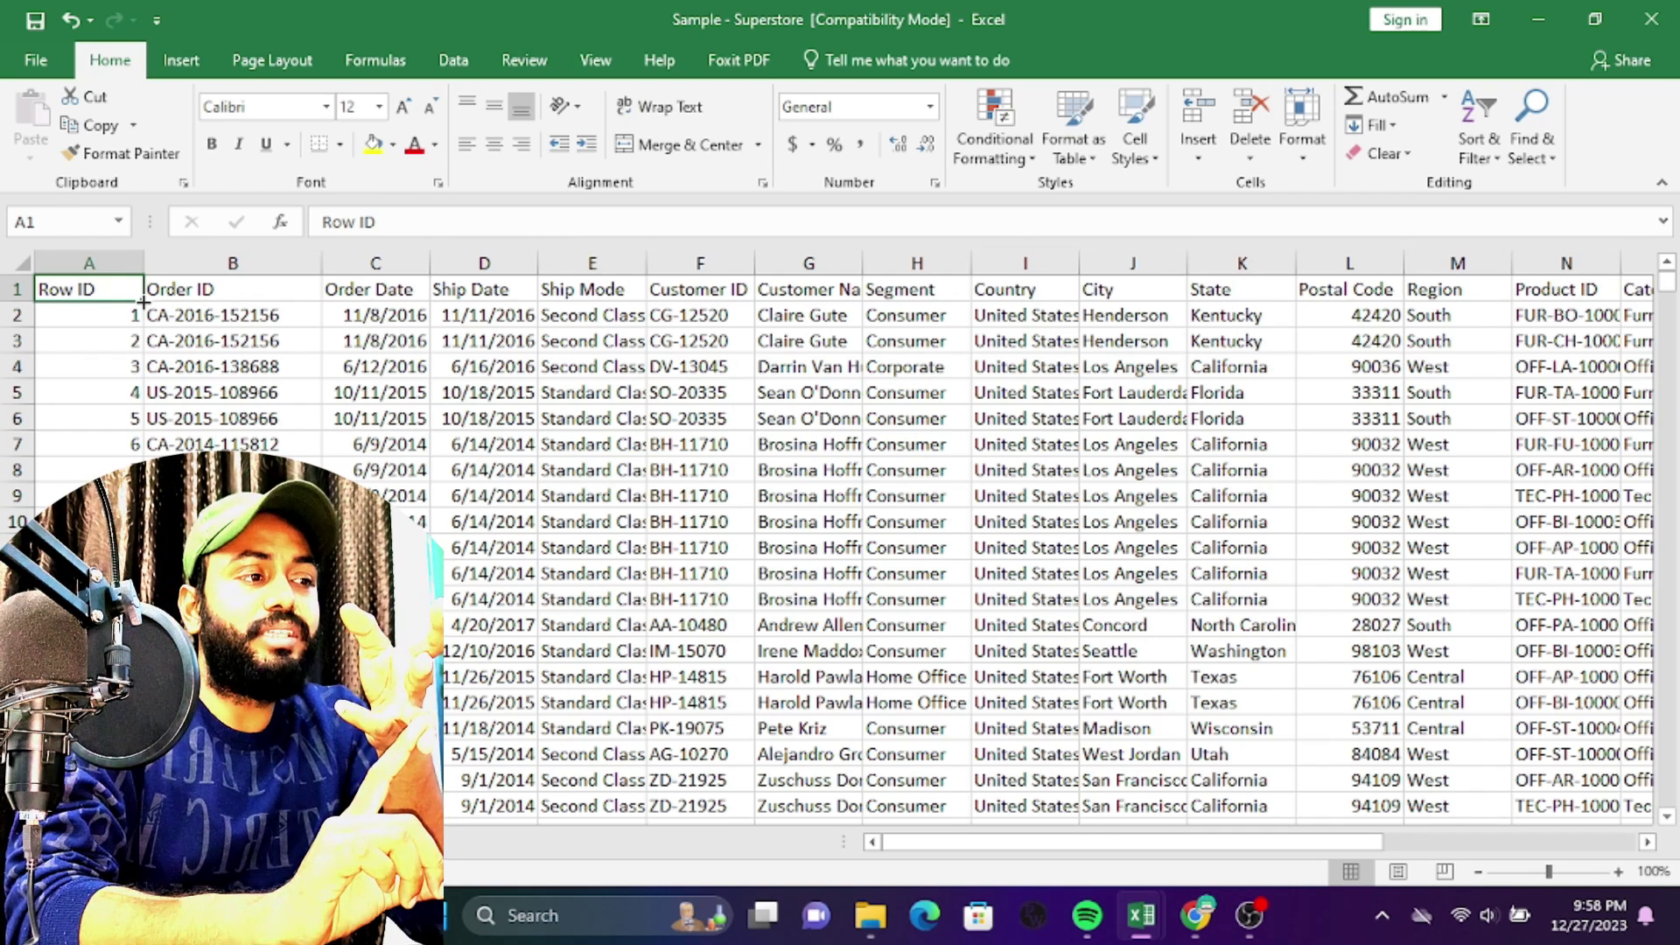
Enter the labels Row ID, Name, State, Sales and Profit down W8:W12.
key(Right)
key(Right)
key(Right)
key(Right)
key(Right)
key(Right)
key(Right)
scroll(141, 299, right, 1)
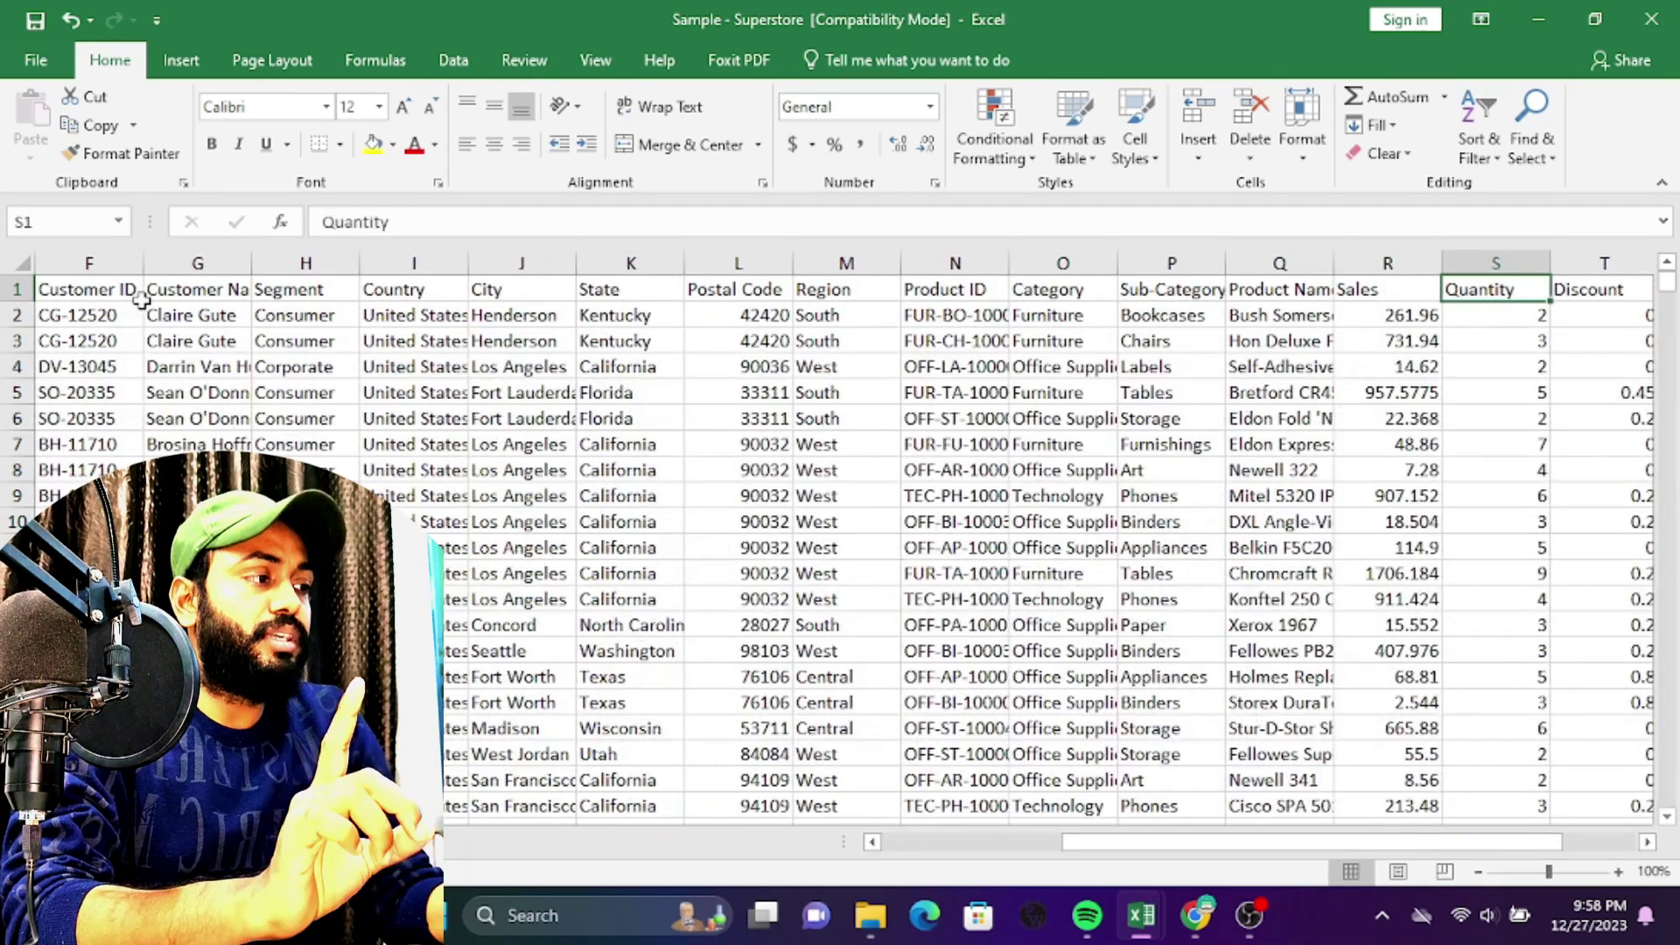
key(Right)
key(Right)
key(Right)
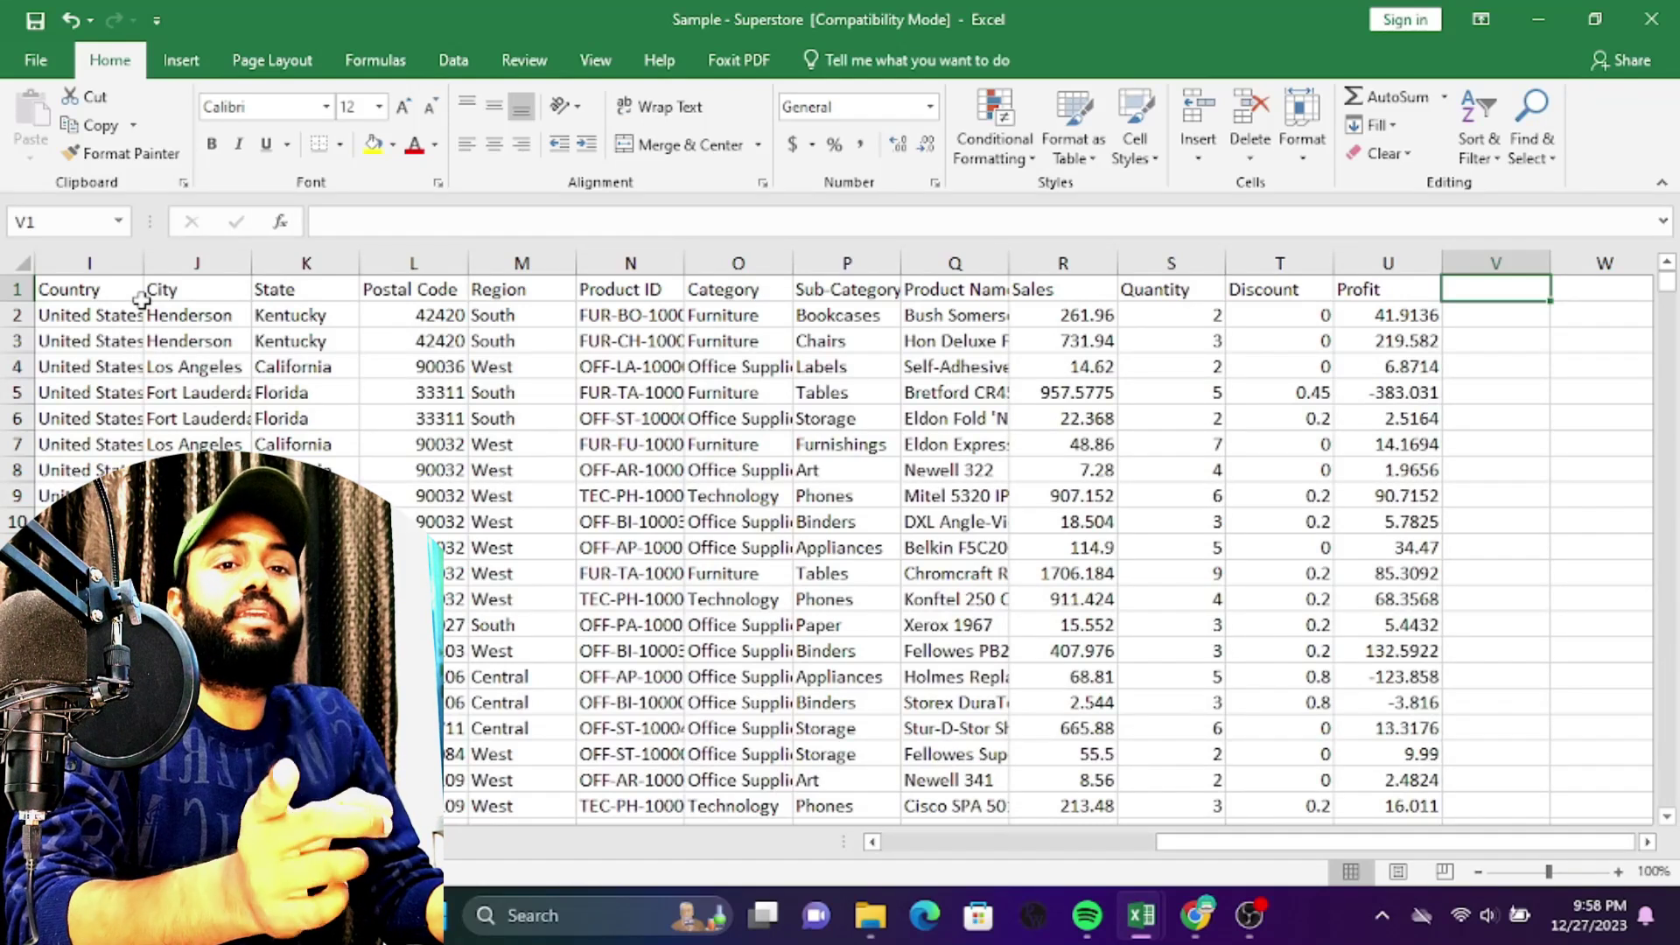
key(Right)
key(Down)
key(Down)
key(Down)
key(Down)
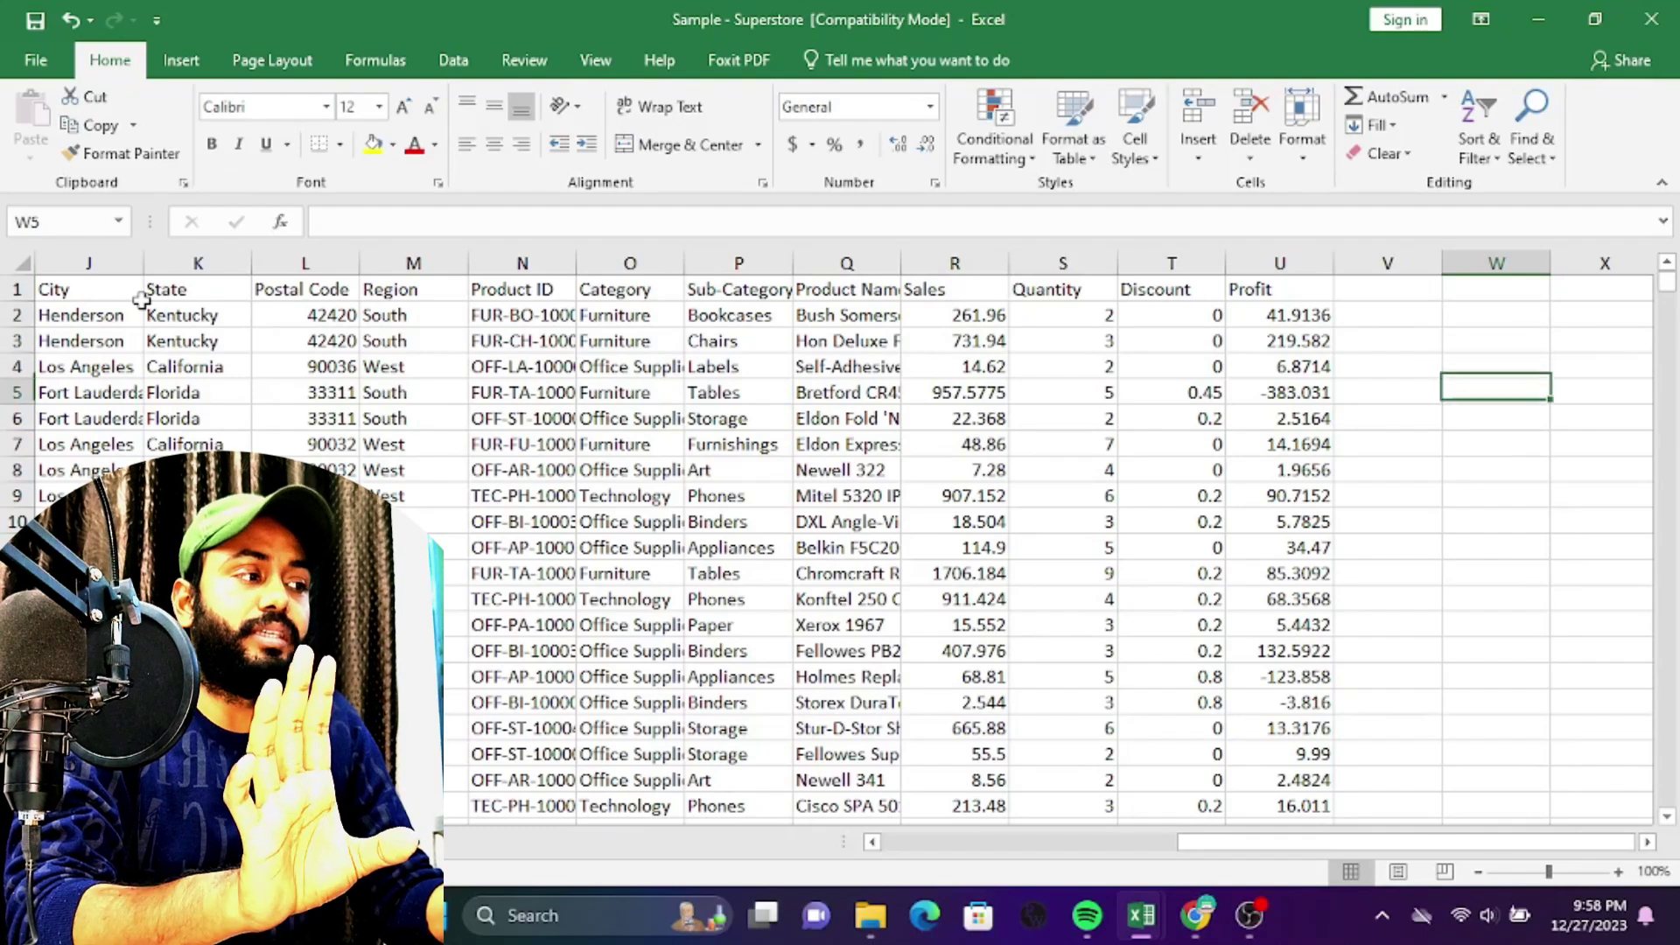
key(Down)
key(Down)
key(Down)
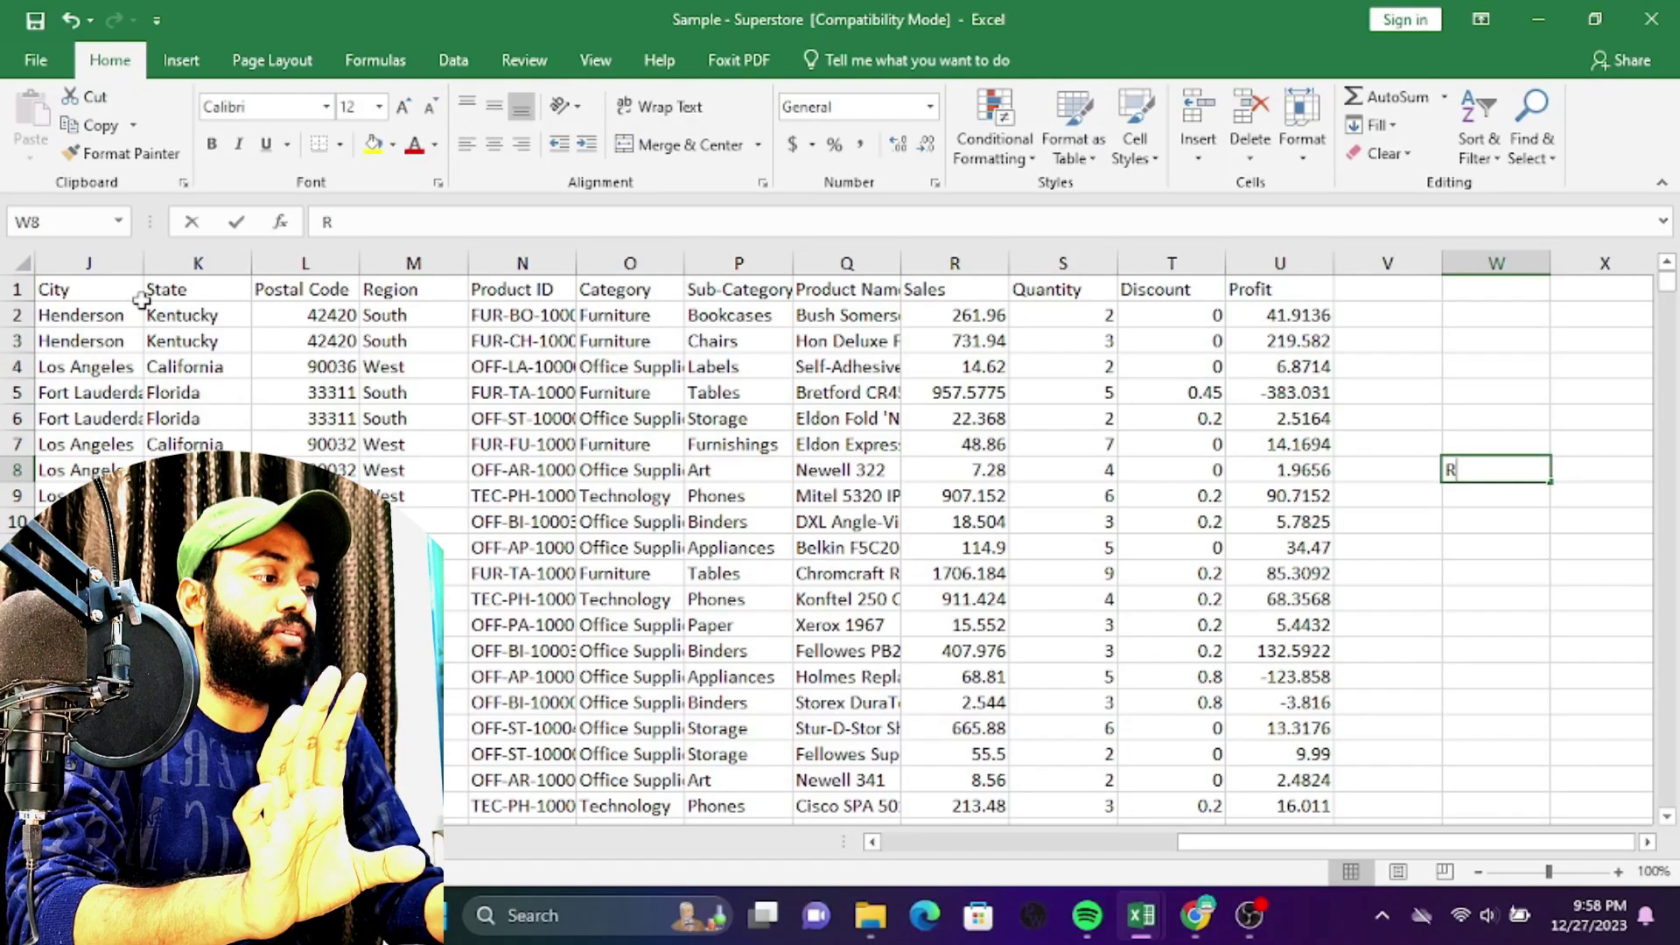
text(ow ID)
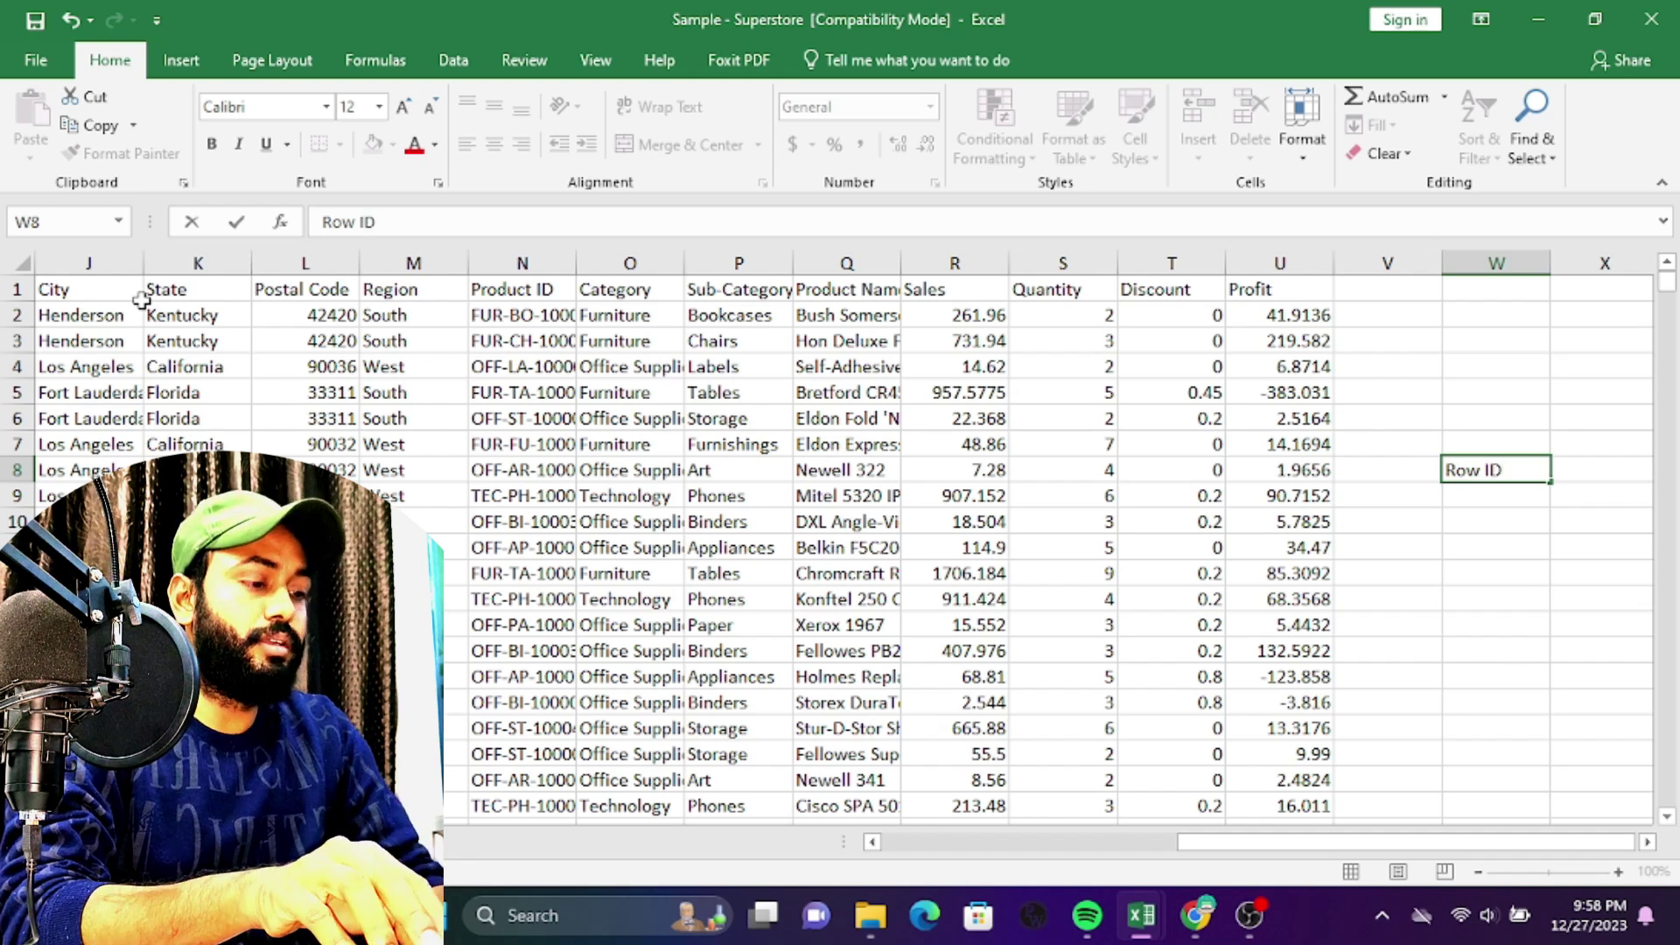
key(Return)
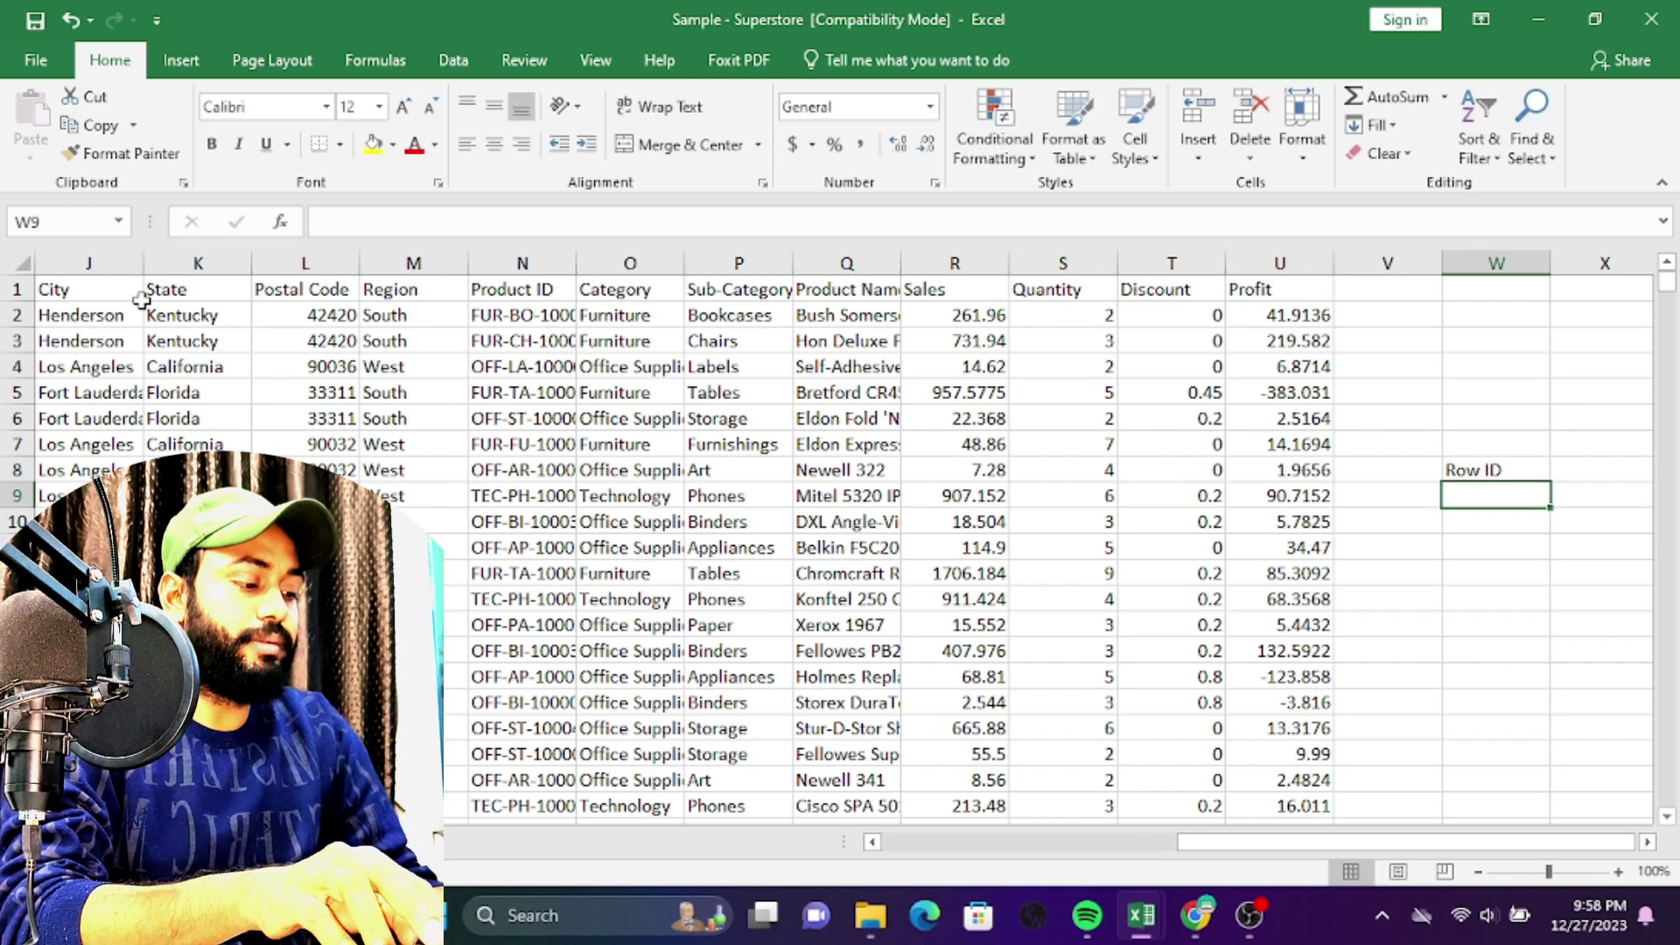
text(Name)
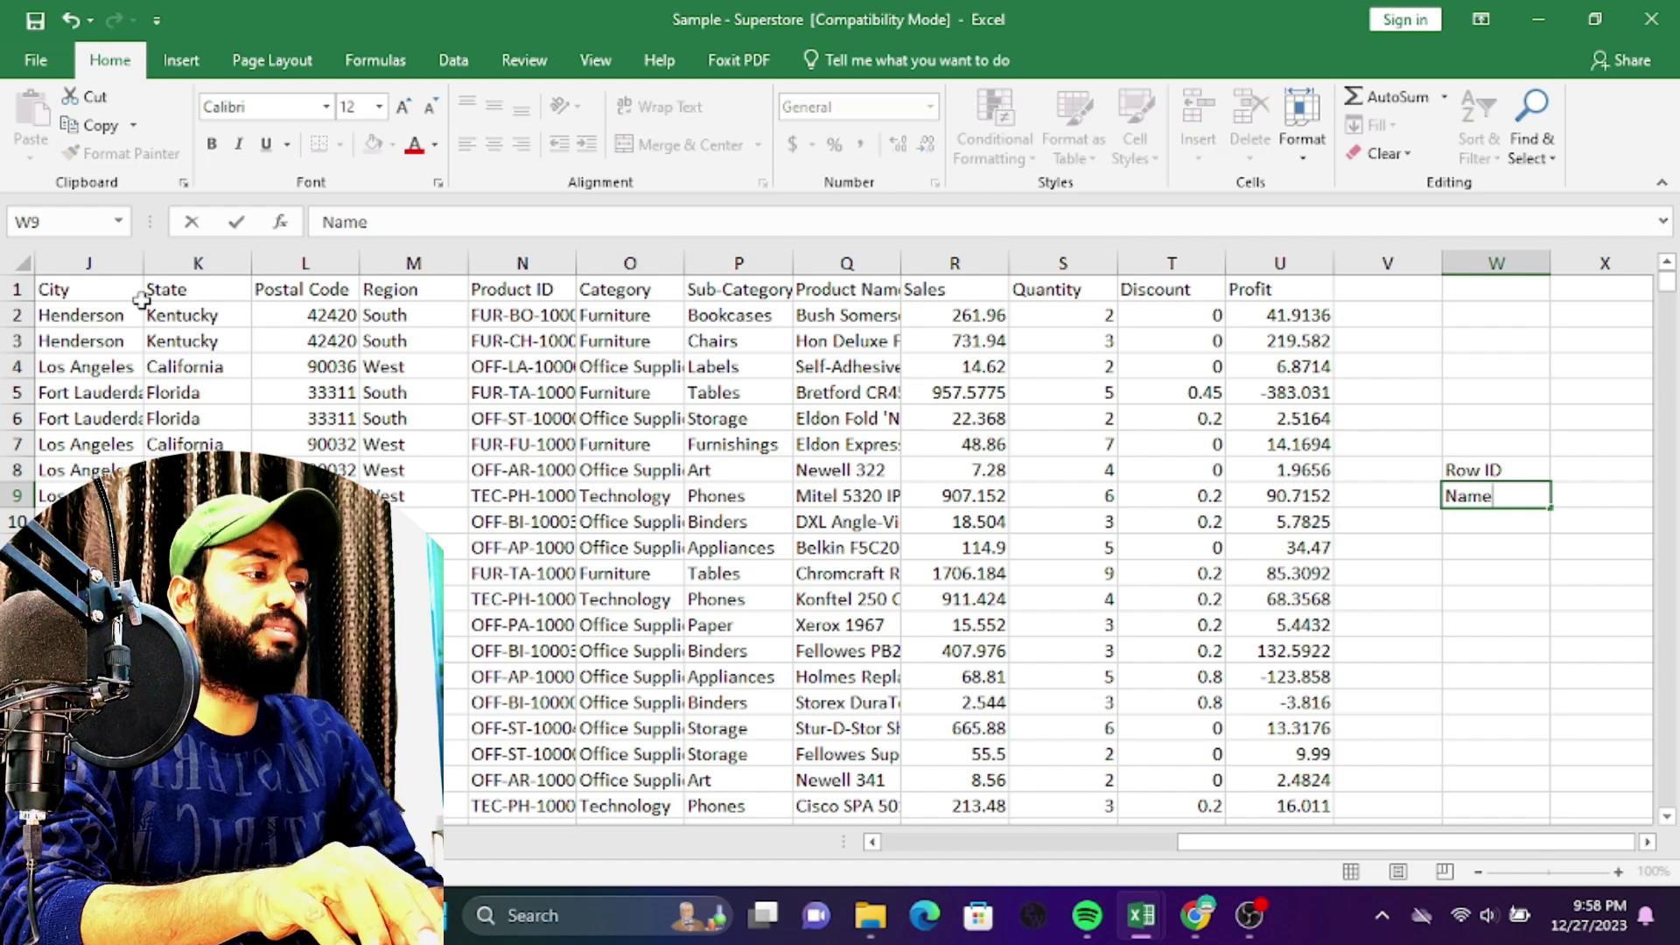
key(Return)
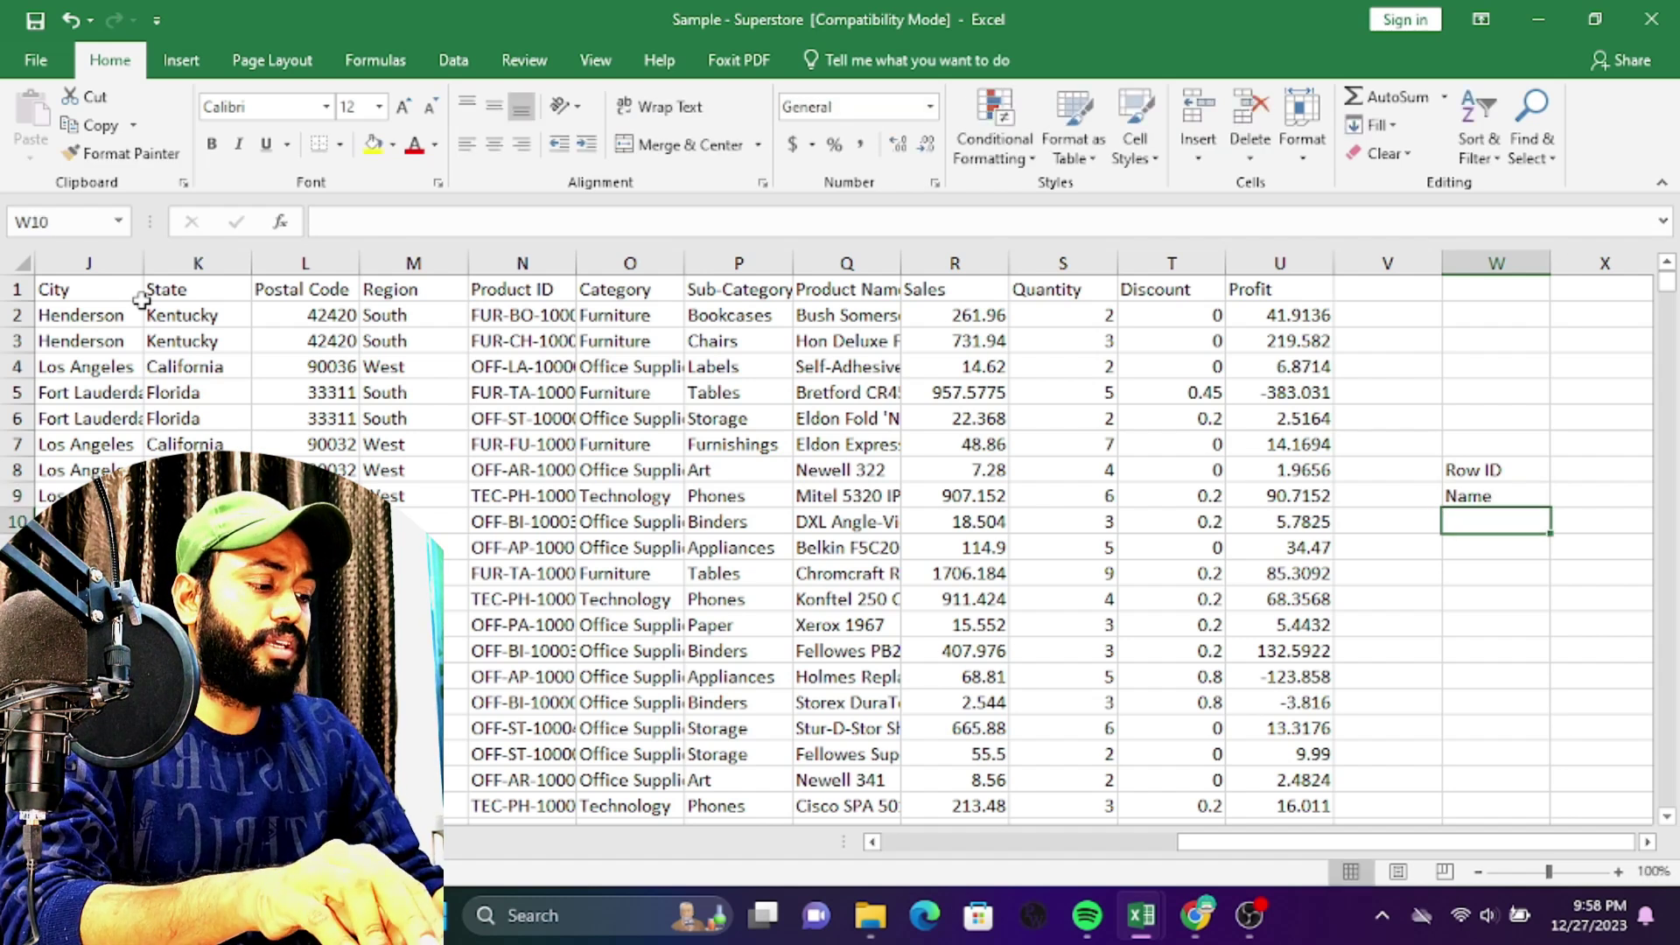
text(State)
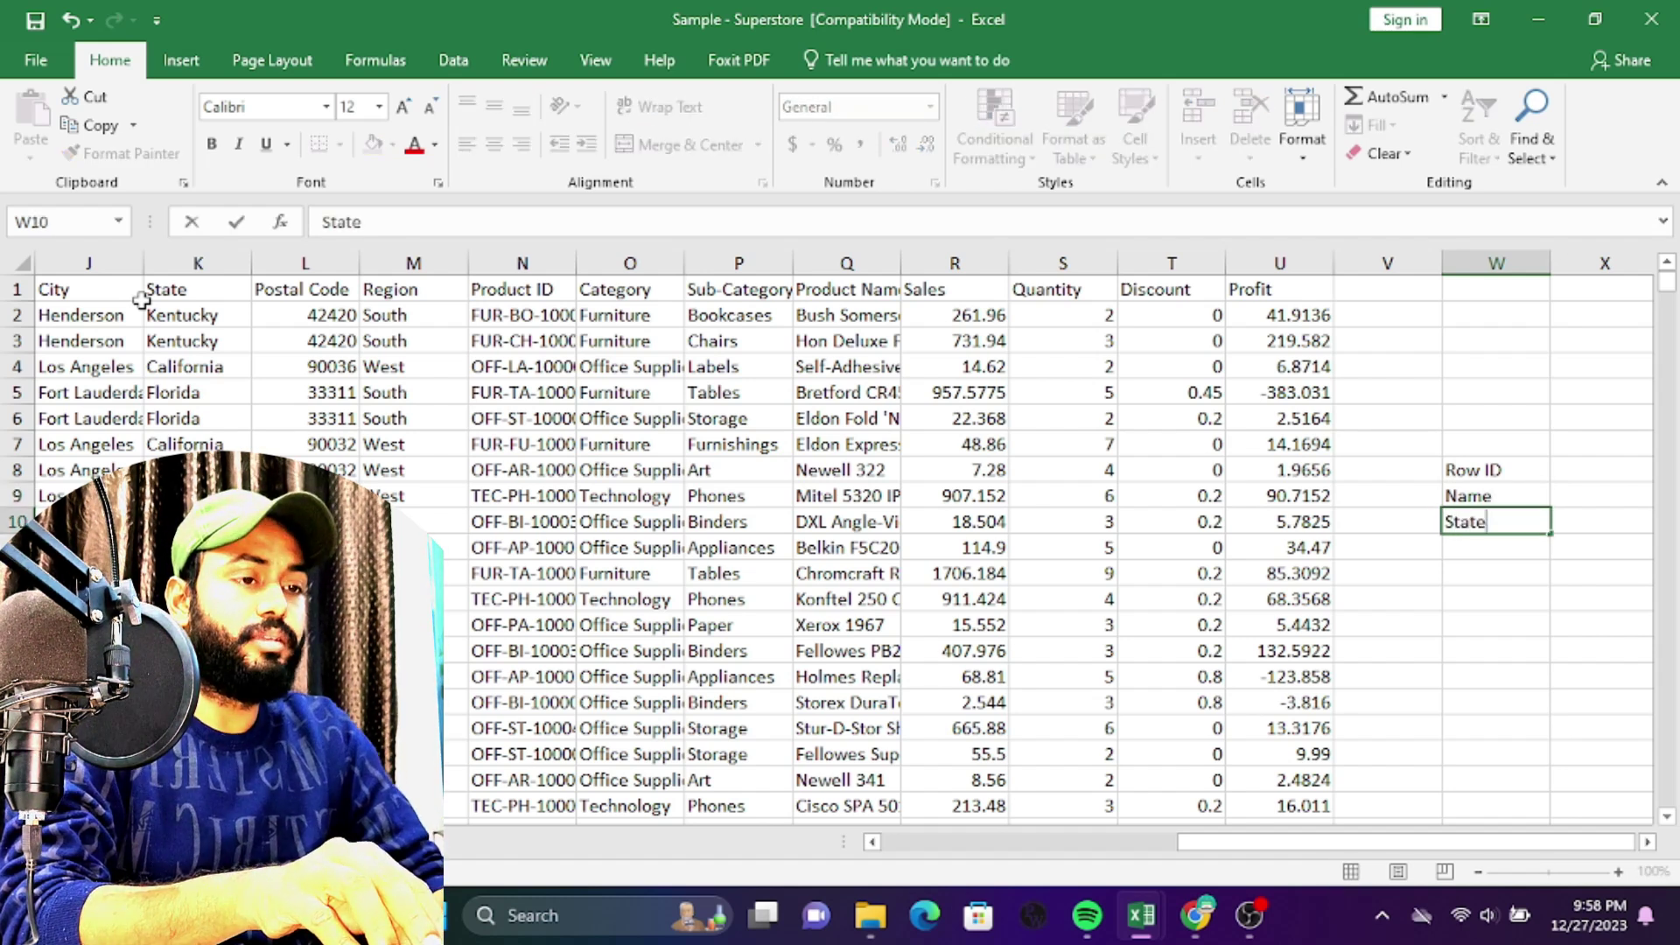
key(Return)
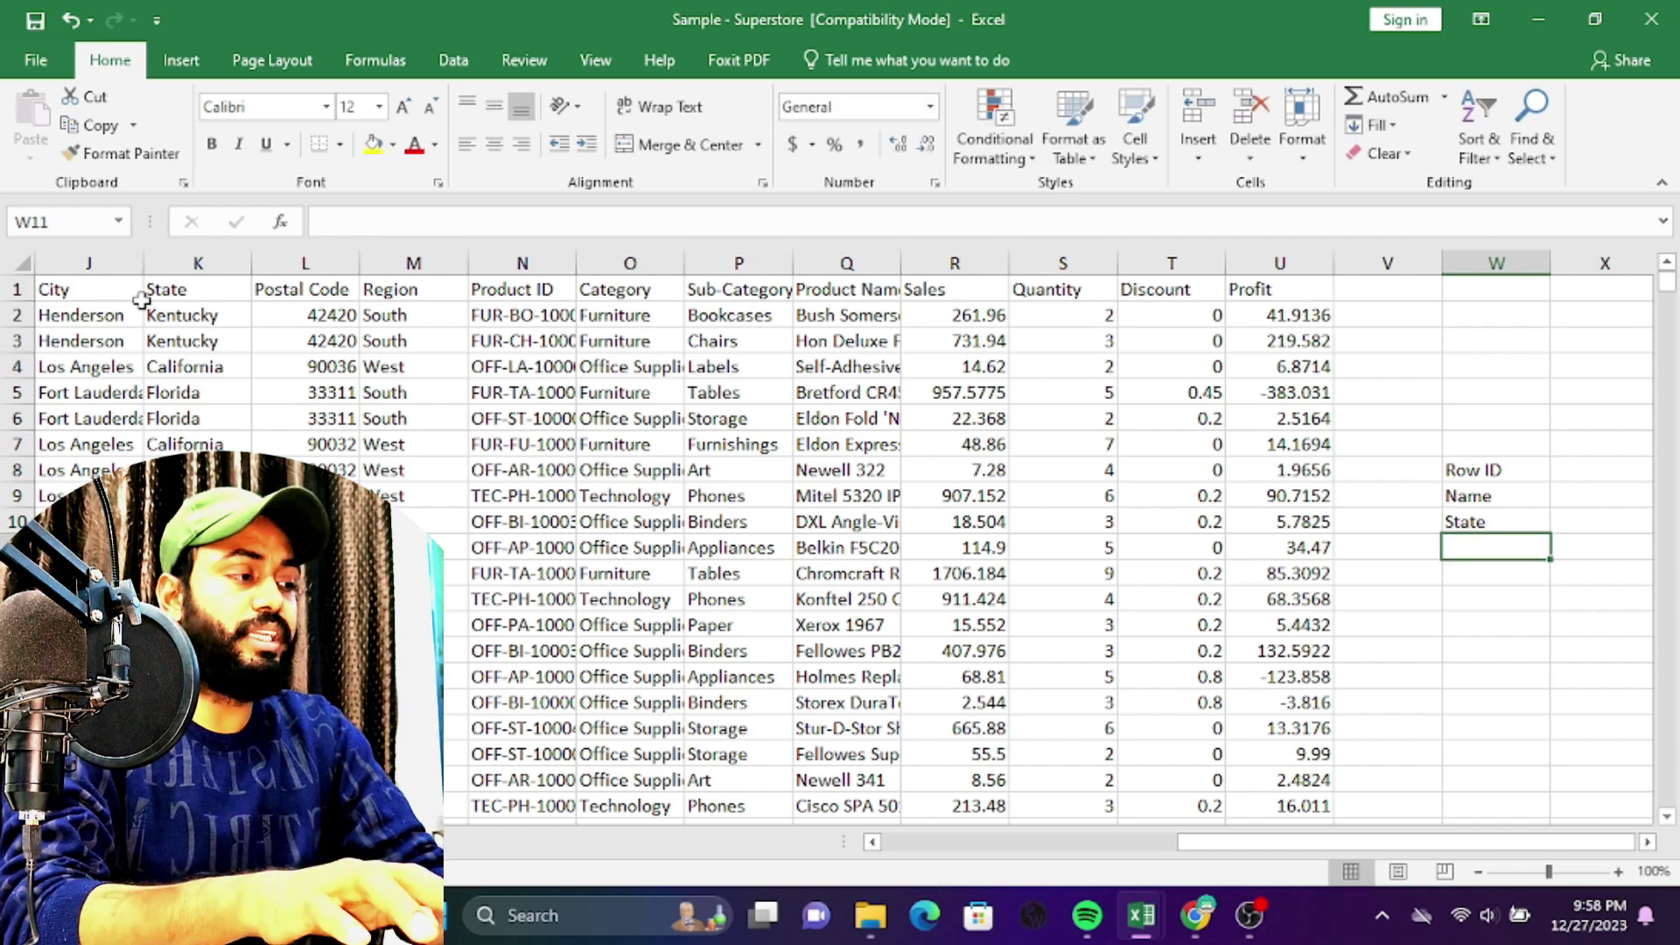
text(Sales)
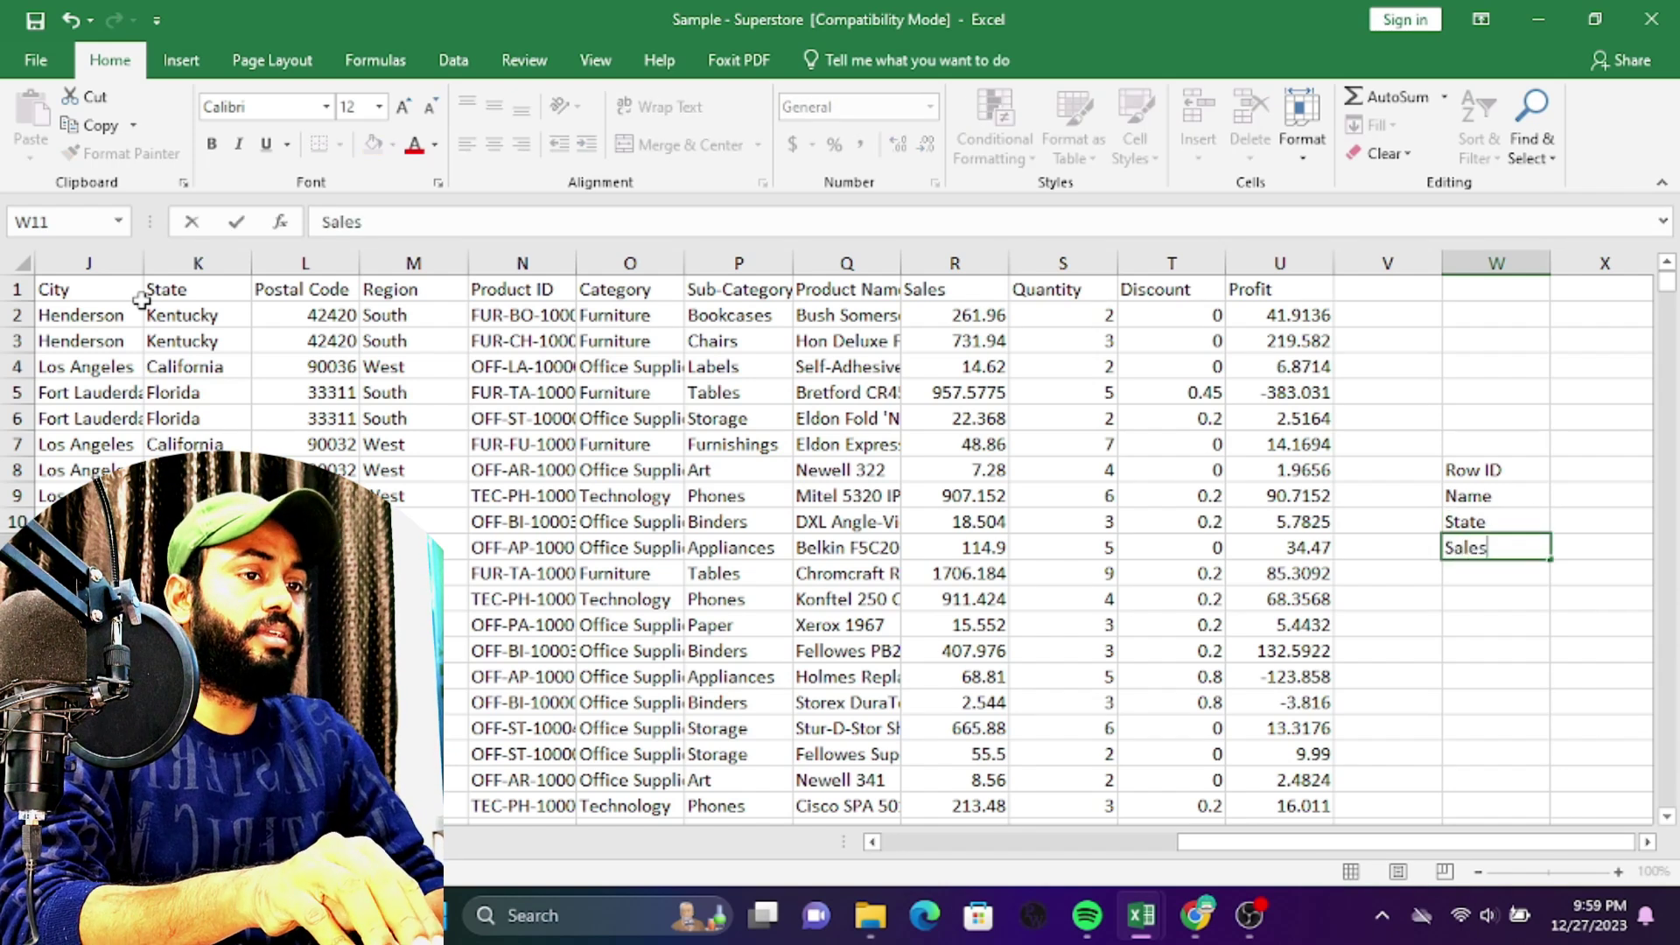
key(Return)
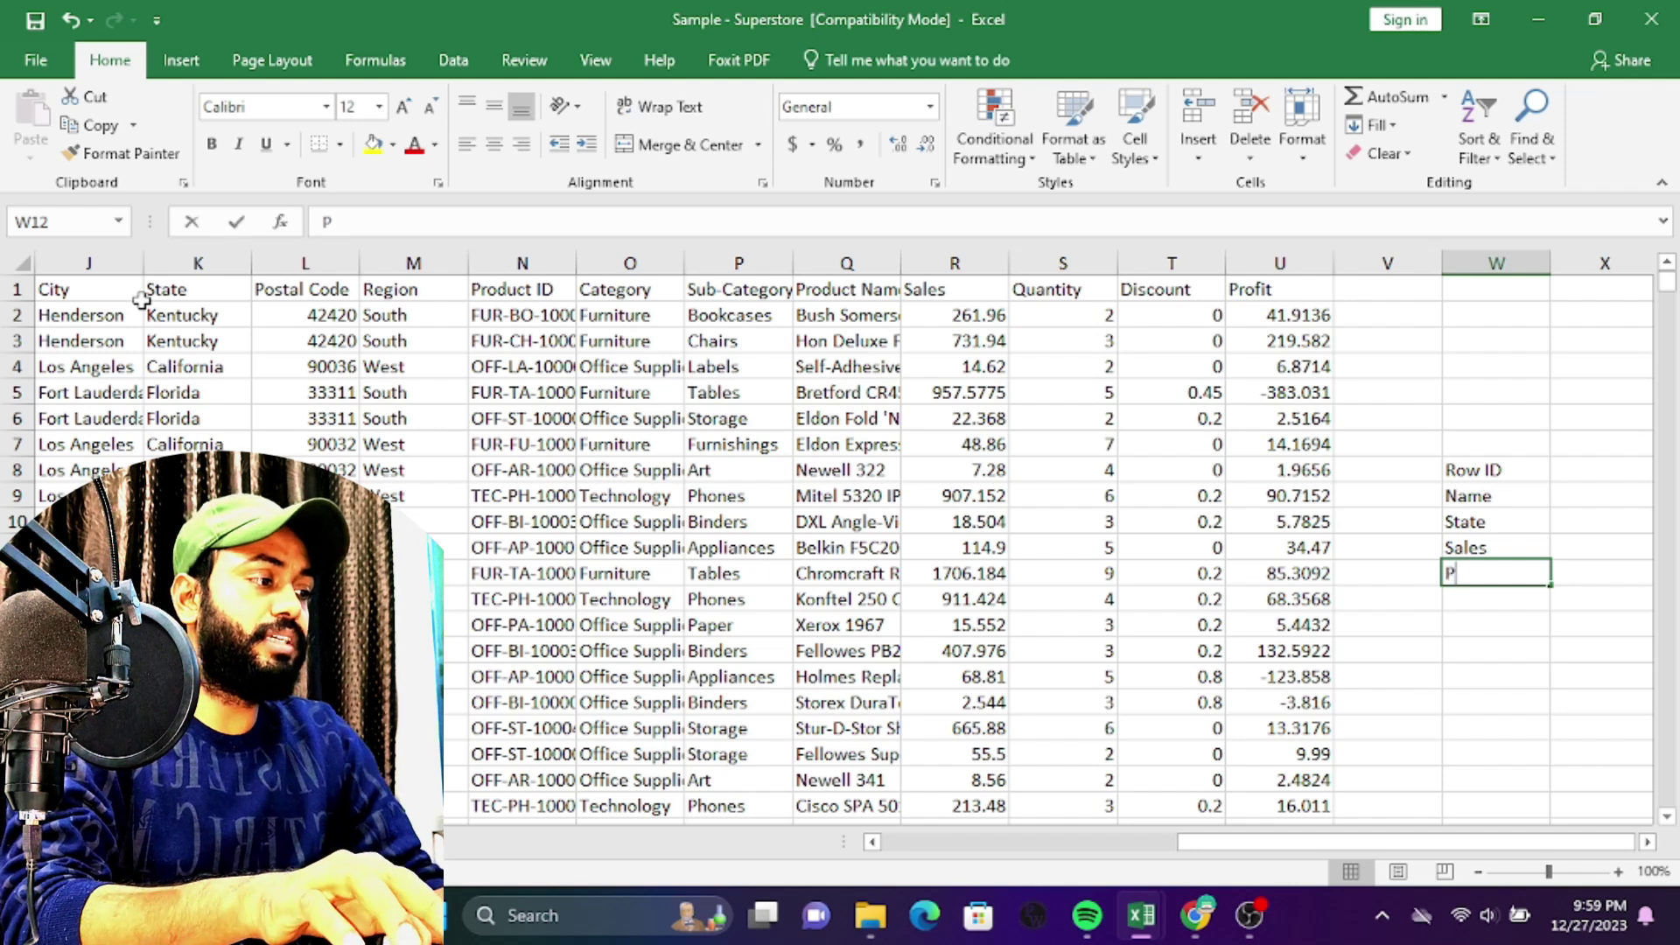
text(rofit)
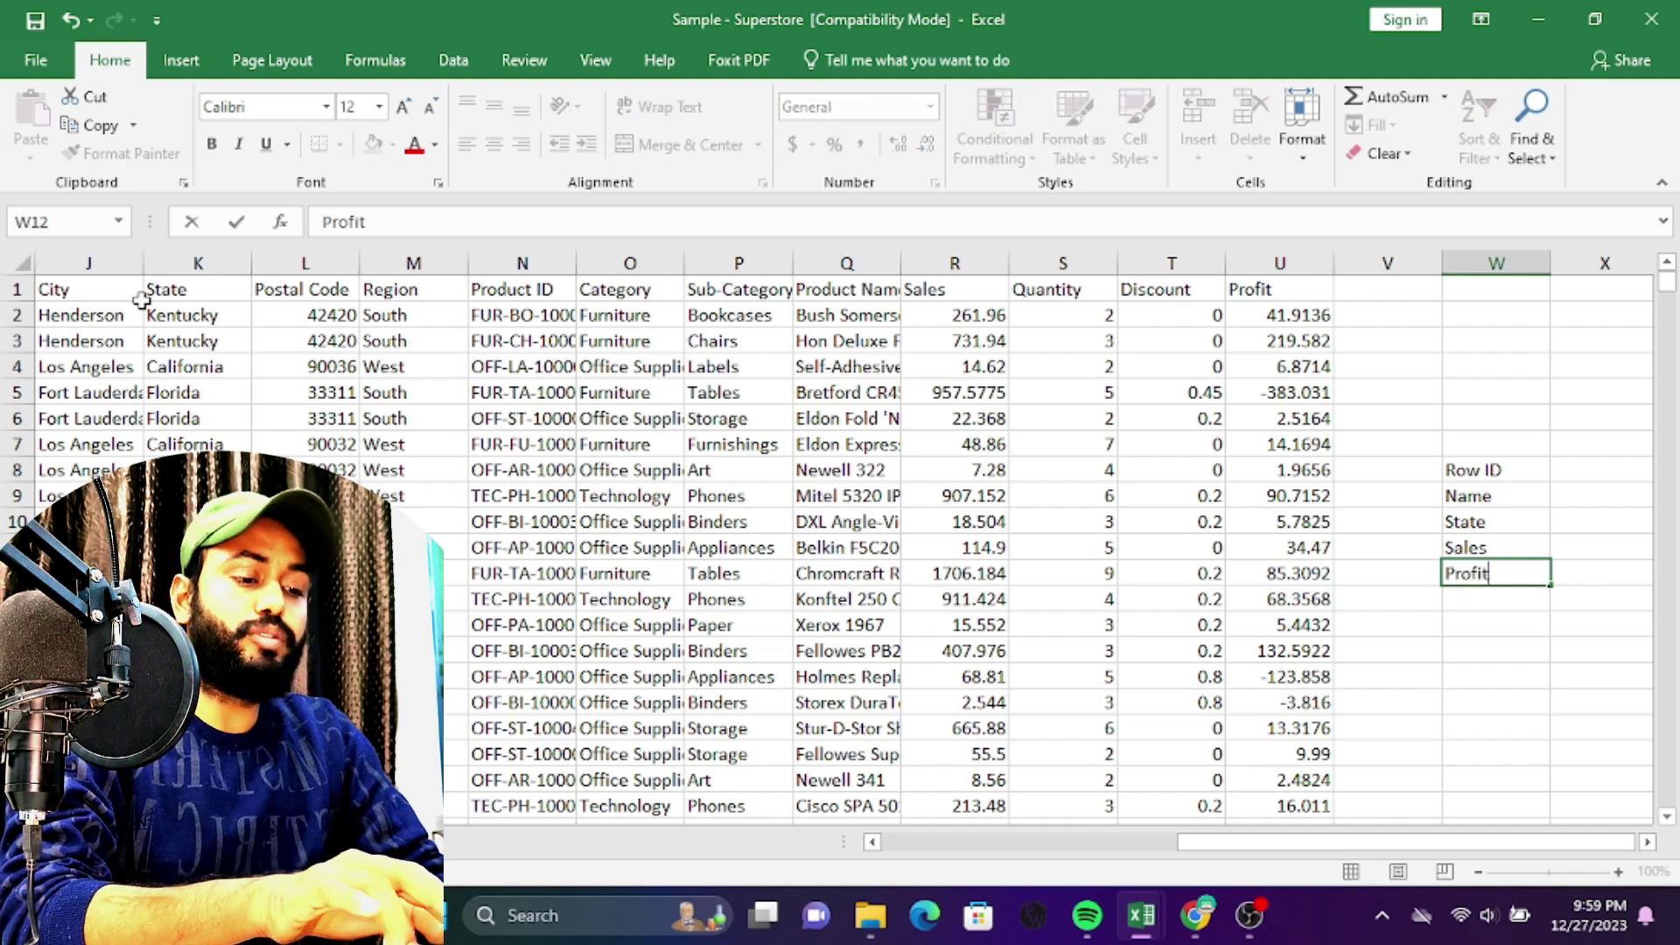
key(Tab)
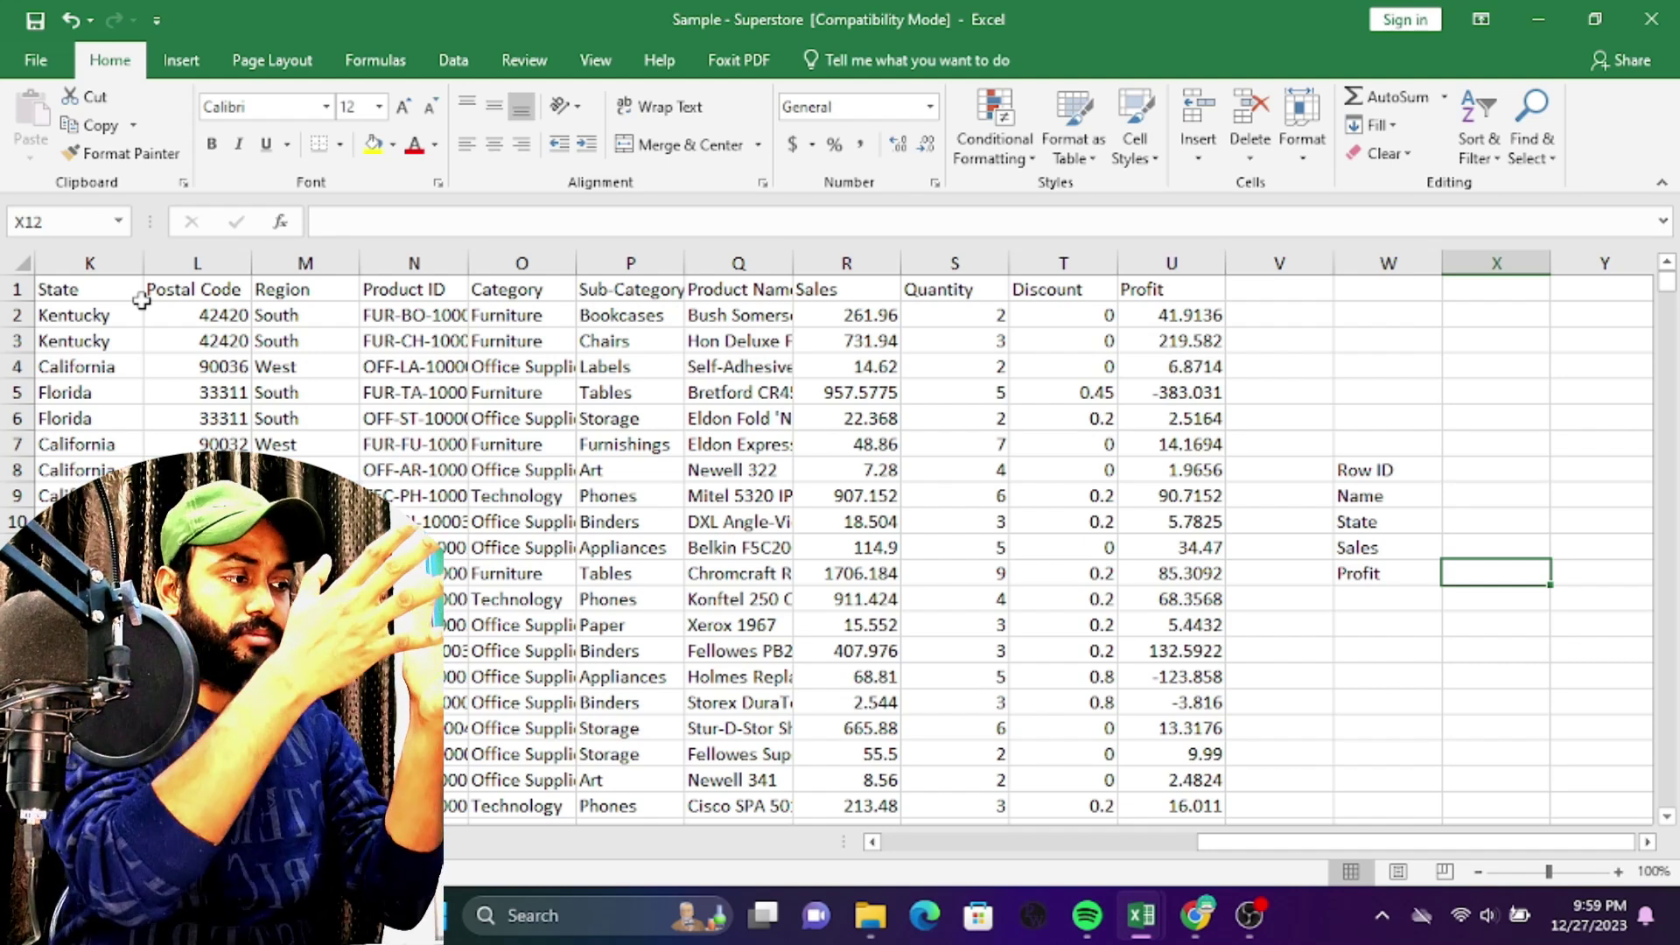
Enter 10 as the Row ID in X8 and begin a LOOKUP formula in X9.
key(Up)
key(Up)
key(Up)
key(Up)
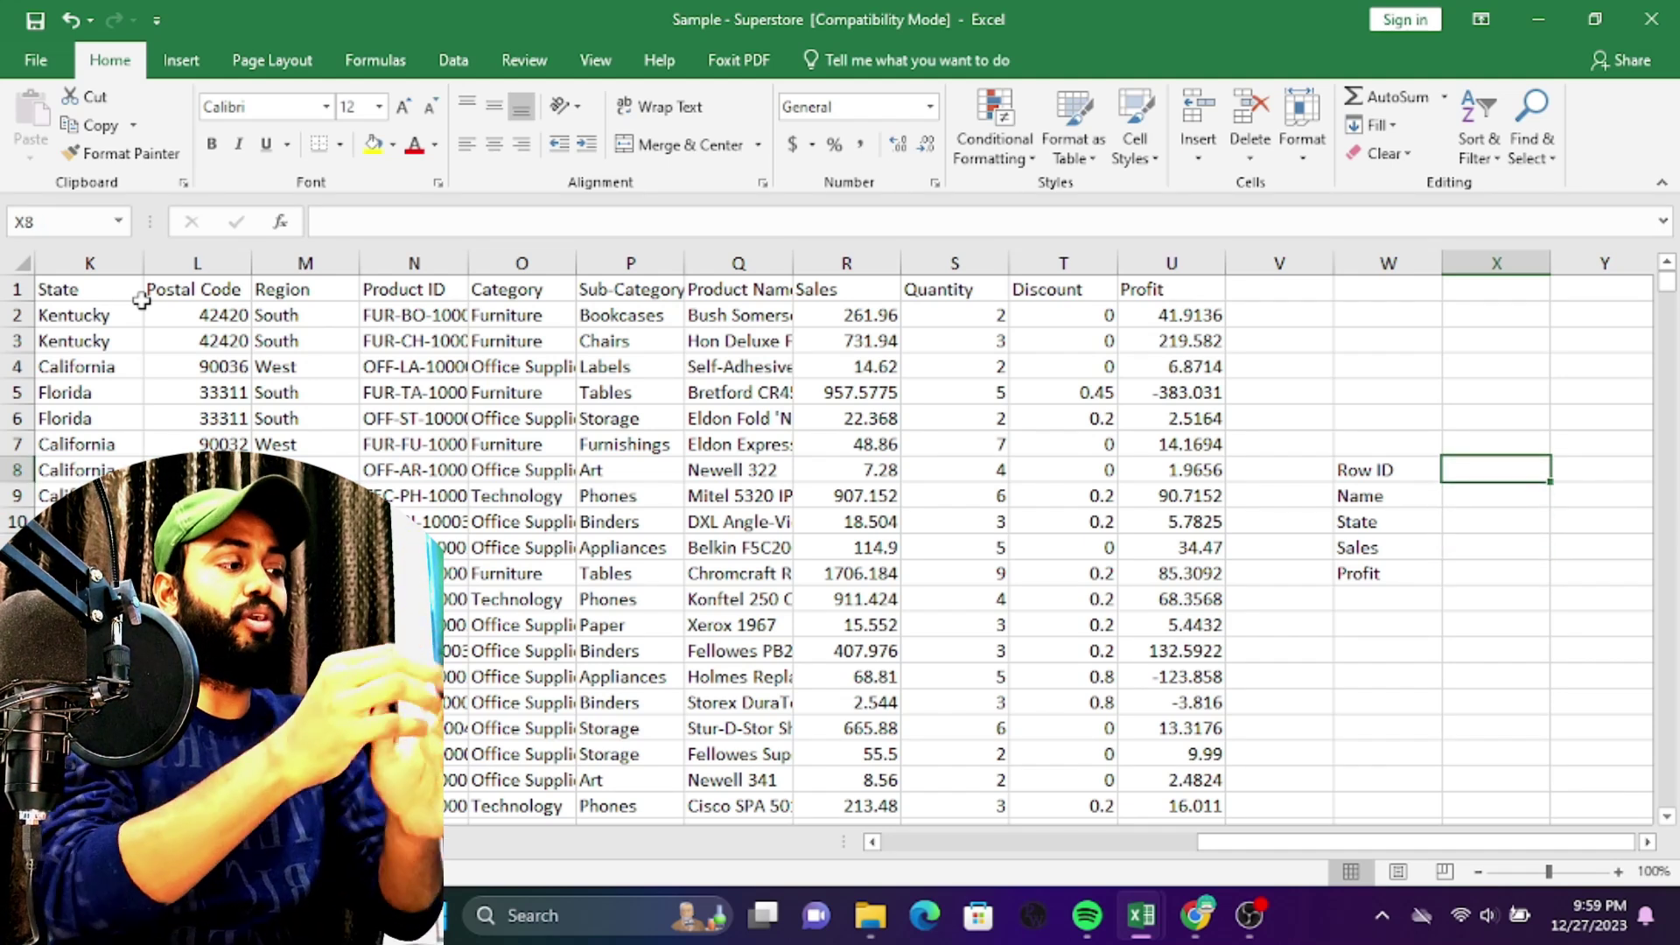
text(10)
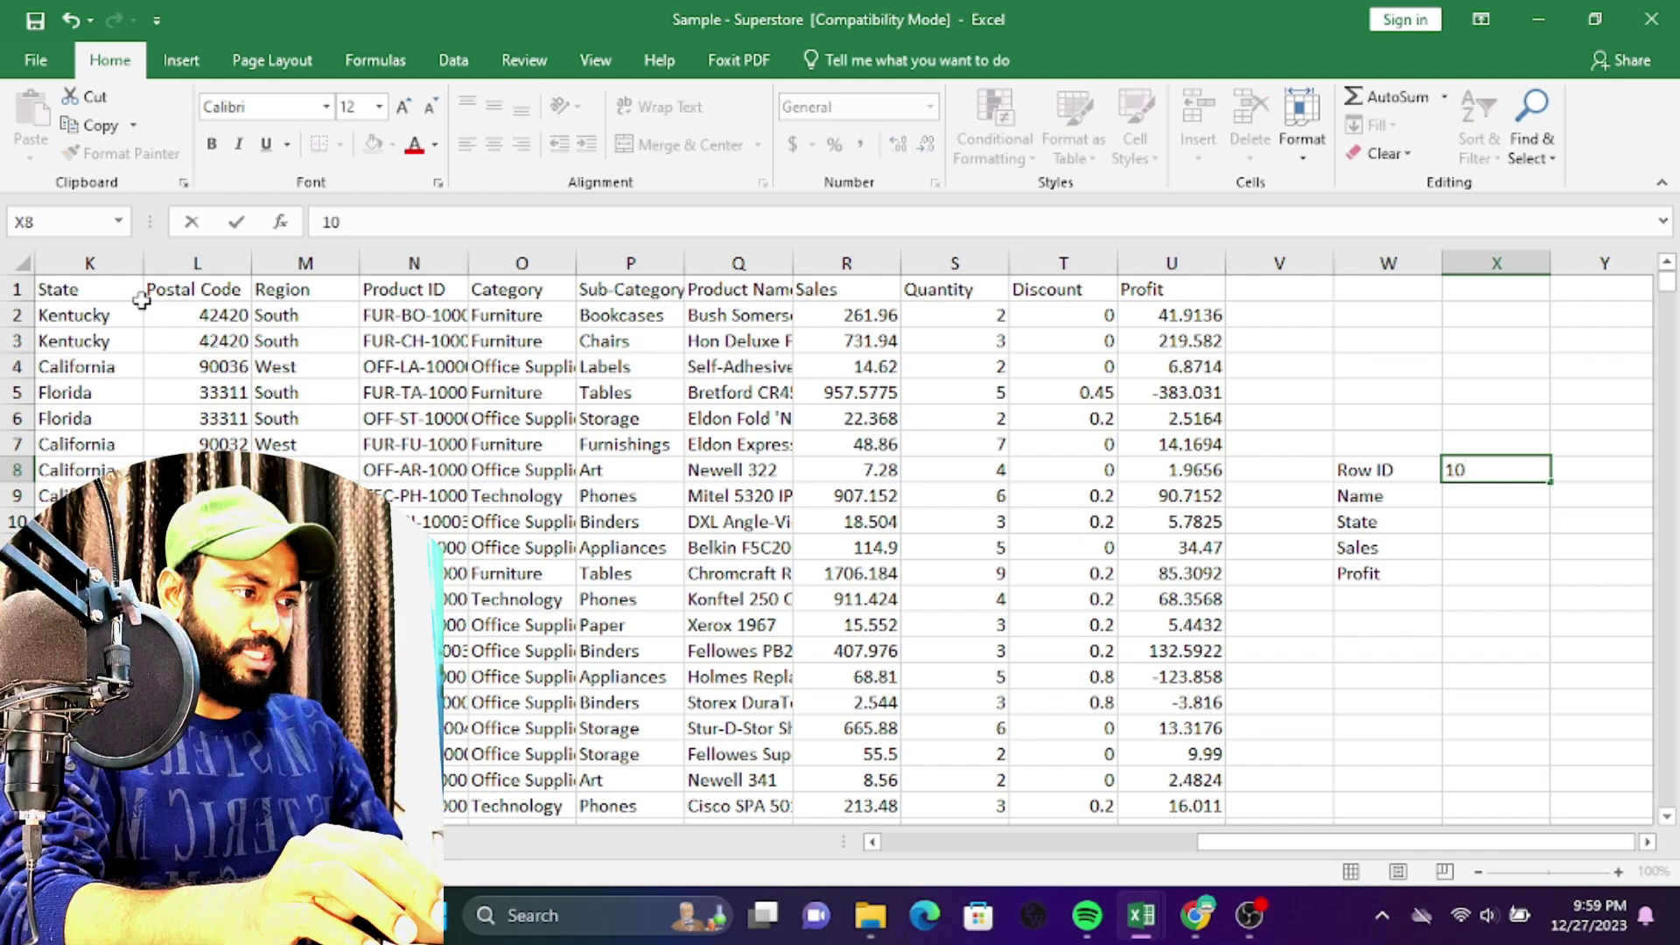
key(Return)
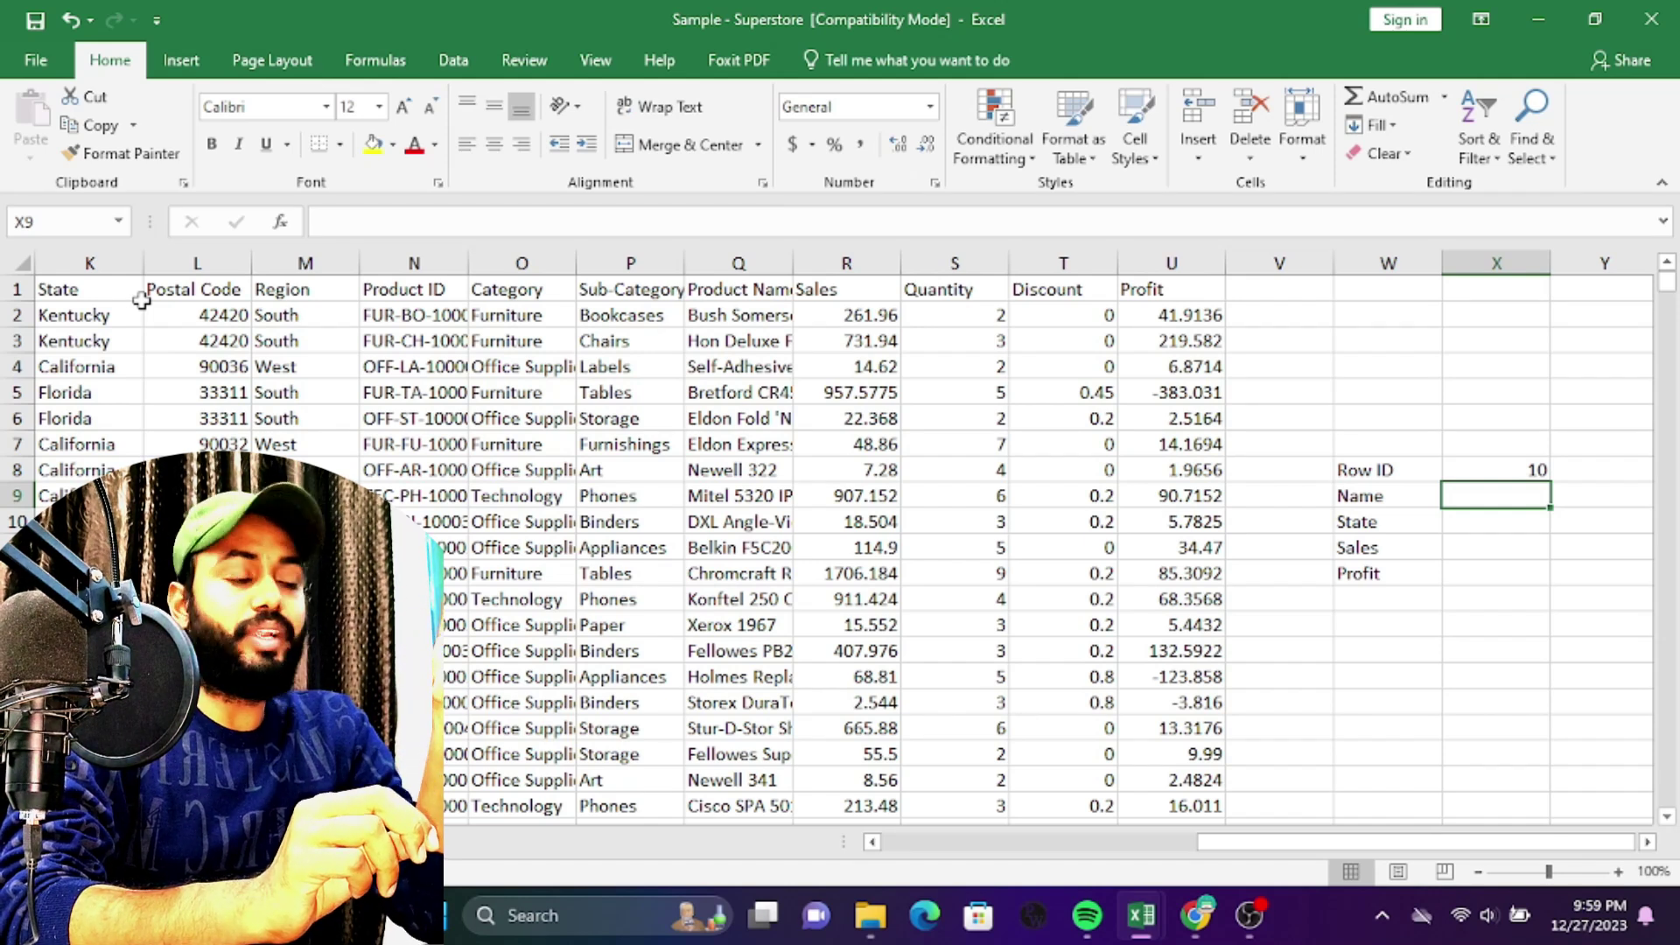
text(=)
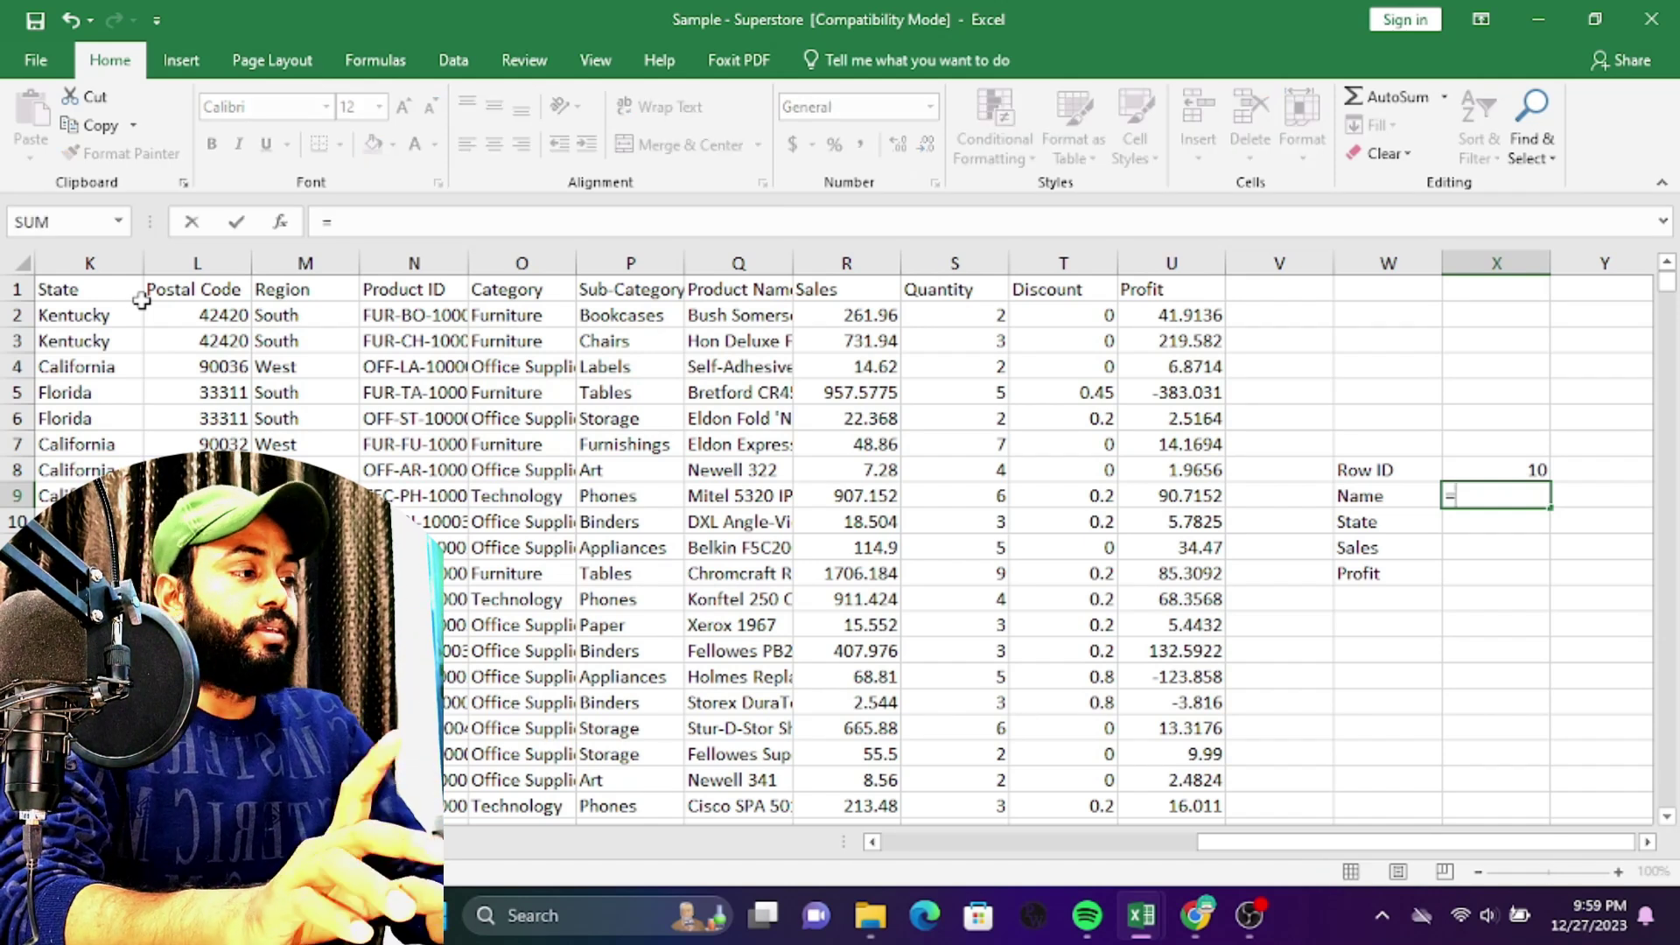
text(lookup)
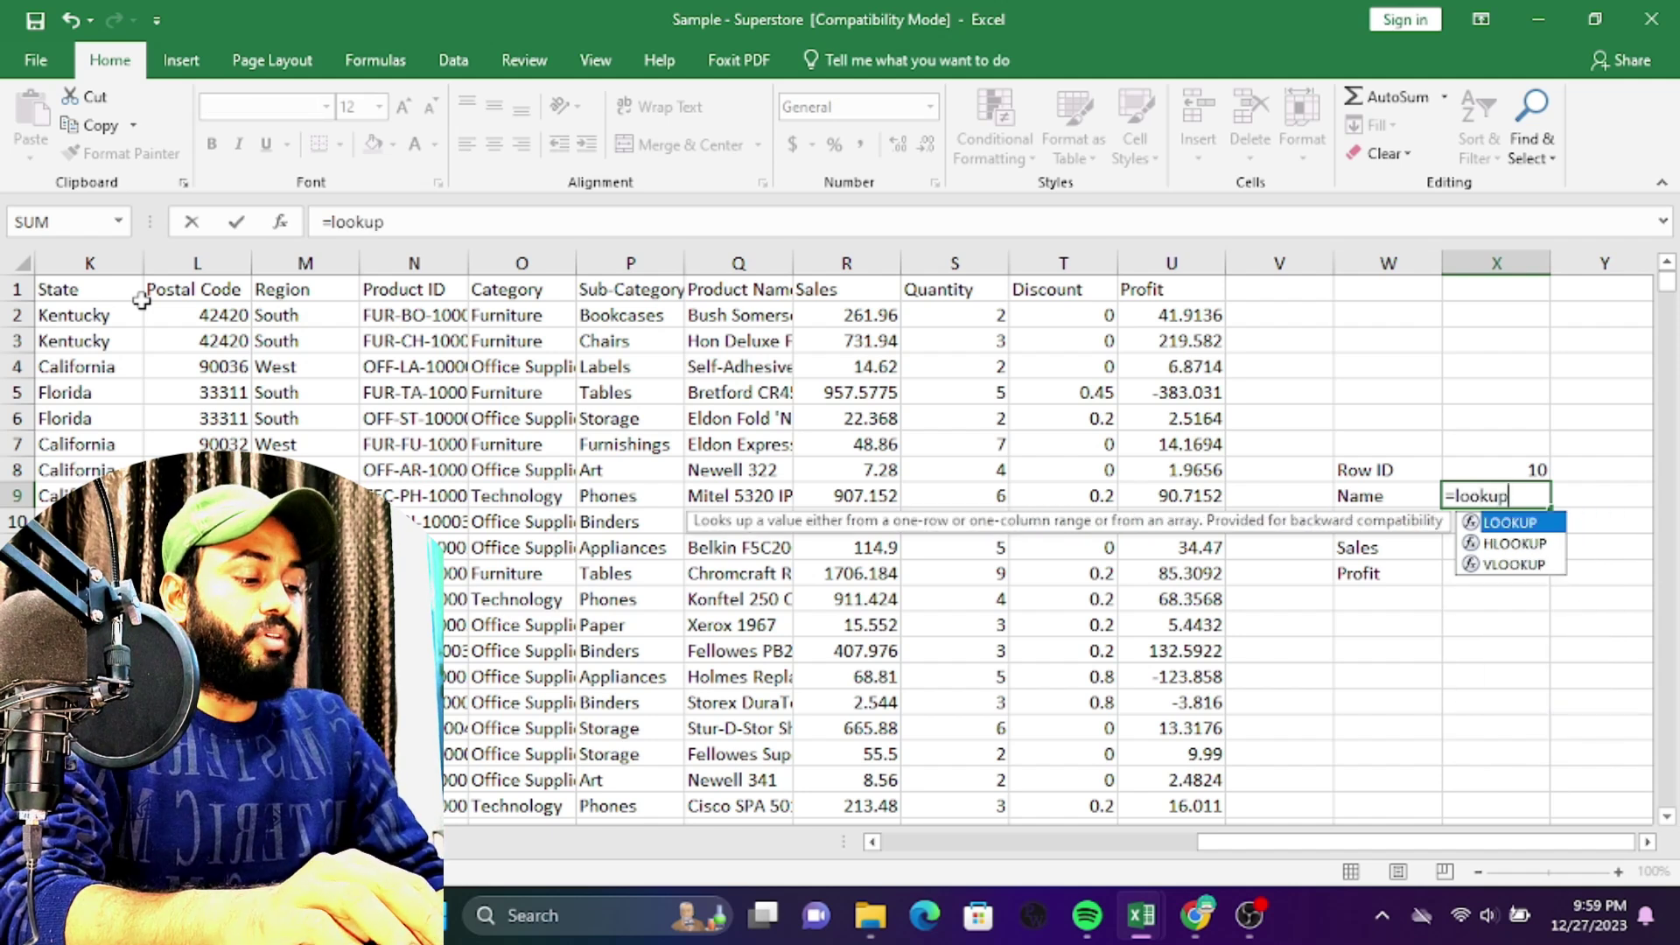
text(()
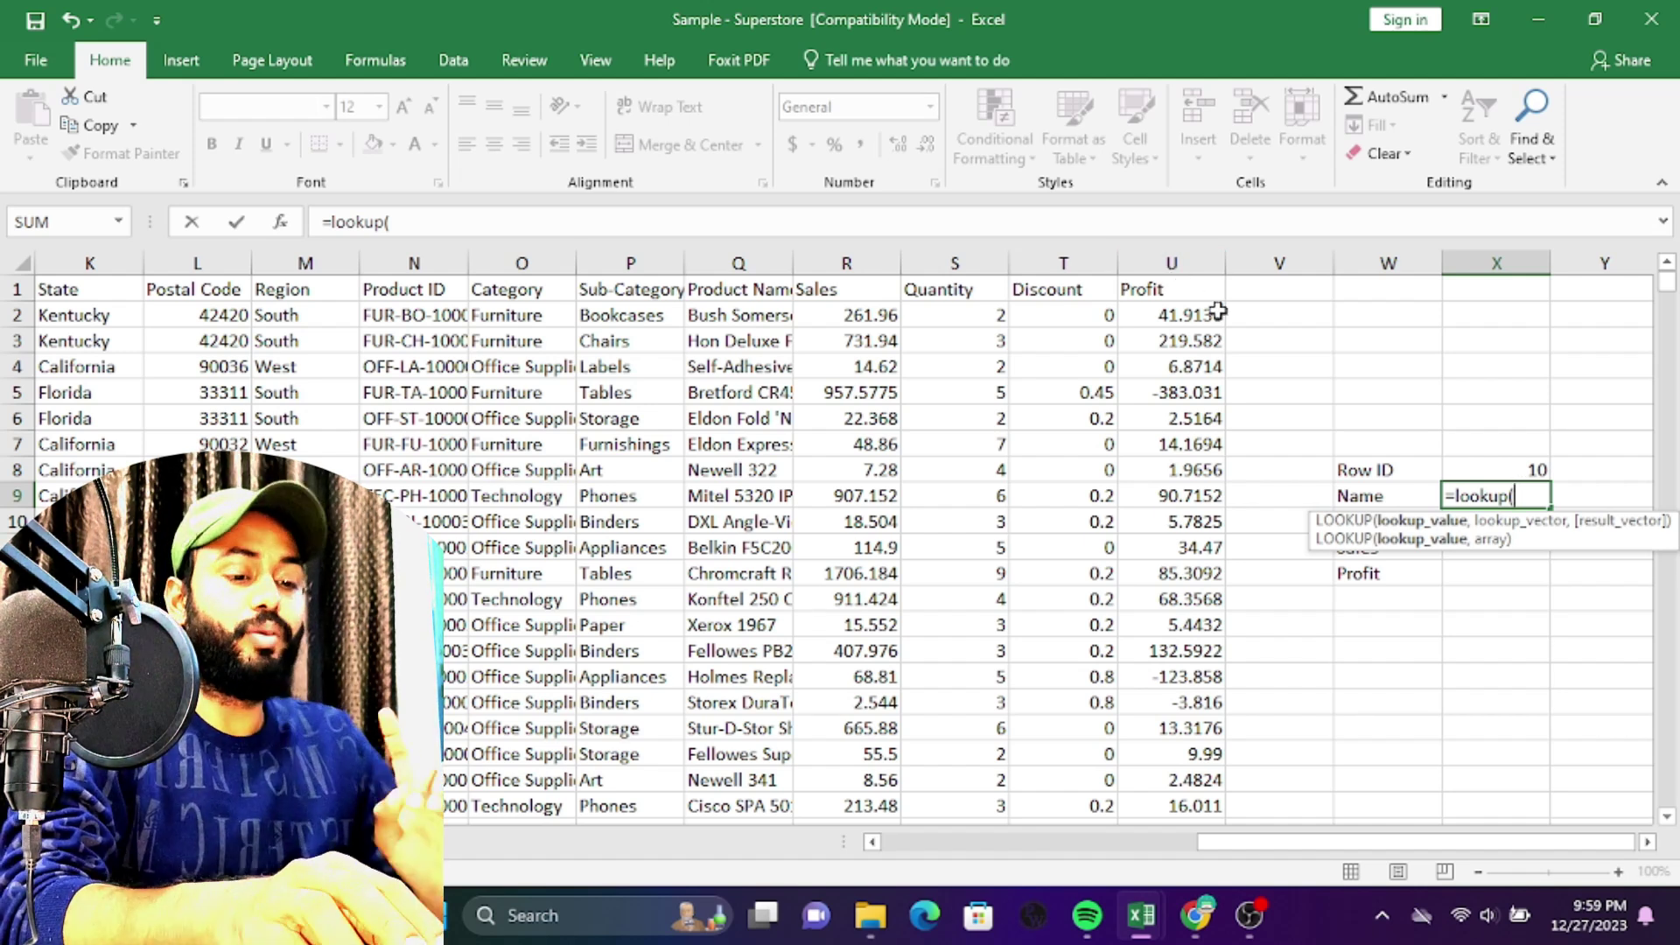
Complete =LOOKUP(X8,A1:U10000,G1:G10000) in X9 to return the customer name for Row ID 10.
text(a1)
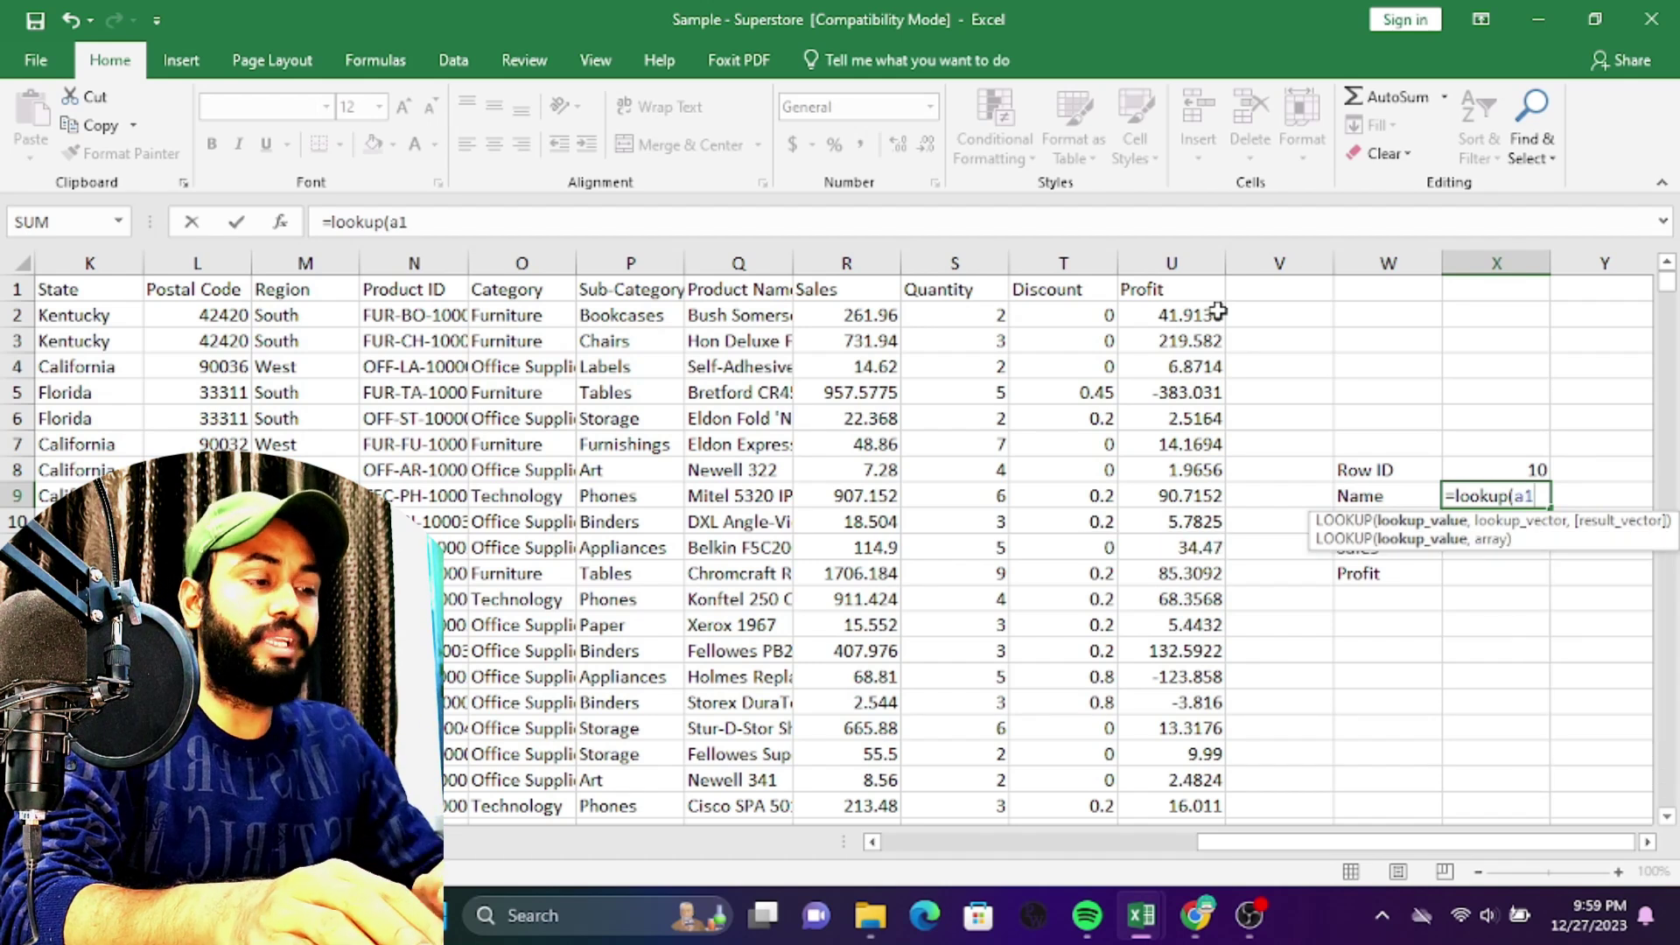
text(:)
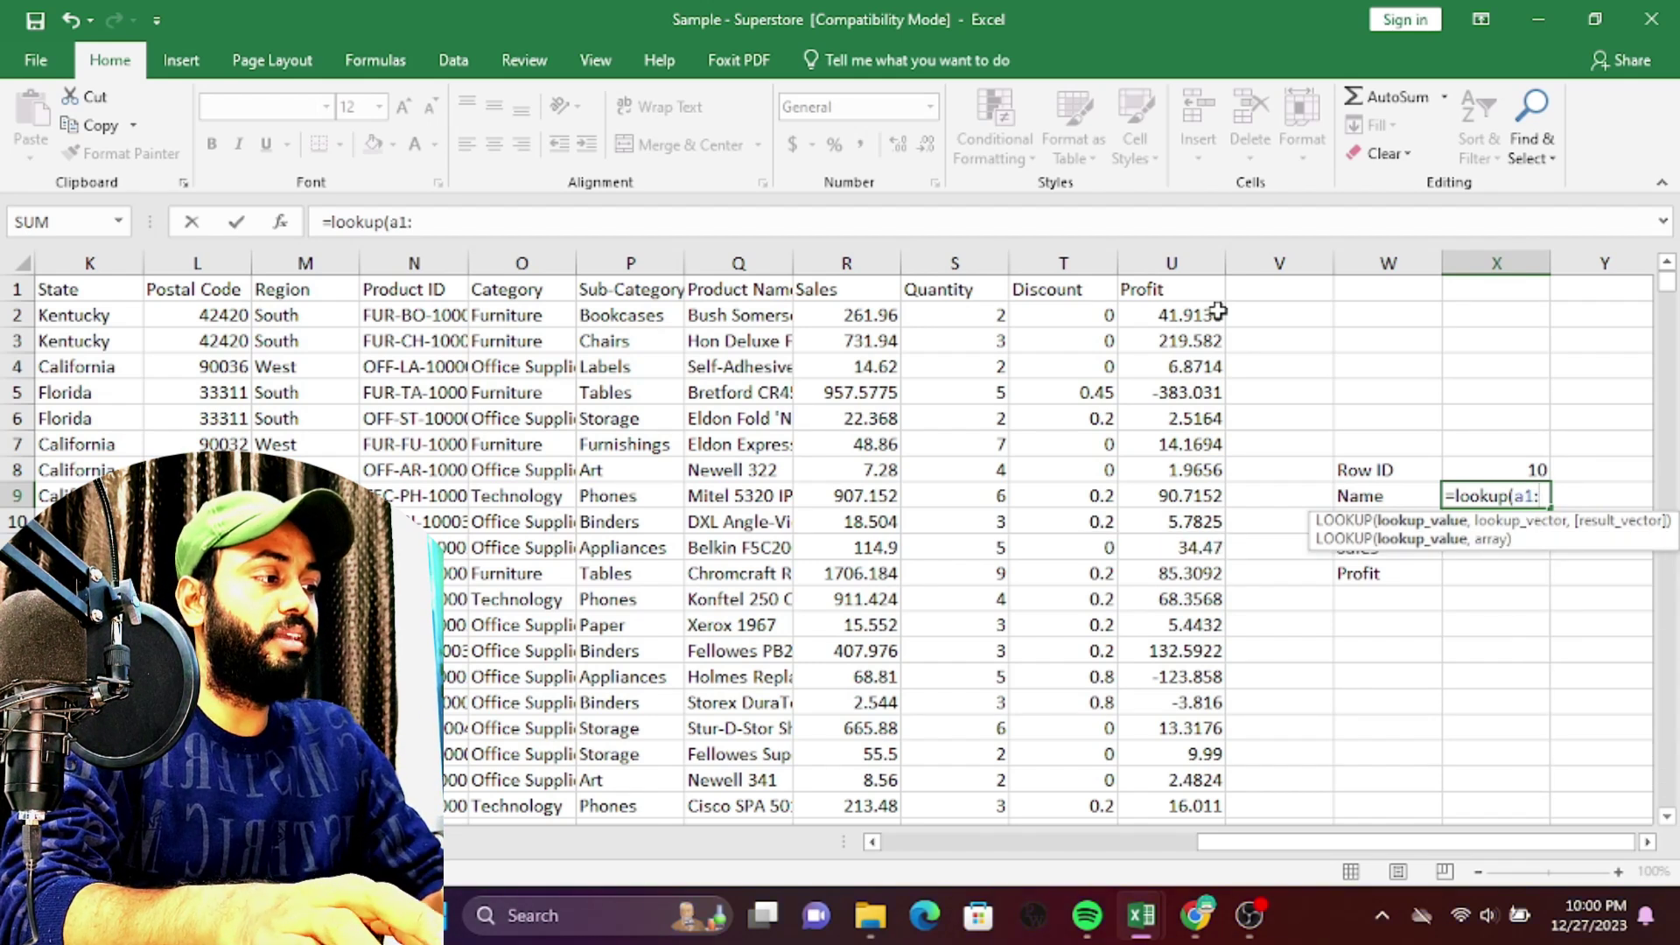
text(u10)
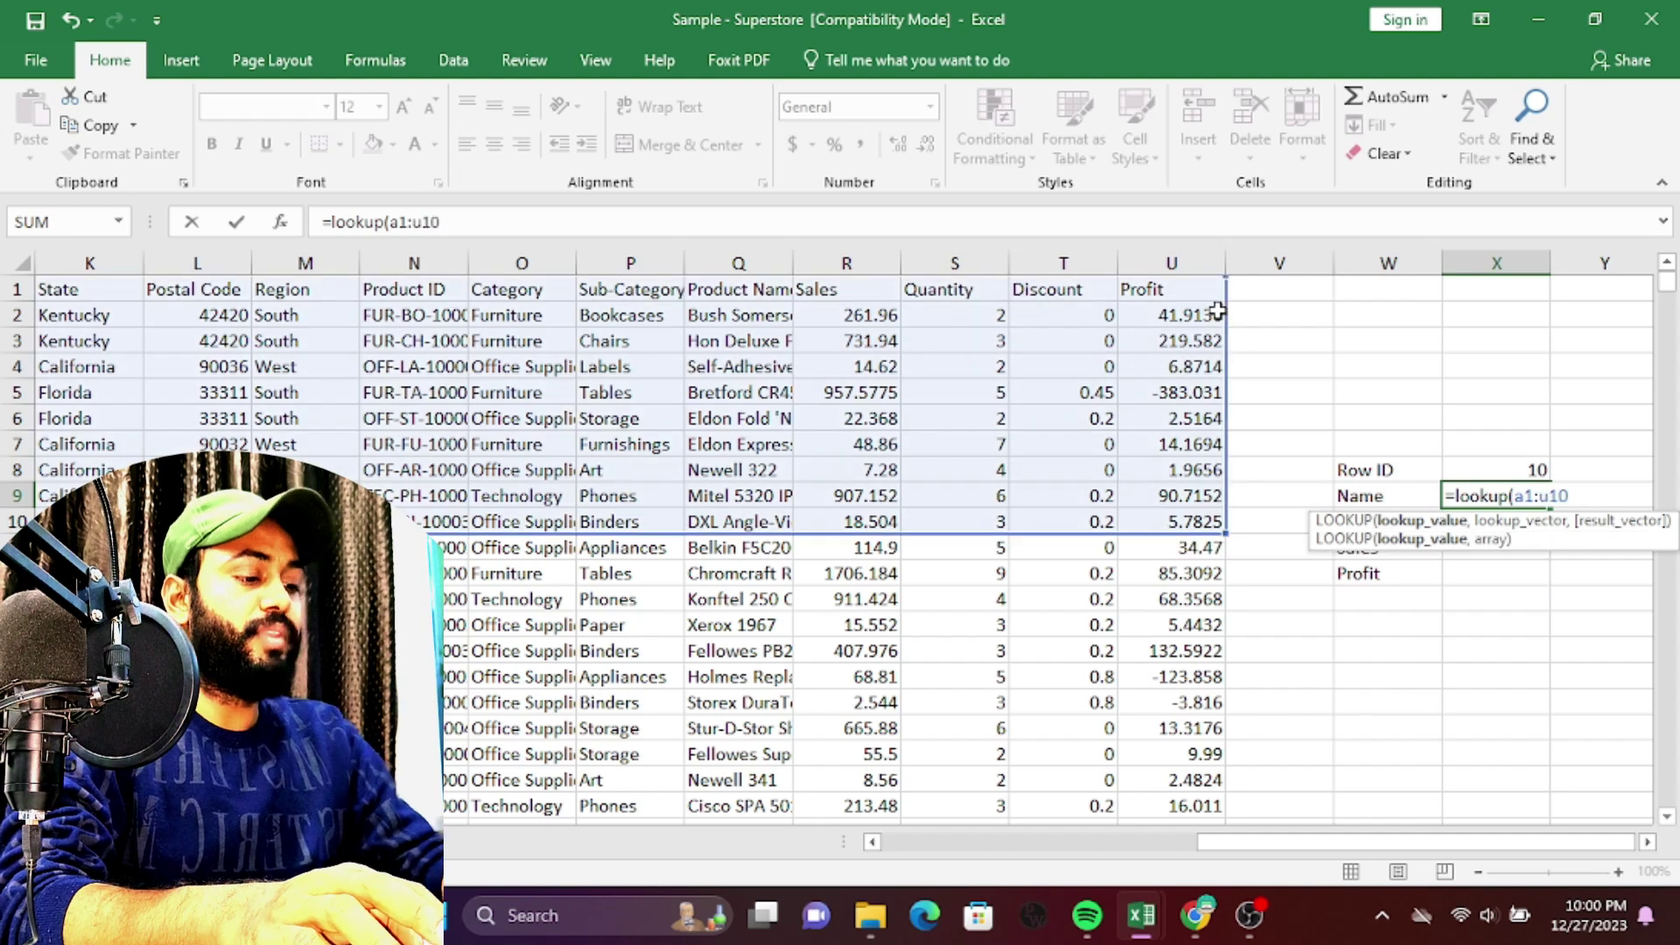
text(000)
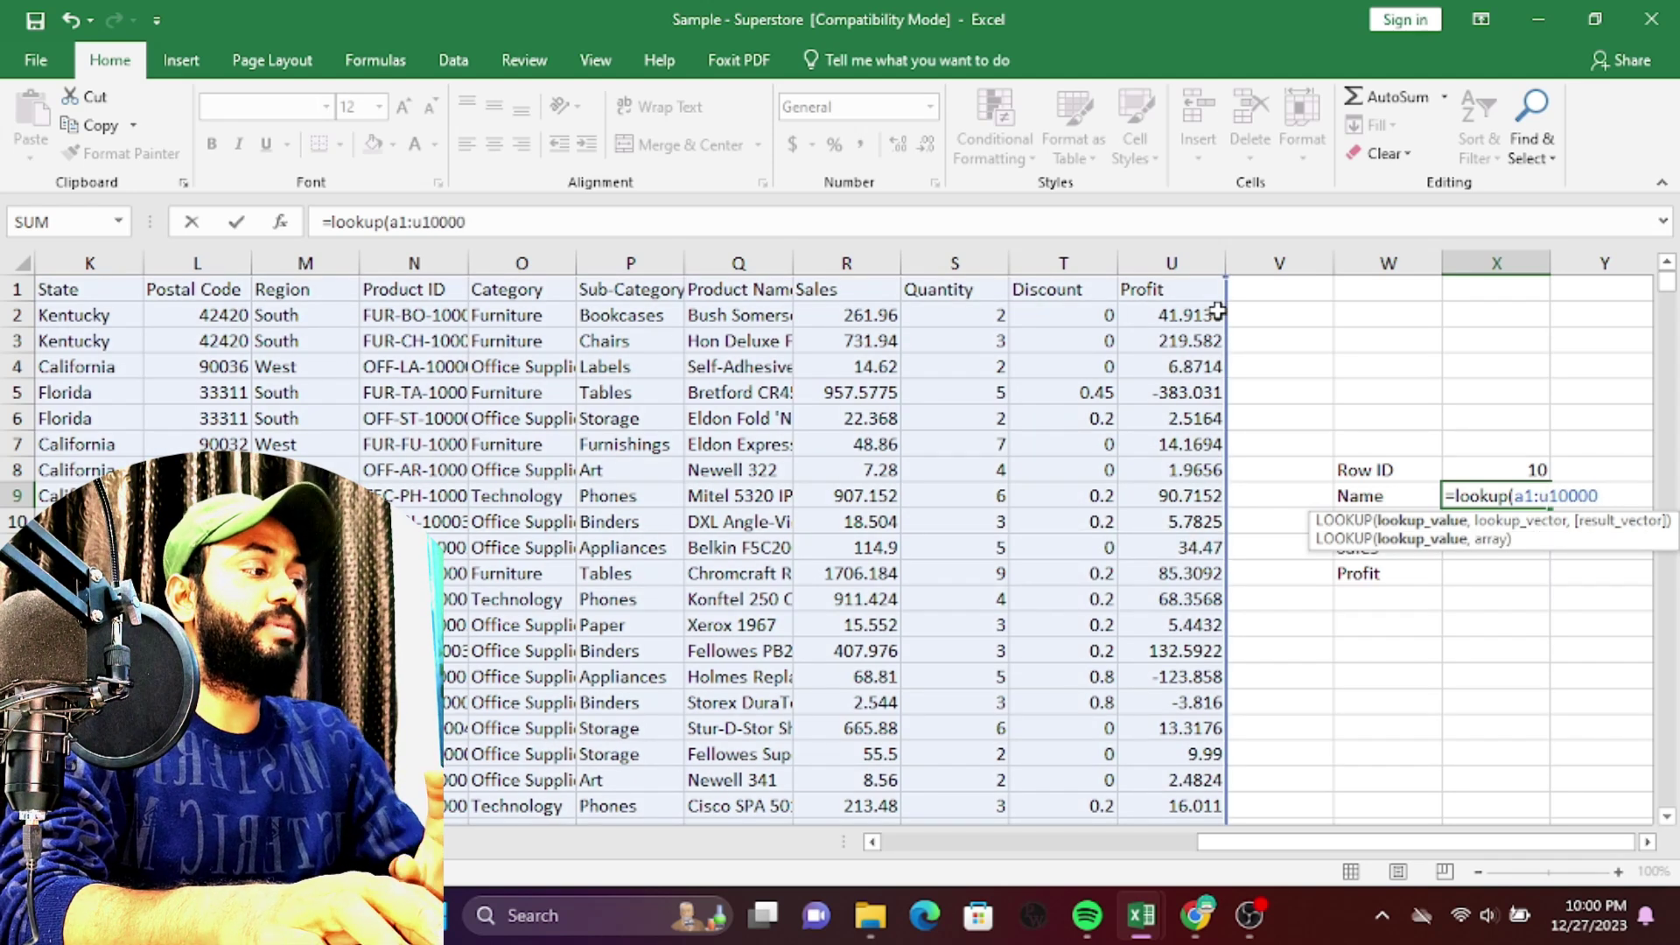
text(,)
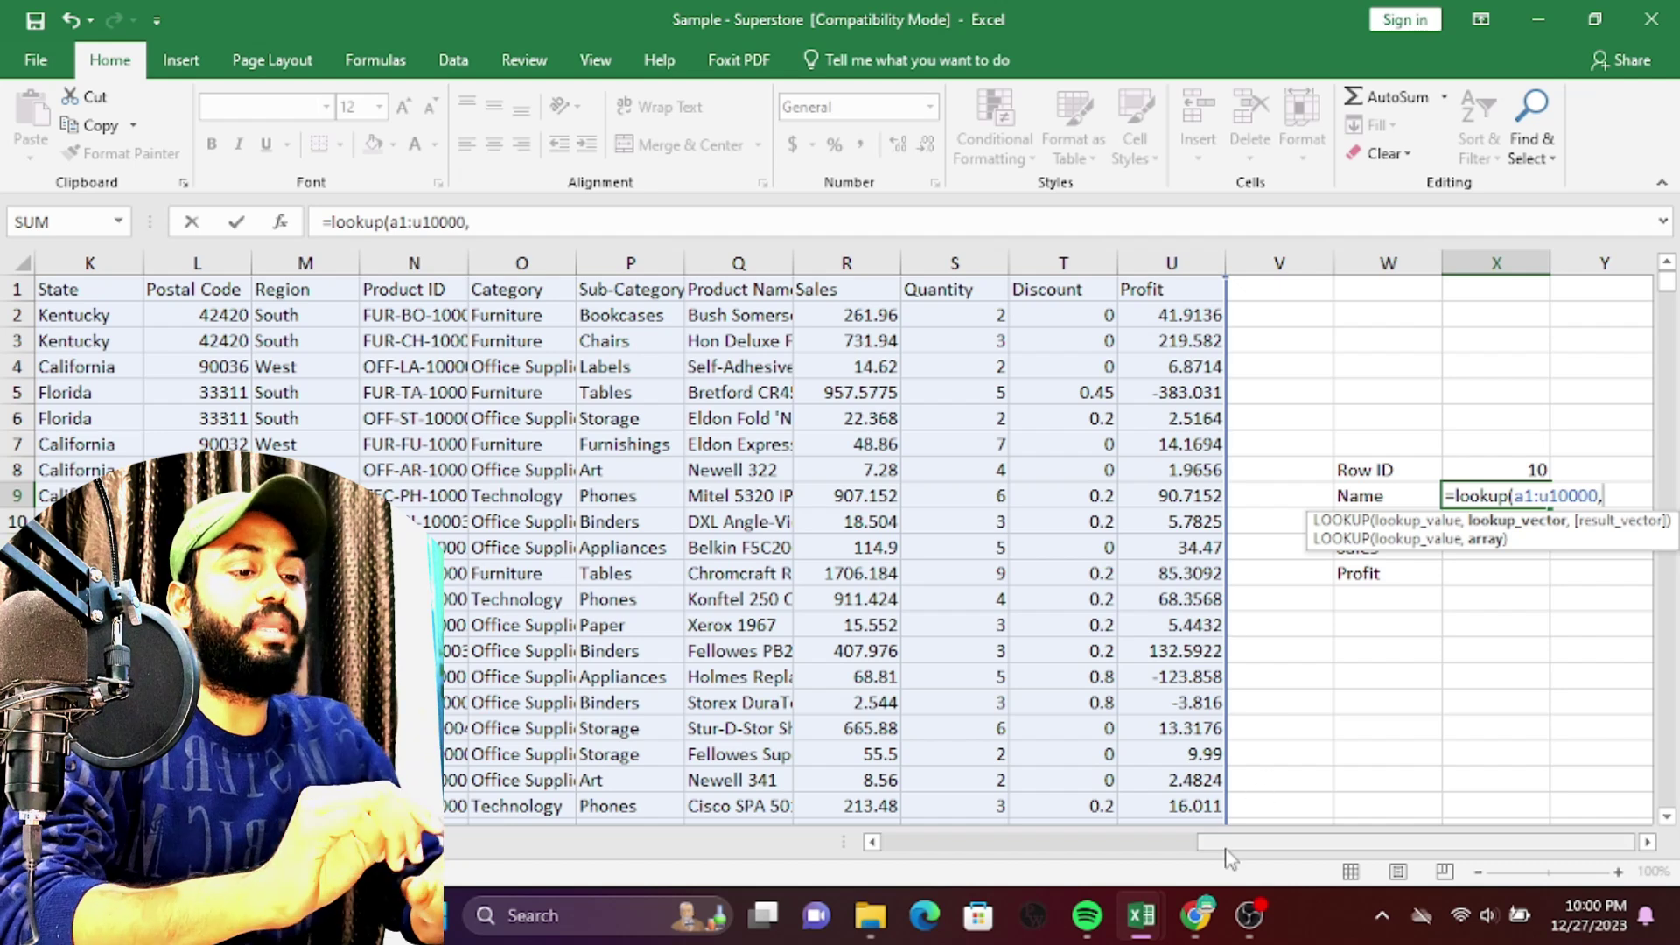
drag(1228, 854, 969, 914)
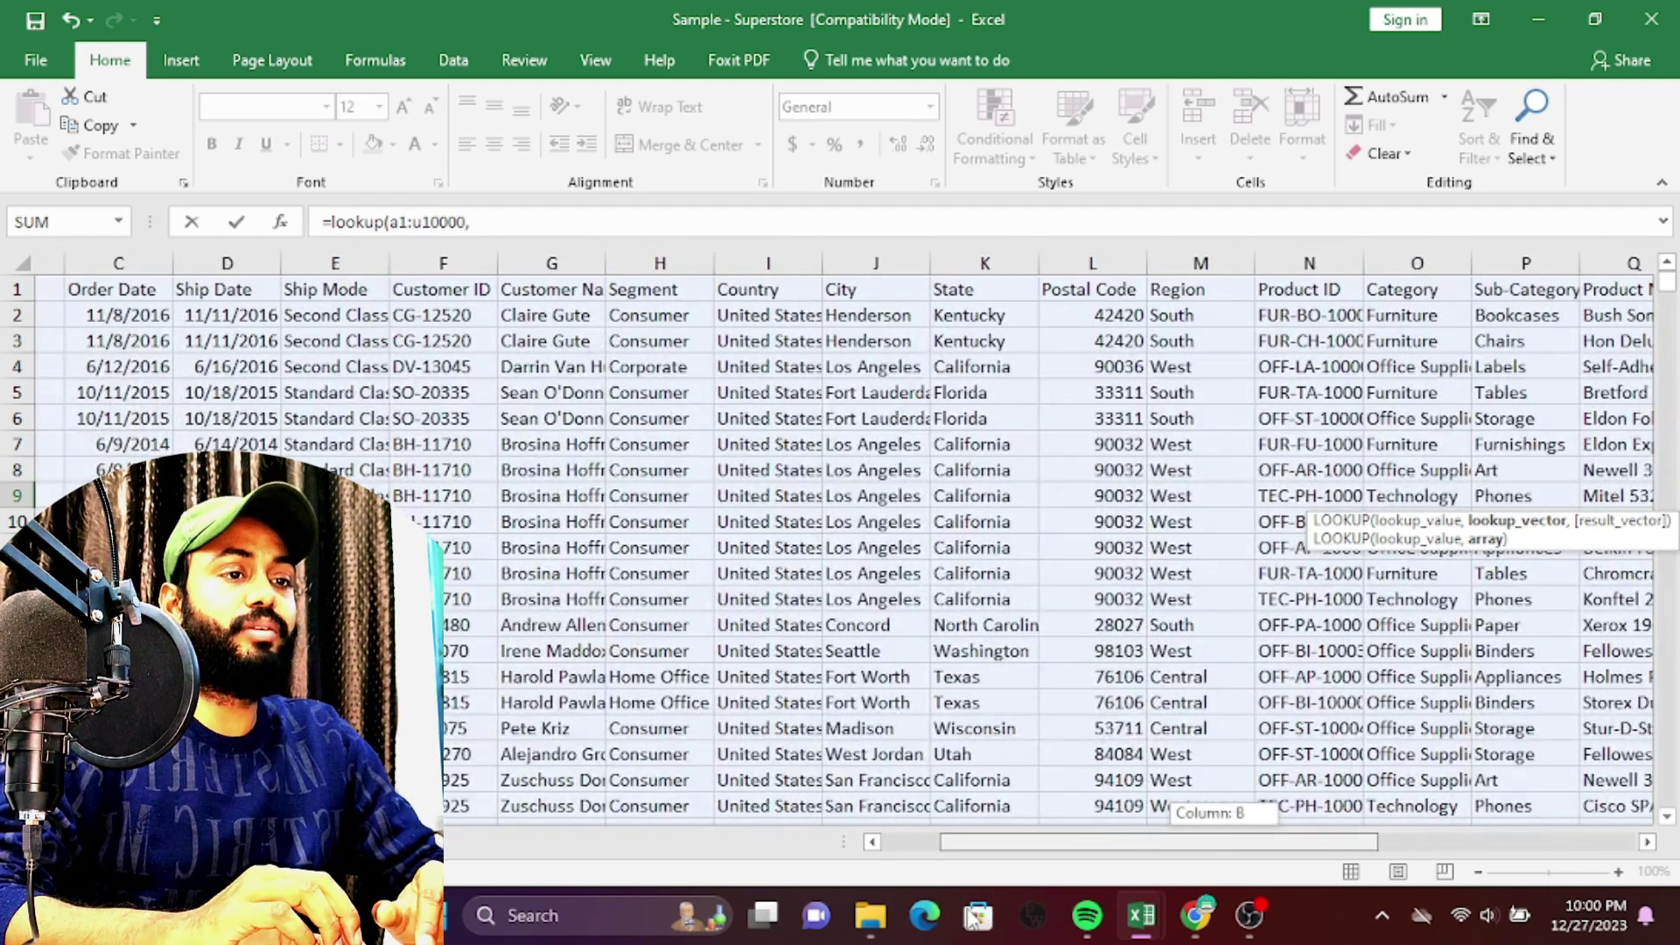
drag(971, 915, 1435, 914)
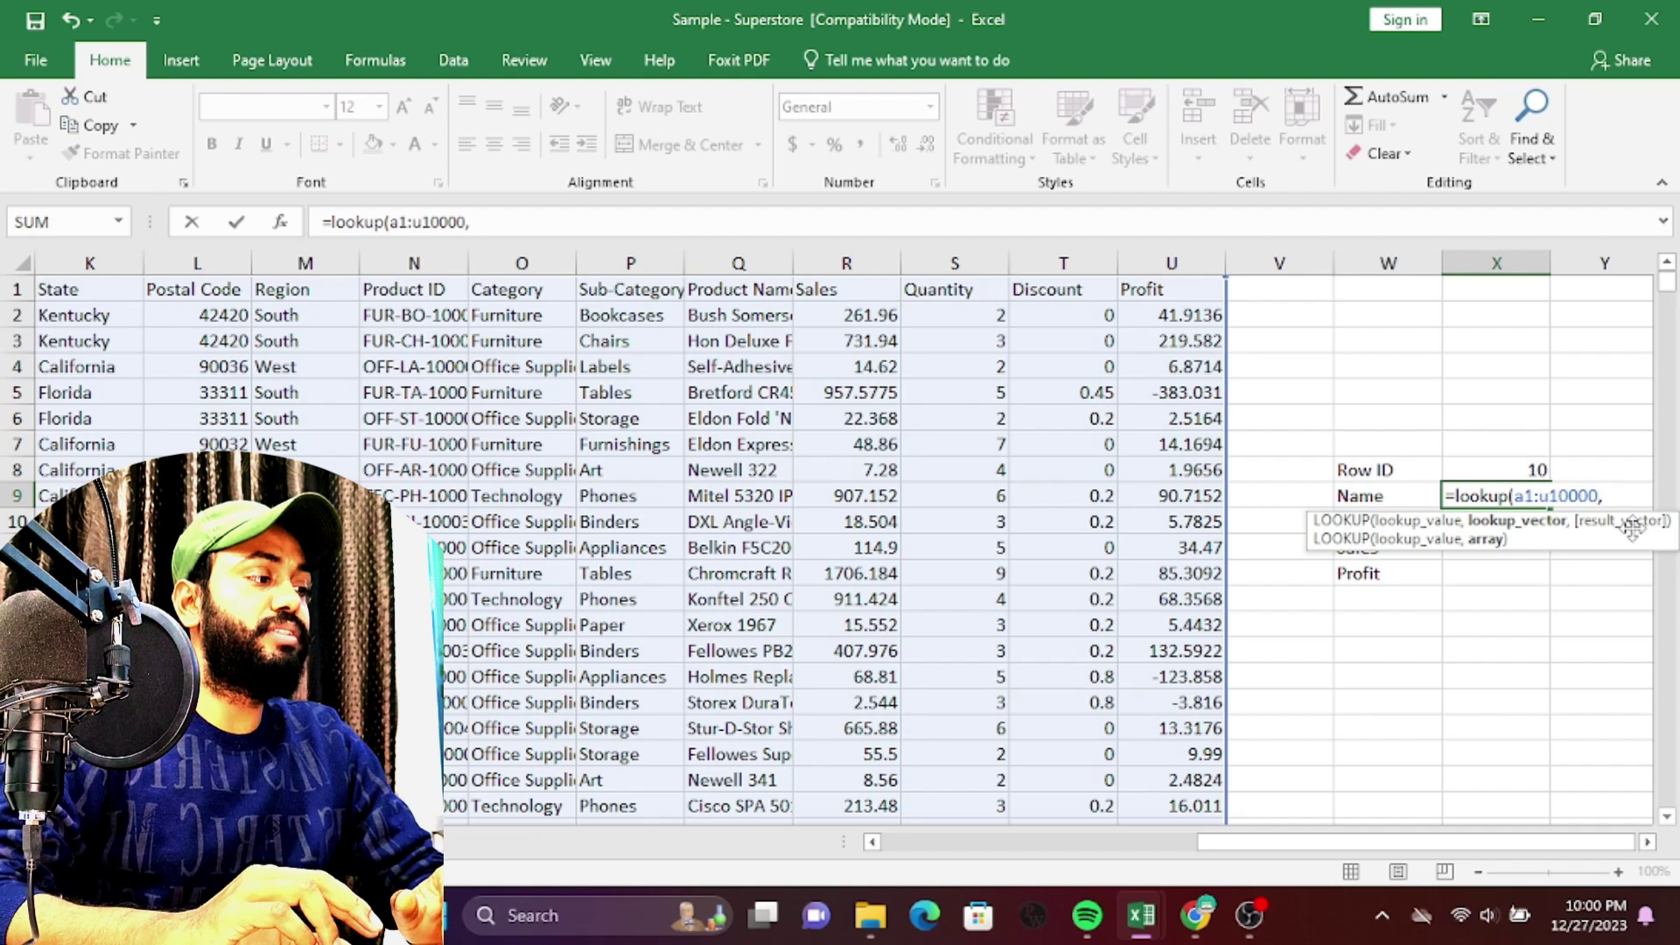
text(g)
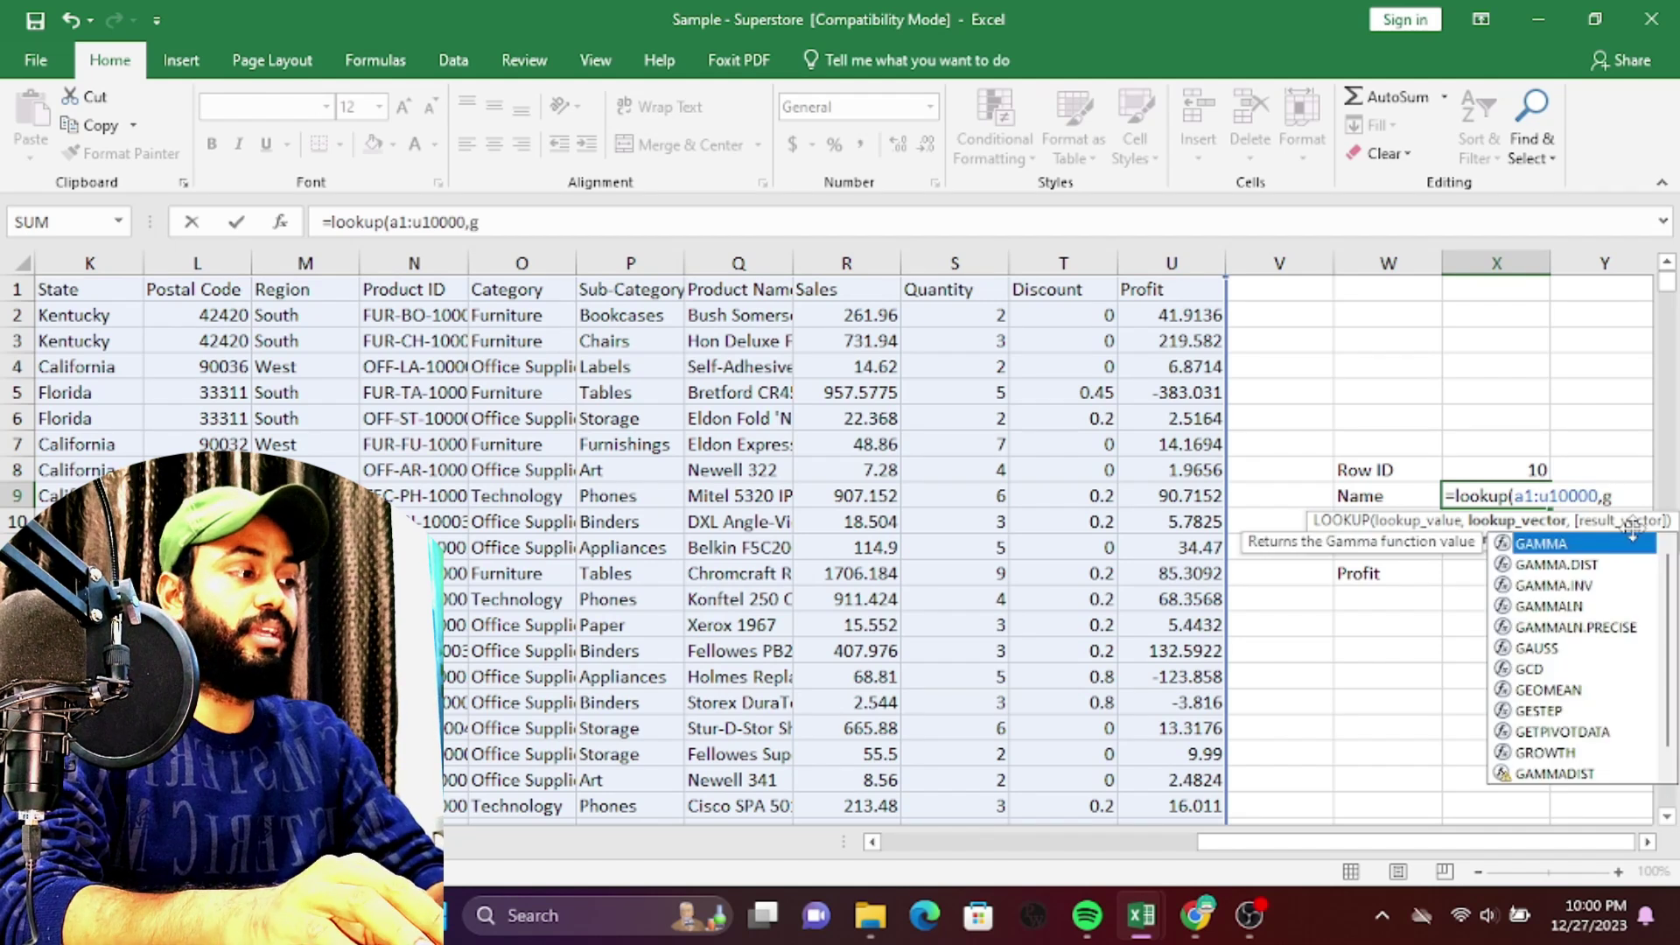
text(1:g100)
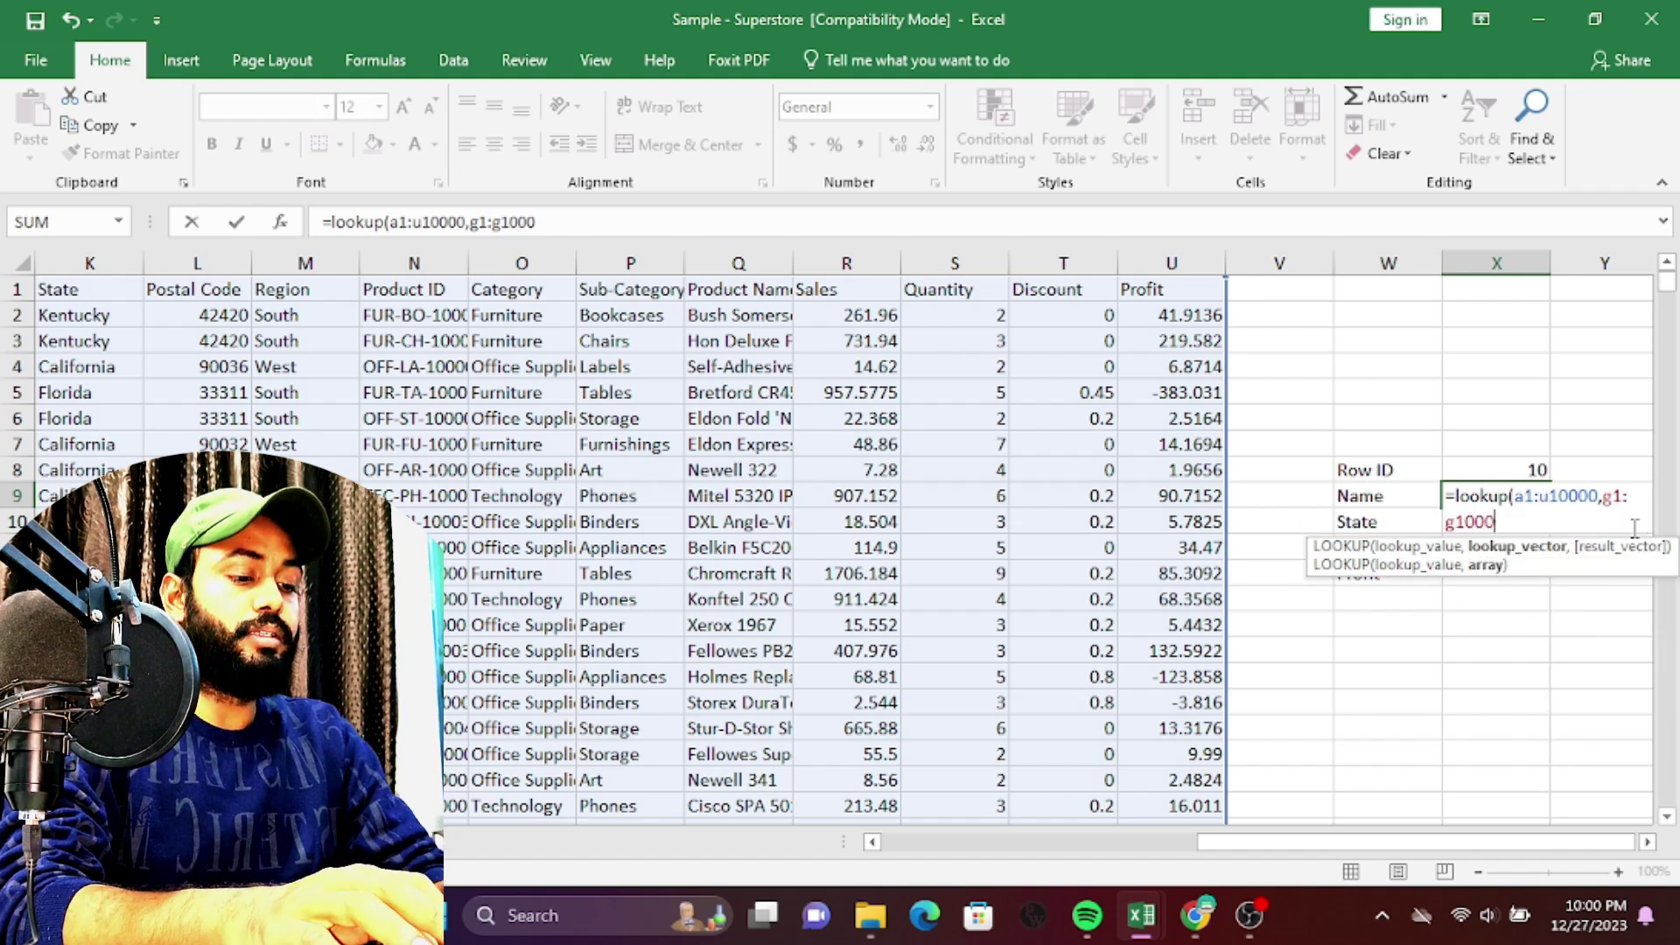
text(0)
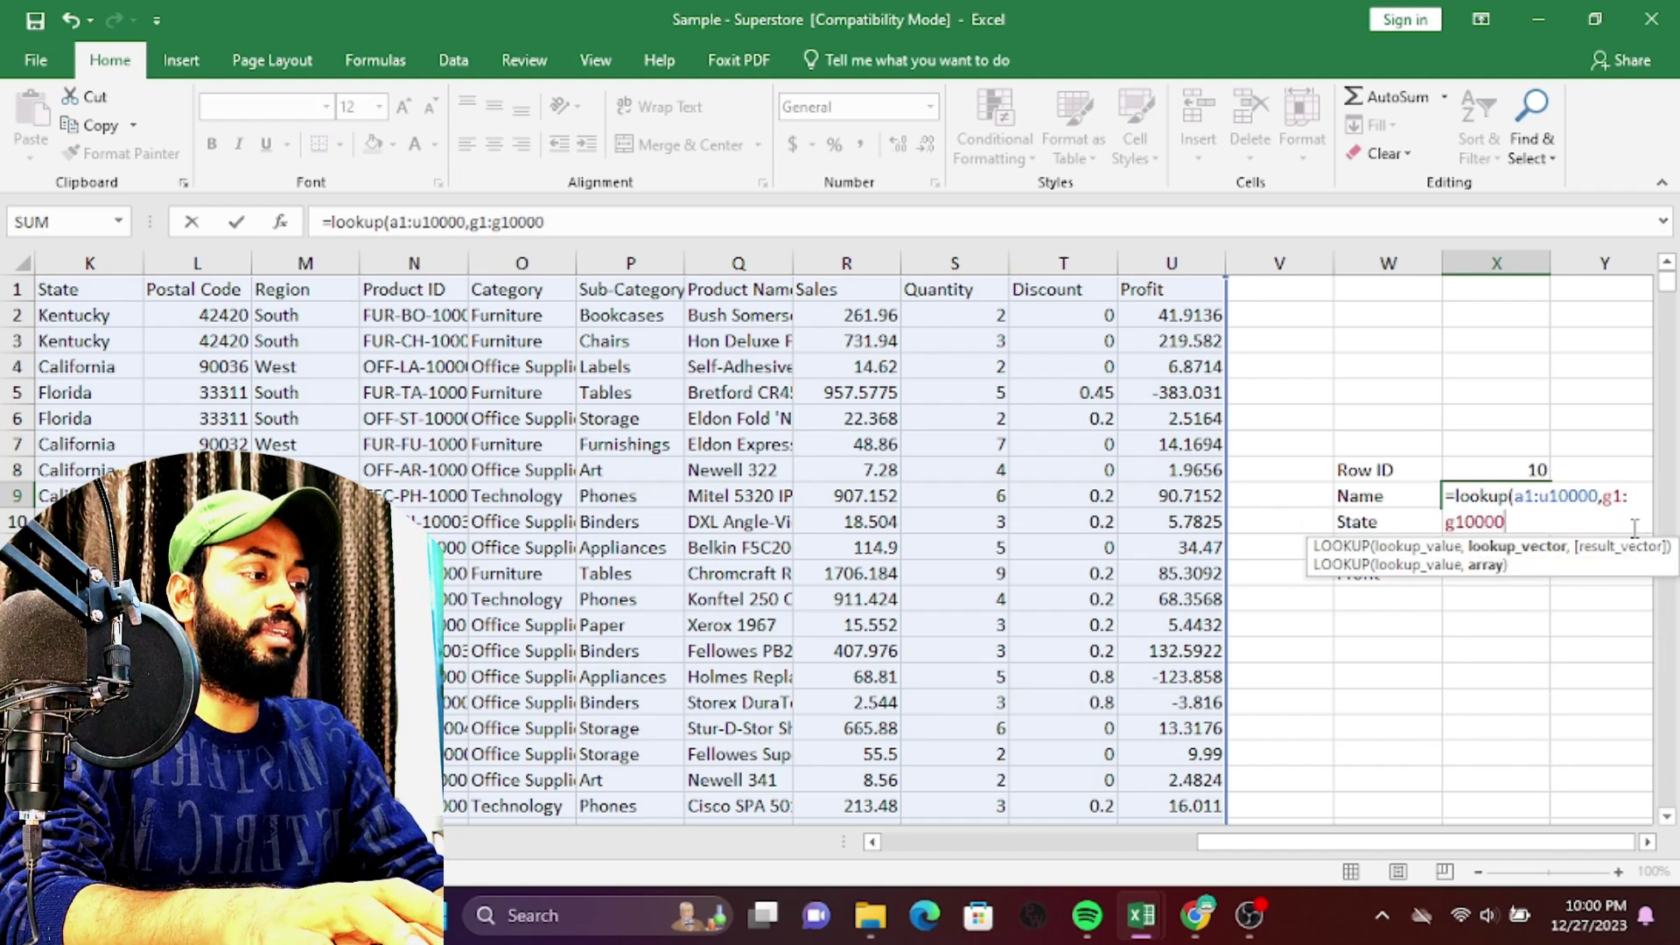
click(1516, 497)
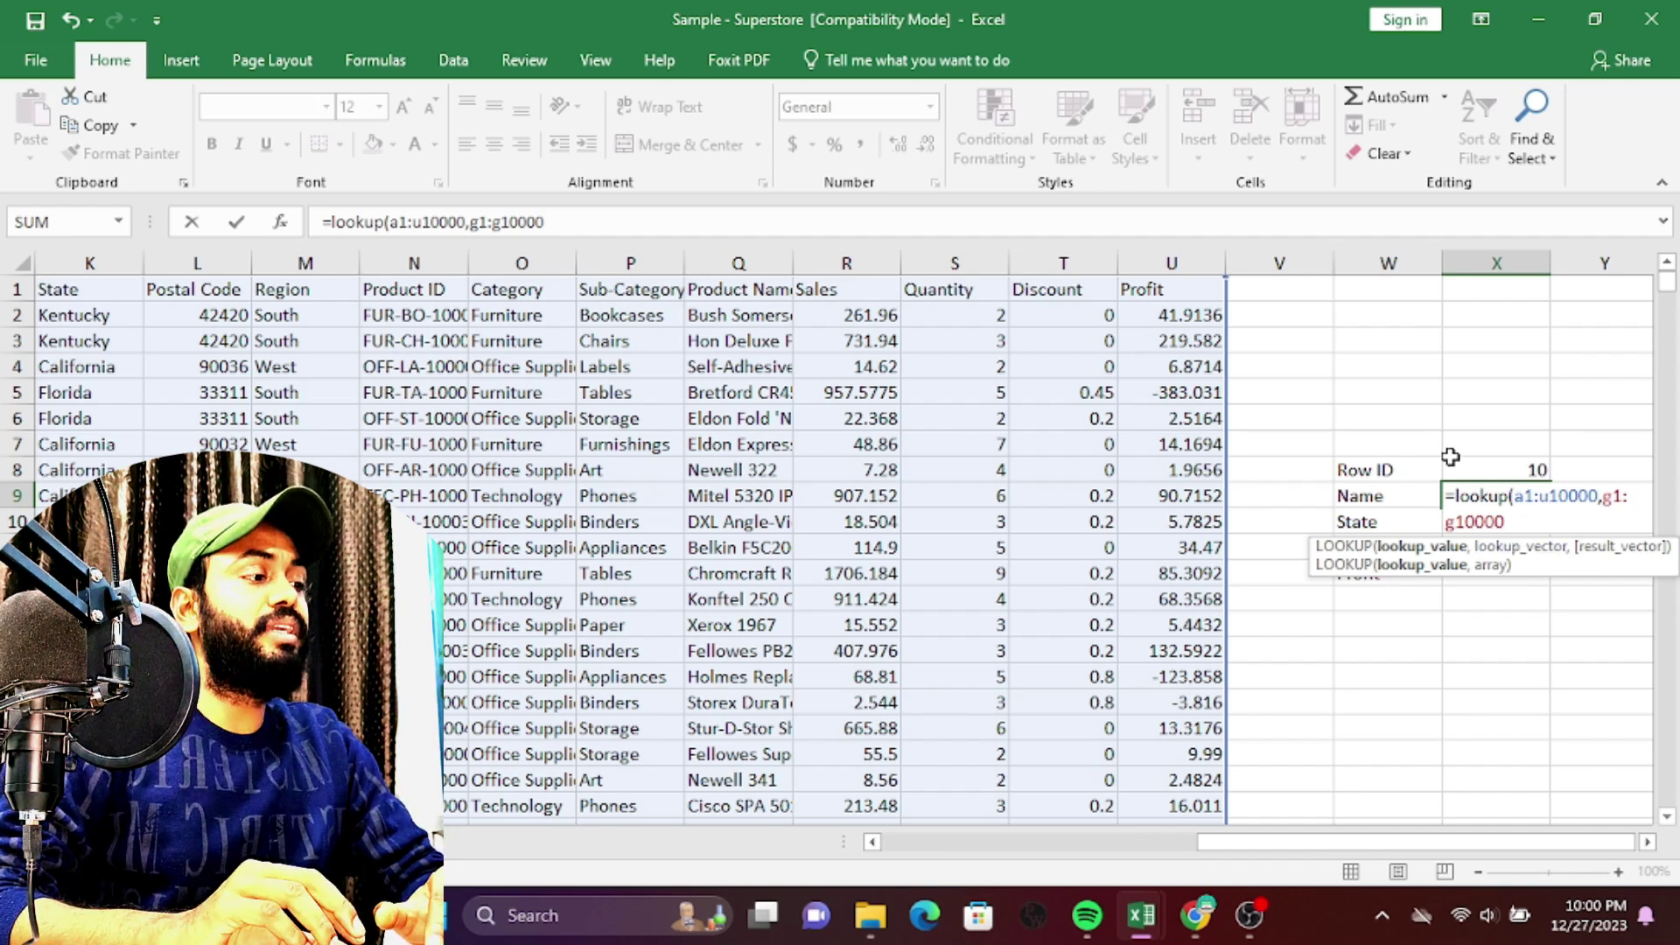
click(1501, 469)
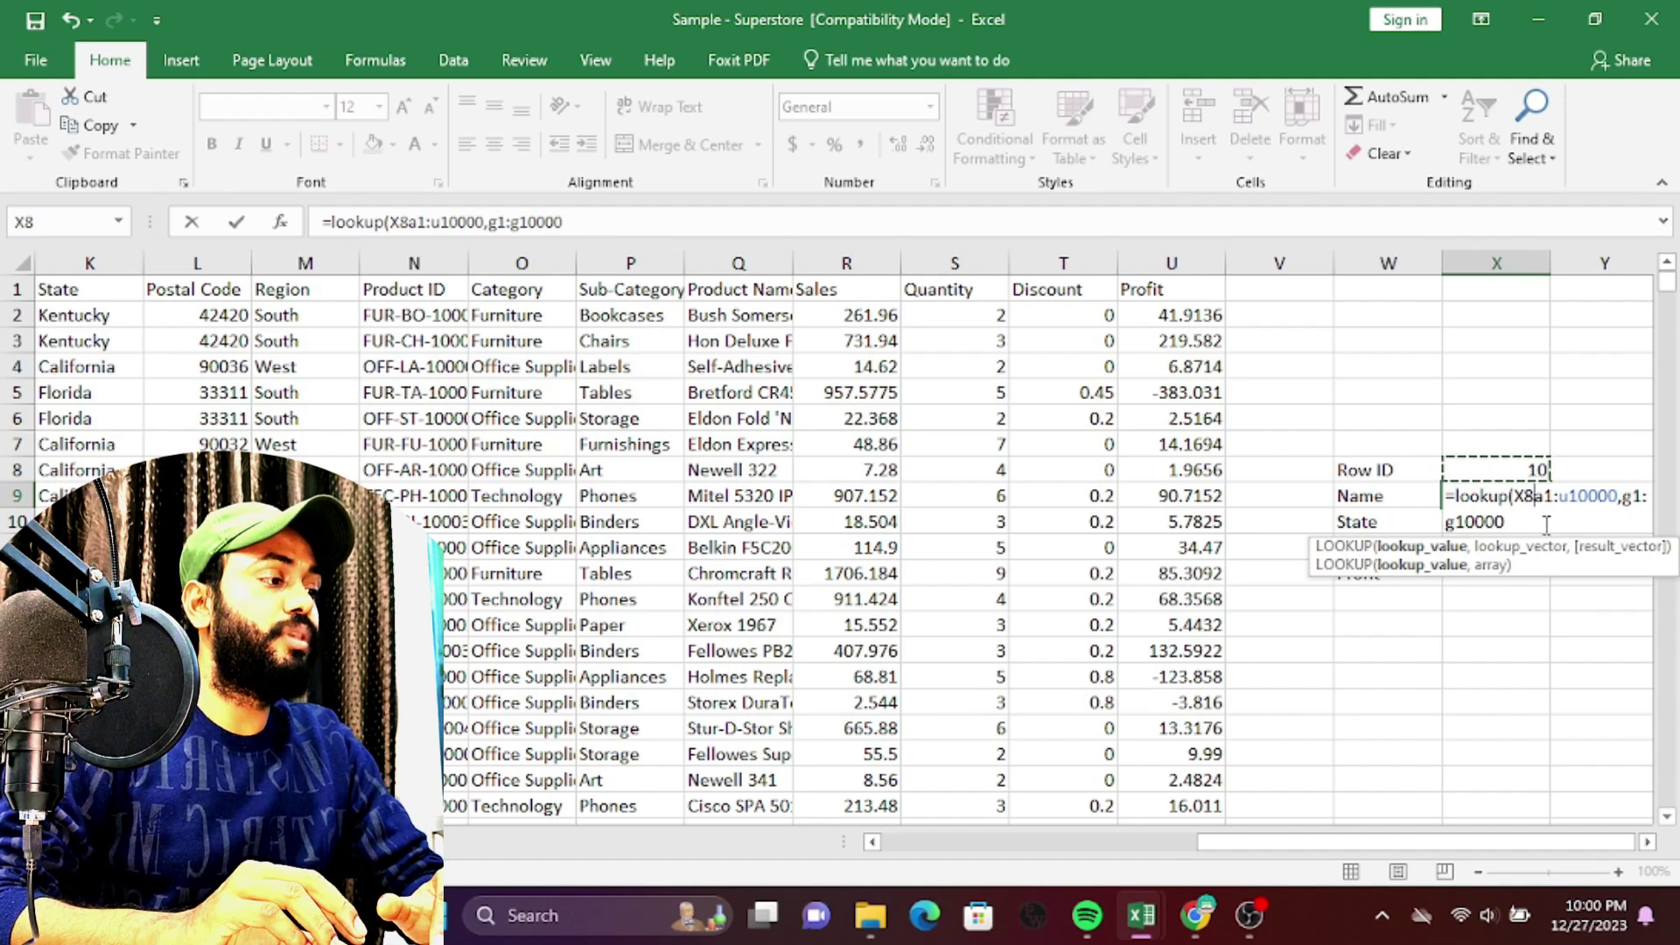
text(,)
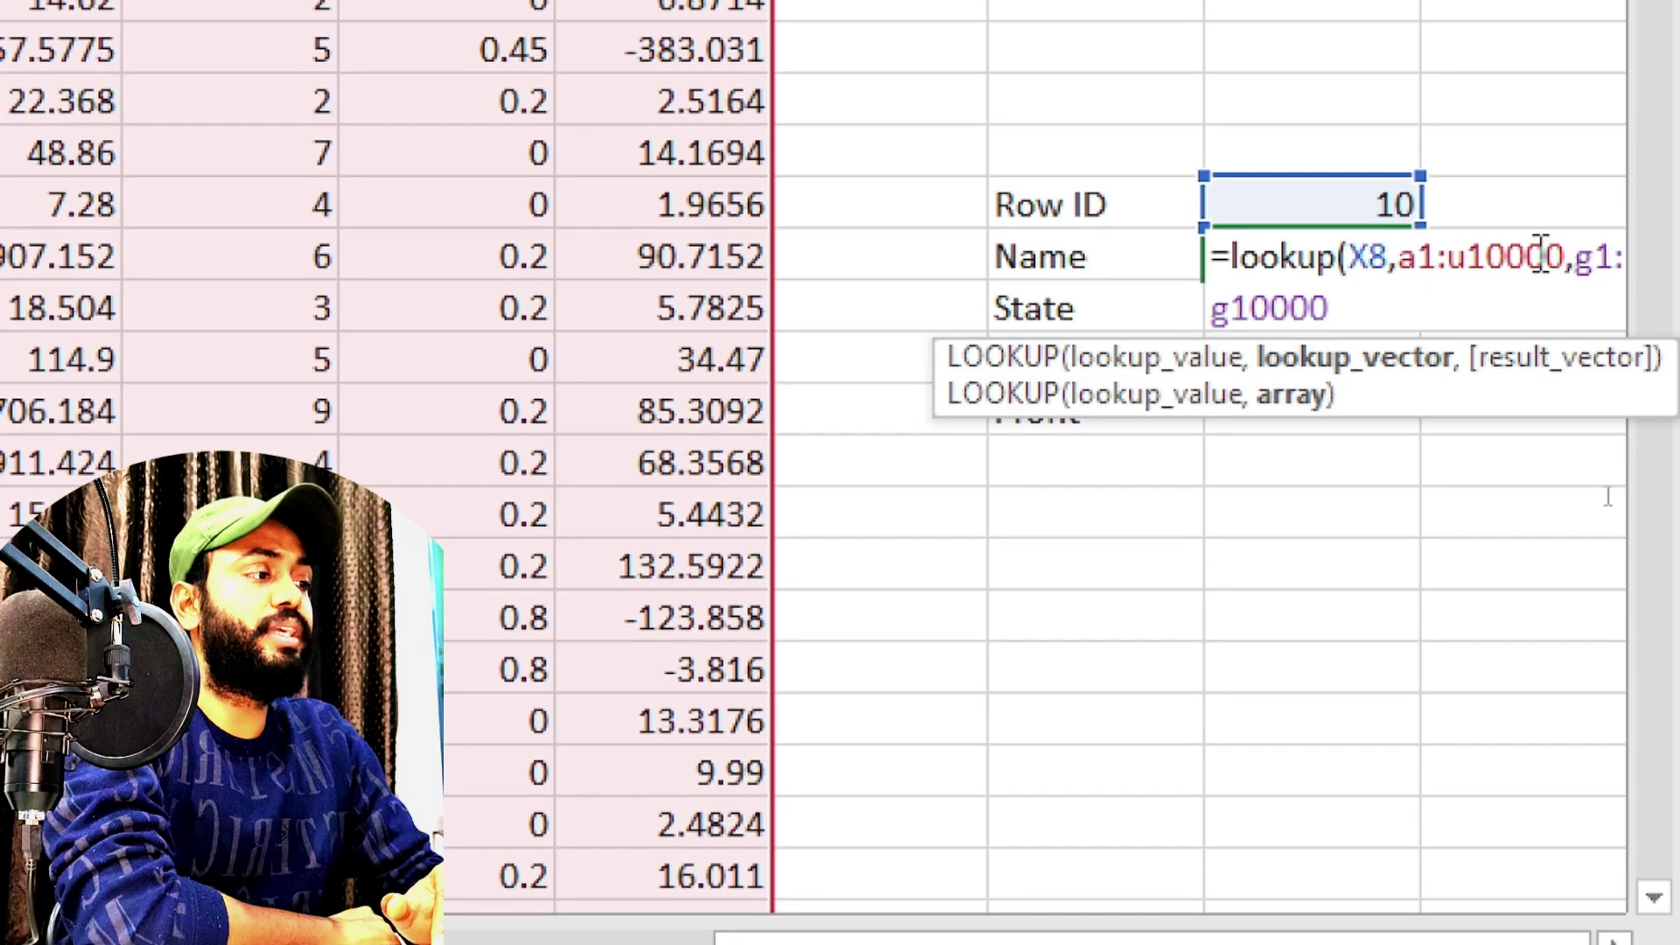
click(1376, 313)
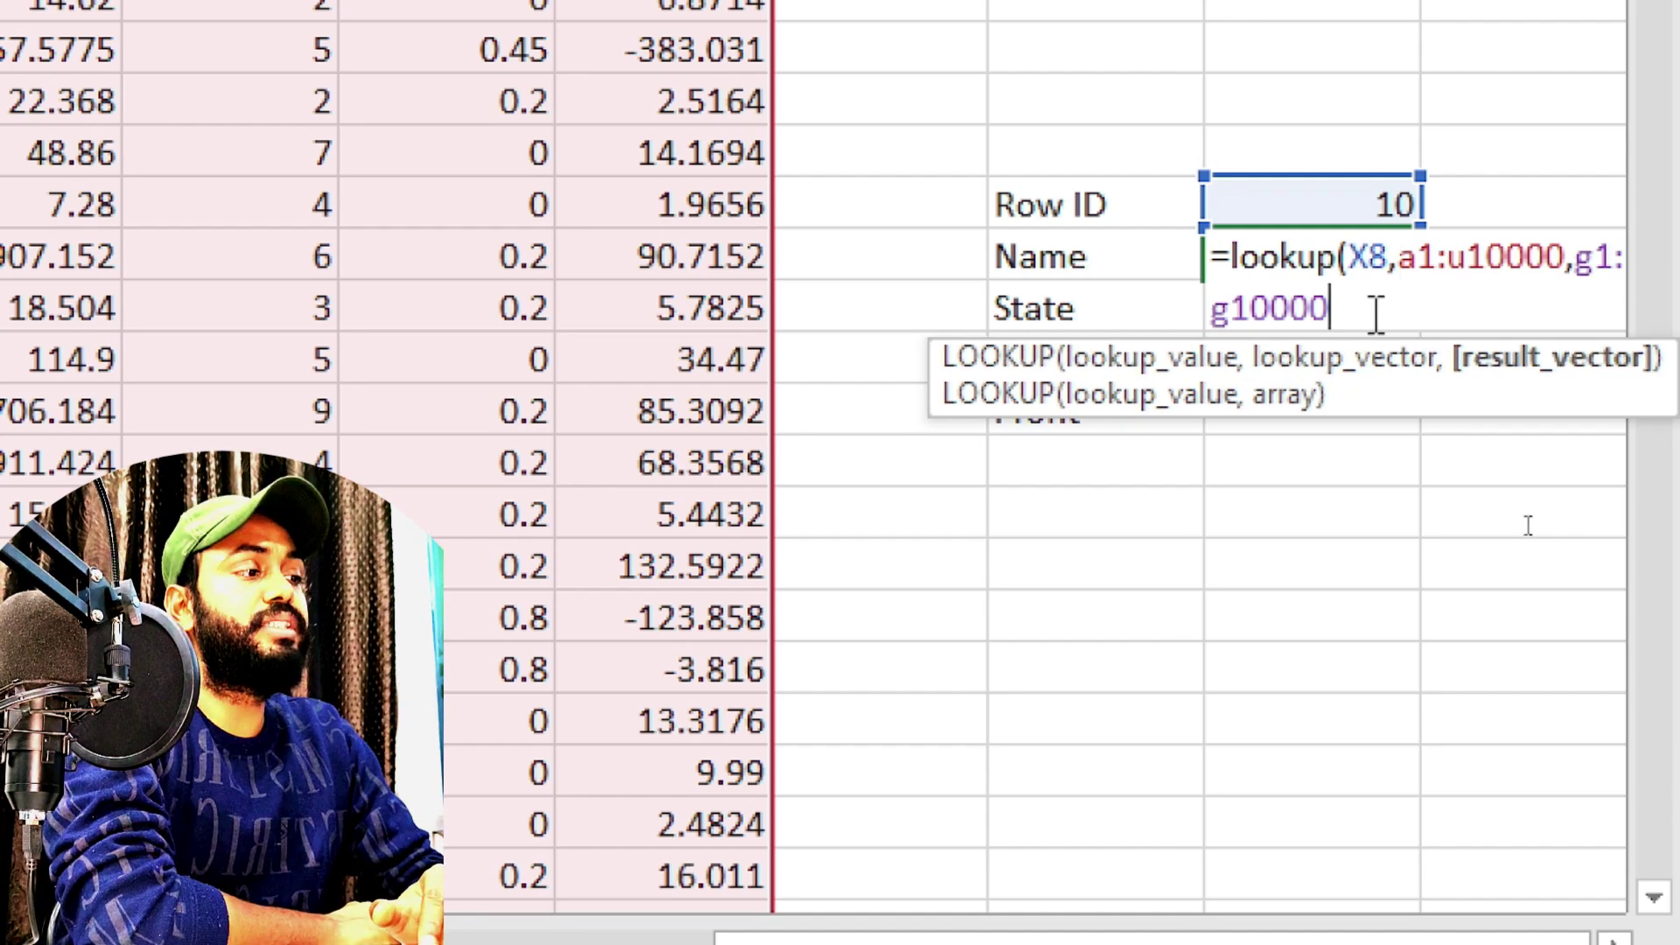
text())
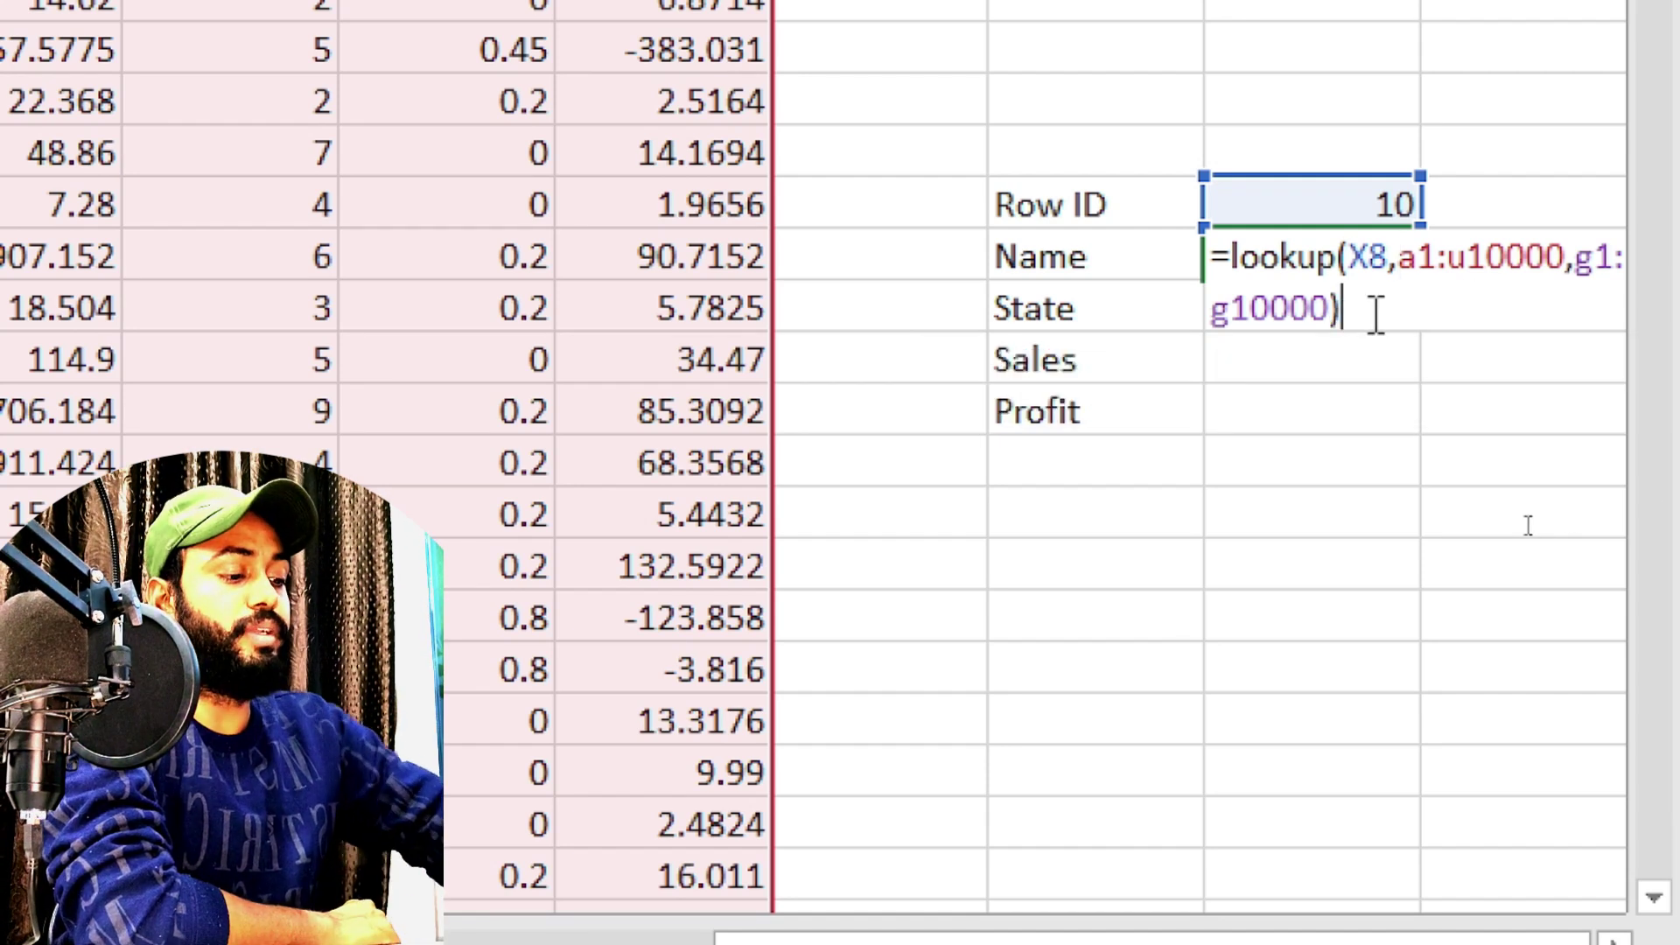
key(Return)
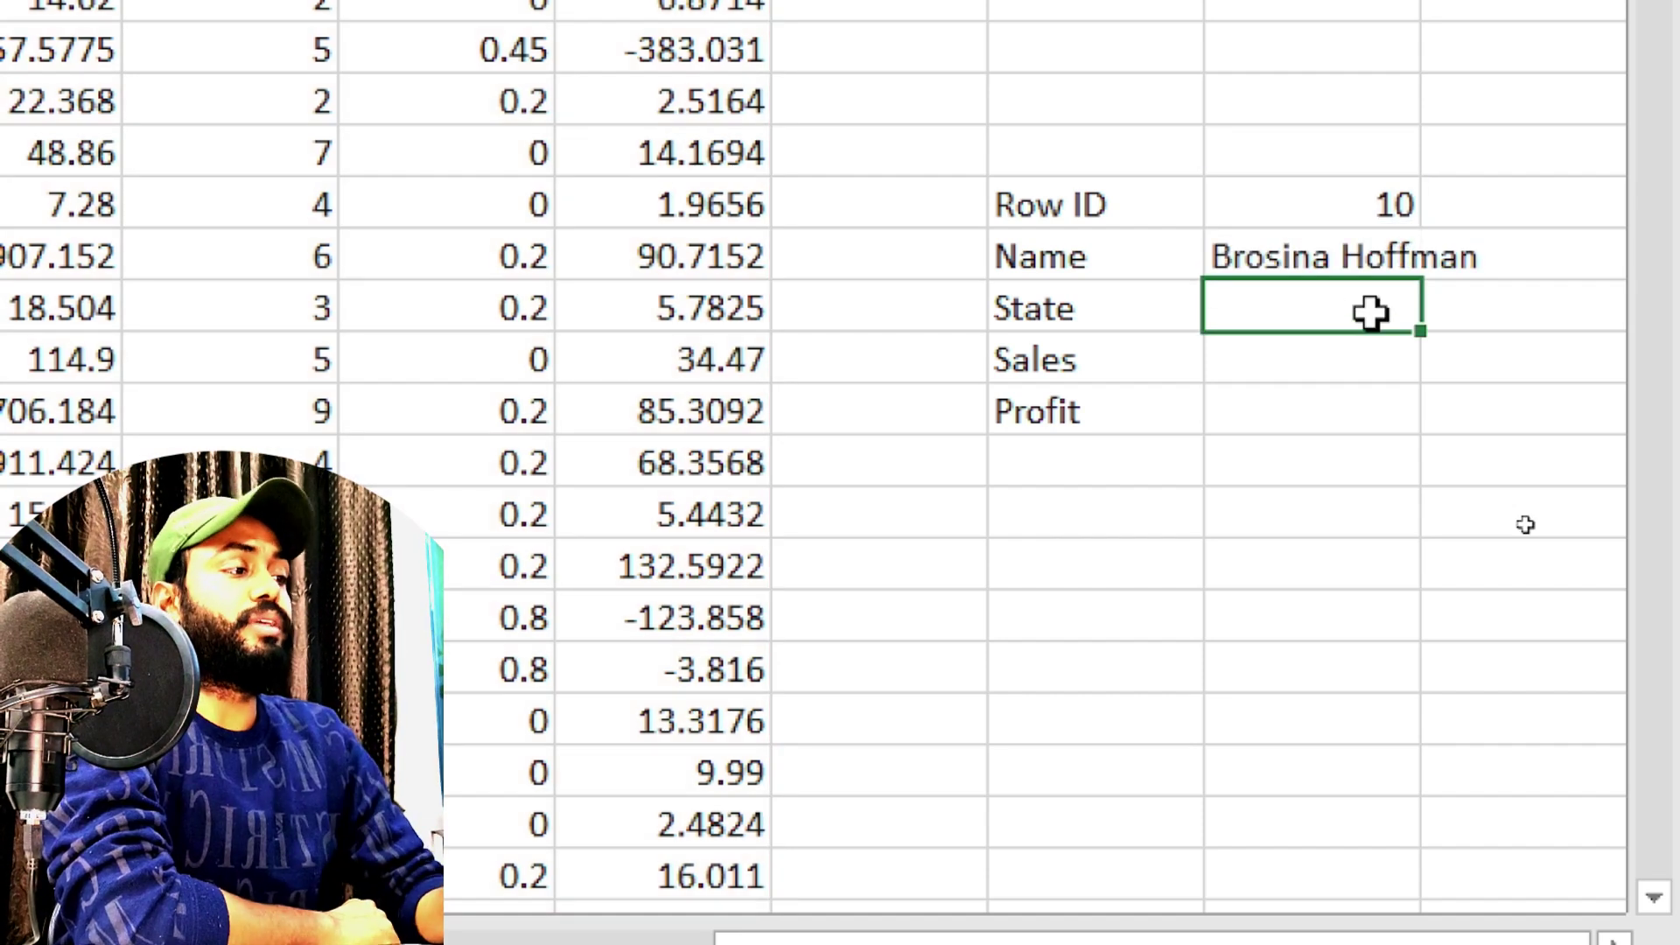
key(Up)
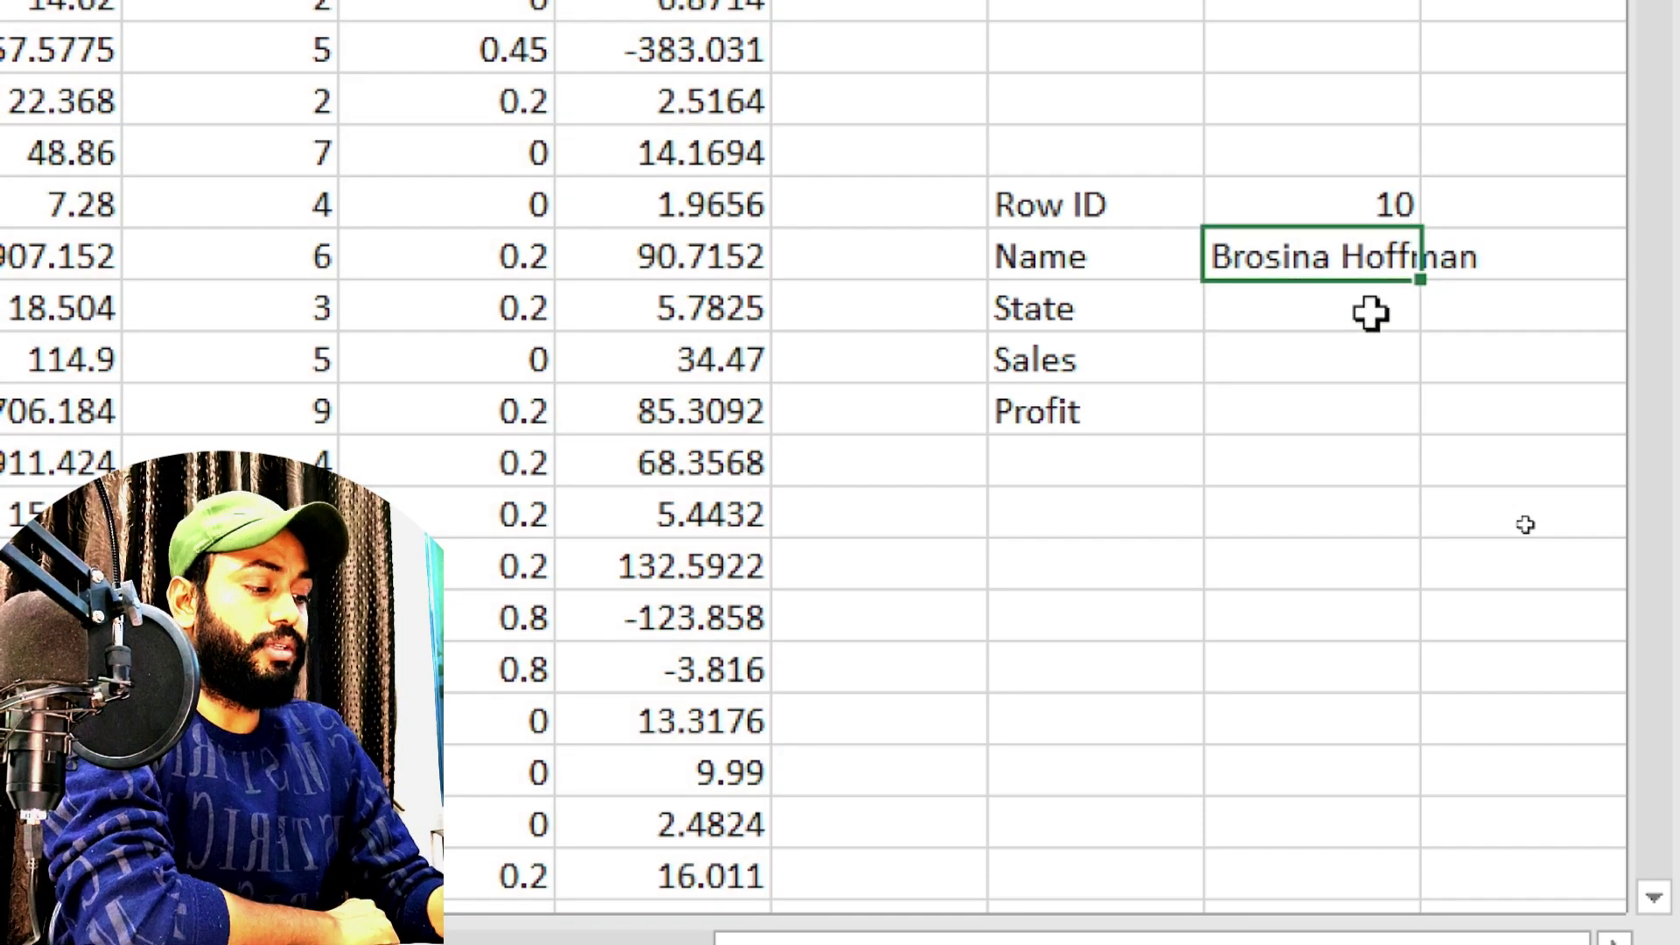
key(Home)
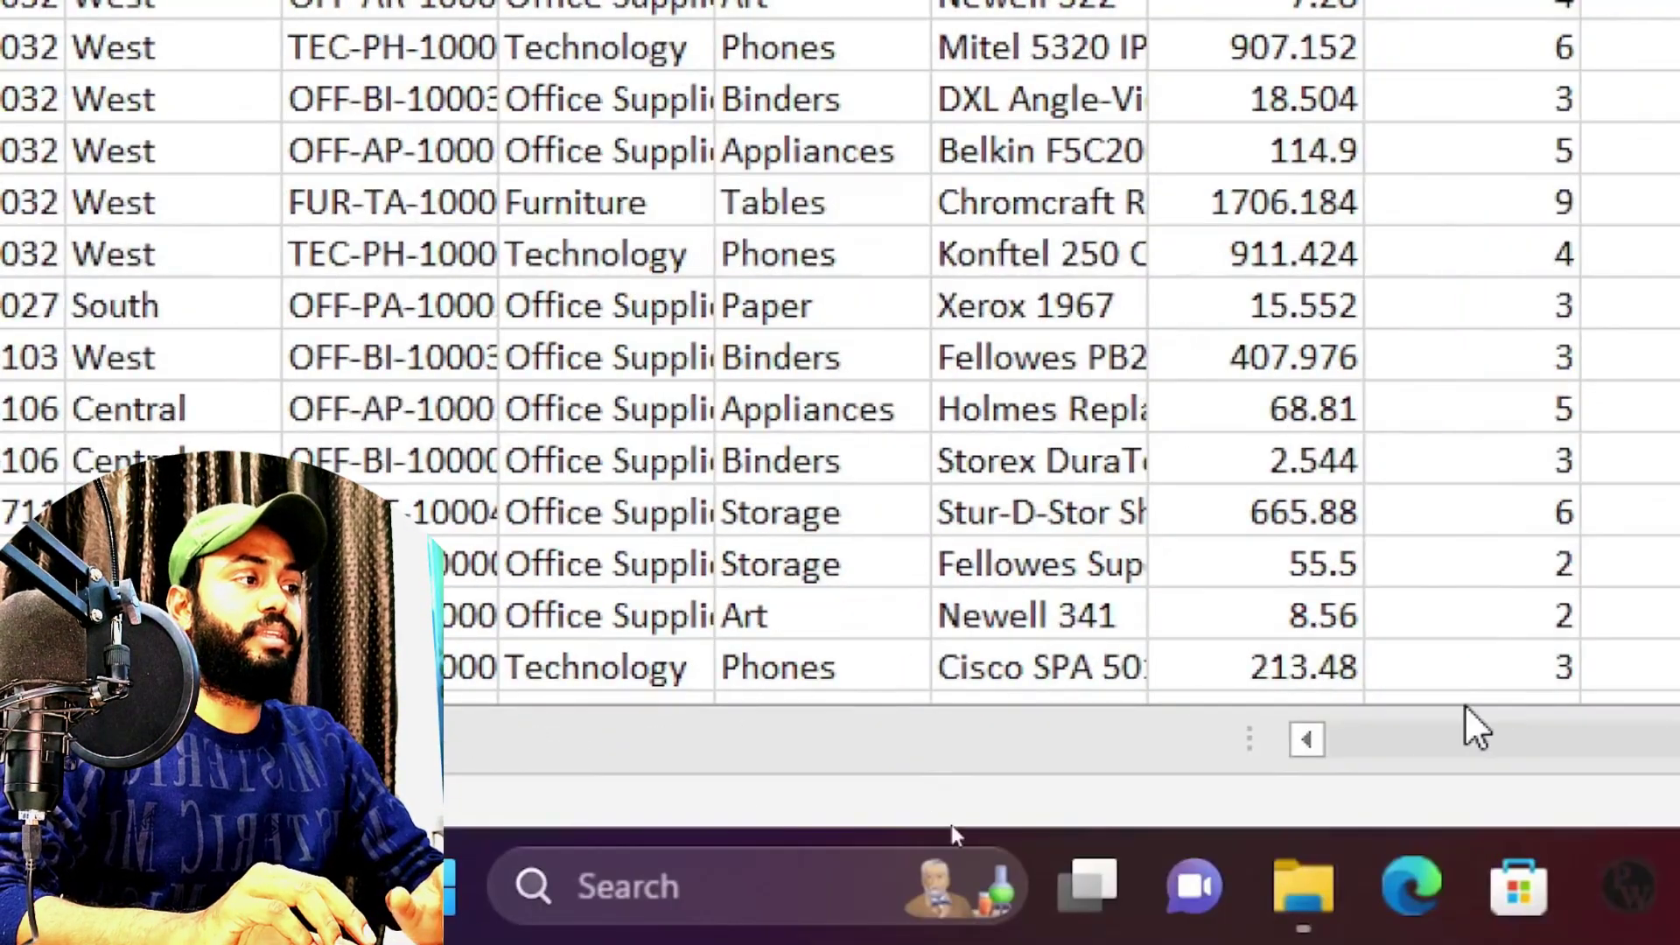
drag(1471, 728, 728, 801)
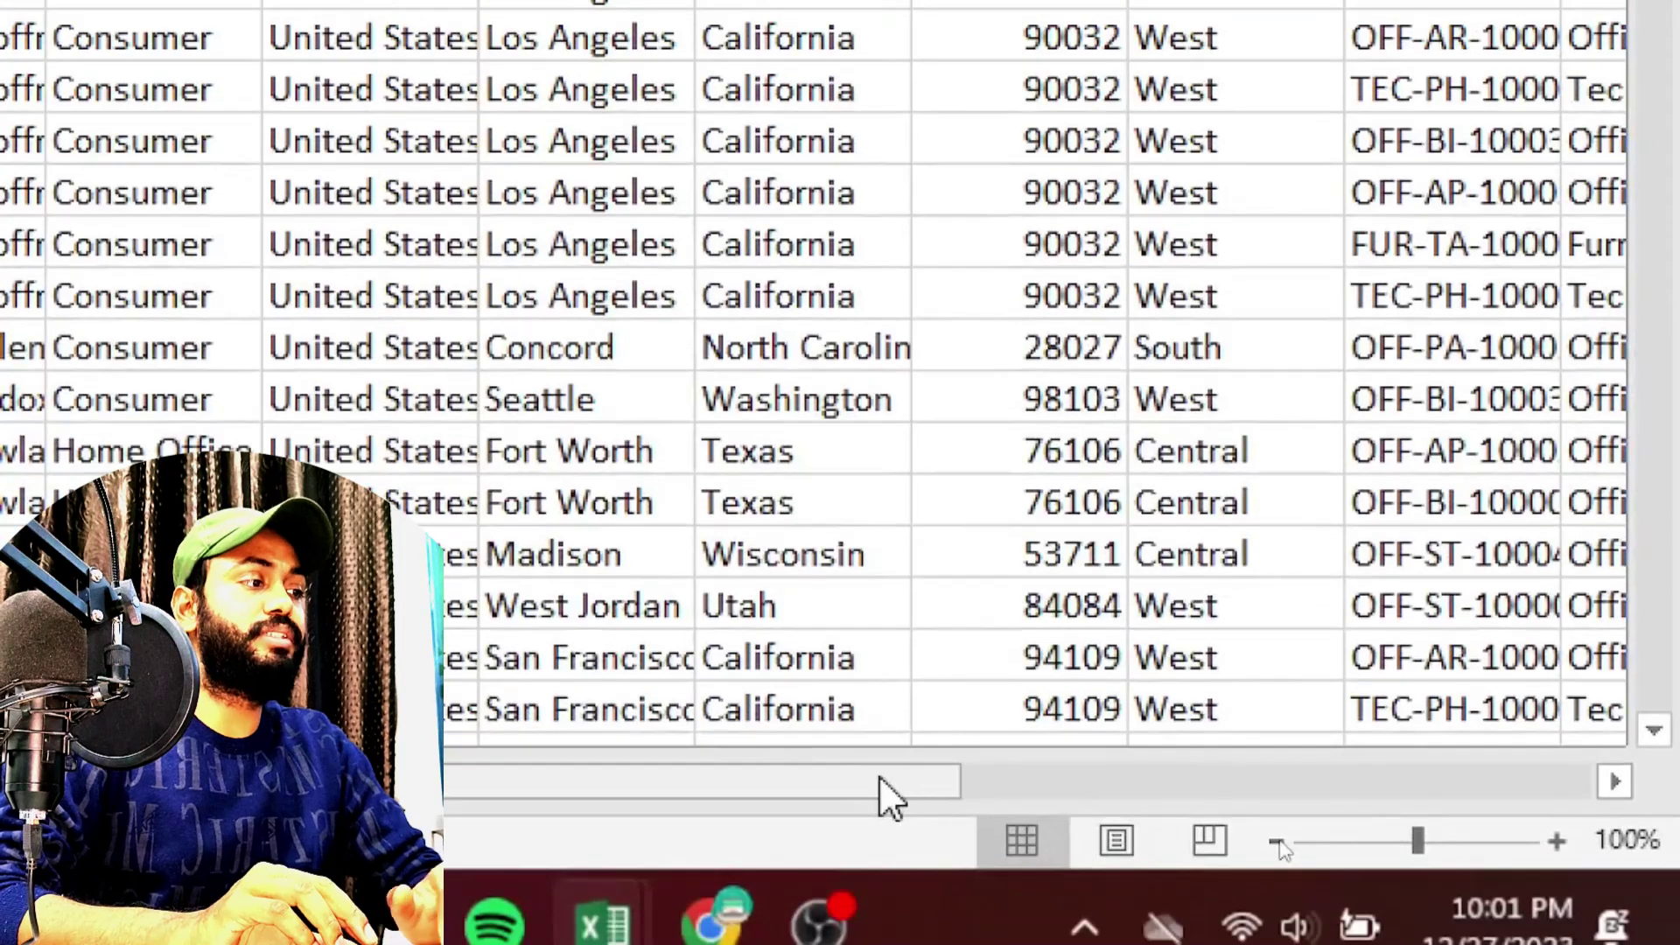
drag(882, 795, 1242, 779)
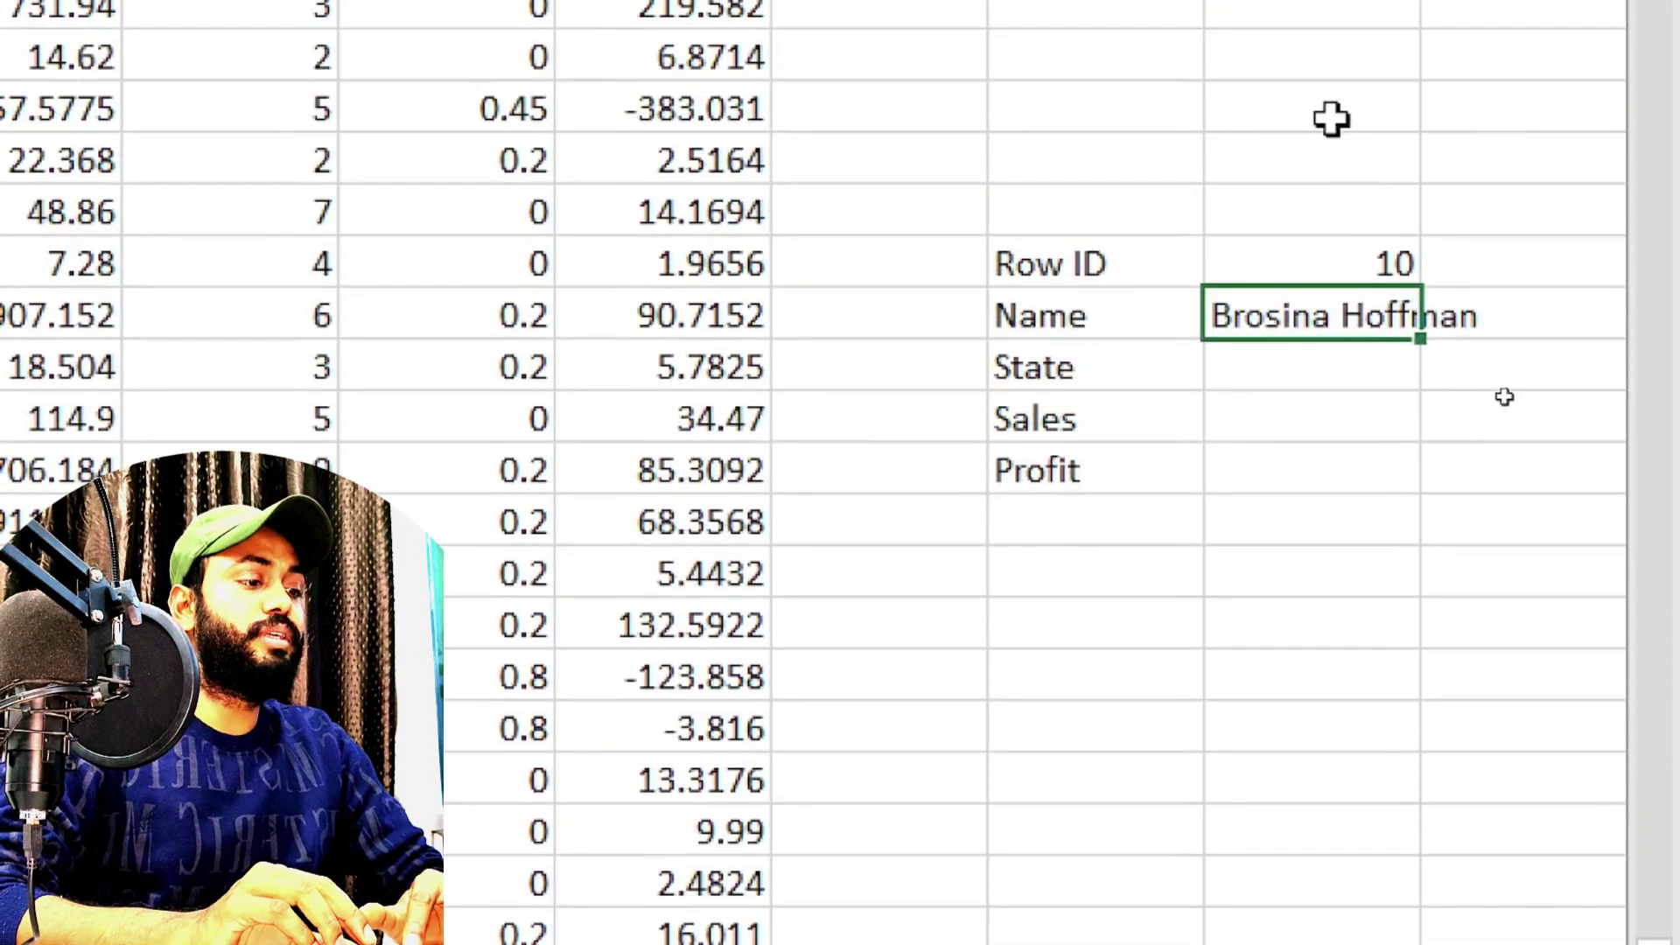
click(1225, 380)
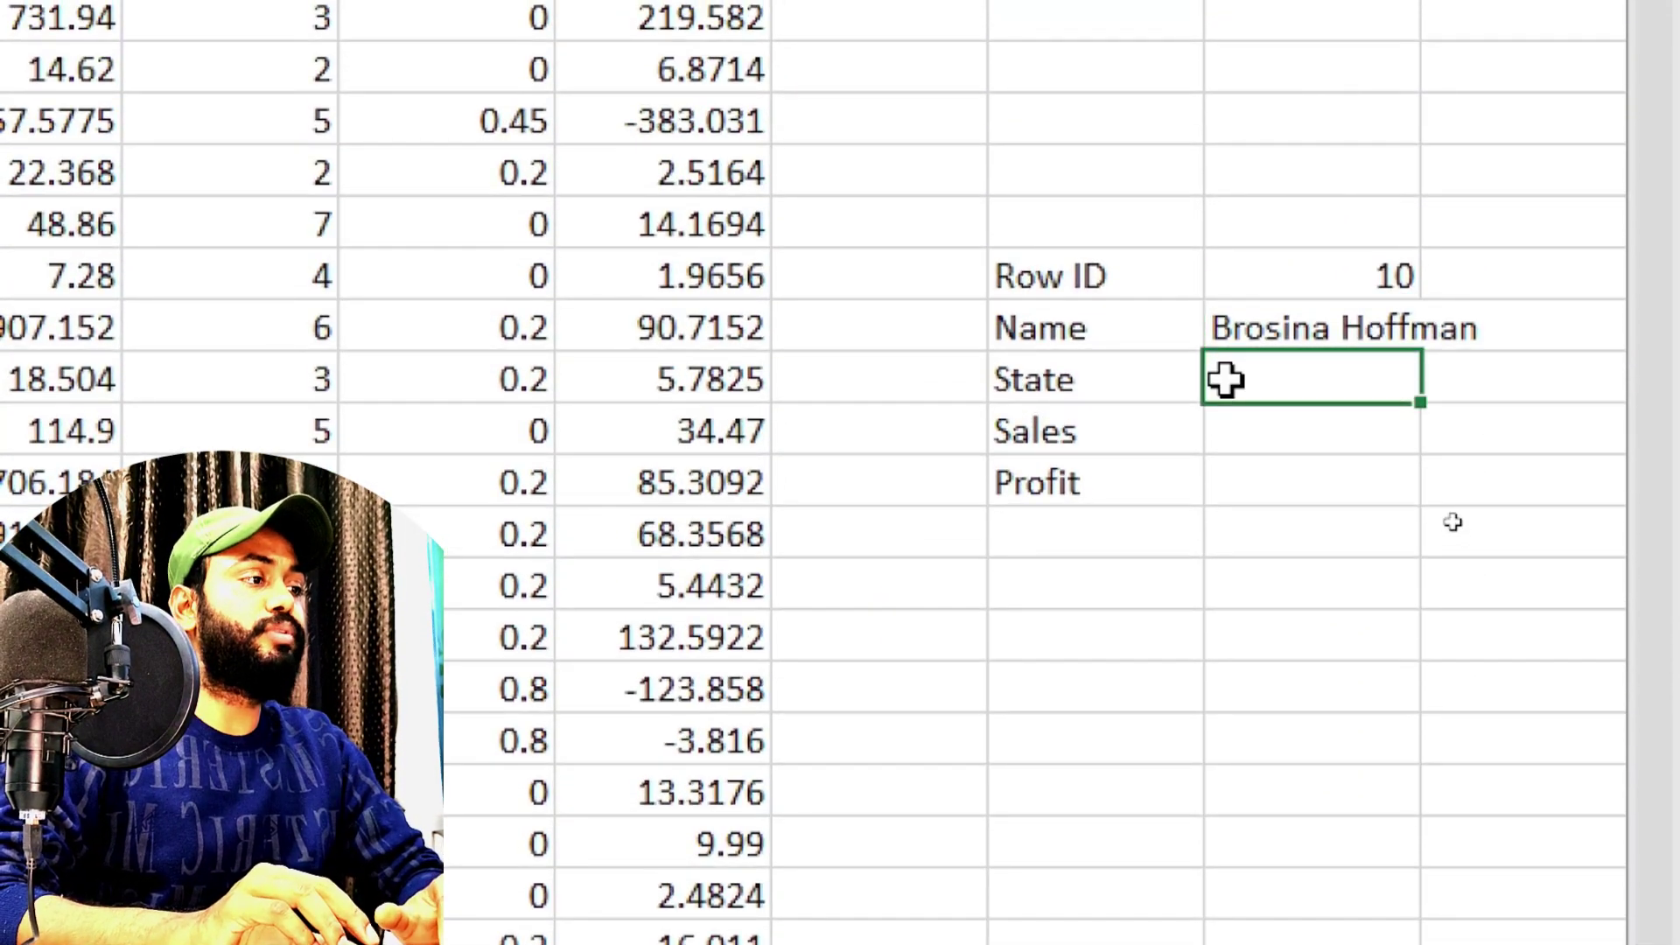
Enter =LOOKUP(X8,A1:U10000,K1:K10000) in X10 so State returns California.
text(=)
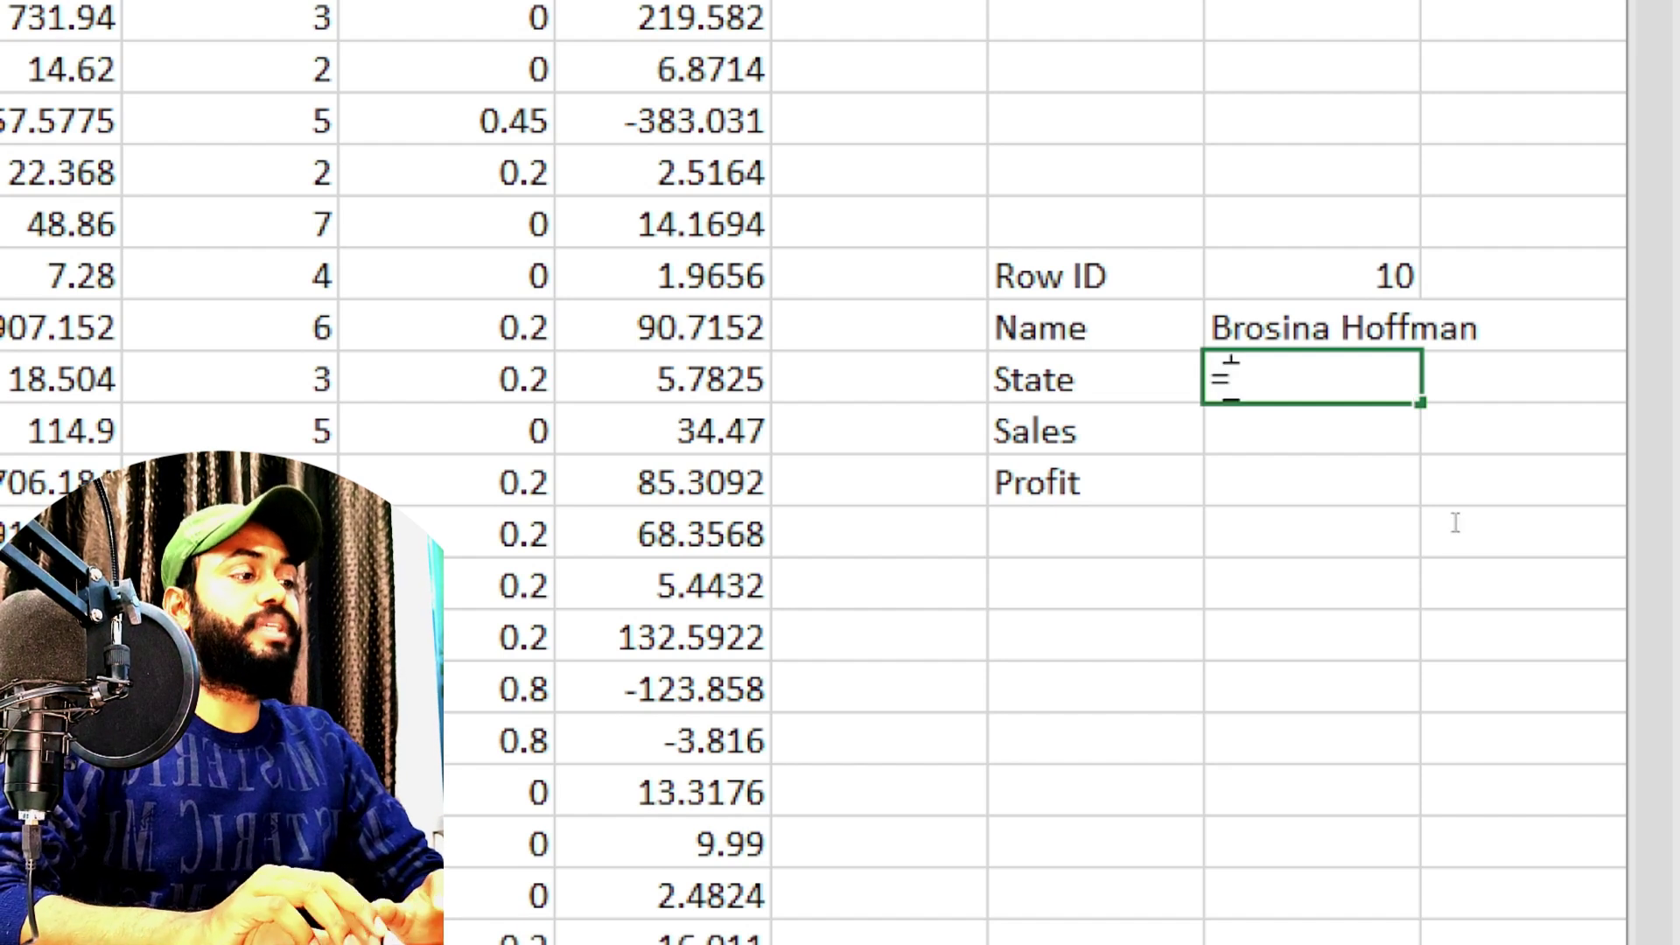
text(l)
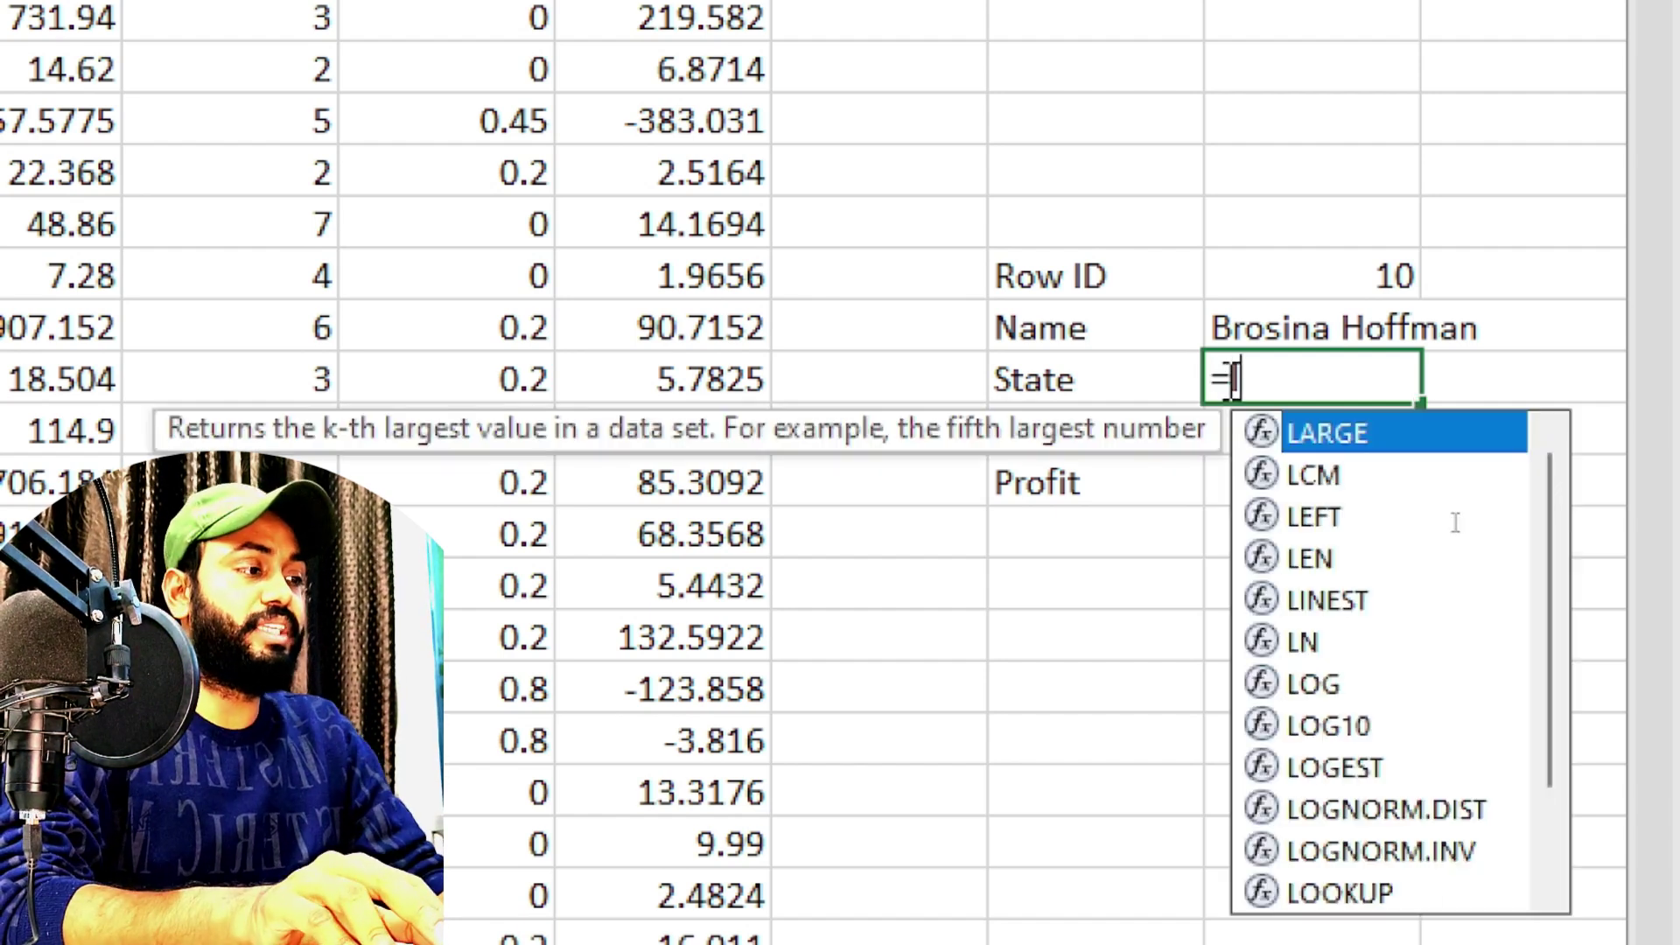
text(ooku)
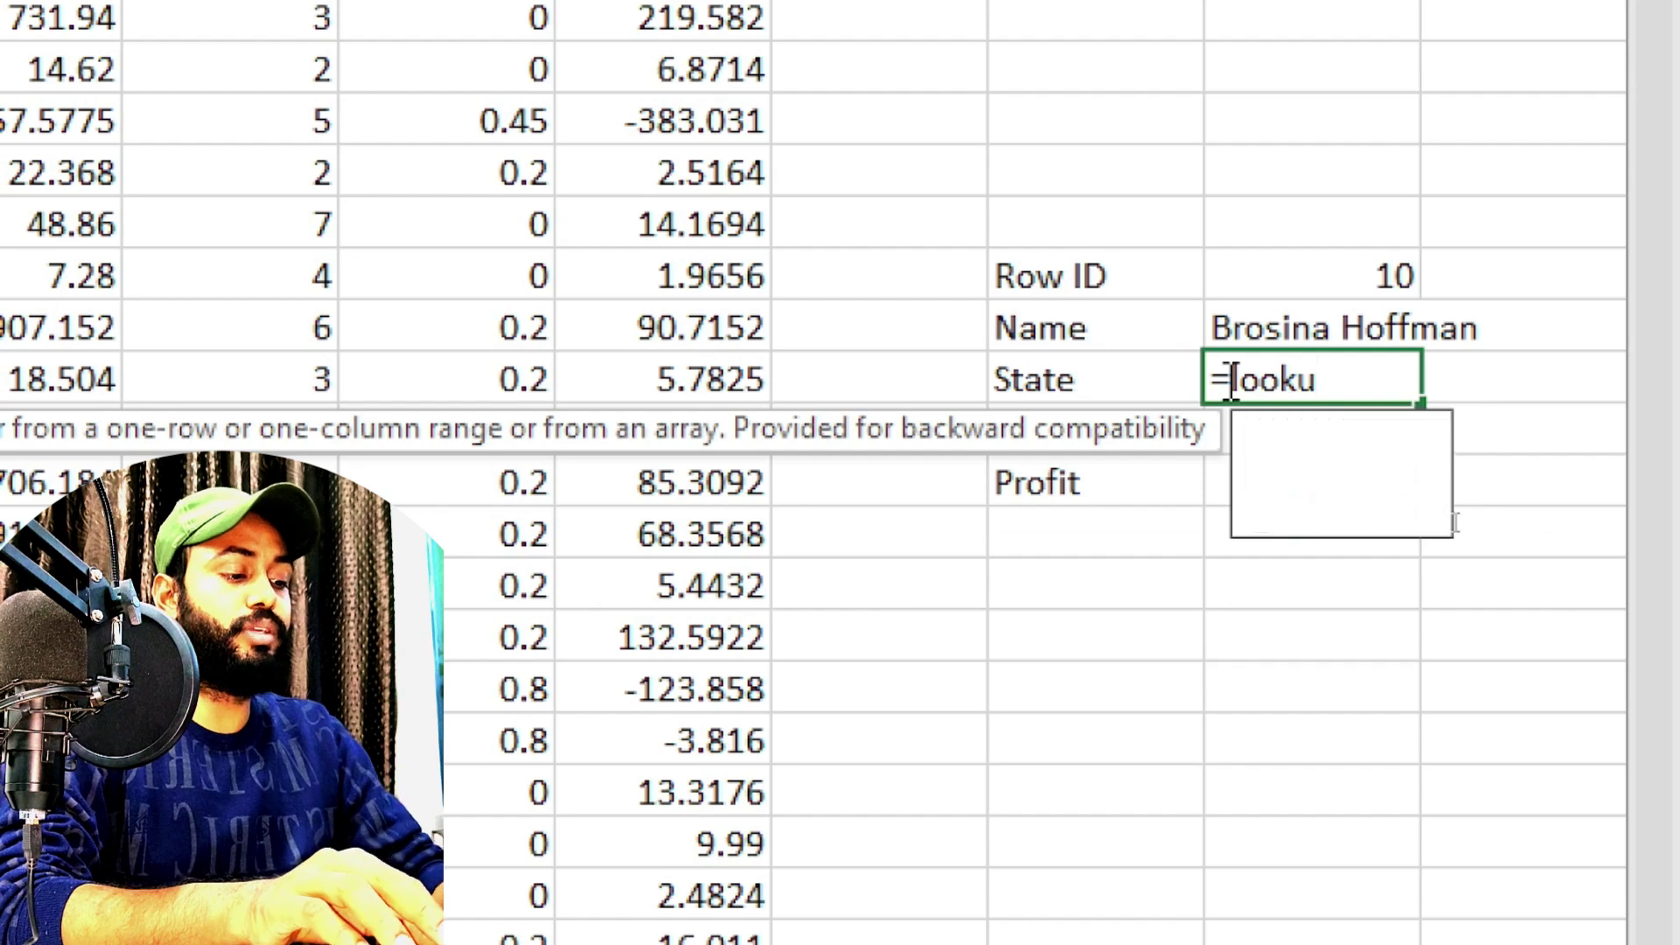
text(p()
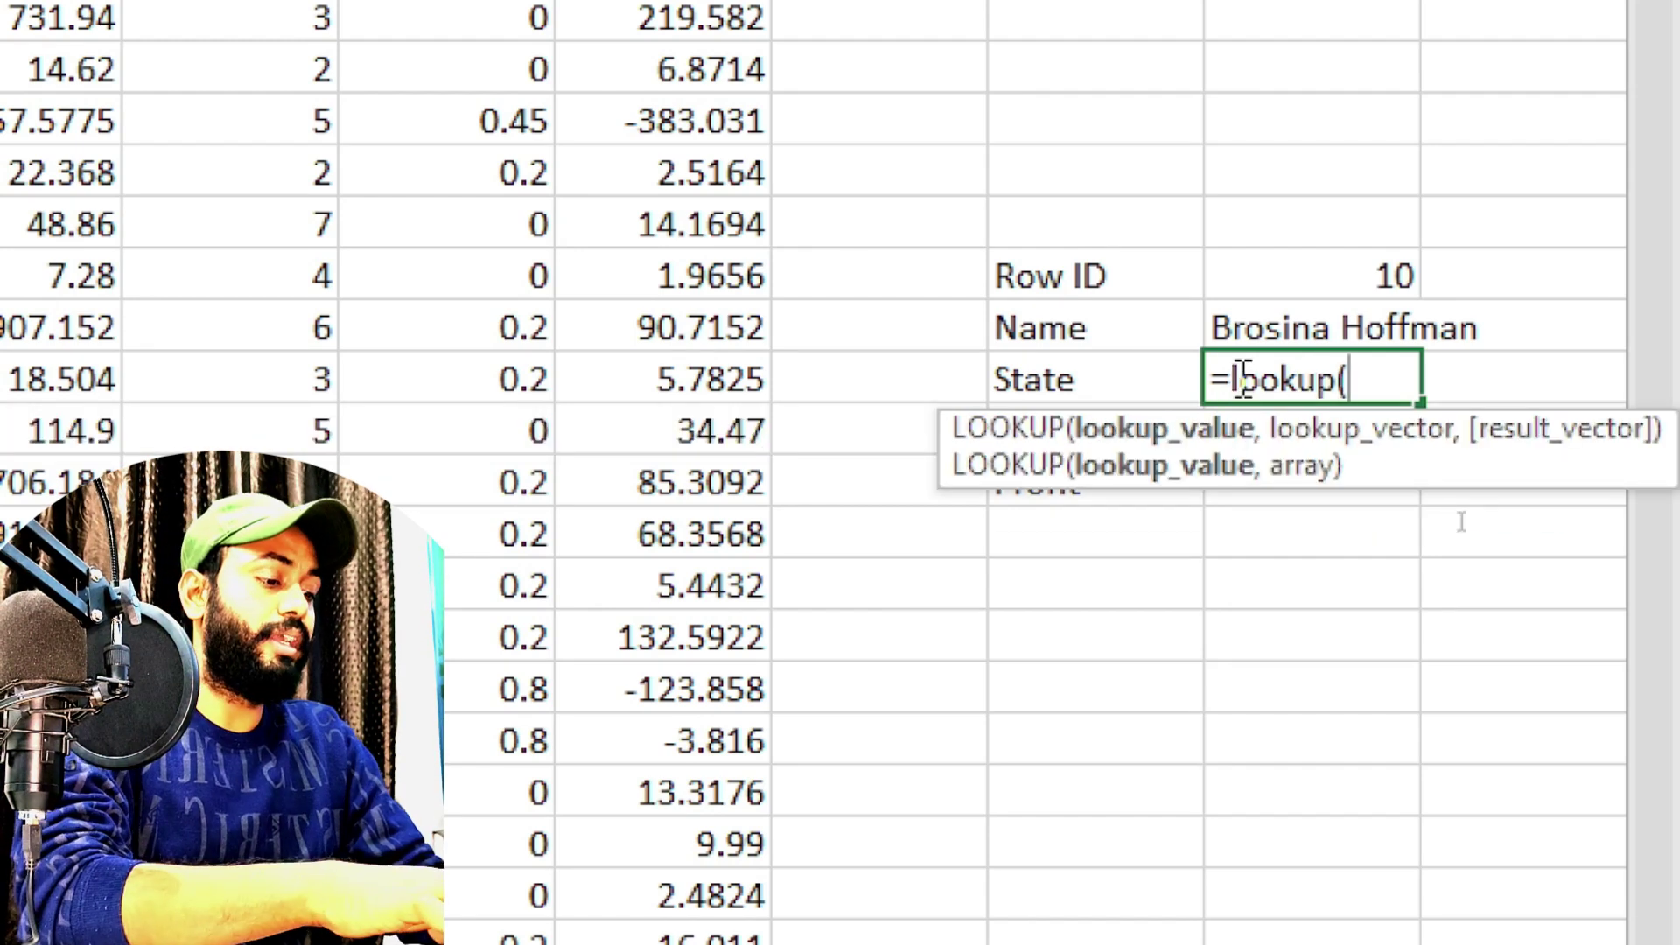
click(1302, 272)
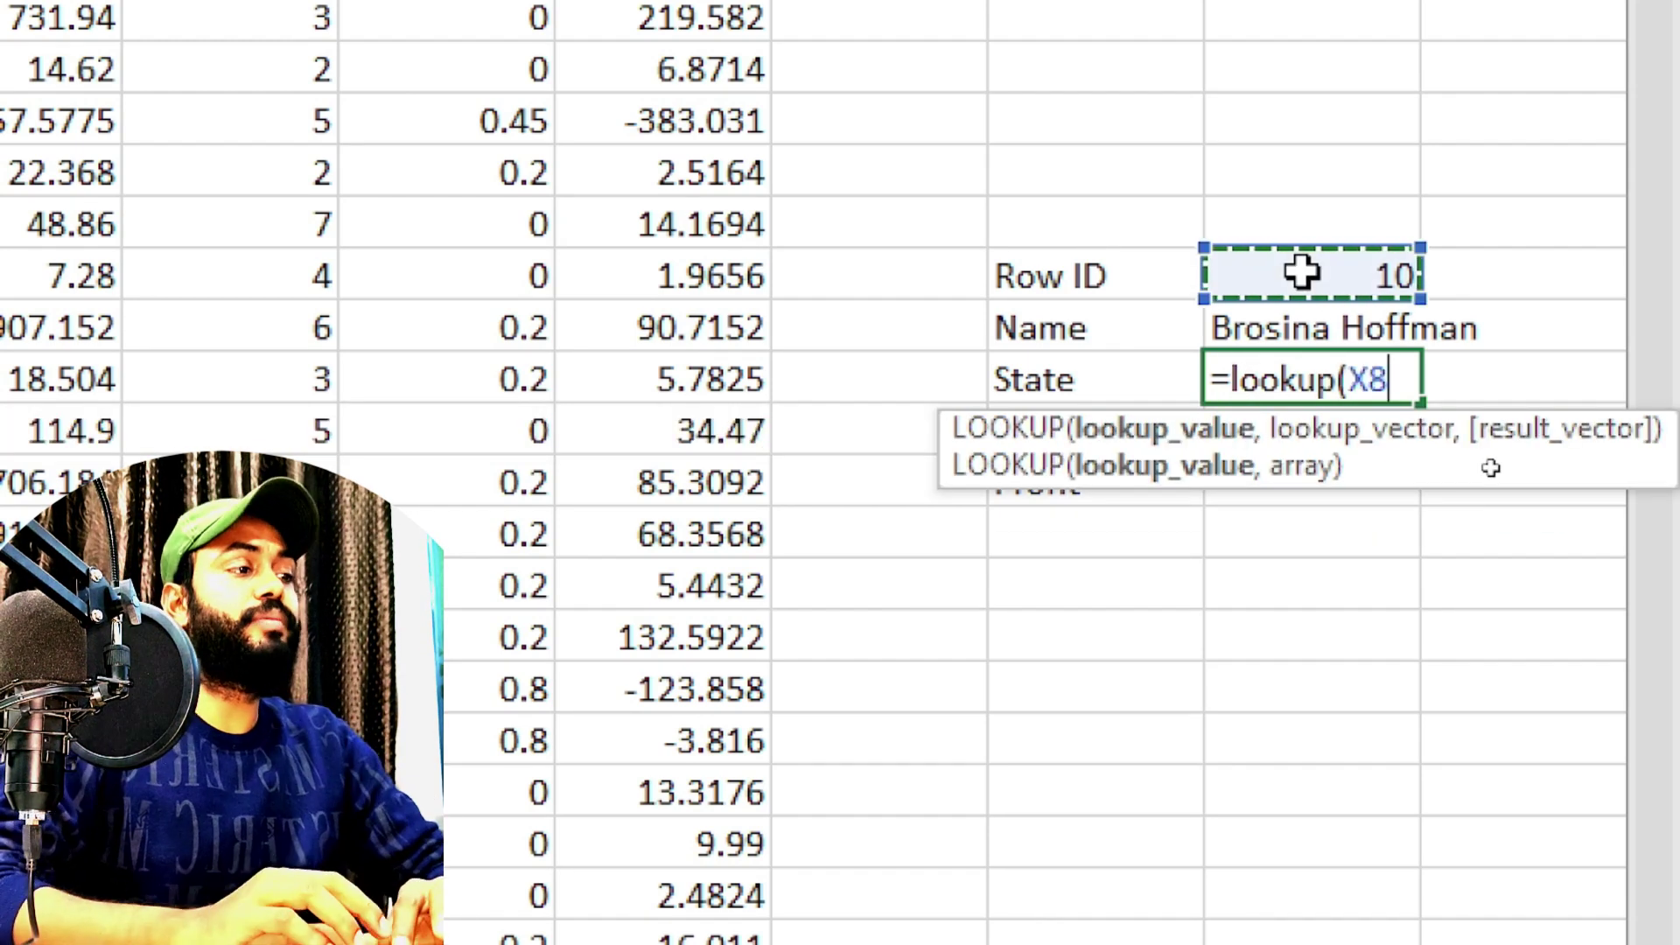
text(,)
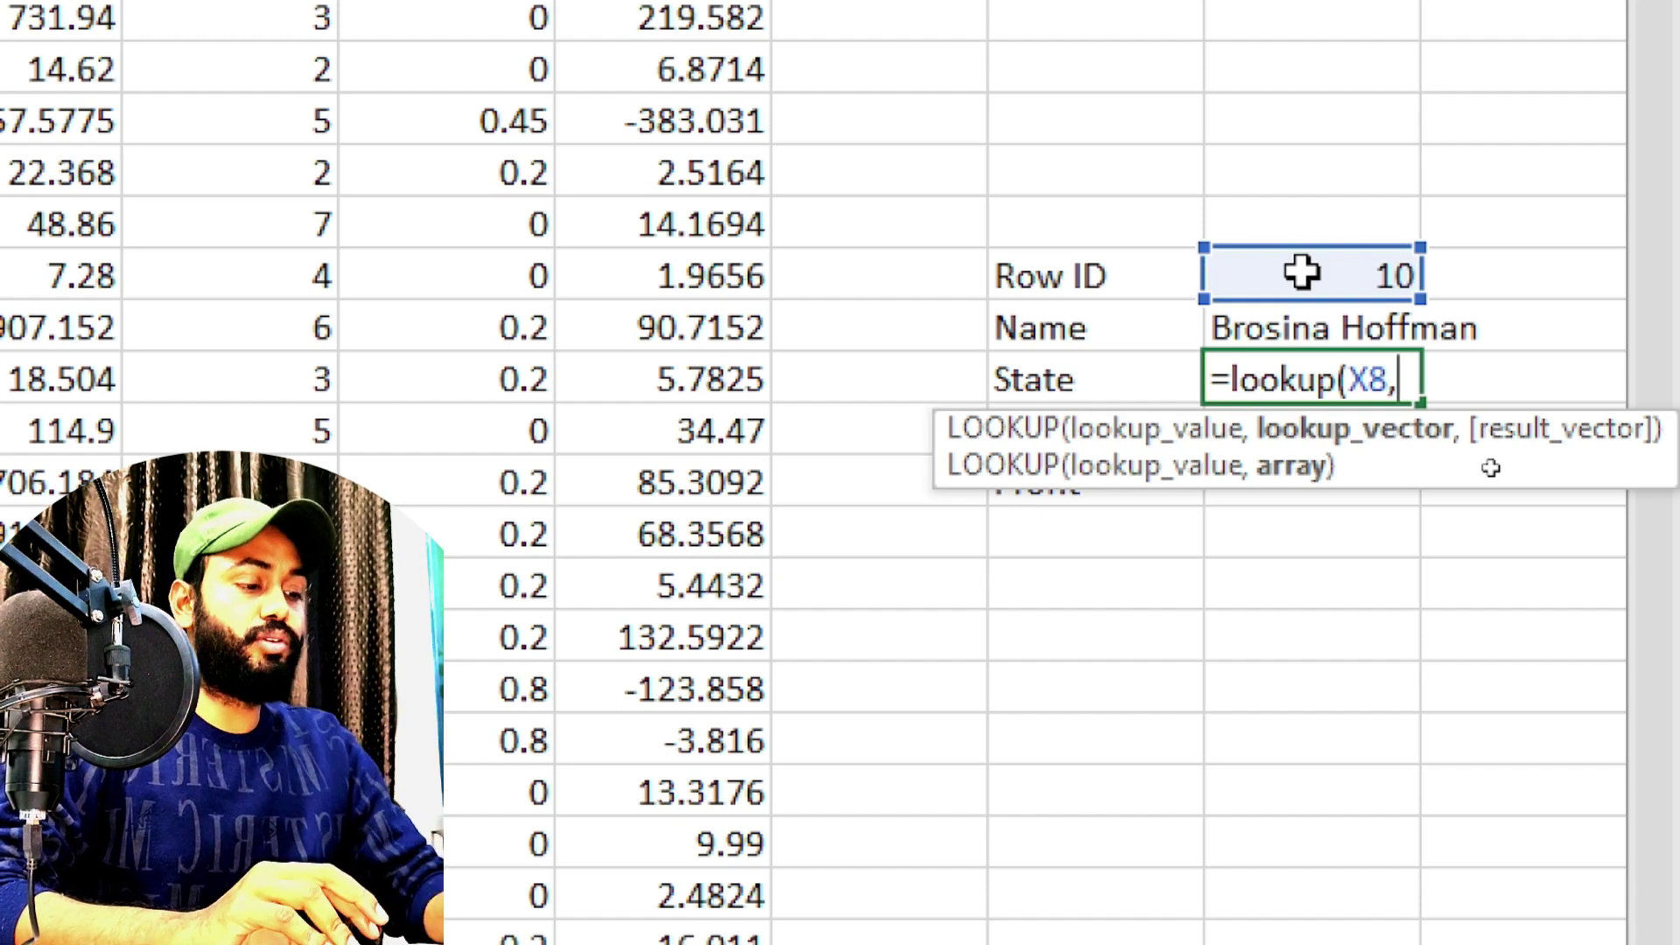
text(a1)
text(:)
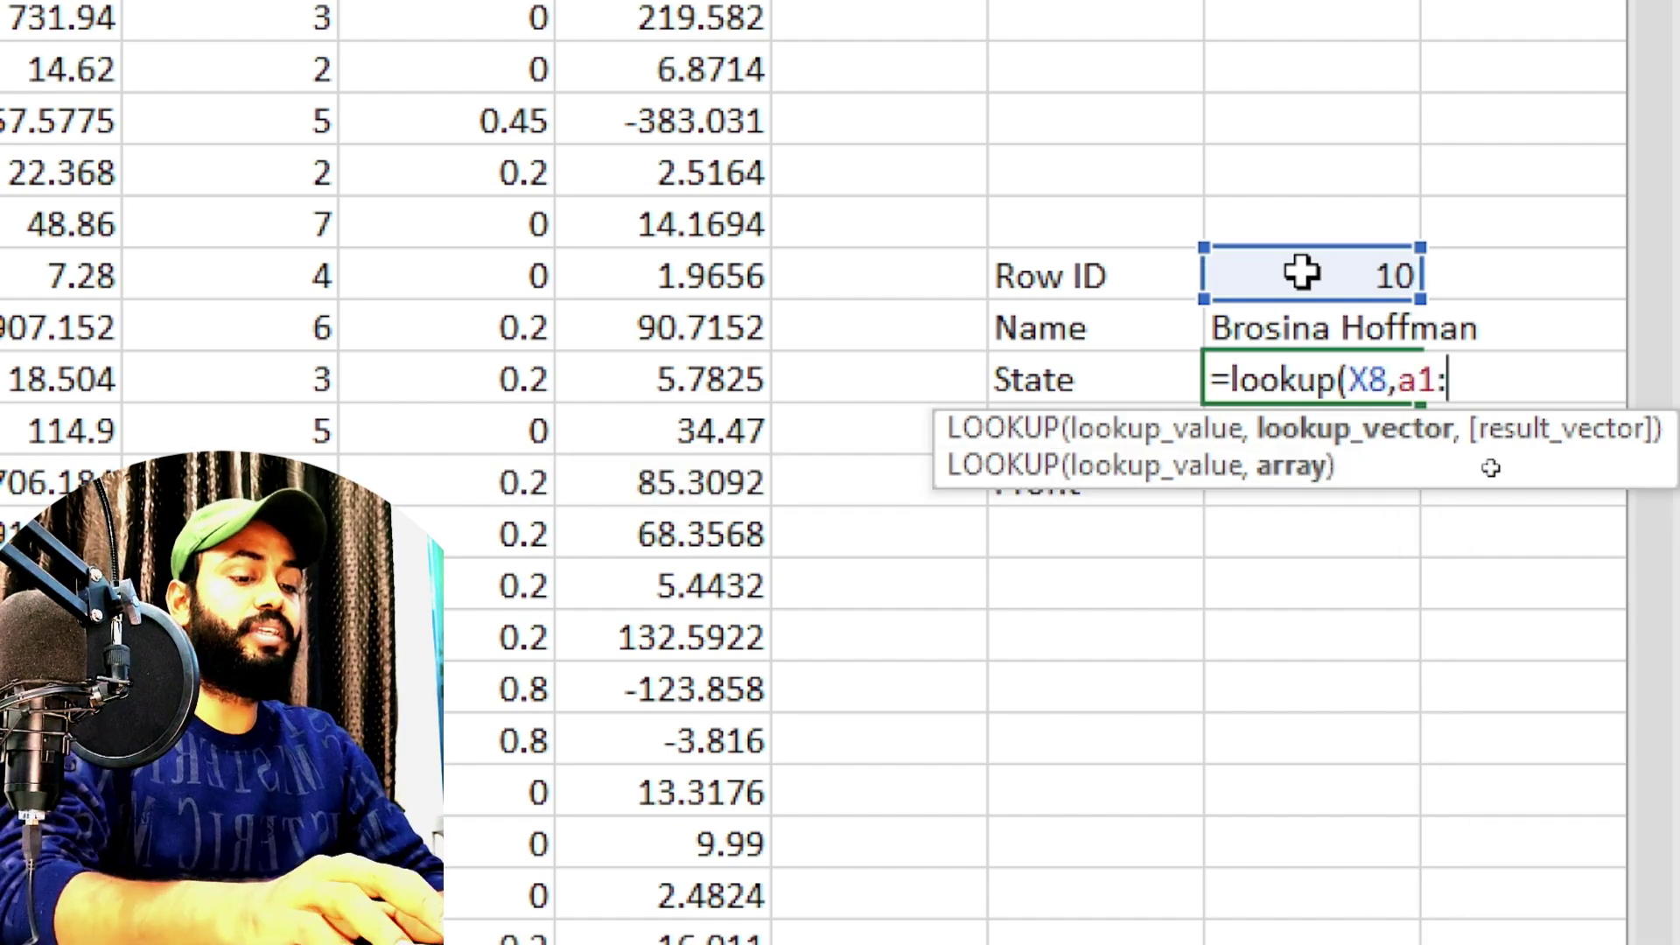
text(u1000)
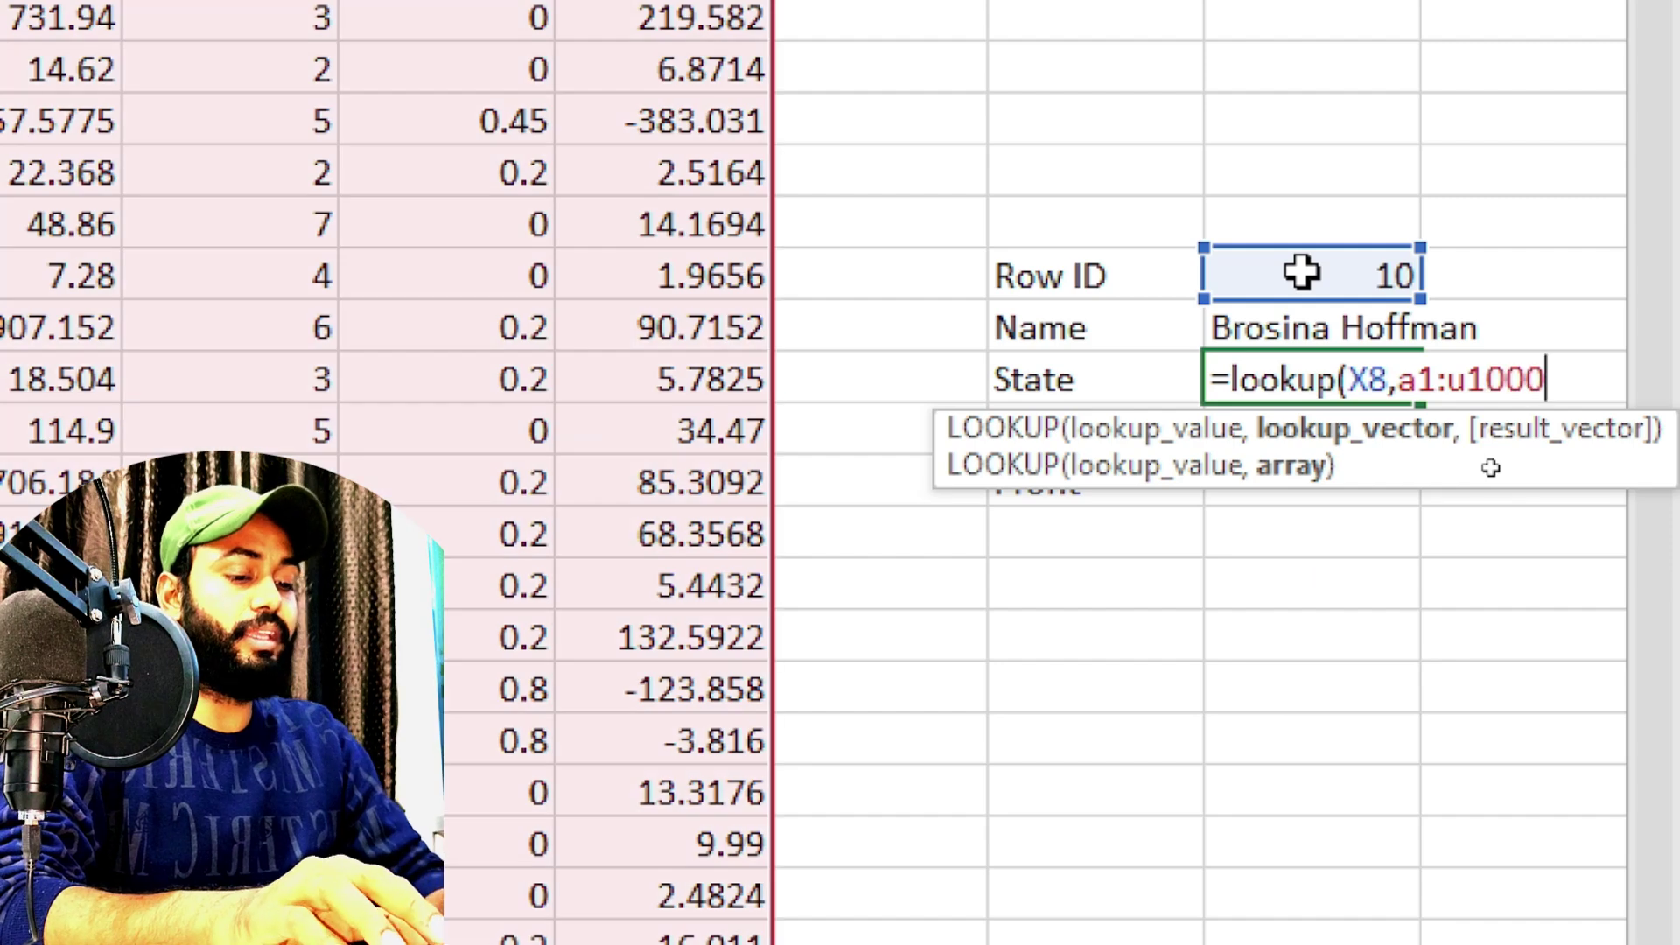
text(0,)
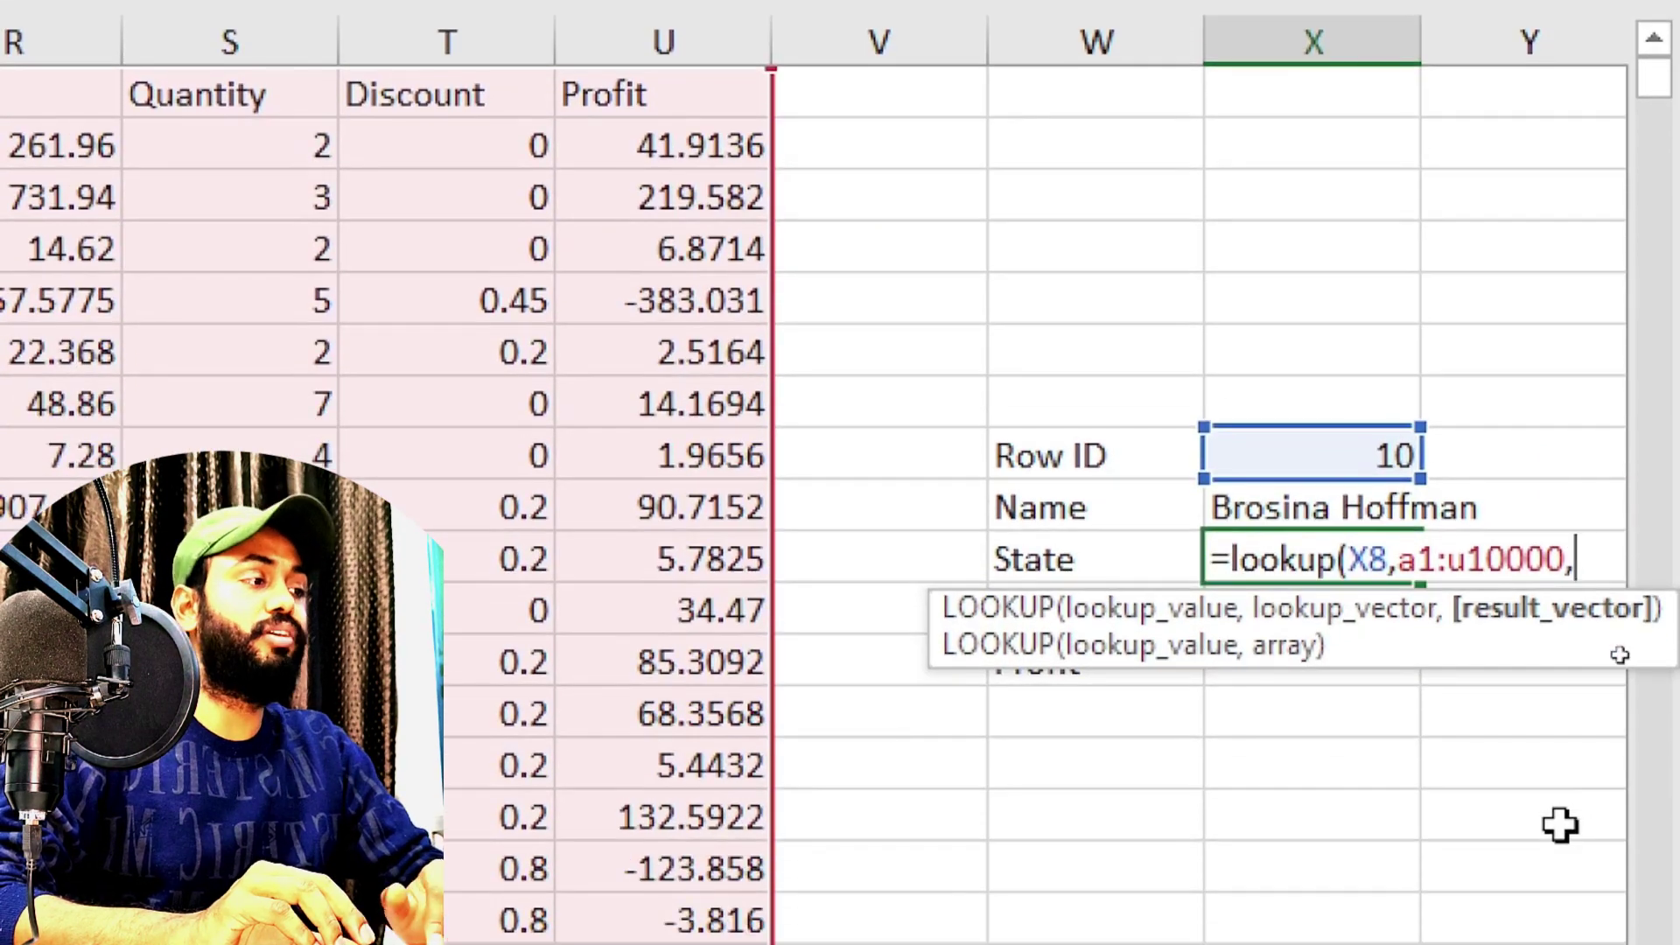
text(k1:k1)
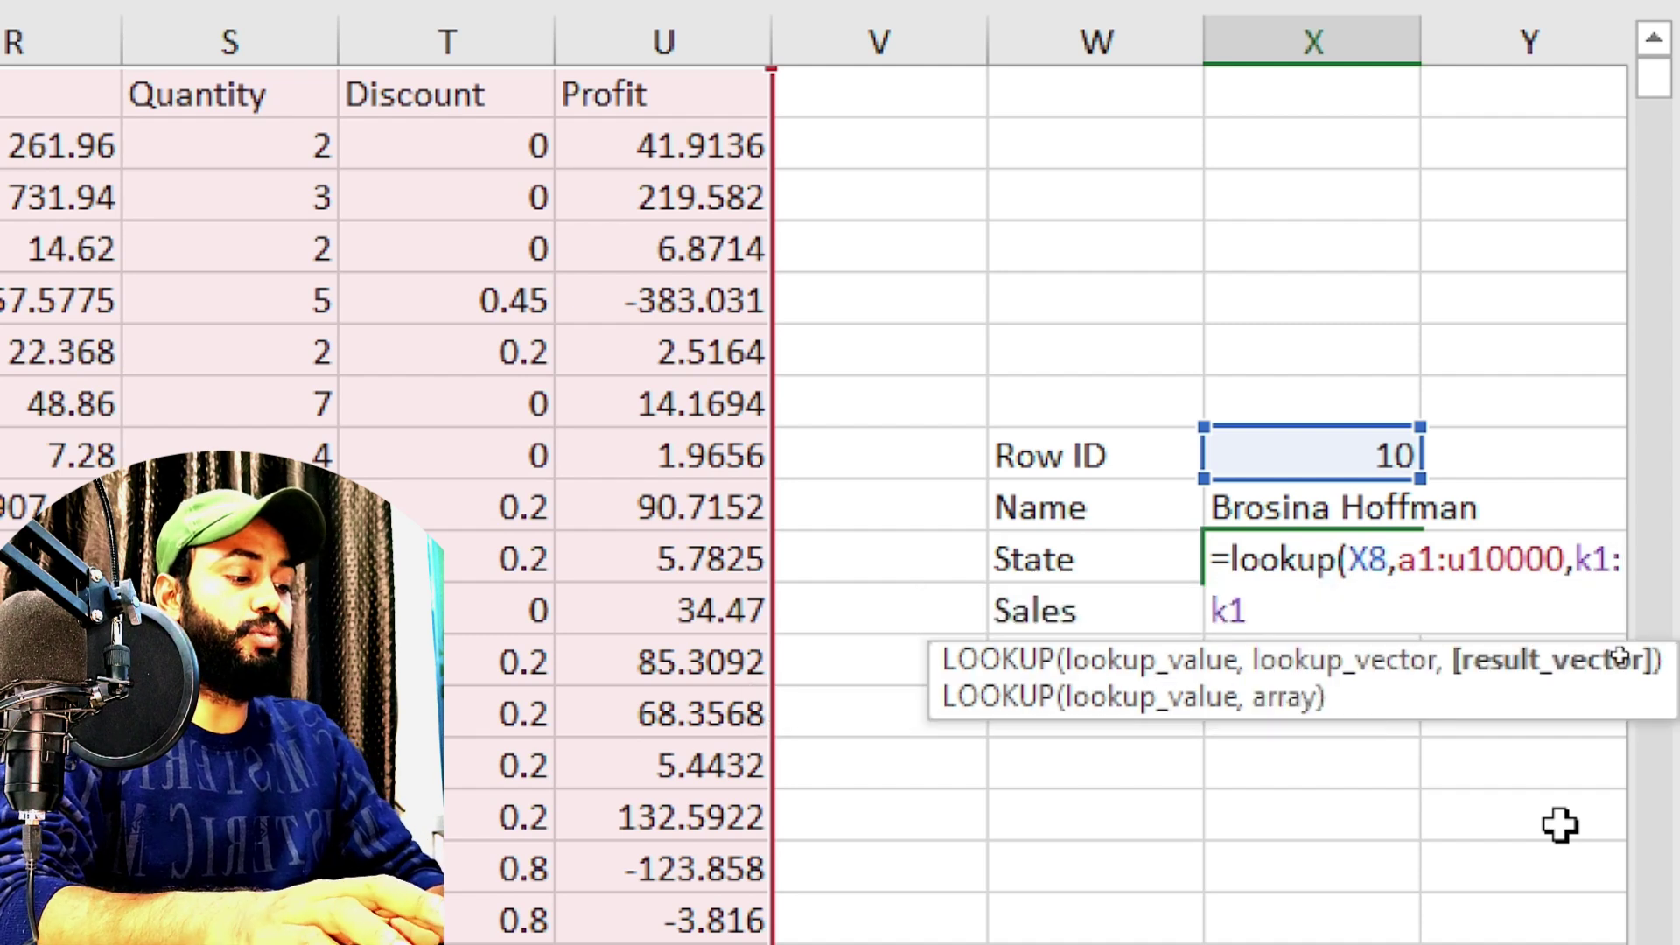
text(0000)
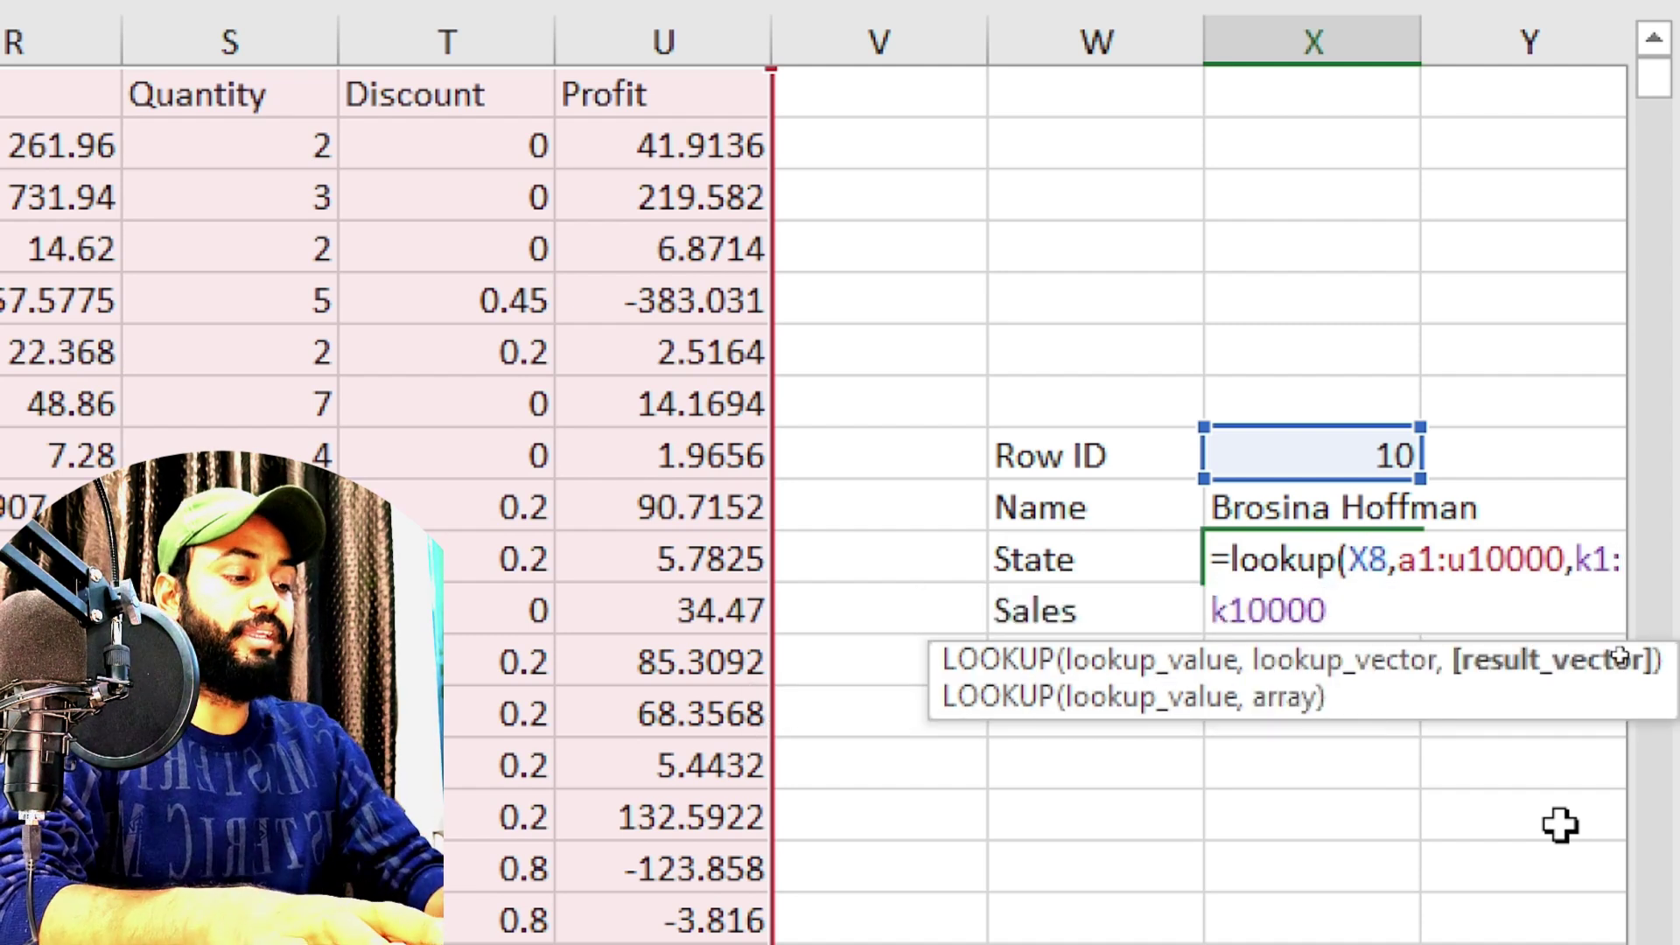
text())
key(Return)
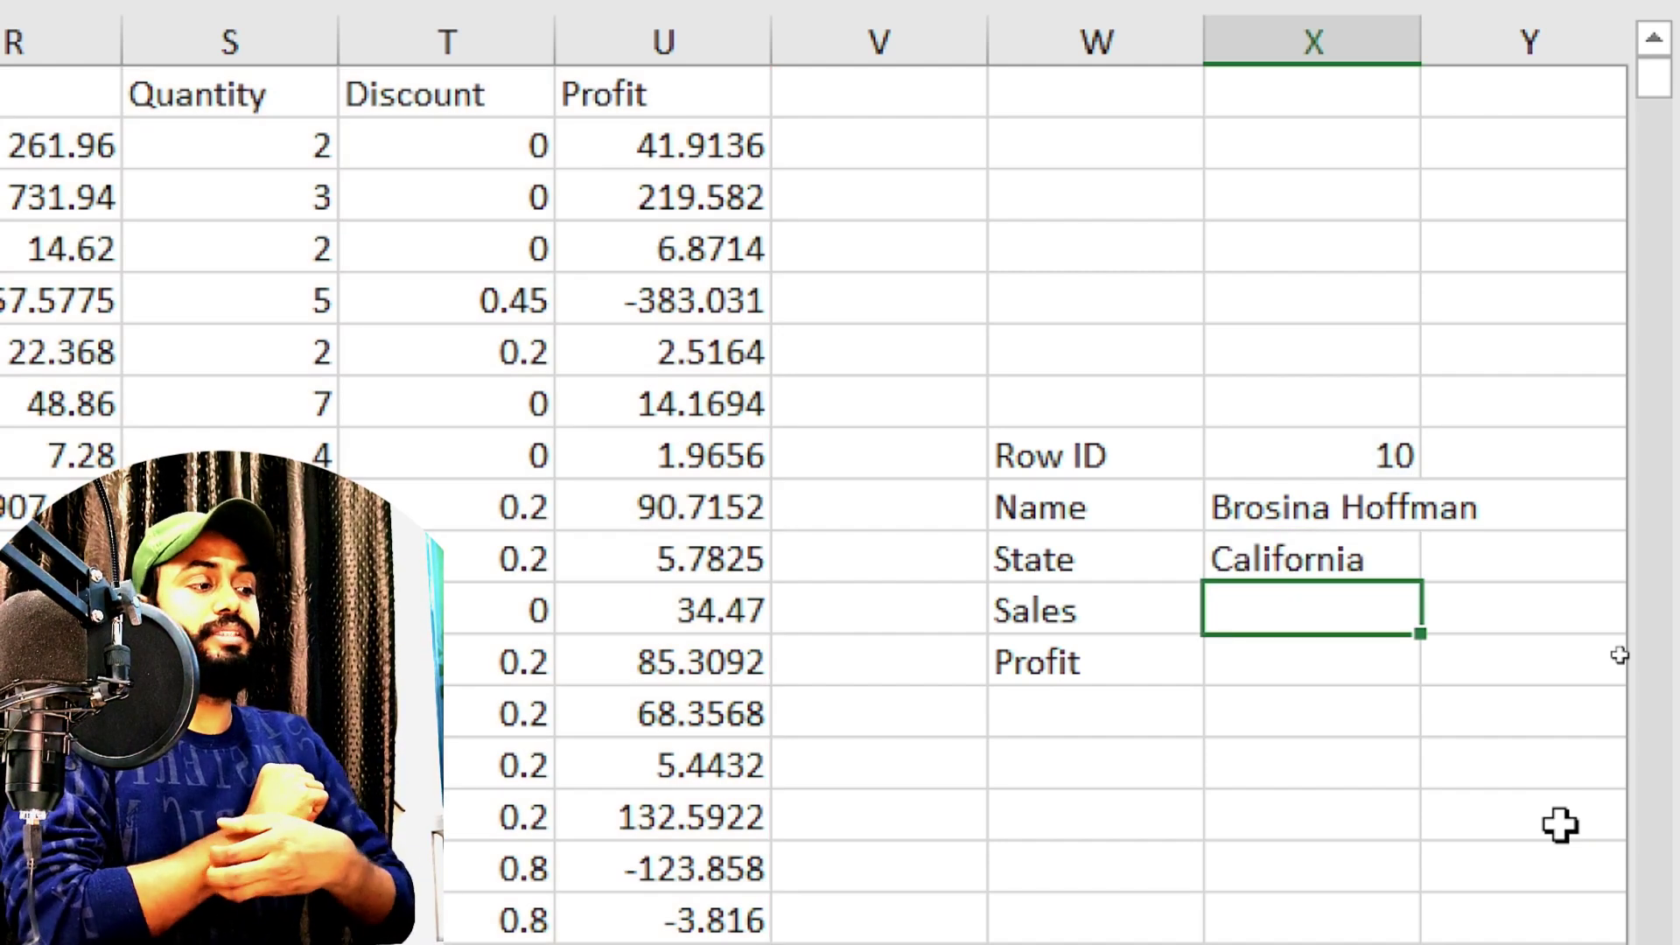
text(=)
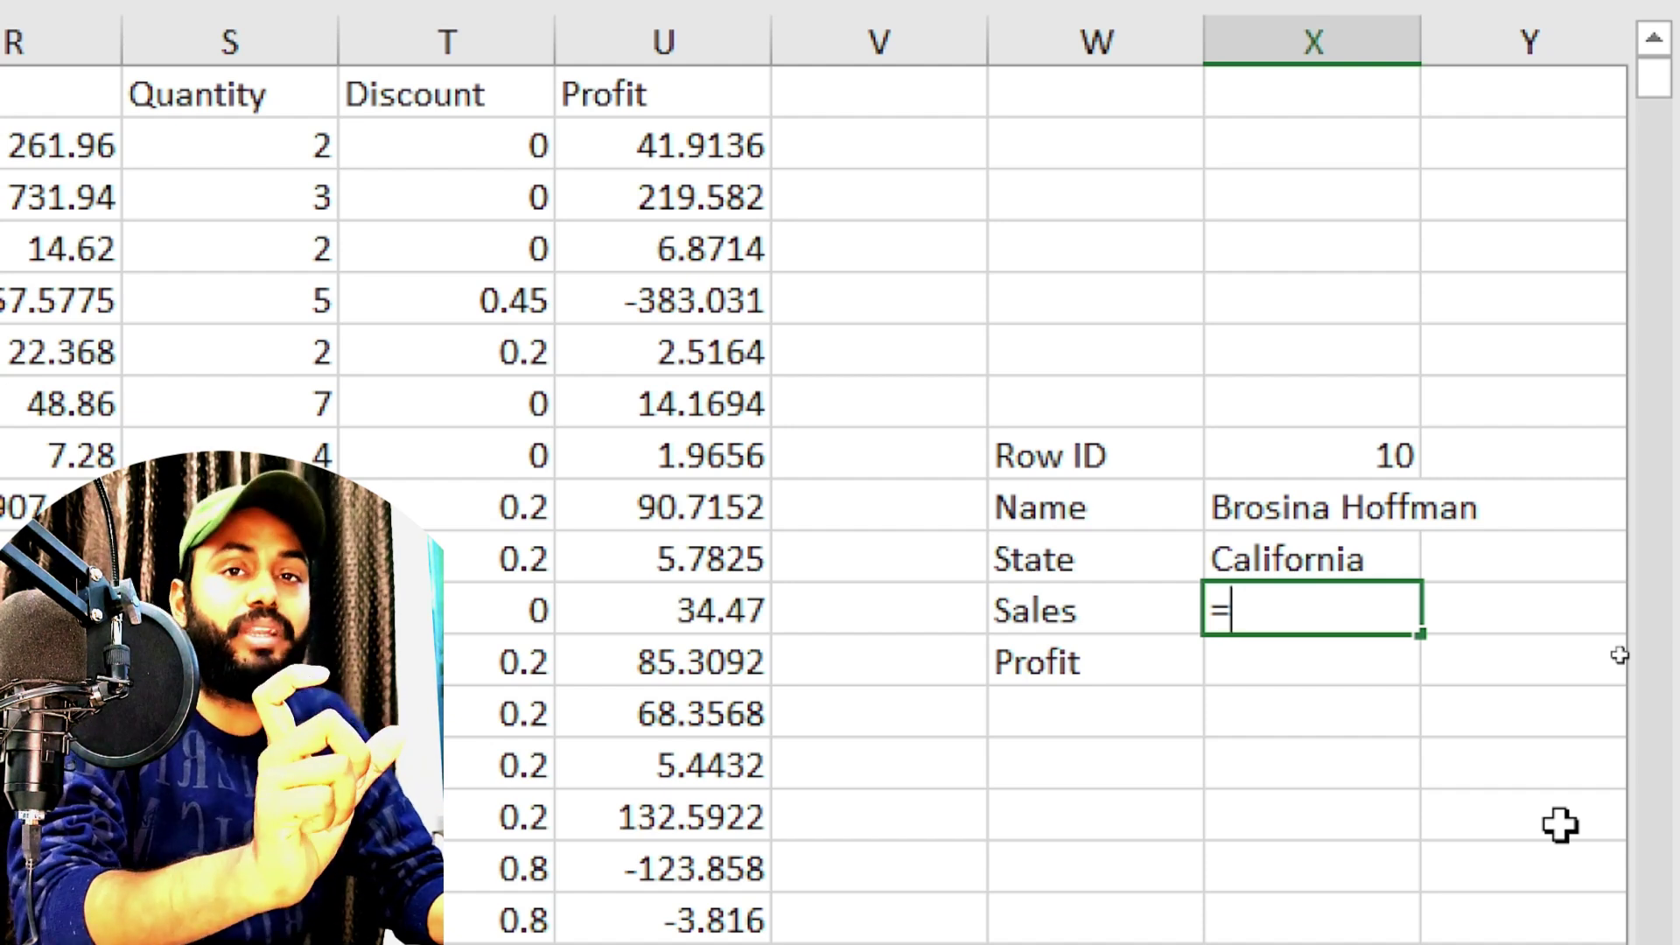
Enter =VLOOKUP(X8,A1:U10000,18,FALSE) in X11 so Sales returns 114.9.
text(vlookup()
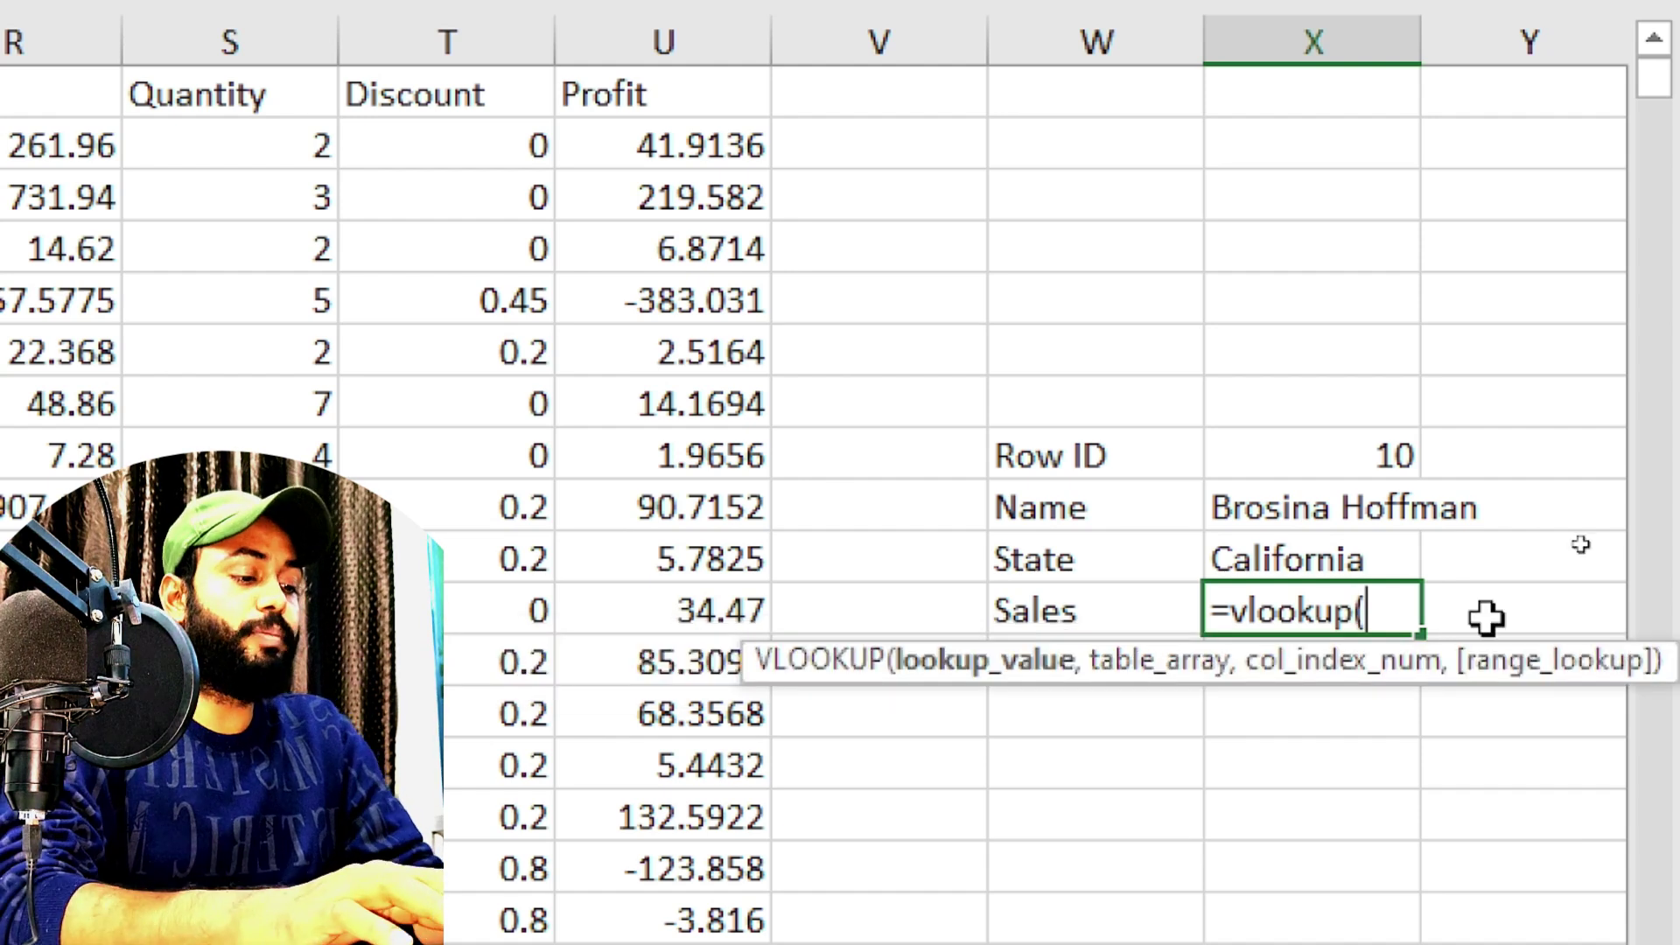
click(1338, 453)
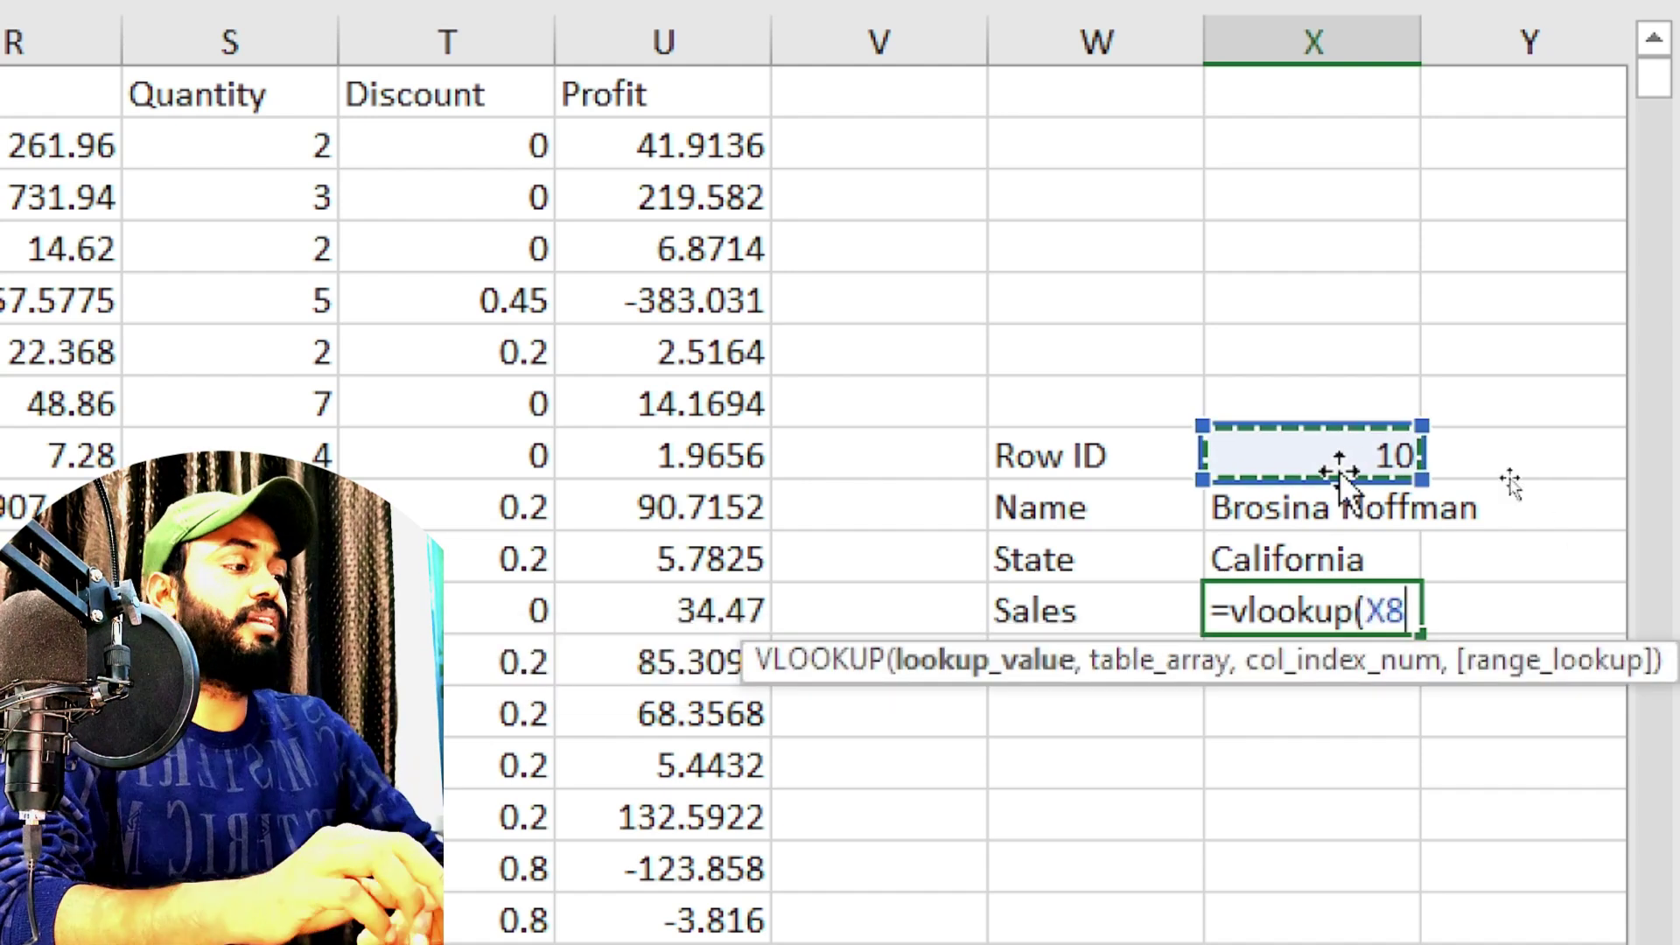
text(,a1:u100)
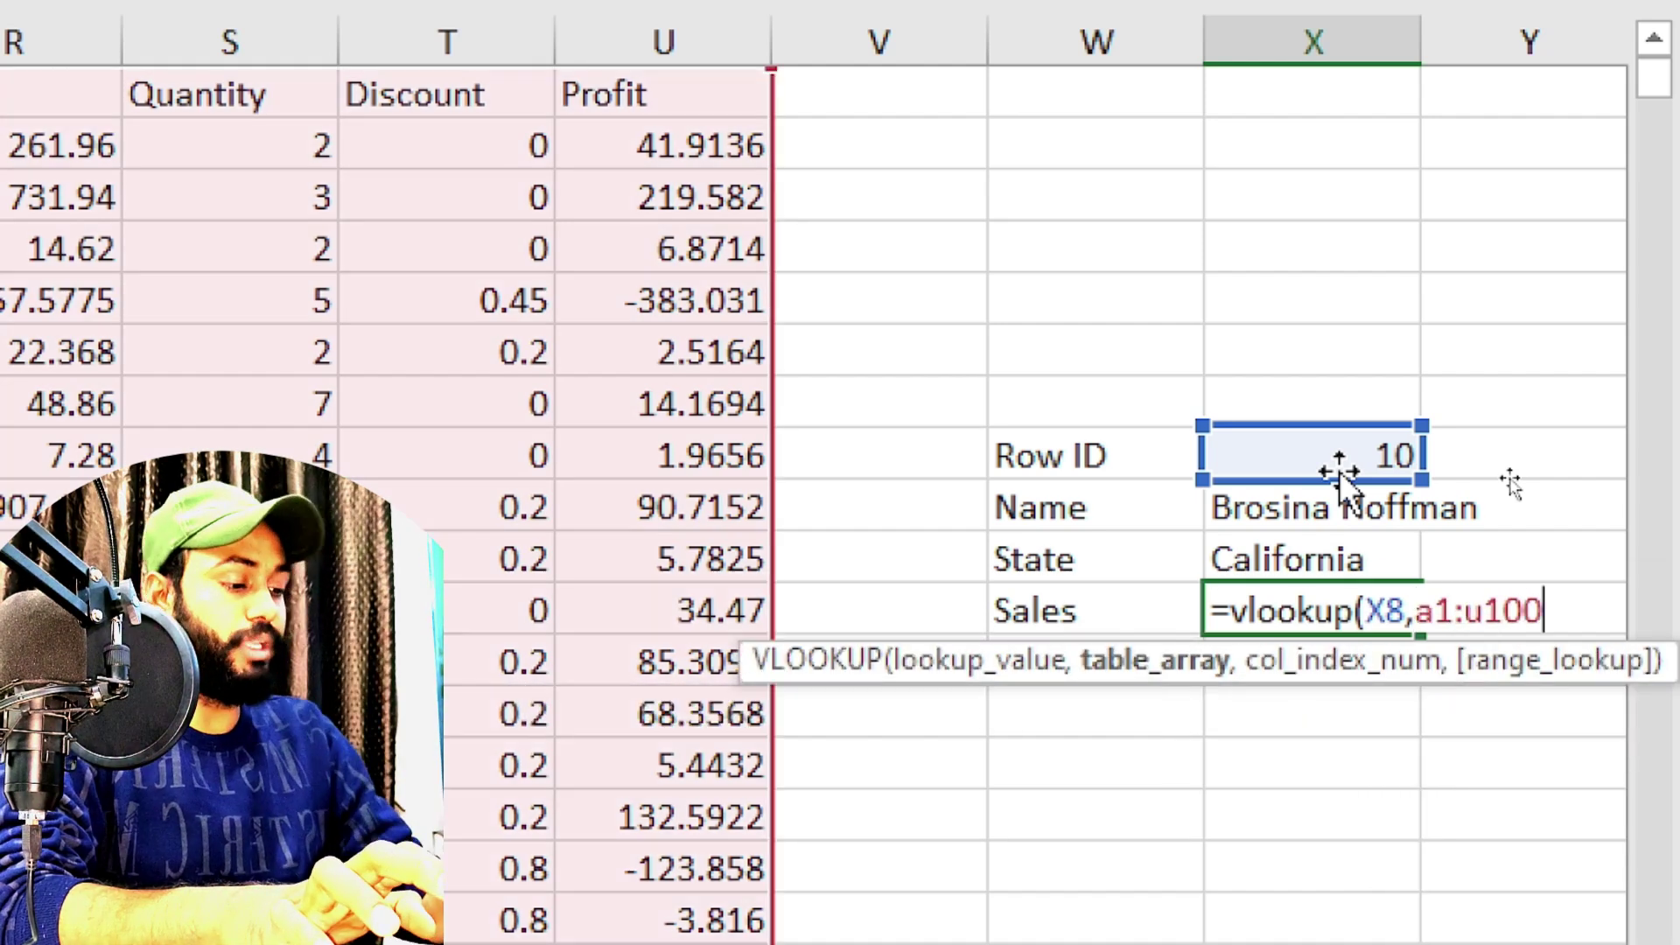
text(00,)
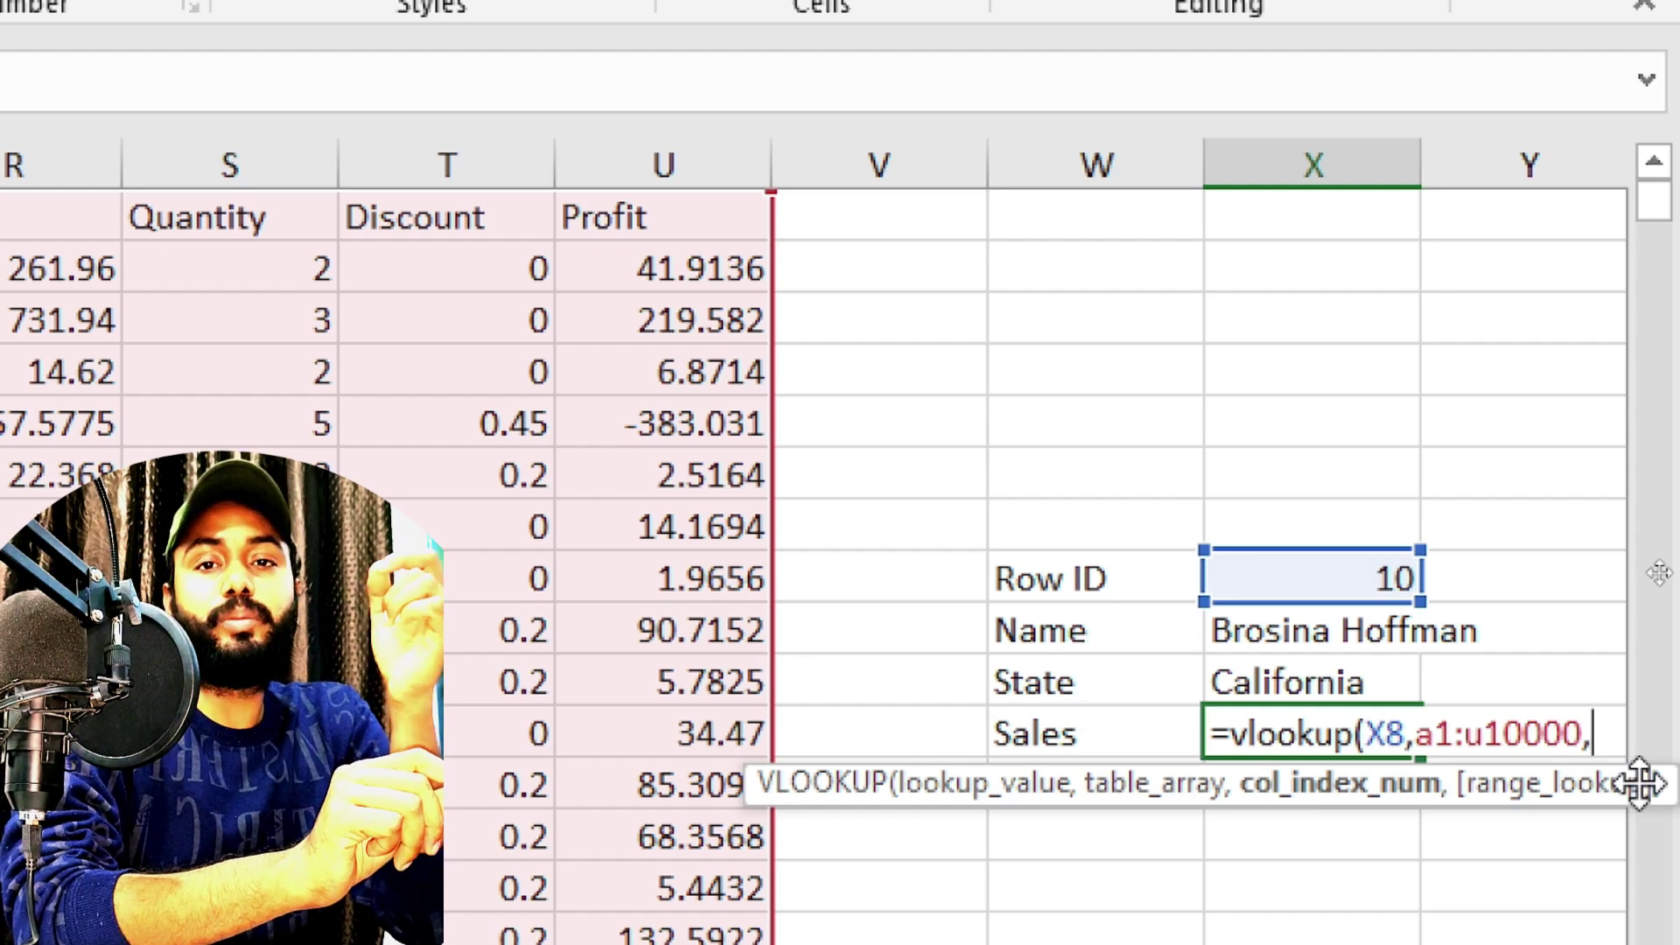
text(18)
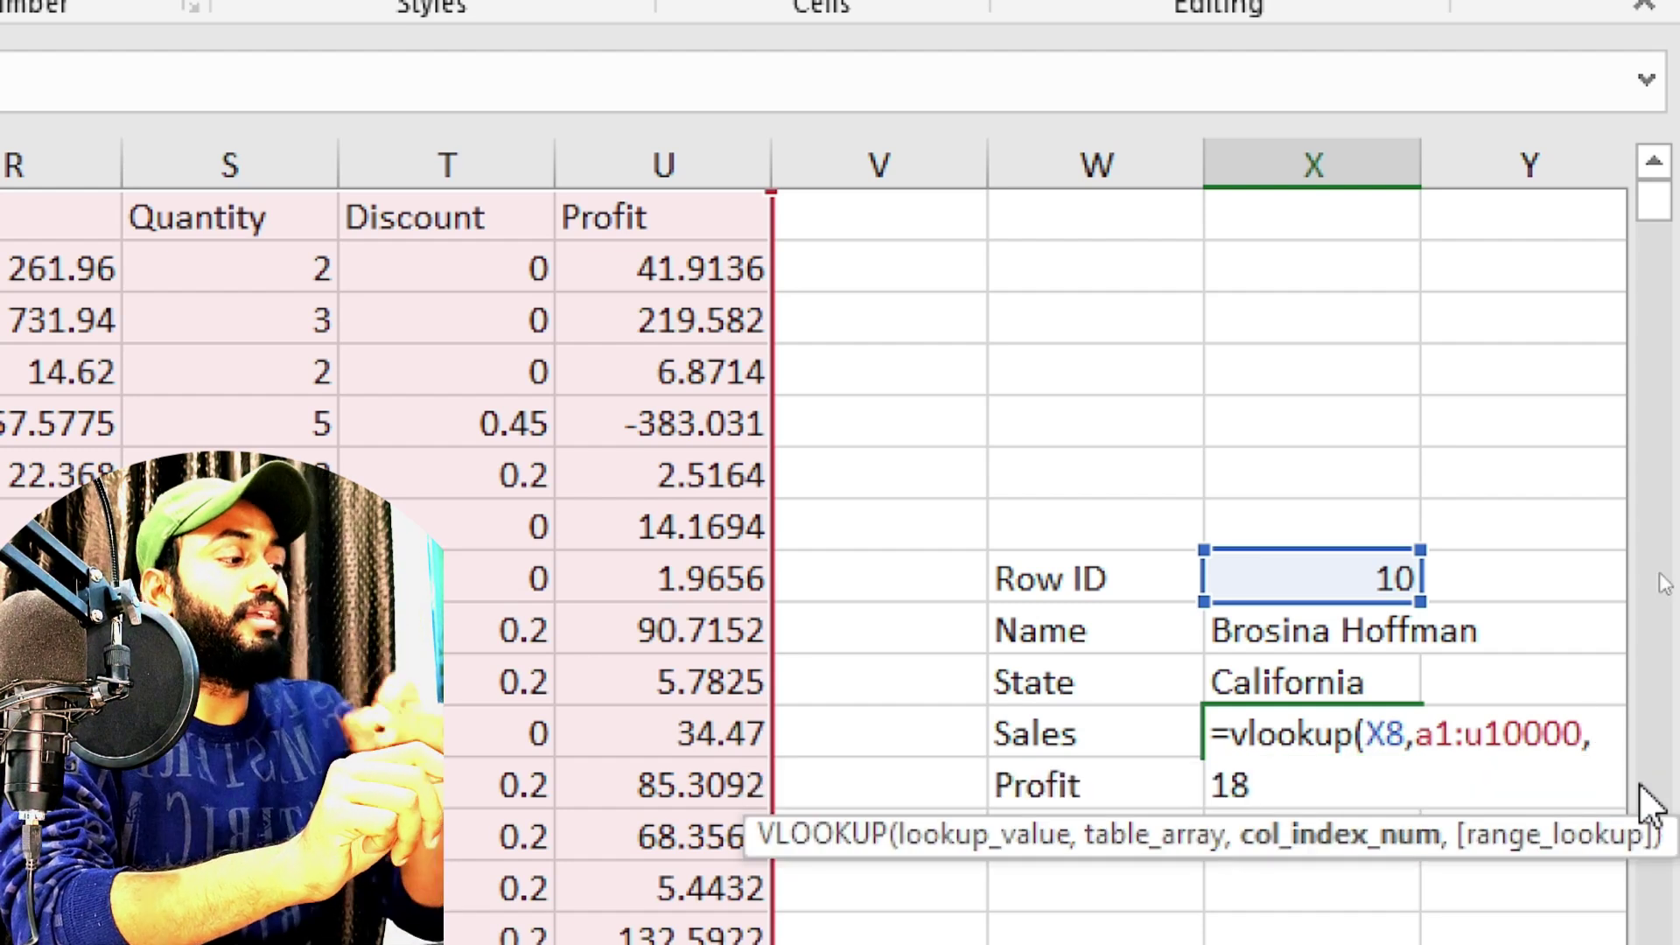
text(,)
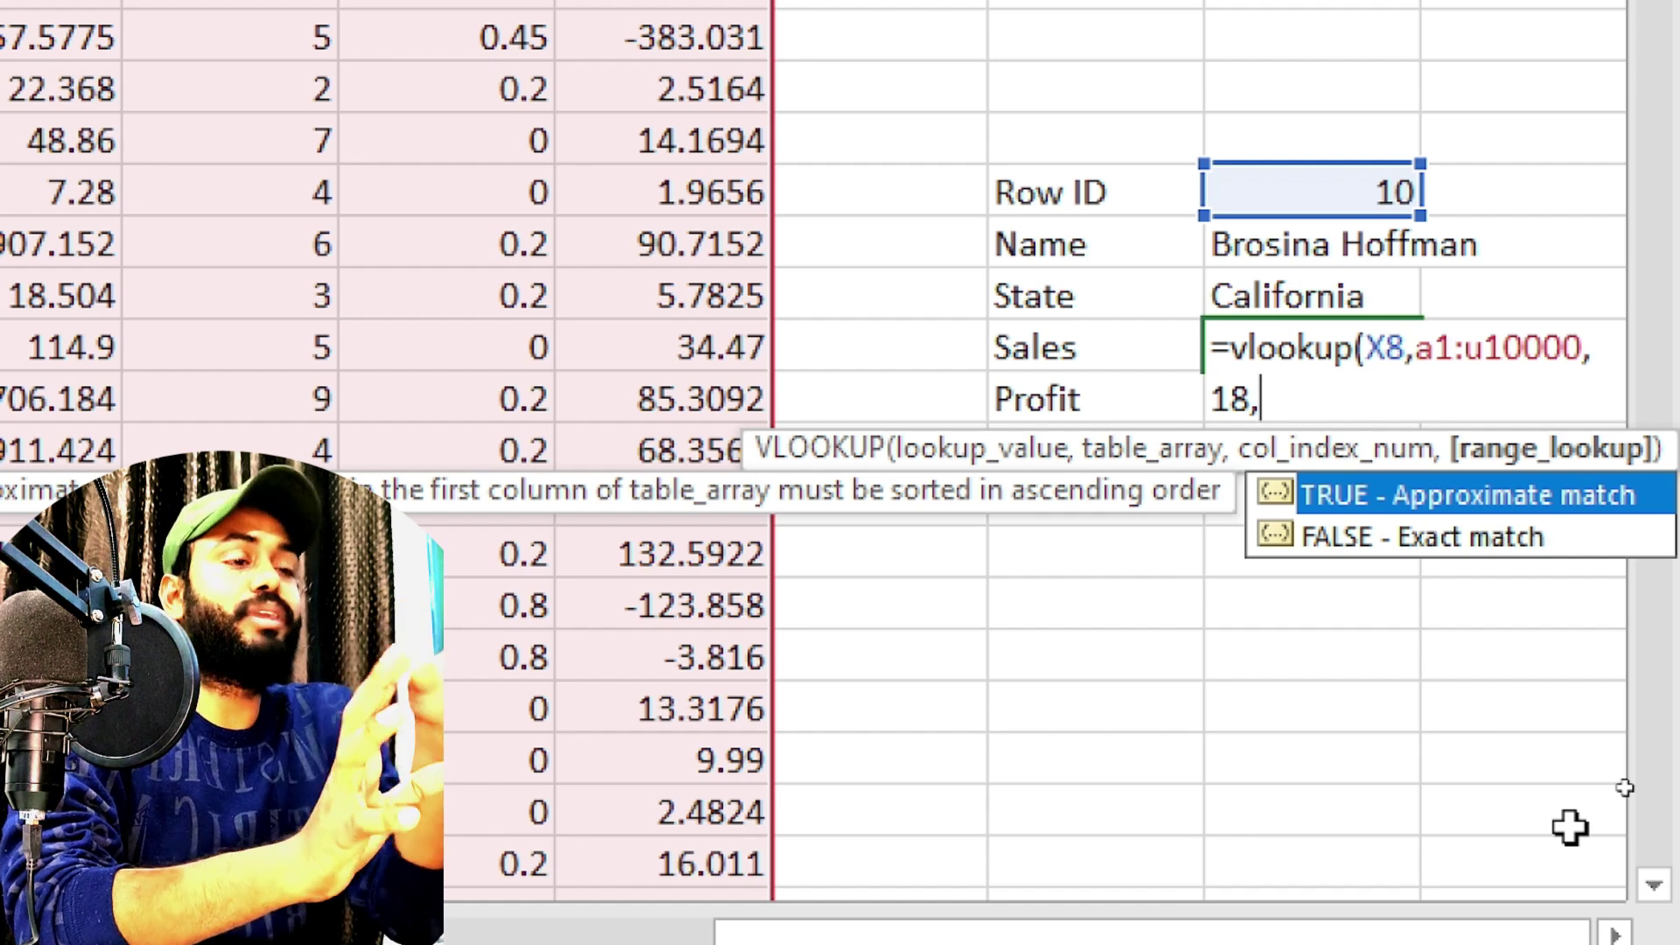
text(fals)
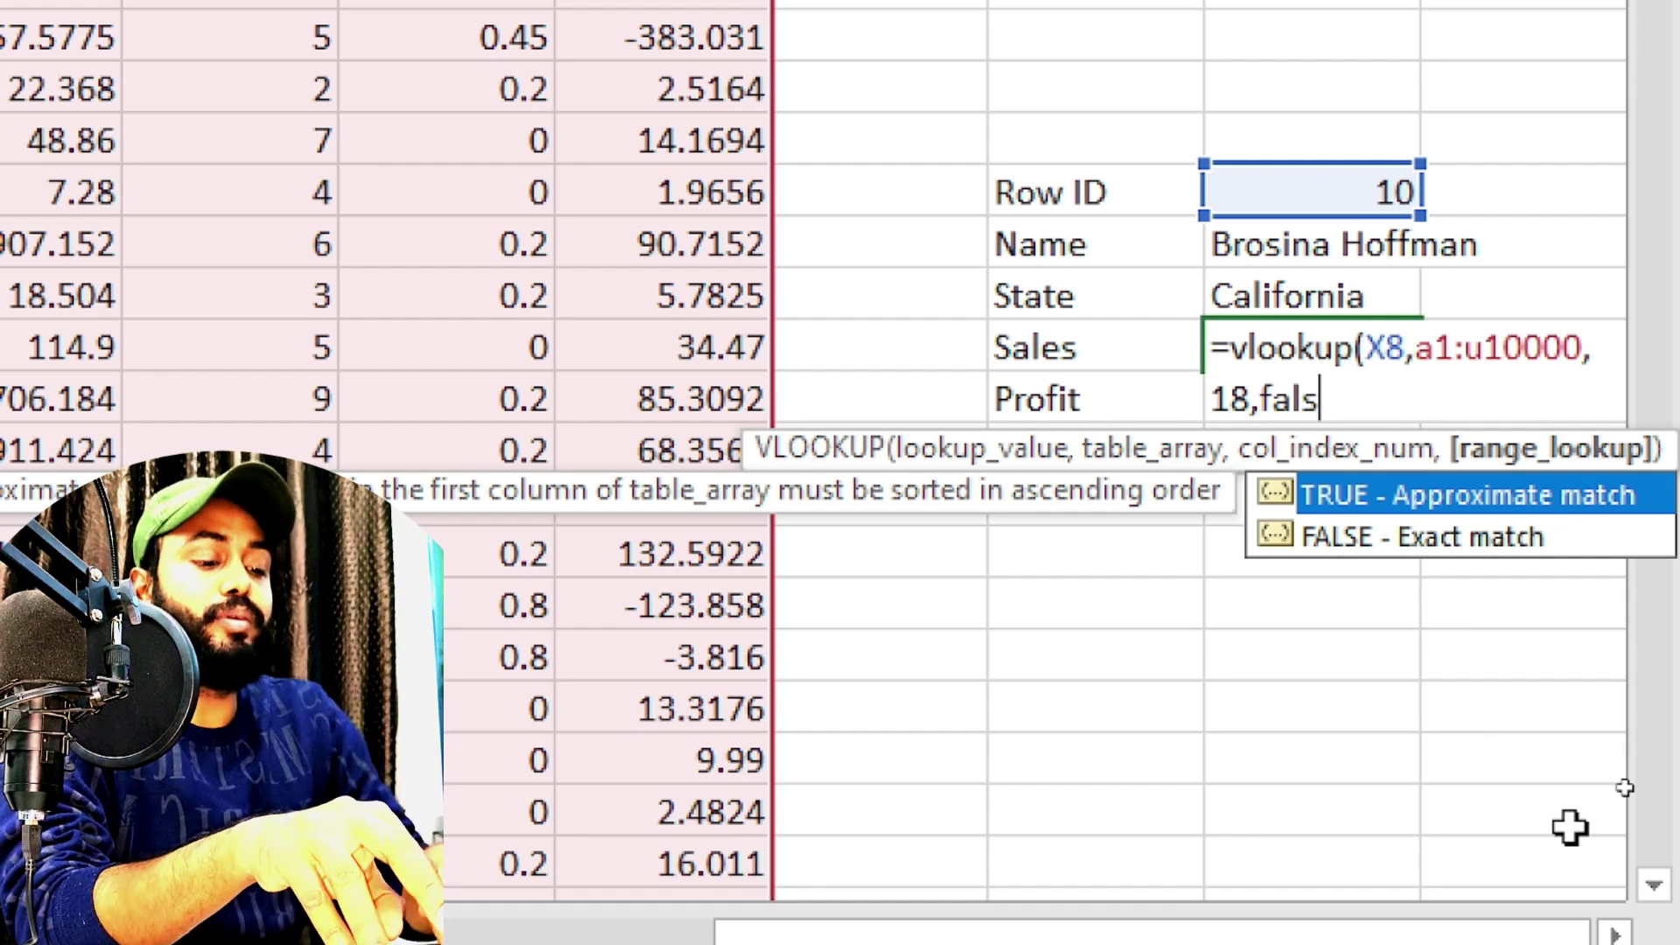
text(e))
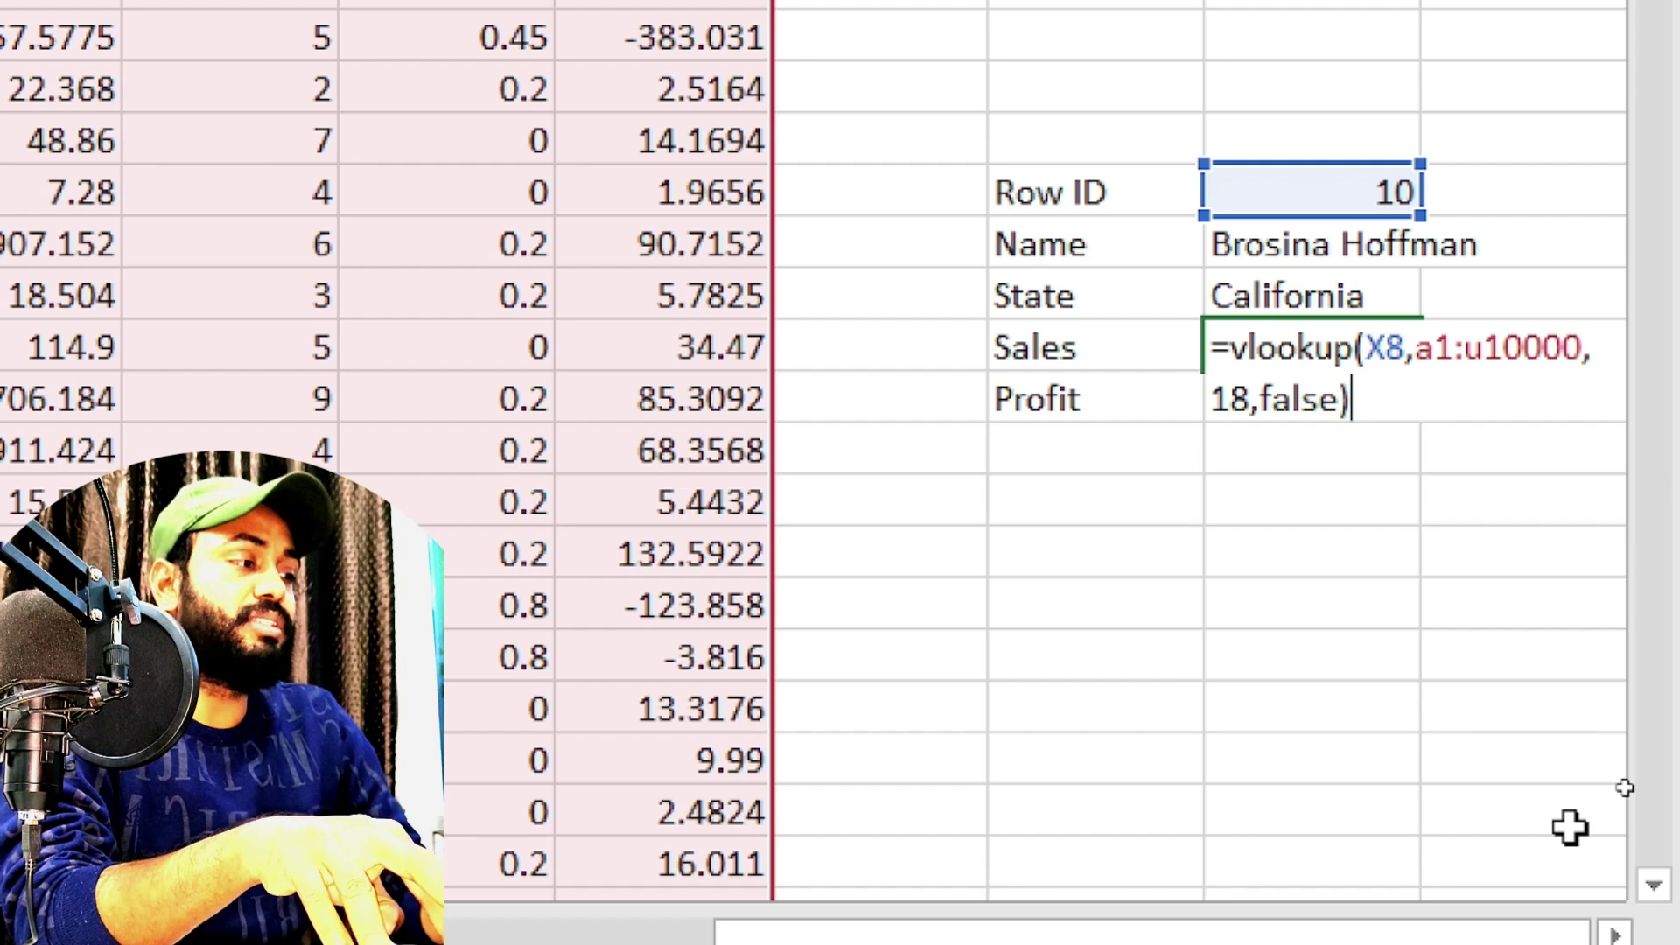
key(Return)
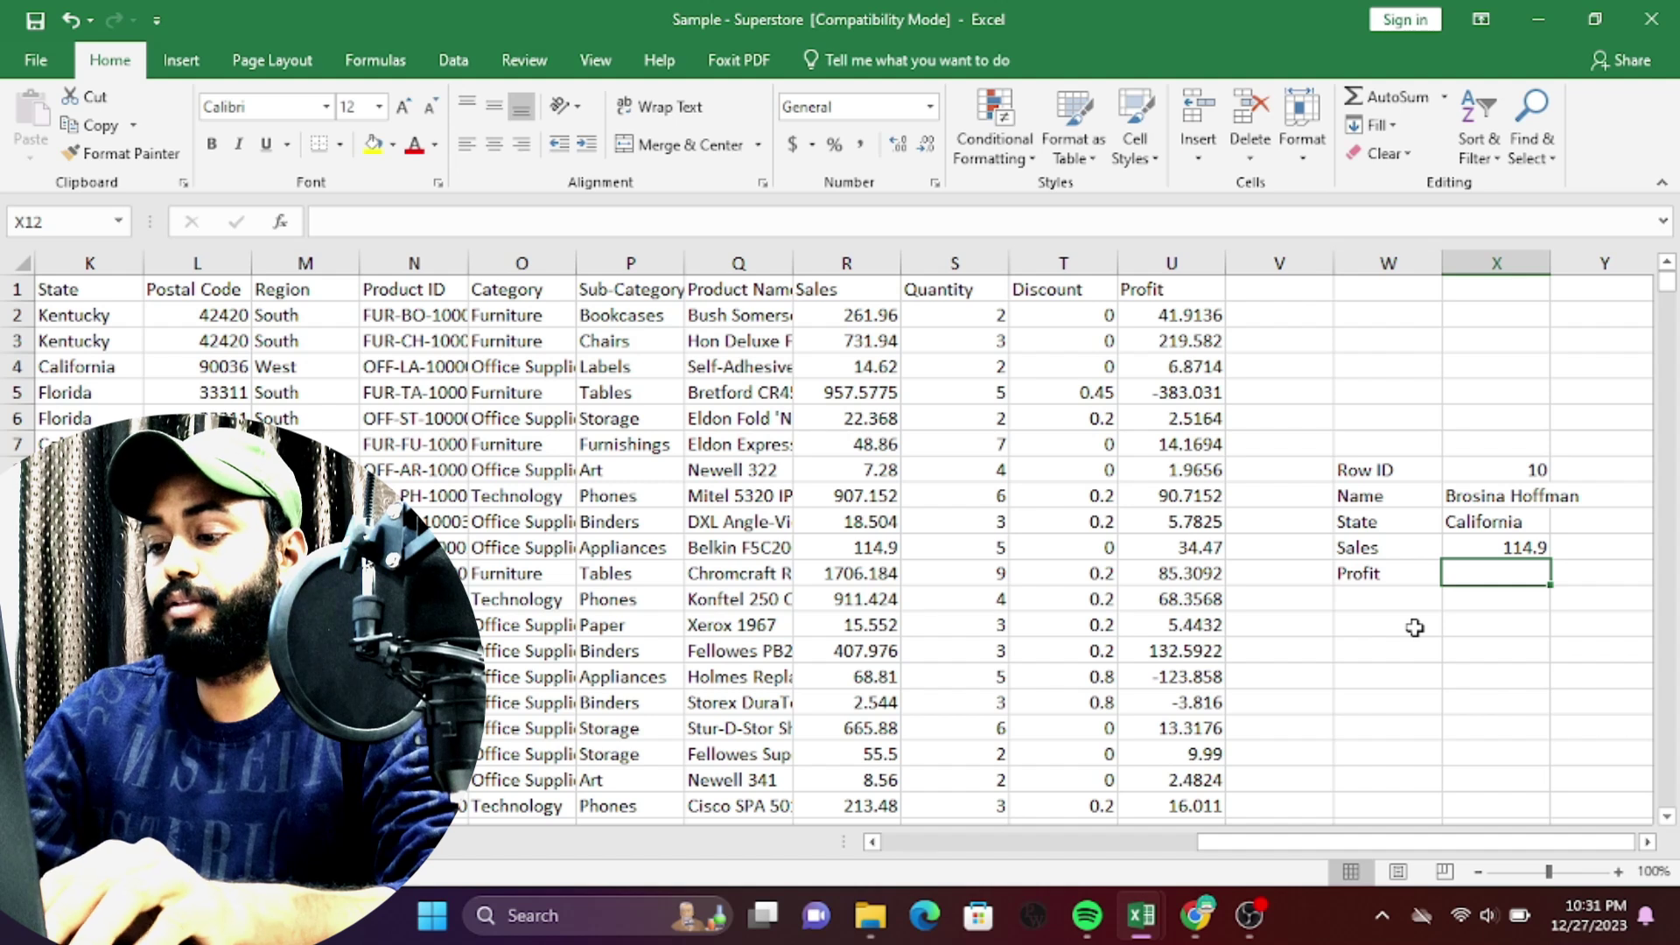
Enter =VLOOKUP(X8,A1:U10000,21,FALSE) in X12 and check it returns Profit 34.47.
text(=)
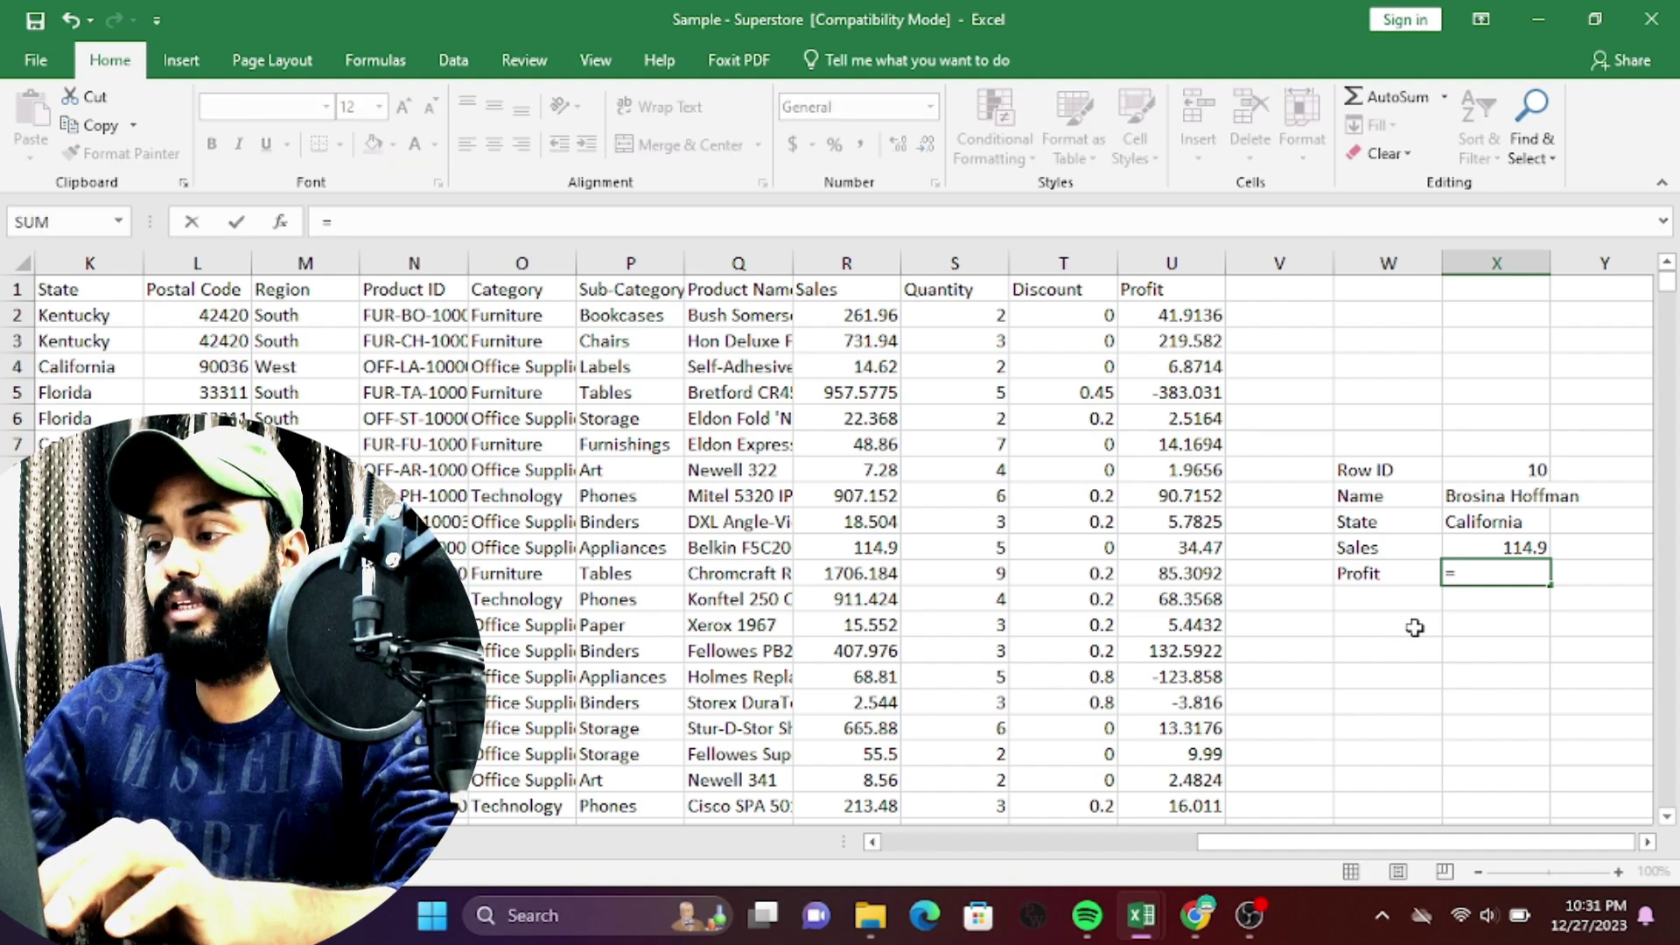
text(vlook)
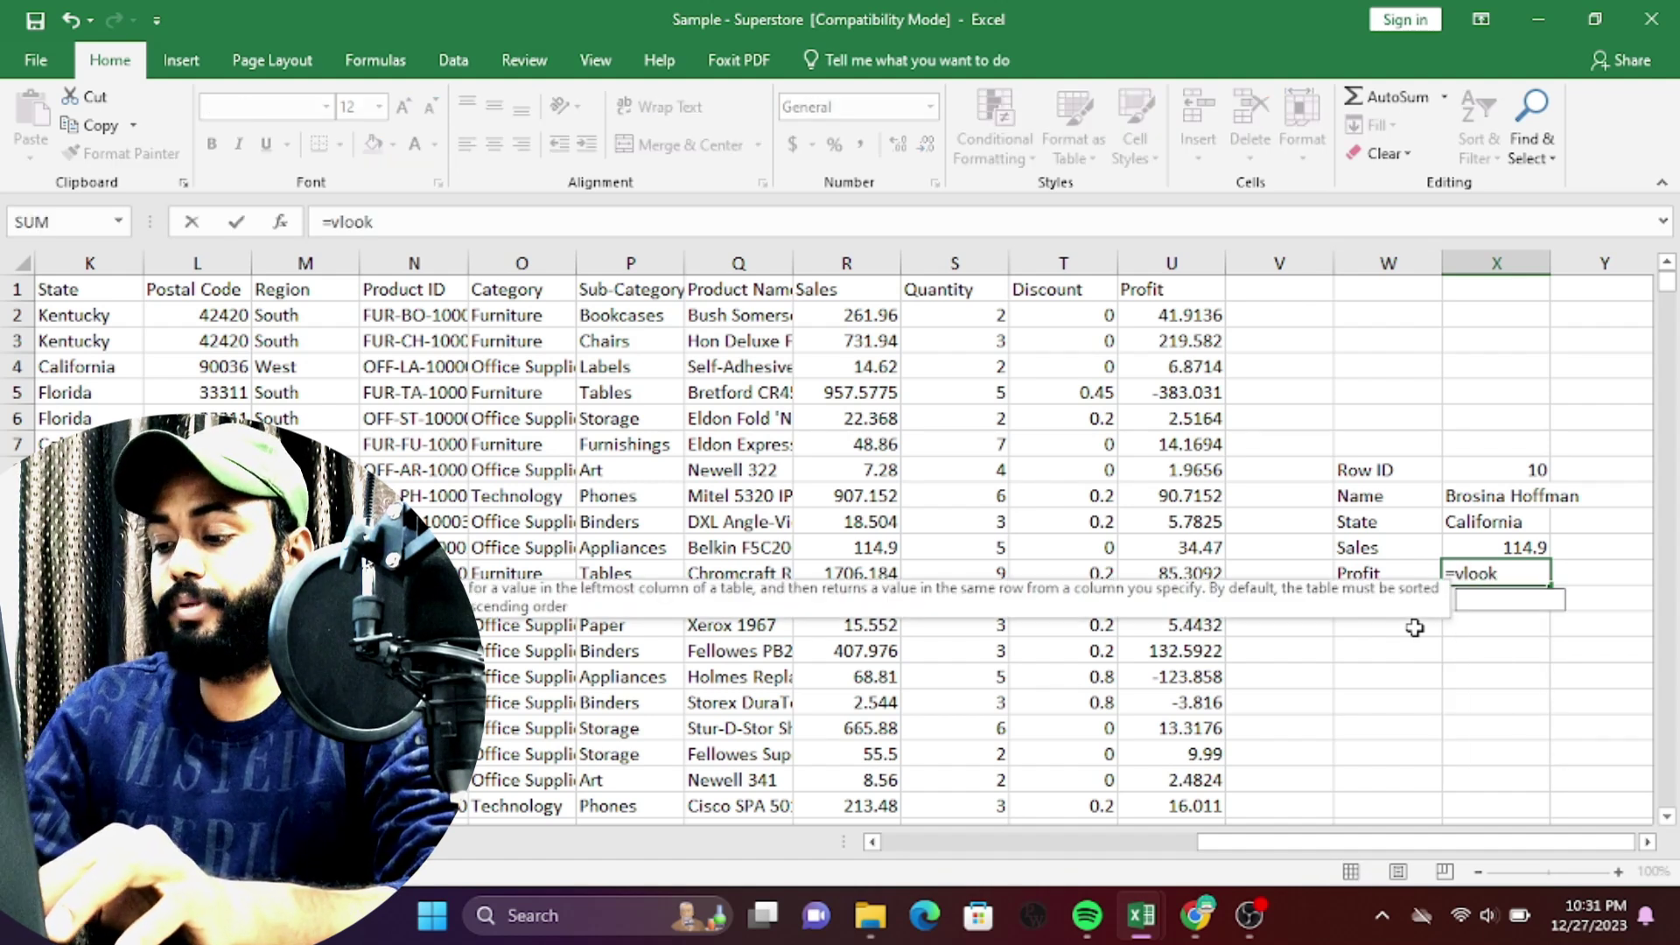
text(up()
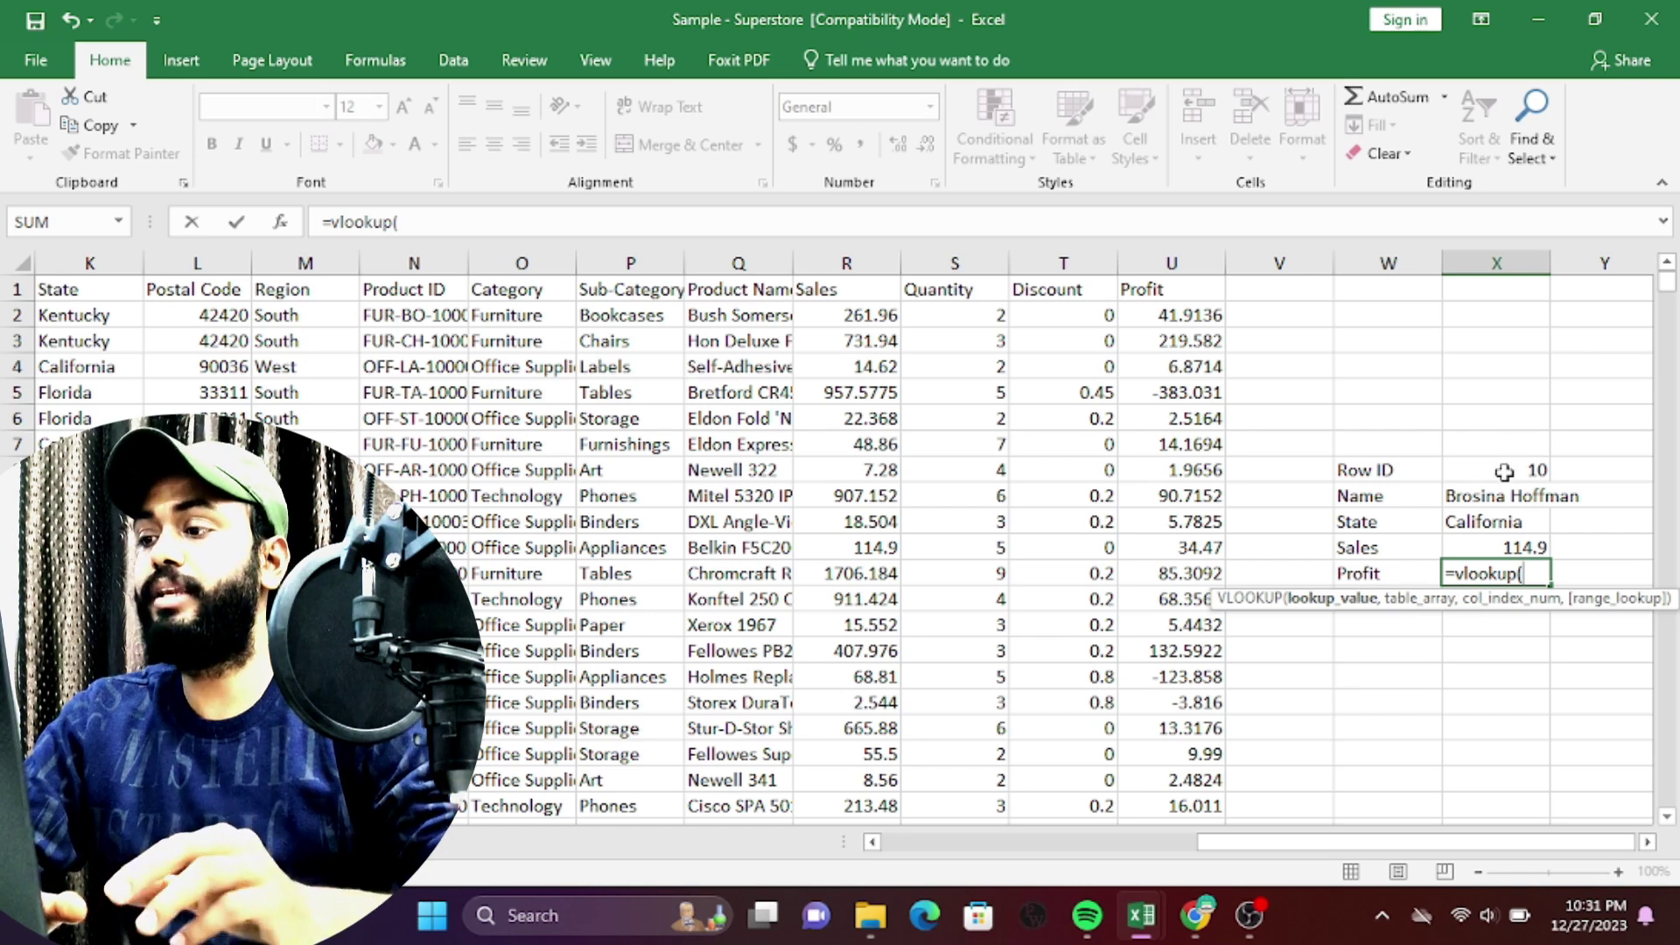
click(1505, 470)
text(,)
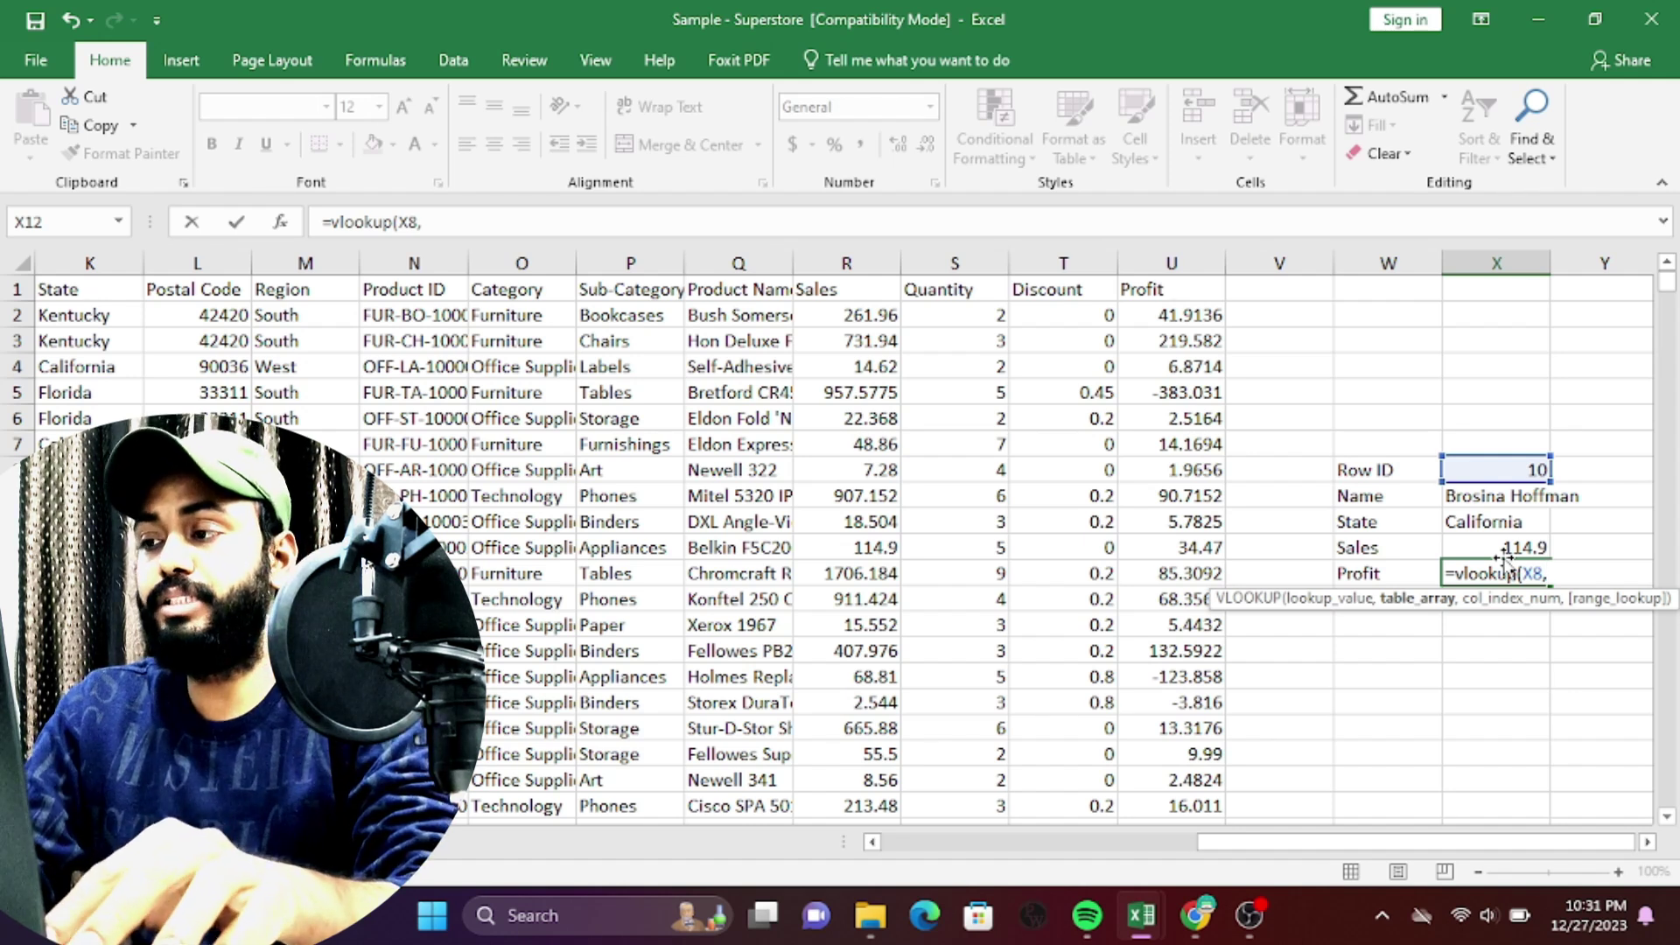
text(a1)
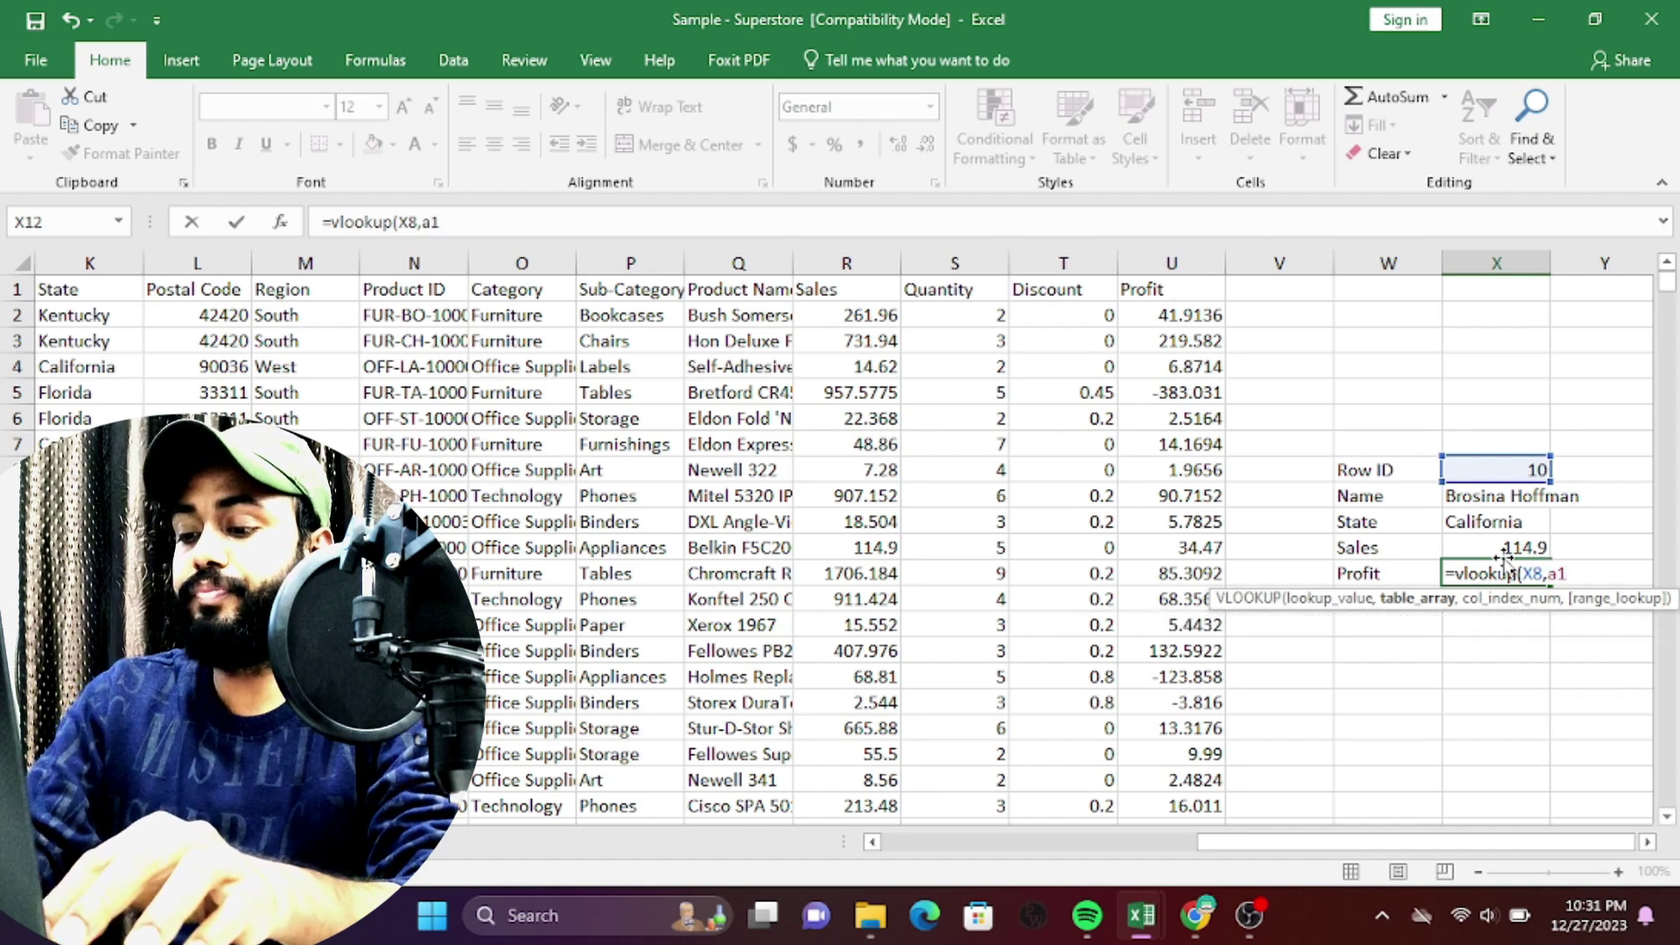
text(:u1000)
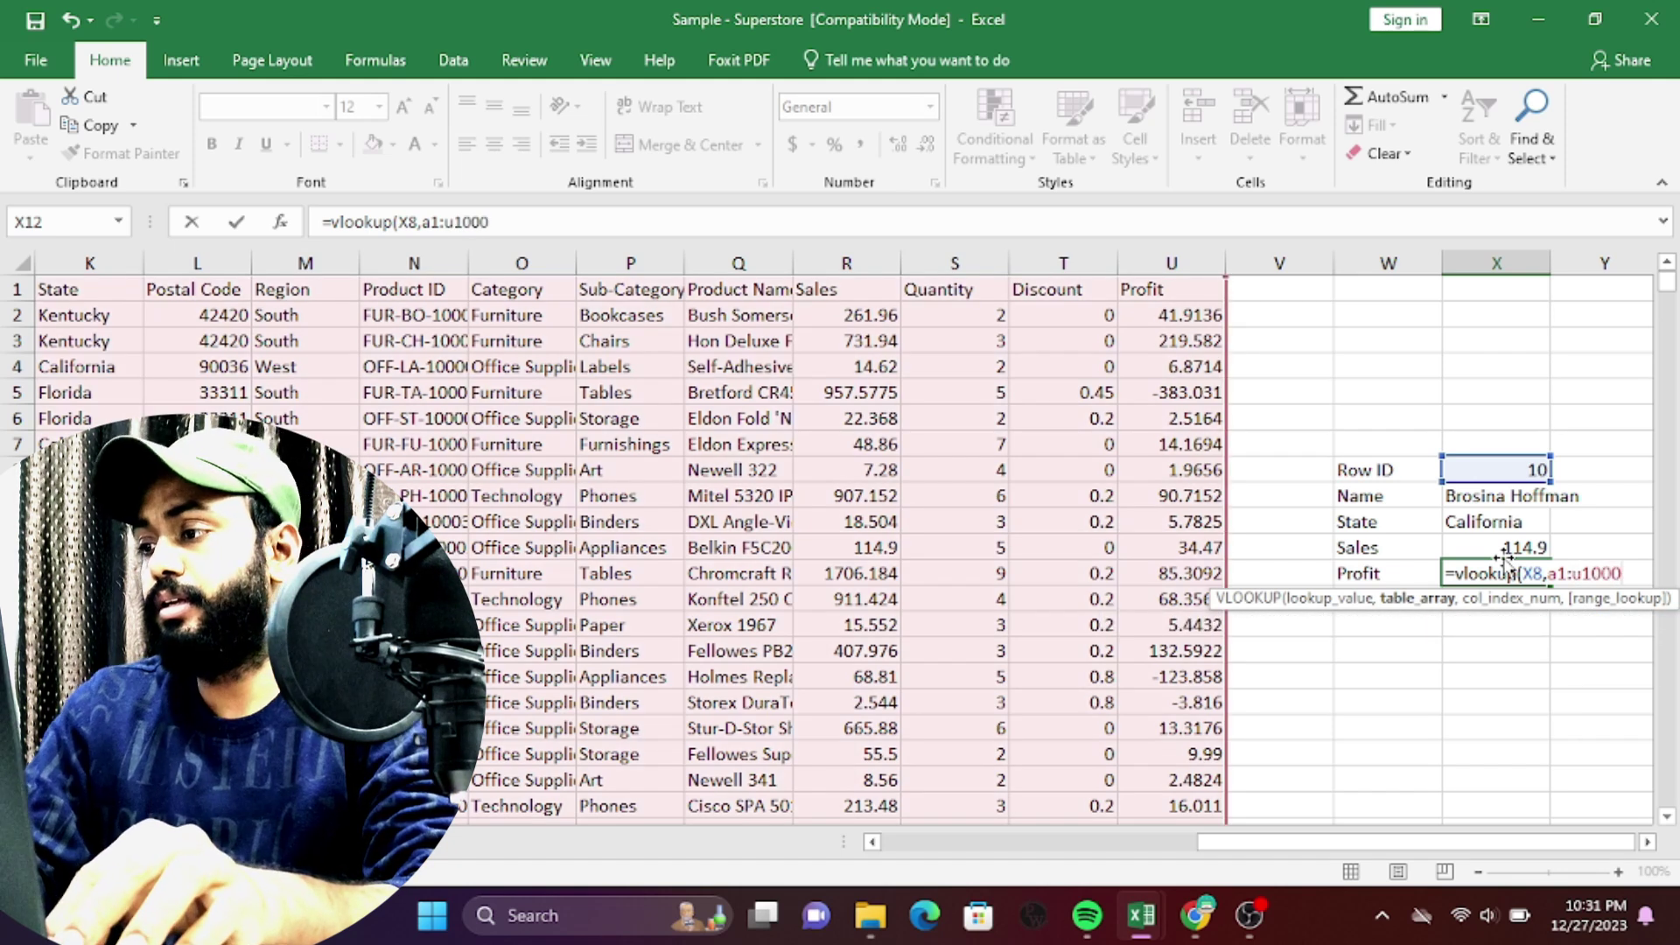
text(0)
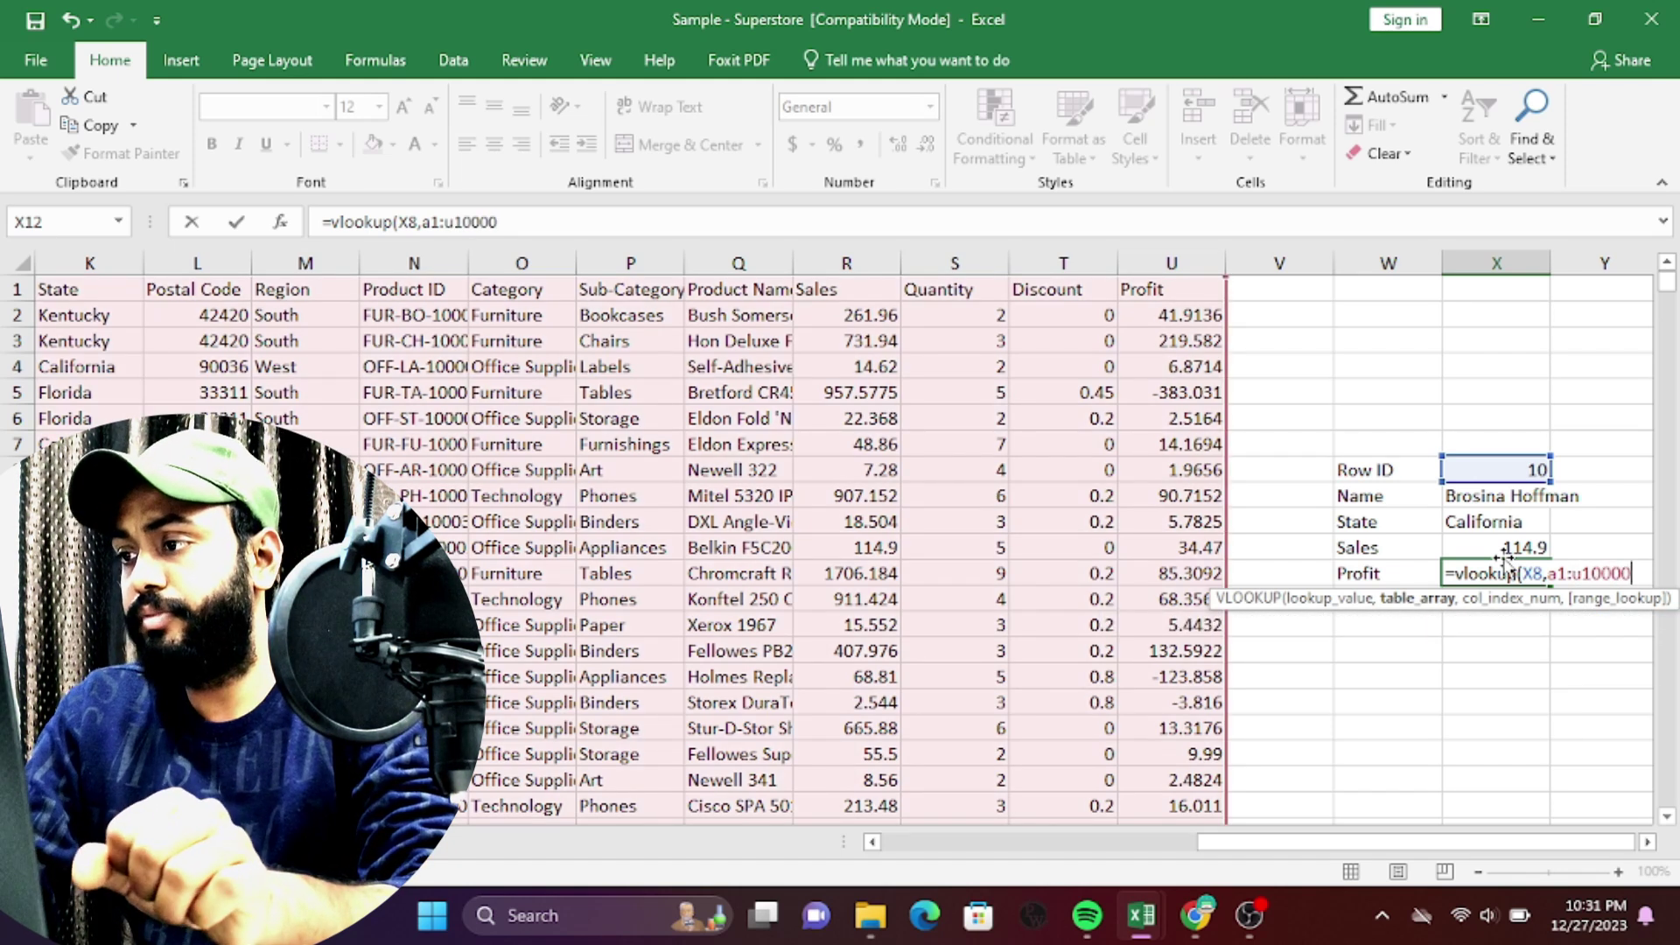
text(,)
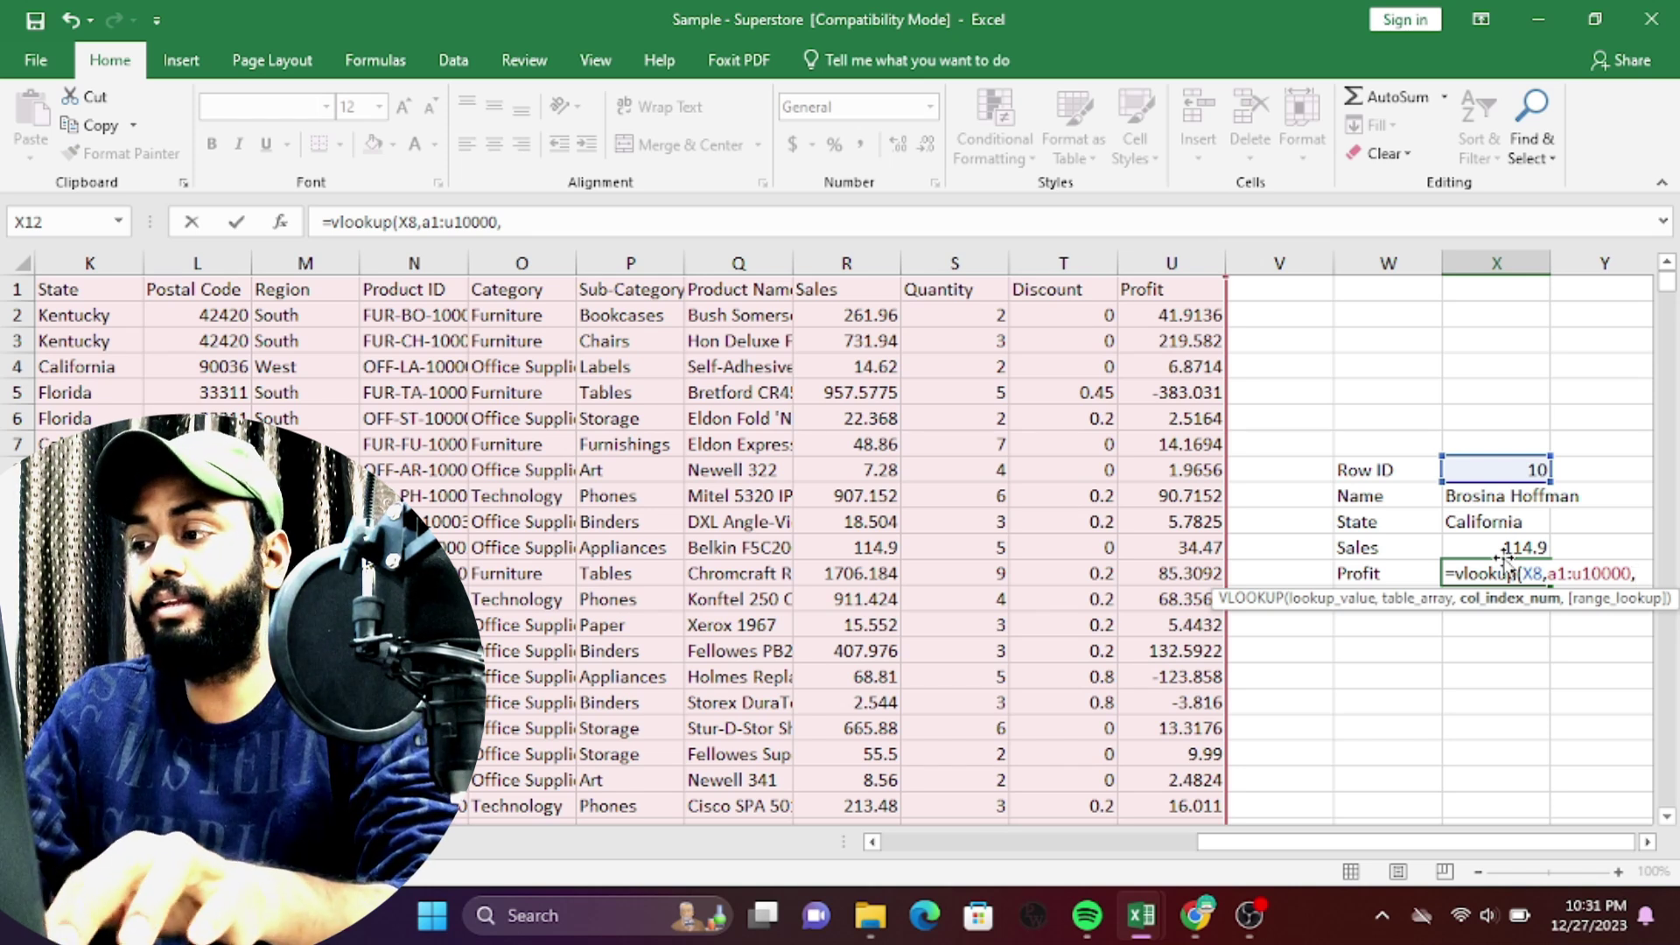
text(21)
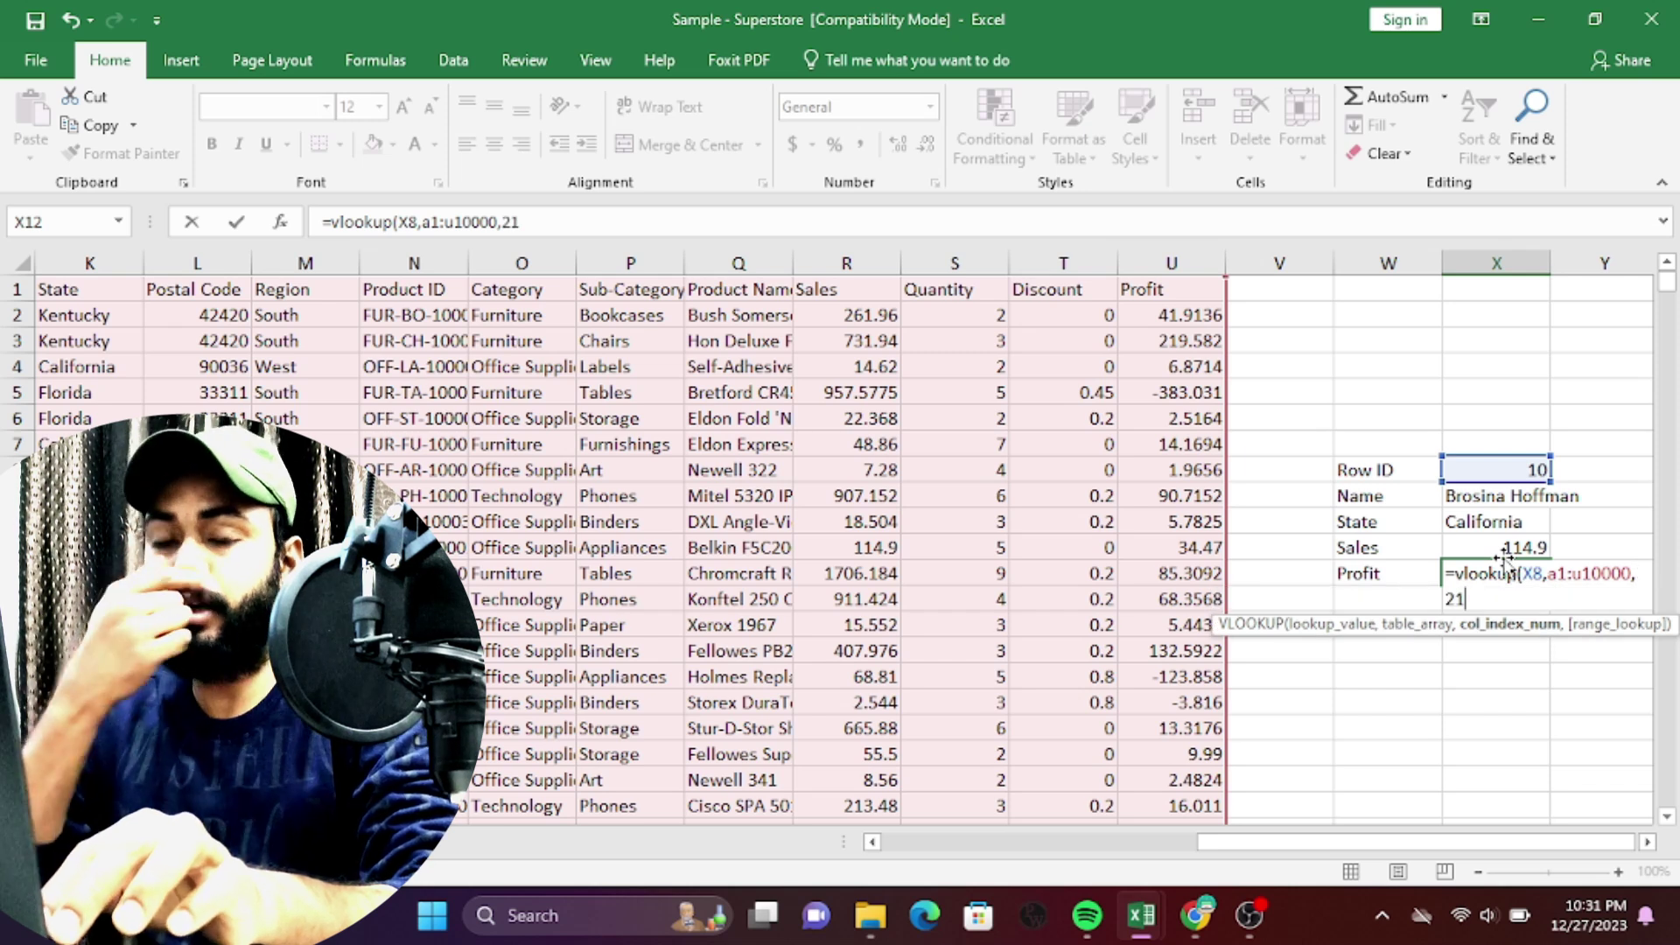
text(,)
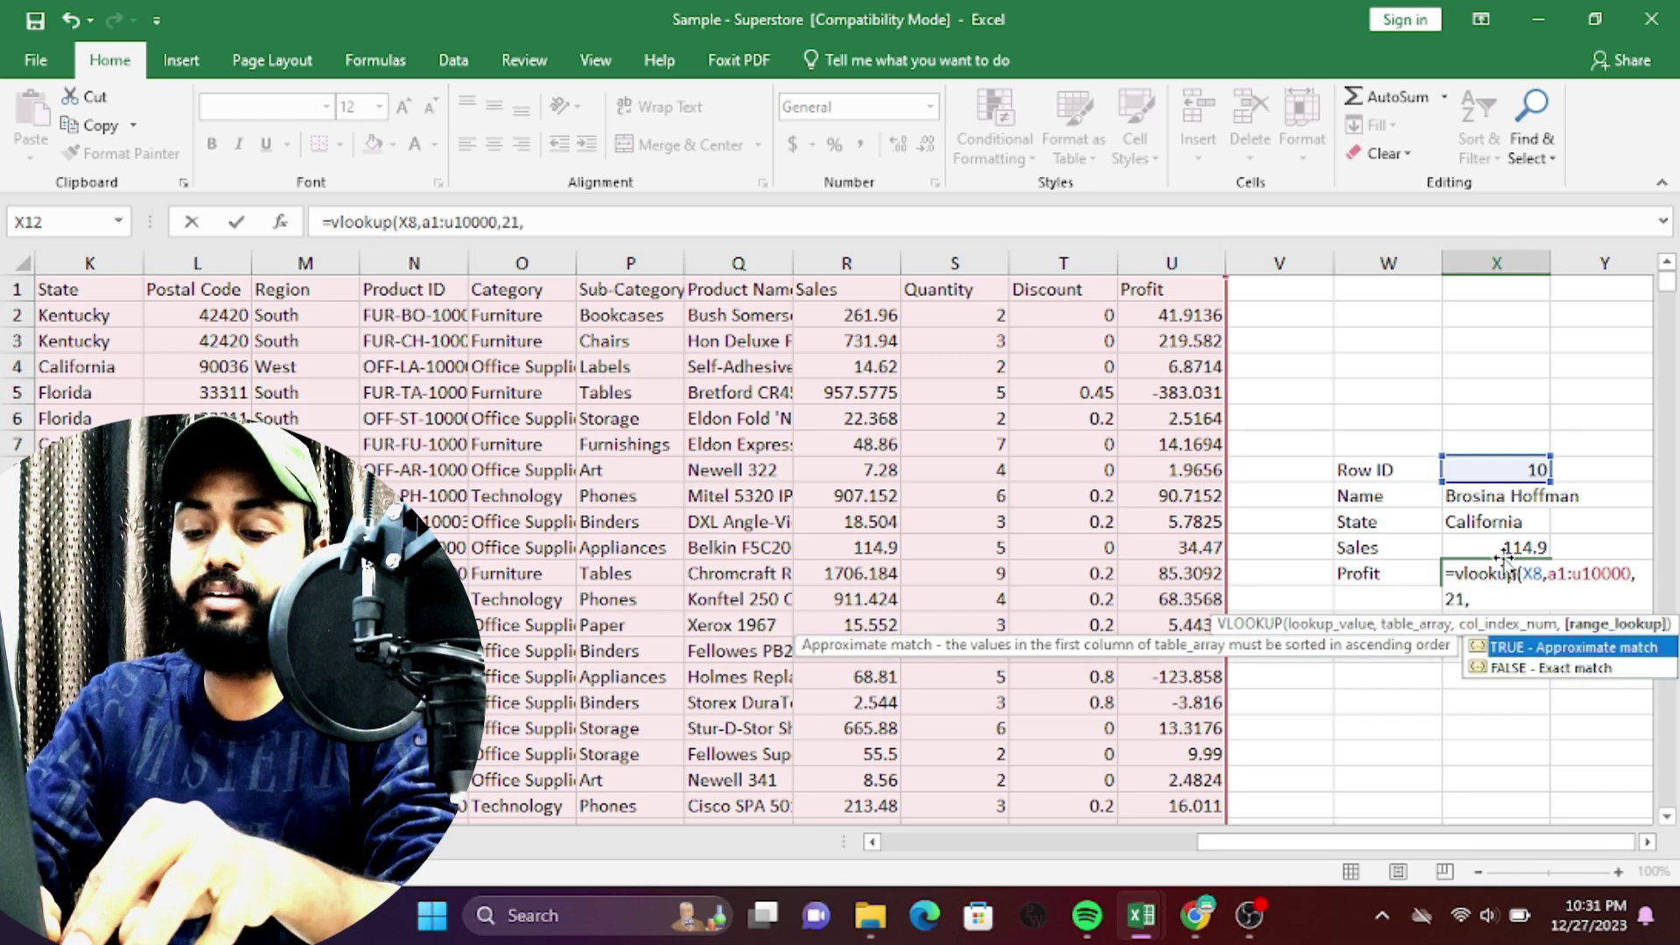
text(fa)
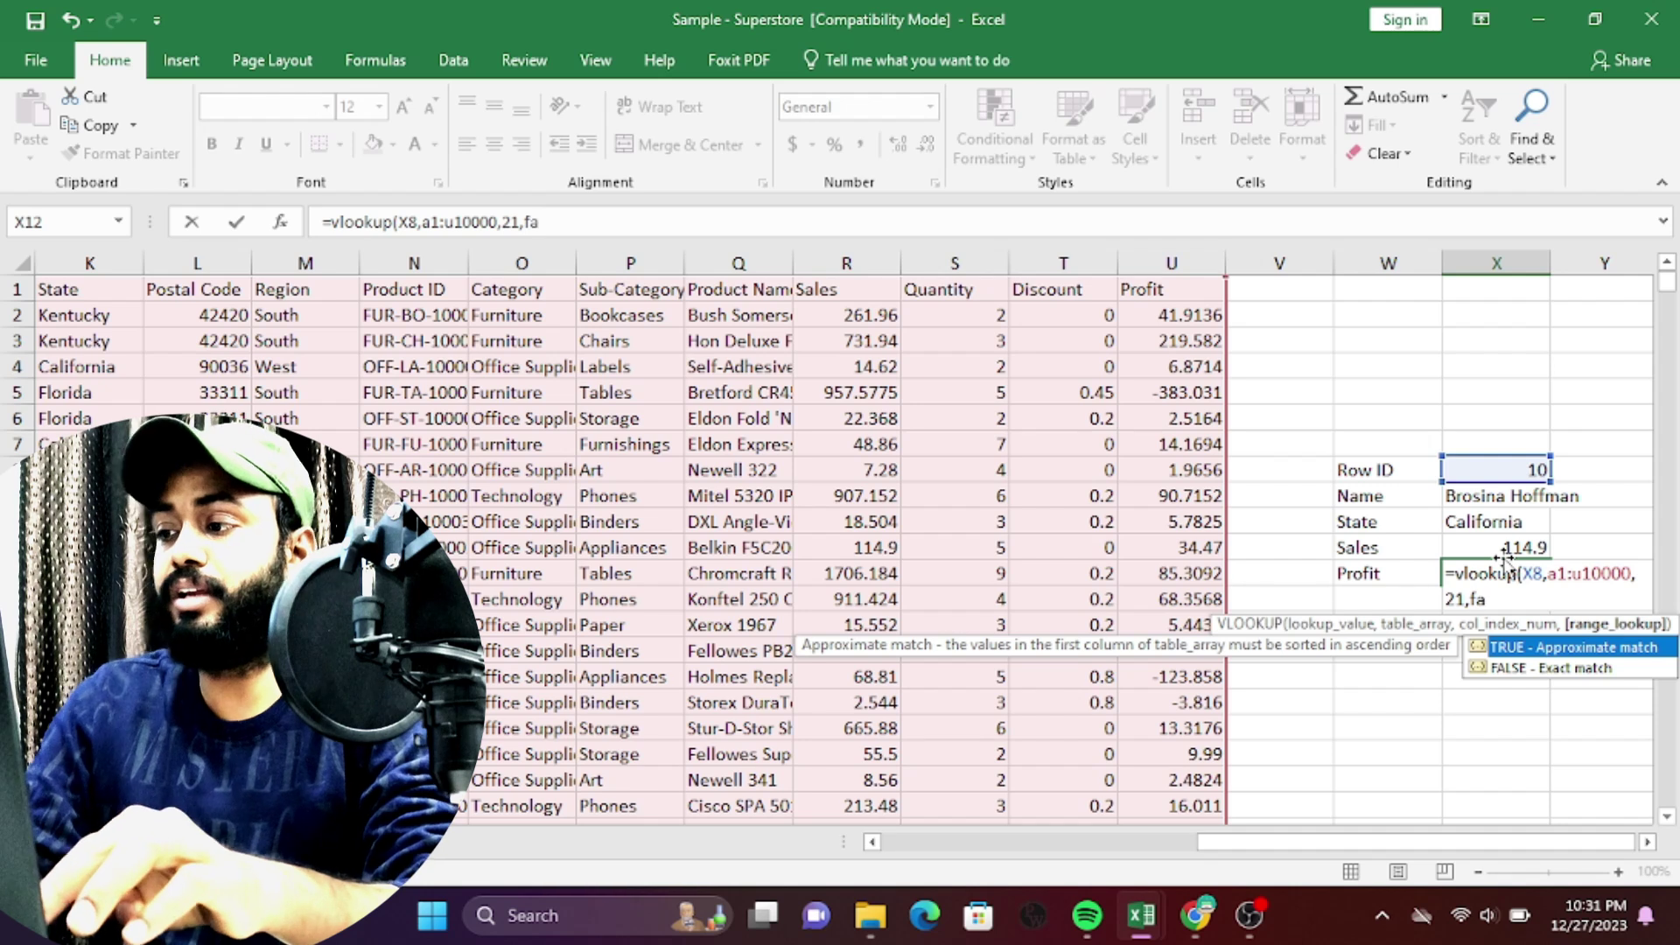
text(lse))
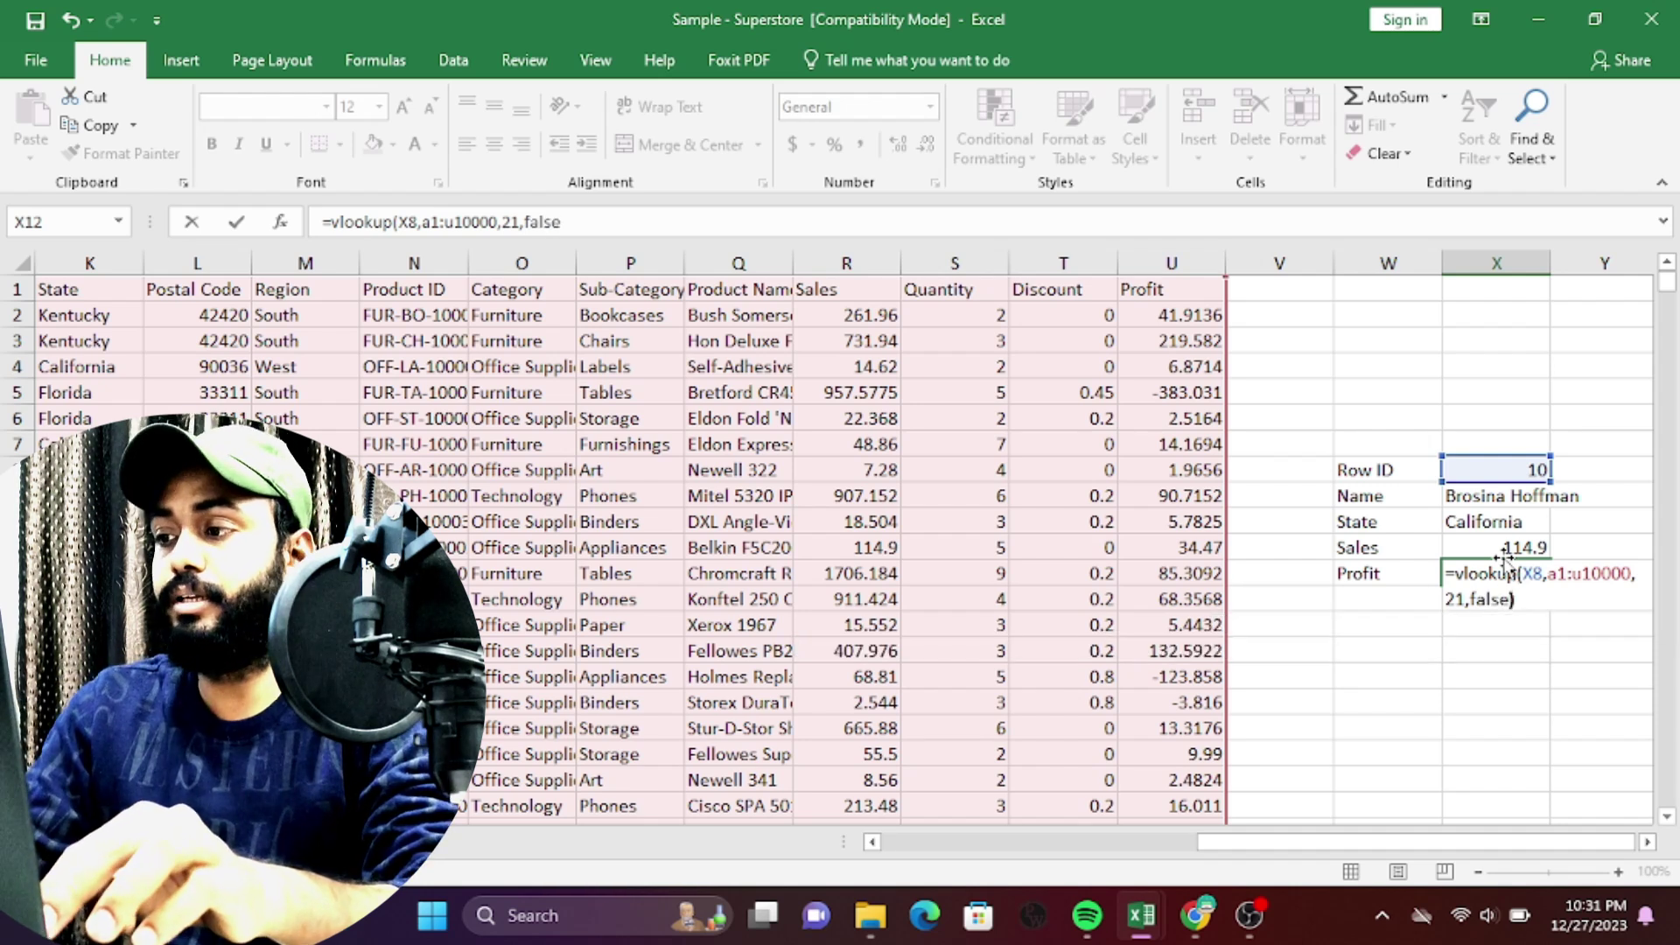
key(ctrl+Return)
click(1504, 596)
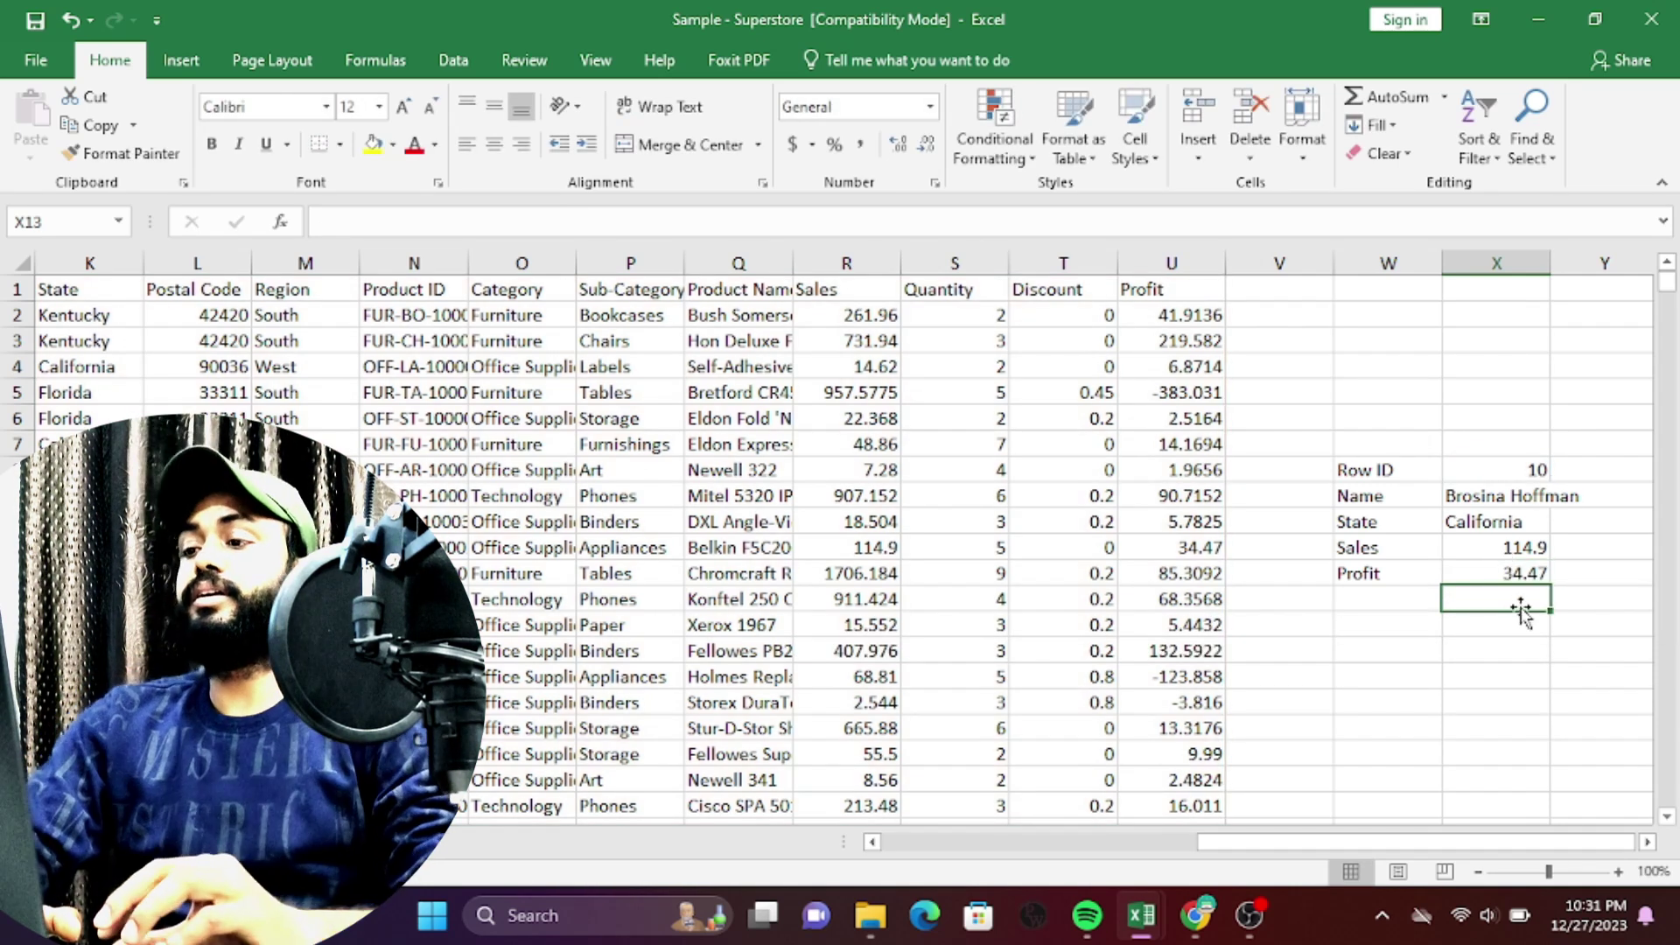
click(1490, 573)
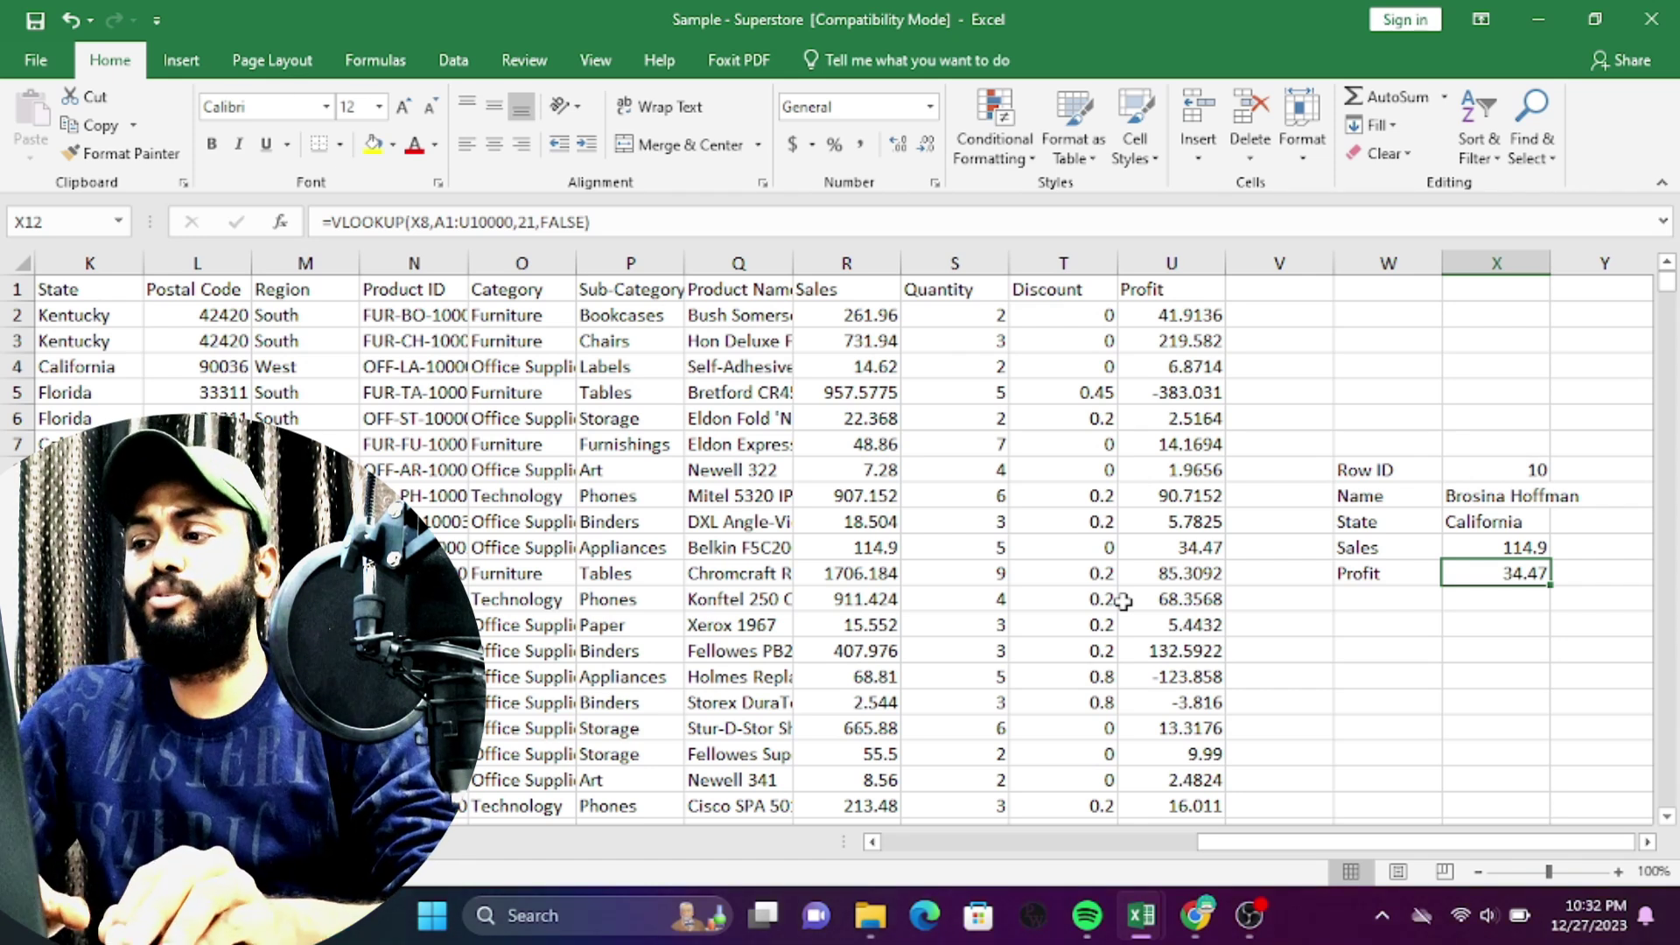
Leave the lookup panel and jump to cell A2 at the top of the Row ID column.
click(1315, 656)
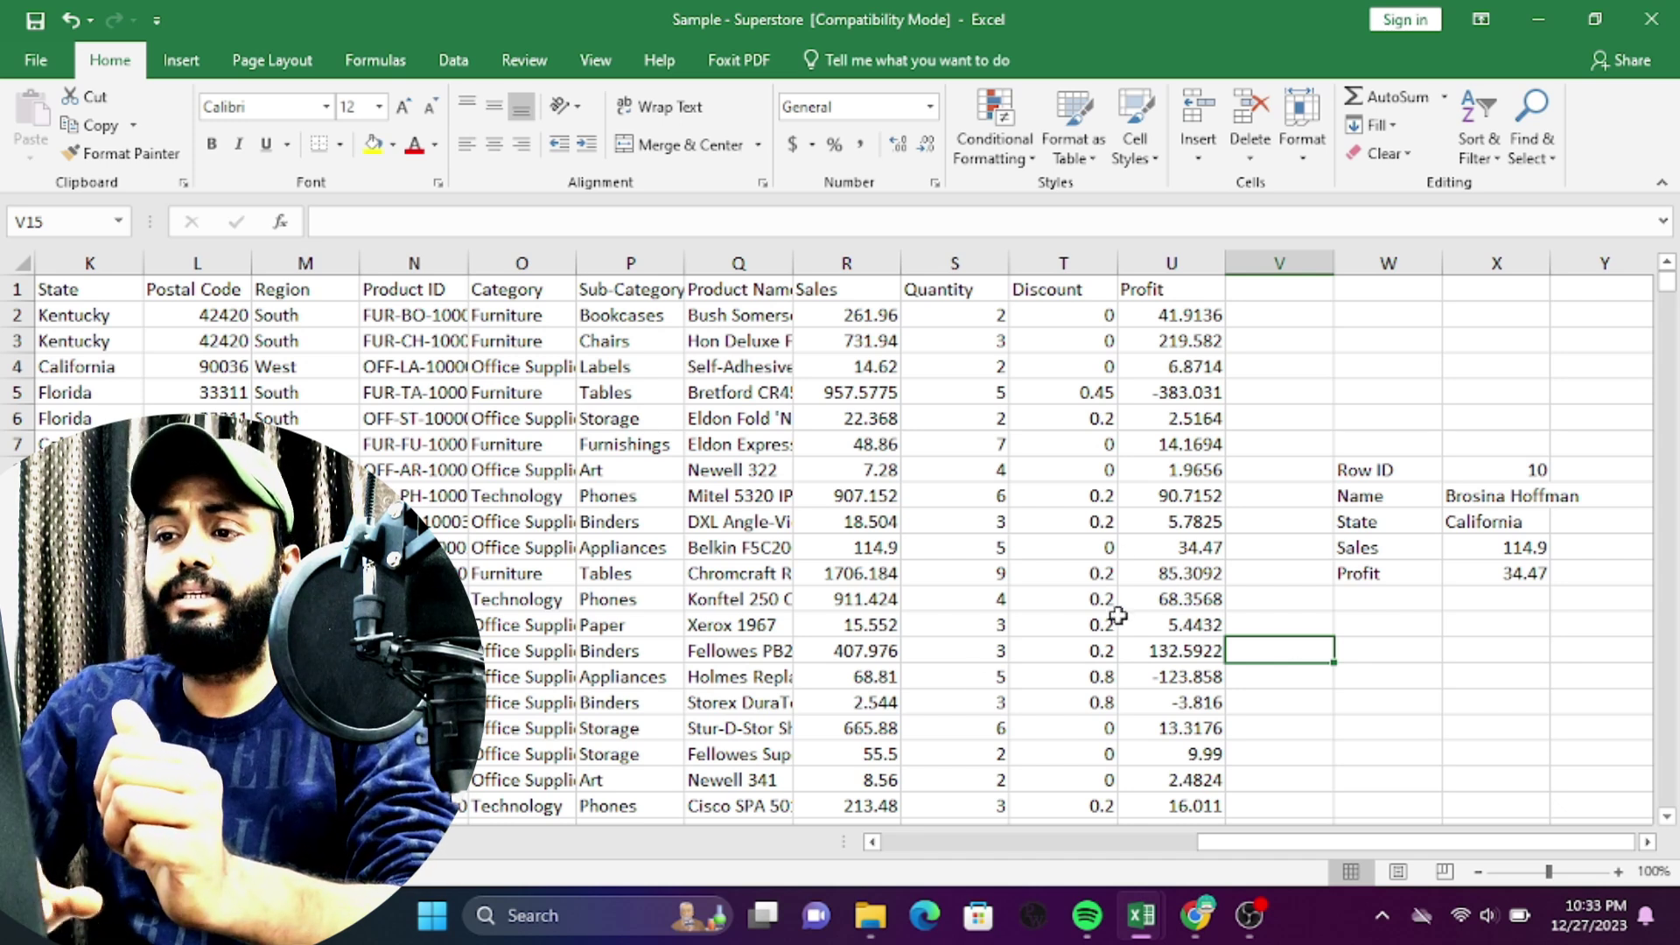
click(766, 533)
key(Left)
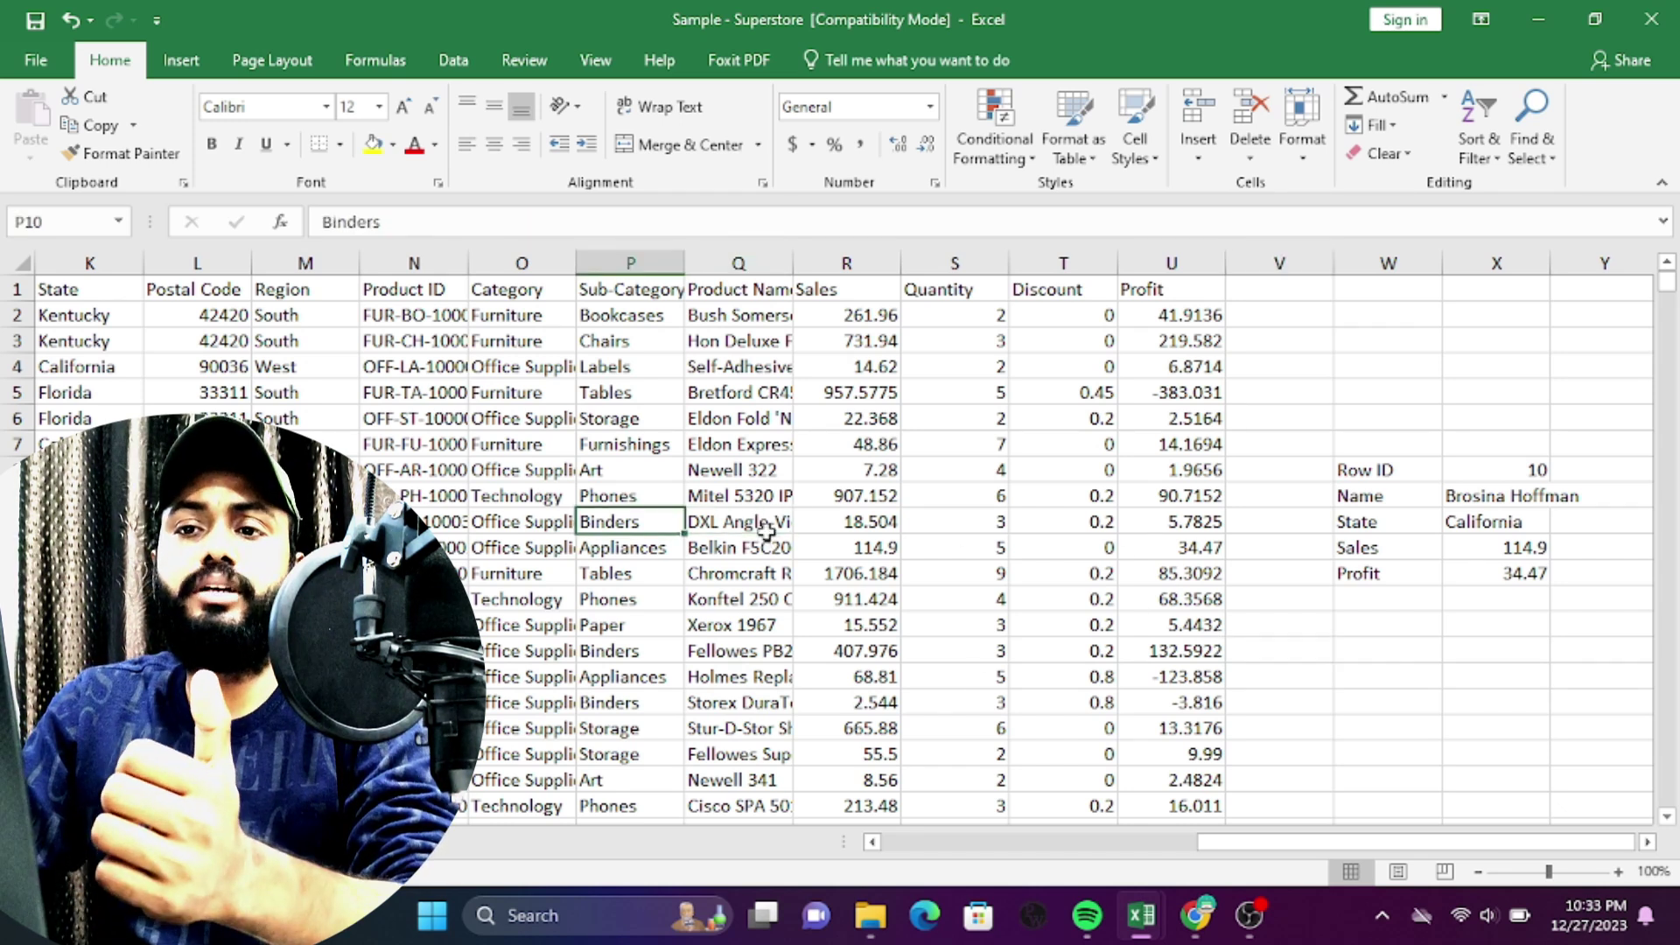
key(Home)
key(Up)
key(Up)
key(Up)
key(Up)
key(Up)
key(Up)
key(Up)
key(Up)
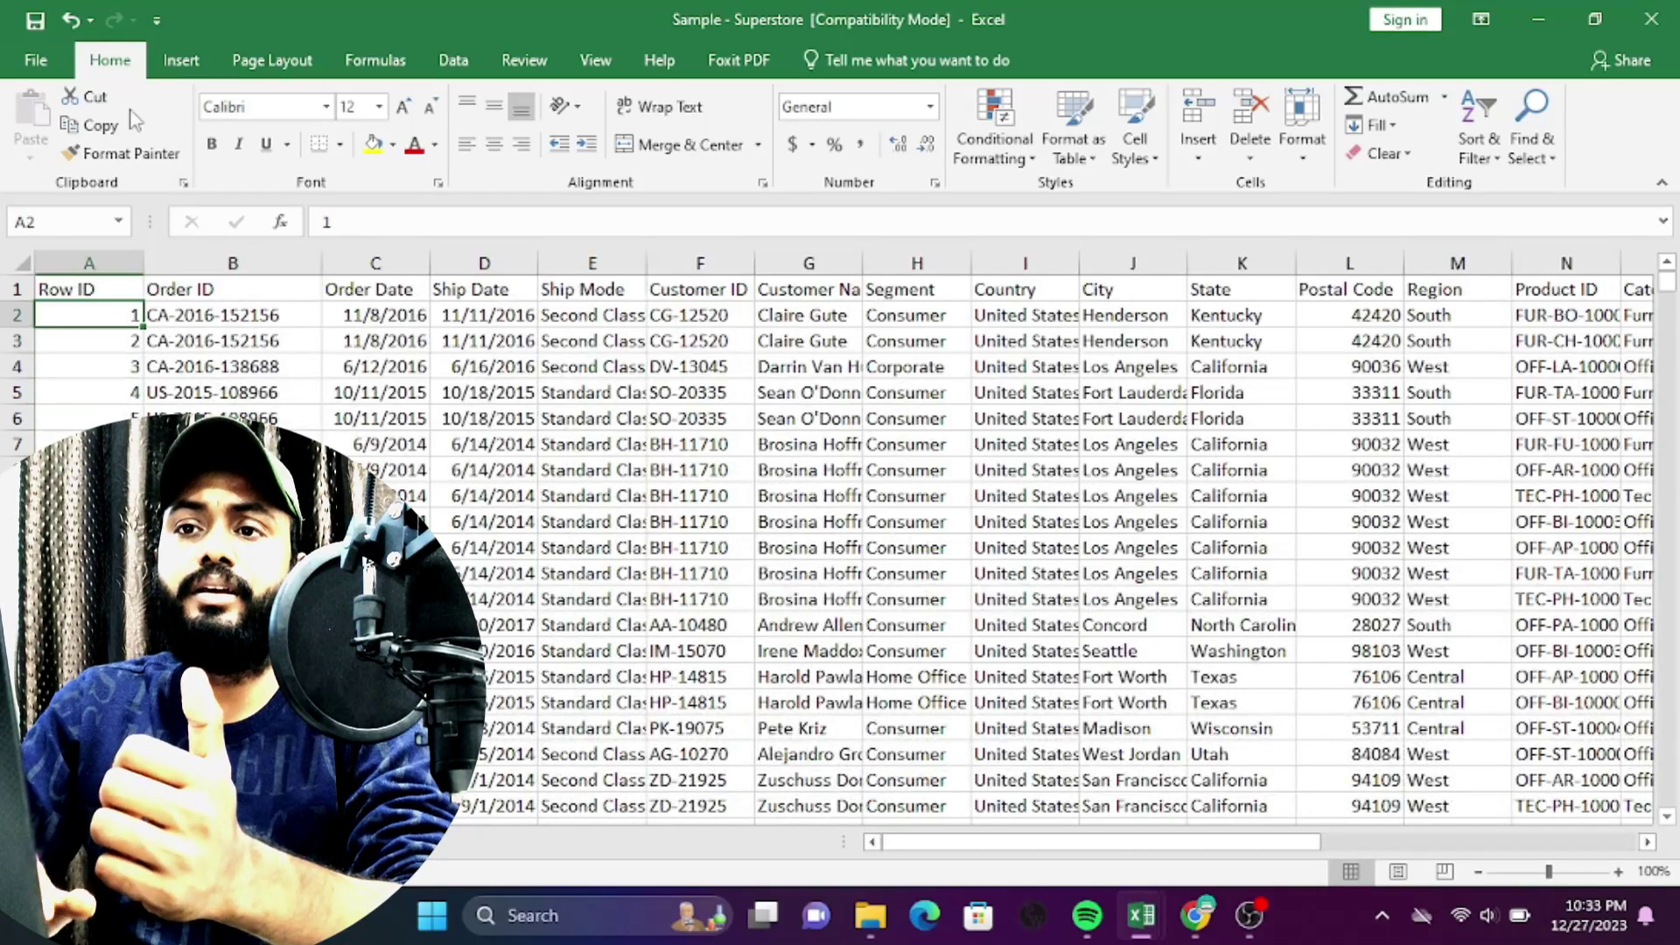
Show the Insert ribbon options with the Row ID header cell of the order data selected.
click(207, 61)
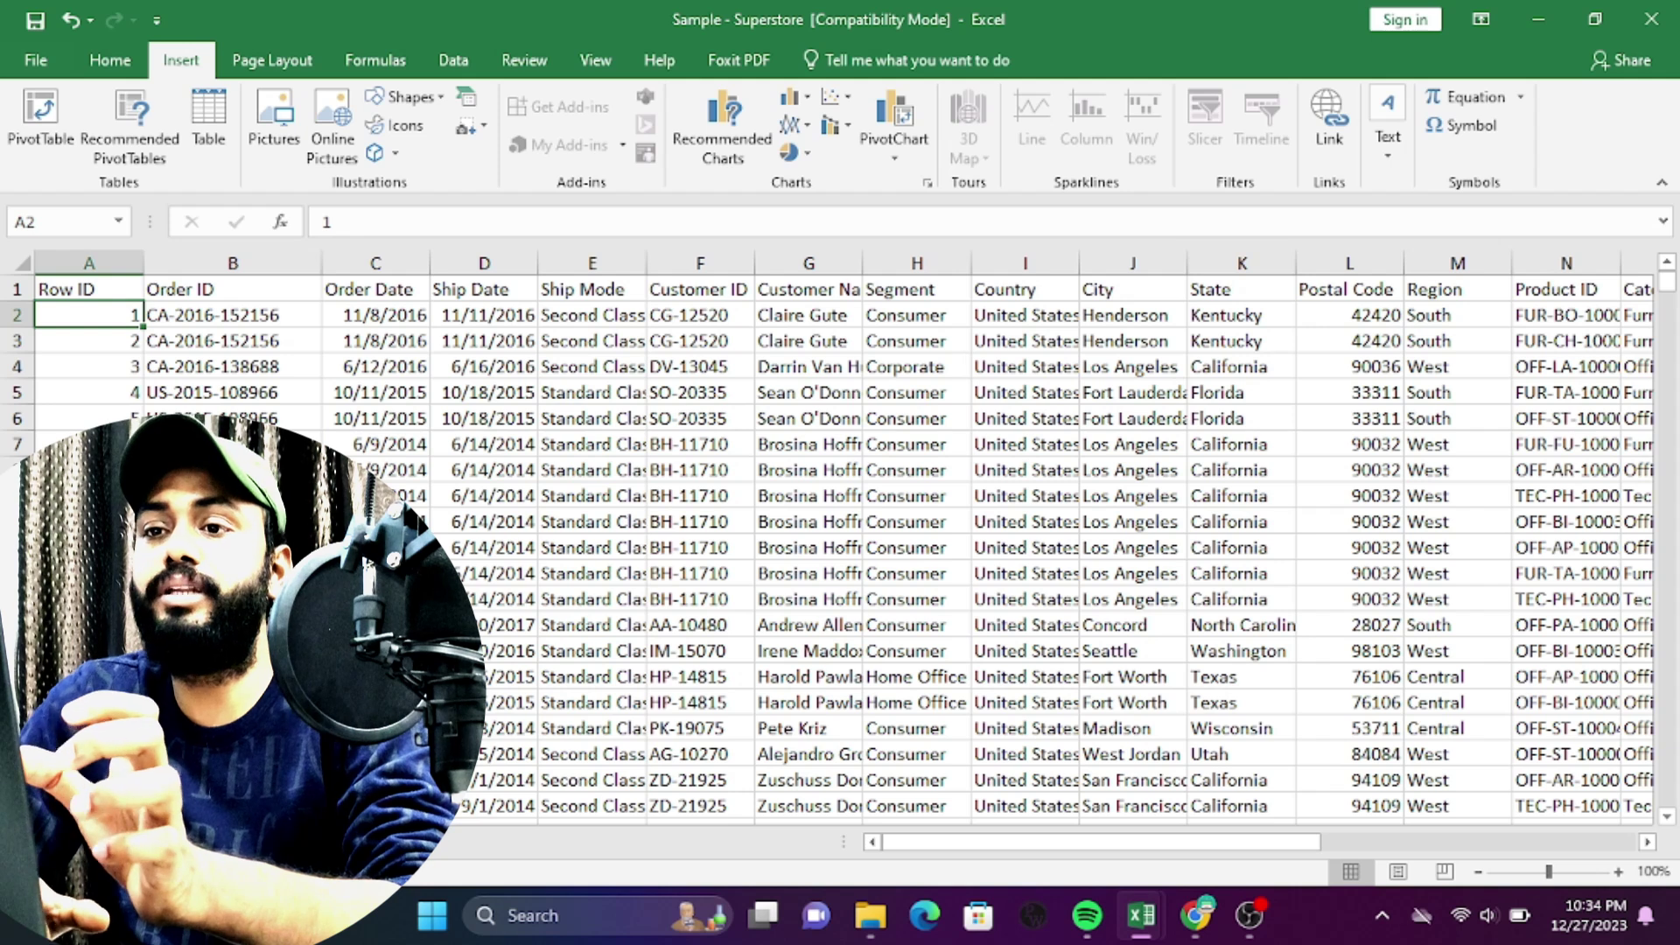
click(409, 495)
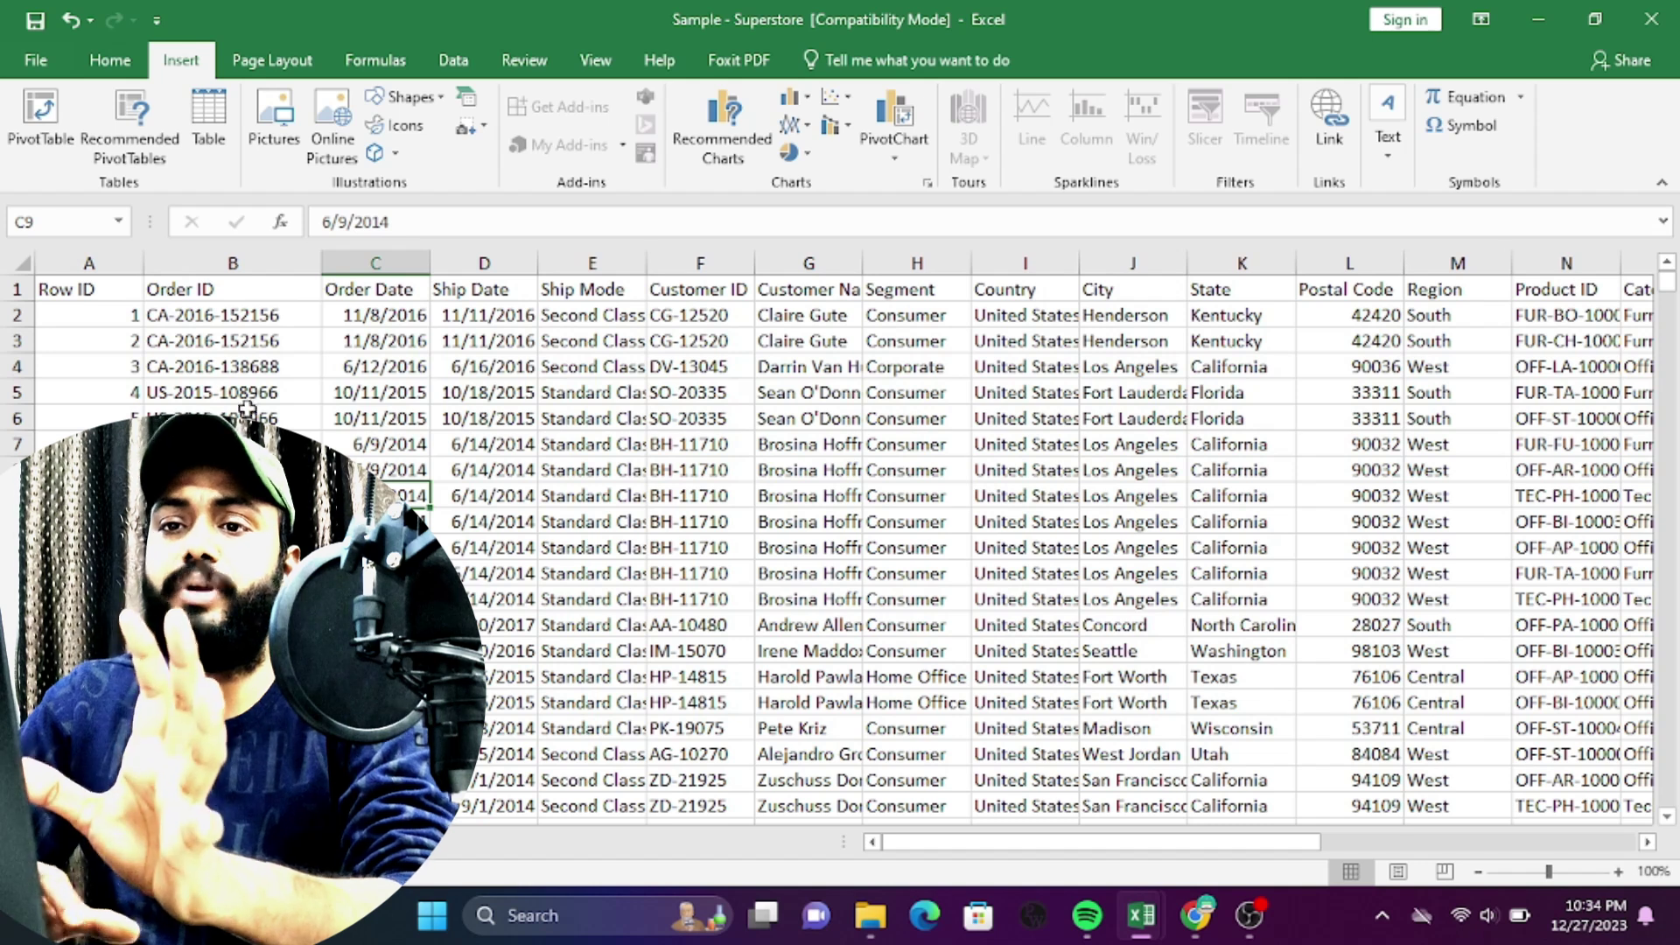
click(91, 289)
click(145, 108)
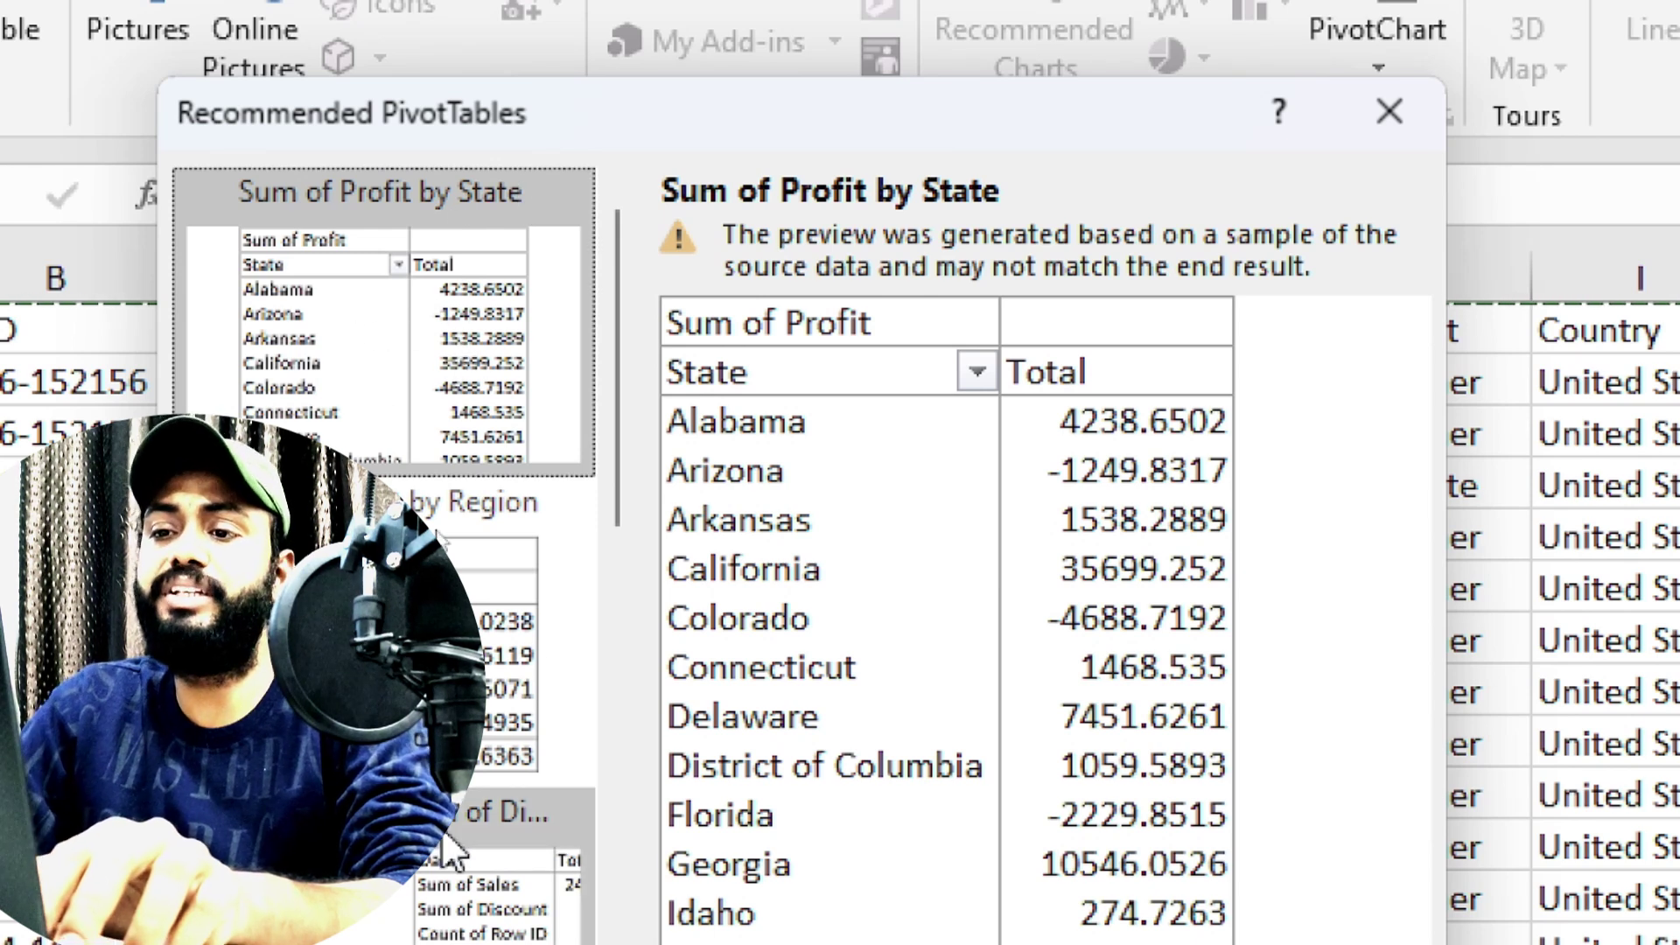
scroll(405, 440, down, 5)
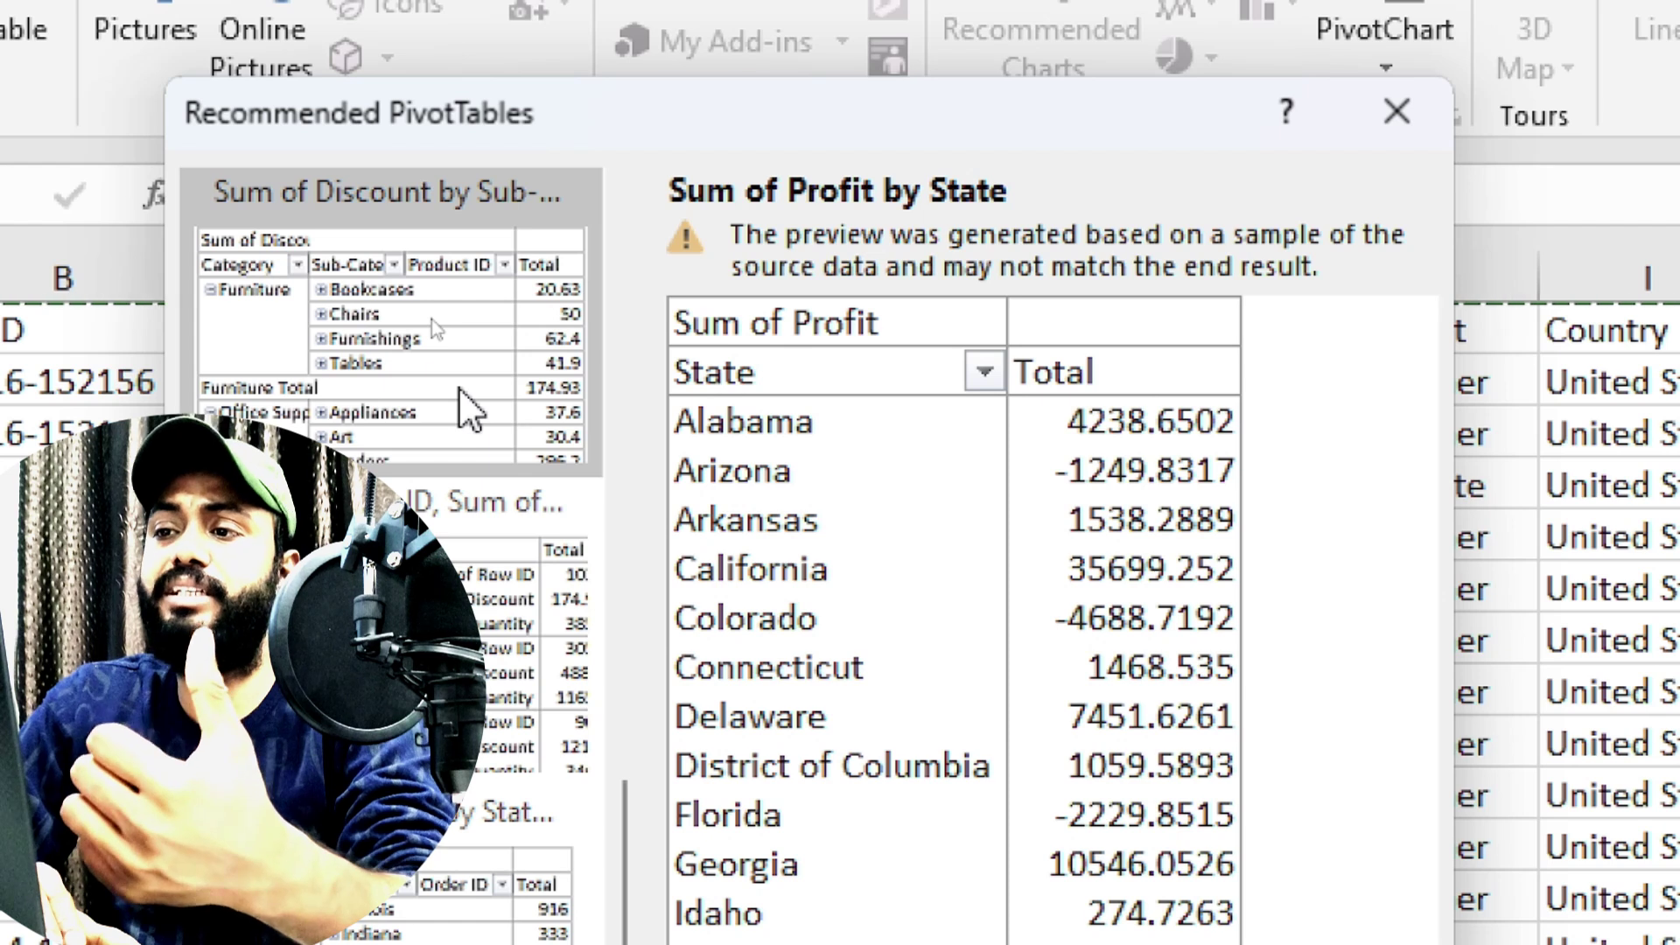
scroll(460, 390, down, 3)
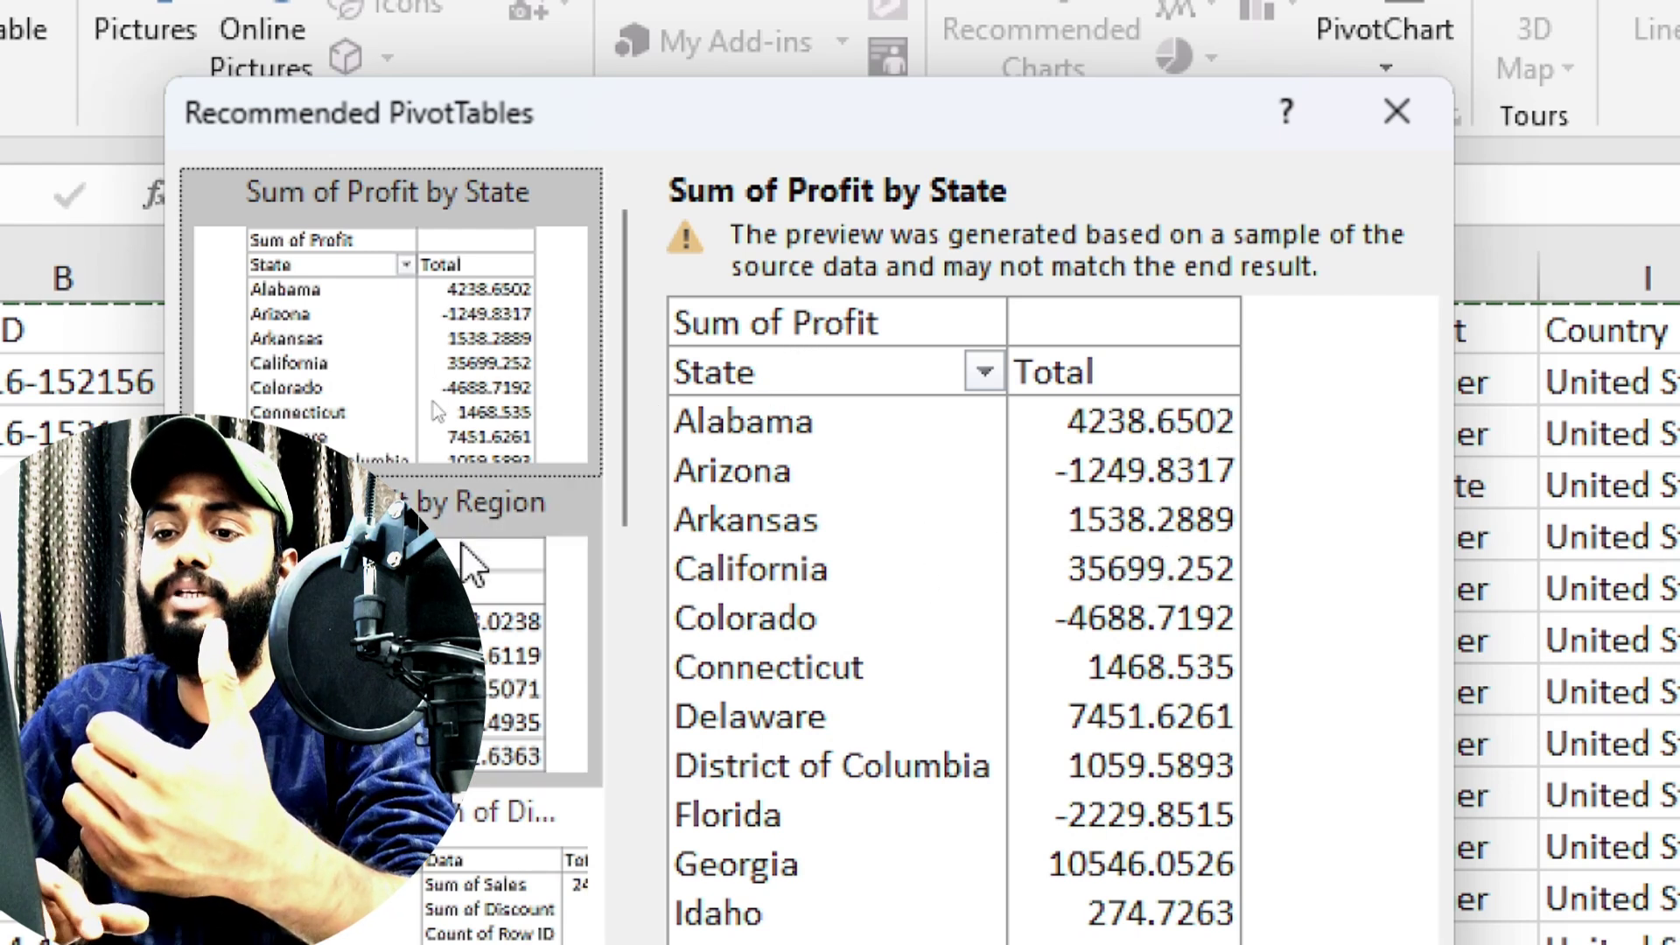
click(475, 581)
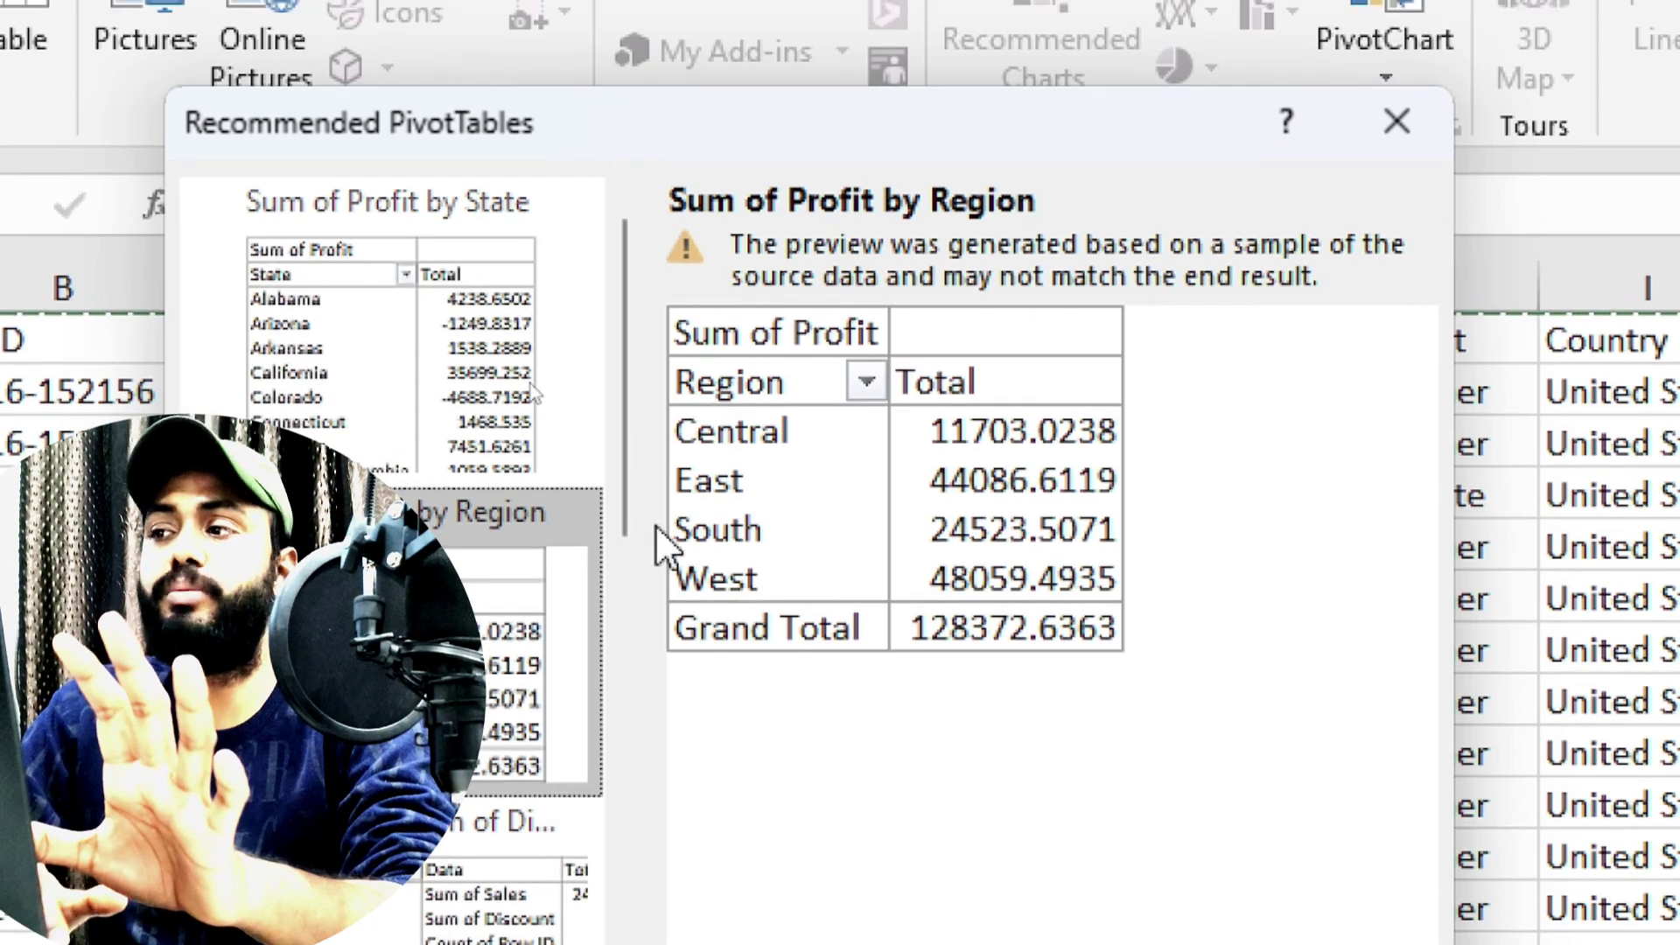
click(1393, 128)
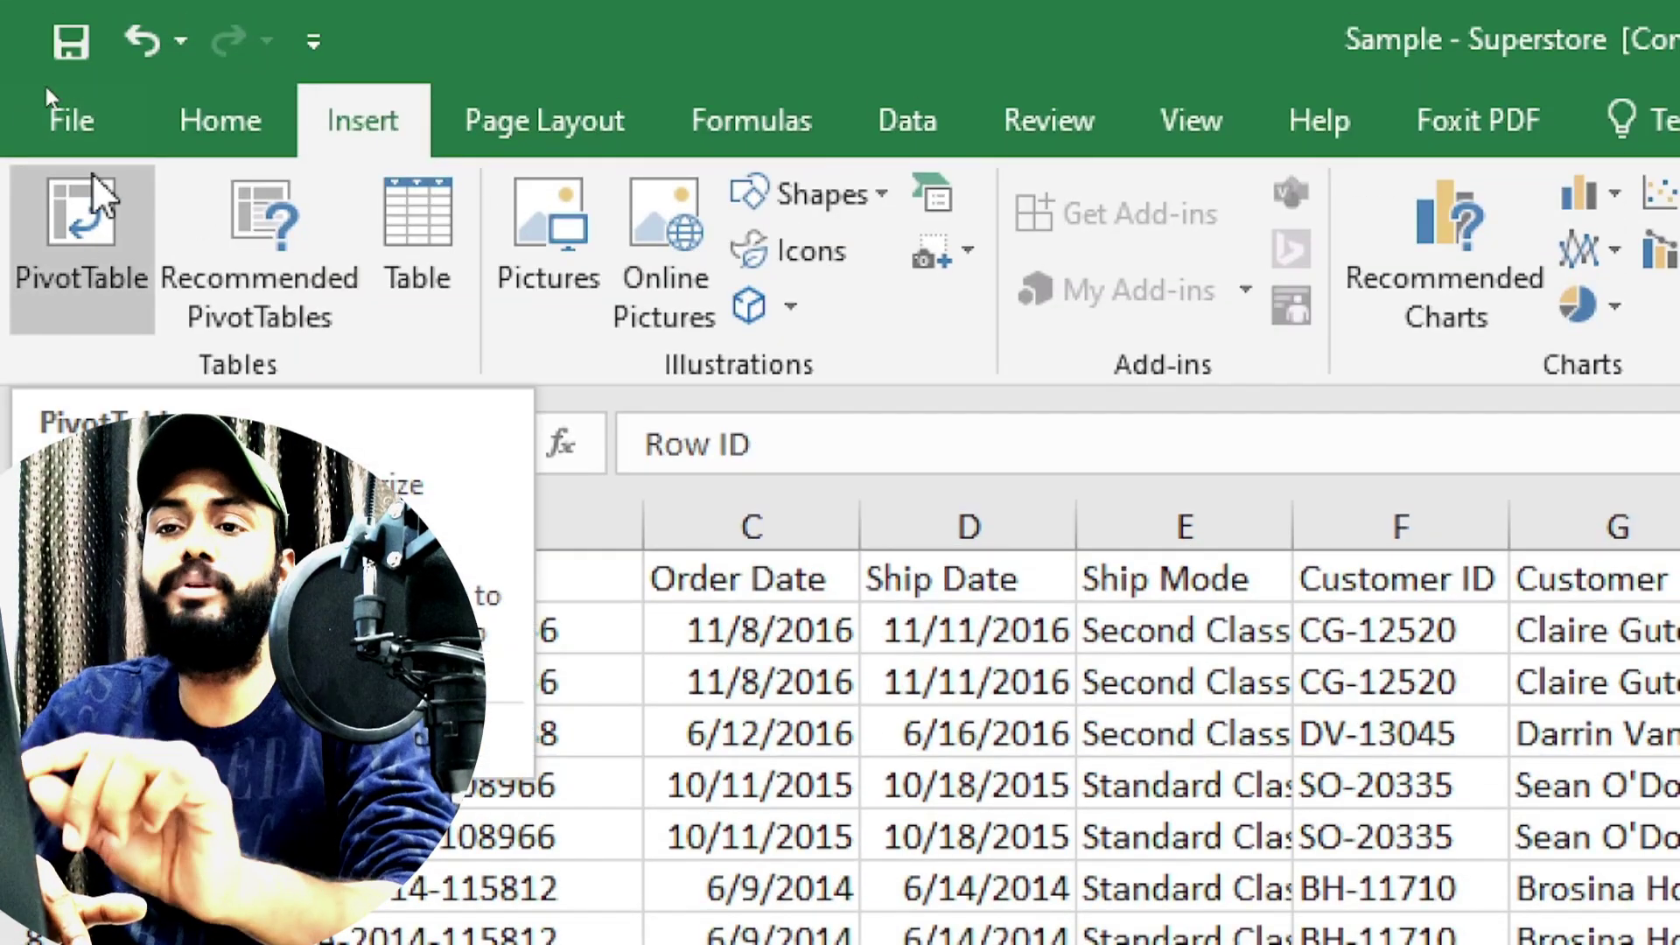
Create a PivotTable from Orders!$A$1:$U$9995 on a new worksheet.
click(89, 248)
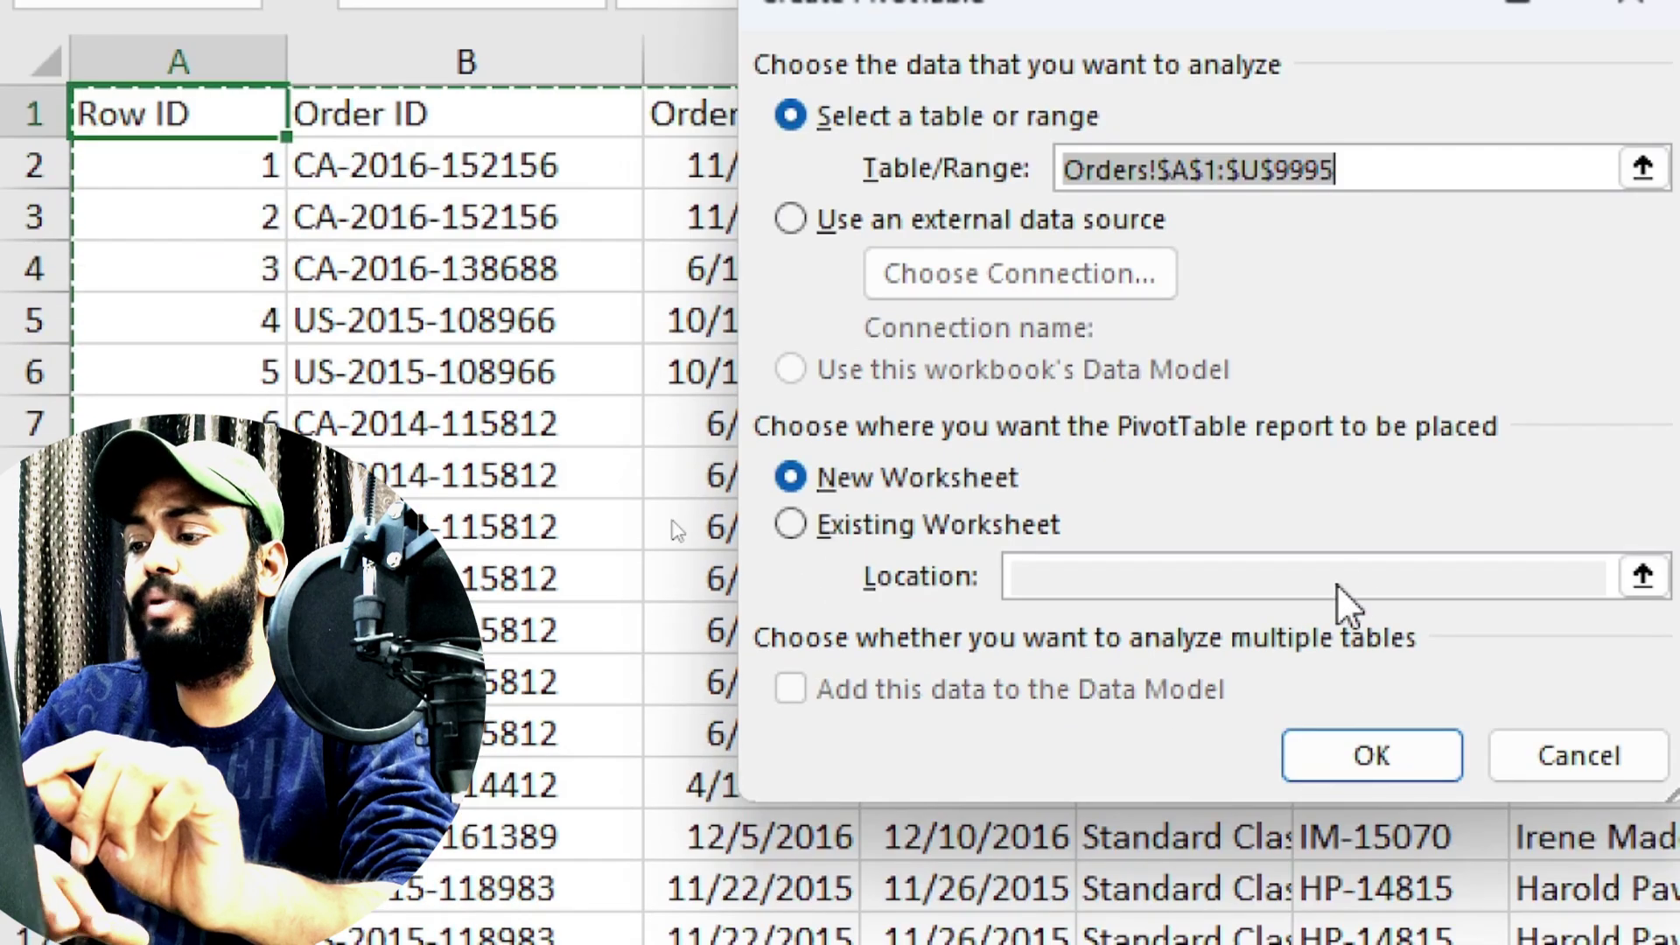
click(1356, 745)
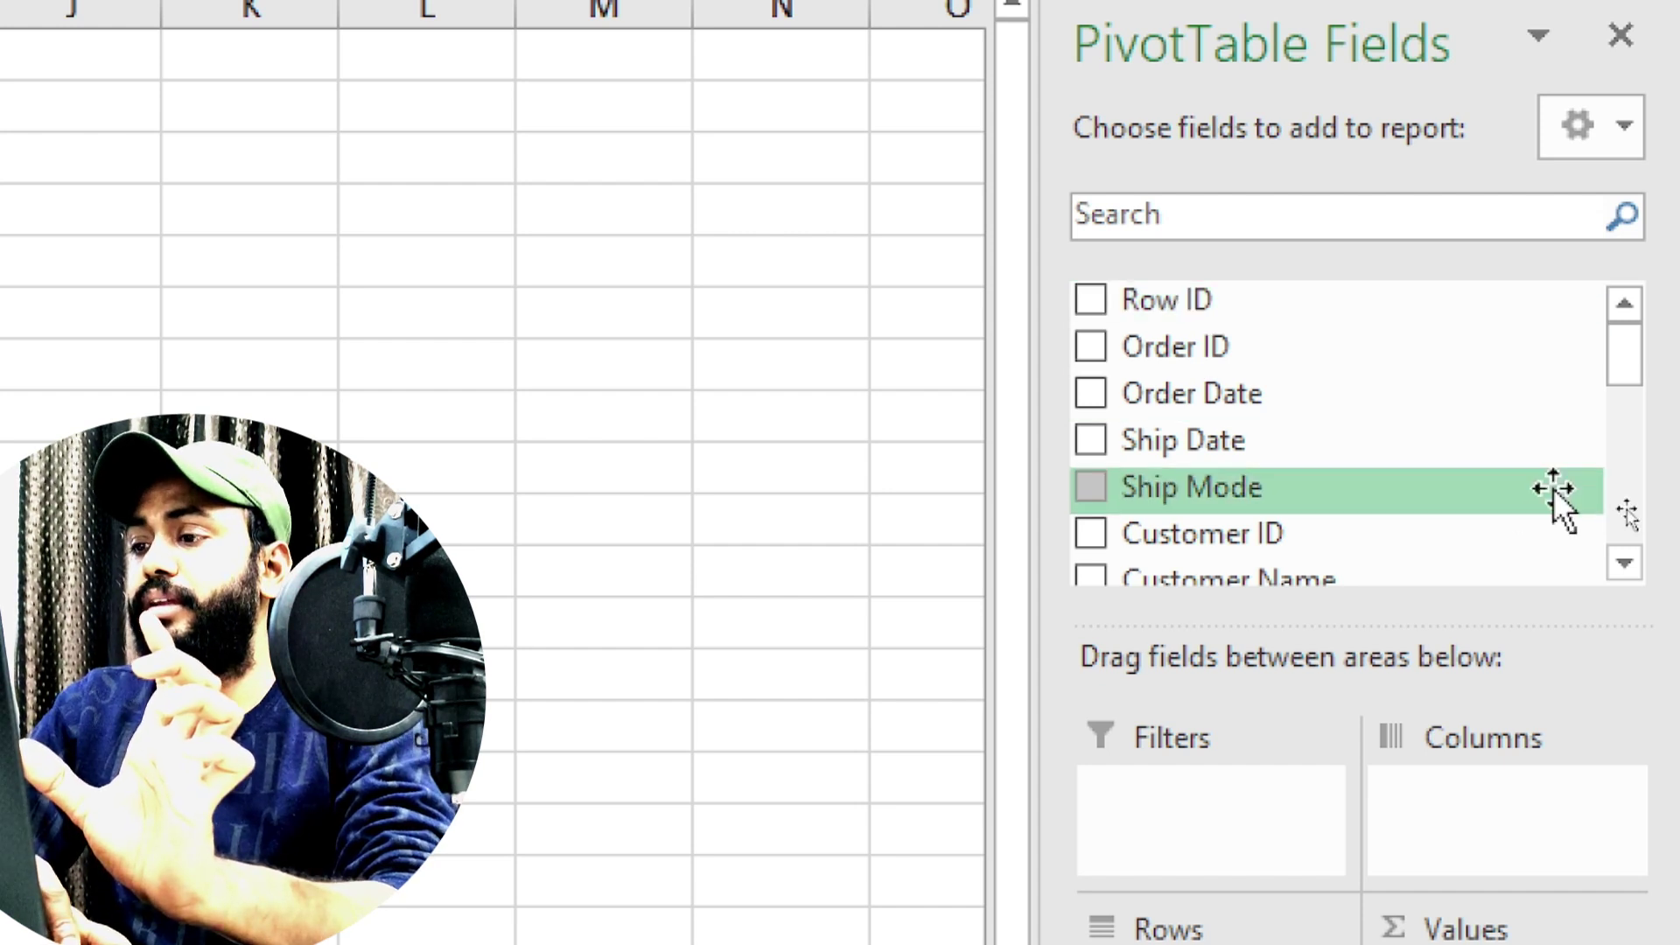
Add Customer Name and State as pivot rows with Sum of Sales as the value.
click(1625, 563)
click(1625, 563)
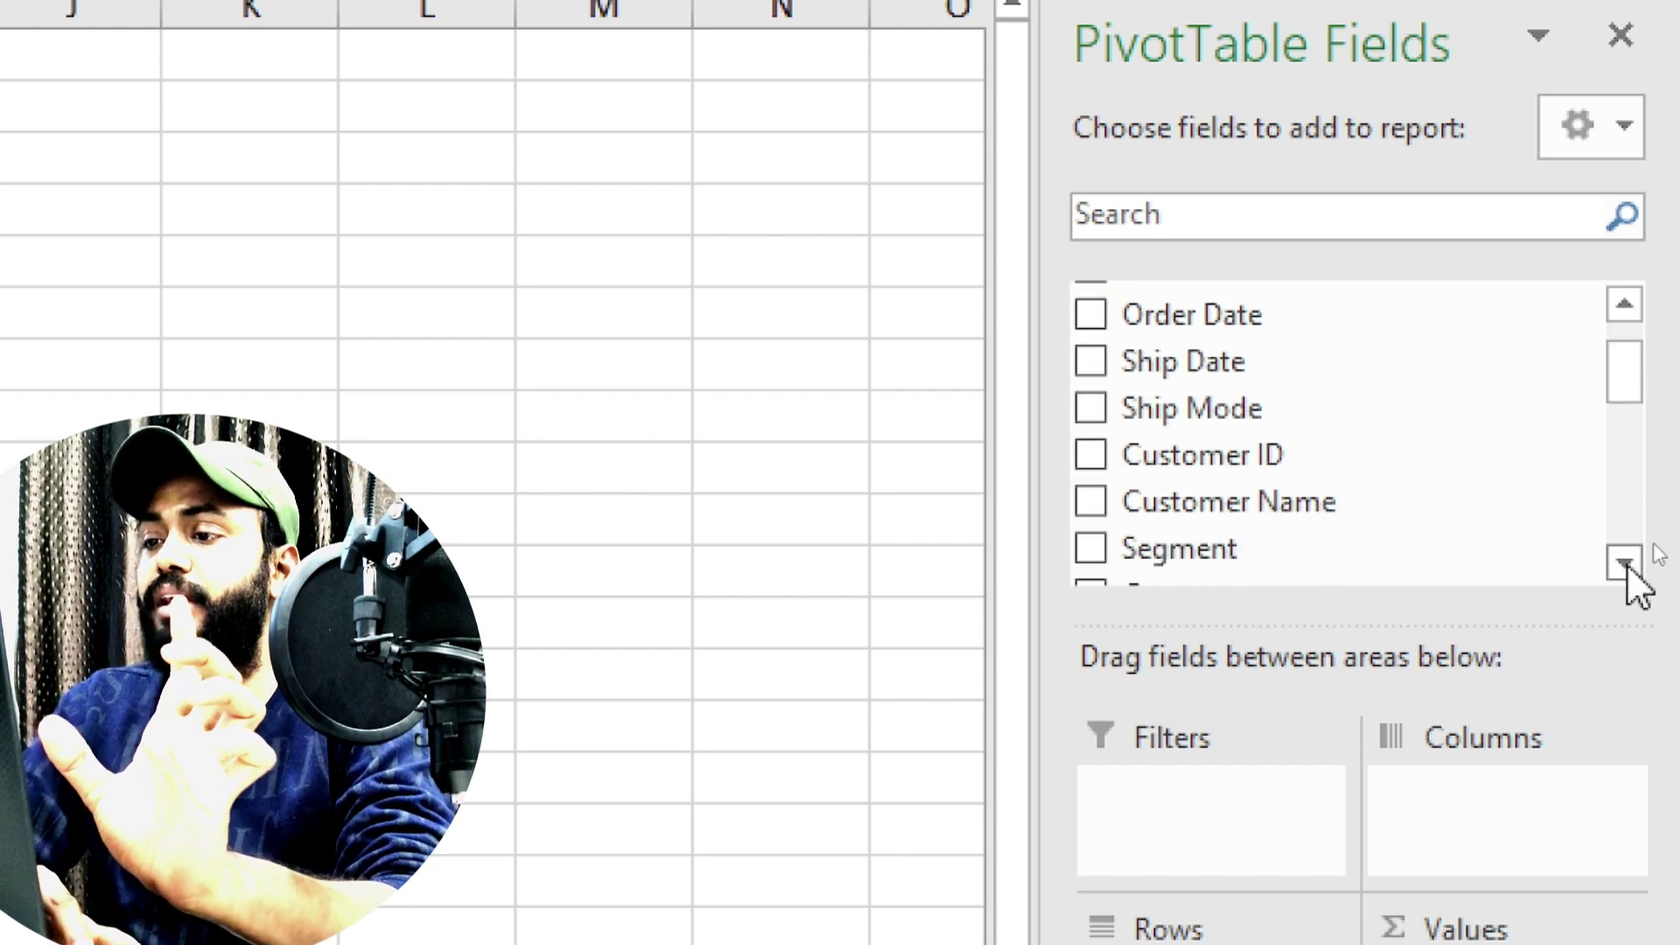
click(1087, 505)
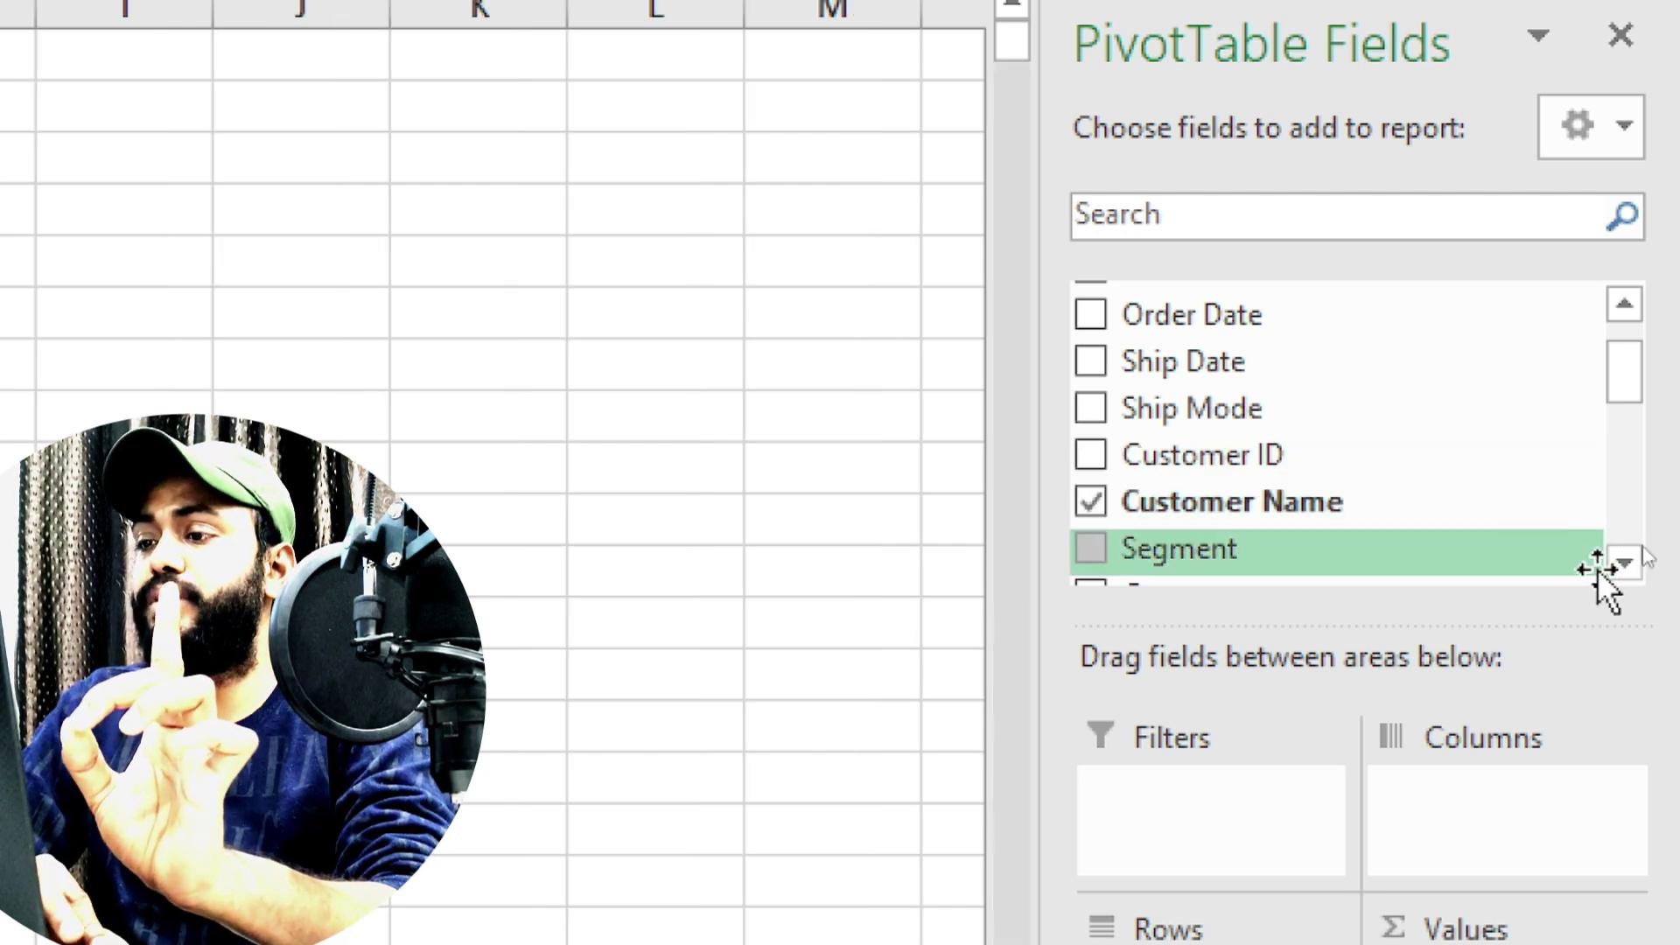
click(1625, 564)
click(1626, 563)
click(1626, 563)
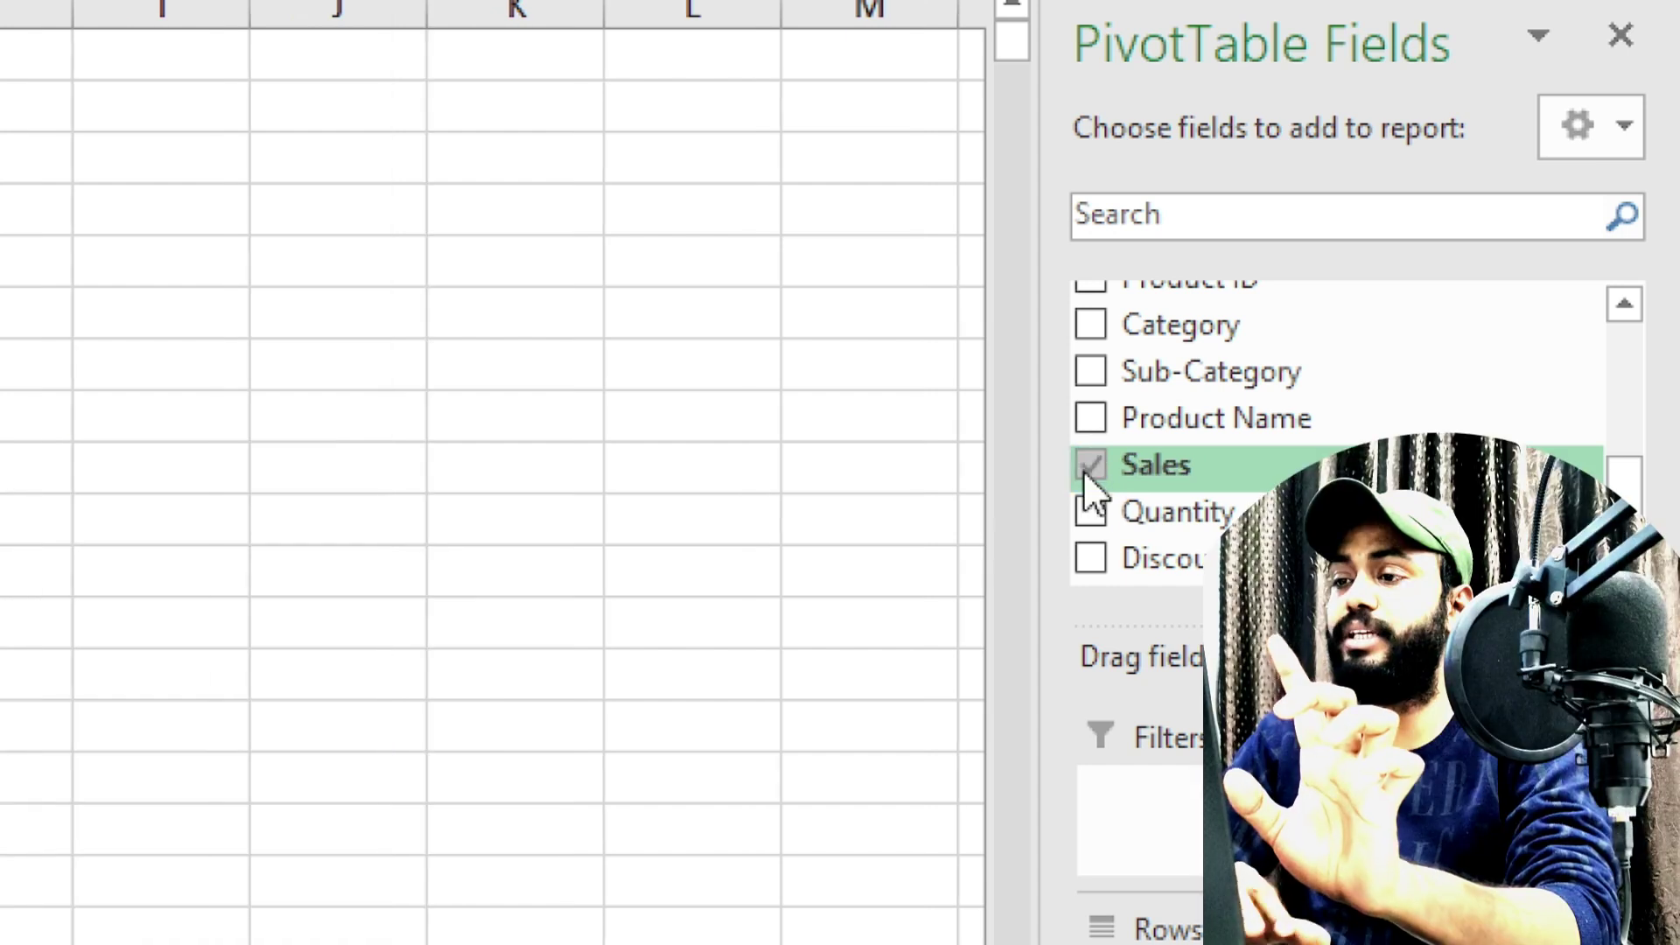
click(1090, 465)
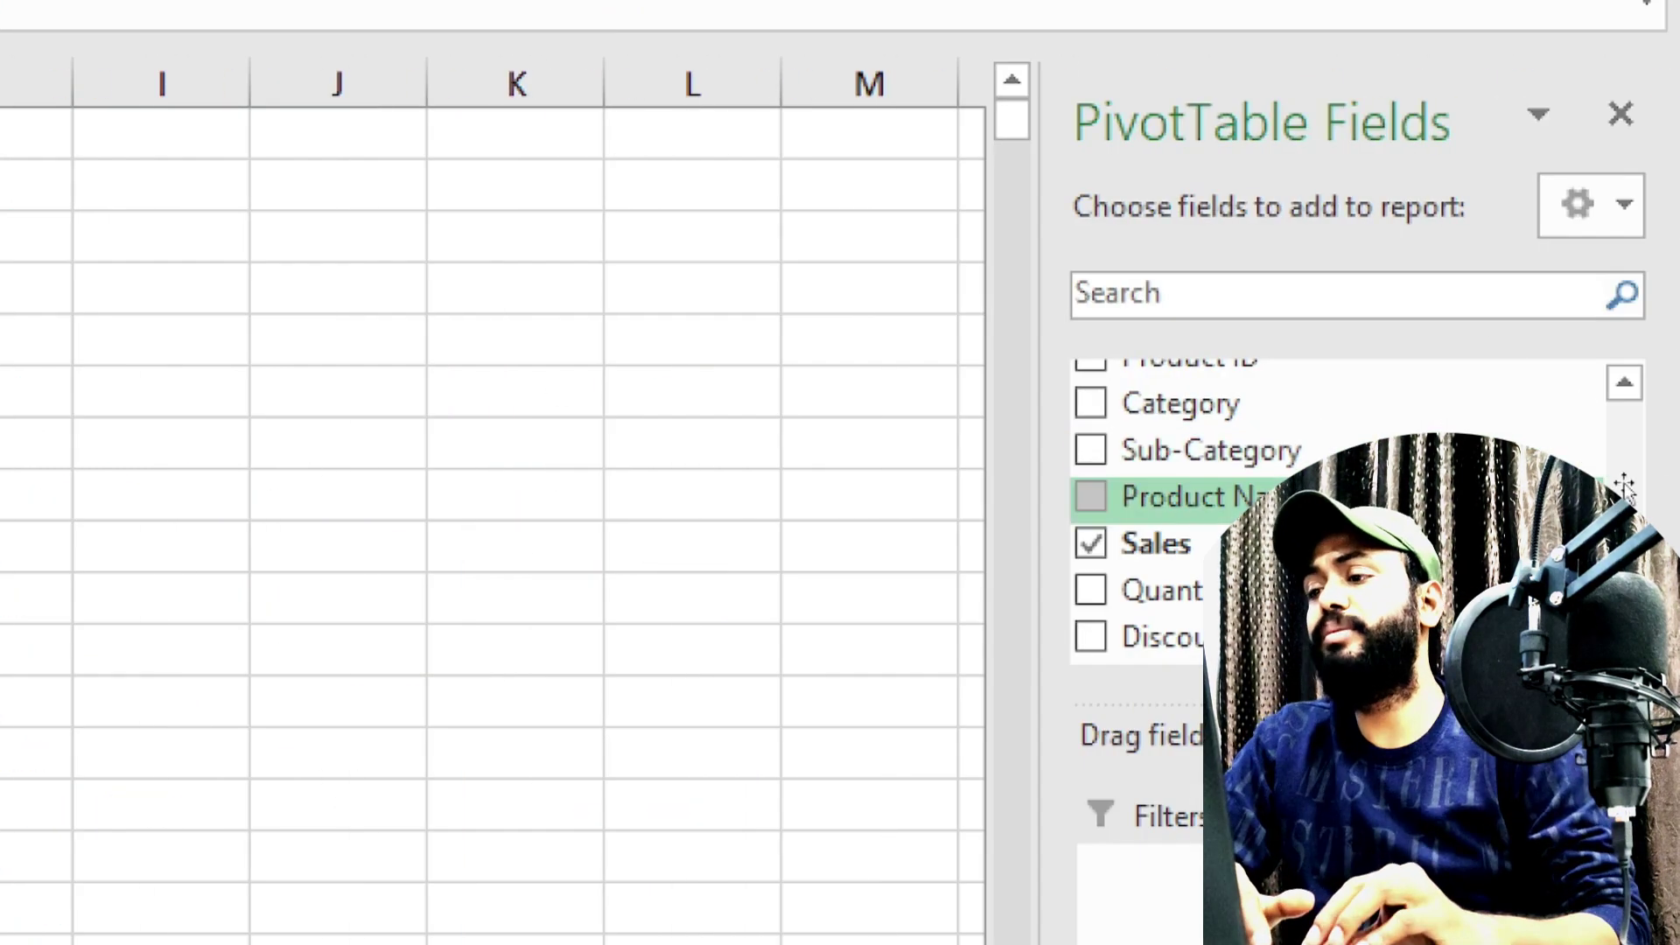
scroll(1656, 504, up, 2)
scroll(1645, 490, up, 2)
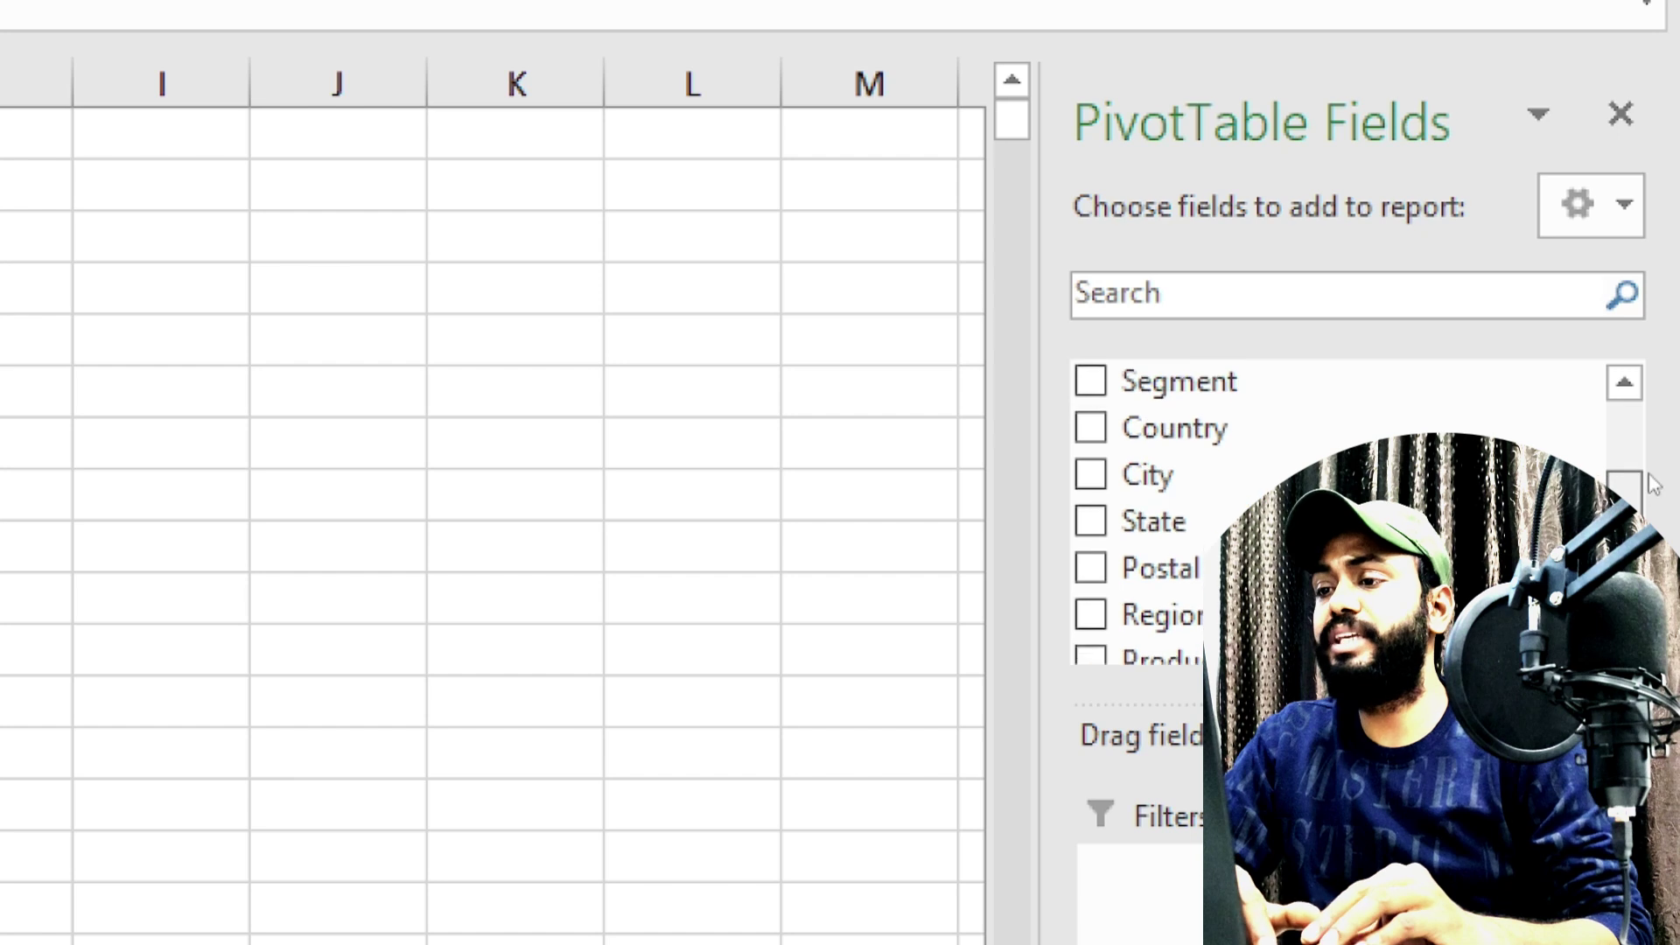
click(1101, 539)
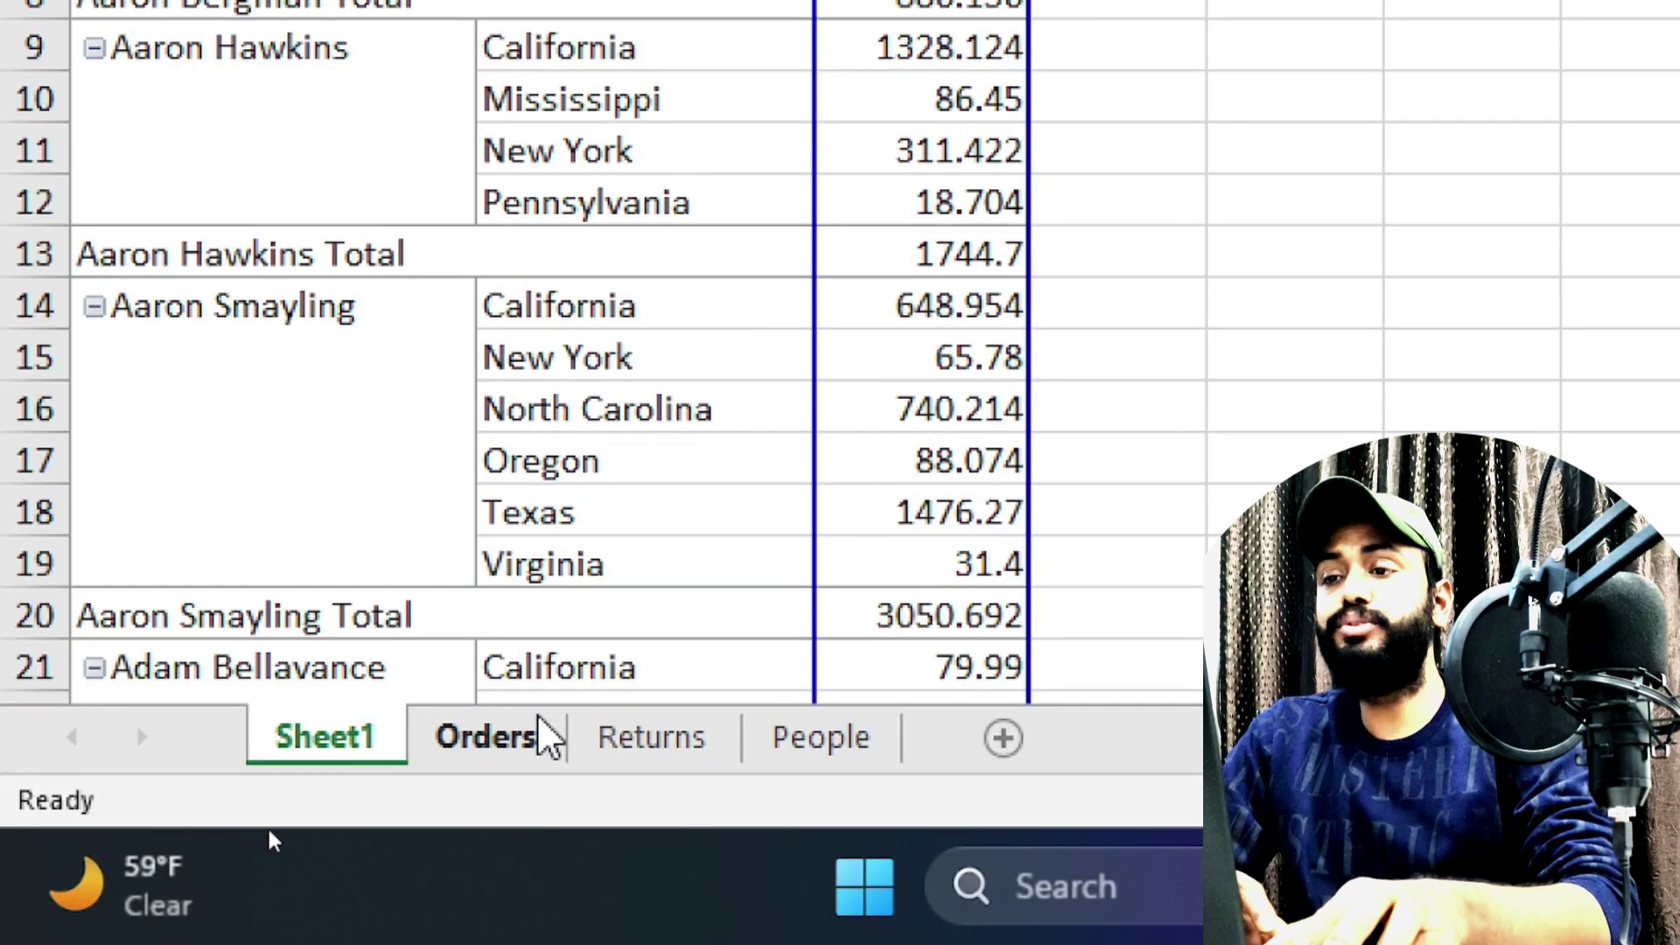
Switch to the Book1 window and preview its Conditional Formatting options.
key(alt+Tab)
key(alt+Tab)
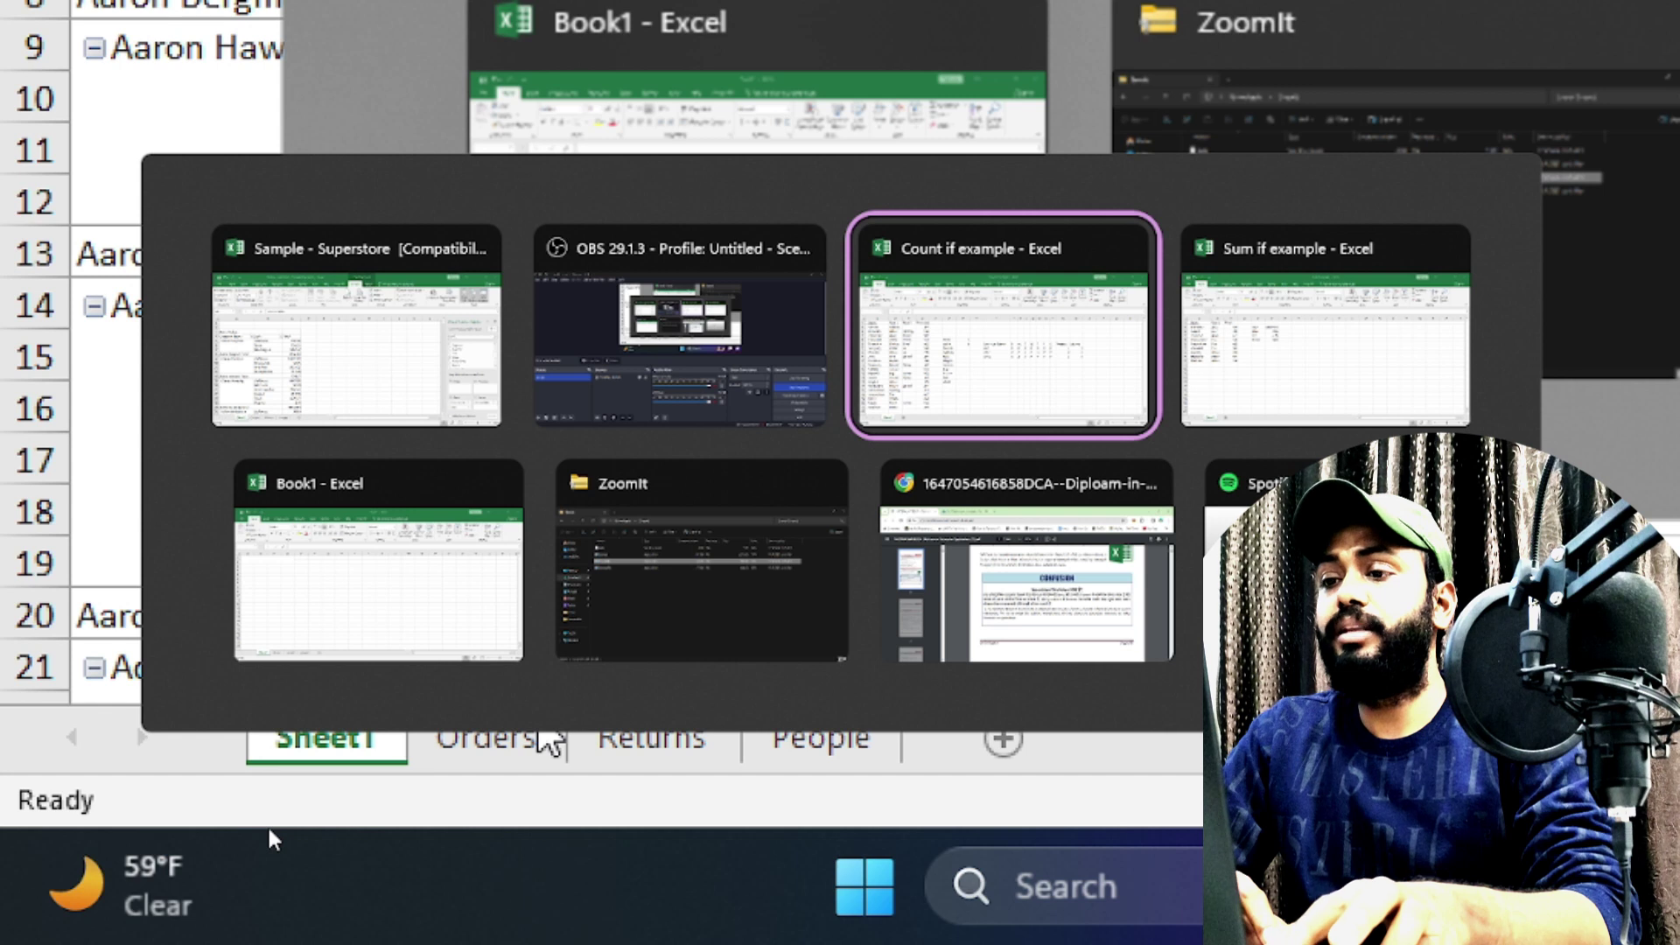
key(alt+Tab)
key(alt+Tab)
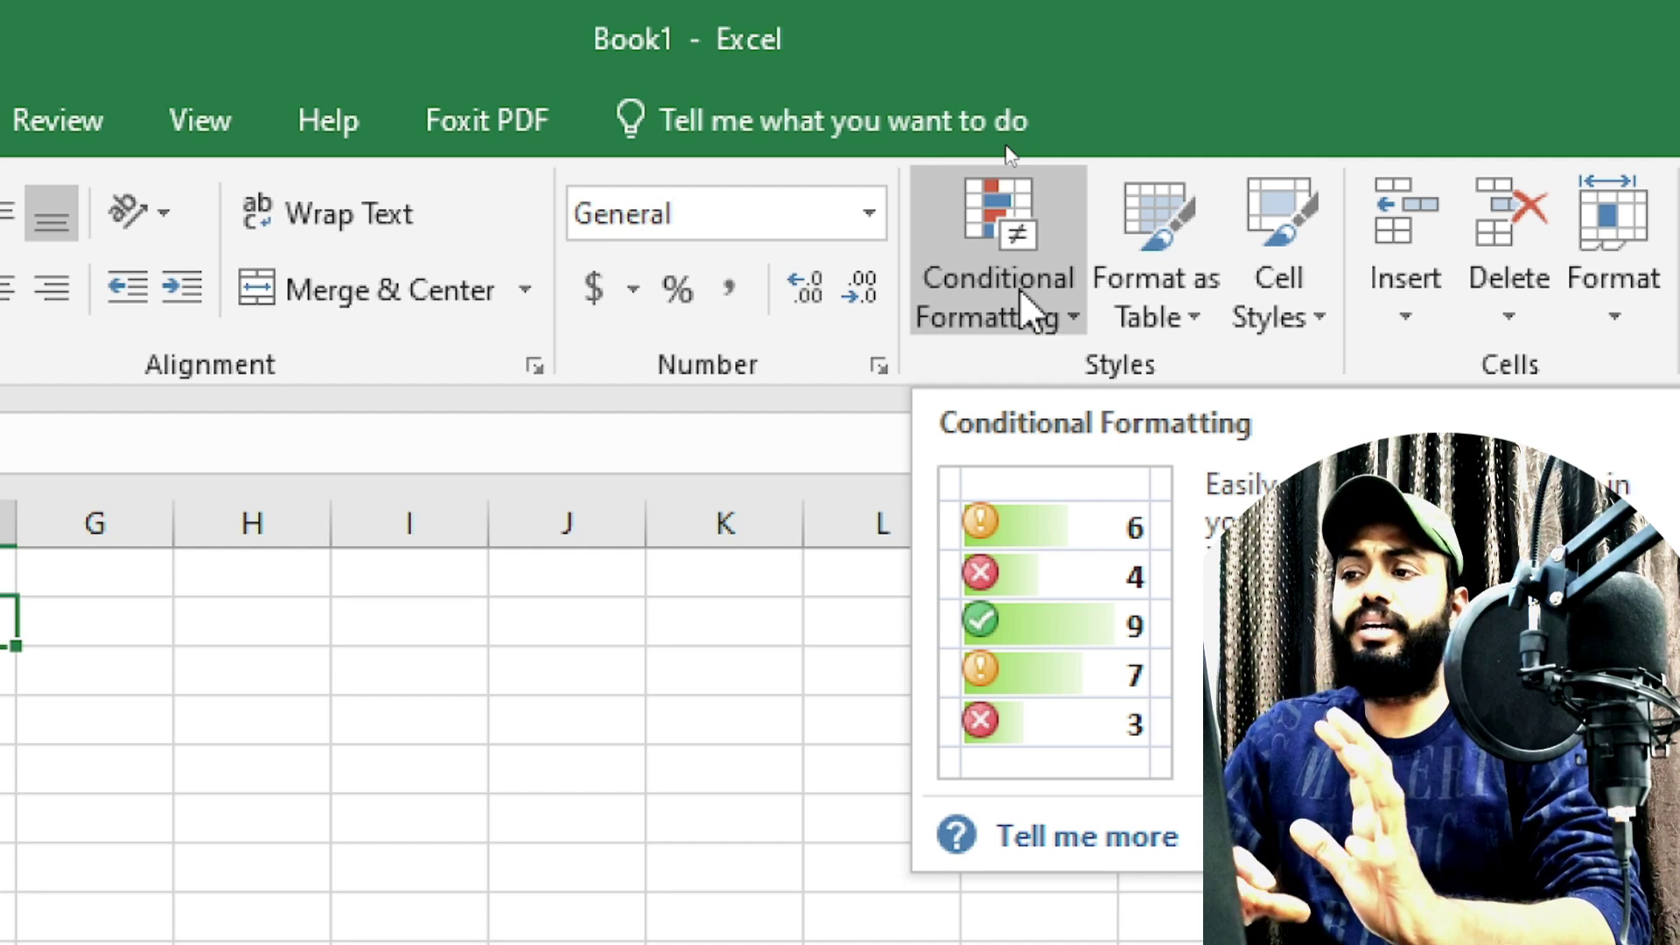
click(1020, 288)
mouse_move(1562, 182)
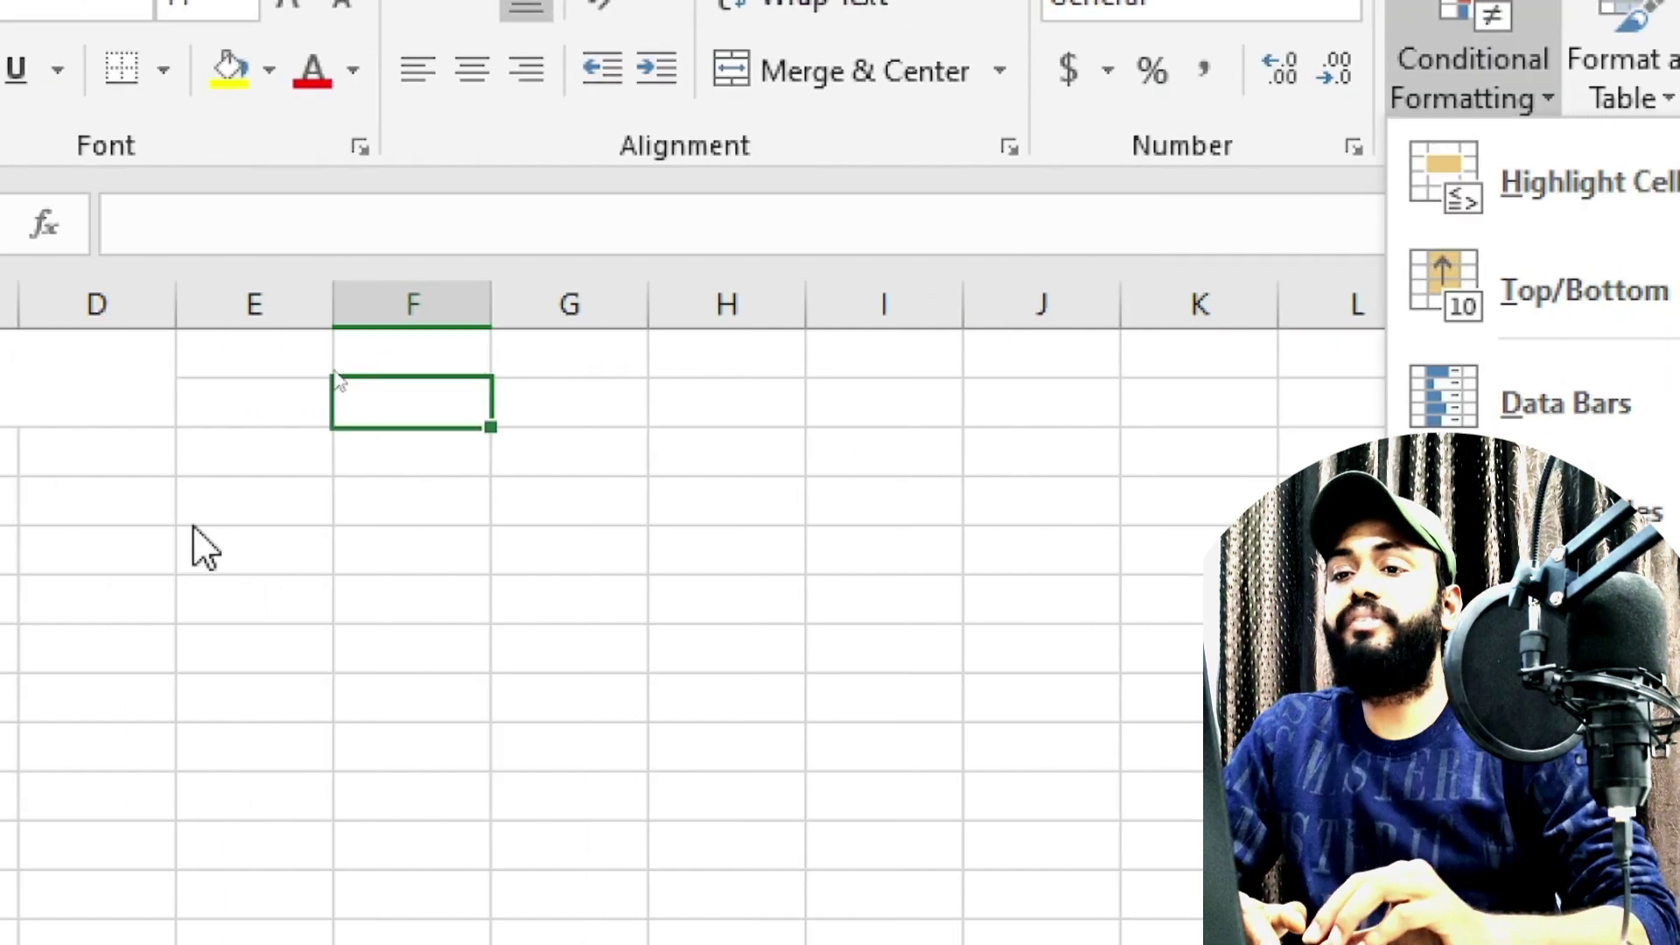
click(578, 372)
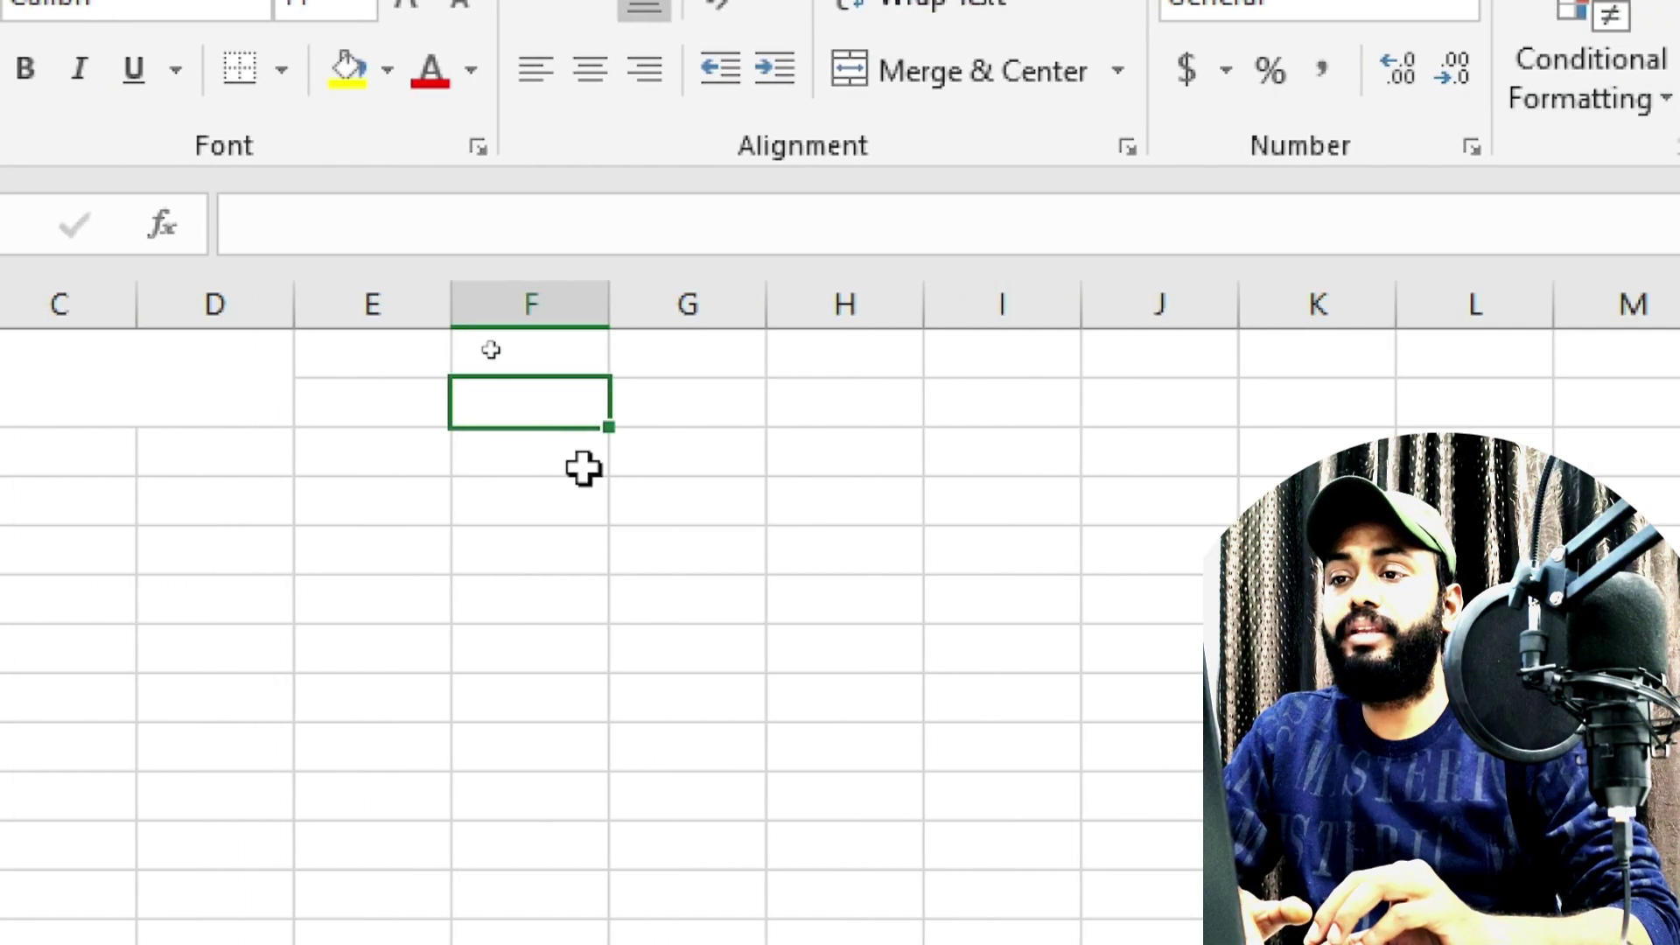
Select the column G block and set a Greater Than 500 rule with Green Fill with Dark Green Text.
drag(658, 363, 663, 795)
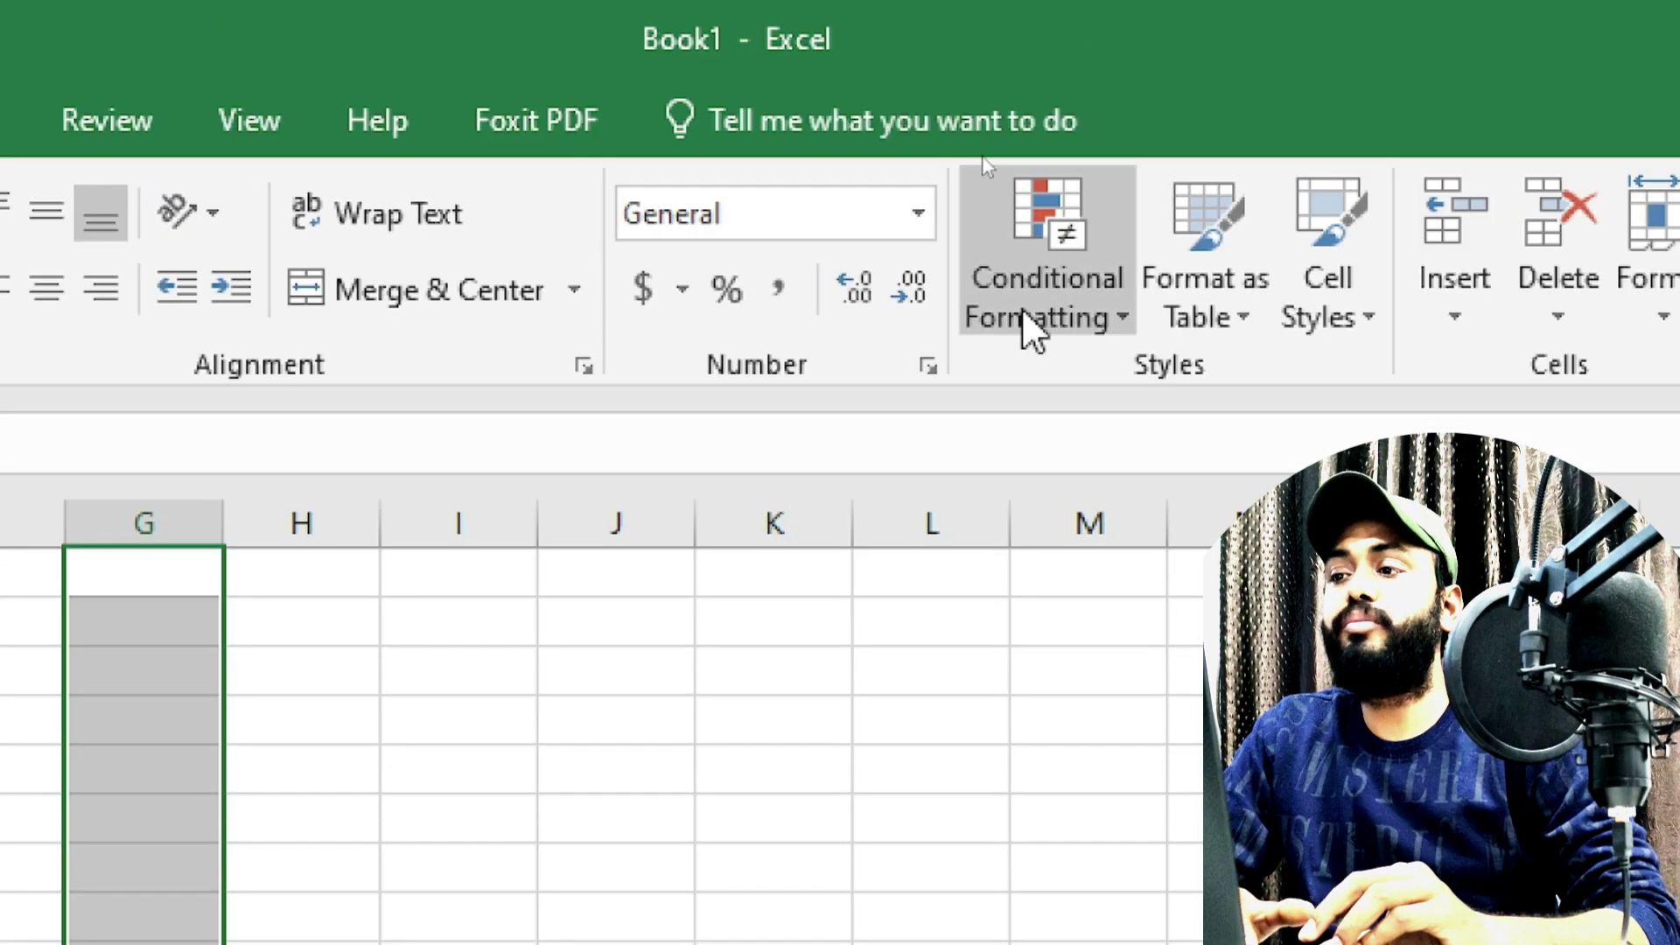
click(1021, 310)
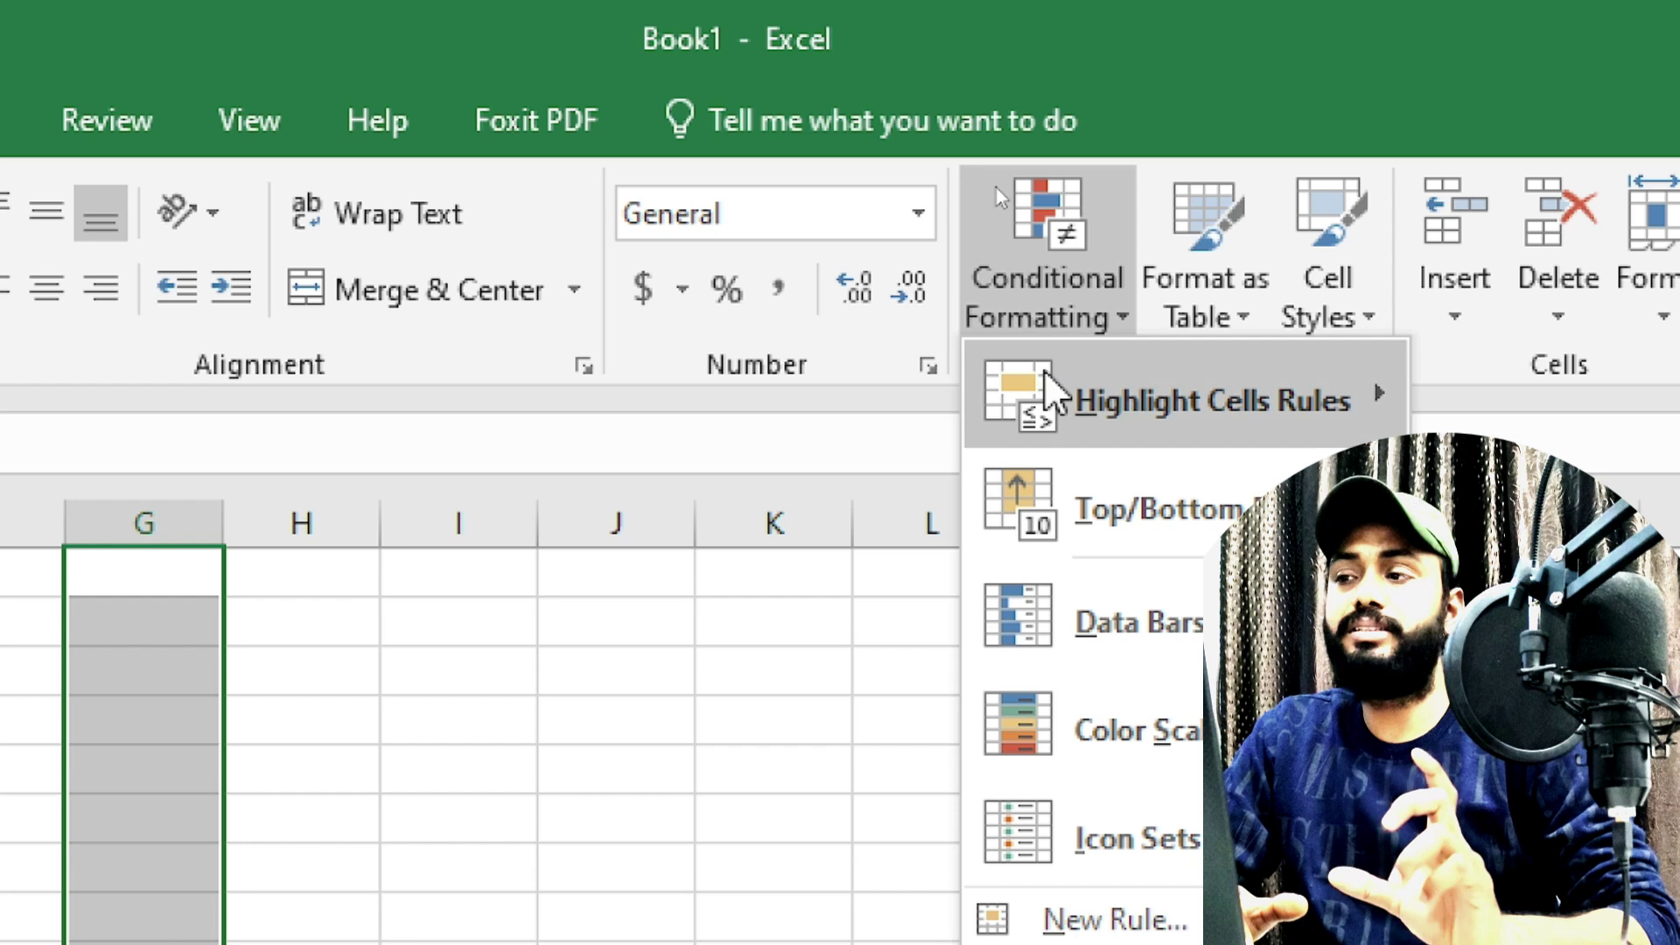
mouse_move(791, 400)
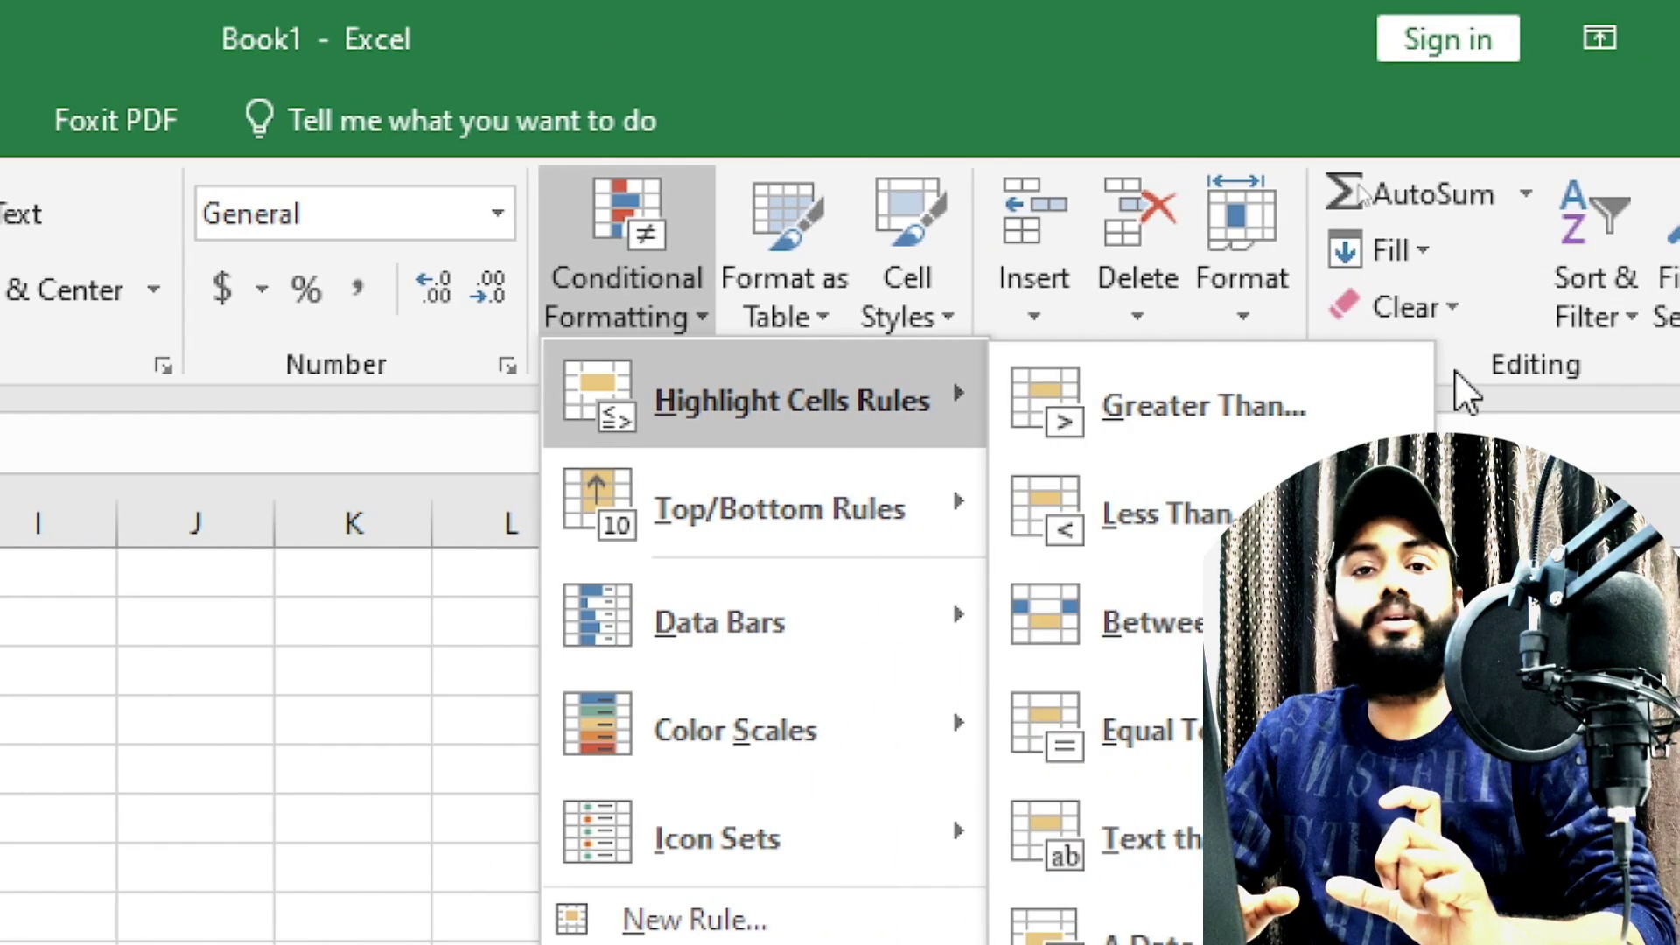
click(1189, 380)
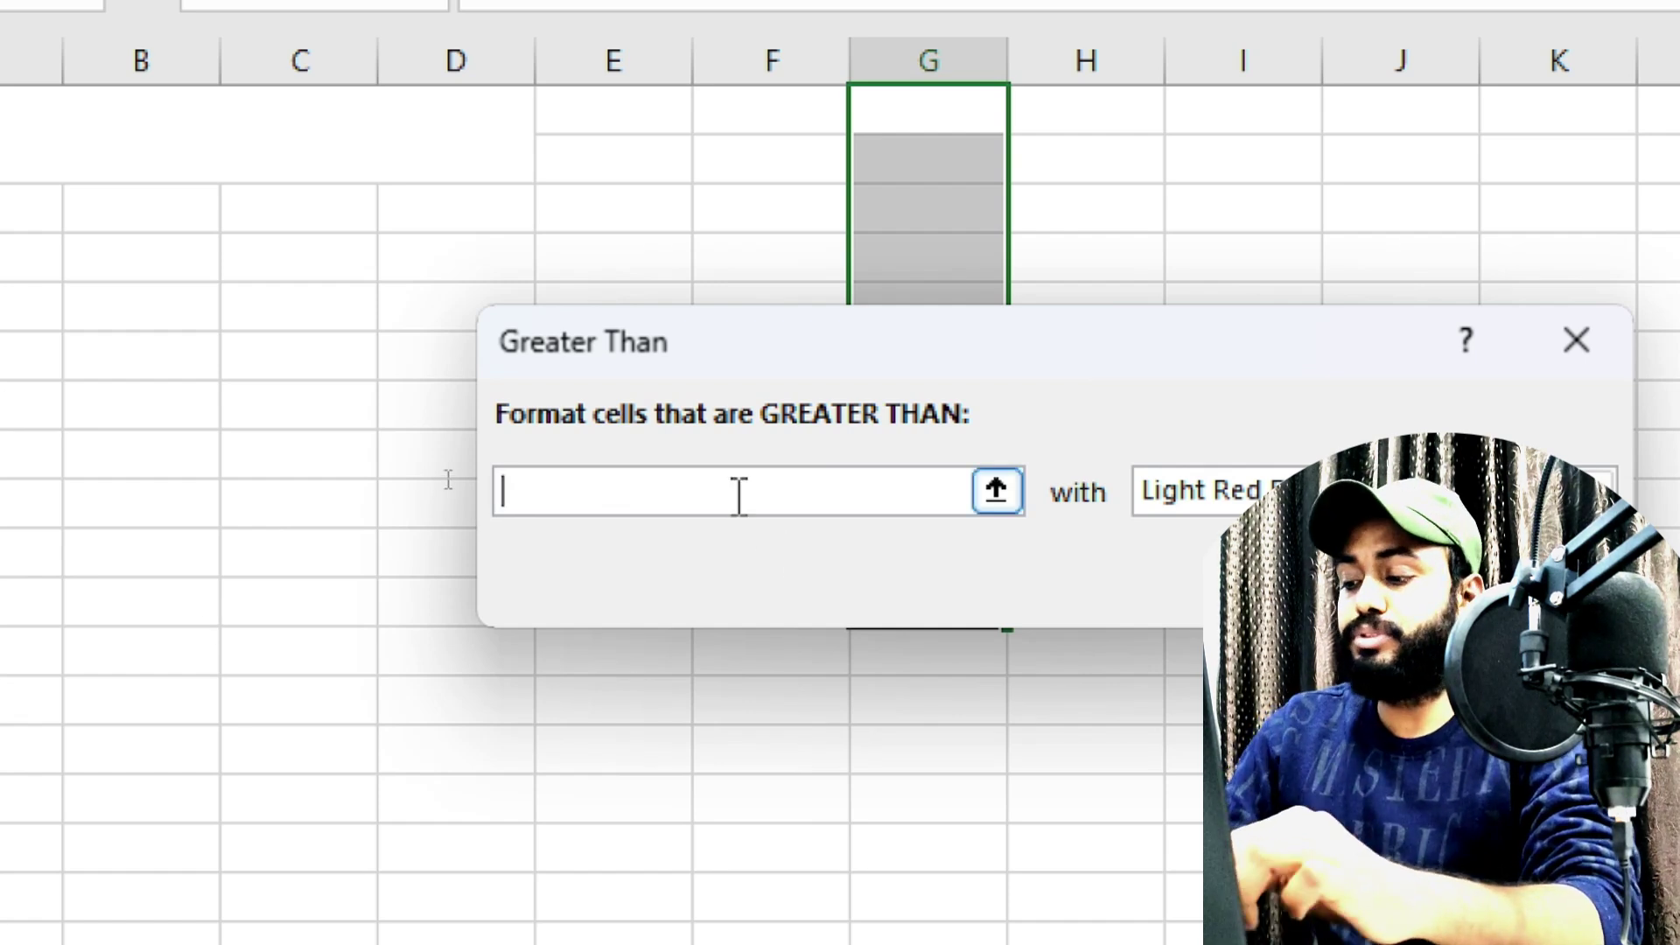
text(500)
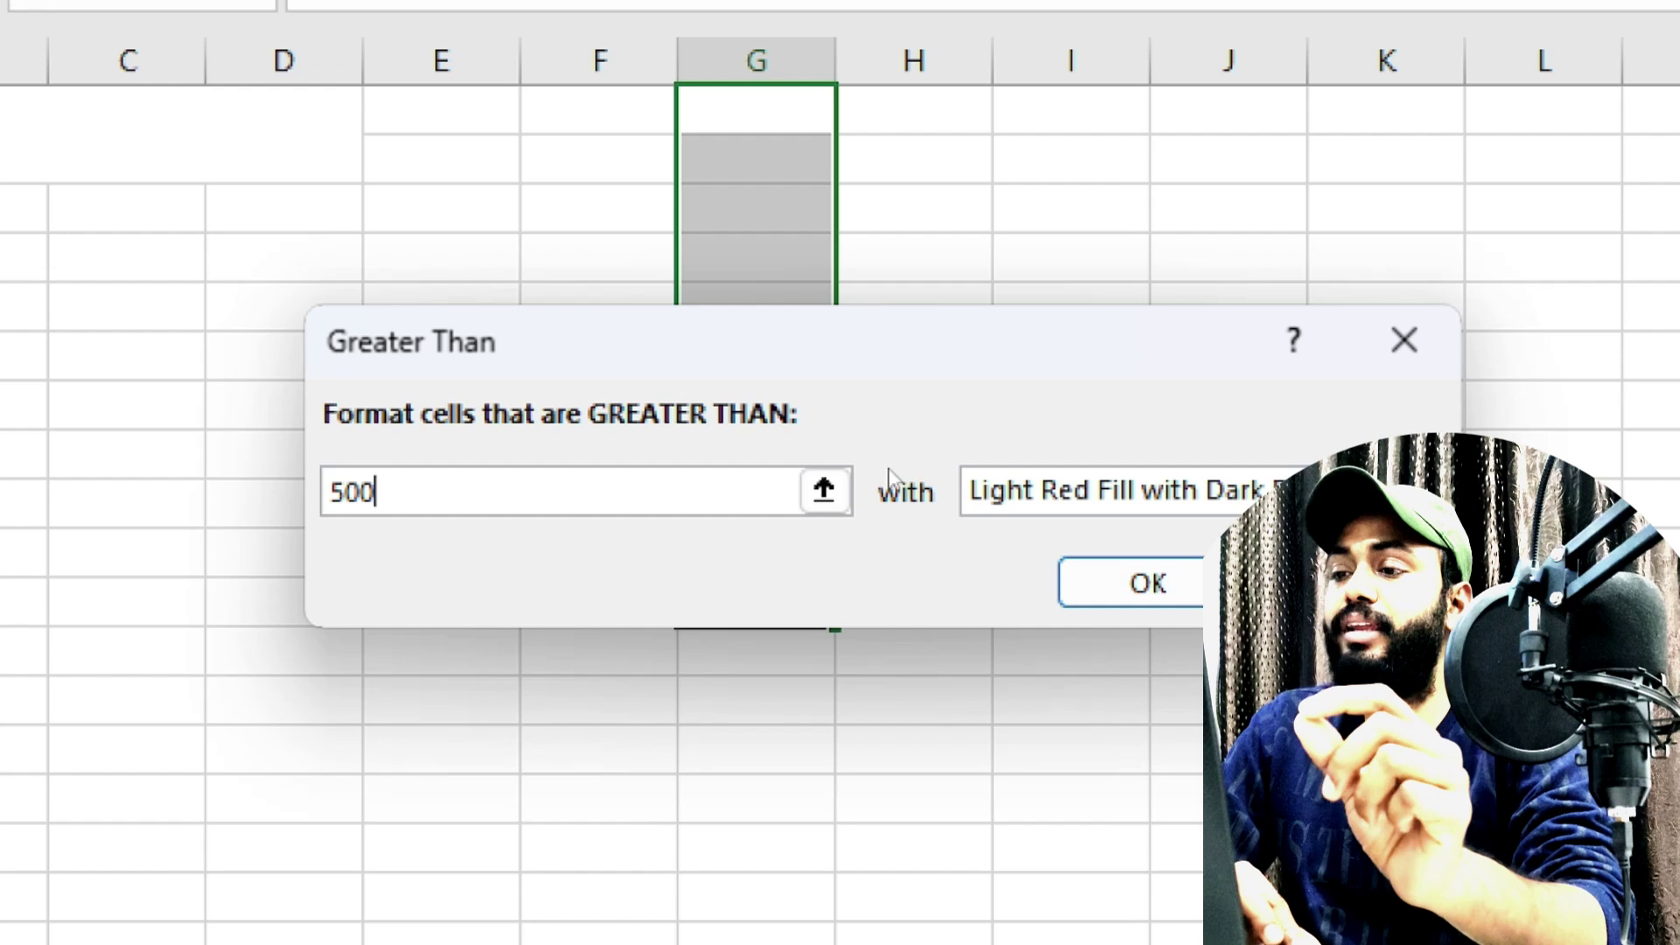
key(Tab)
key(alt+Down)
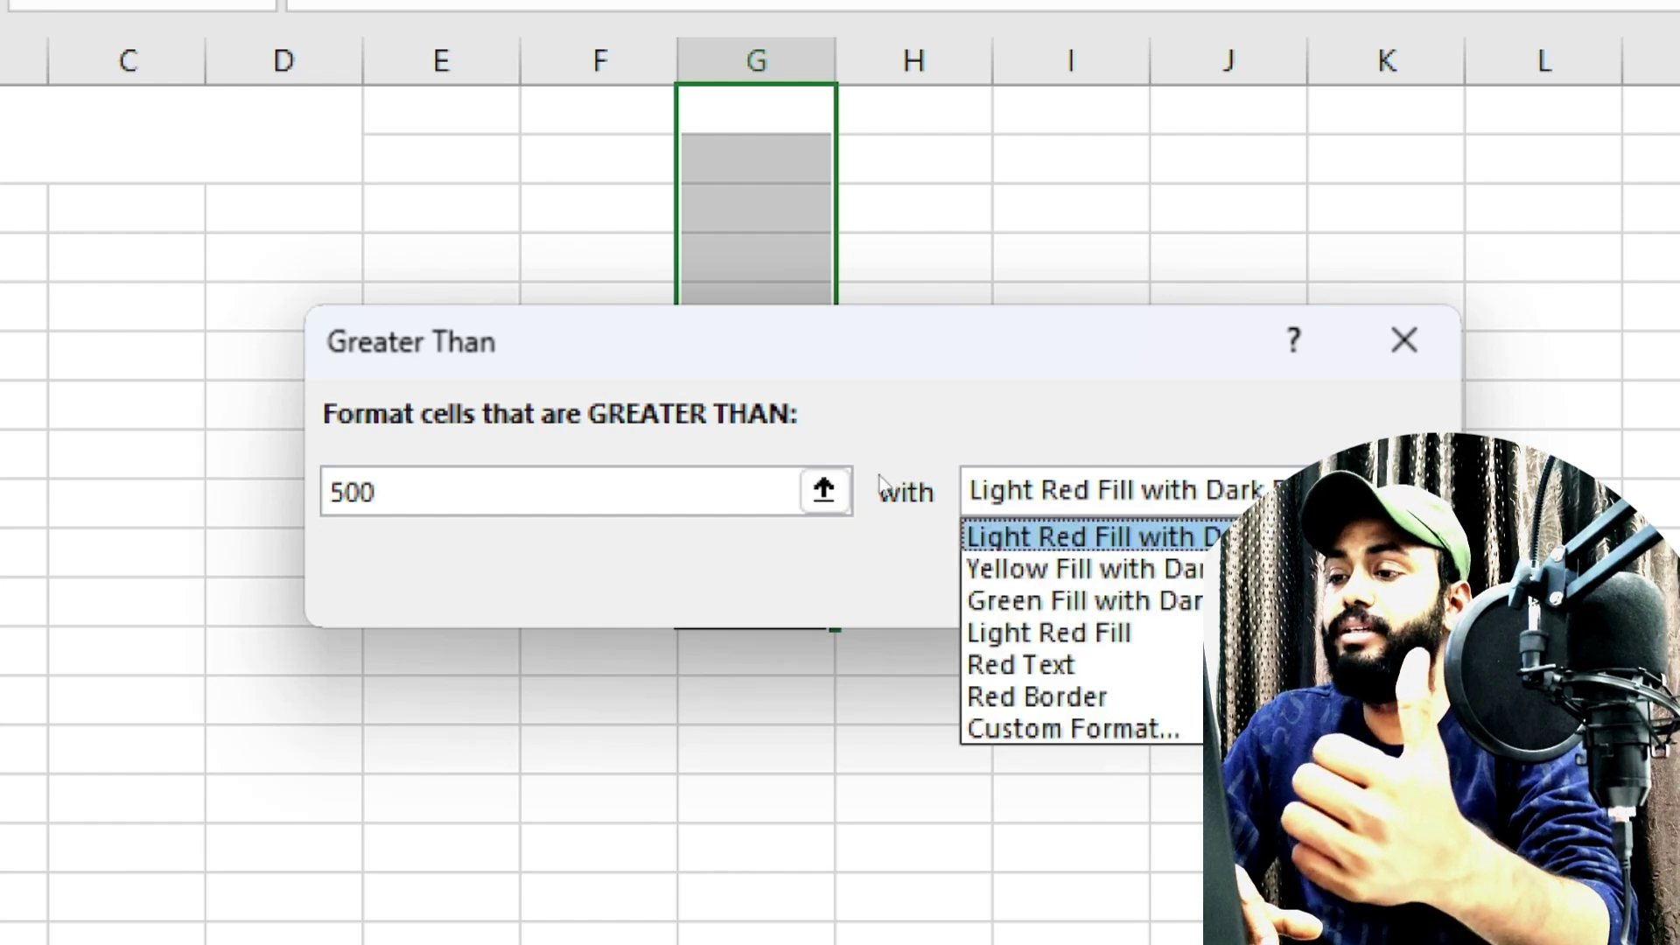
key(Down)
key(Down)
key(Return)
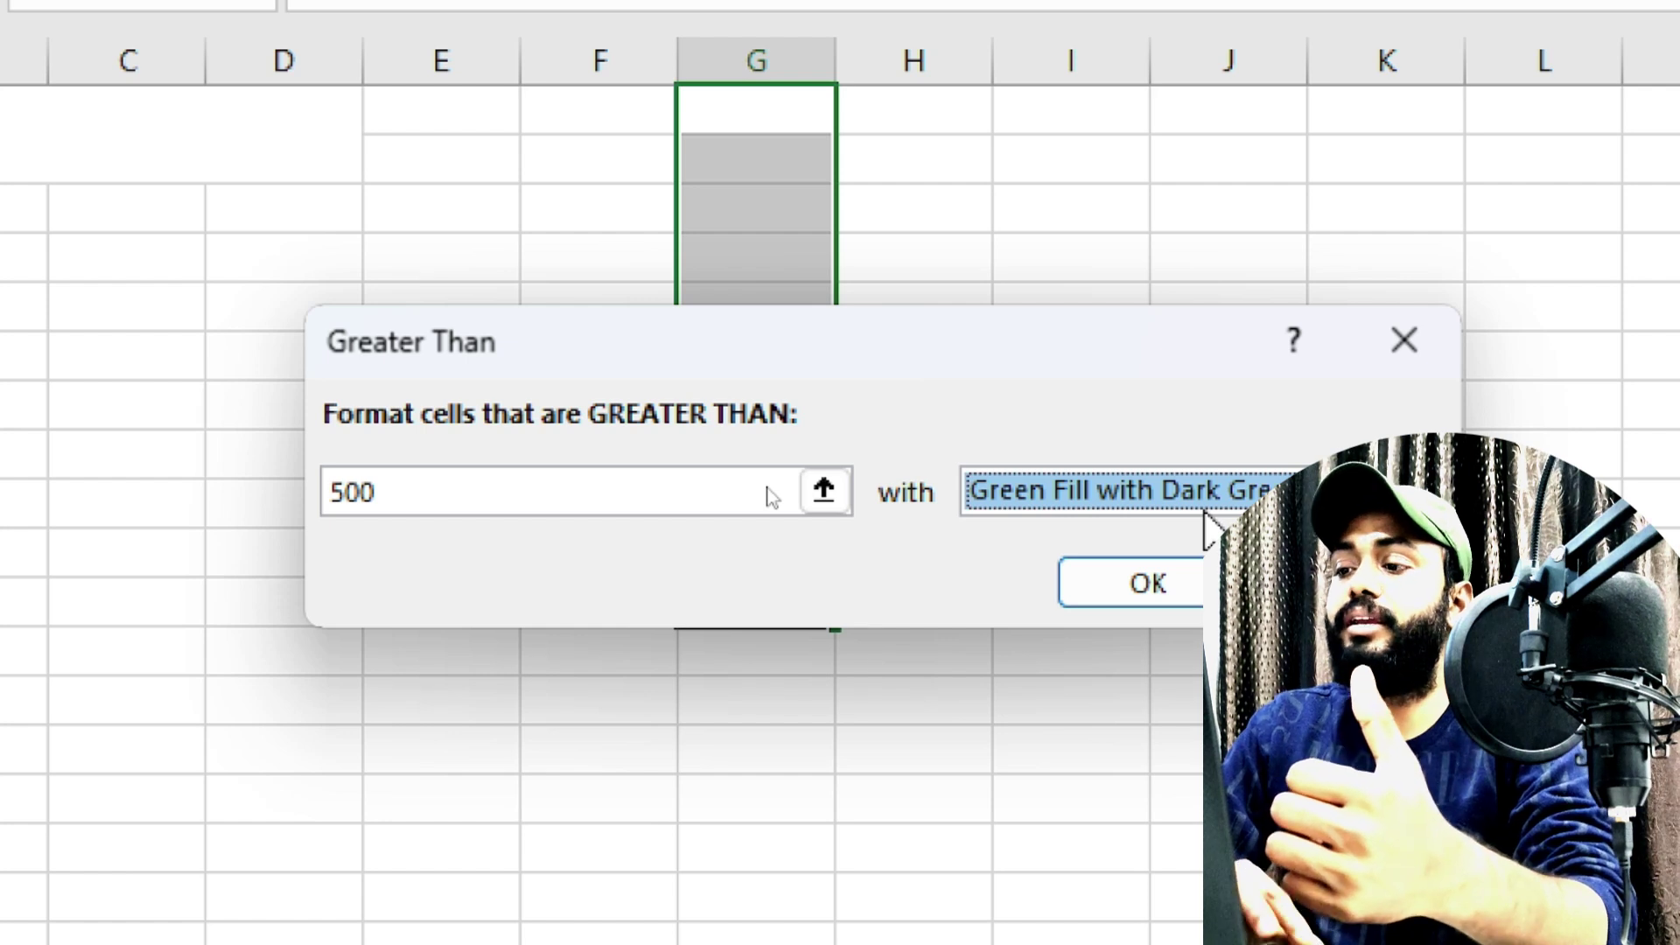
Confirm the rule and enter test values 501, 499 and 5000 in G1, G2 and G3.
click(1183, 586)
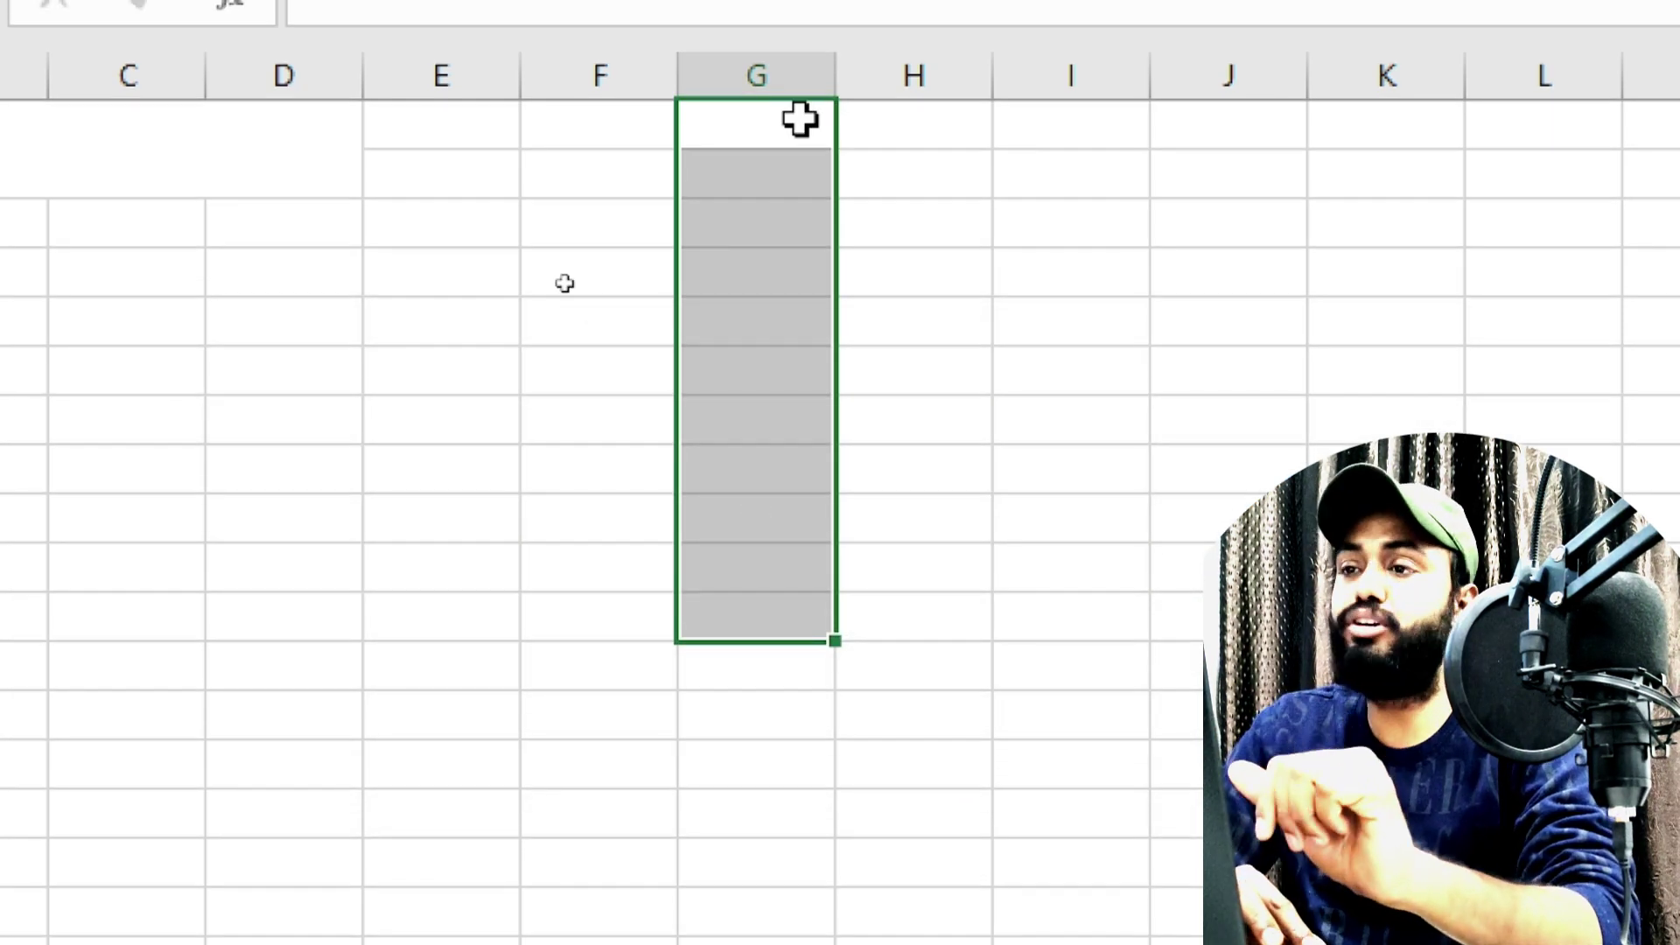
click(800, 120)
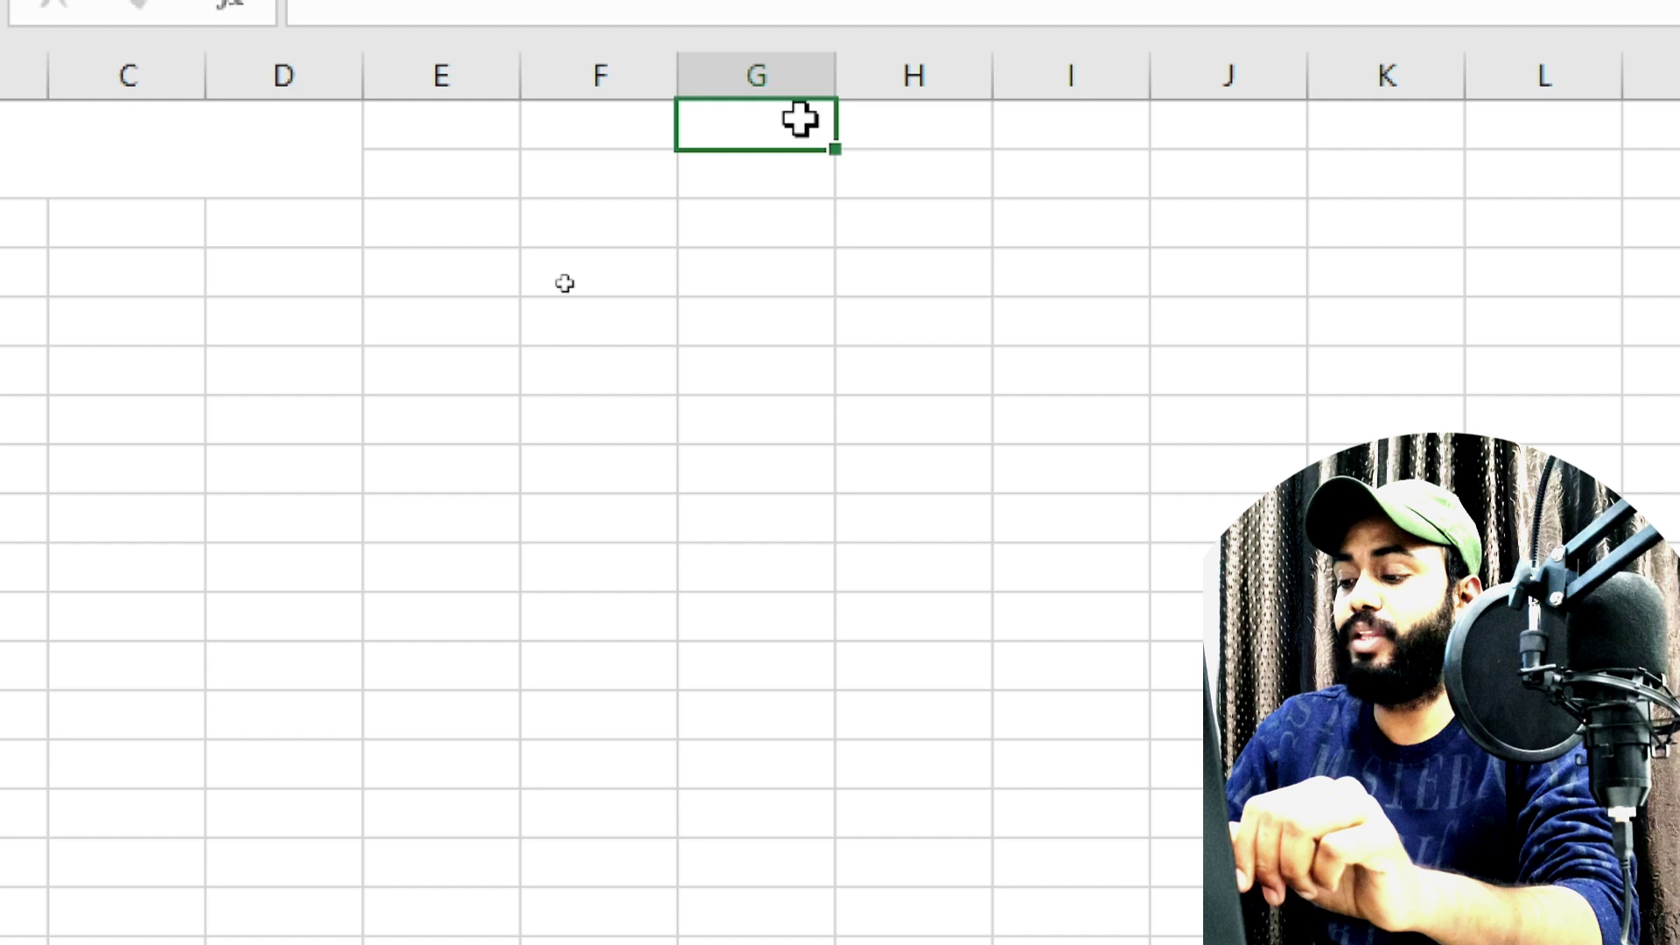
text(501)
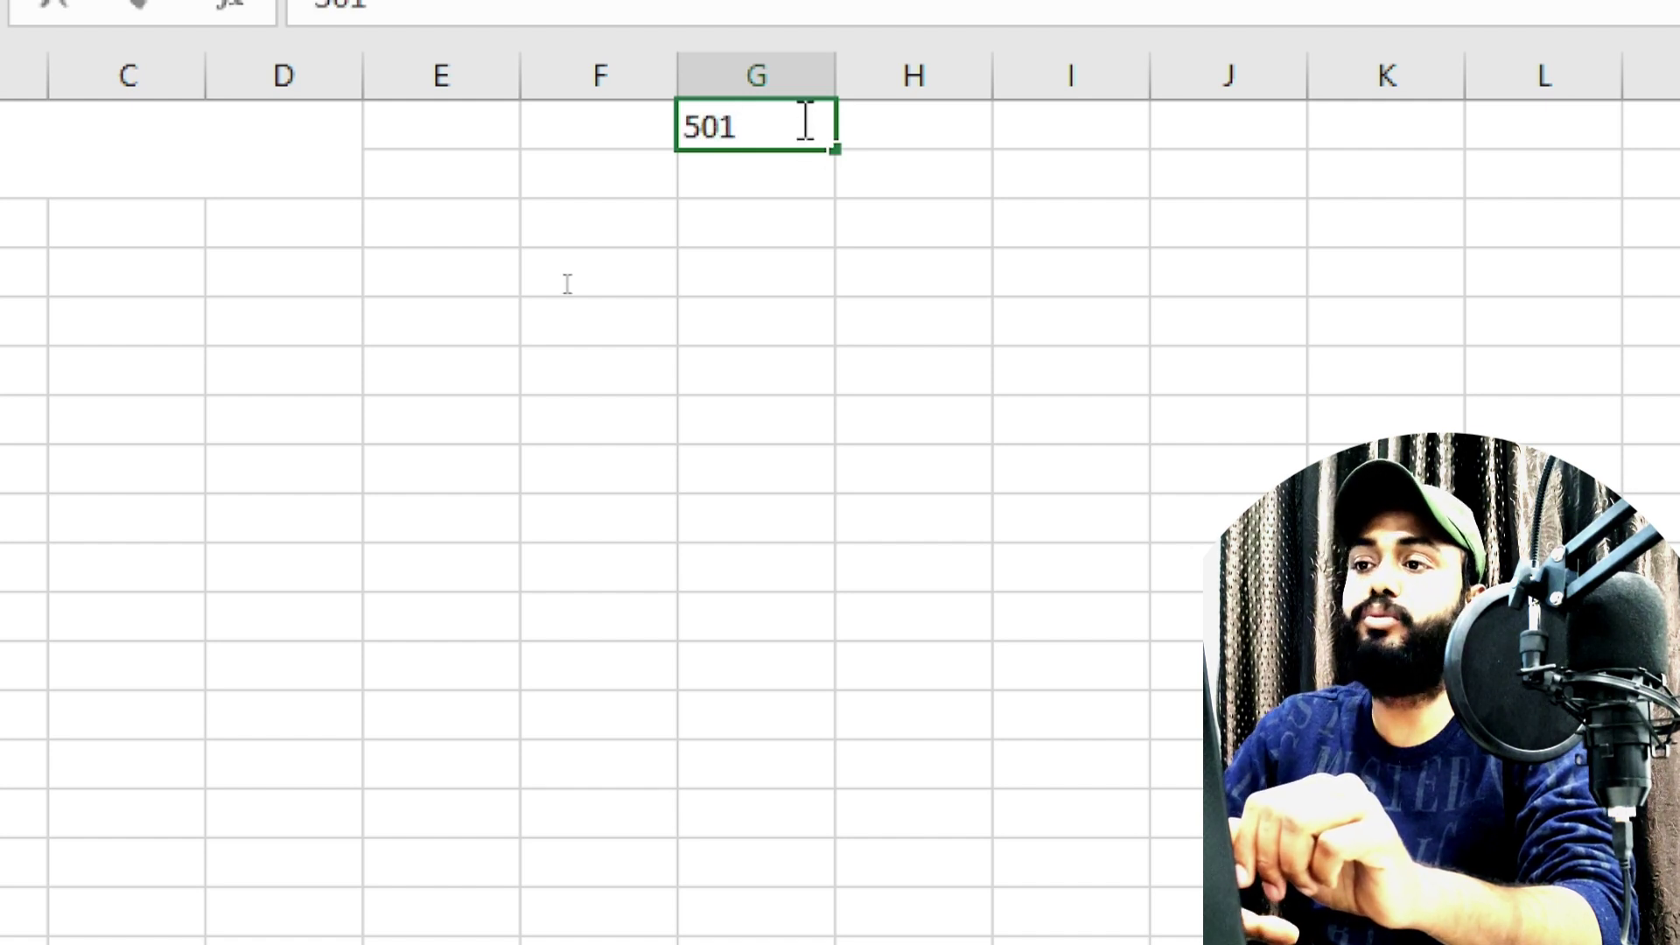
key(Return)
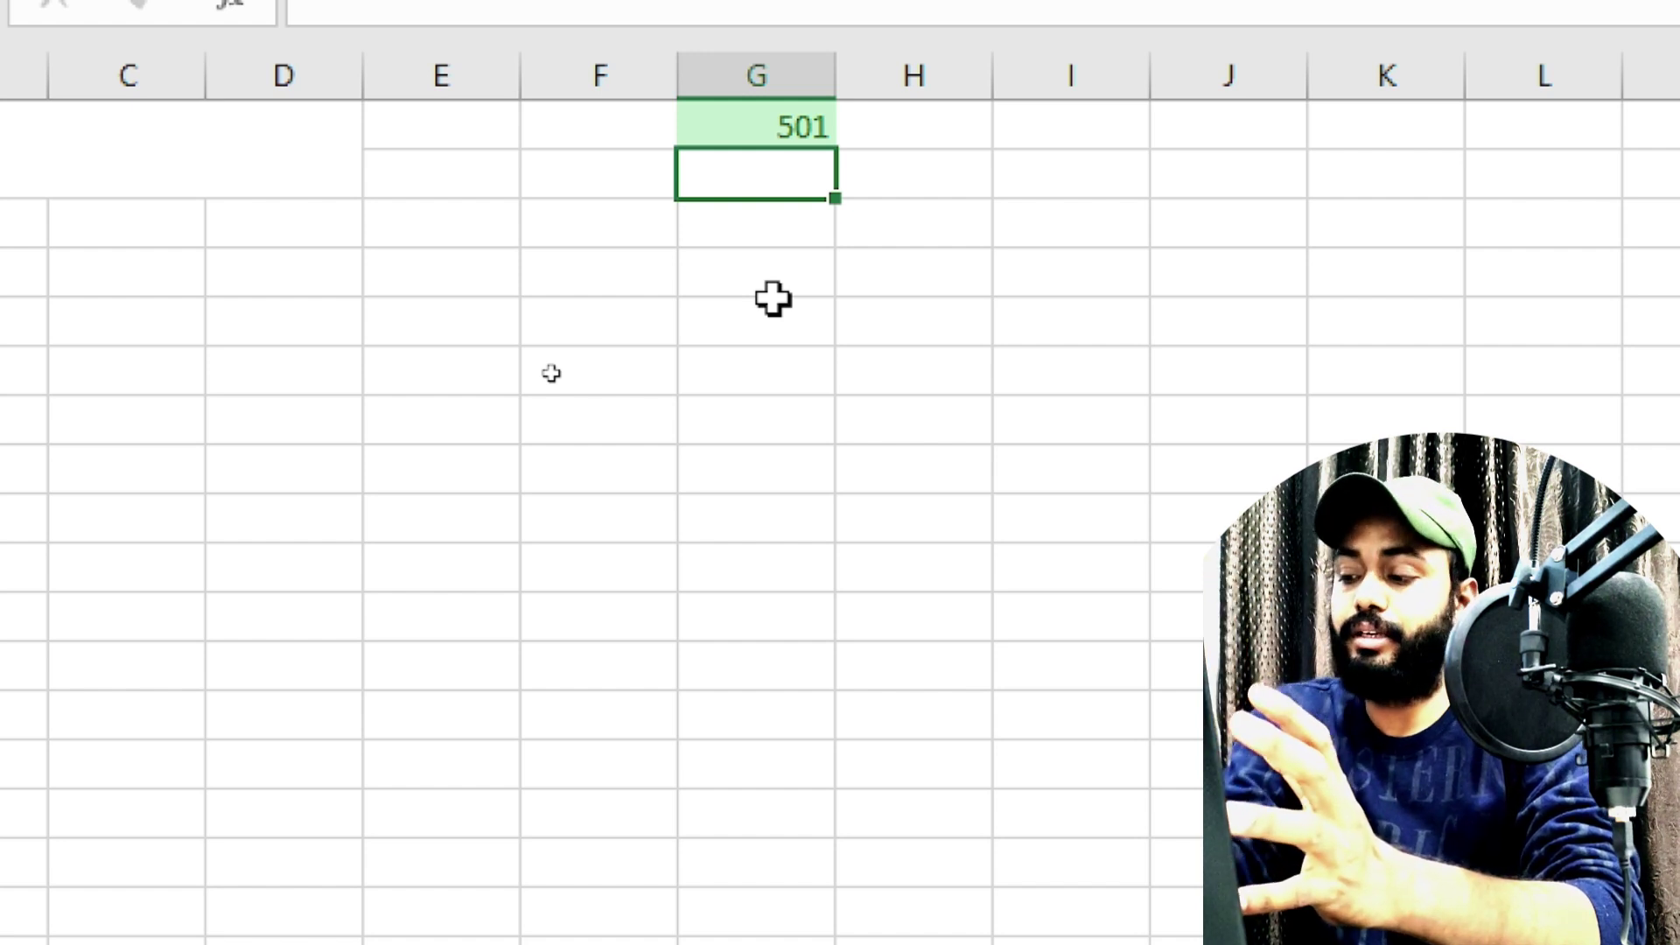
text(4)
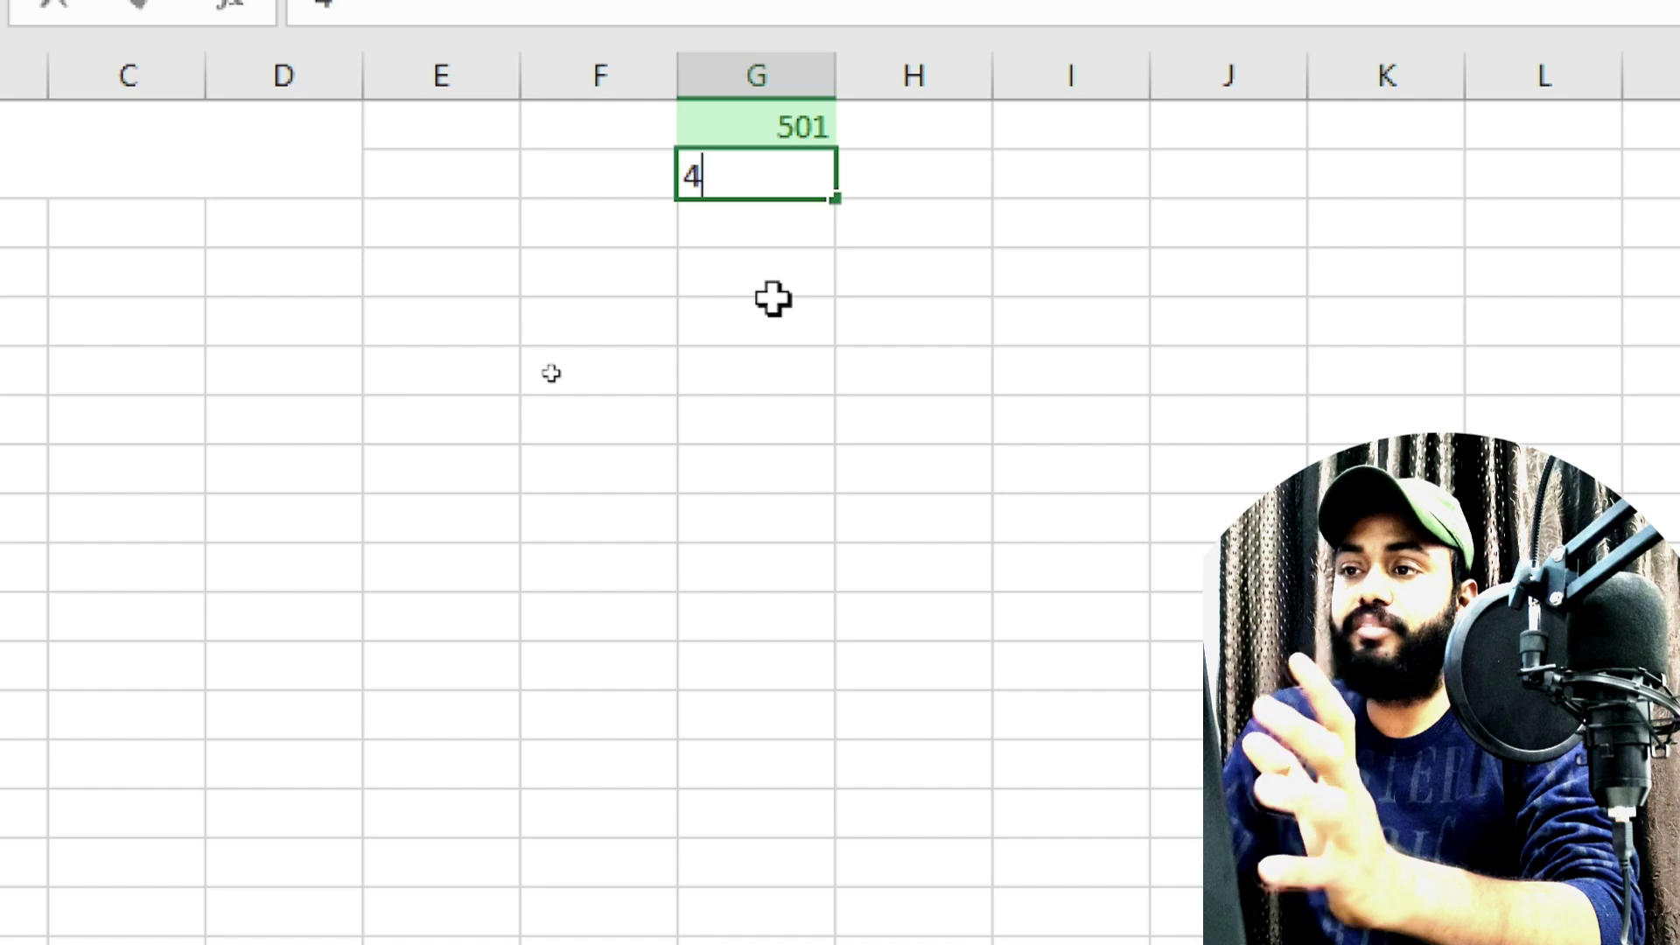
text(99)
key(Return)
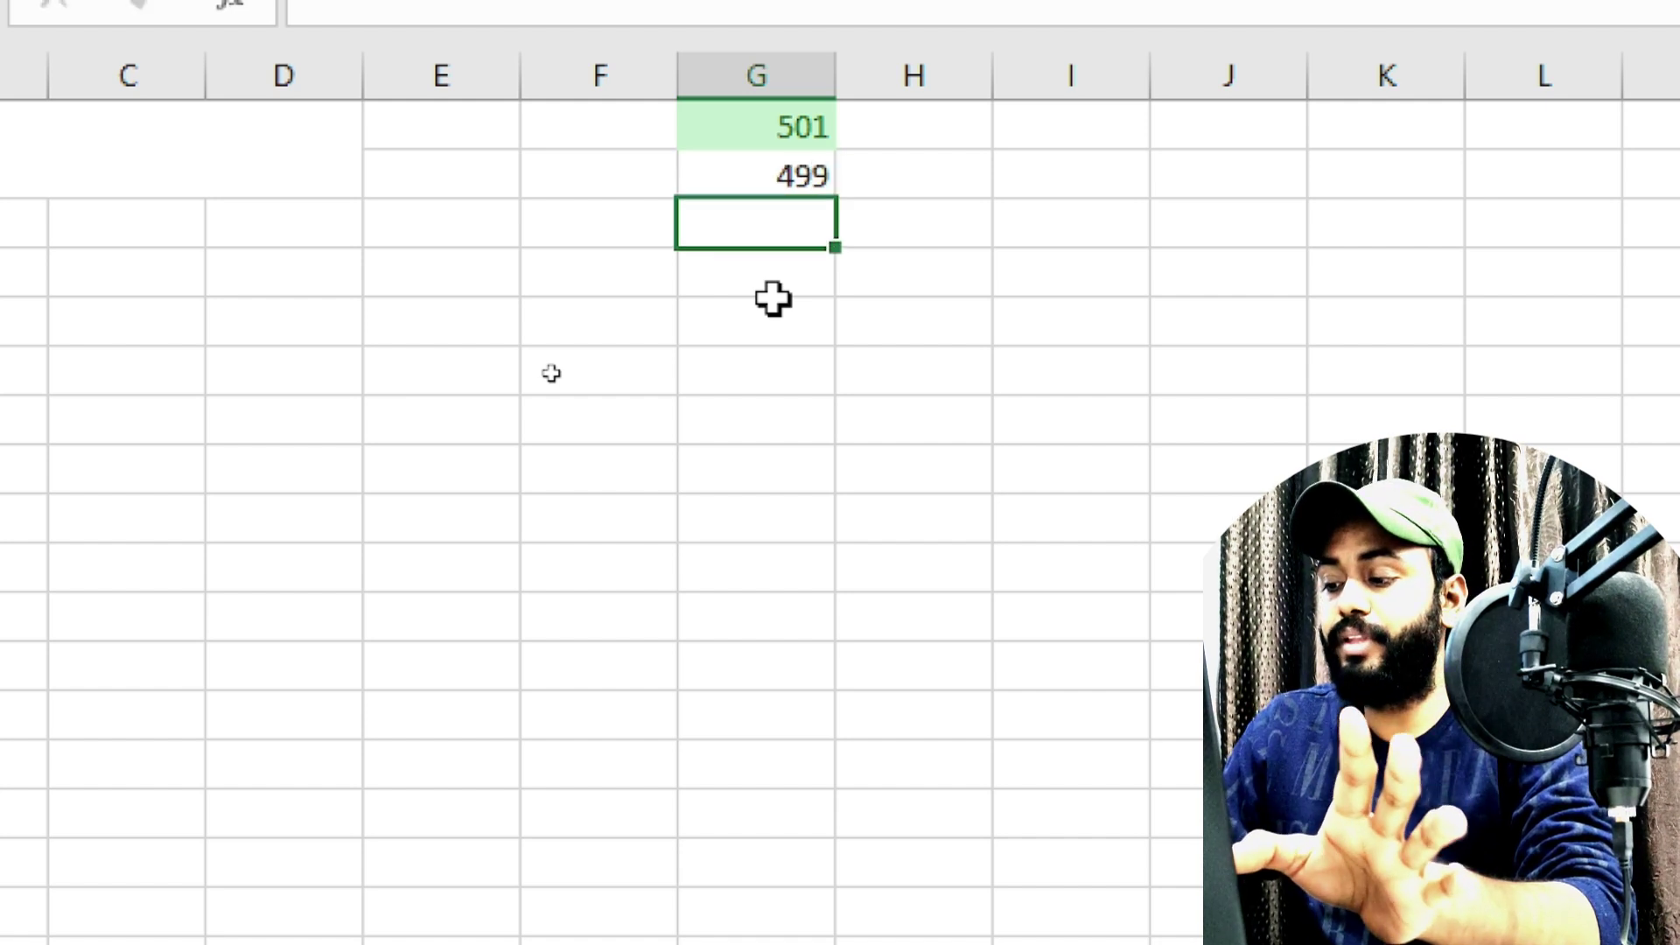
text(5)
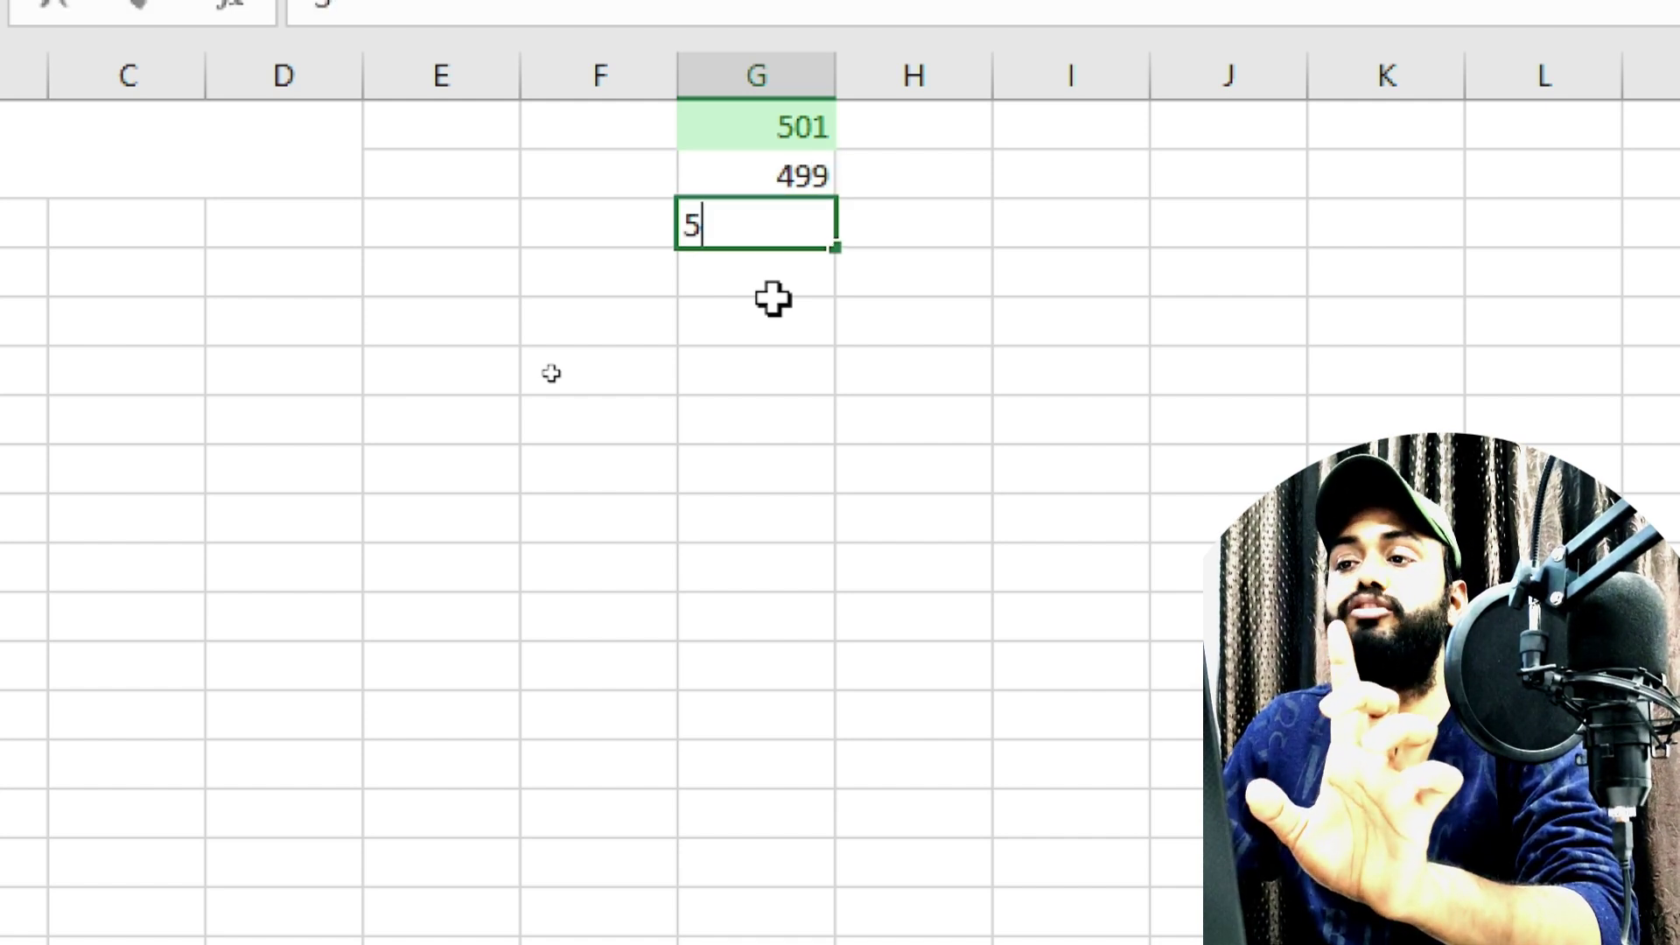
text(00)
key(Return)
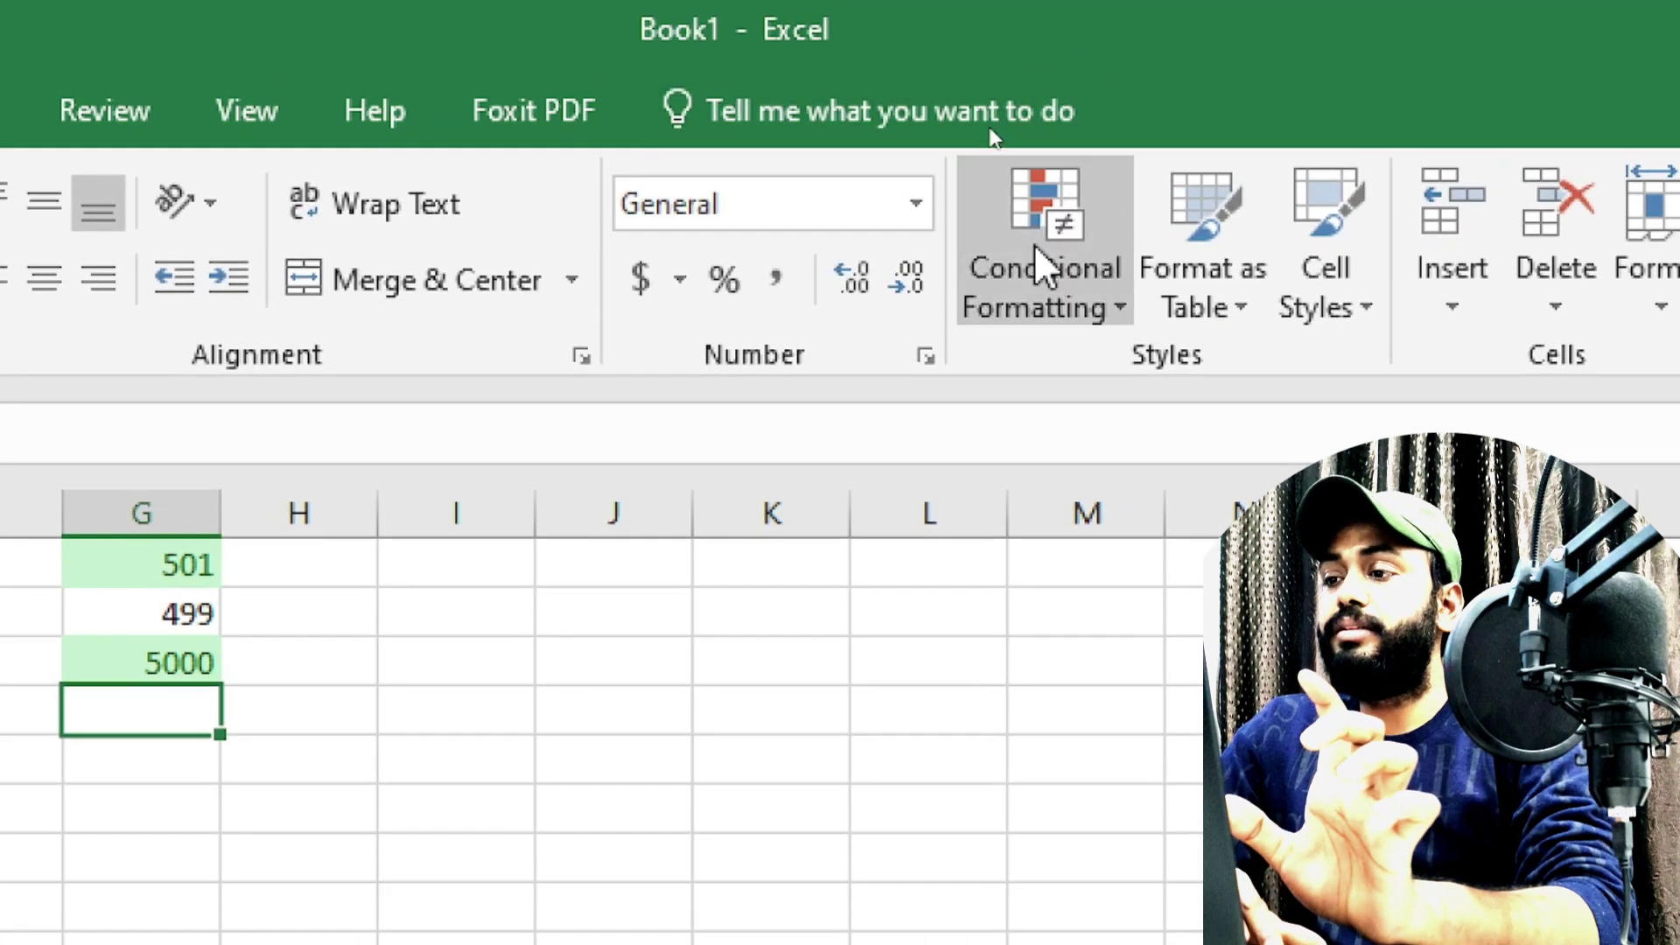
click(1035, 249)
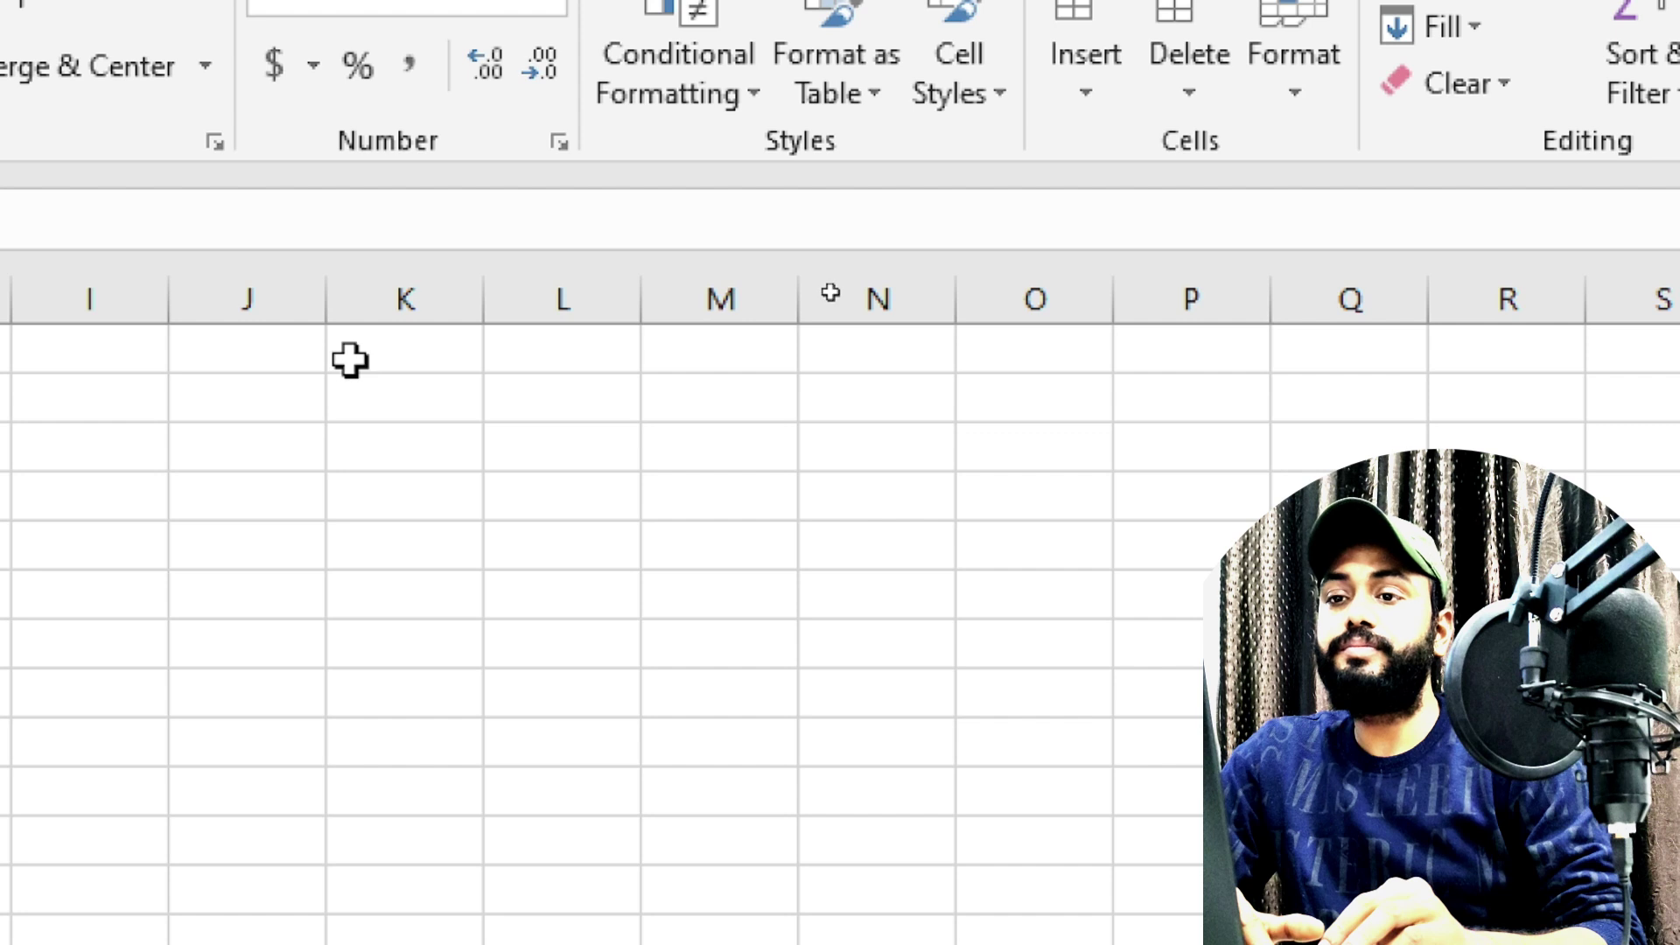
Apply green Gradient Fill data bars to cells K1:K6.
drag(349, 359, 388, 572)
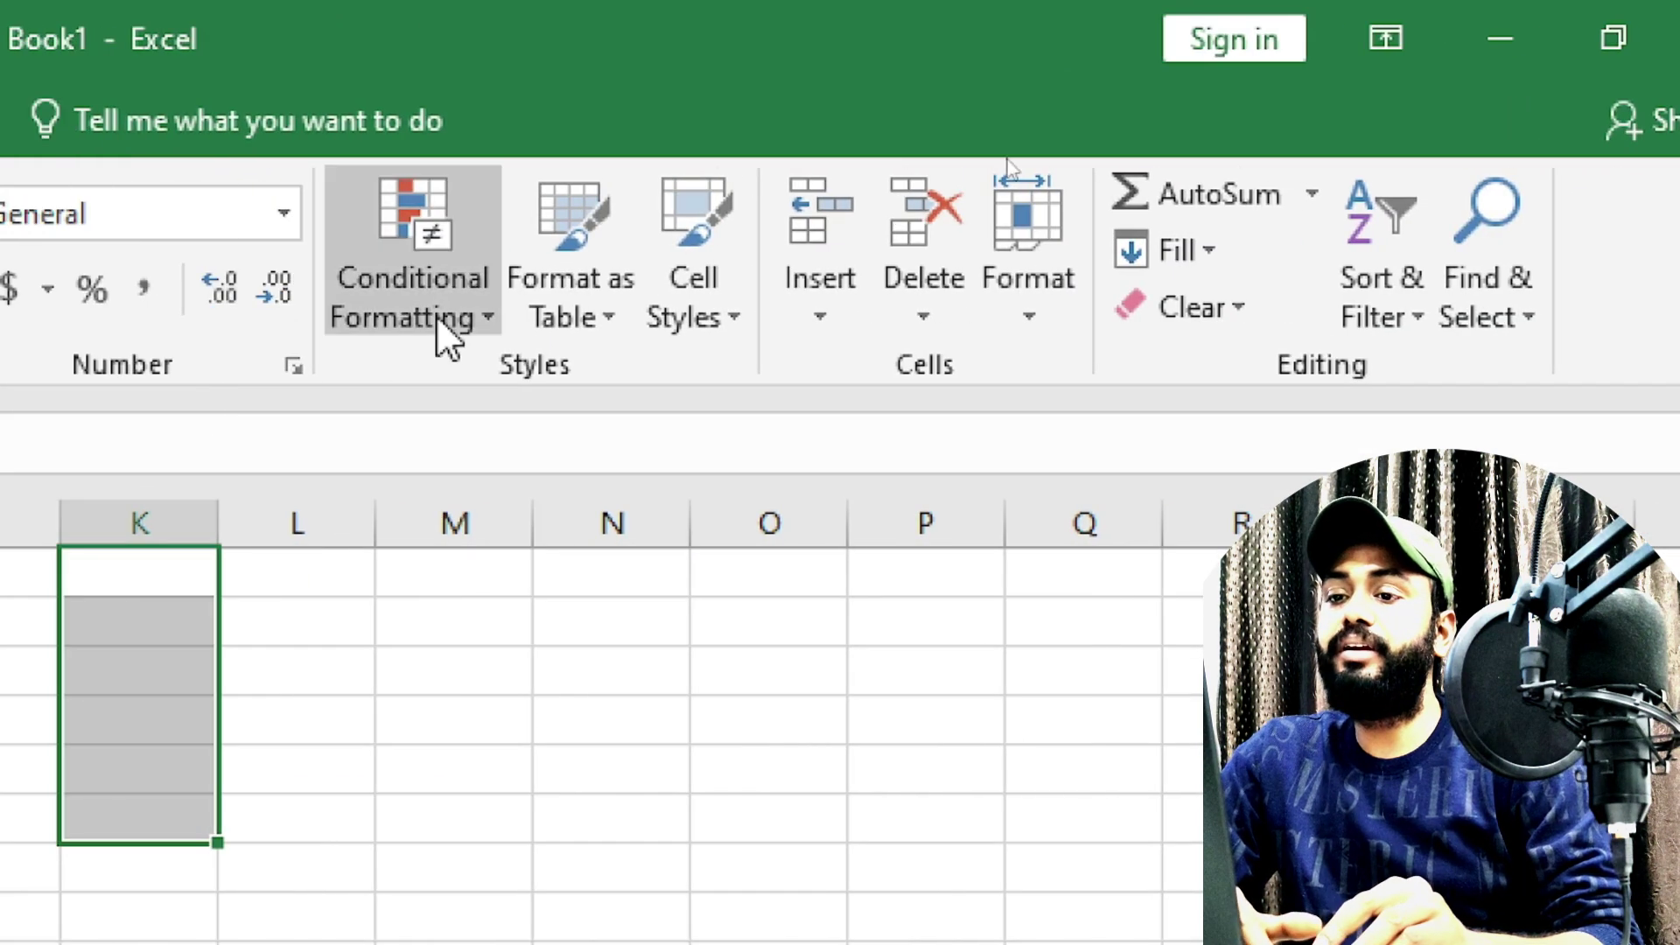
click(339, 331)
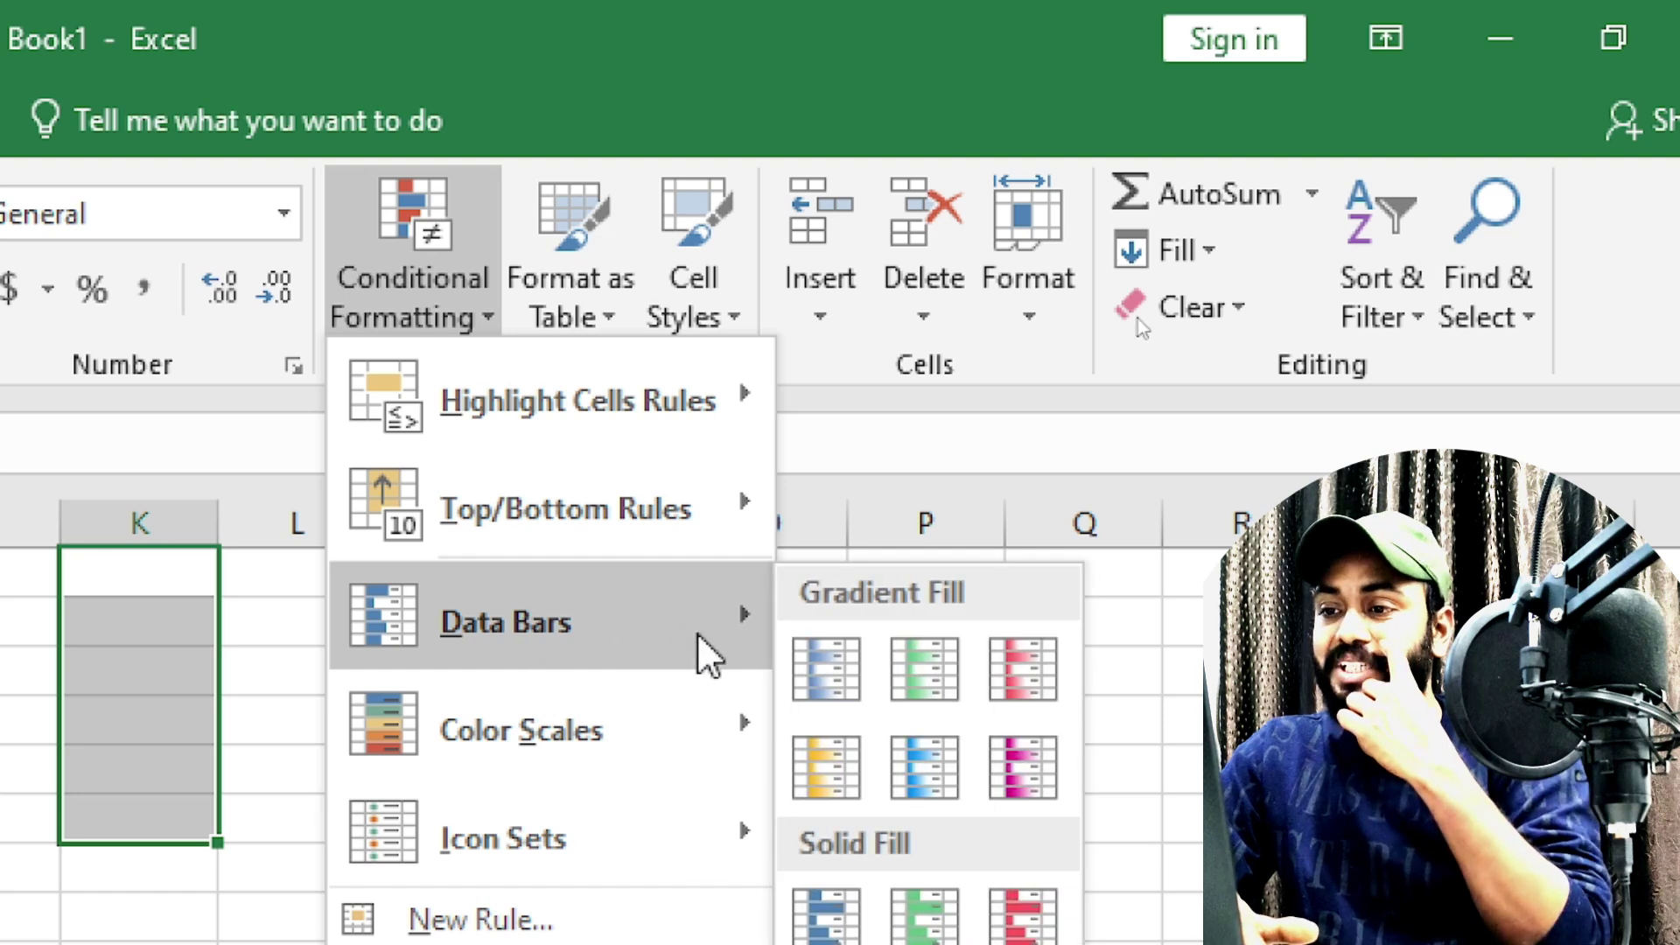
click(905, 677)
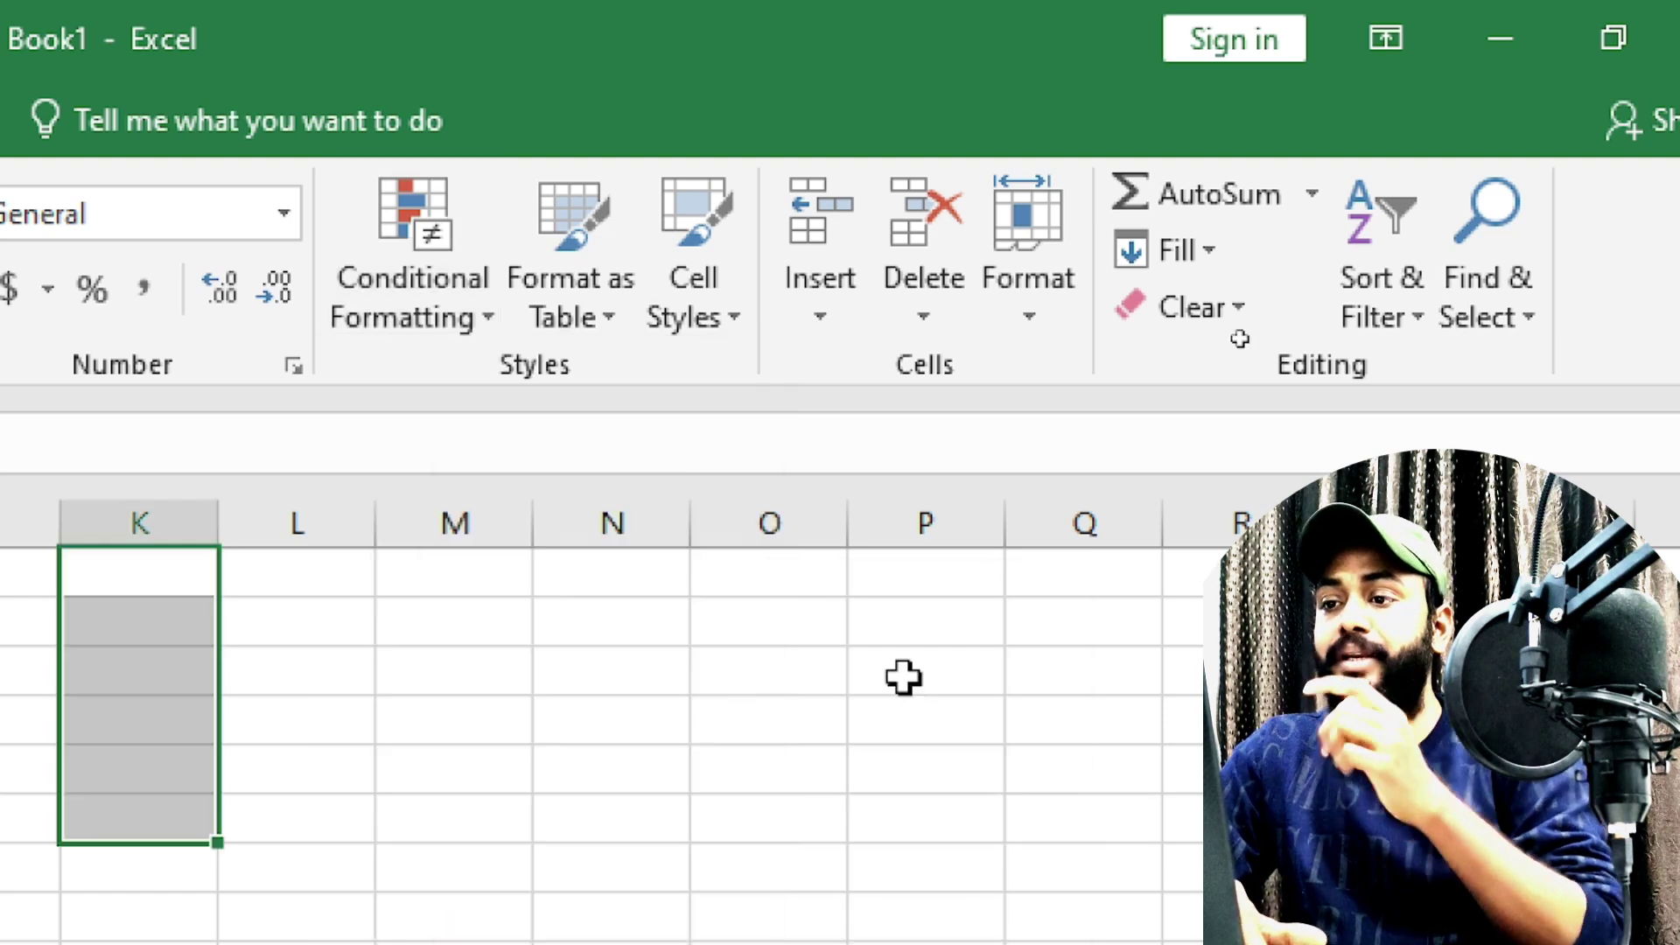
click(838, 665)
Enter 50000, 20000 and 35000 into K1, K2 and K3.
click(842, 573)
text(50000)
key(Return)
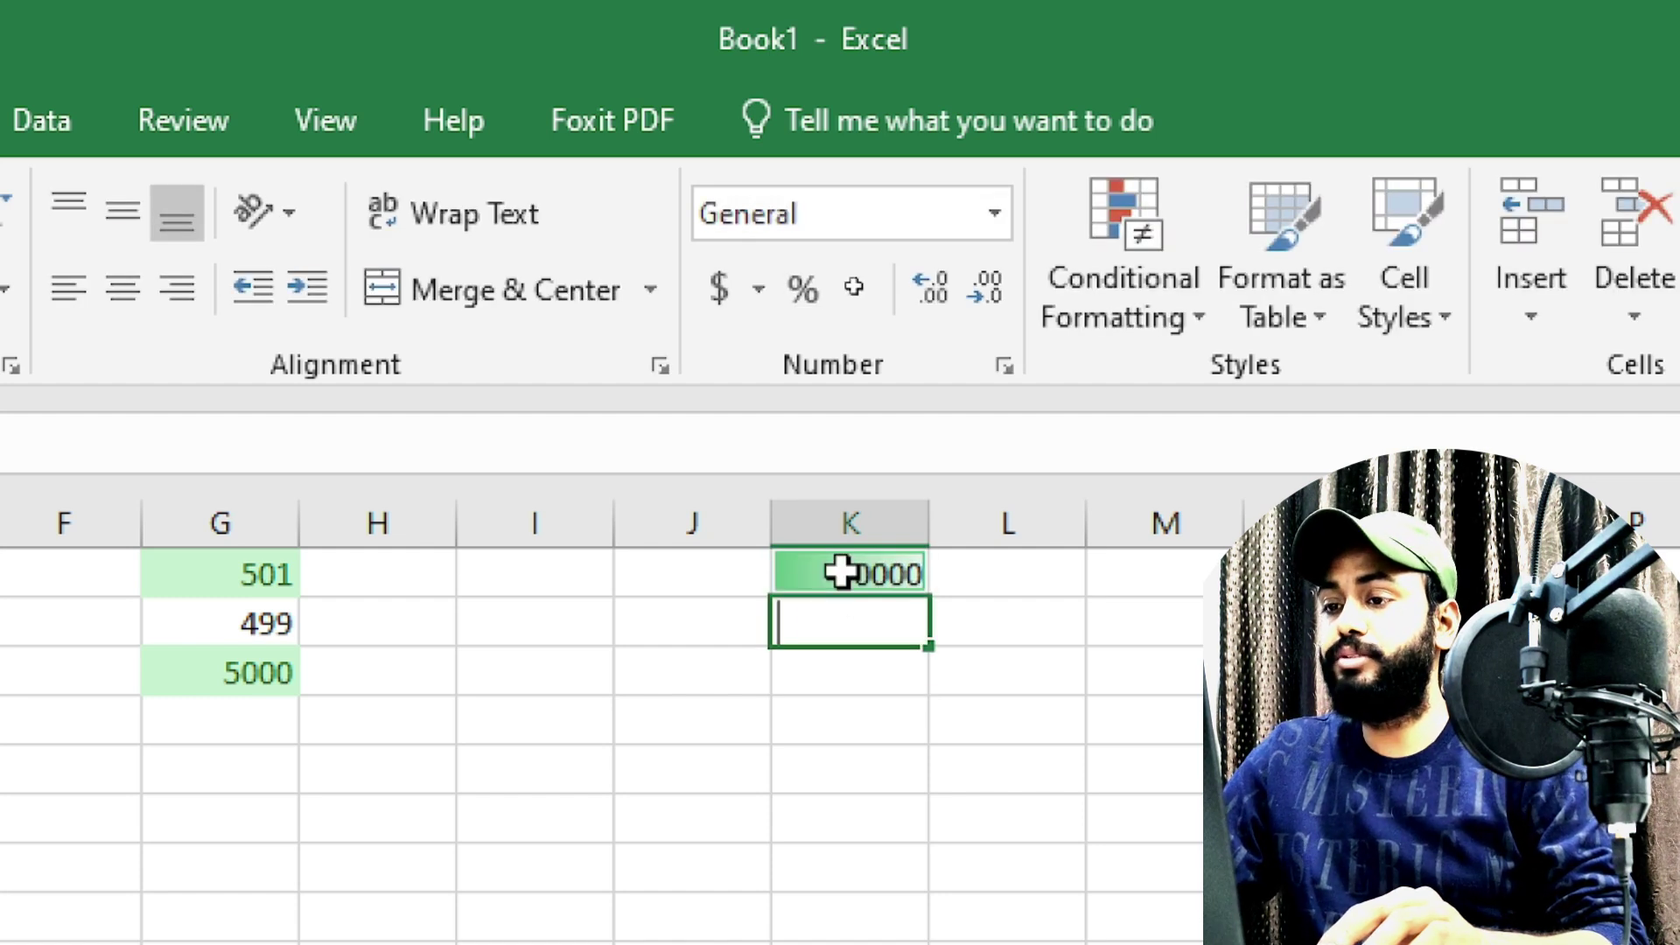
text(20000)
key(Return)
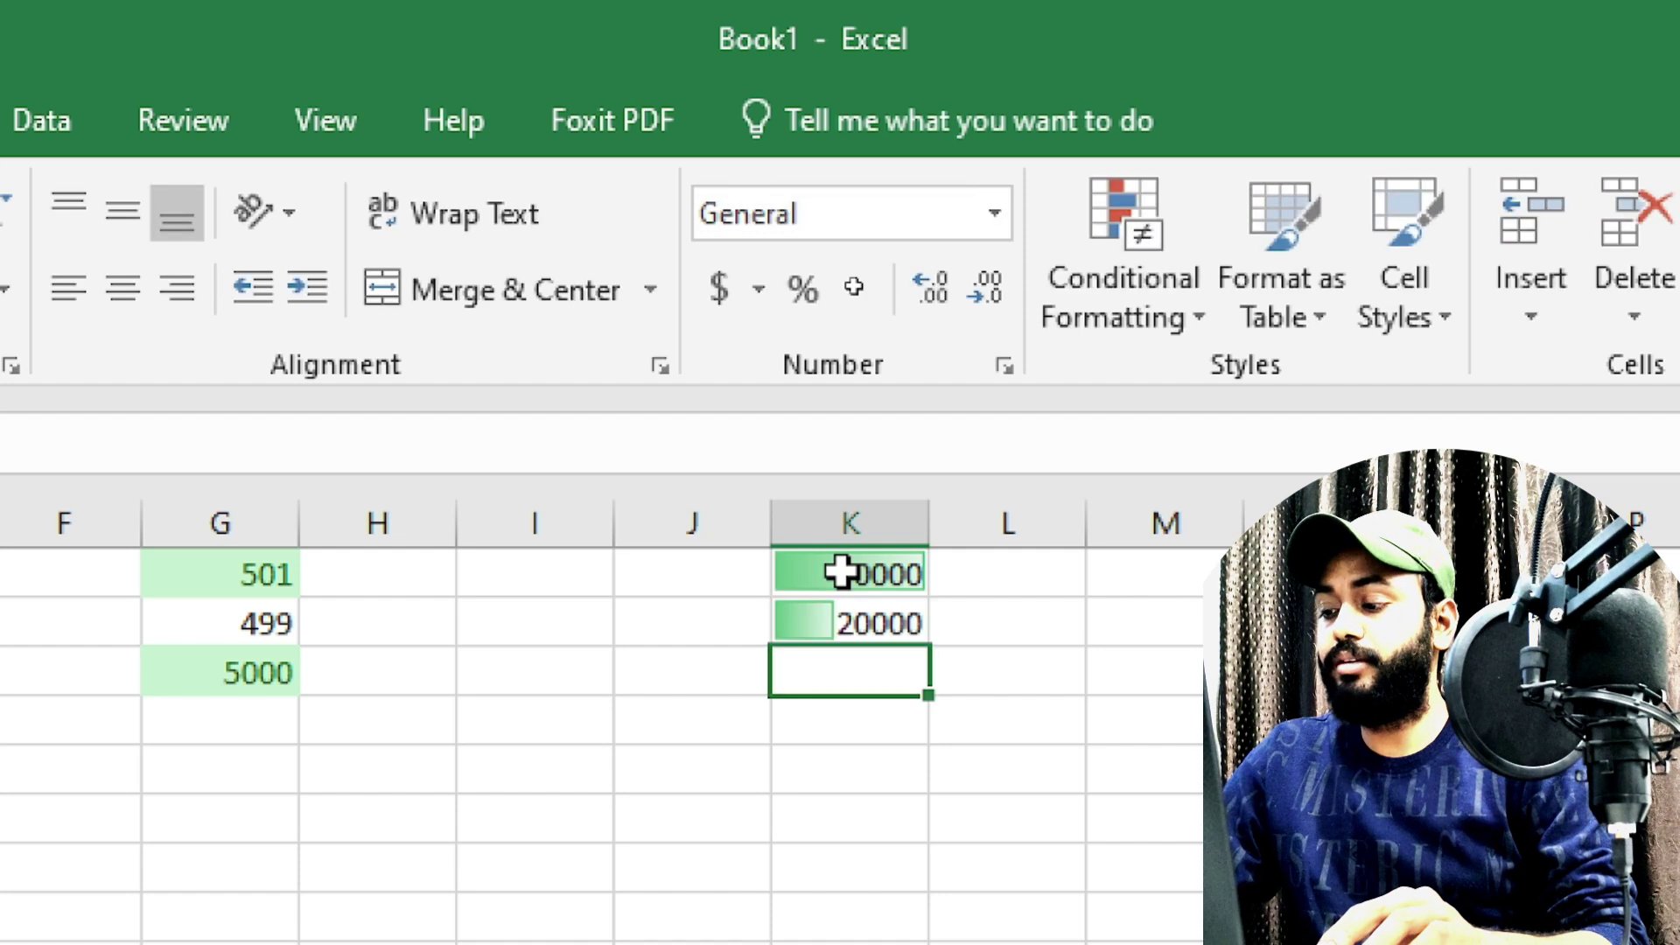
text(35000)
key(Return)
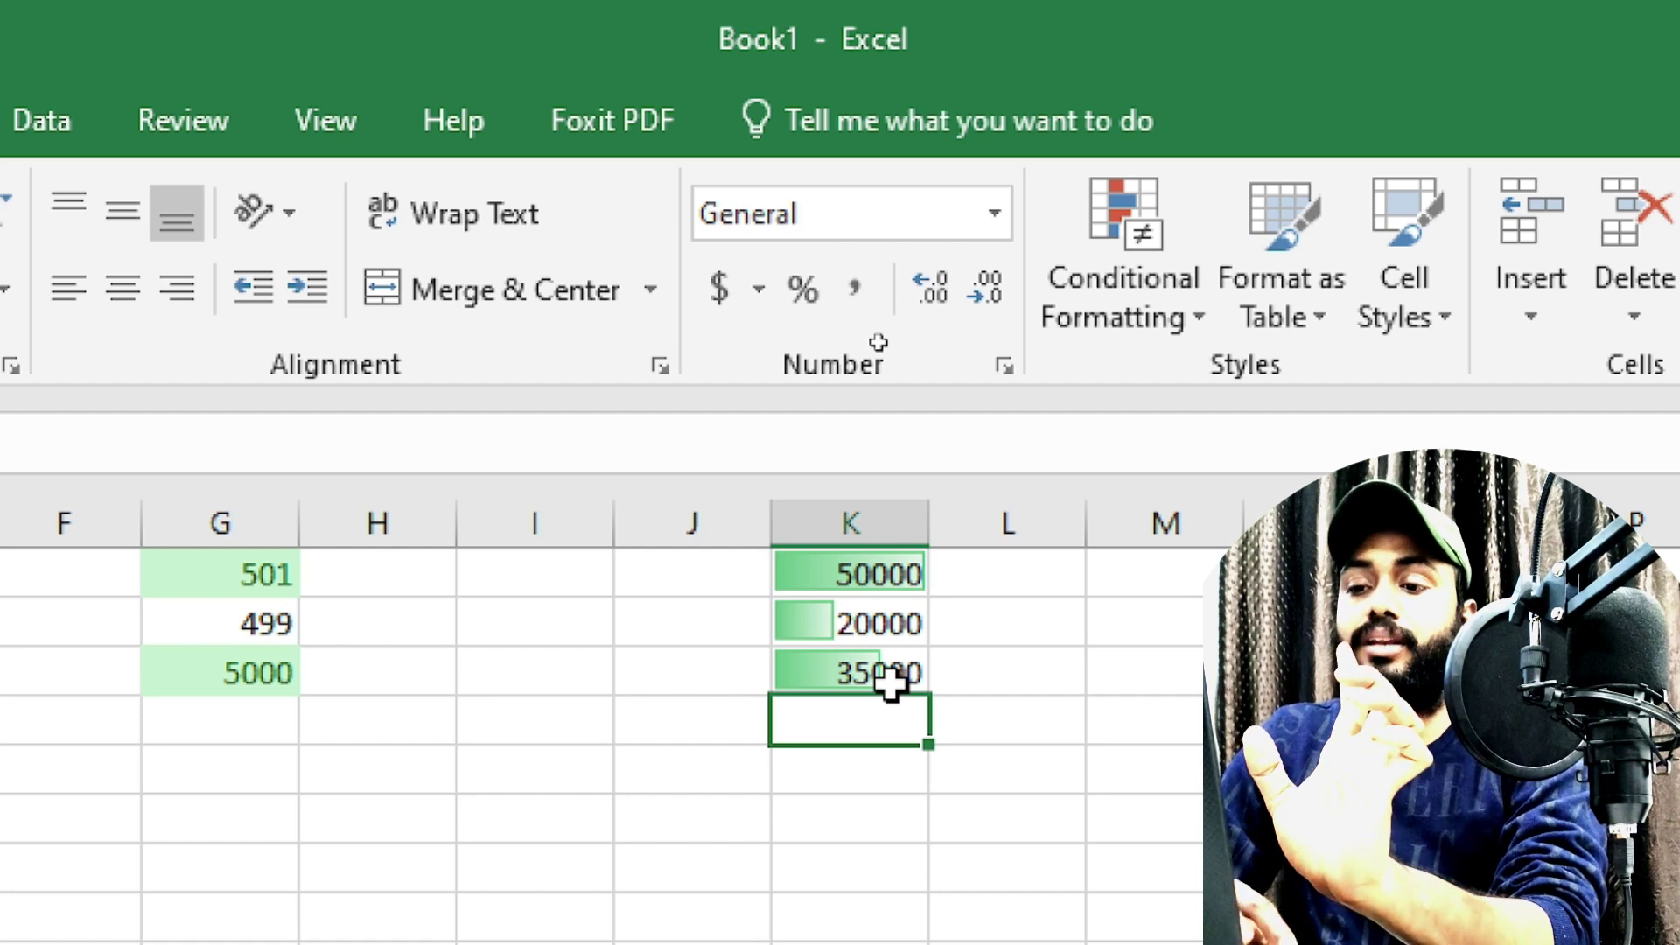
click(549, 777)
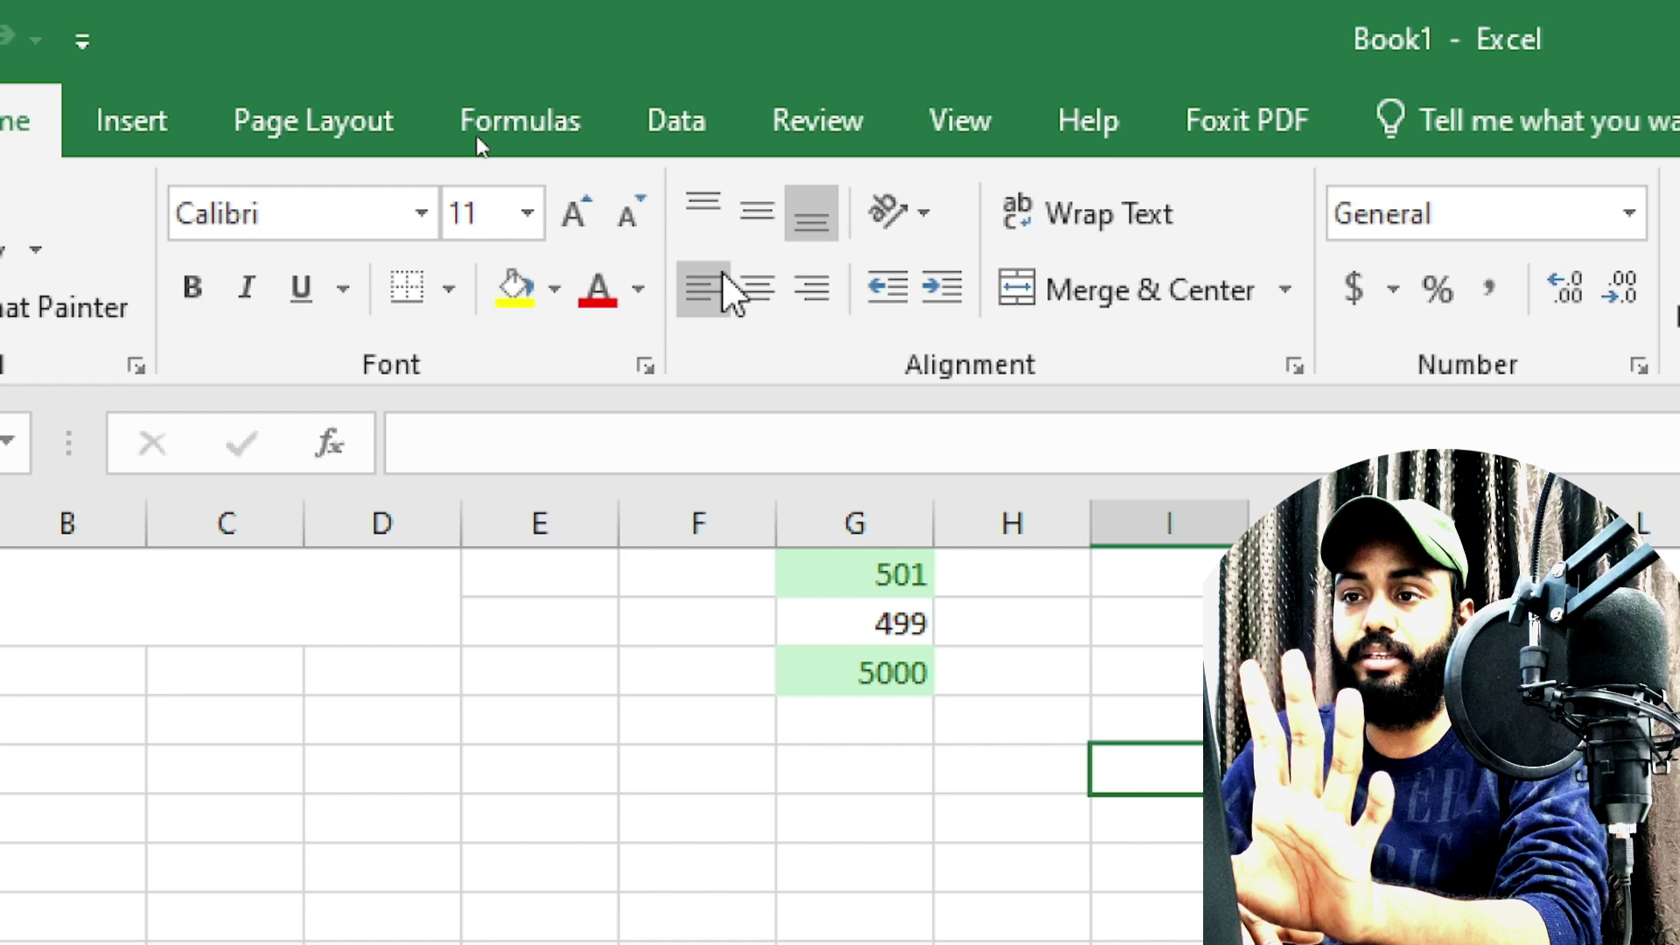
Show the Data tab commands and begin selecting column E at cell E1.
click(534, 722)
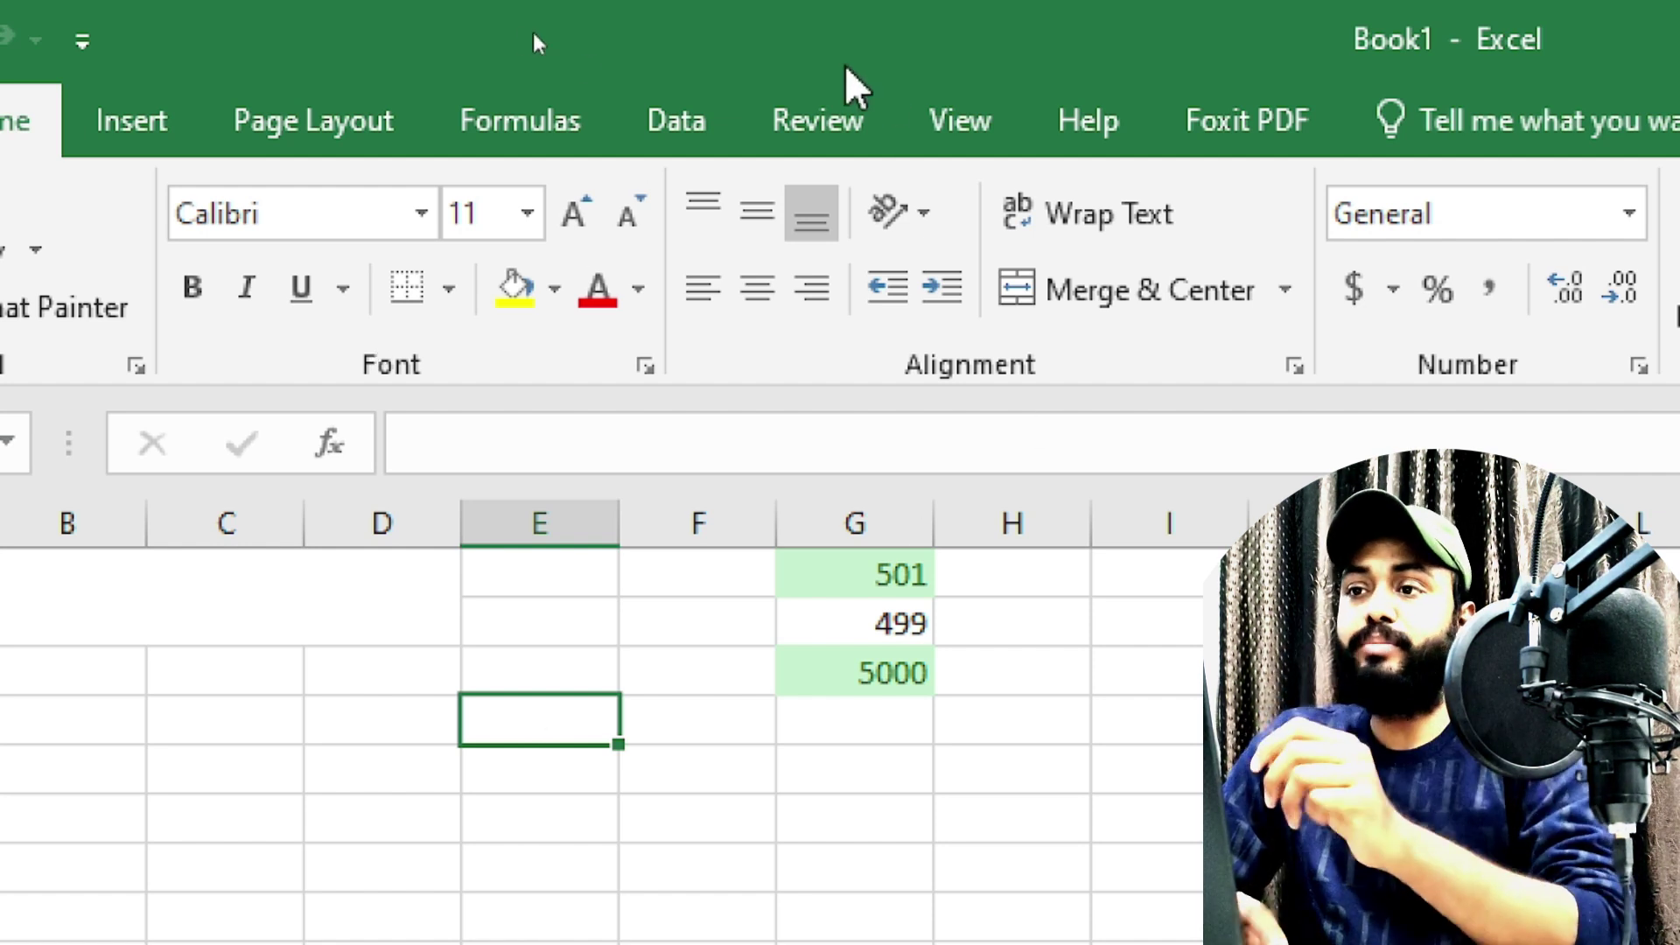
click(700, 147)
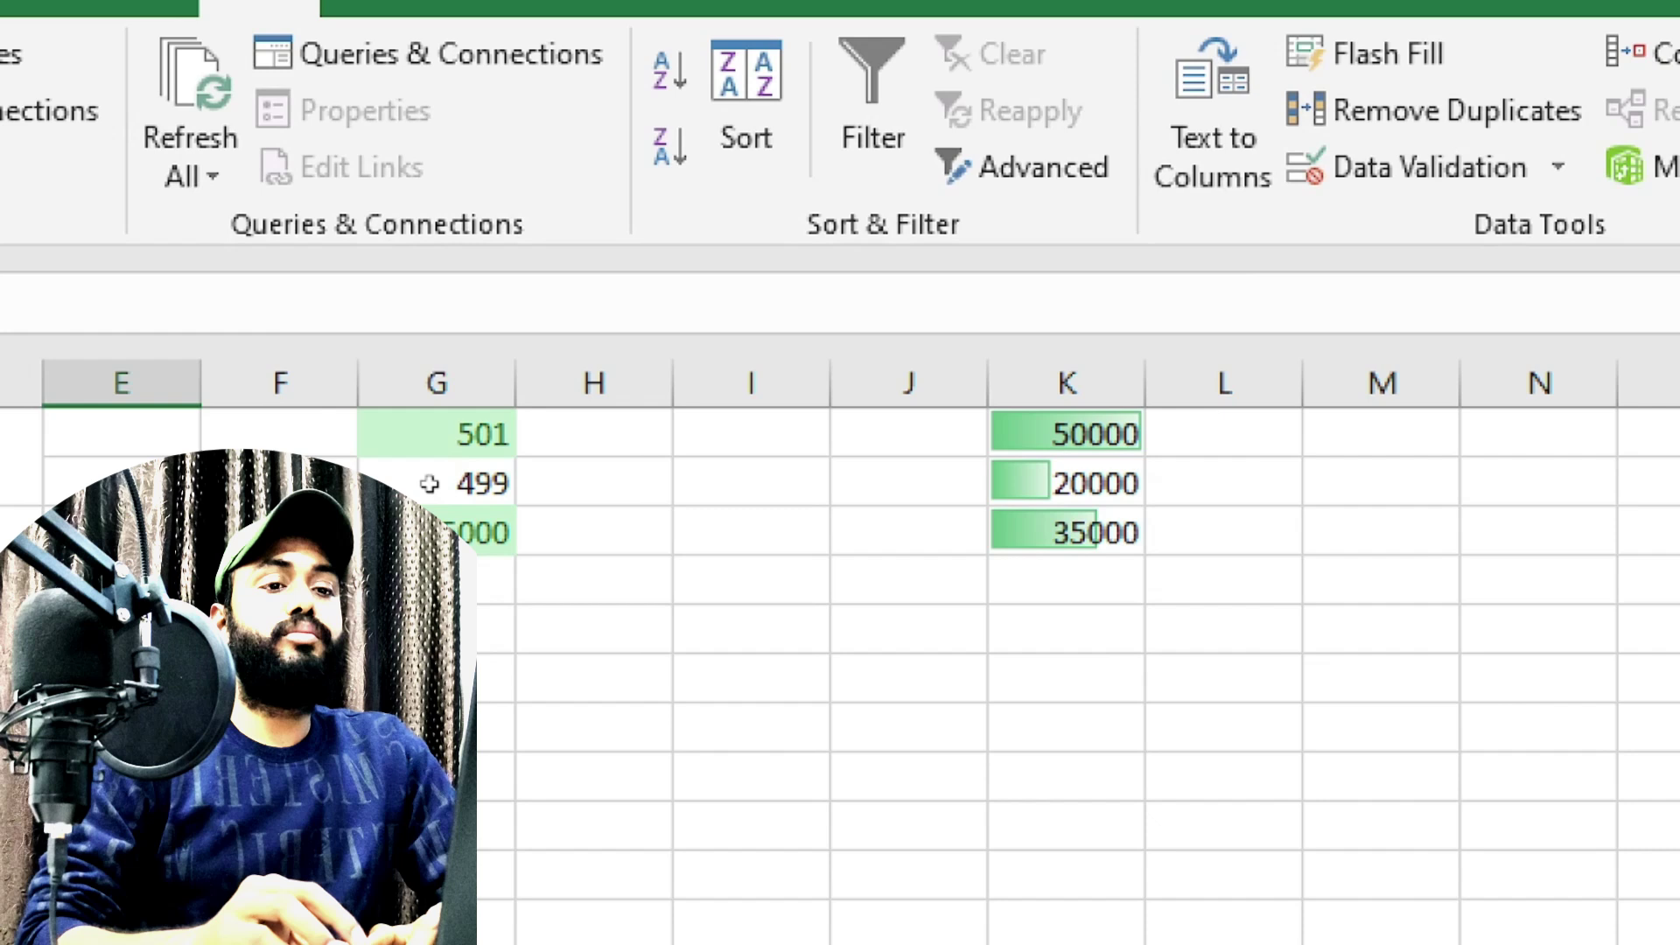
click(261, 434)
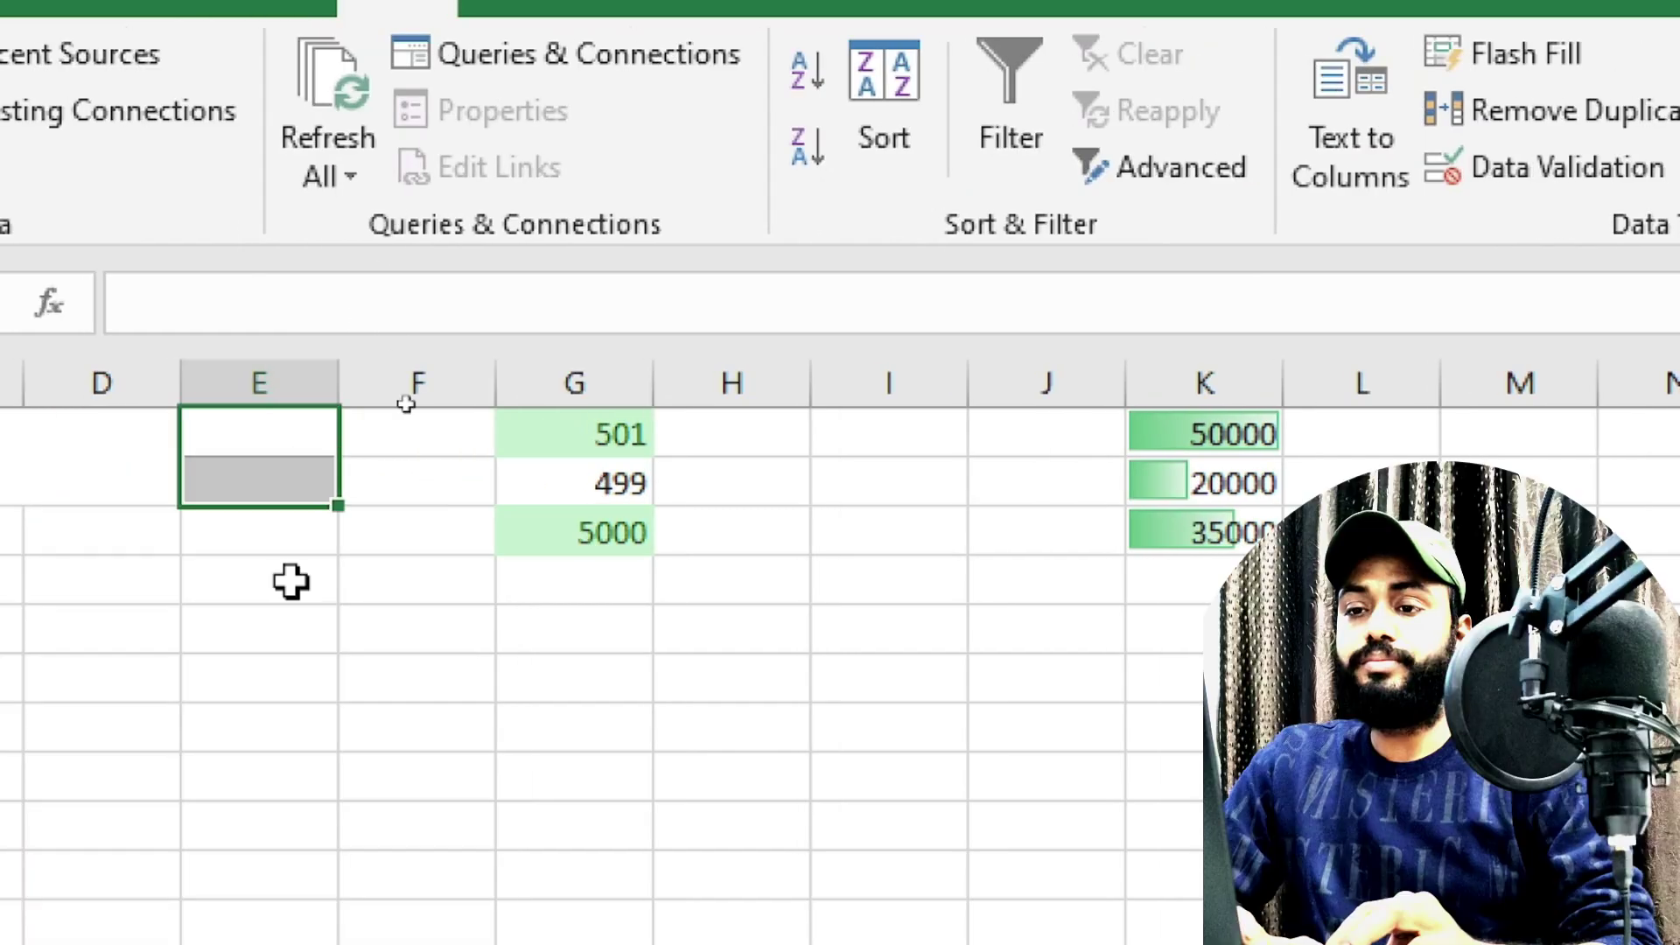
Select E1:E11 and set Data Validation to Whole number between 5000 and 50000.
drag(261, 434, 267, 790)
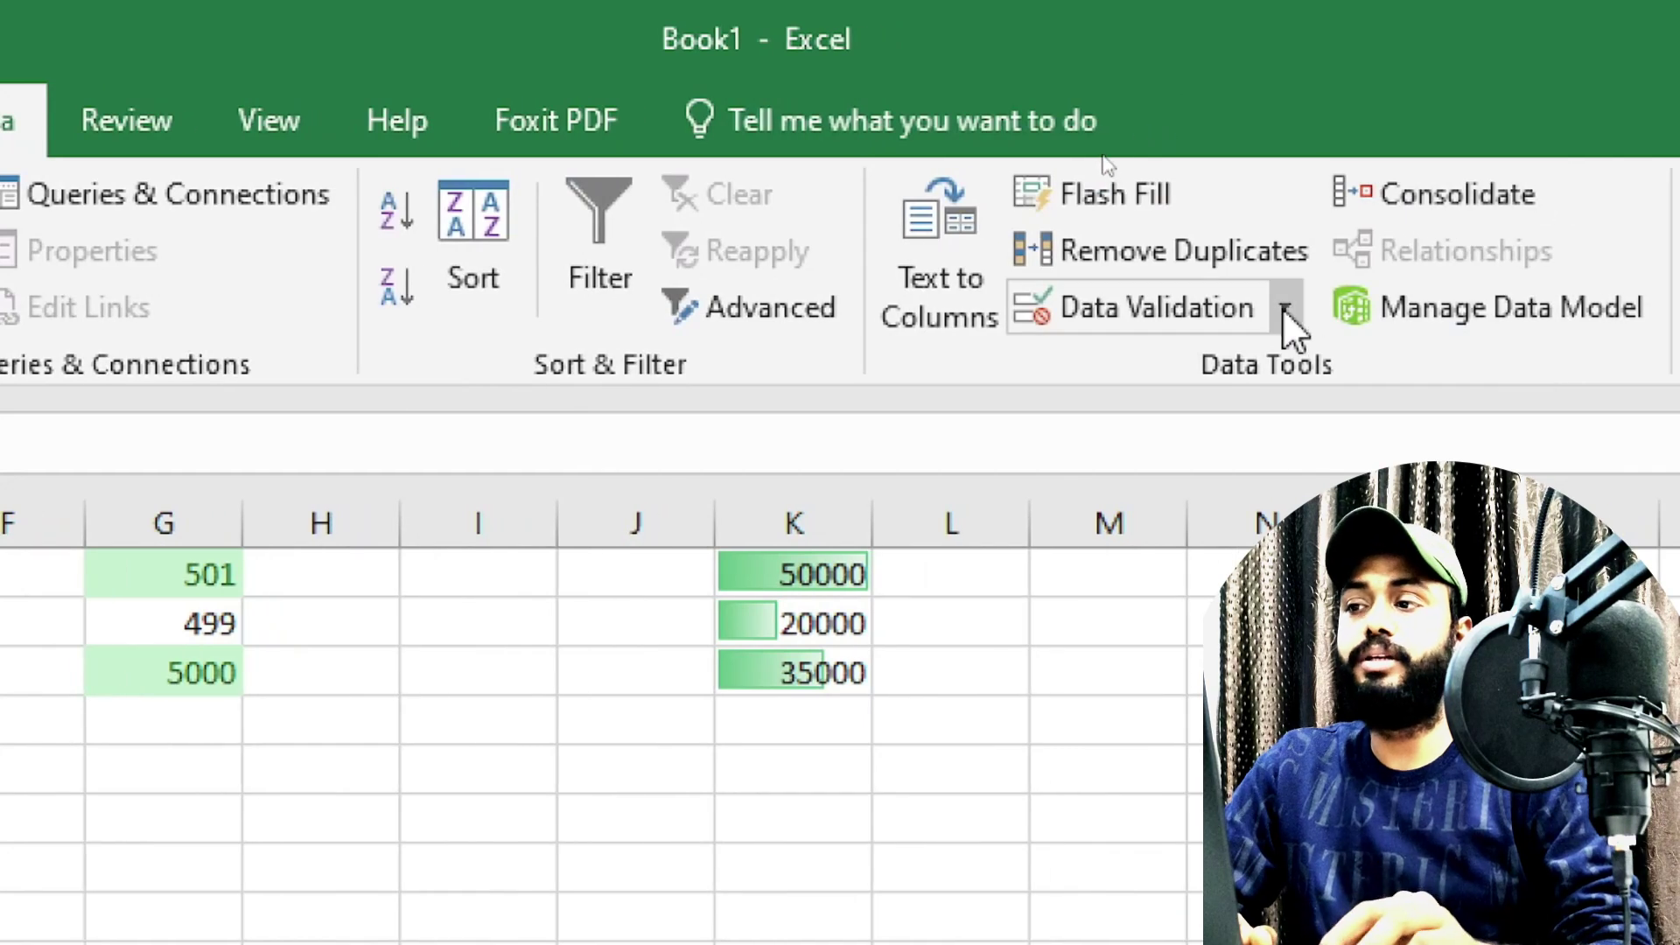
click(1282, 308)
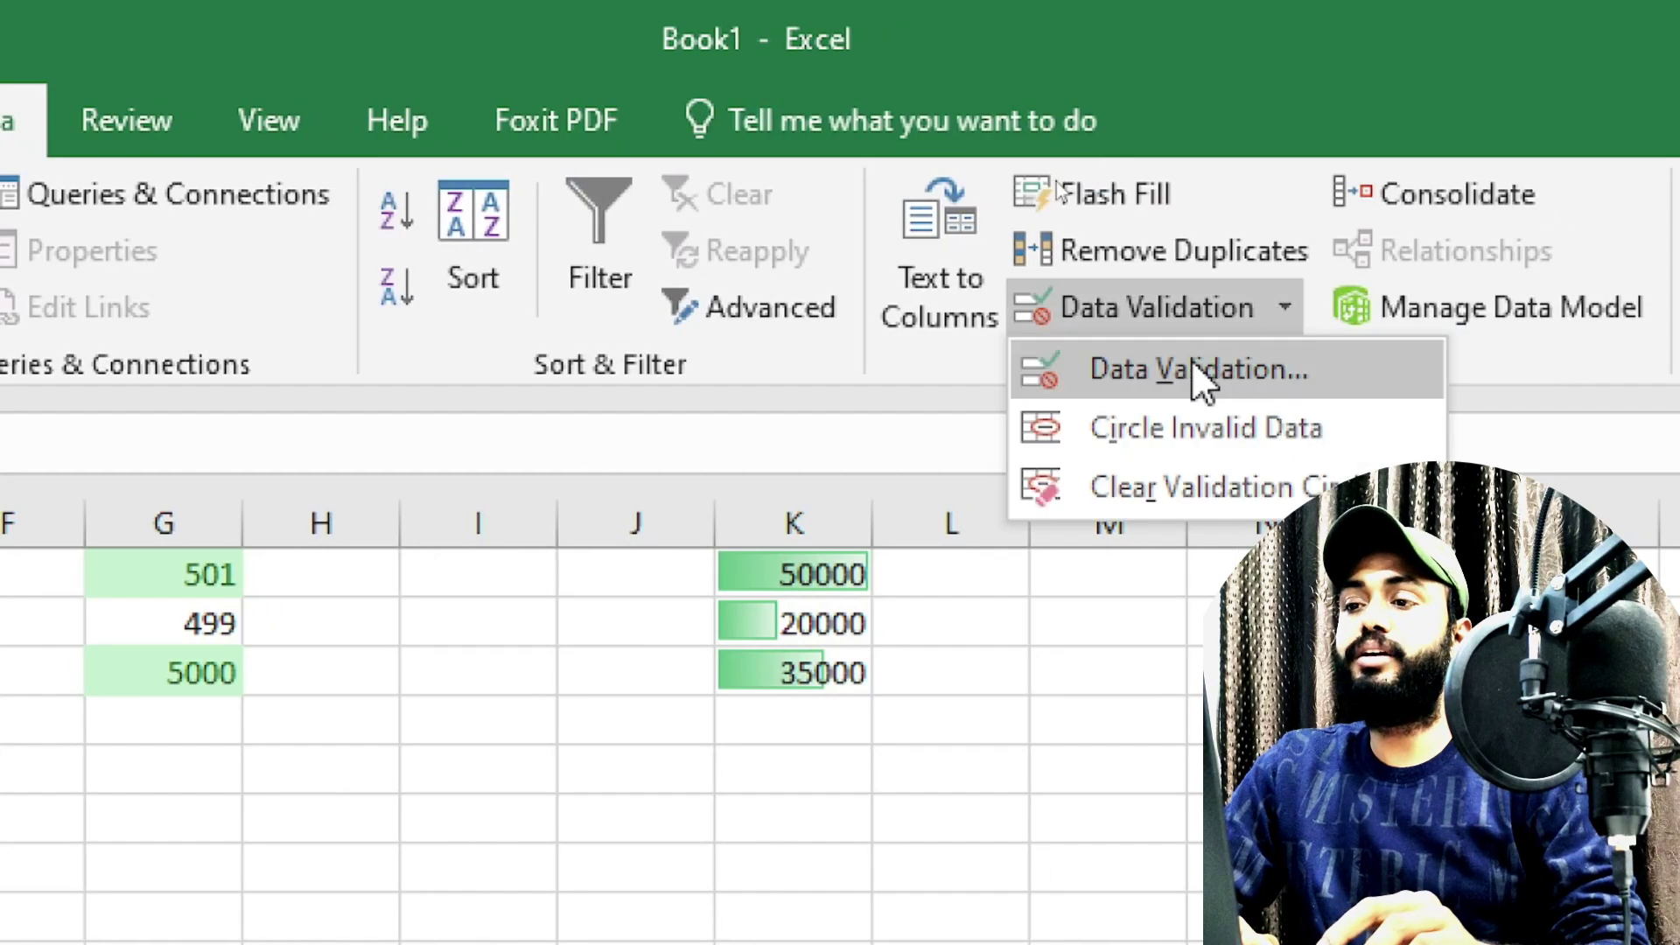
click(1187, 372)
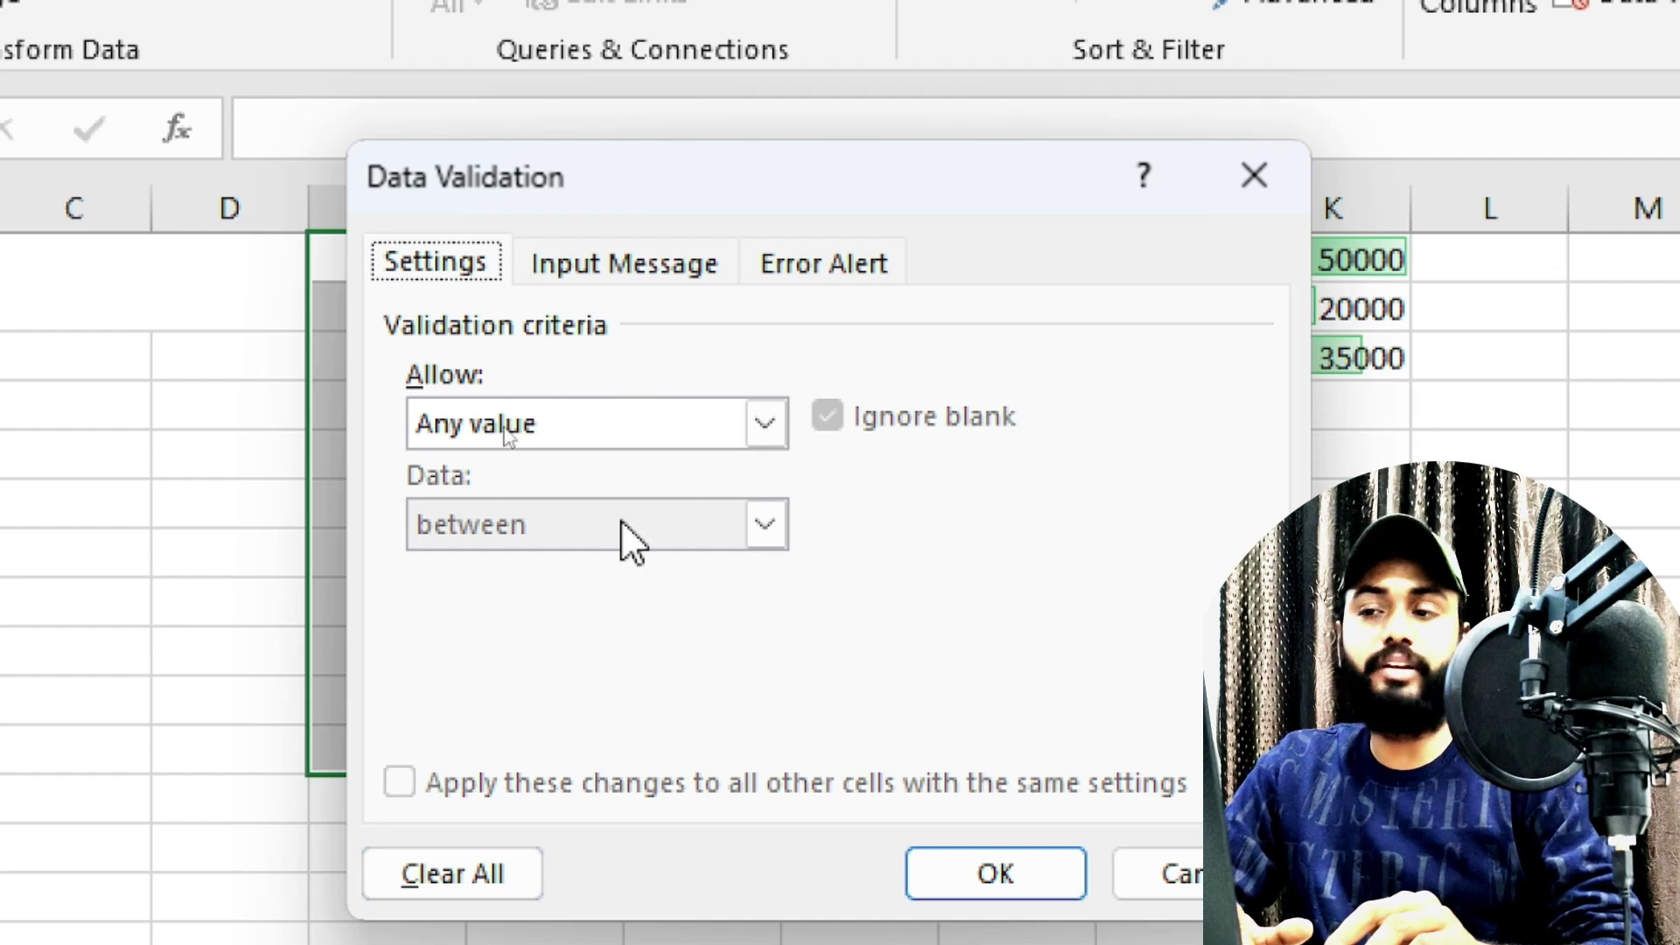
click(751, 433)
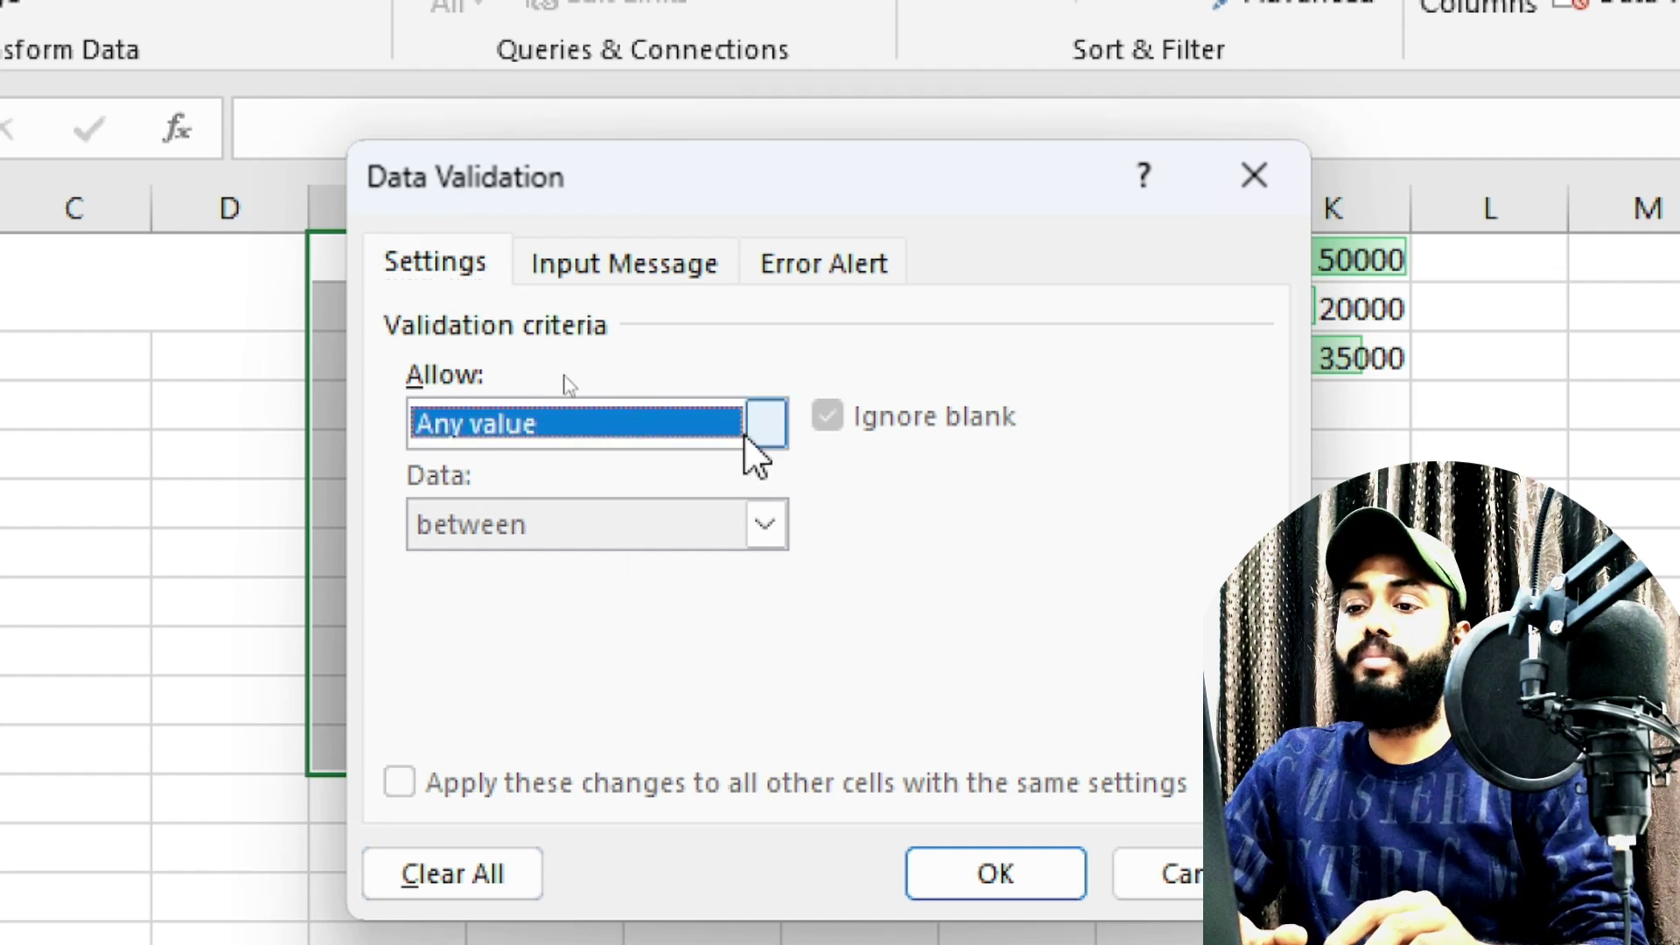
click(611, 501)
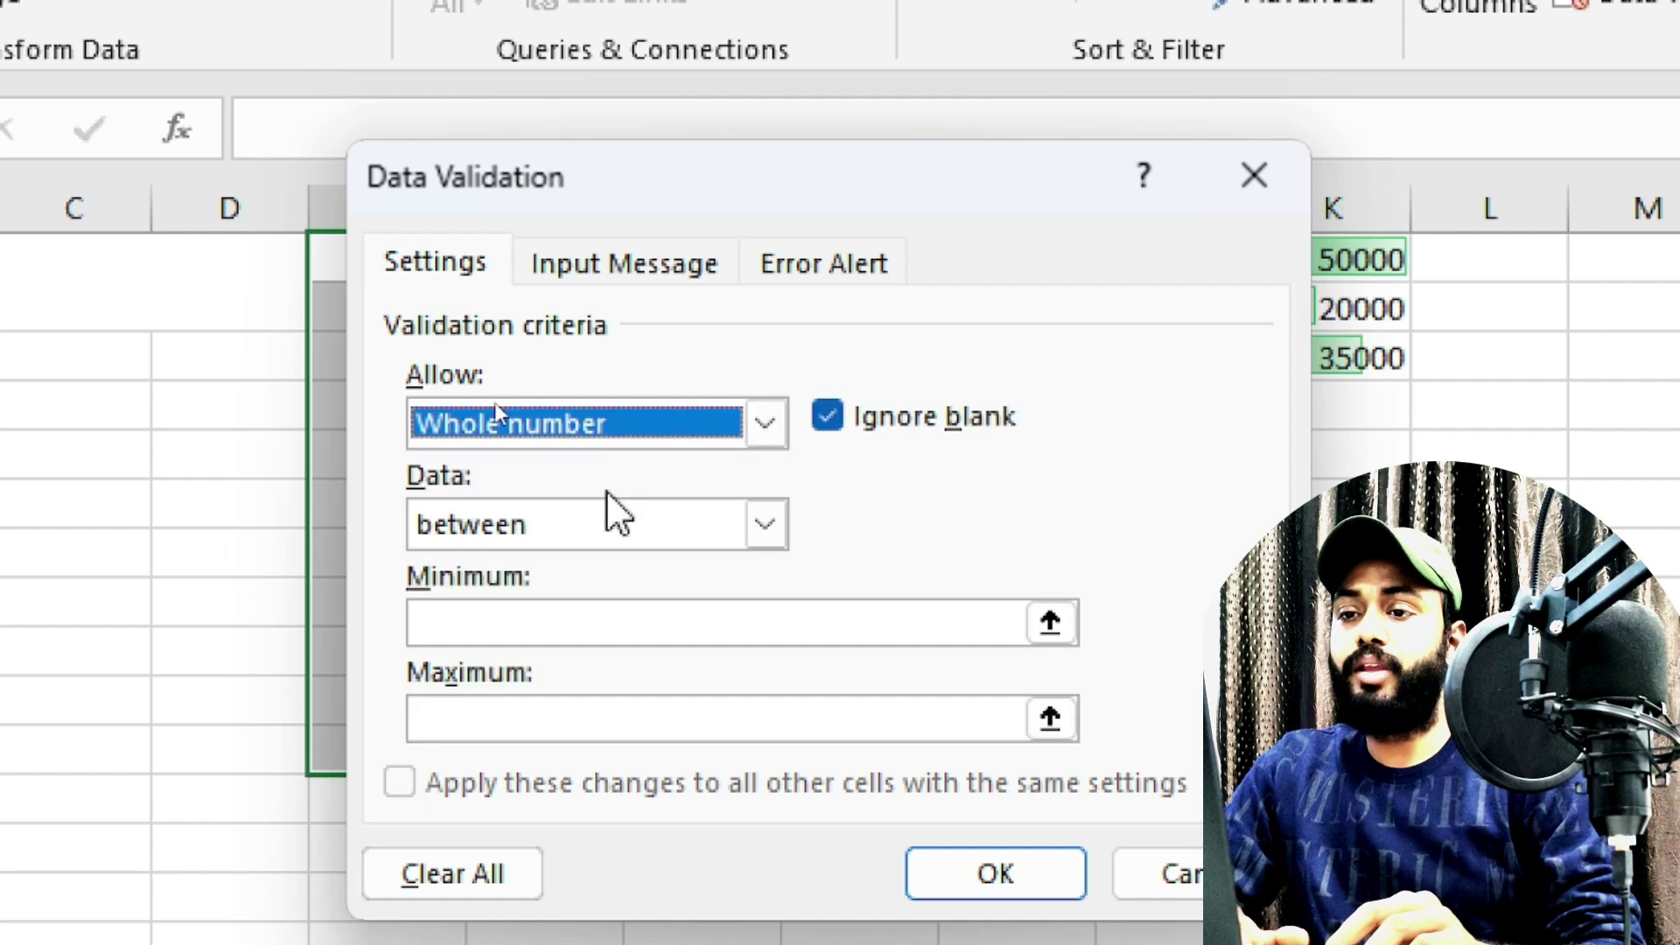
click(612, 541)
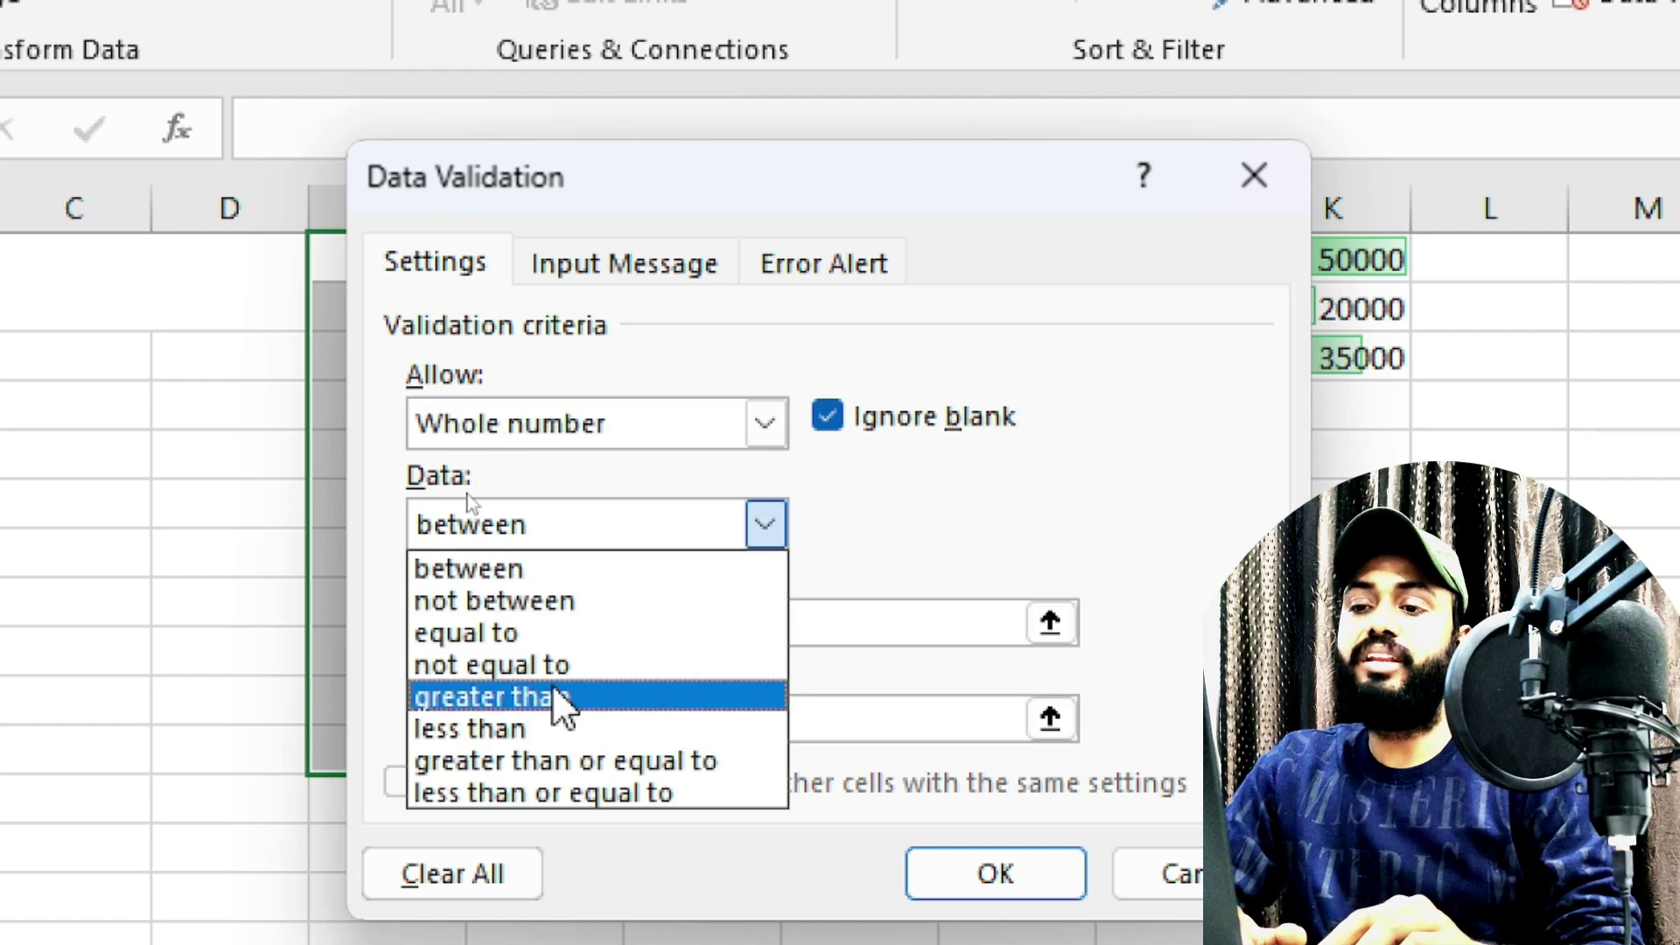
click(528, 577)
click(527, 625)
text(5000)
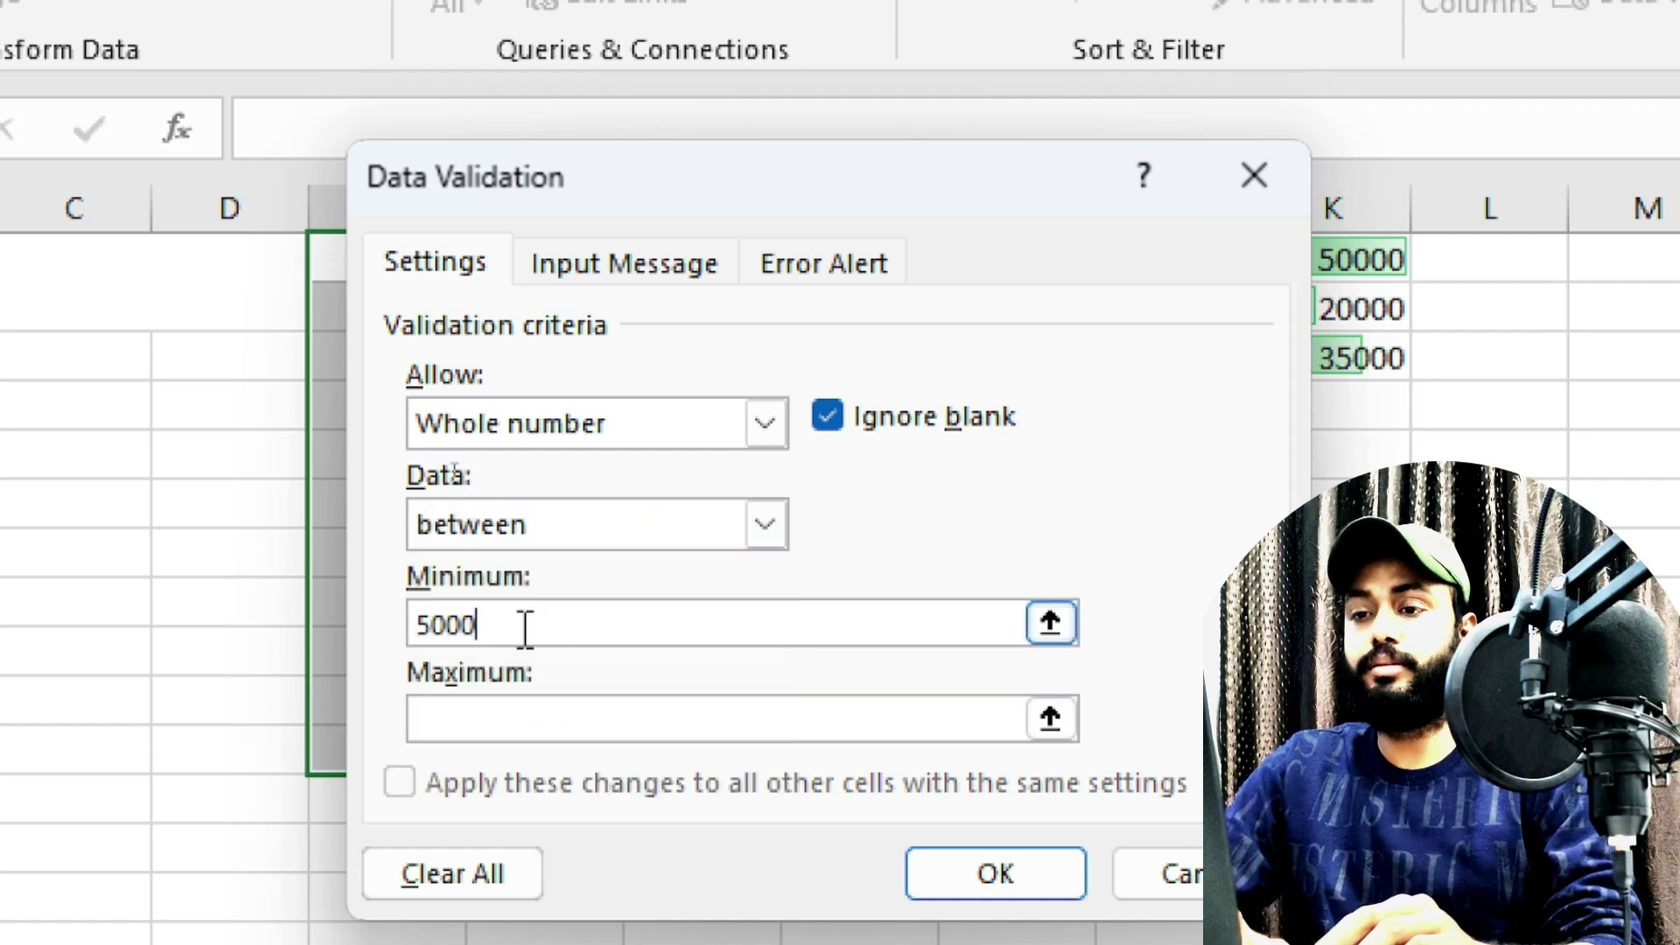
click(510, 716)
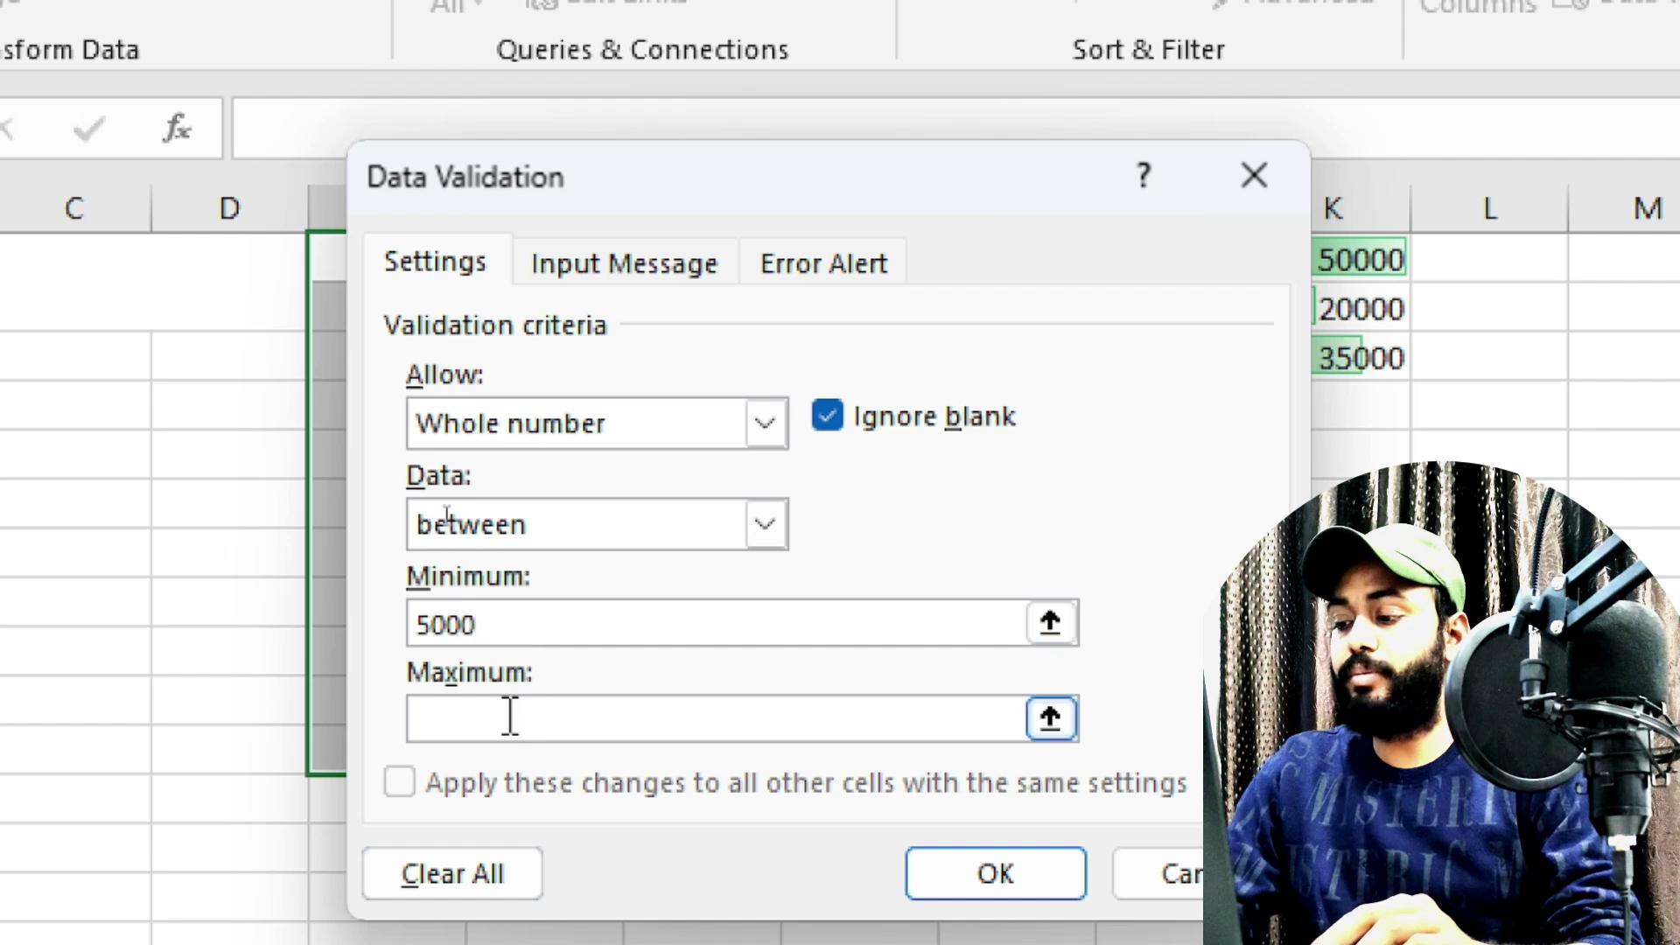
text(50000)
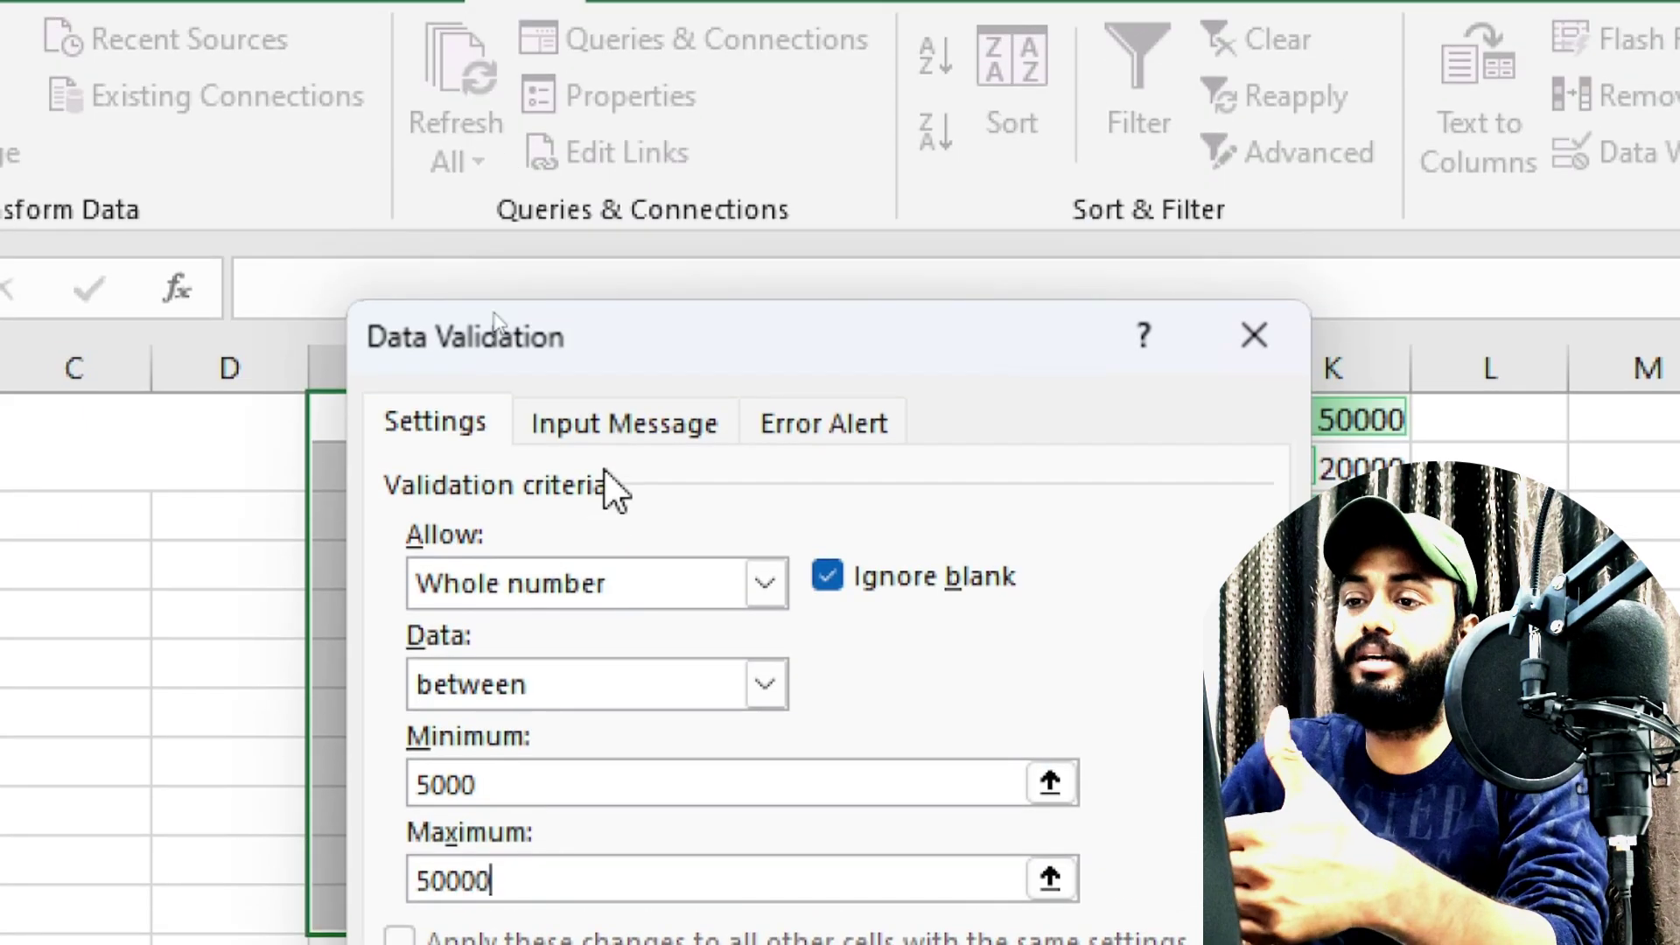
Add the input message title 'Alert' with text 'Kindly Enter Value between 5000-50000.'.
click(602, 427)
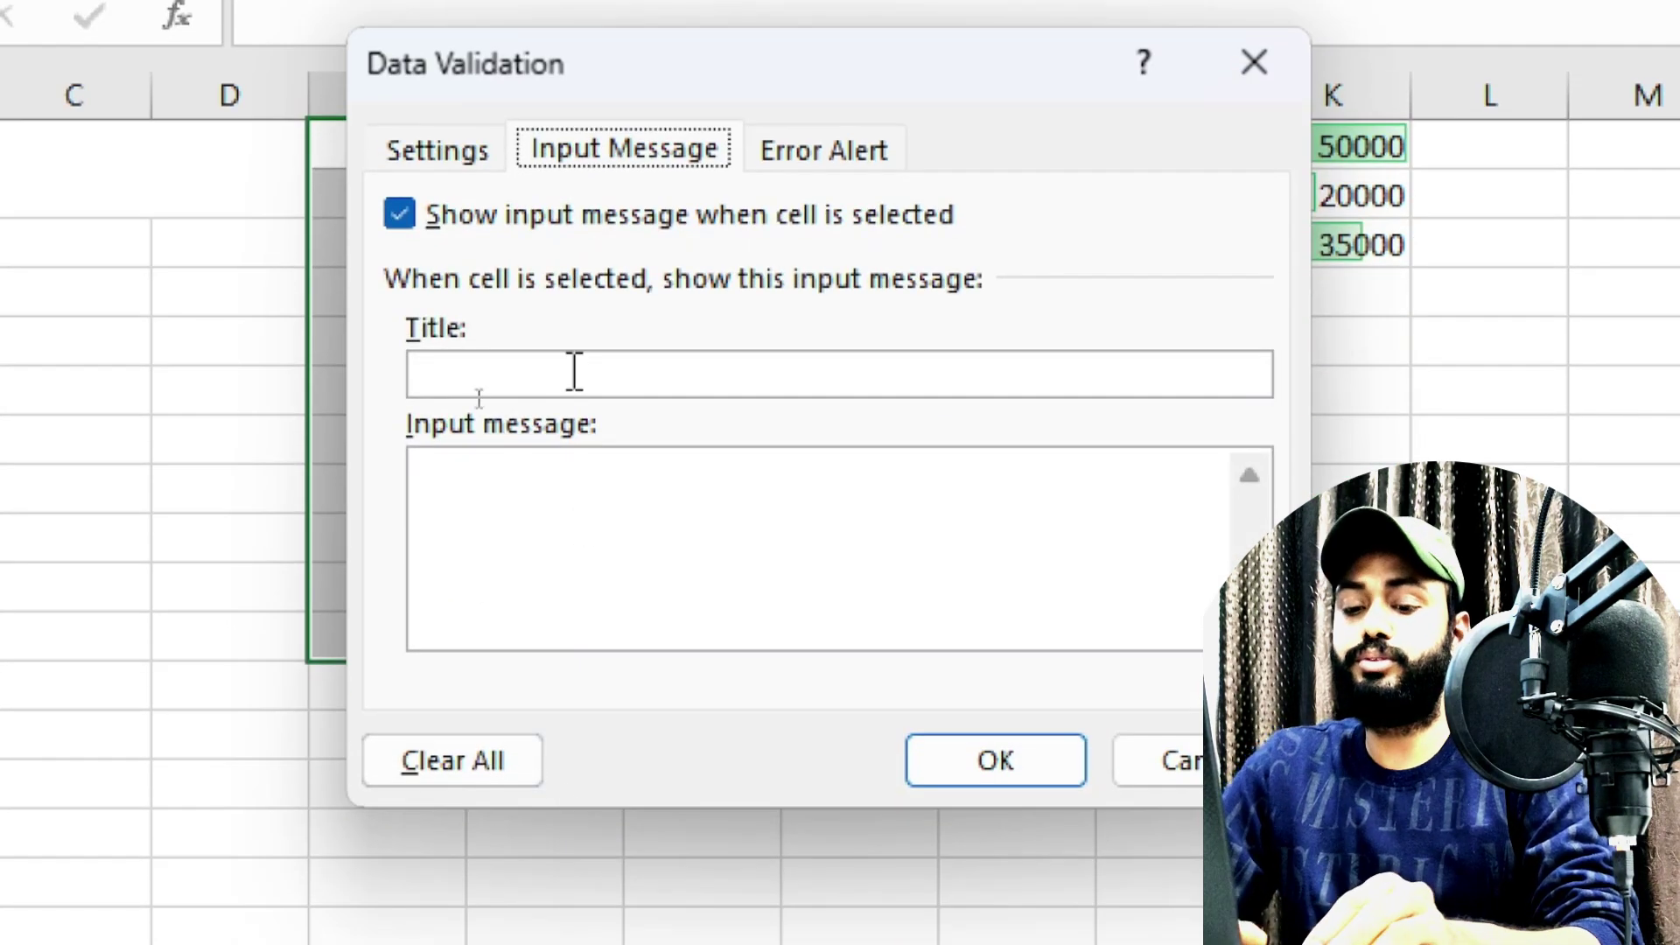
click(571, 368)
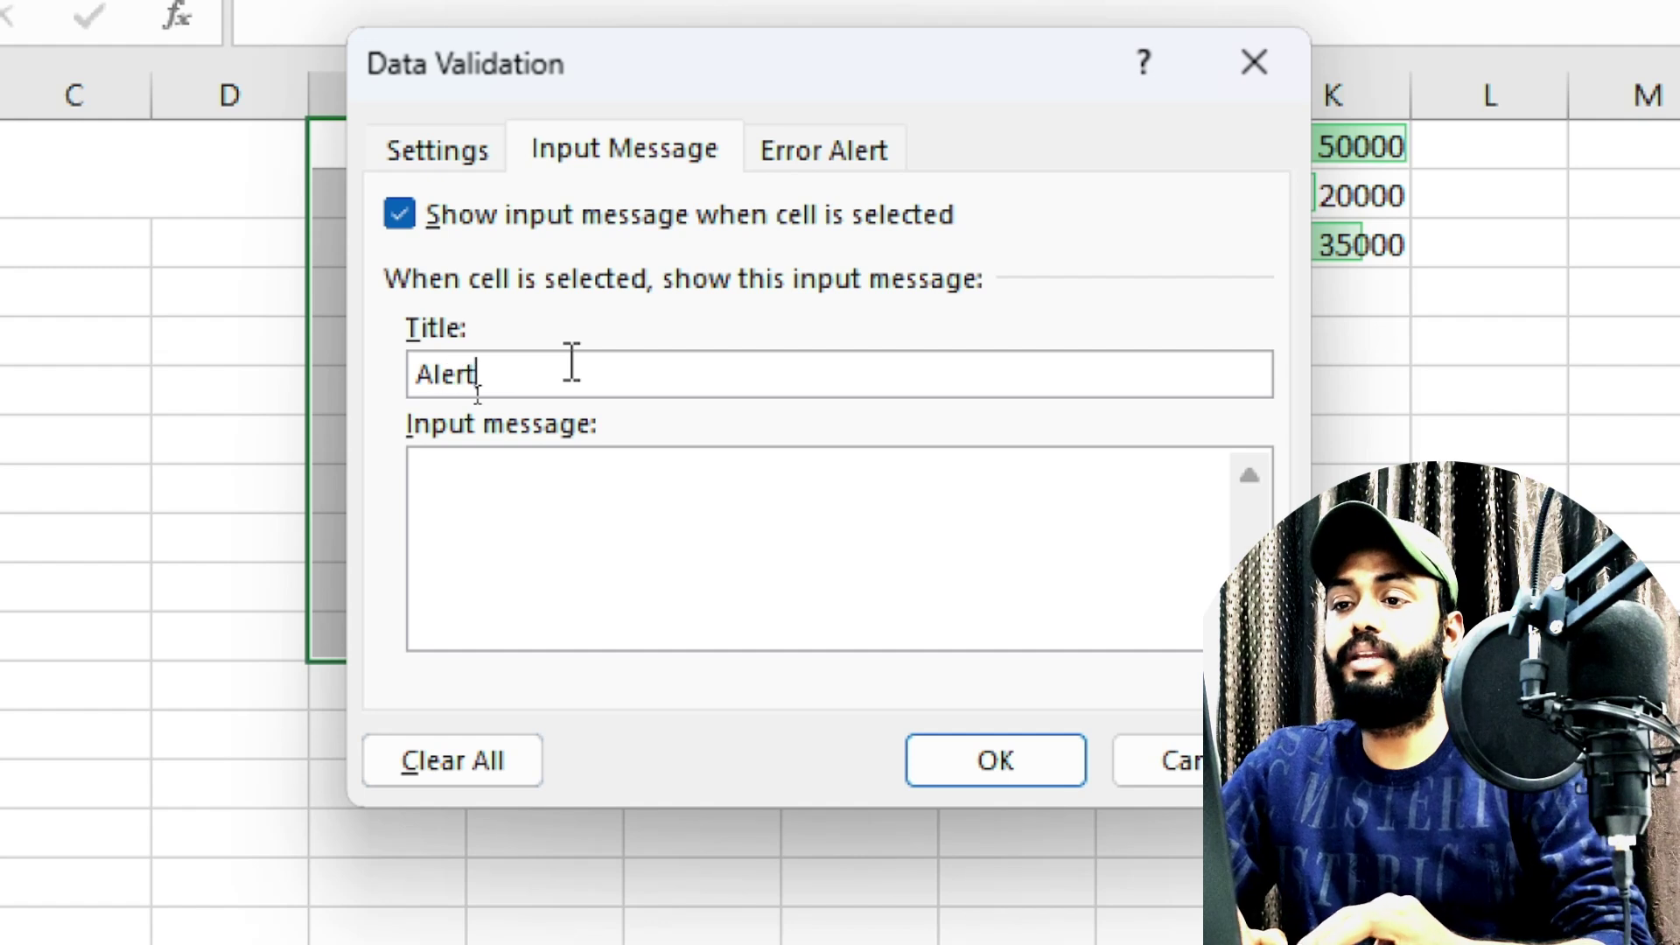
click(516, 558)
text(Kindly)
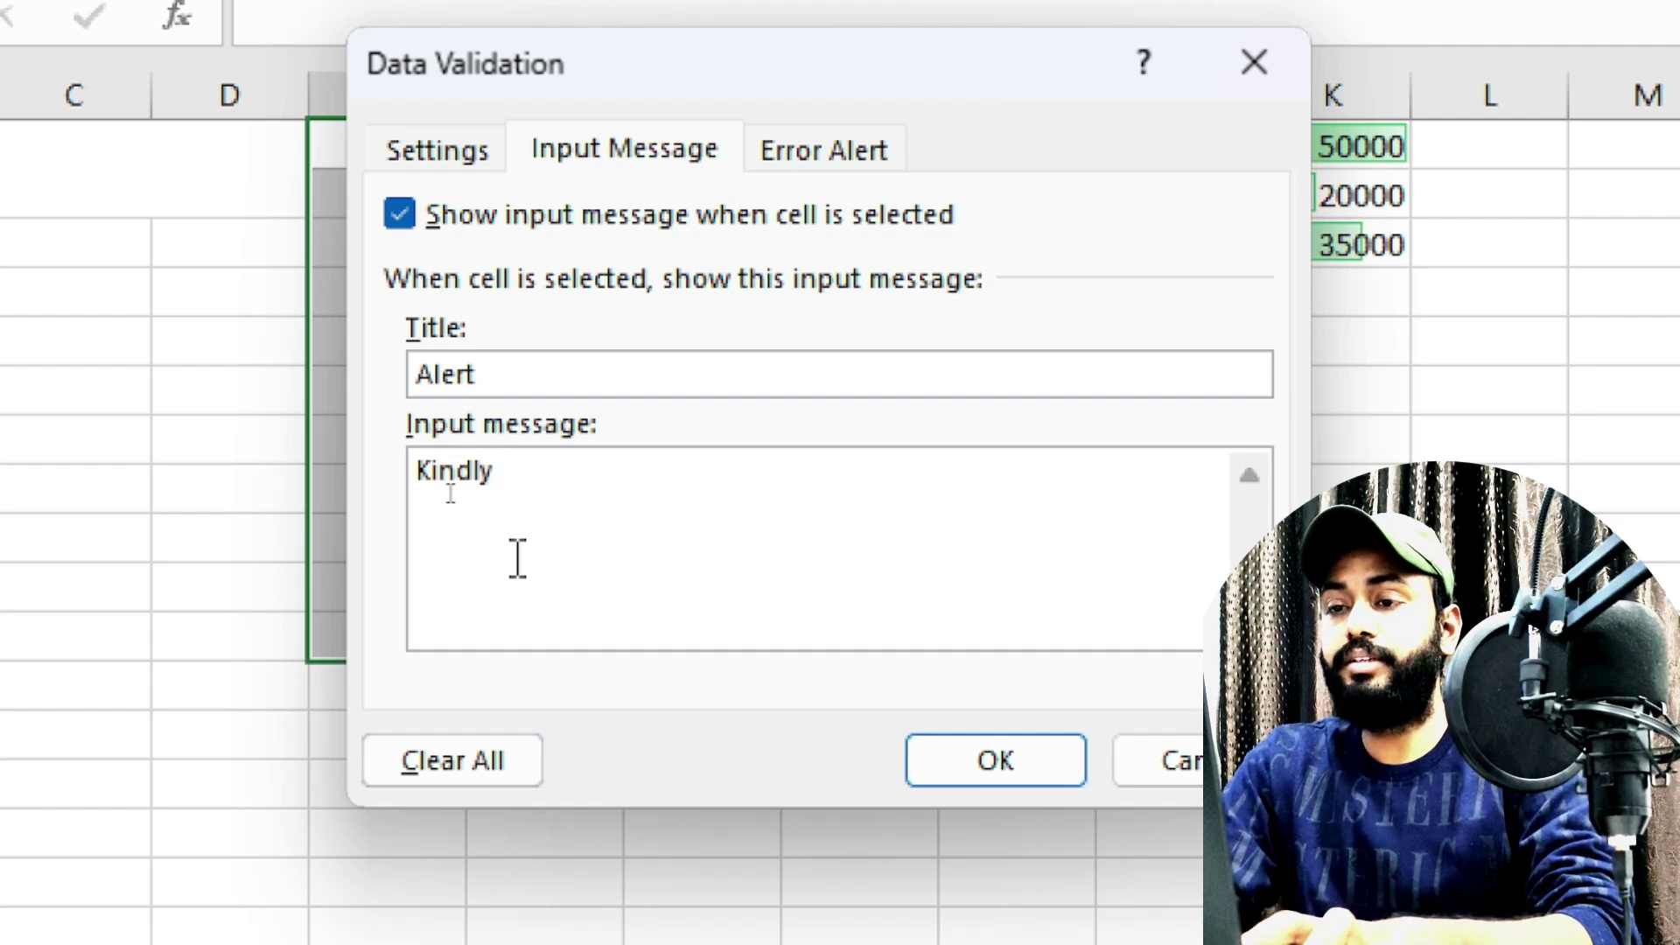
text(Enter Value)
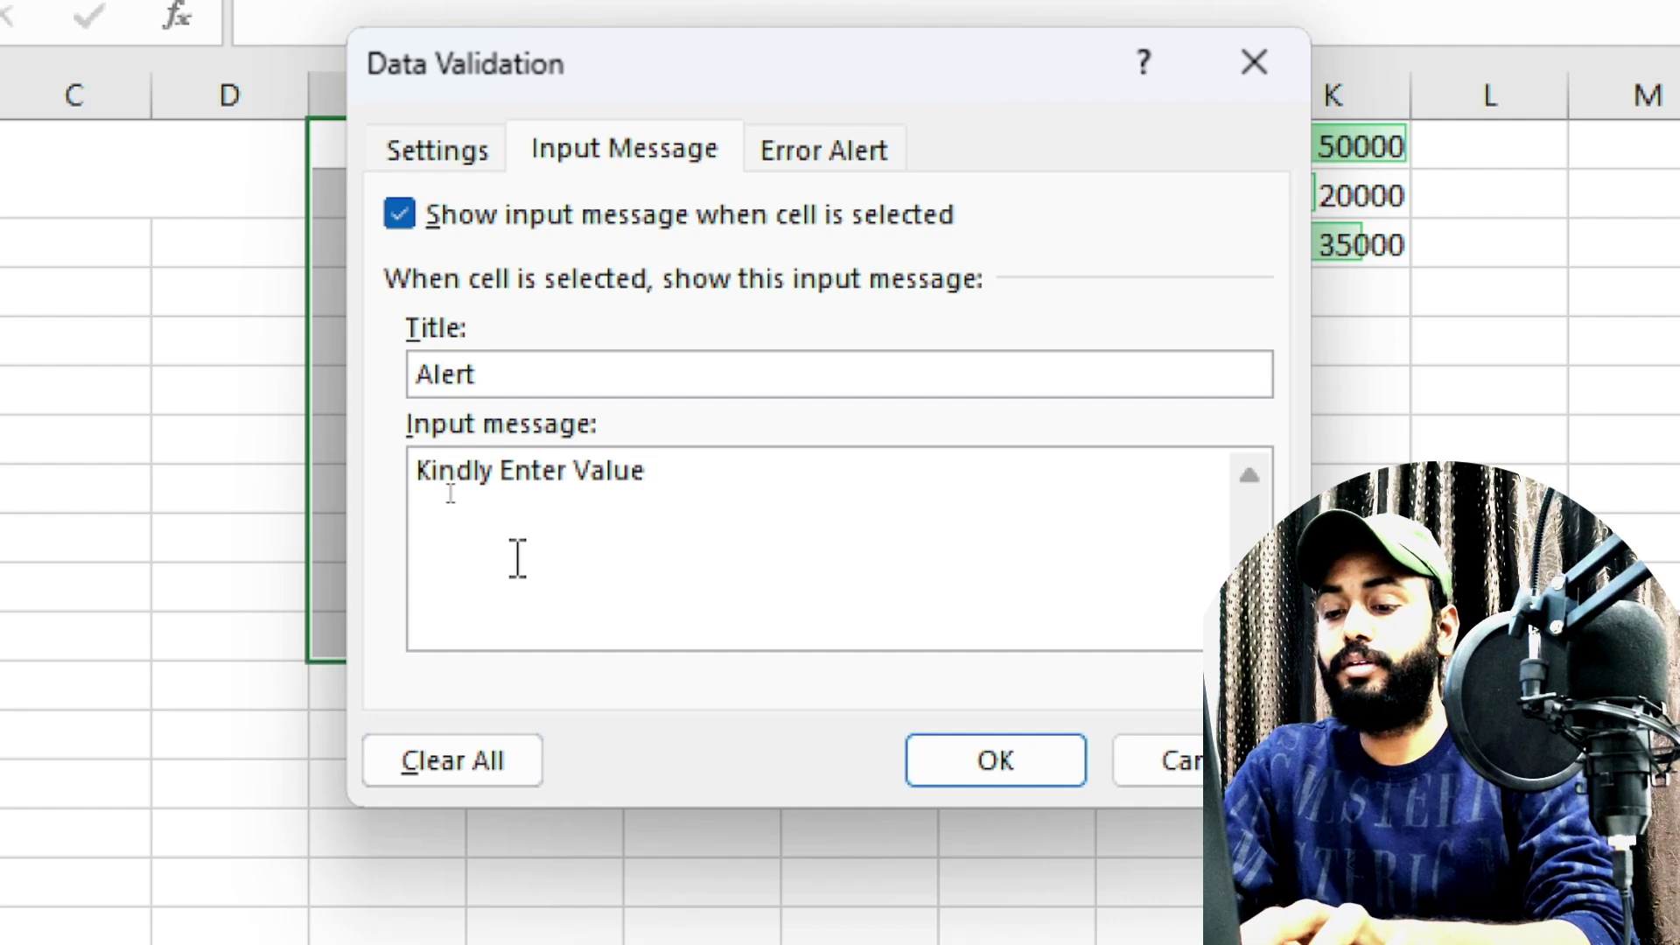
text( between)
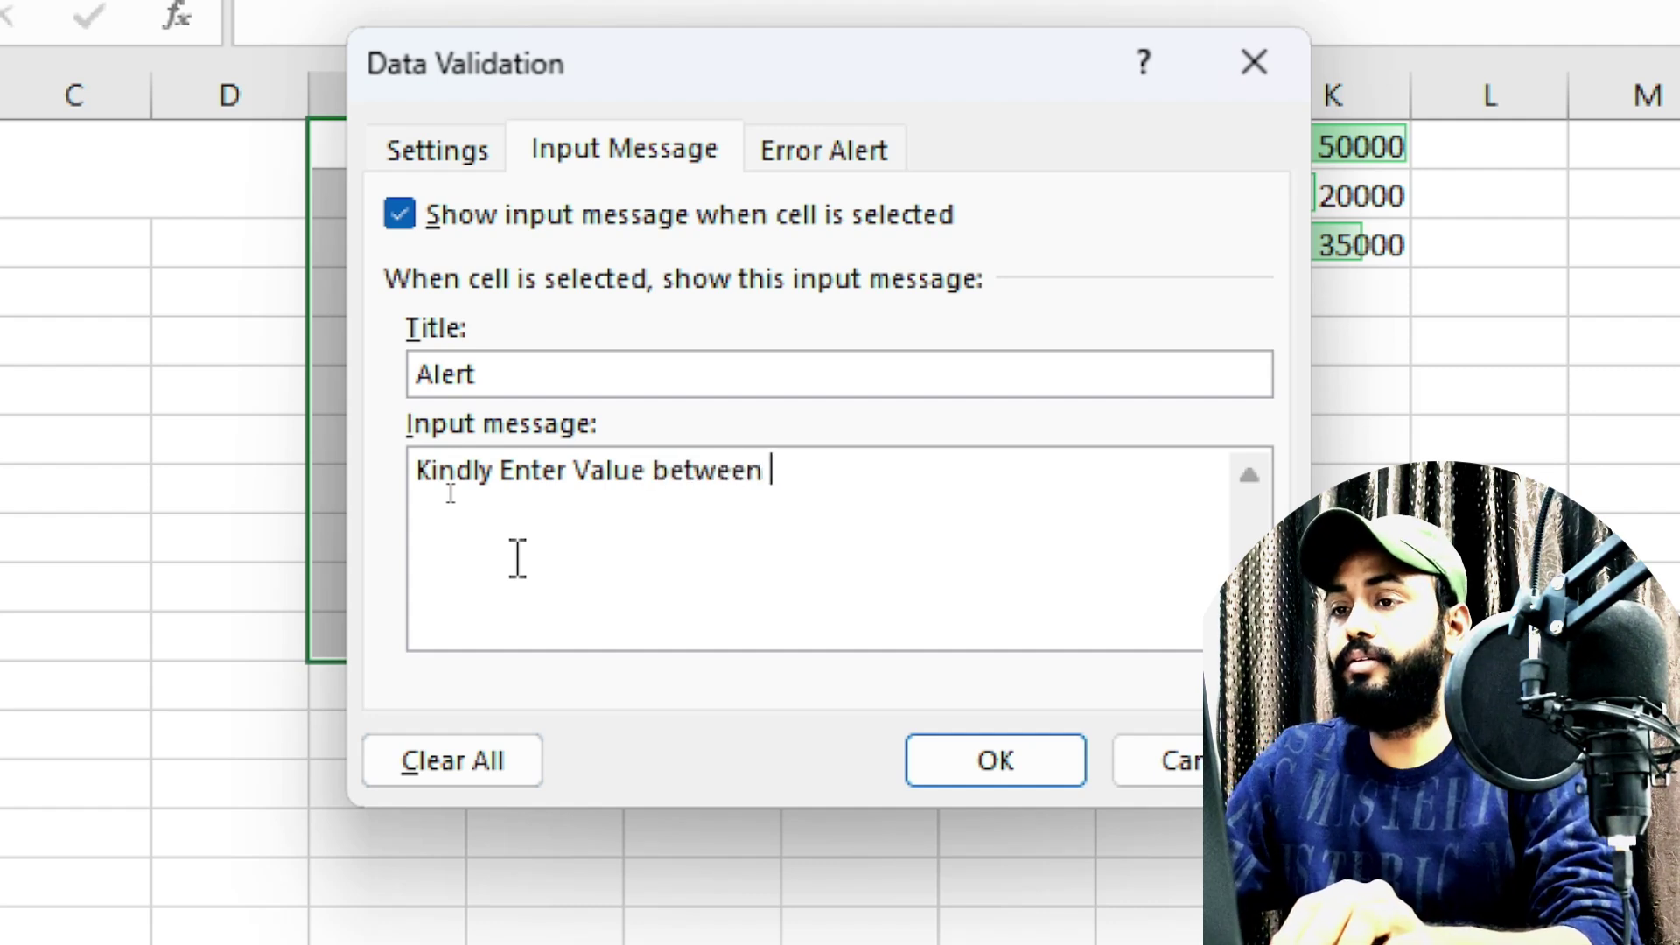
text(5000-50000.)
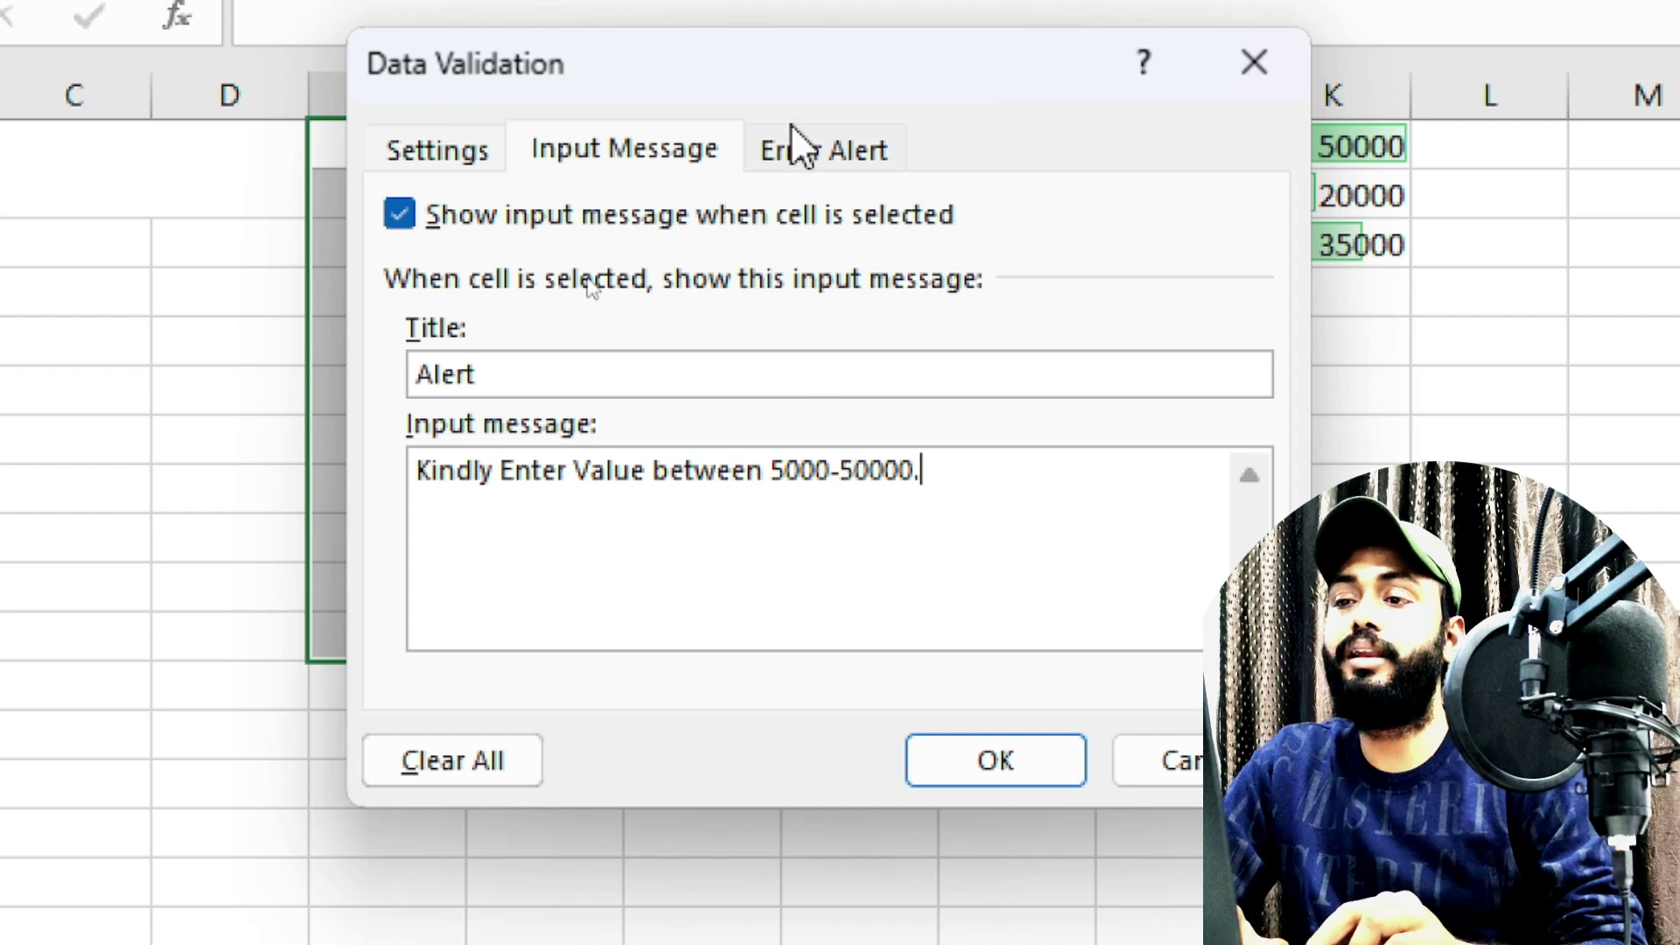
click(790, 158)
Enter Stop alert title 'Warnning' and message 'Invalid Data', then apply the validation.
click(872, 380)
text(Warni)
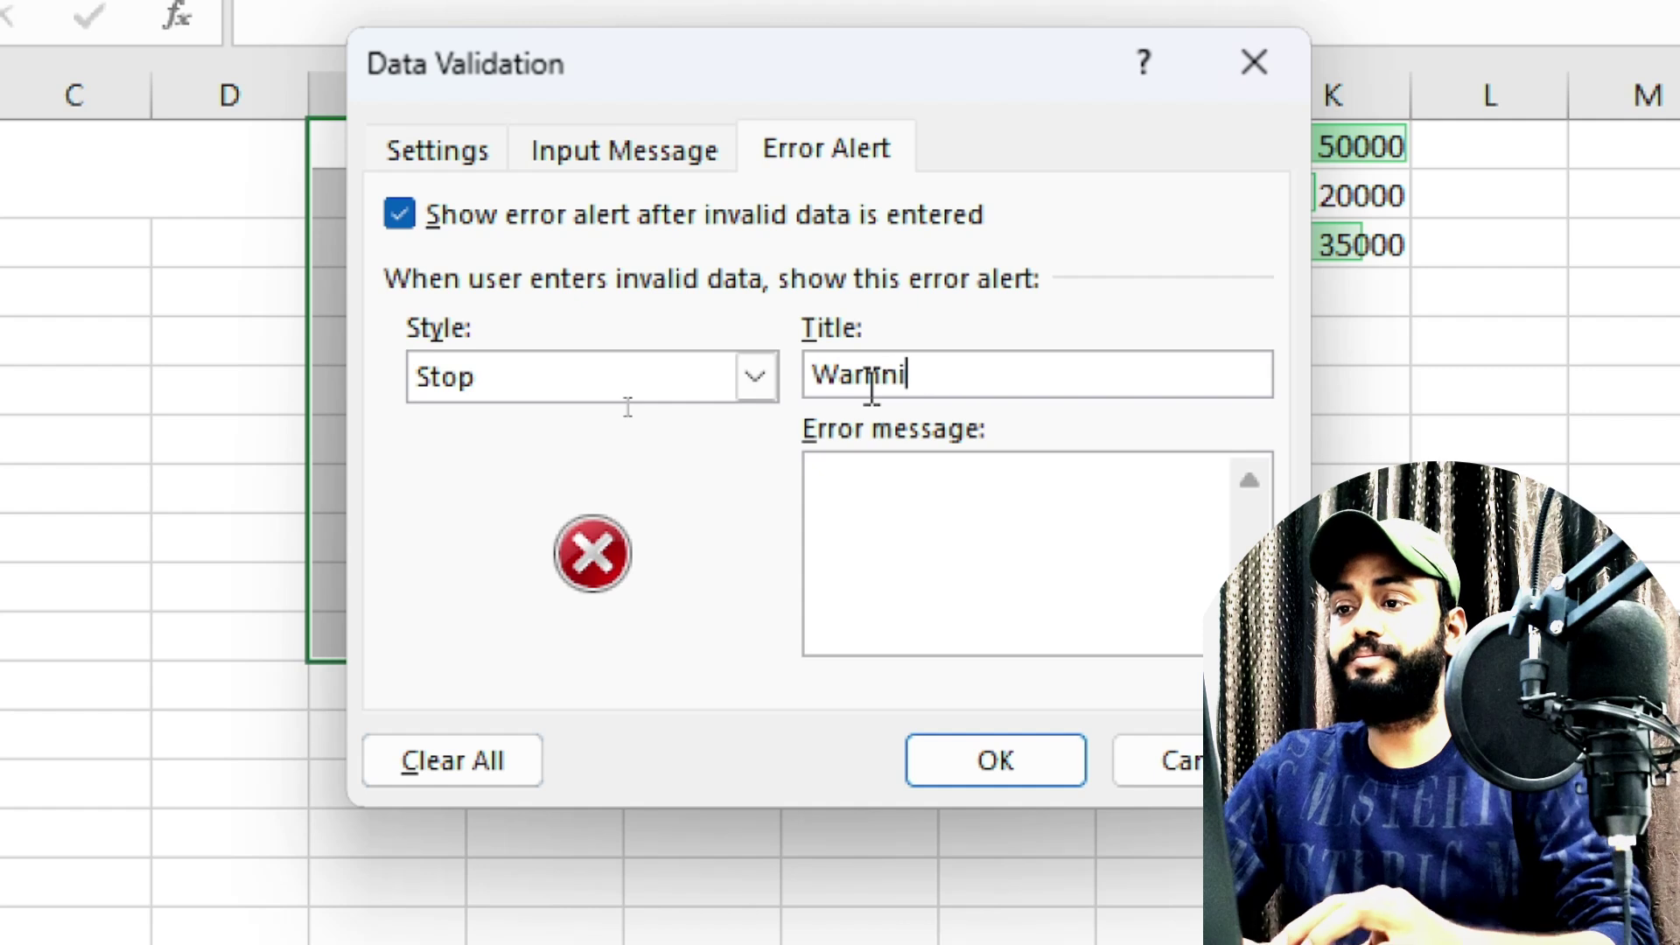
text(ng)
click(930, 645)
text(Inval)
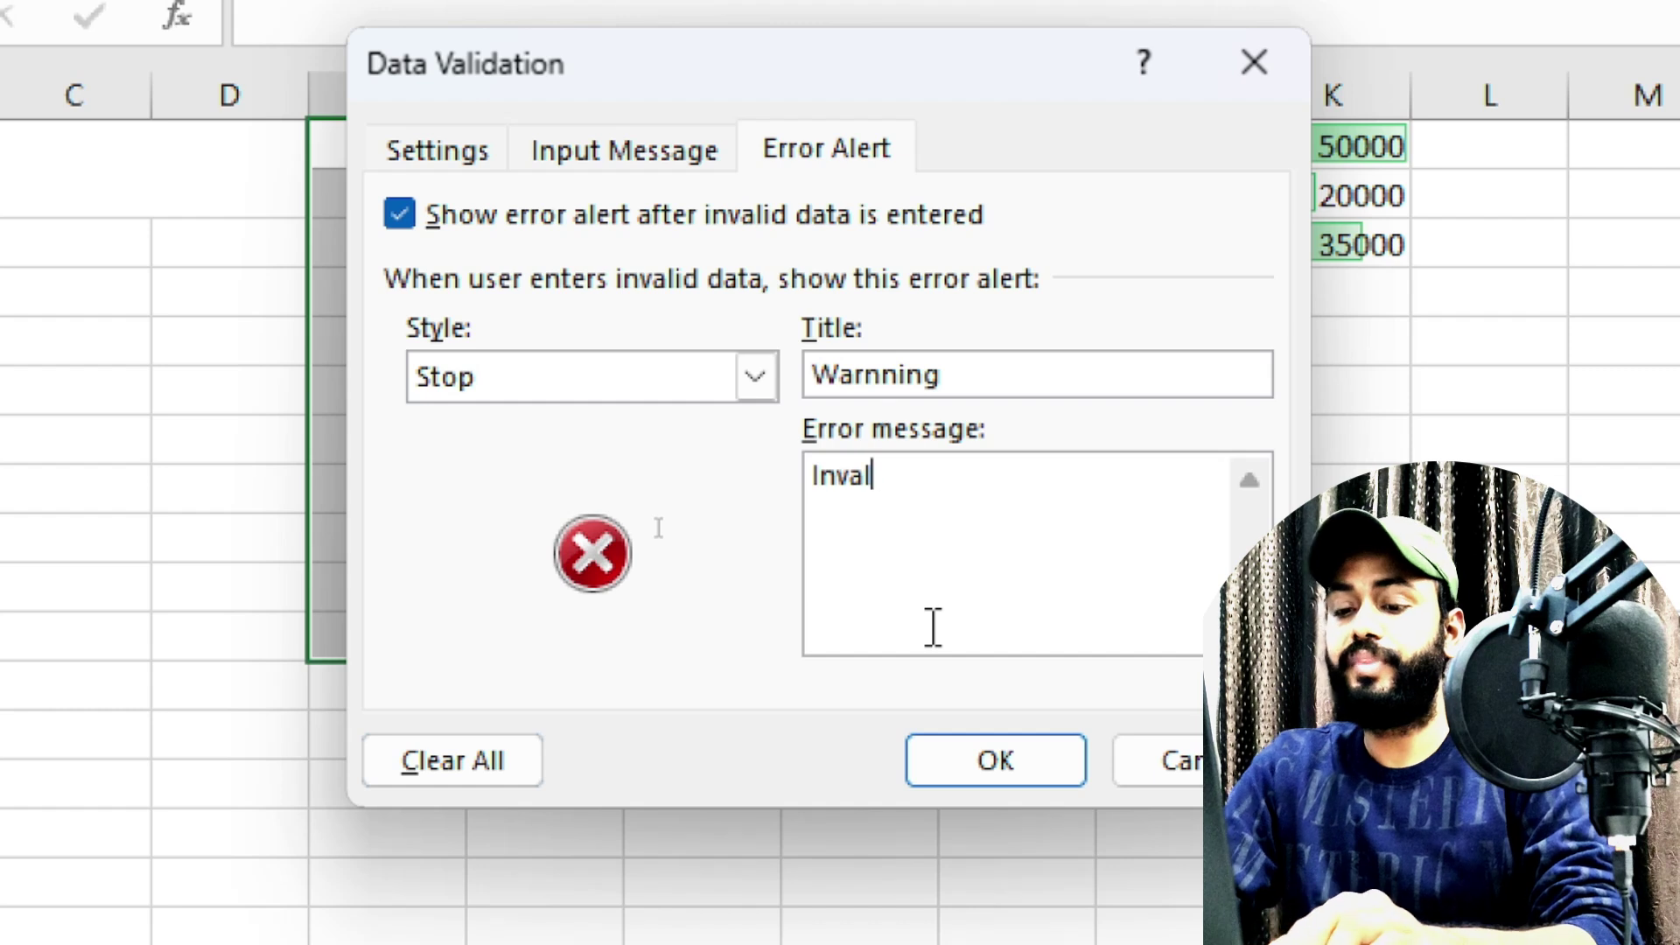
text(id)
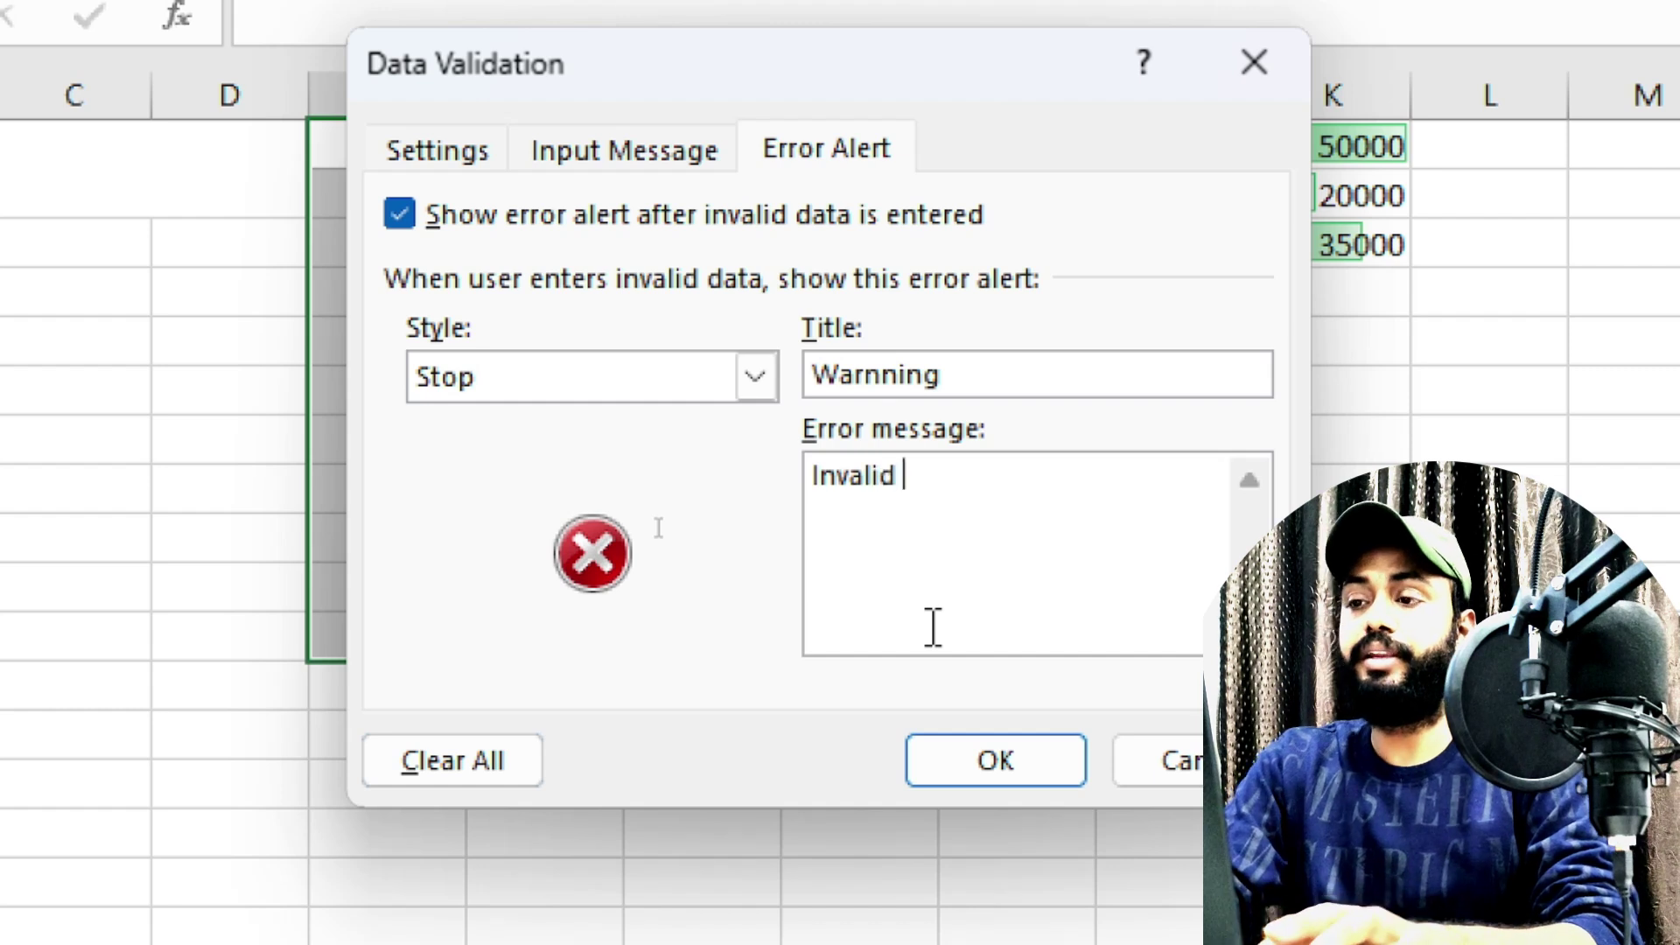
key(BackSpace)
key(BackSpace)
text(ata)
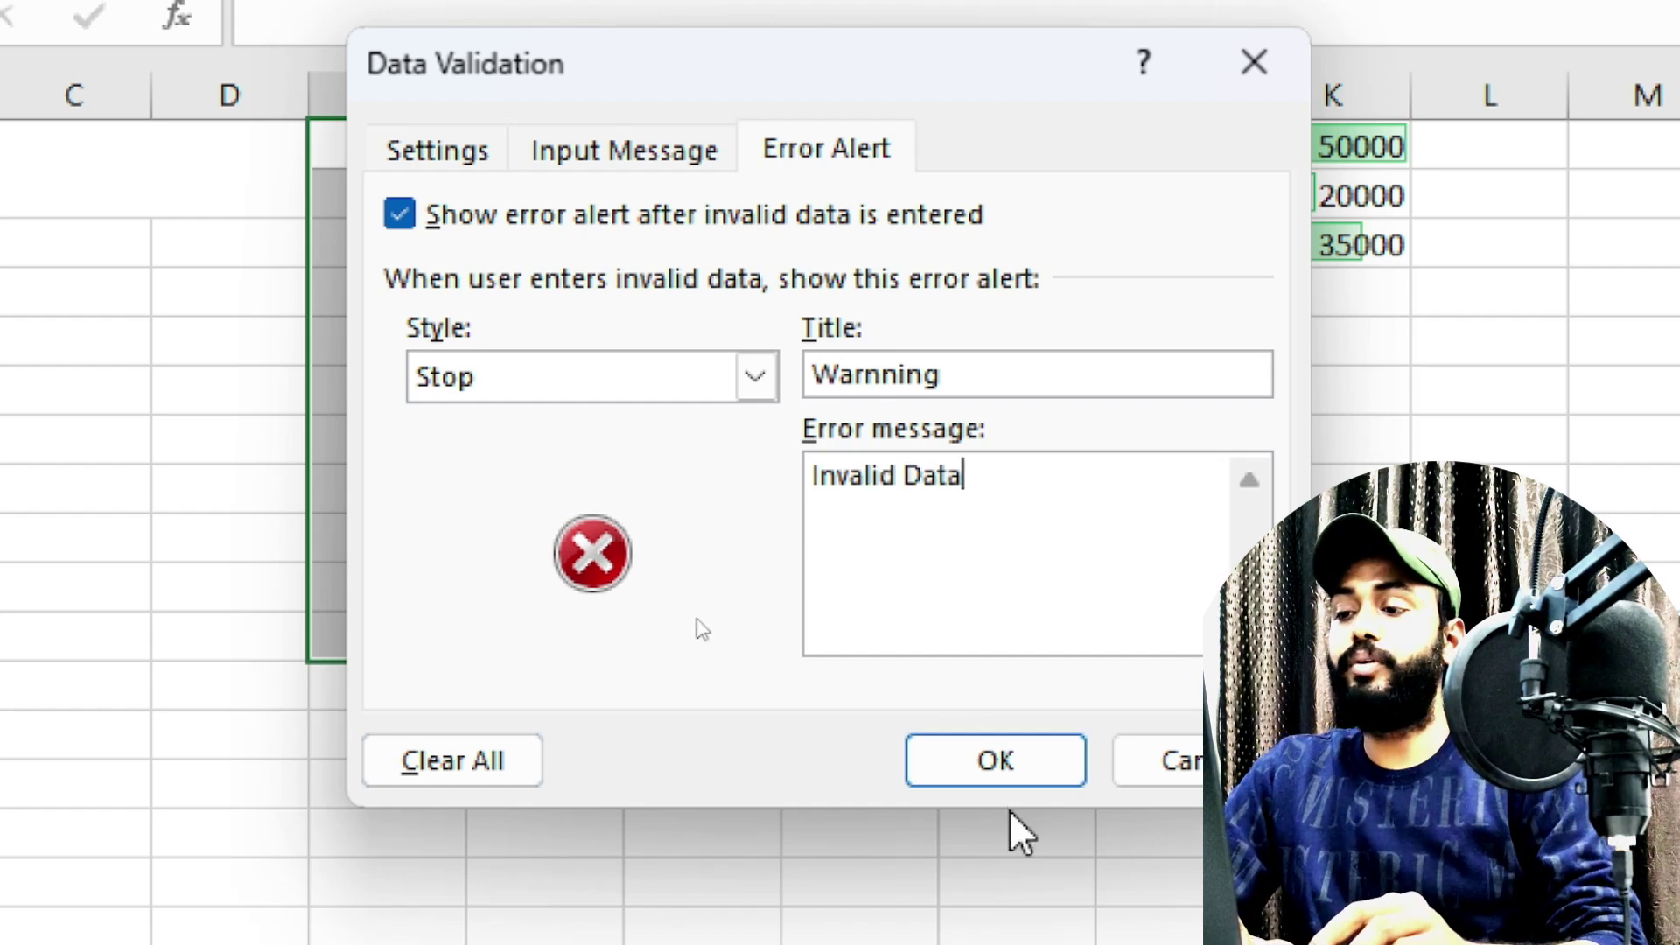
click(999, 775)
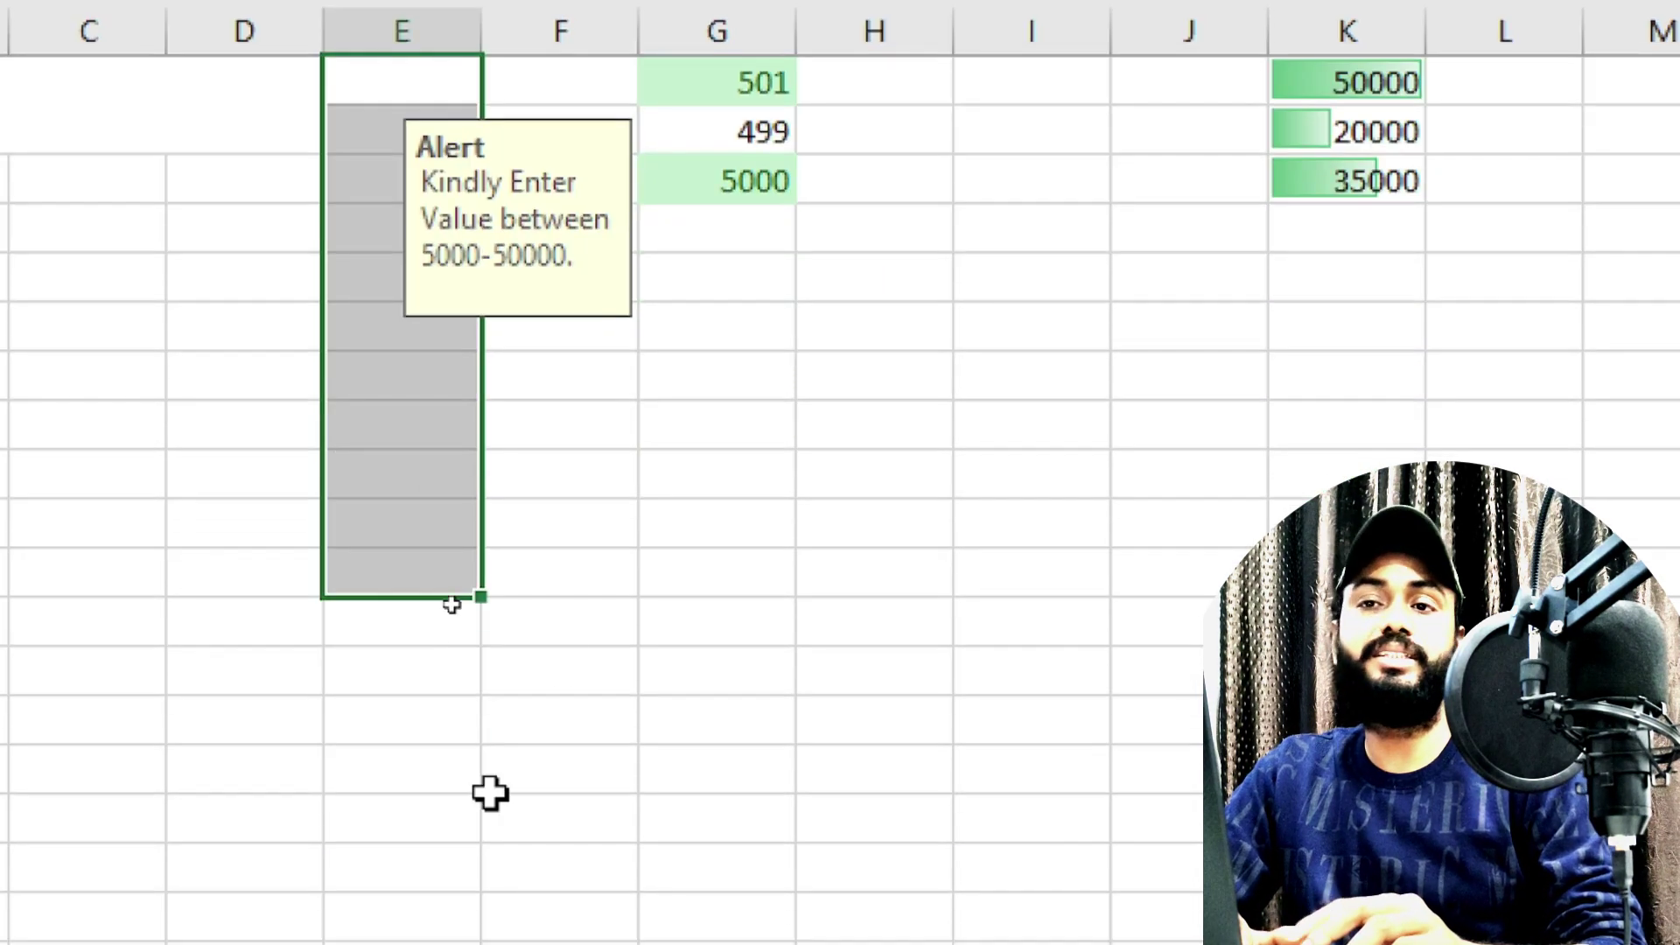
Enter the valid value 5500 into cell E2.
click(578, 628)
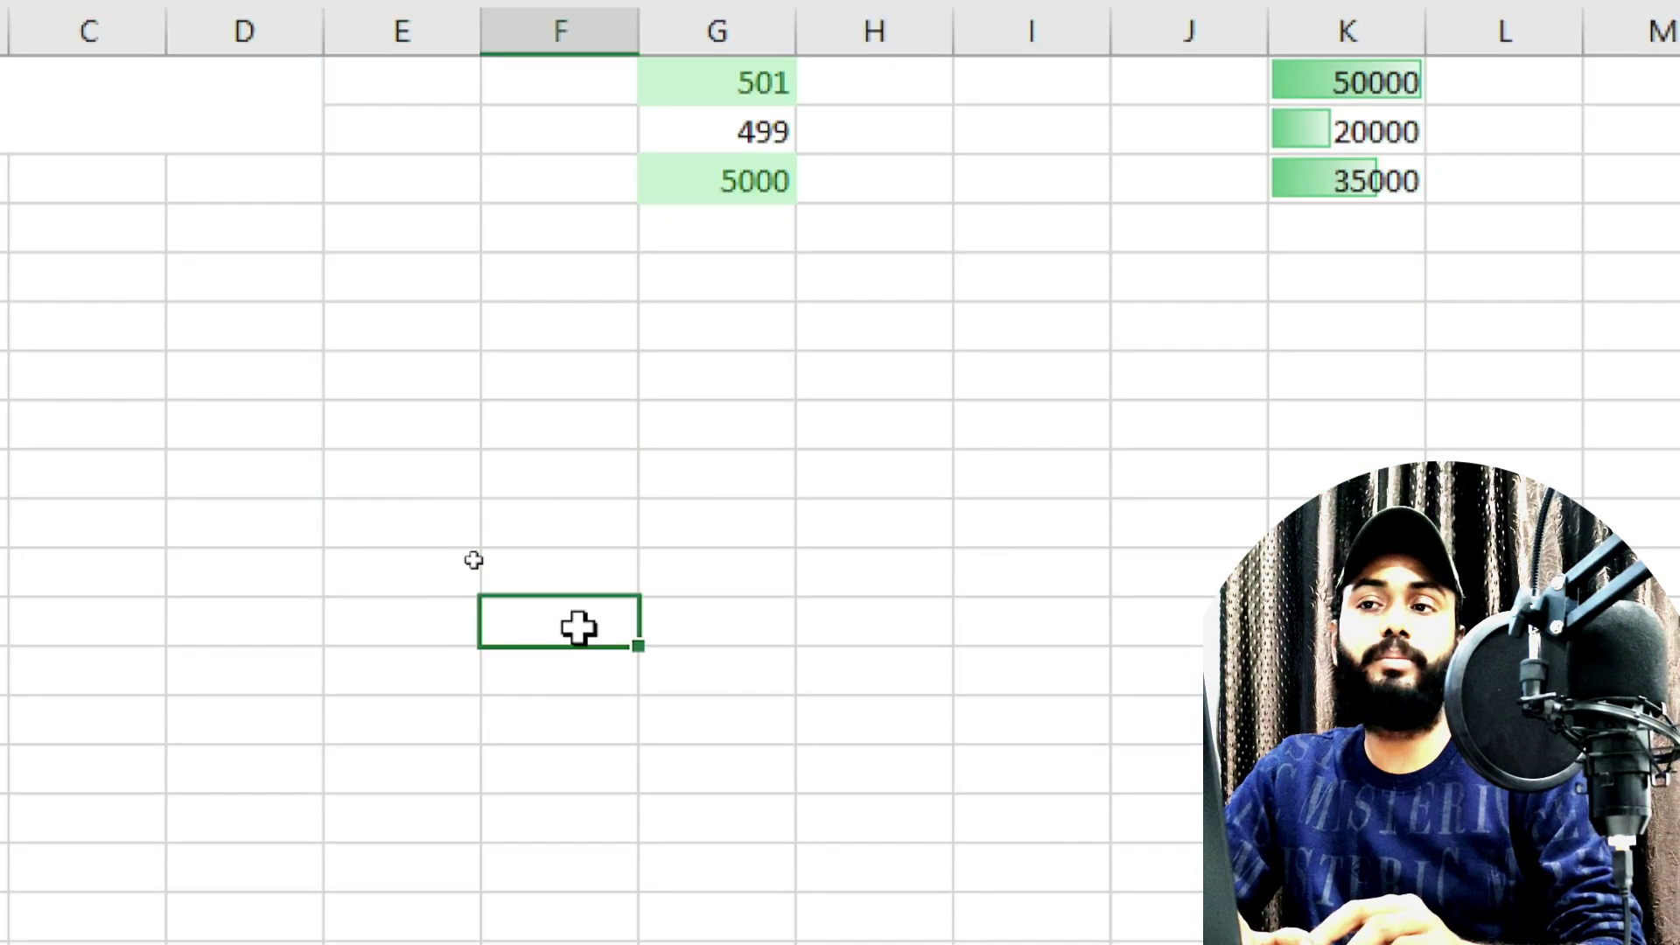
click(278, 462)
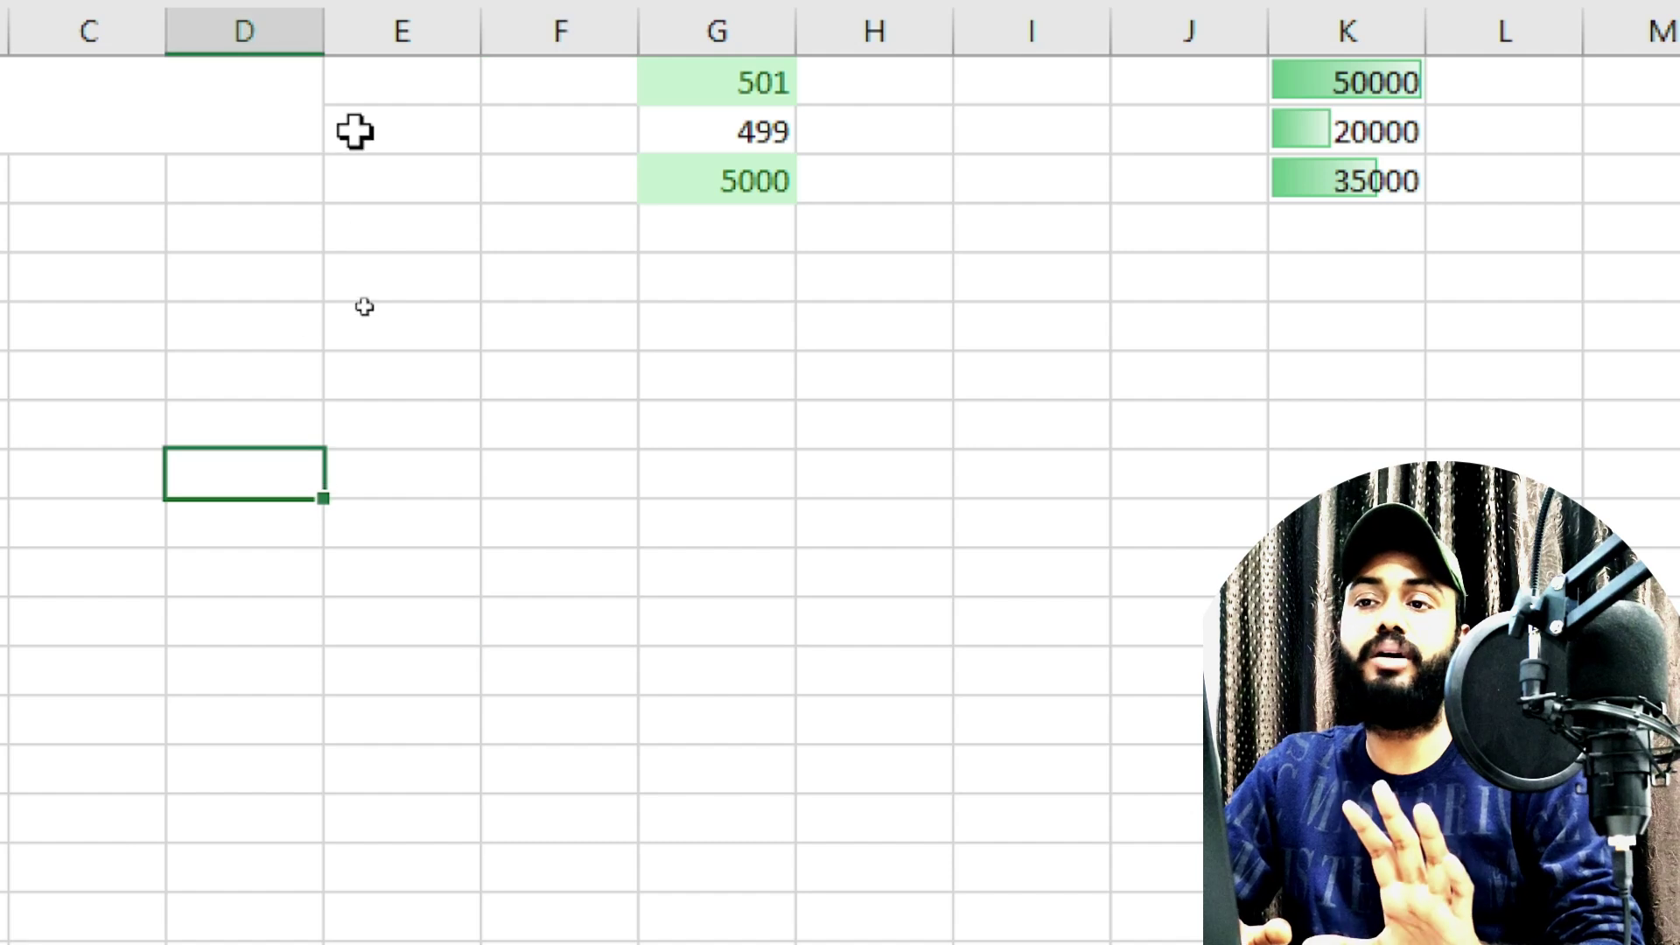
click(366, 123)
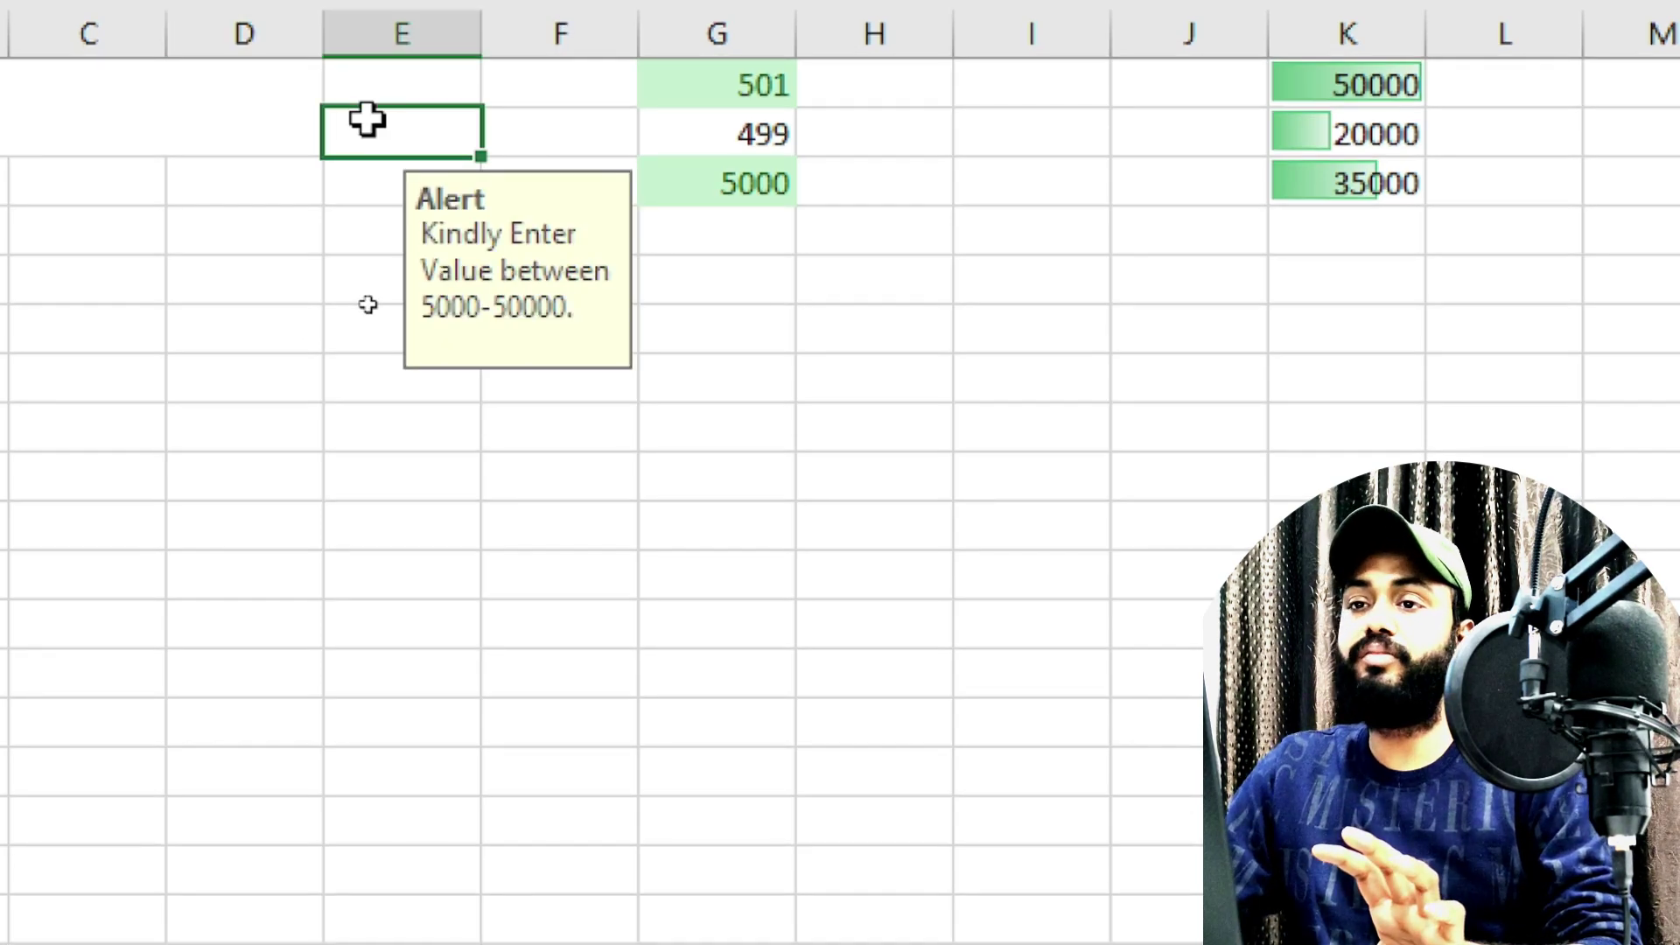
text(5)
key(BackSpace)
text(5500)
key(Return)
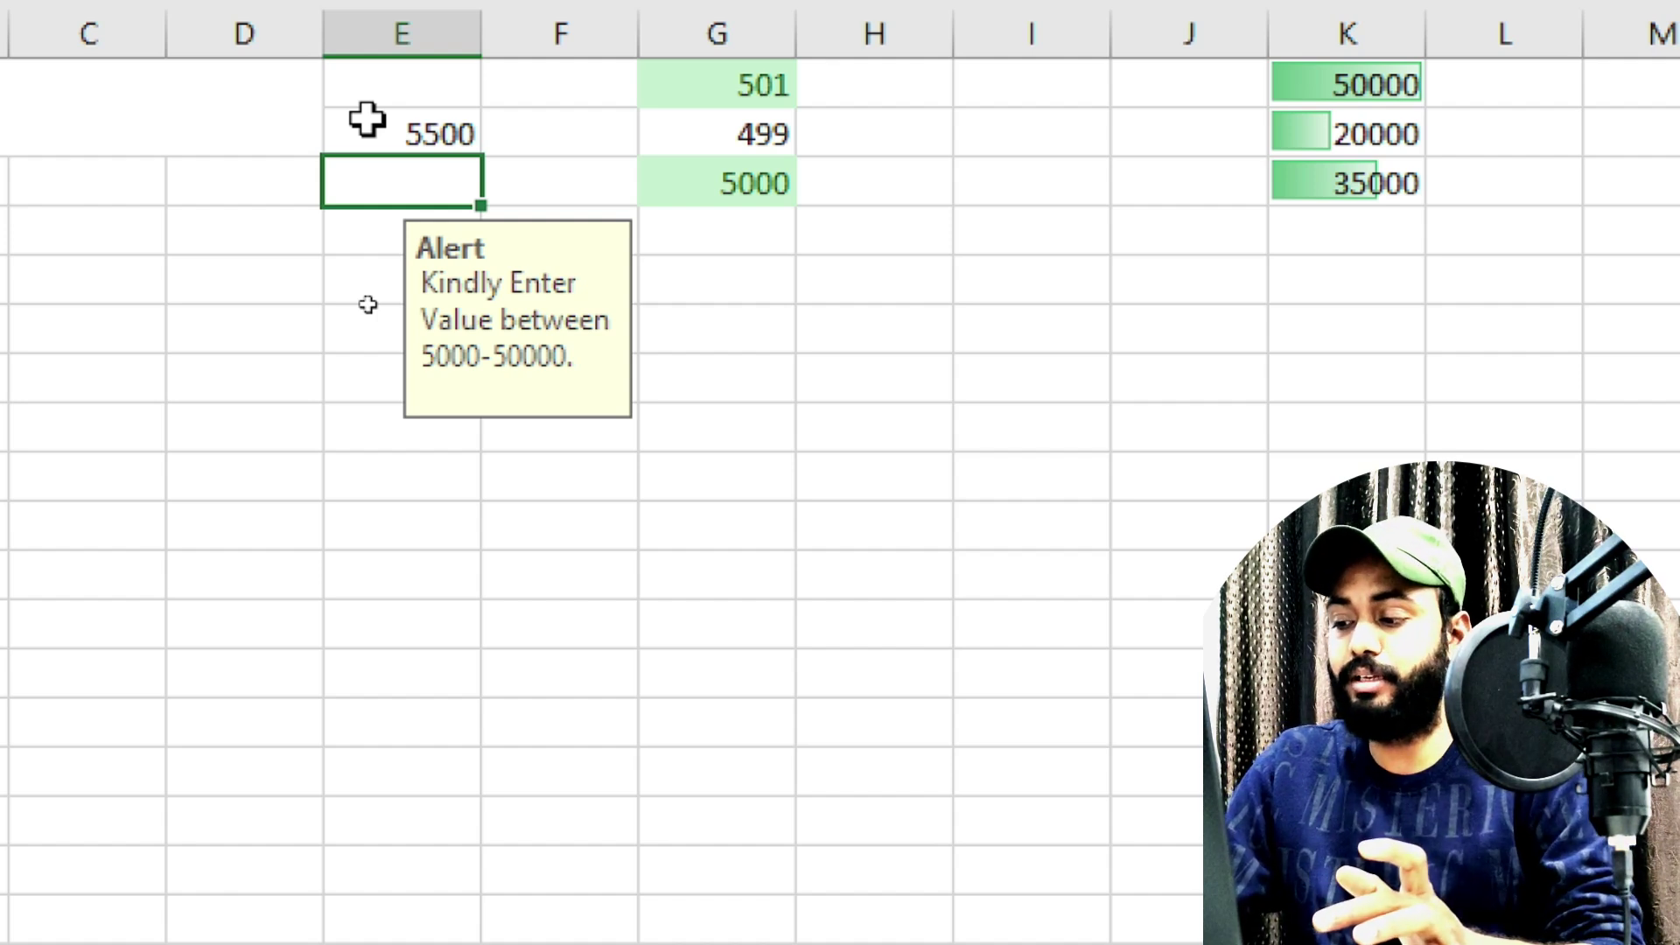
Enter 4999 in E3, retry after the warning, and replace it with 5000.
text(4999)
key(Return)
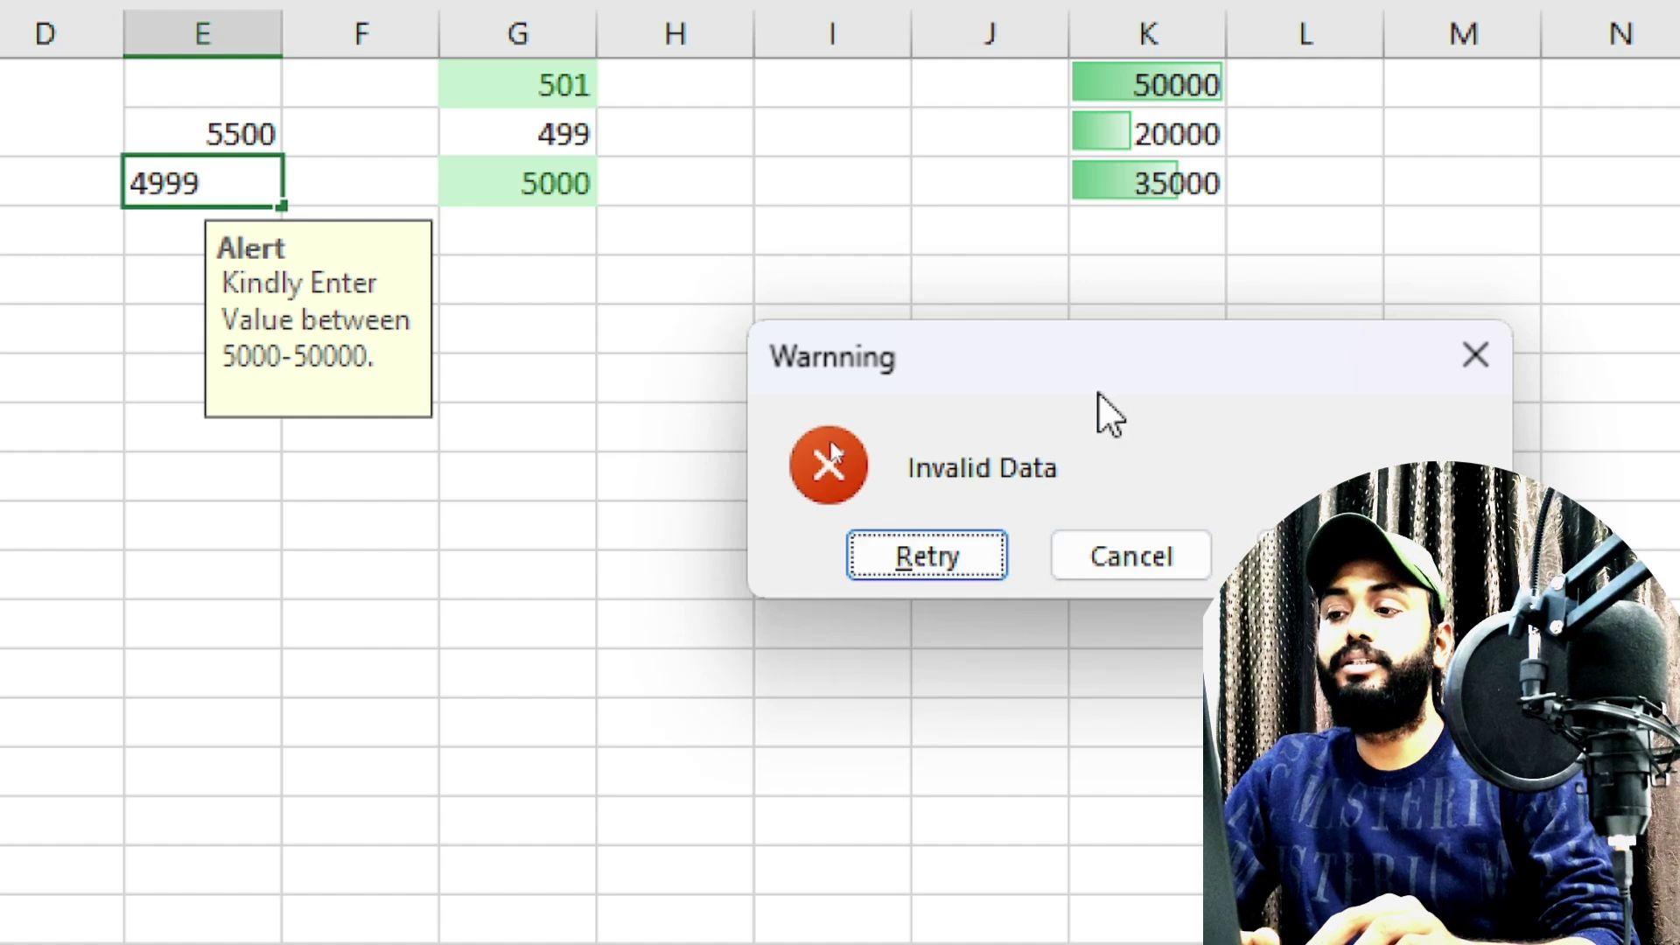
click(970, 565)
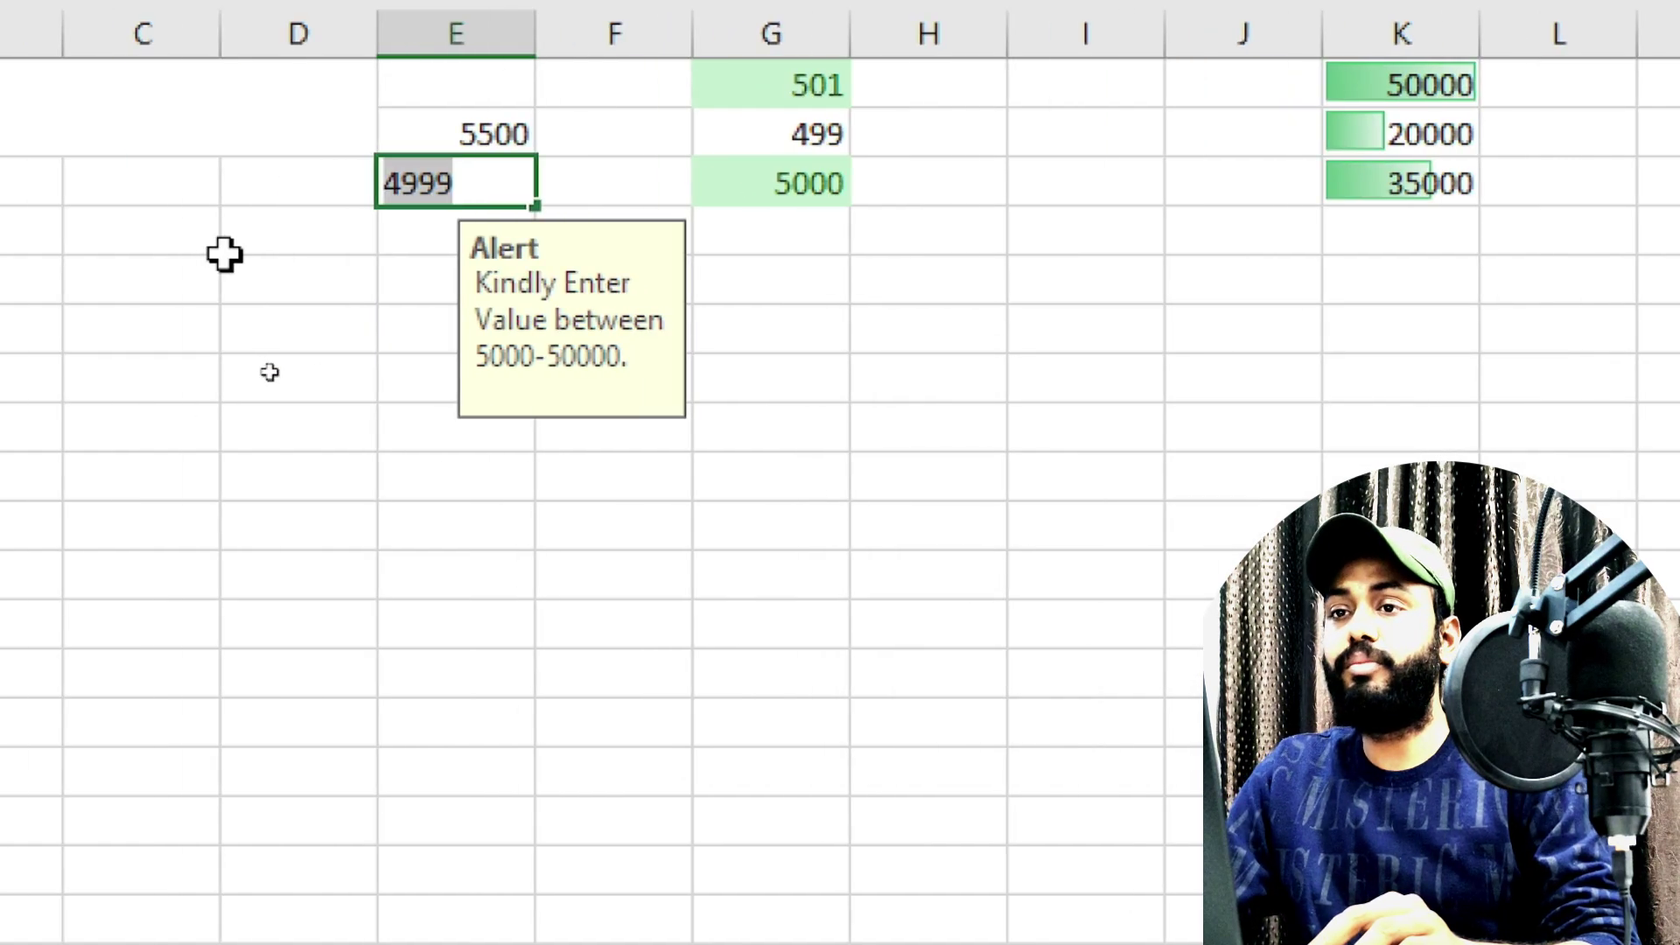
text(5000)
key(Return)
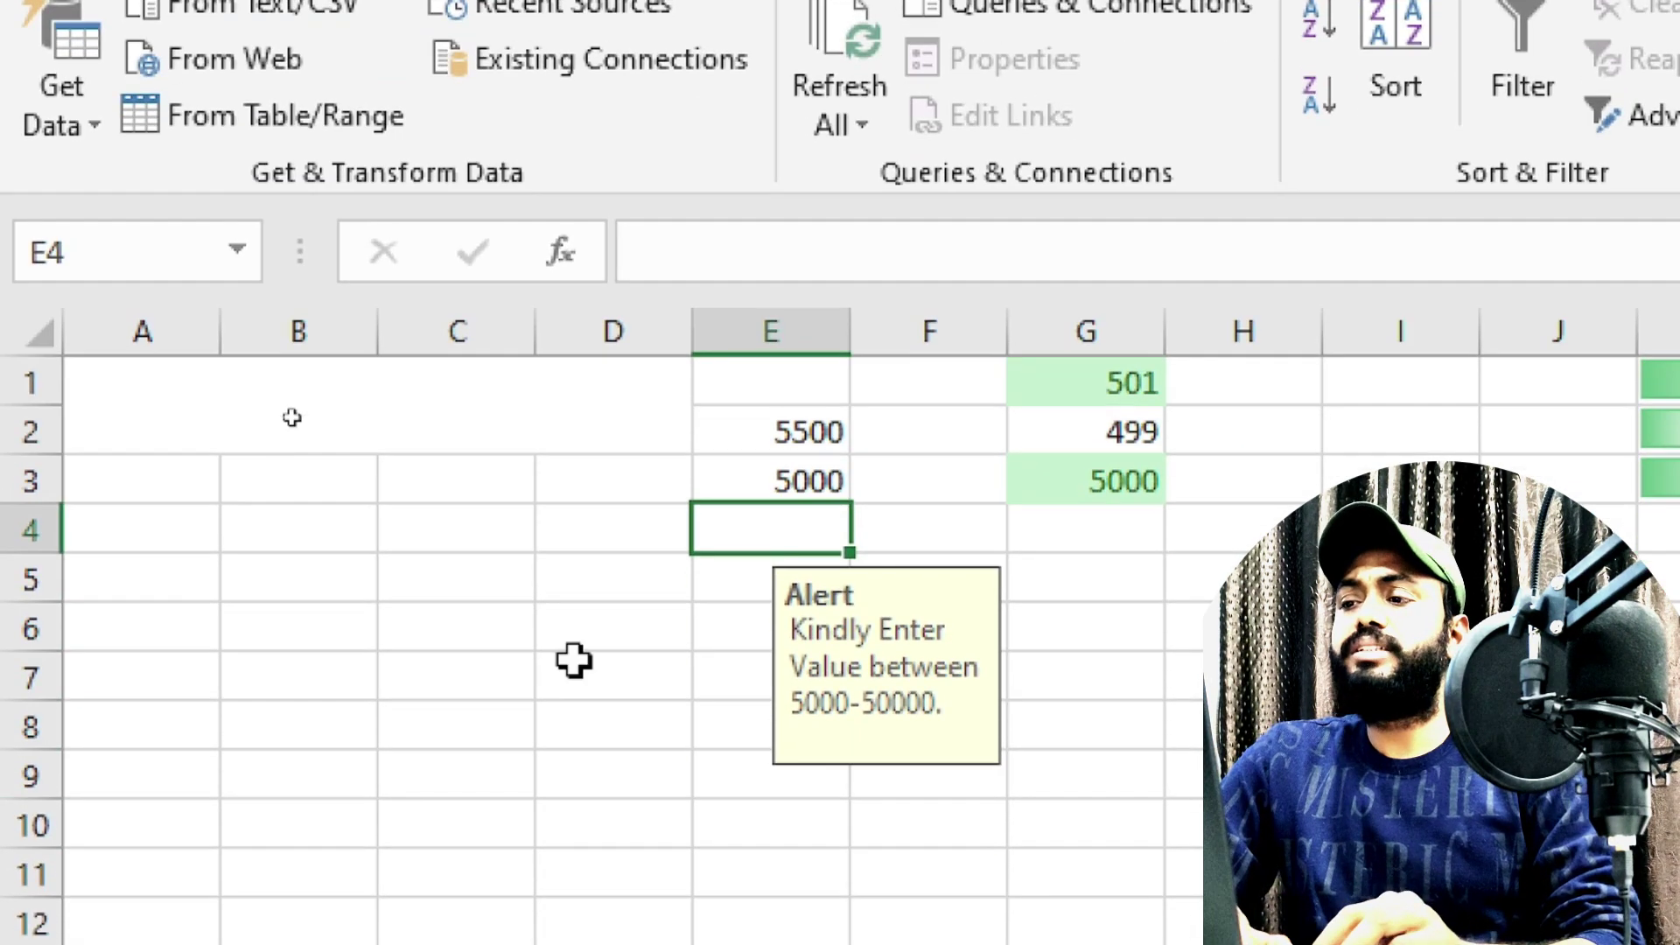
click(529, 582)
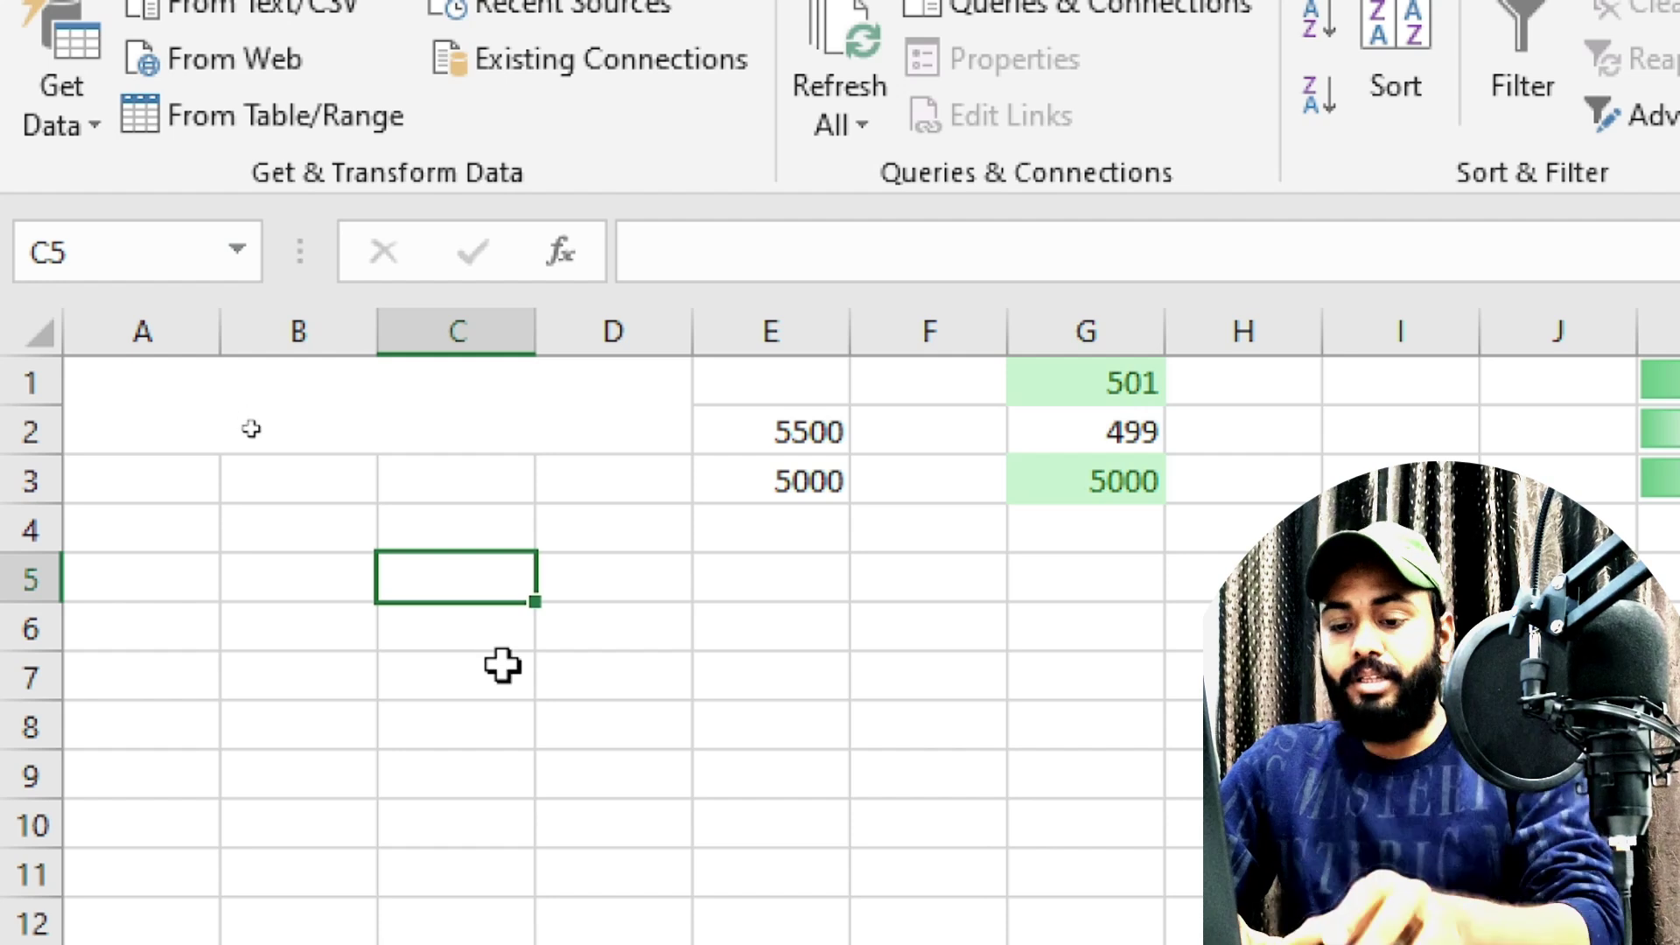
key(alt+Tab)
key(alt+Tab)
key(alt+Tab)
key(alt+Tab)
Switch to the Sample - Superstore workbook's Orders sheet.
key(alt+Tab)
key(alt+Tab)
key(alt+Tab)
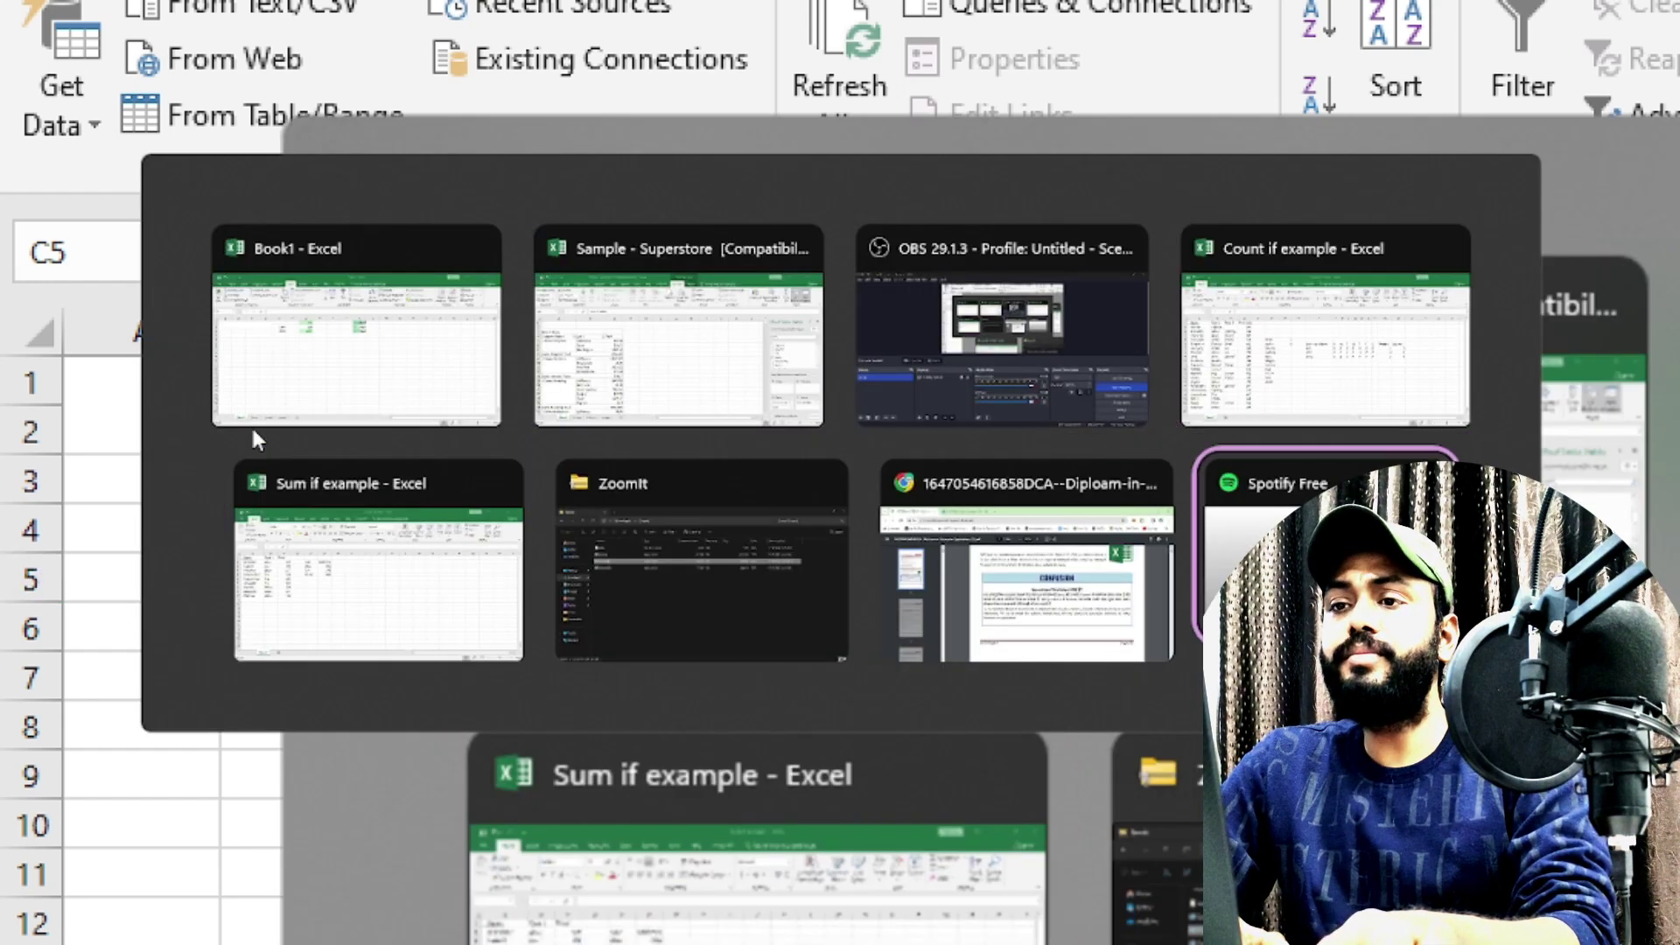
key(alt+Tab)
key(alt+Tab)
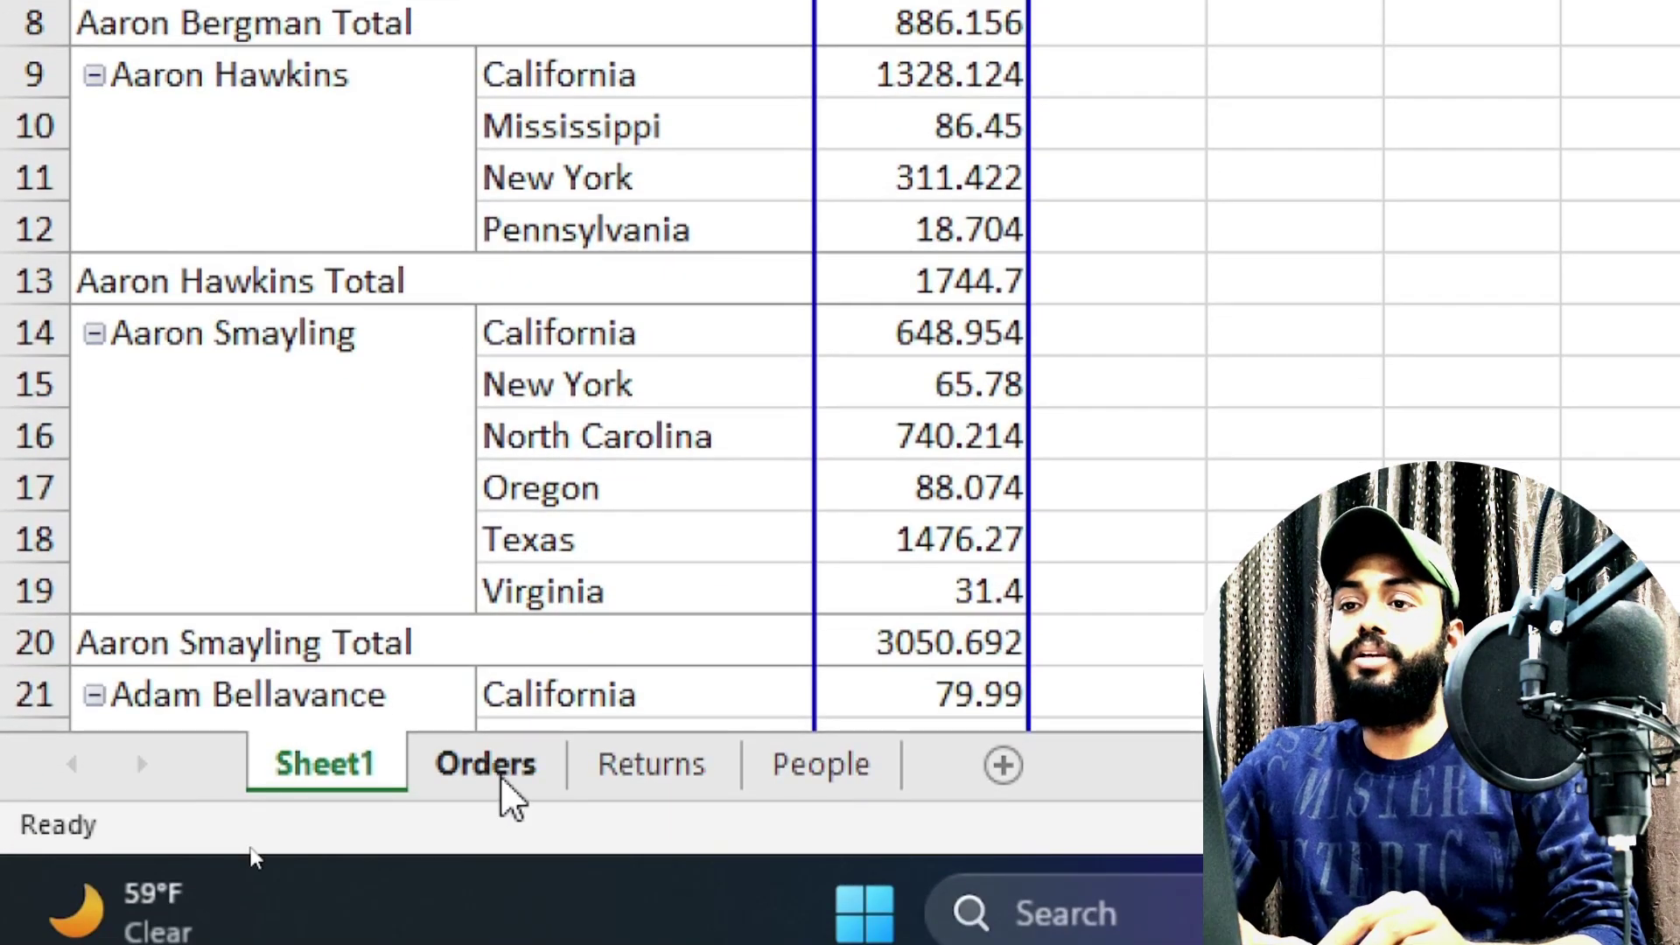
click(499, 787)
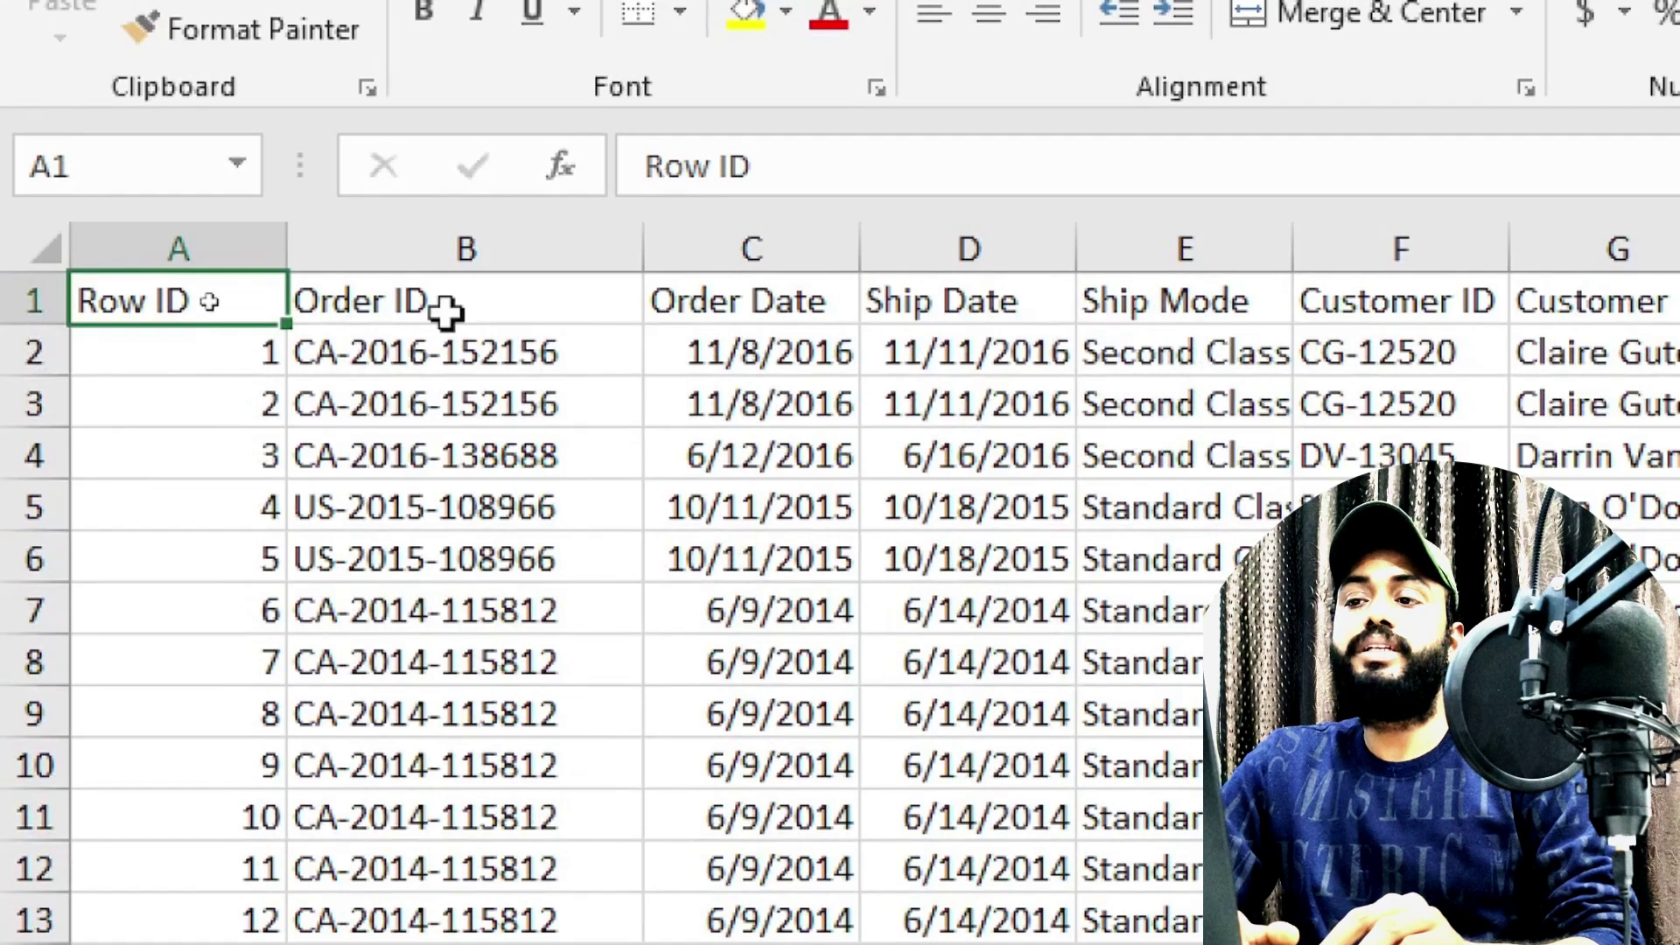
click(520, 312)
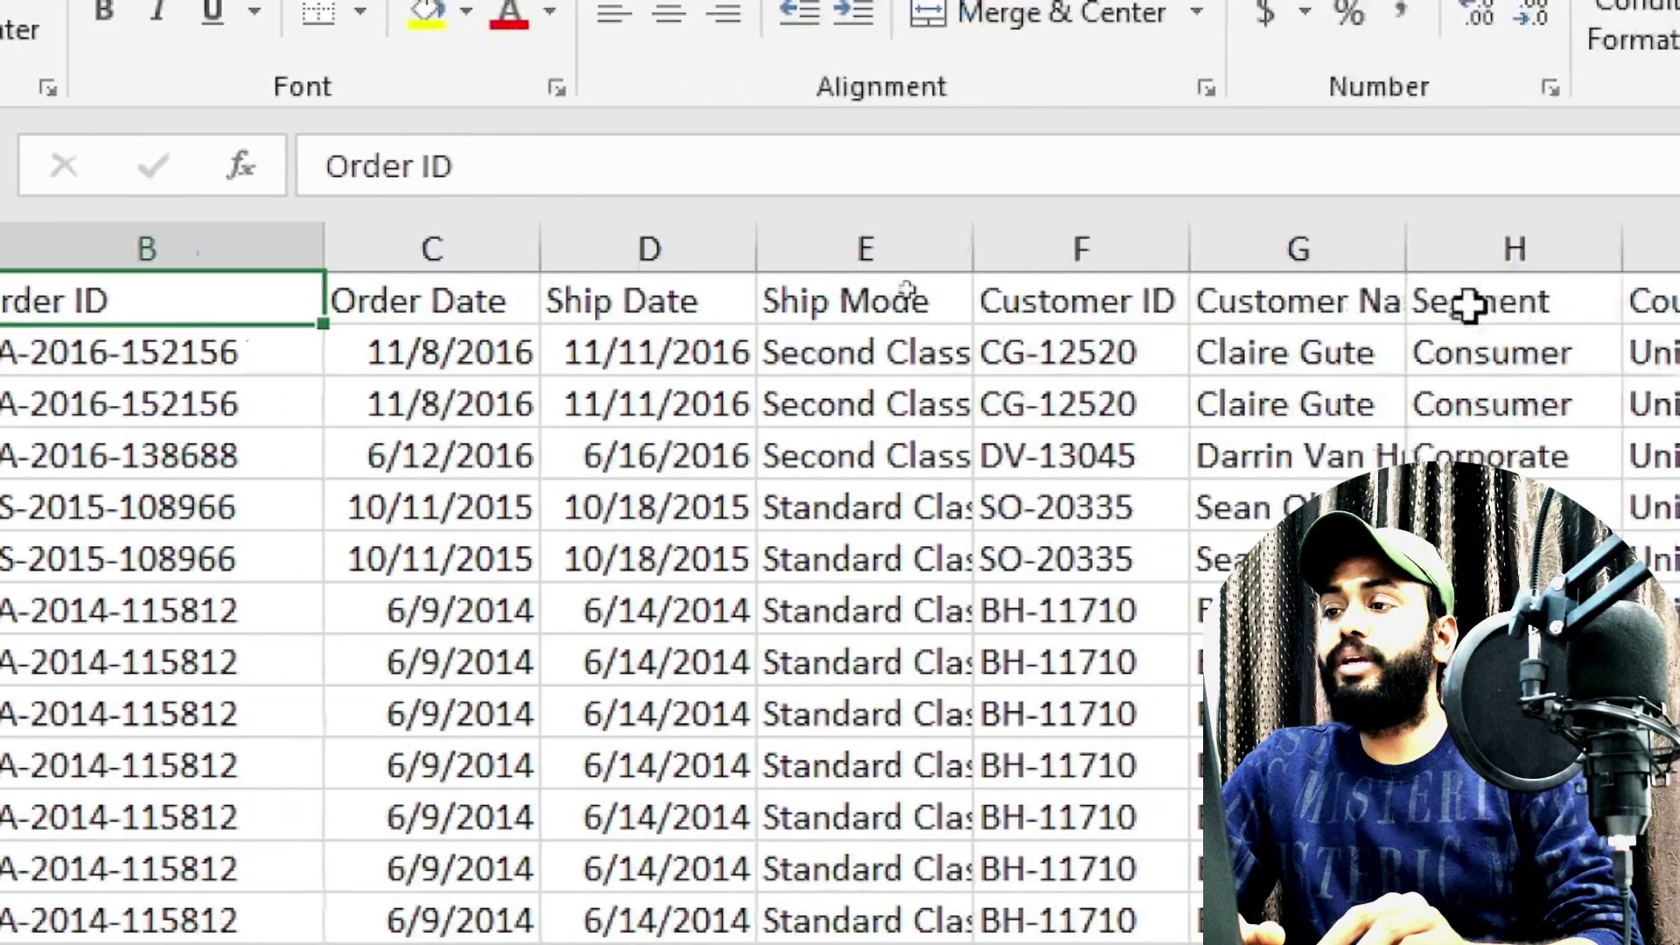
Undo stray typing in Customer Name header G1 and enable filters with Ctrl+Shift+L.
click(1131, 281)
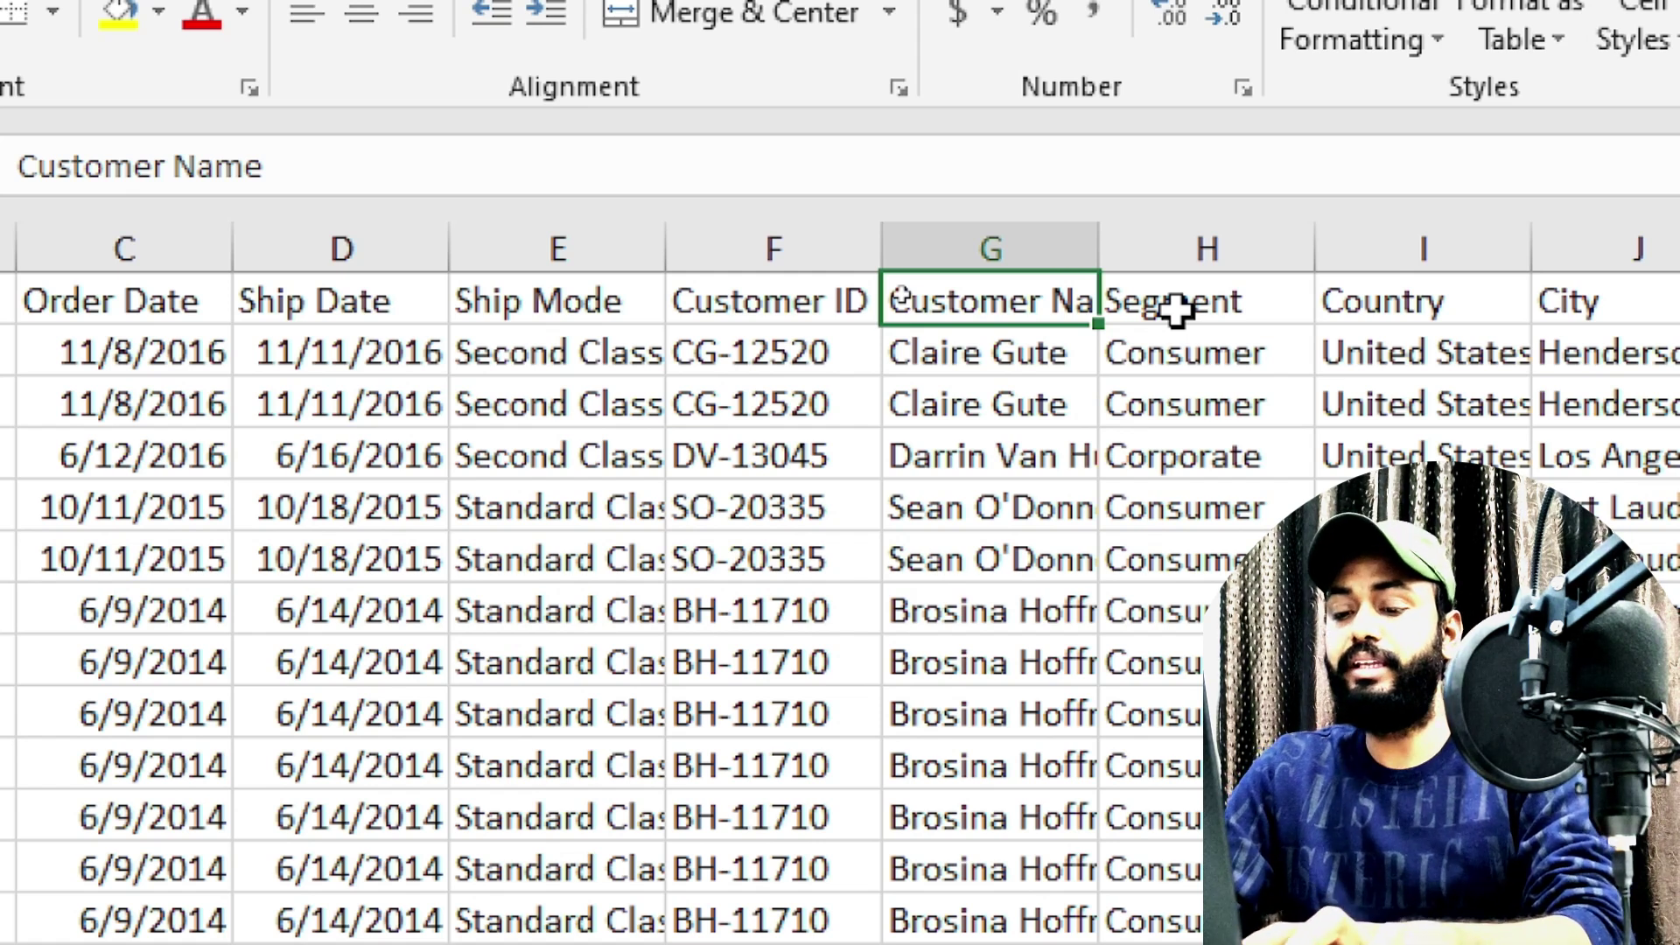
text(dff)
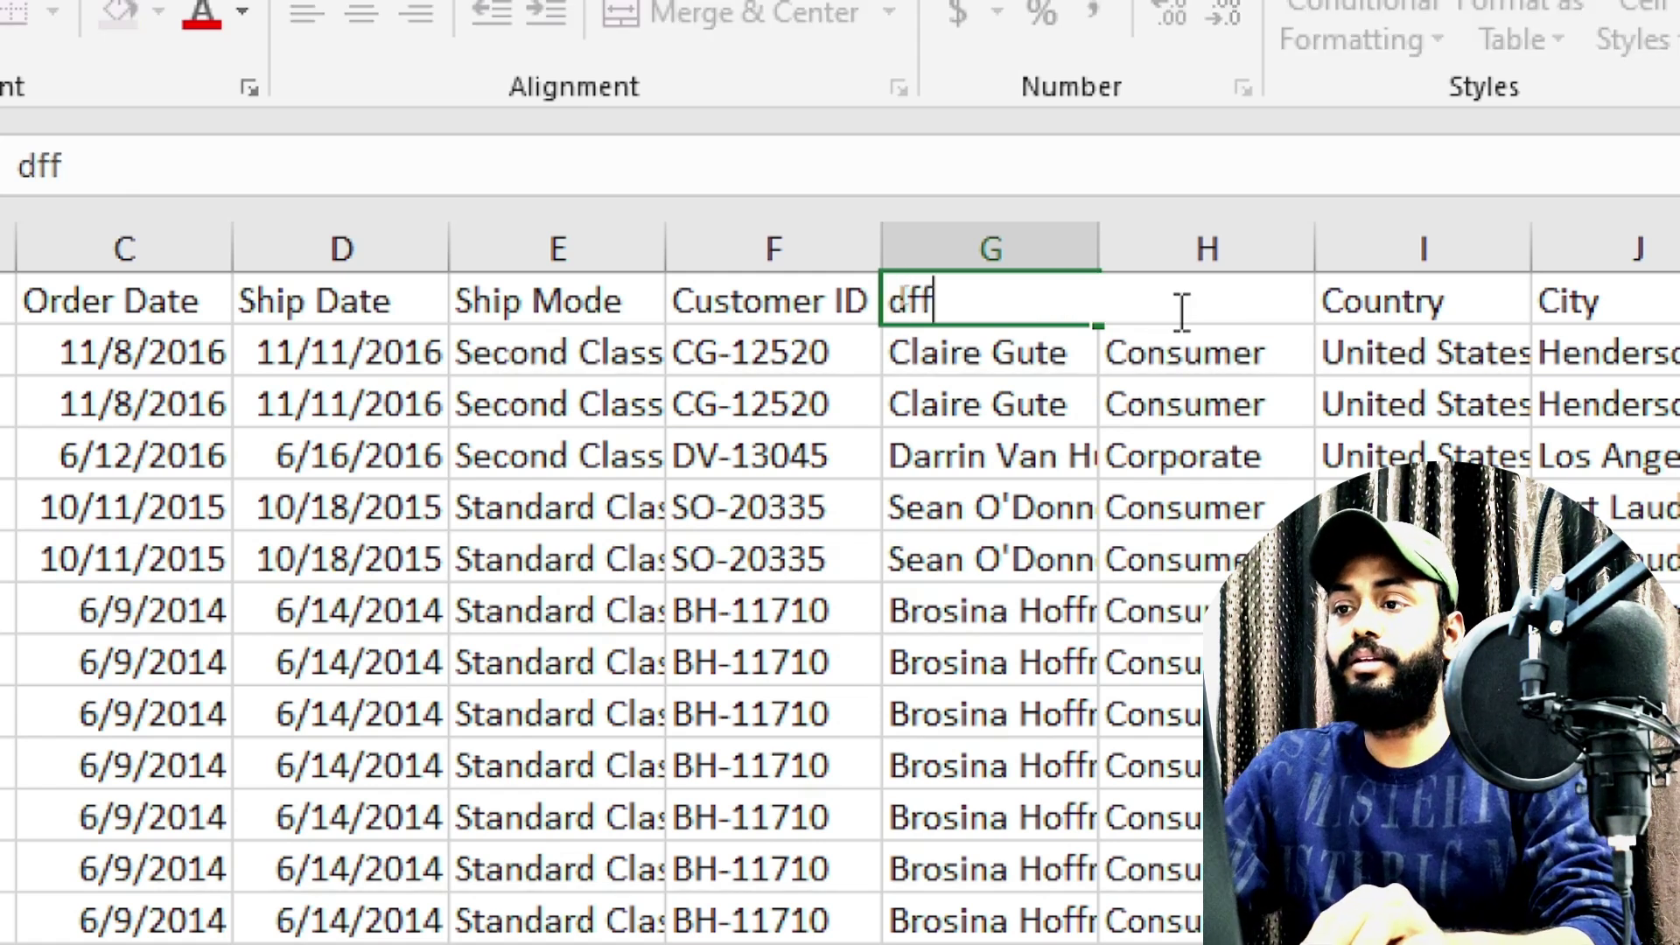
key(BackSpace)
key(BackSpace)
key(BackSpace)
click(1011, 350)
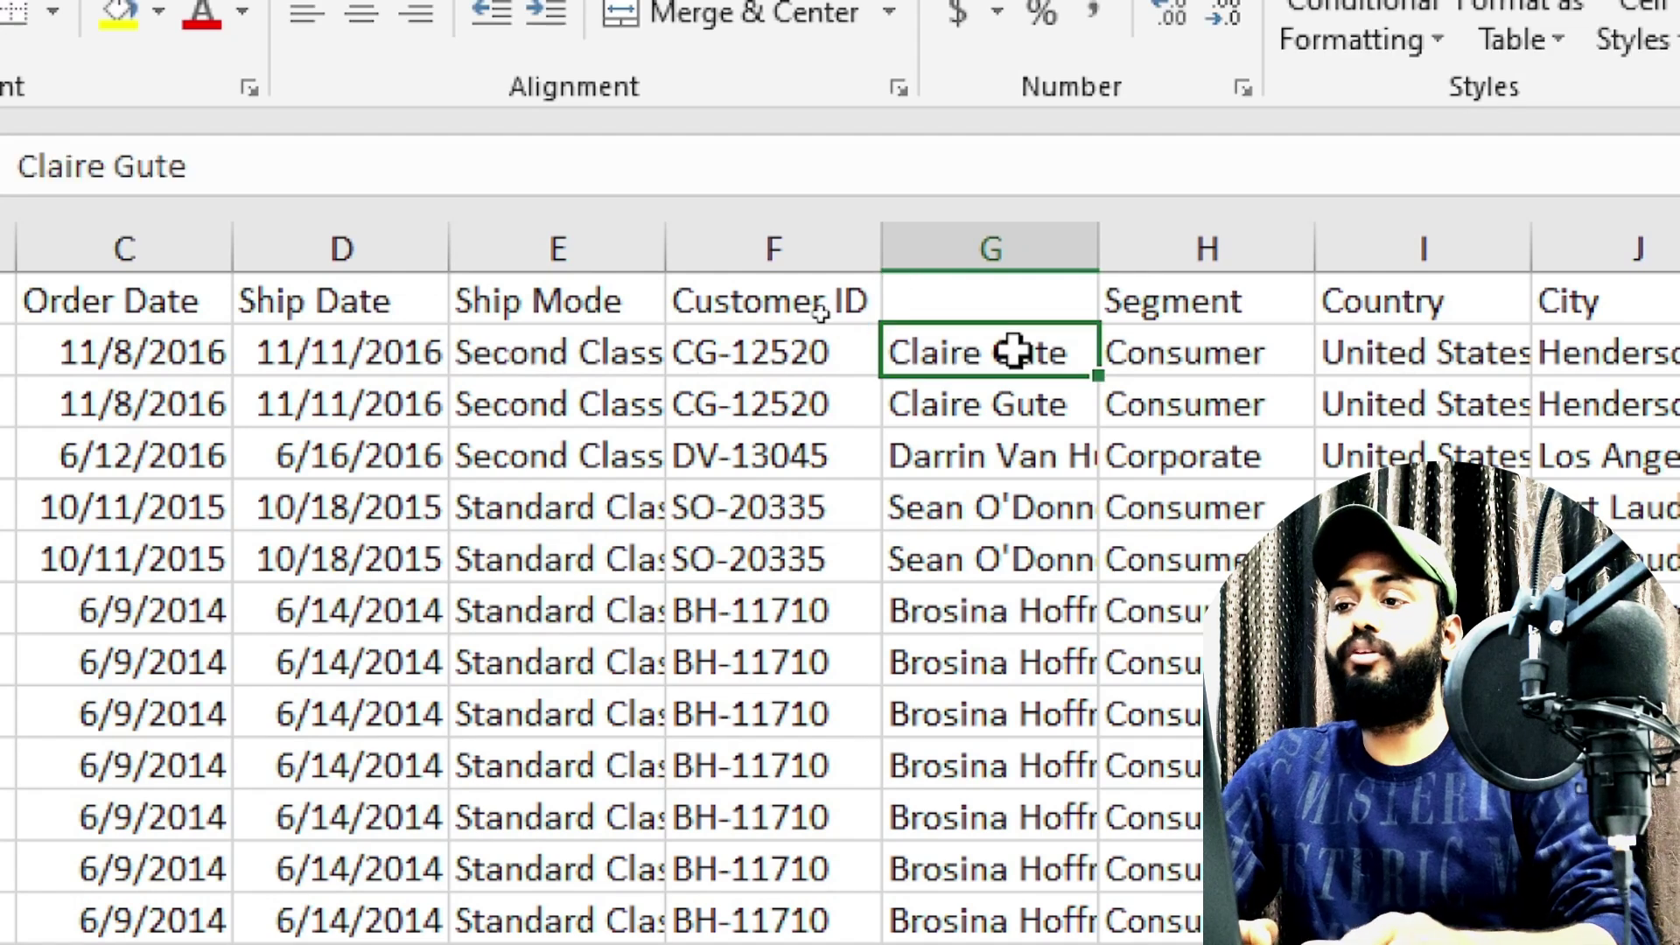
click(988, 311)
key(ctrl+z)
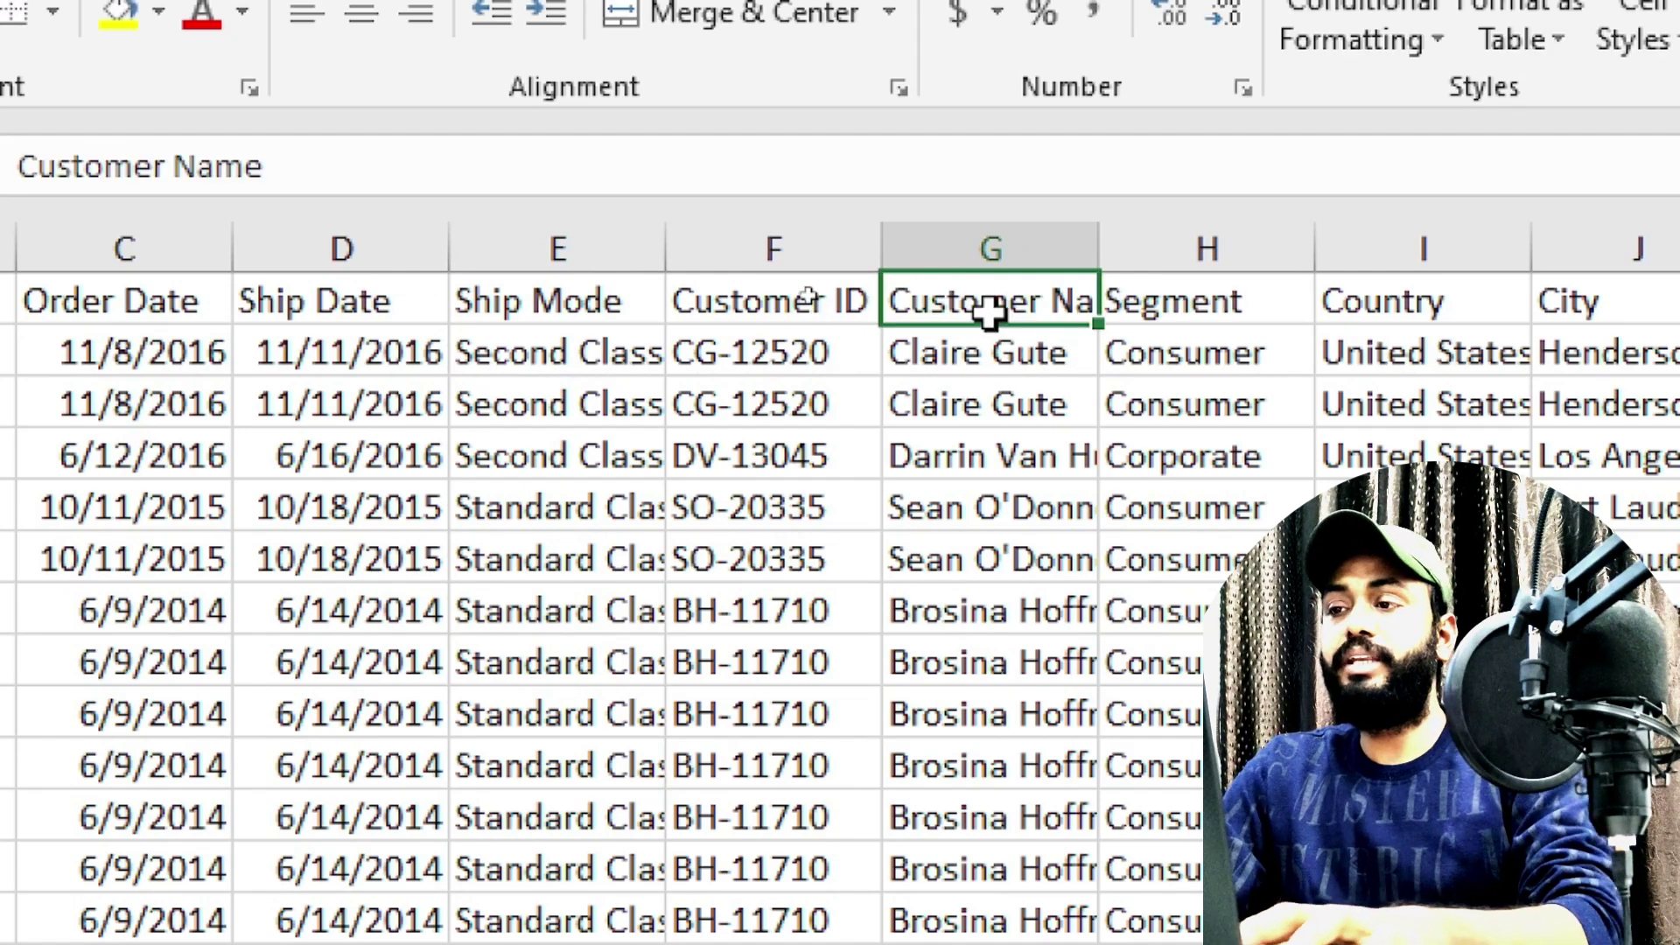
key(ctrl+shift+l)
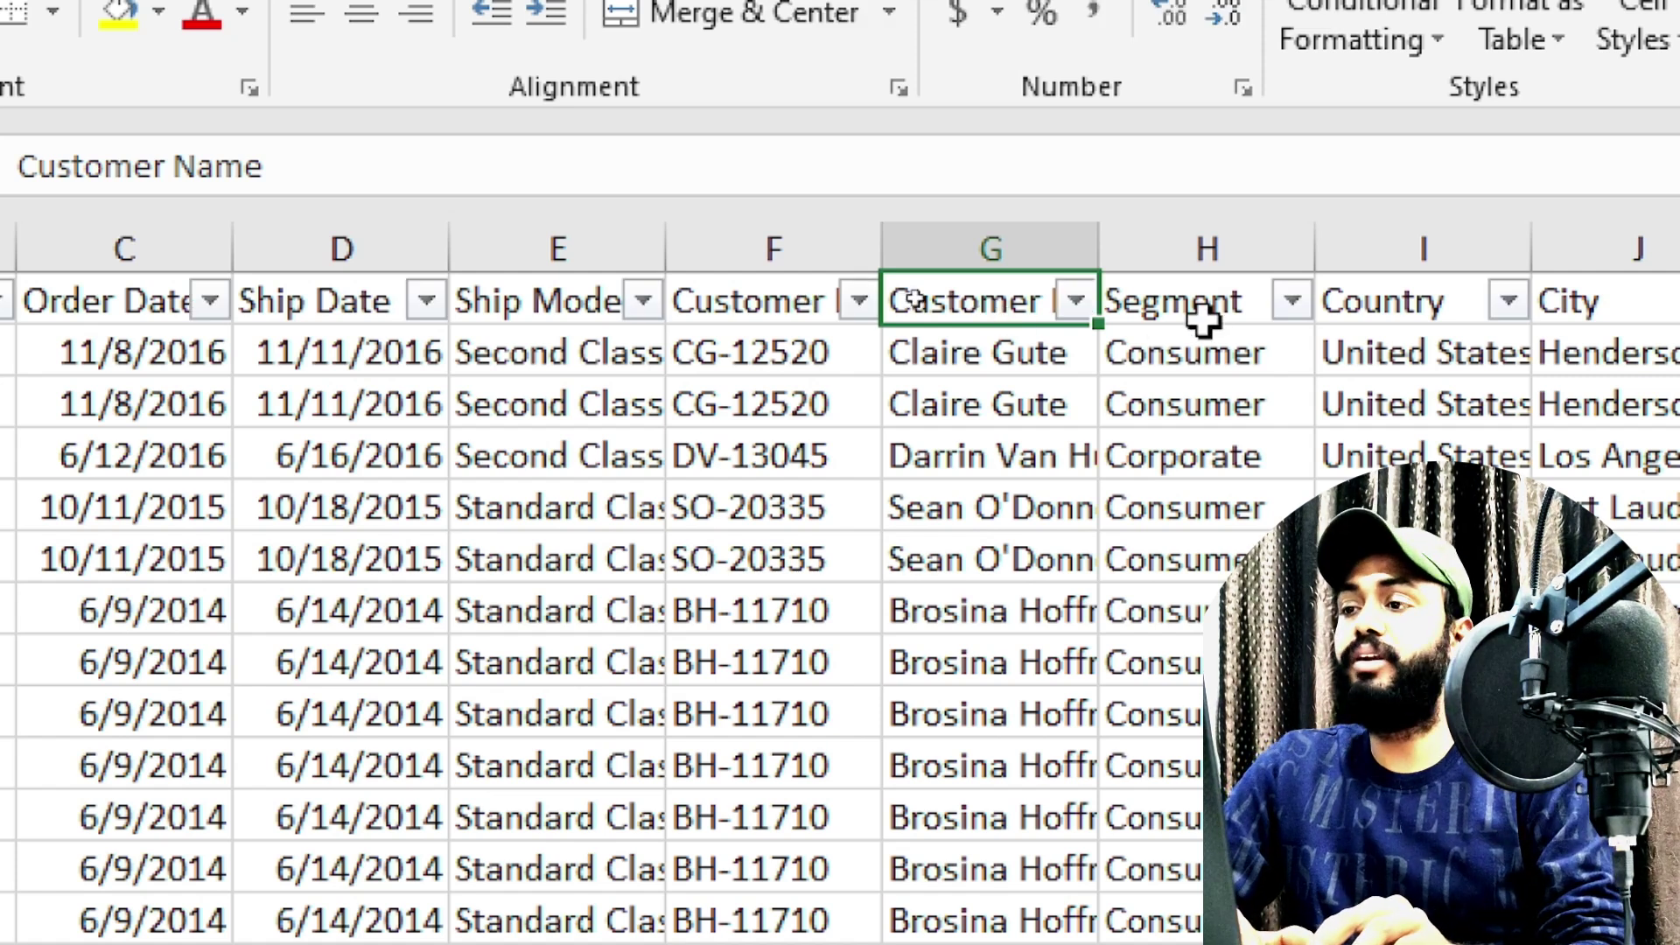
In the Customer Name filter, clear (Select All) and tick just one customer's name.
click(1076, 302)
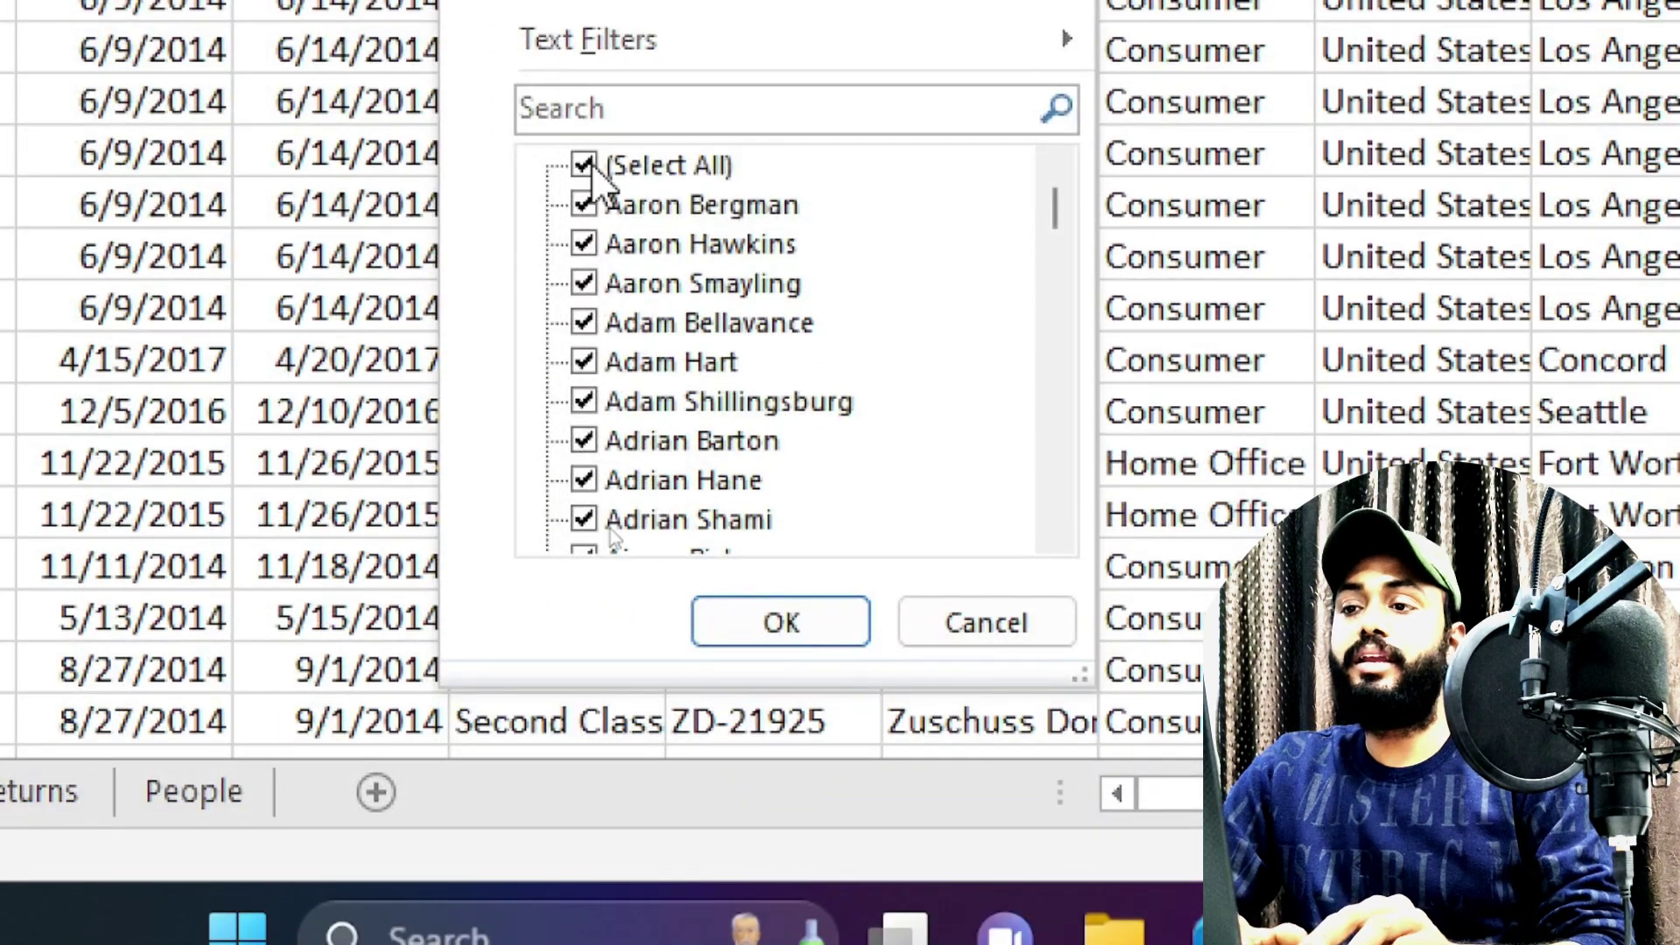
click(585, 166)
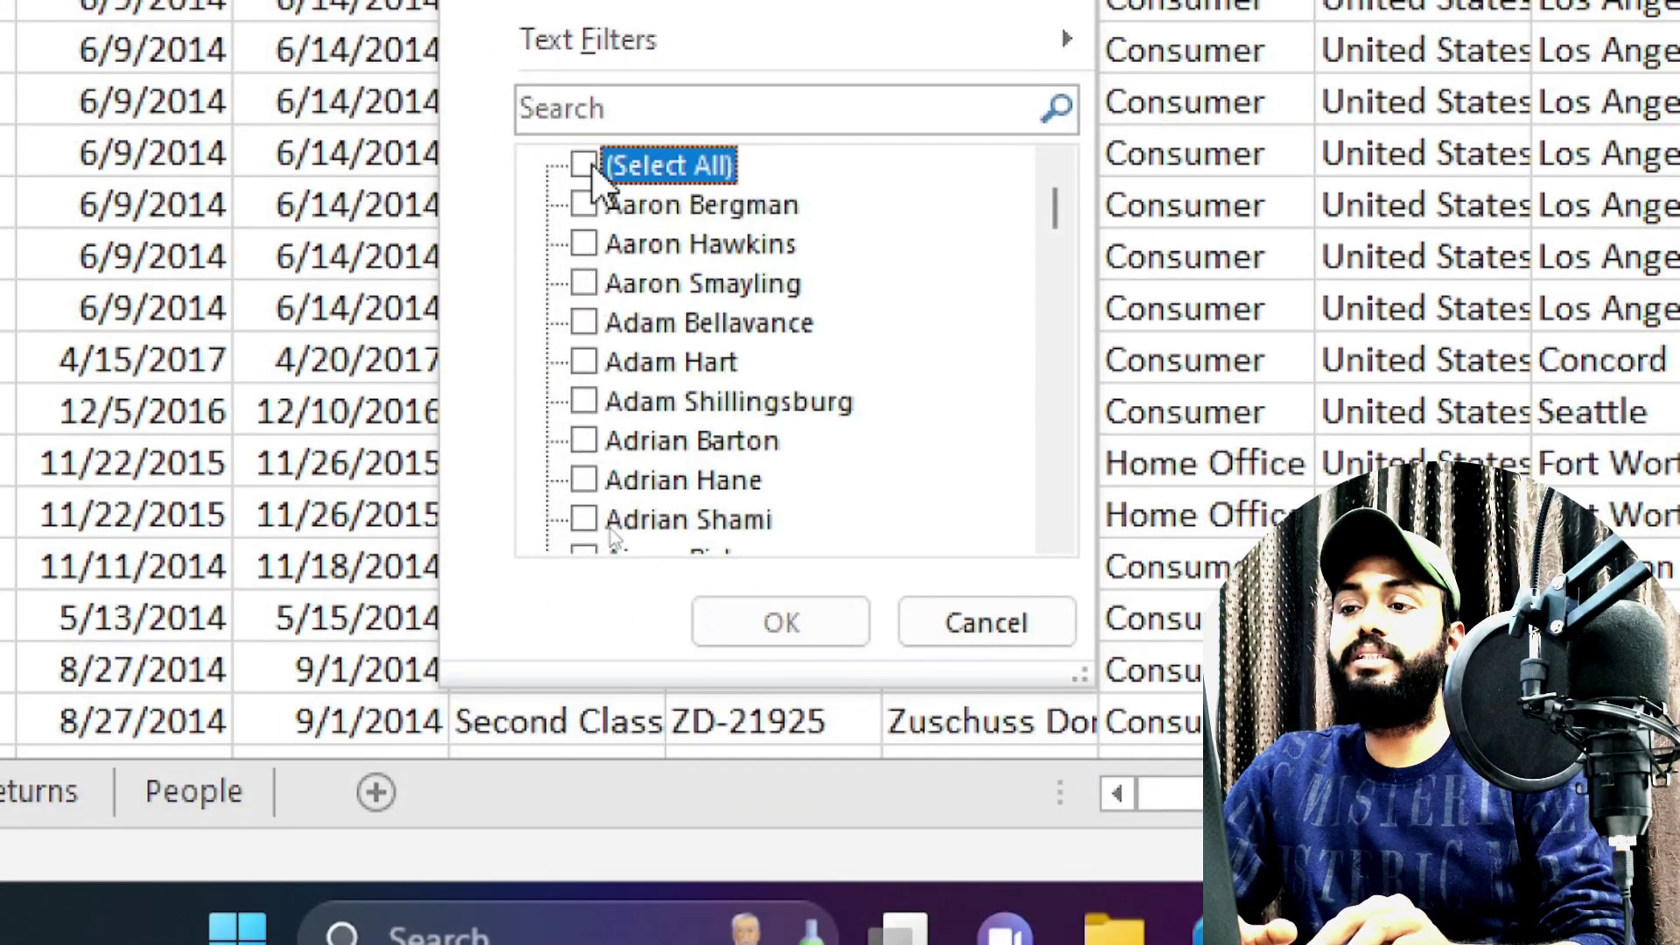
click(583, 401)
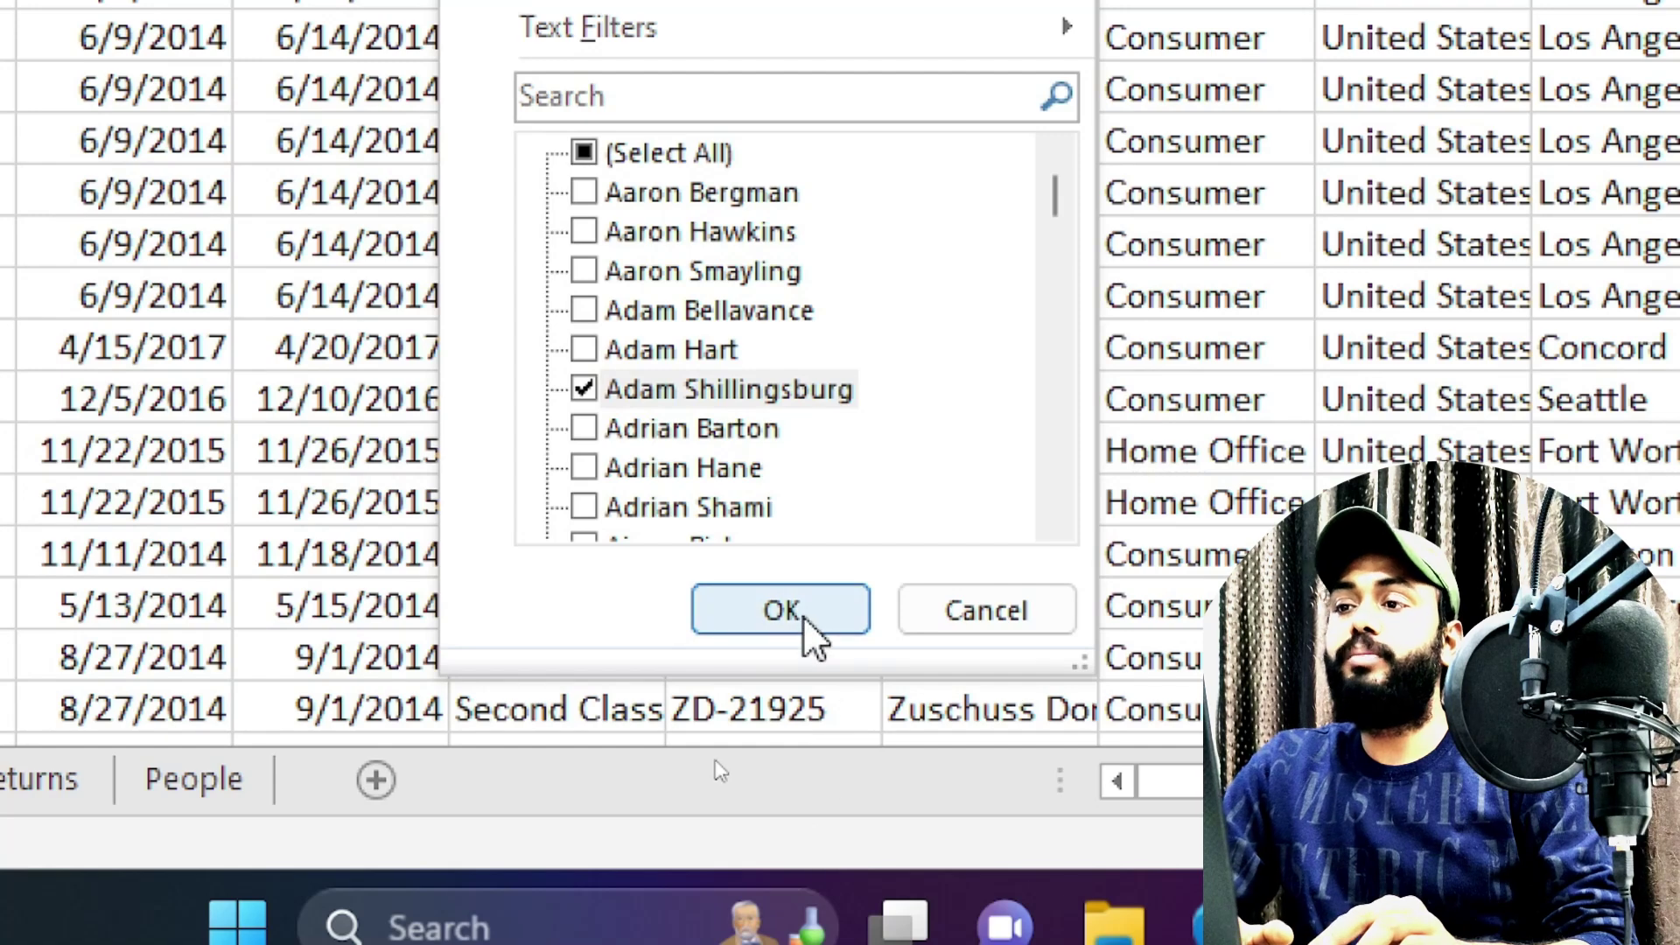
click(800, 619)
scroll(682, 232, up, 2)
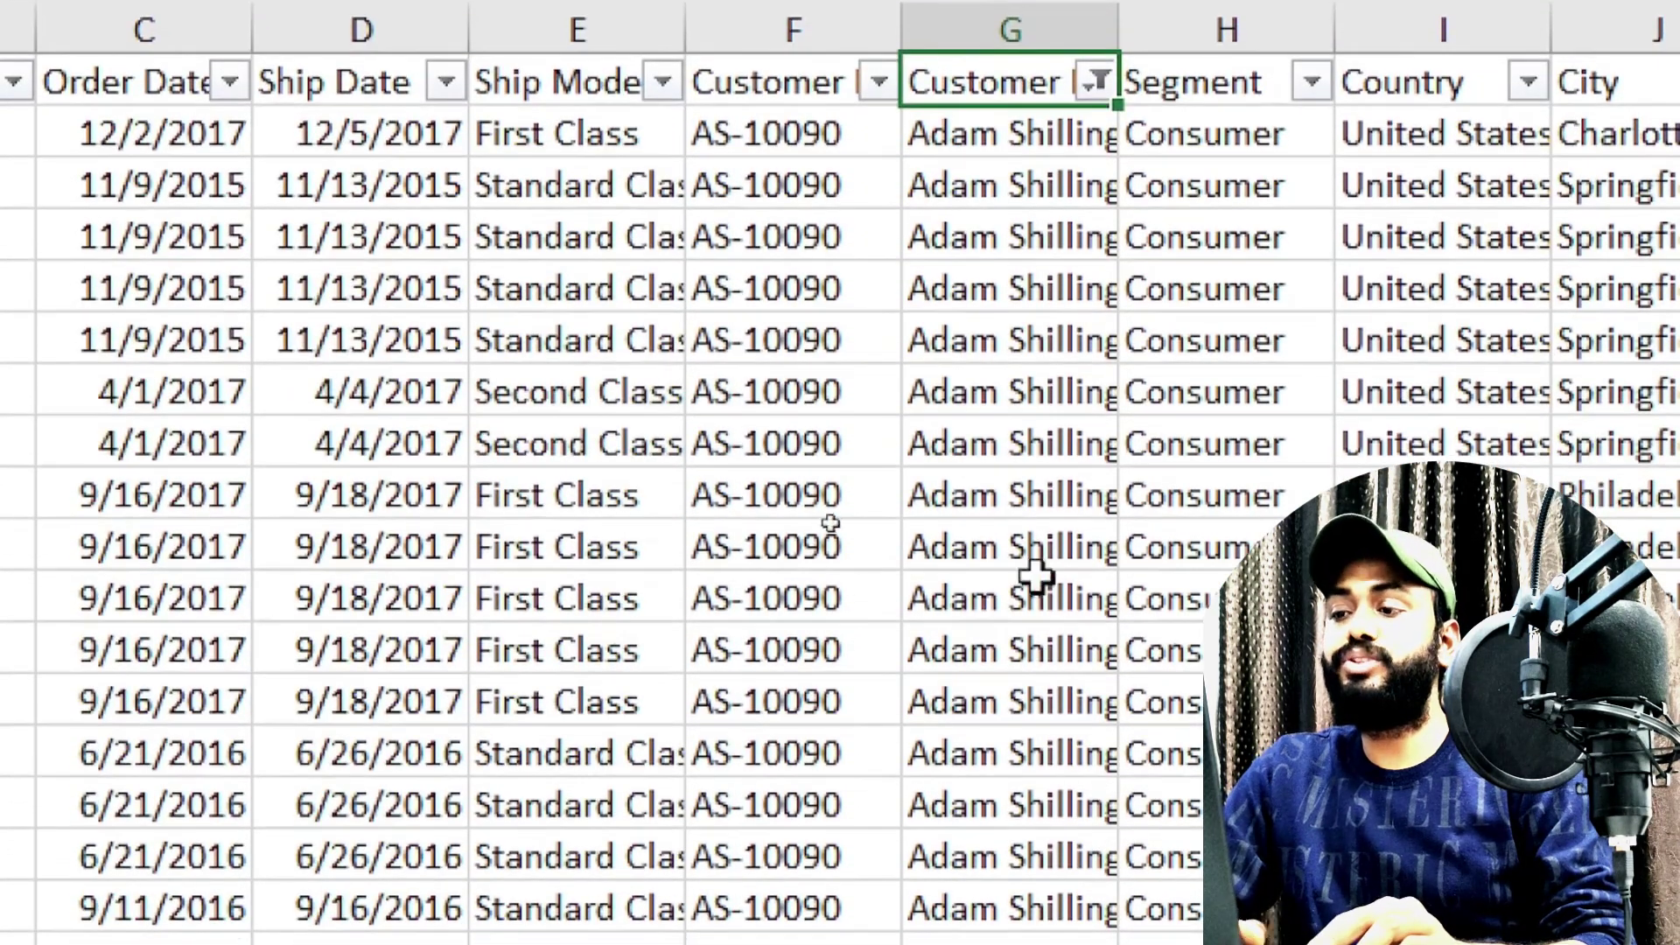
click(1021, 454)
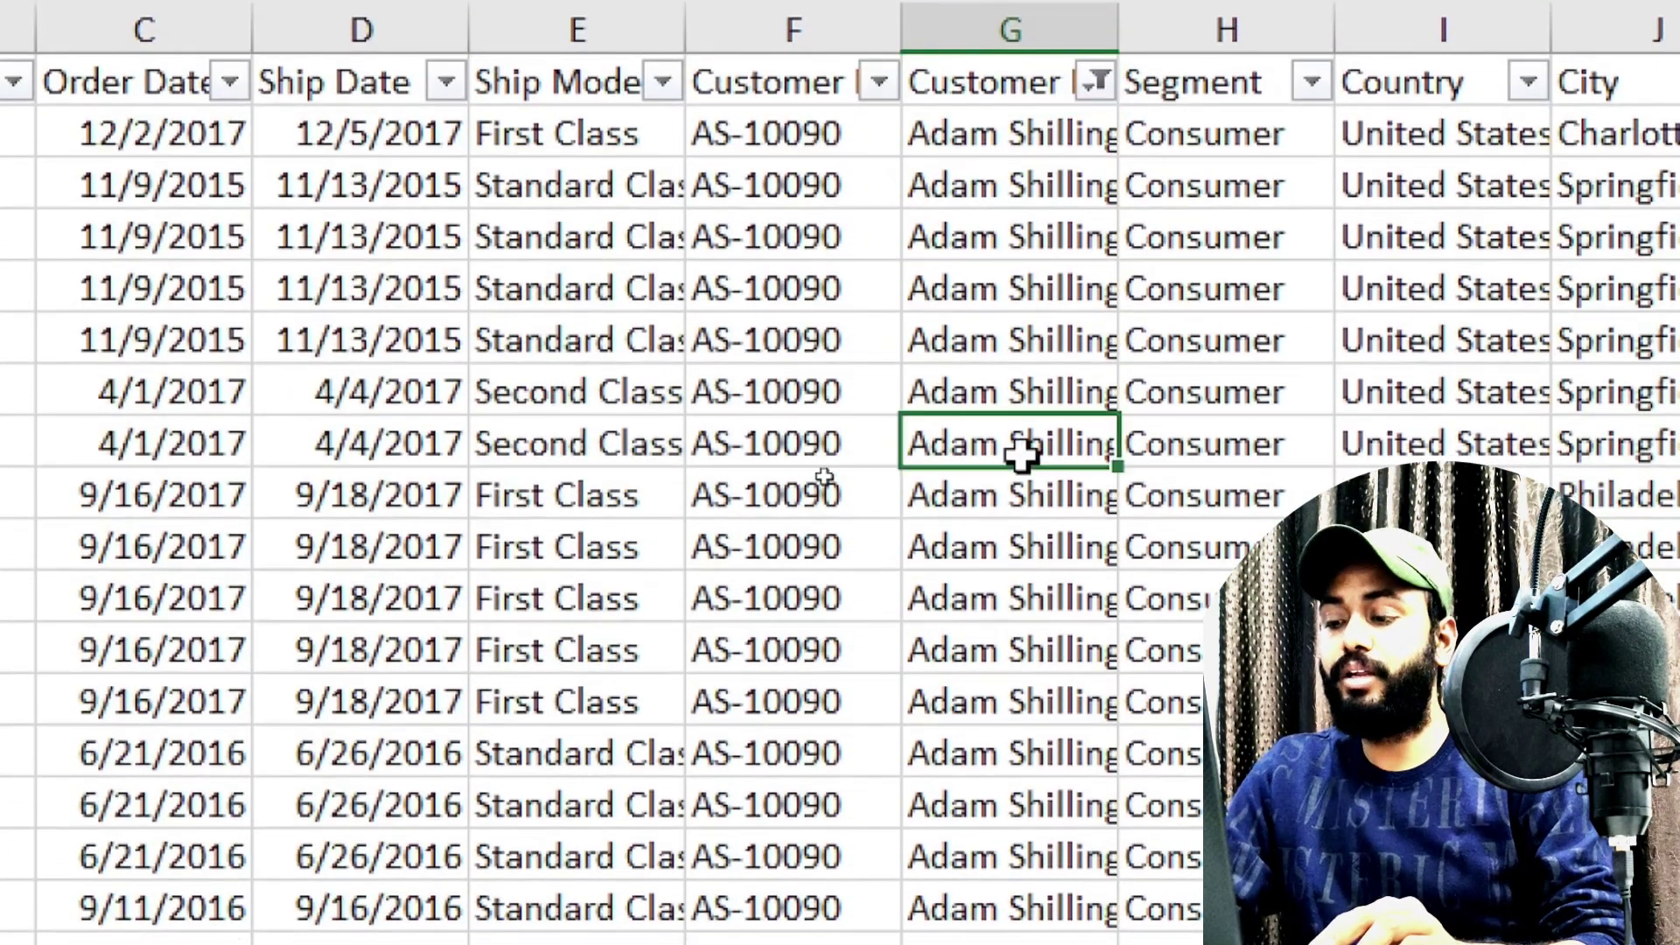
scroll(1021, 453, down, 2)
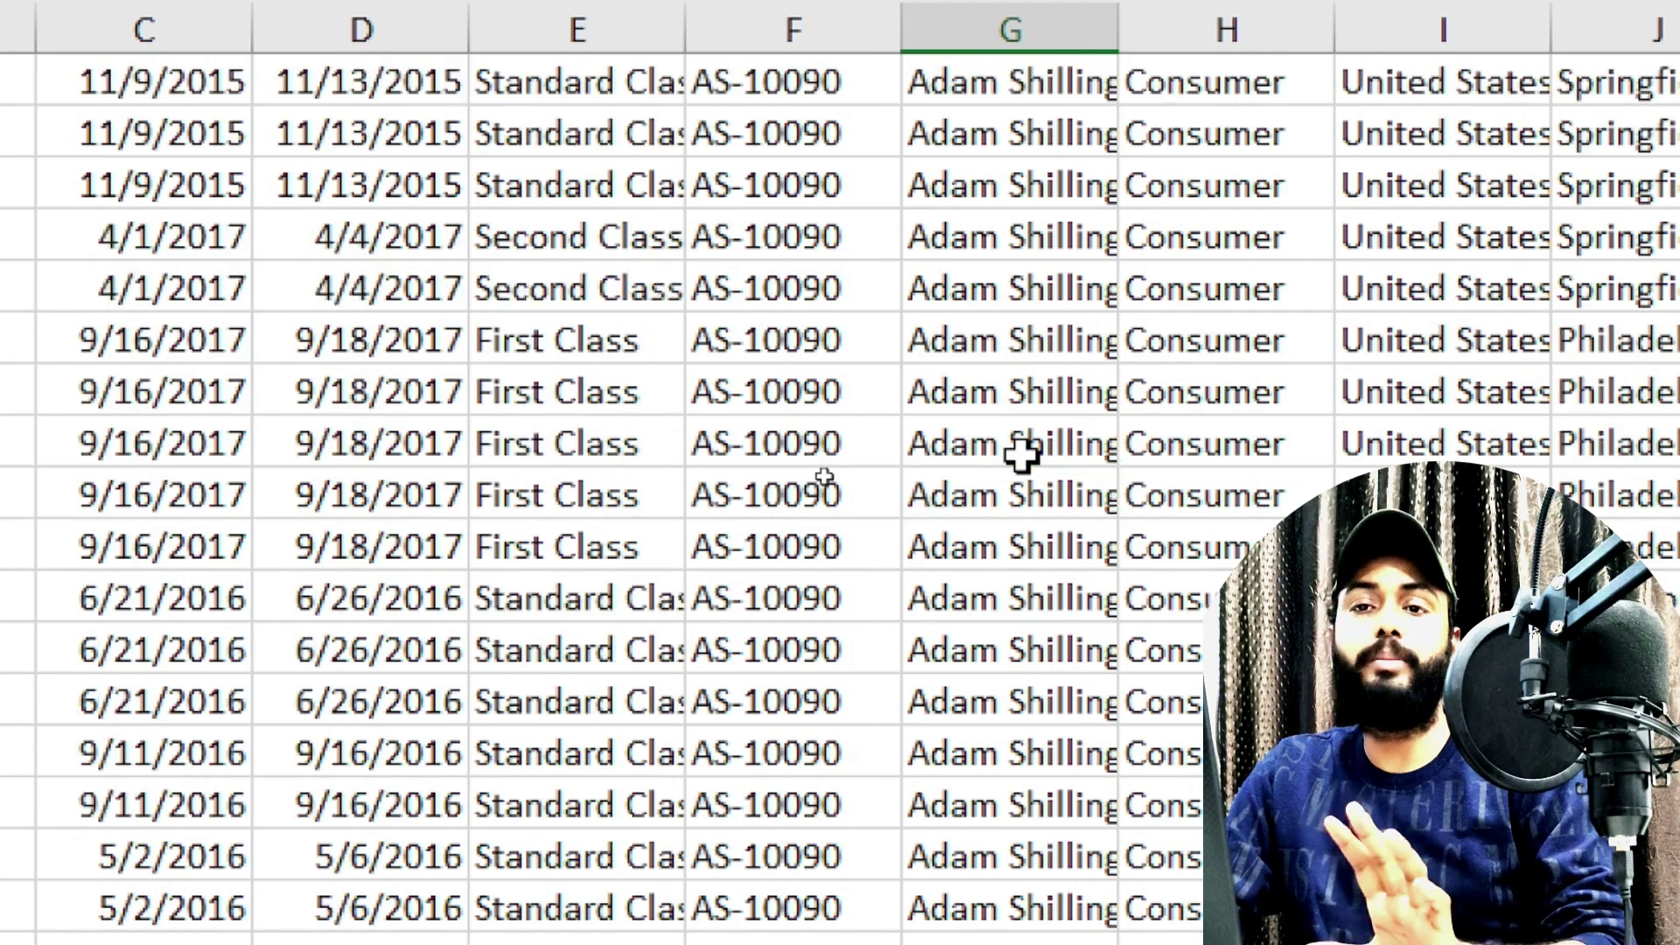
scroll(1021, 453, down, 1)
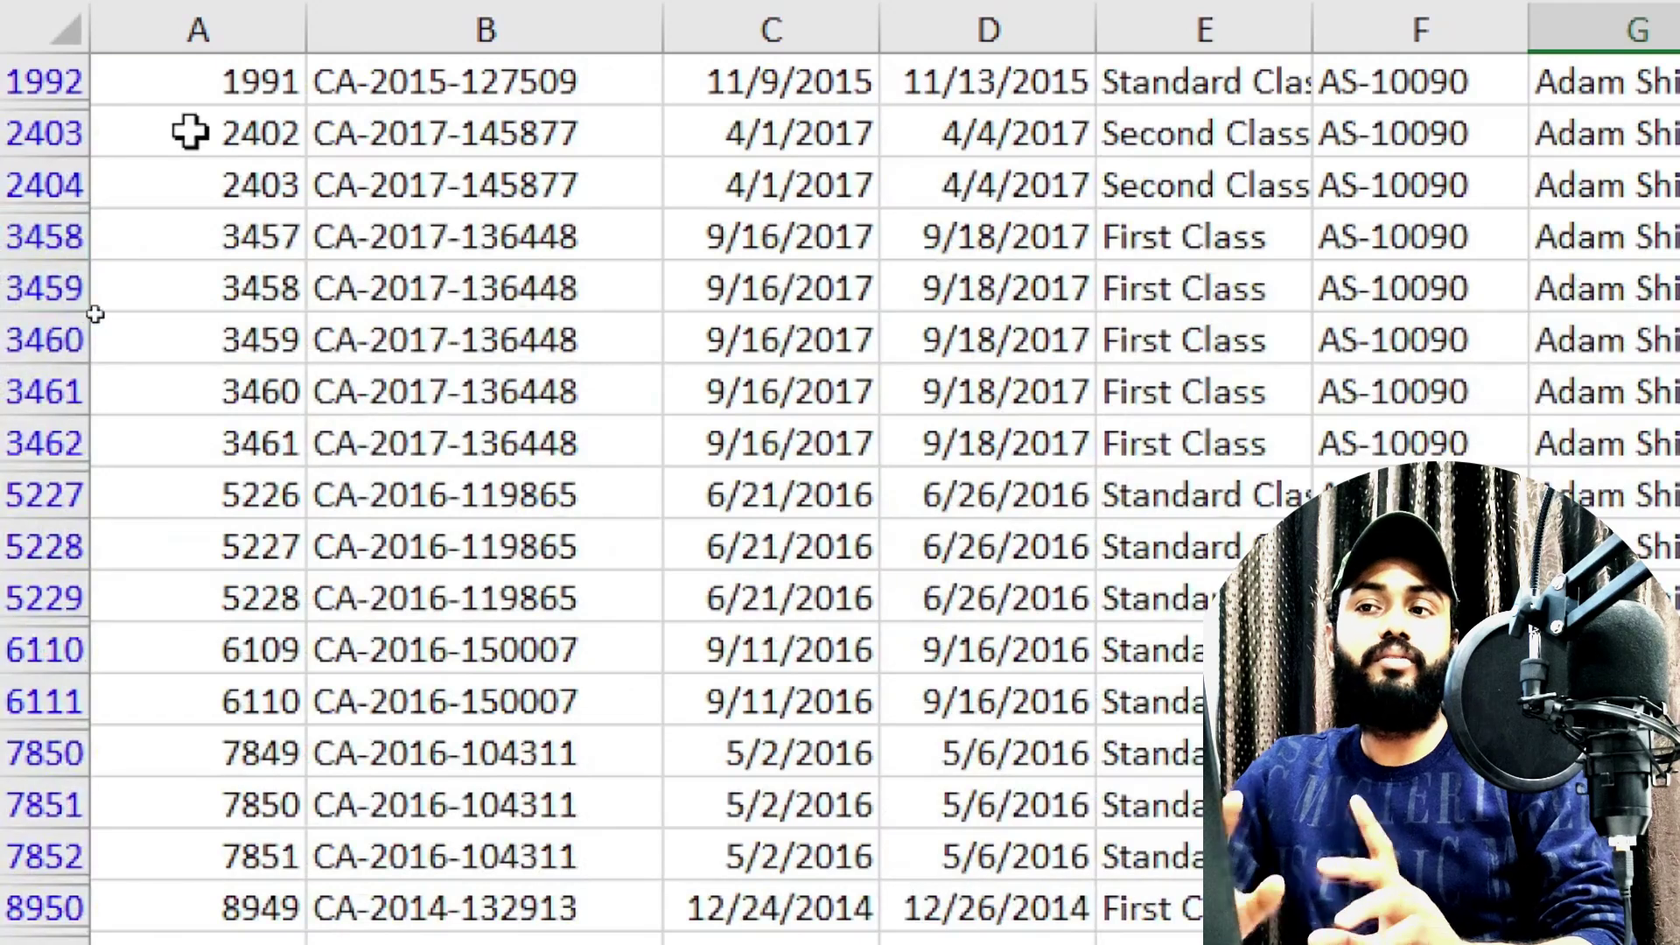
double_click(196, 133)
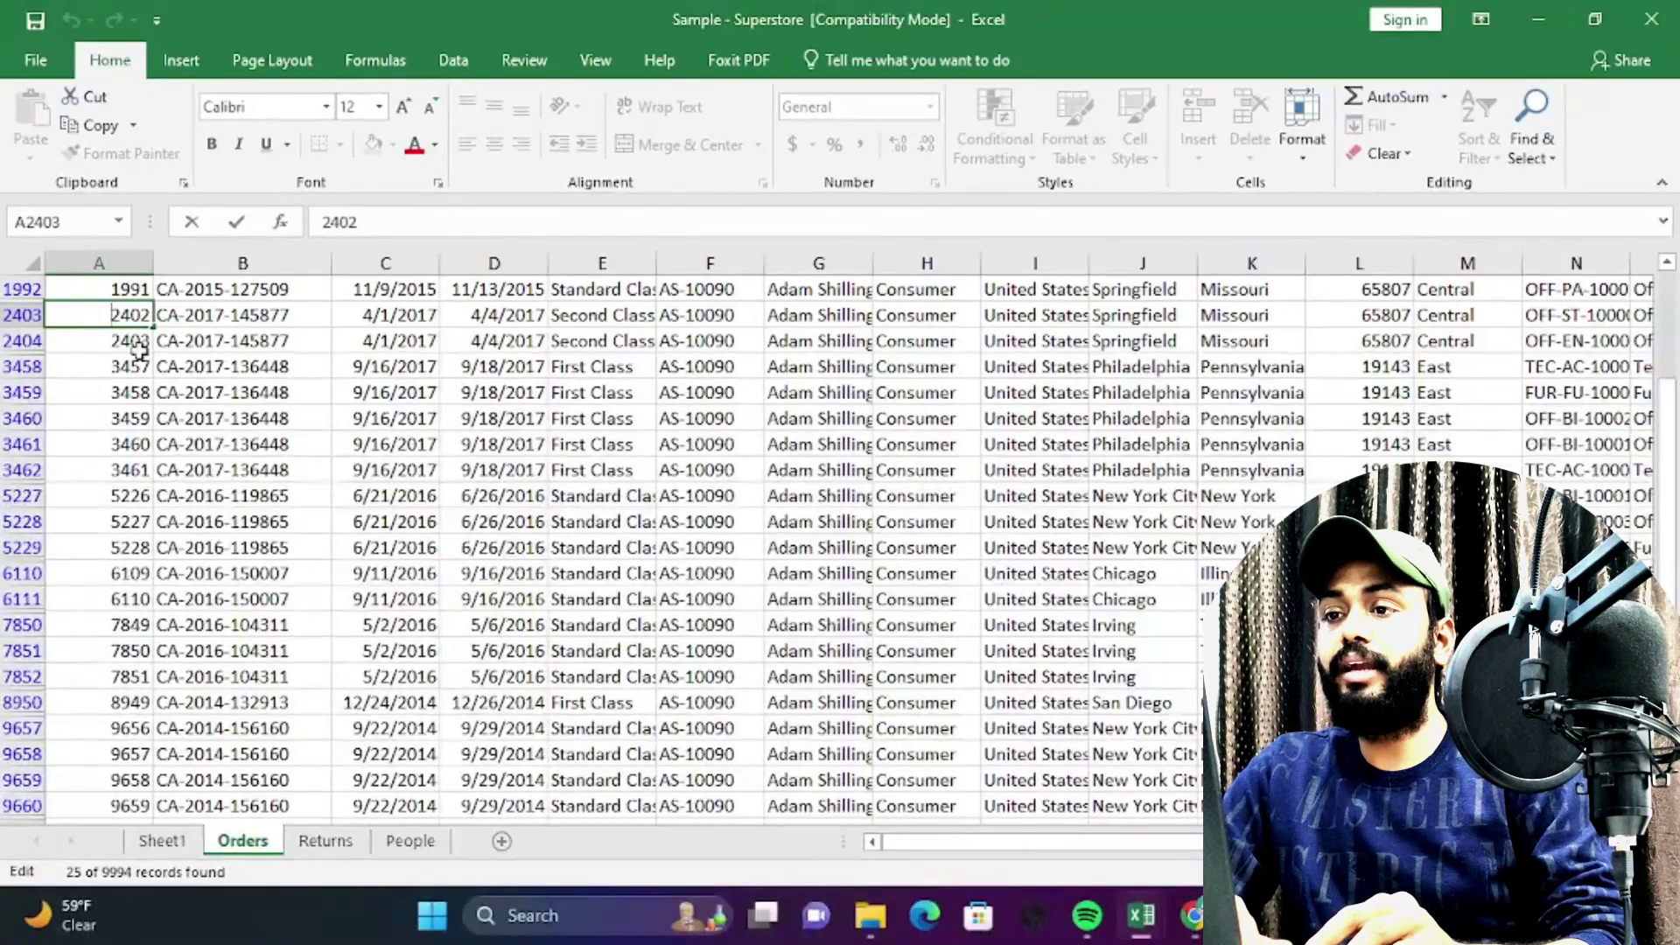
click(759, 346)
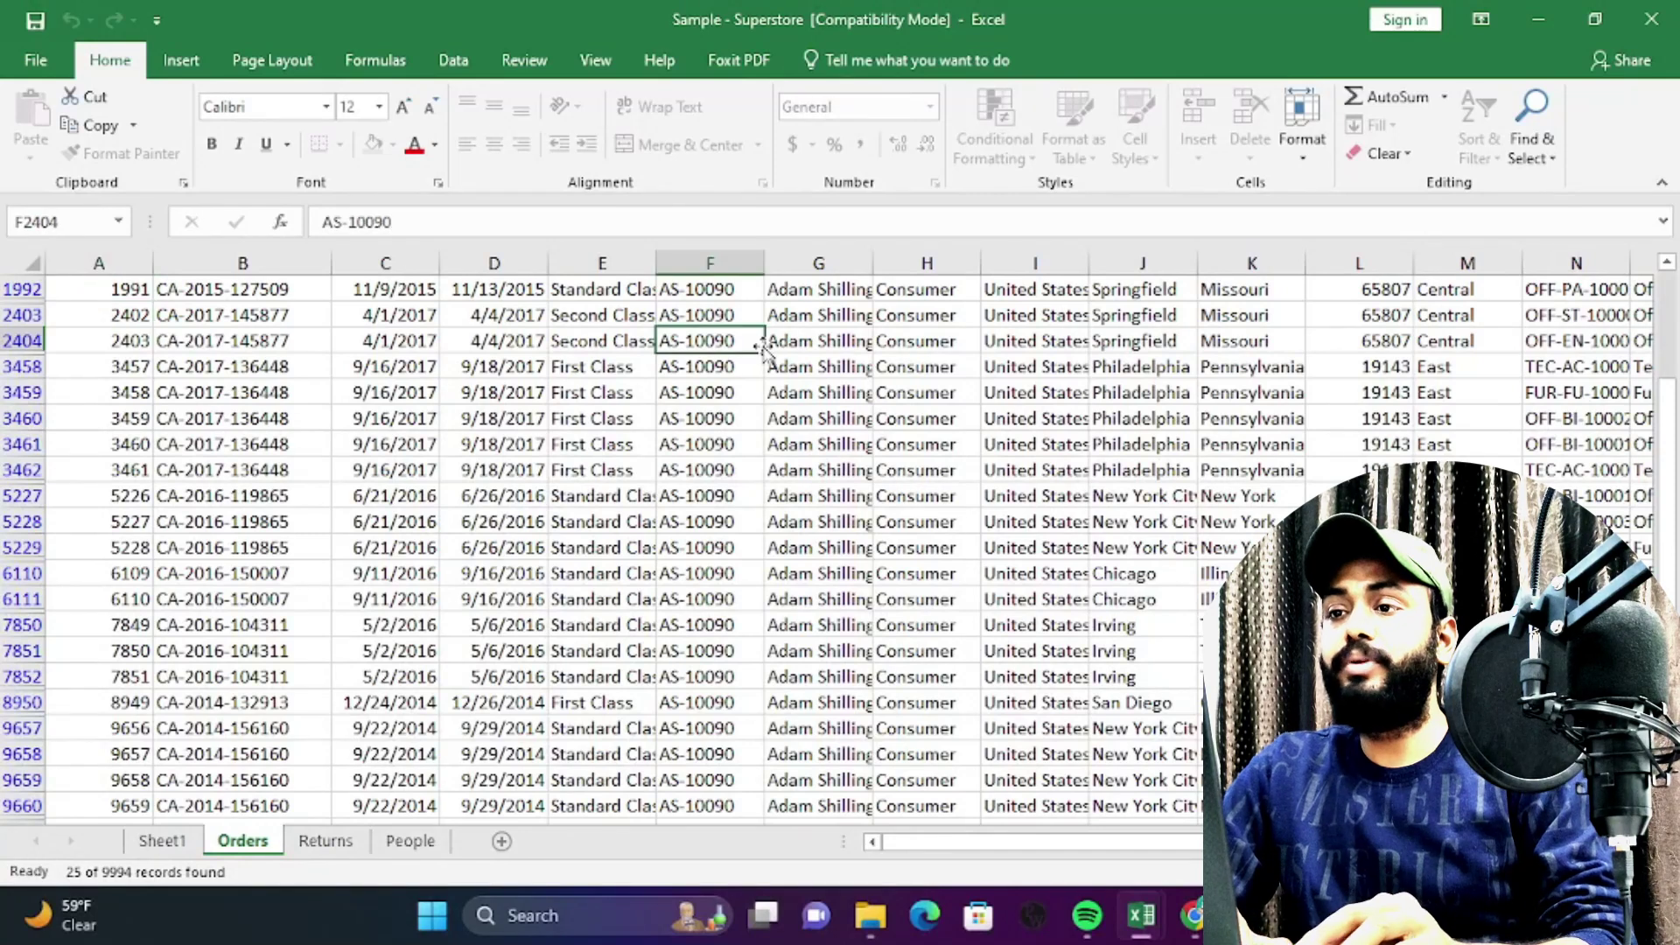
click(794, 296)
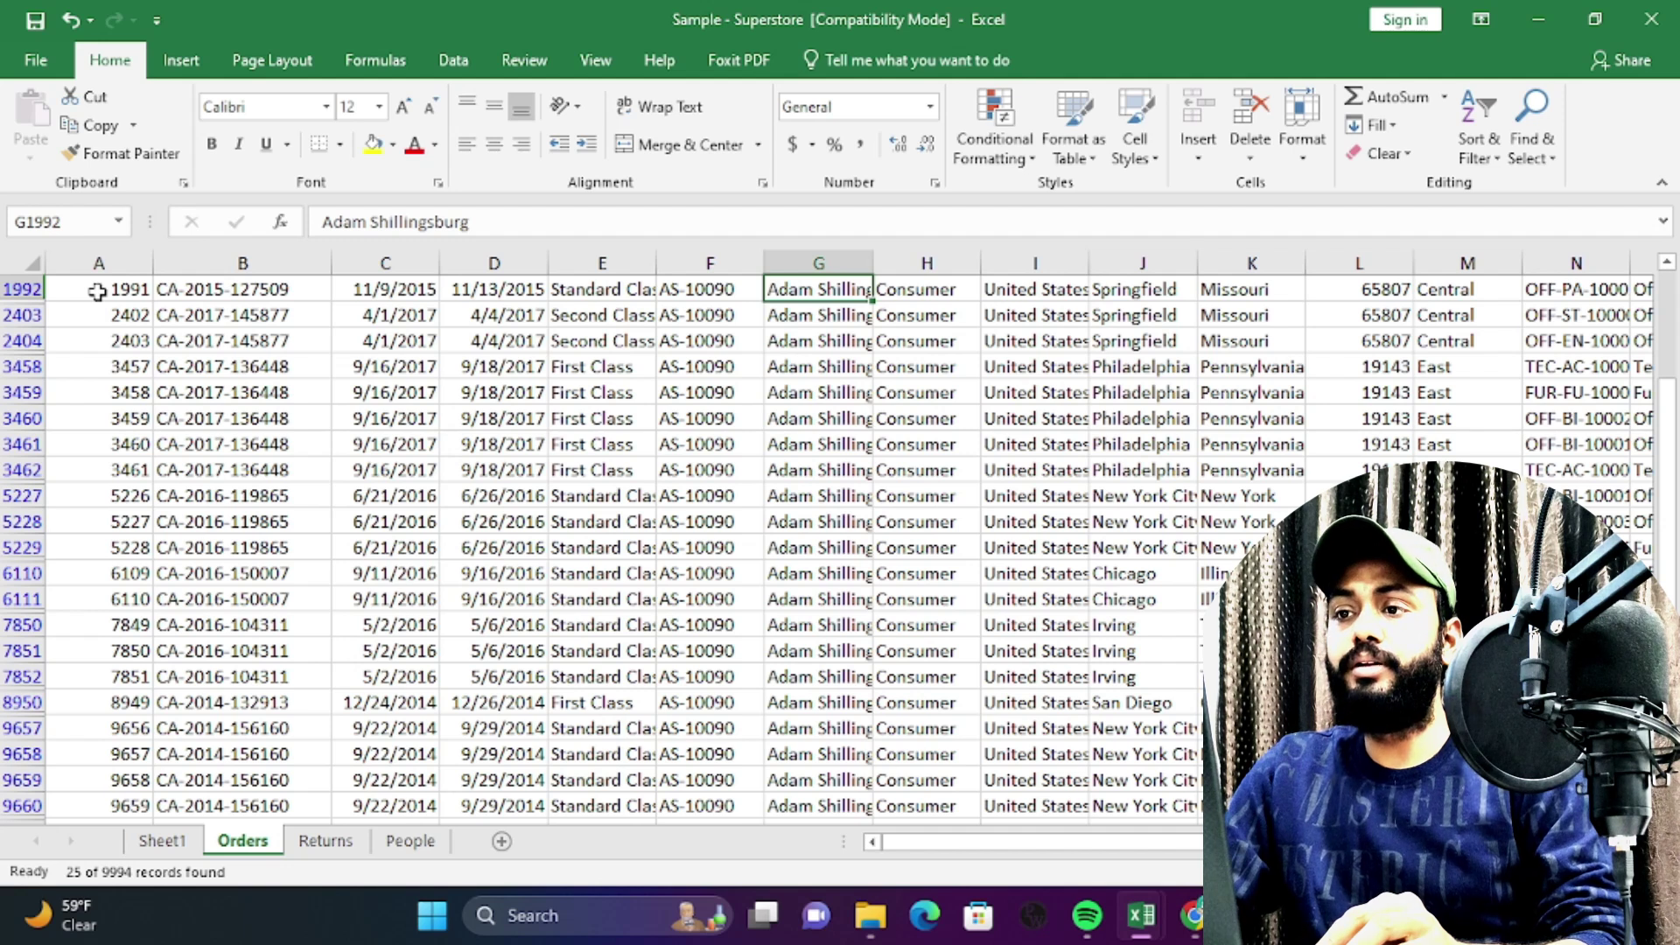
key(ctrl+Up)
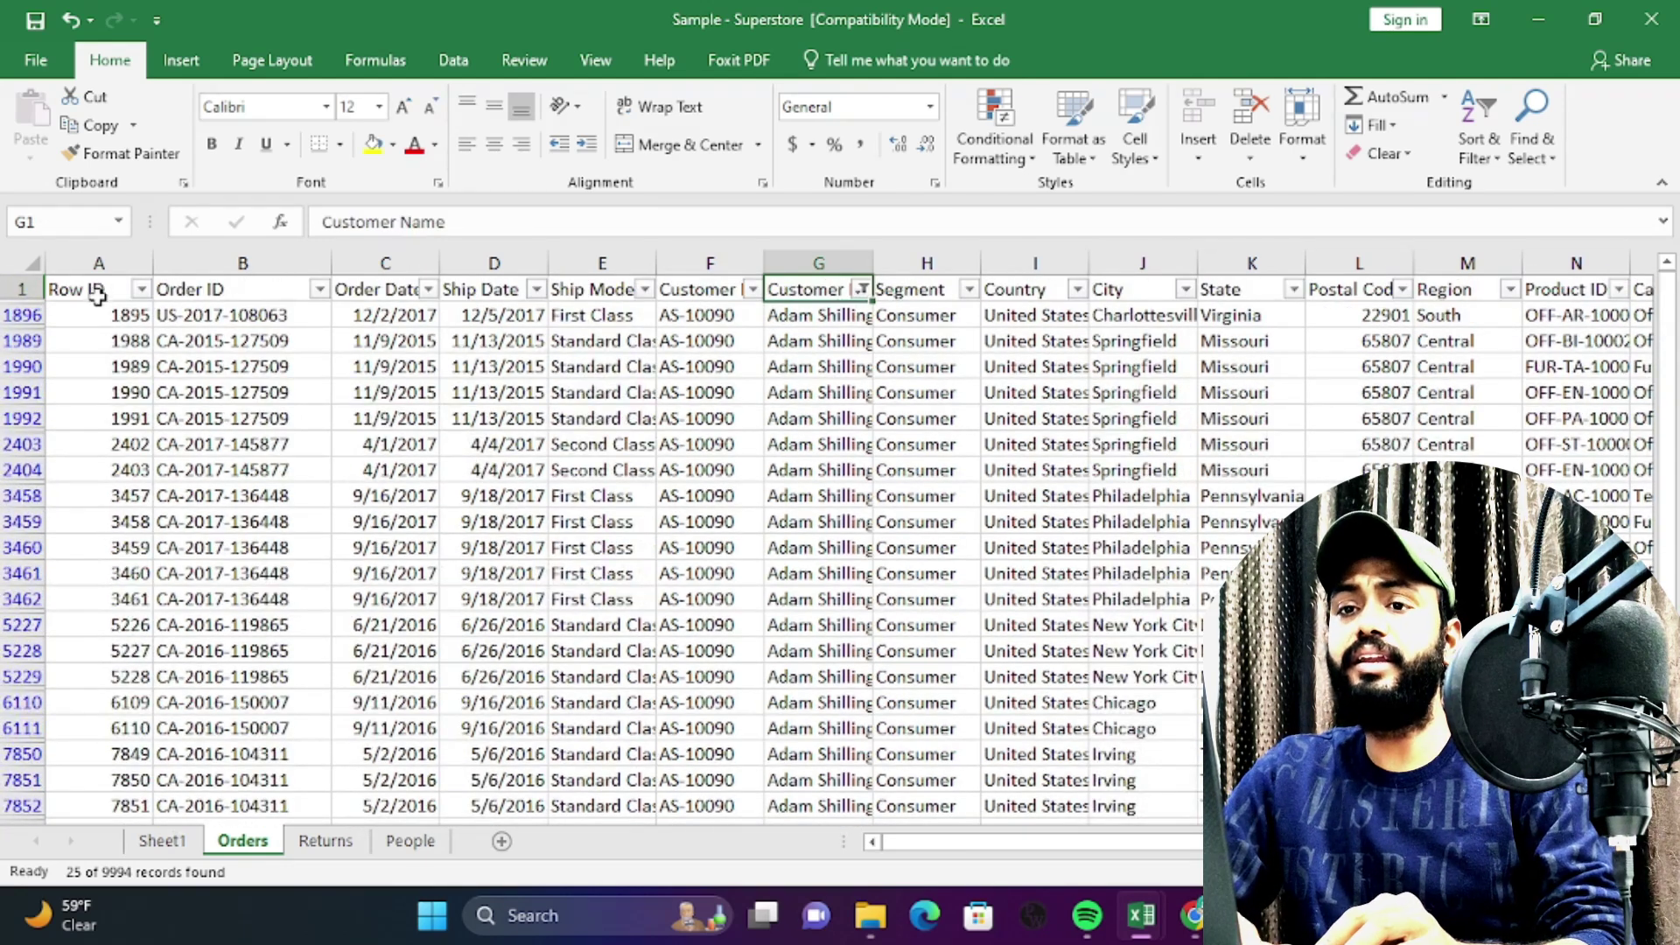
drag(94, 316, 487, 876)
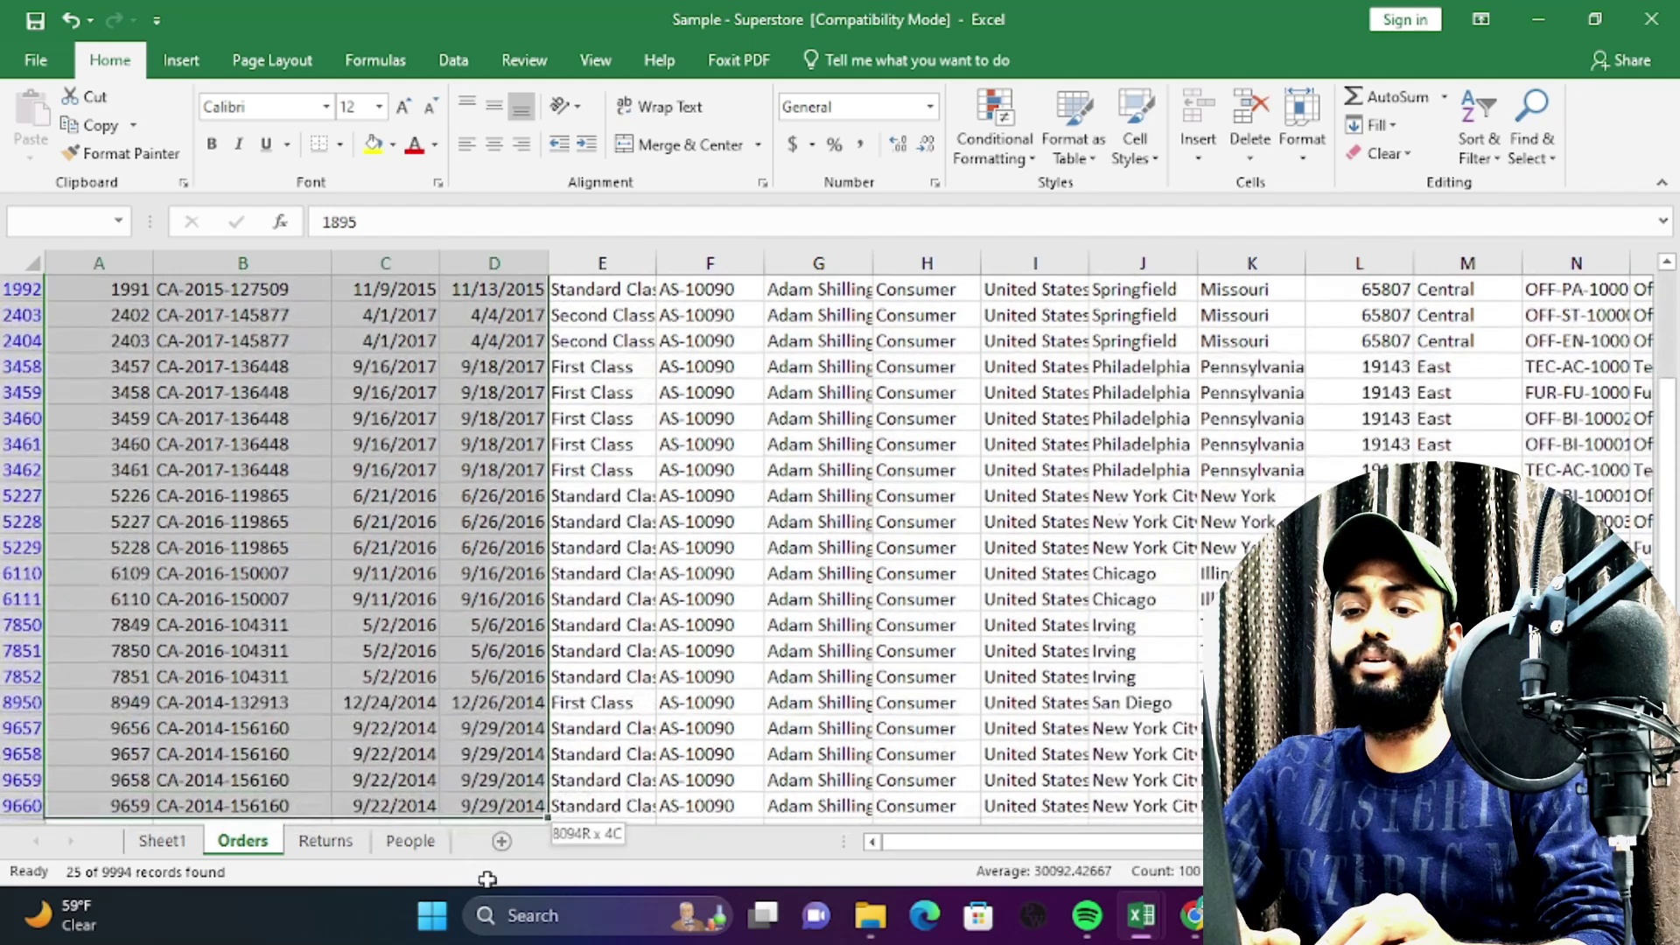
Select the customer's filtered rows across columns A to N and fill them yellow.
drag(482, 938, 882, 685)
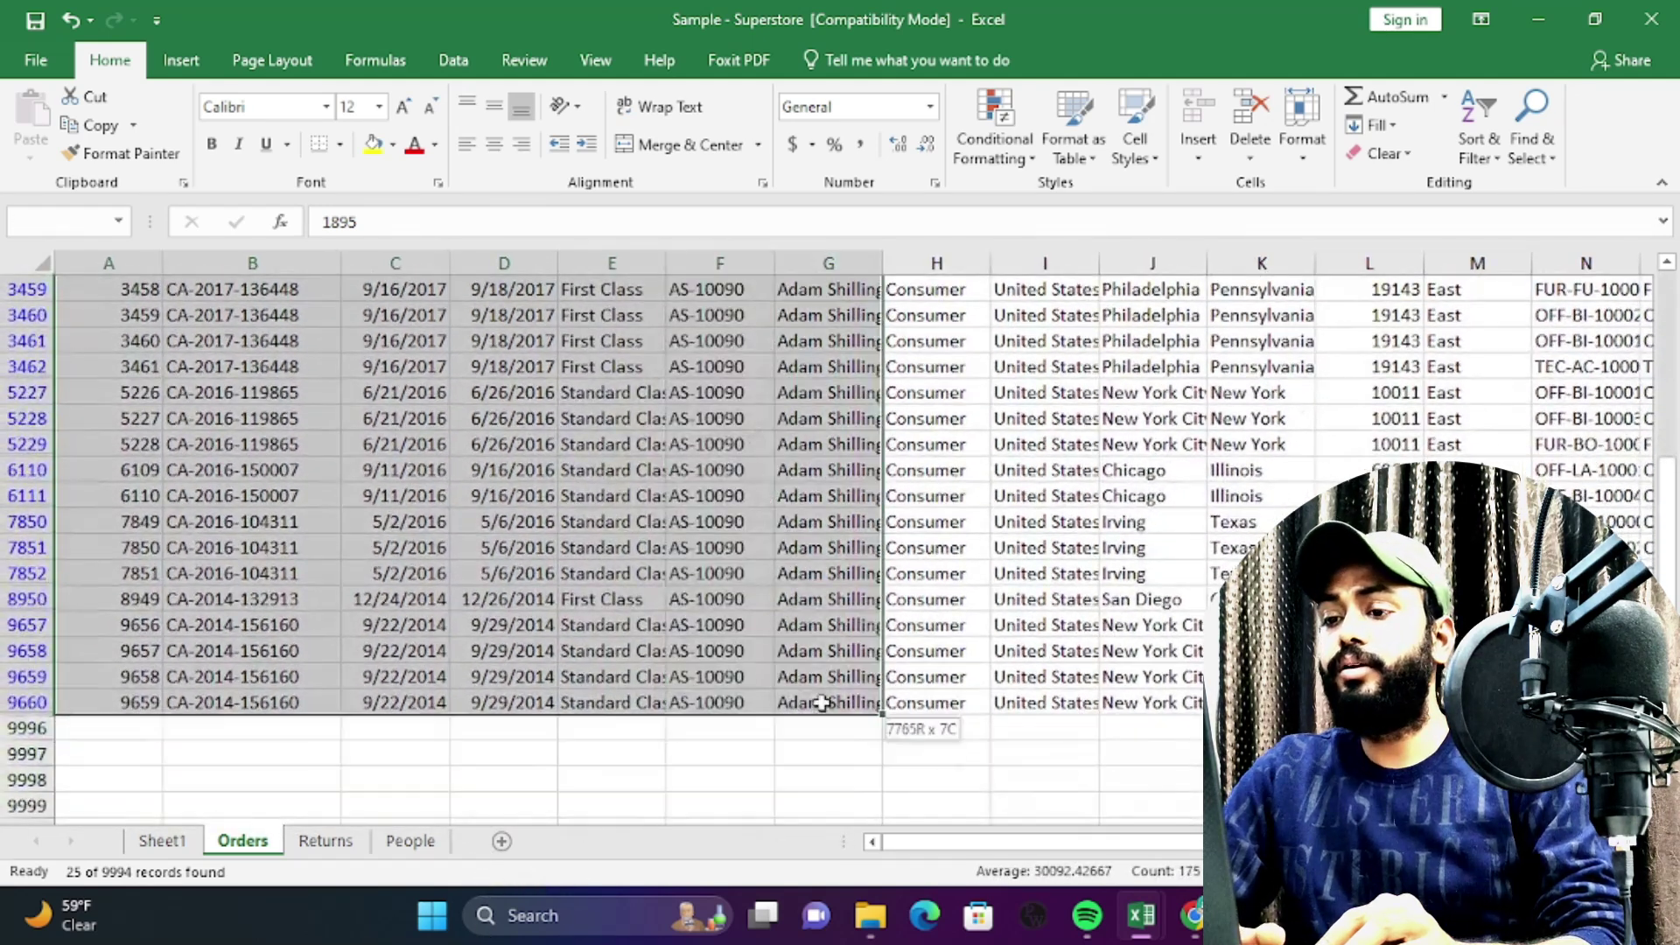
mouse_move(882, 685)
mouse_down()
mouse_move(1584, 703)
mouse_move(1299, 703)
mouse_up()
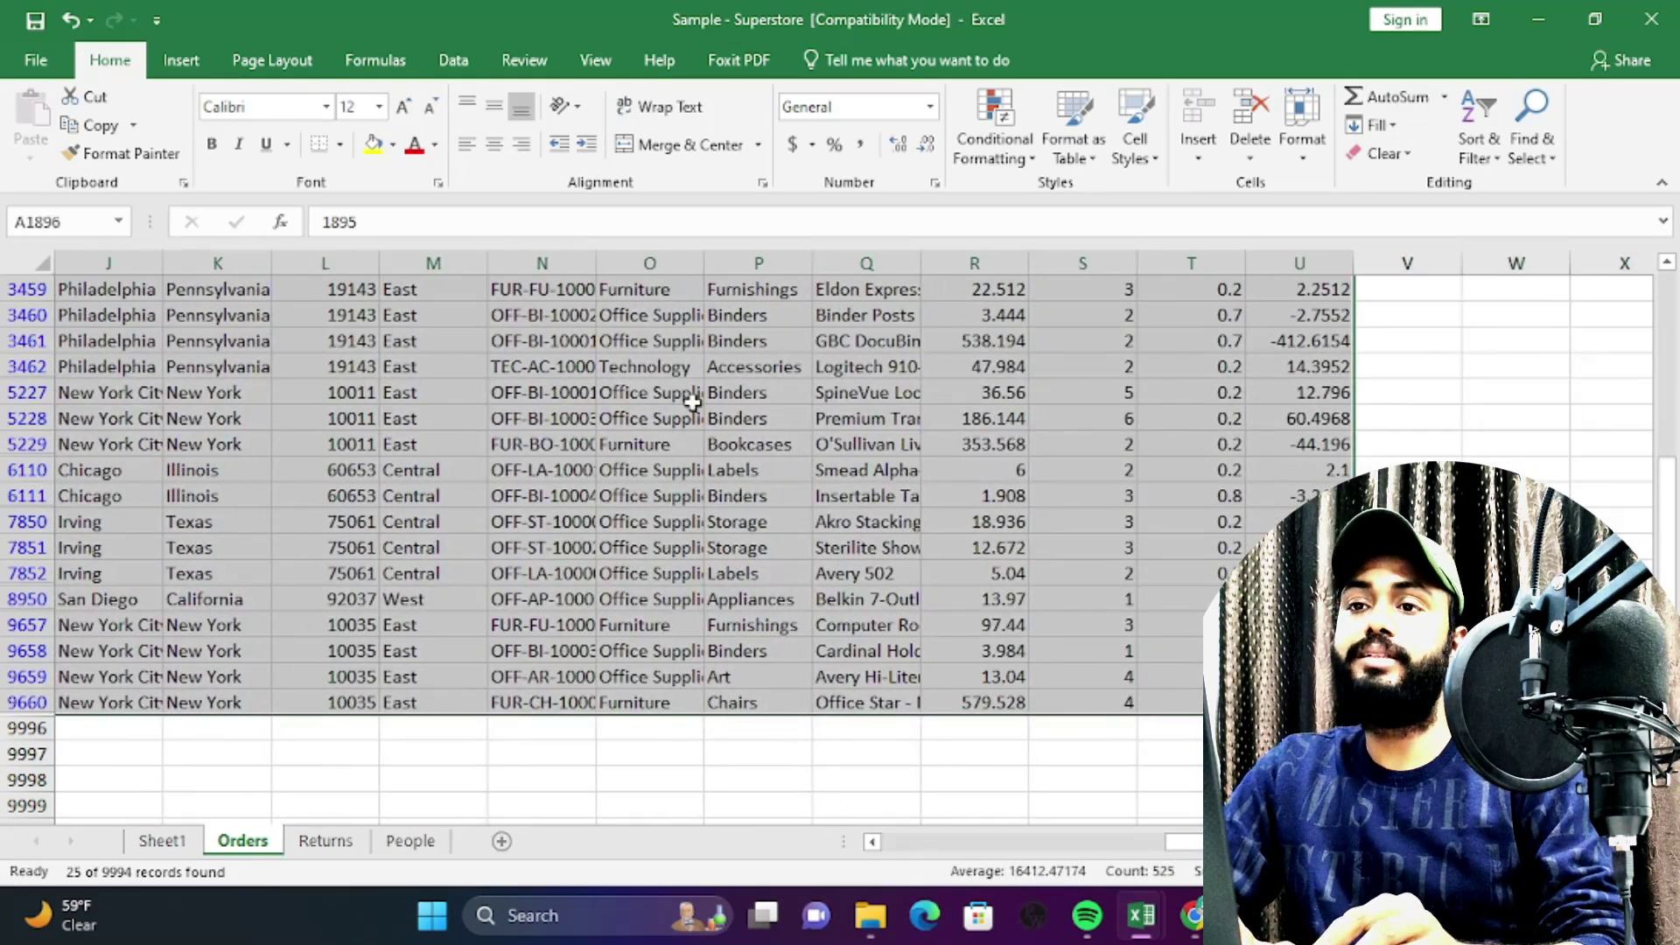
click(371, 145)
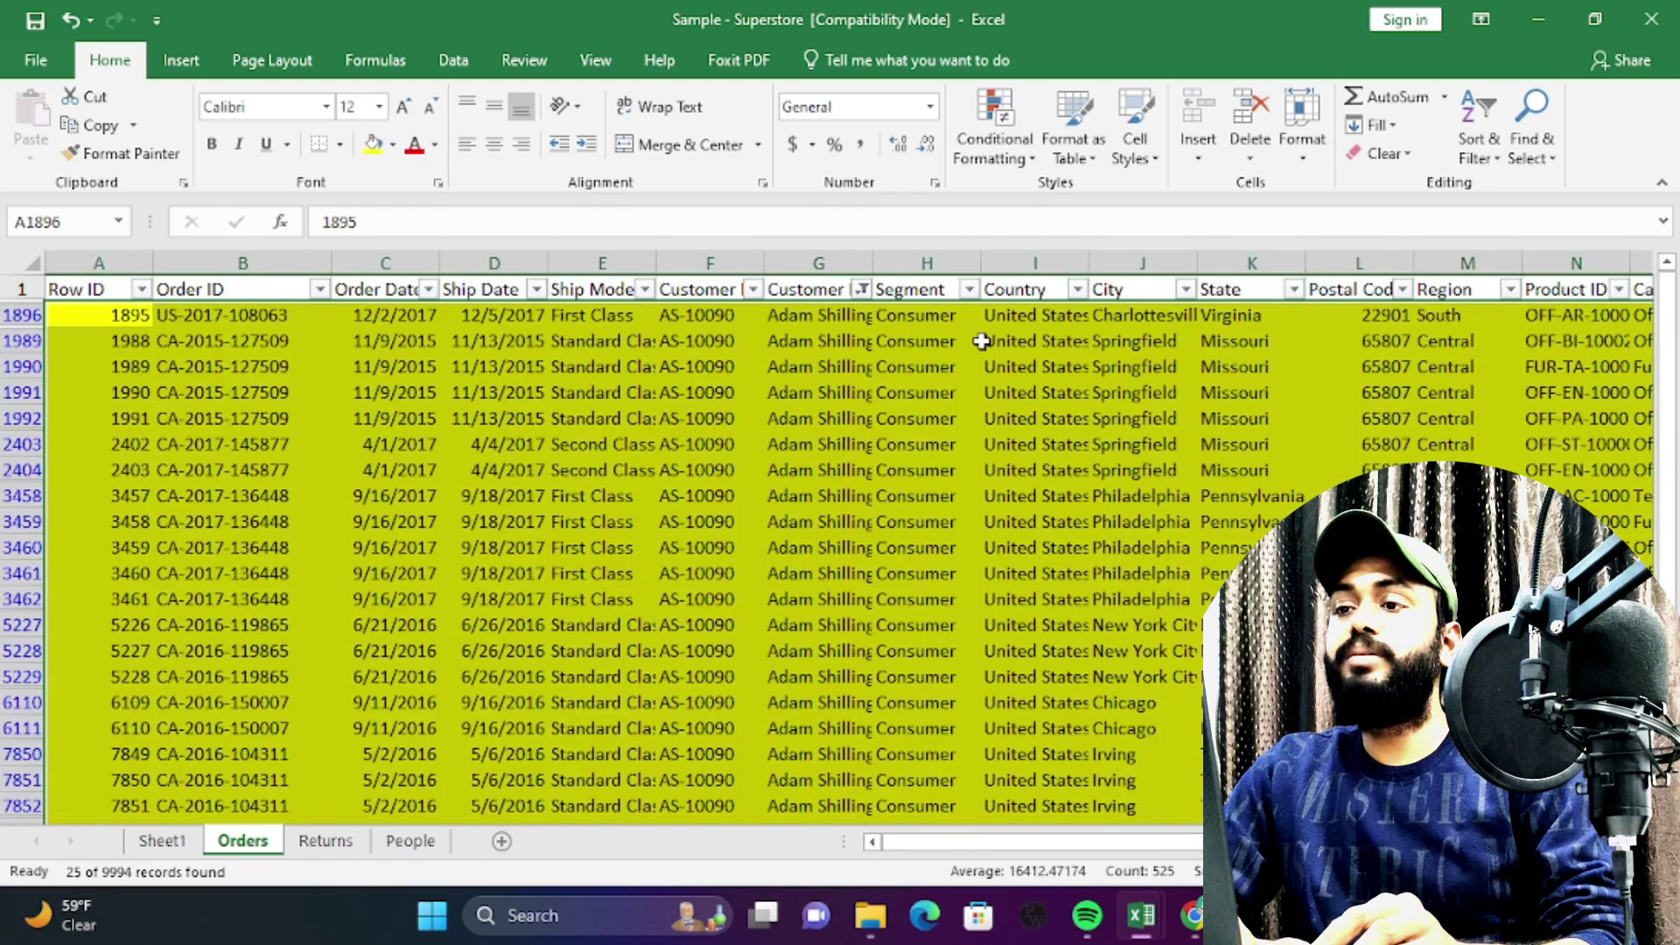
Clear the Customer Name filter with (Select All) so every order shows again.
click(752, 290)
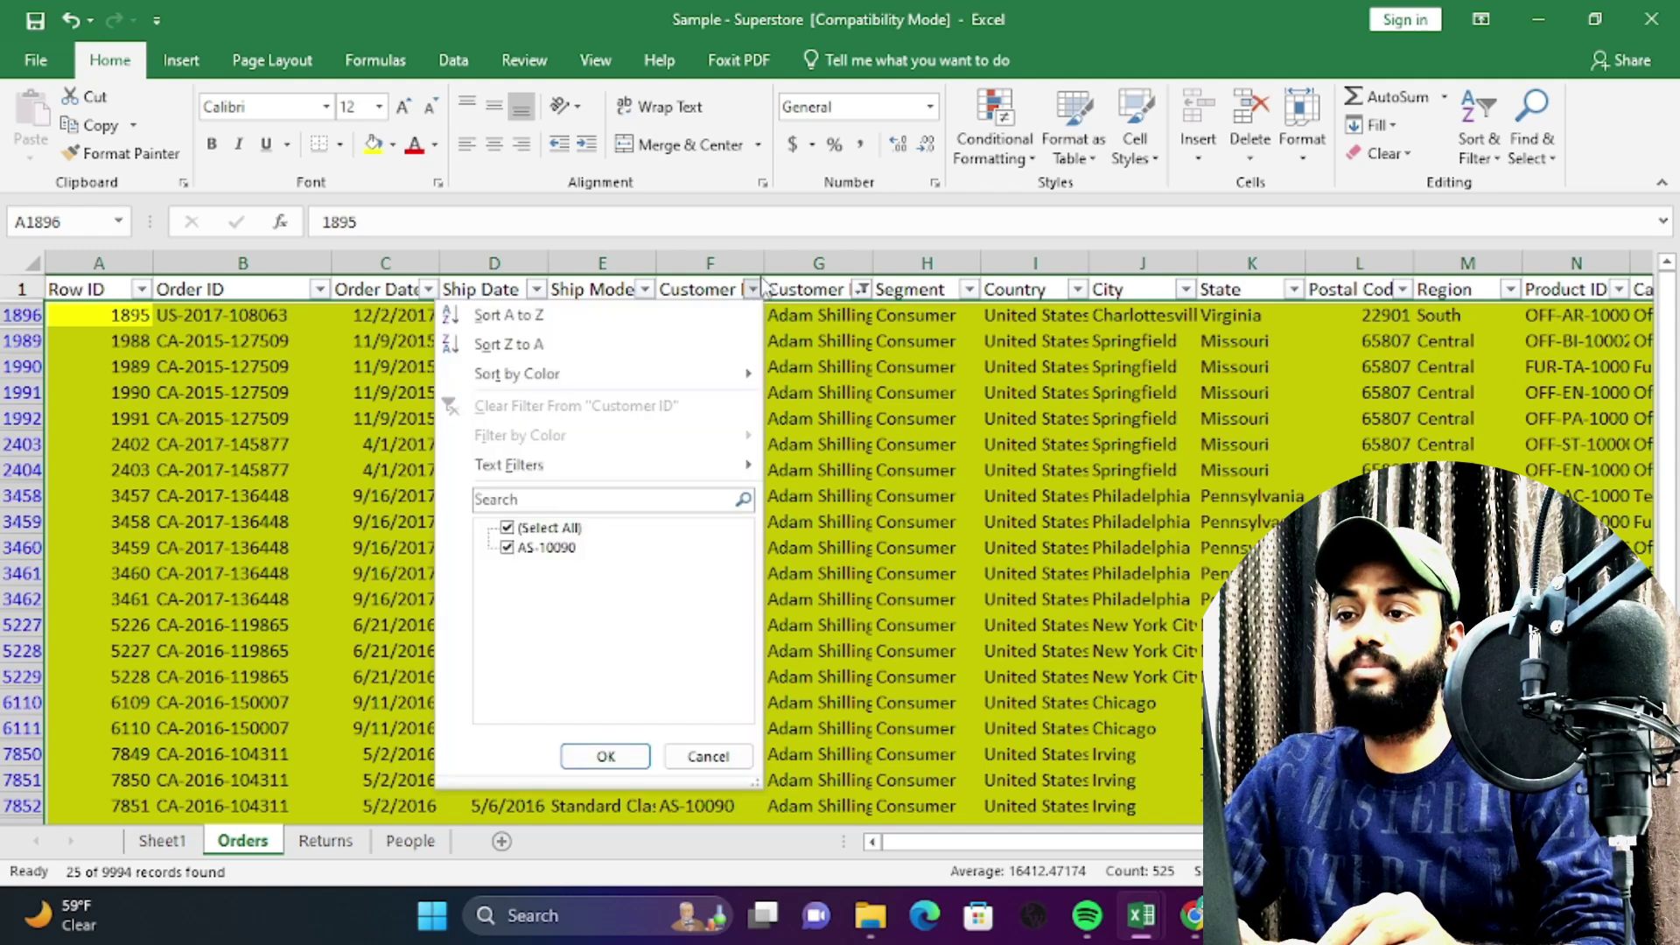
click(827, 298)
click(854, 291)
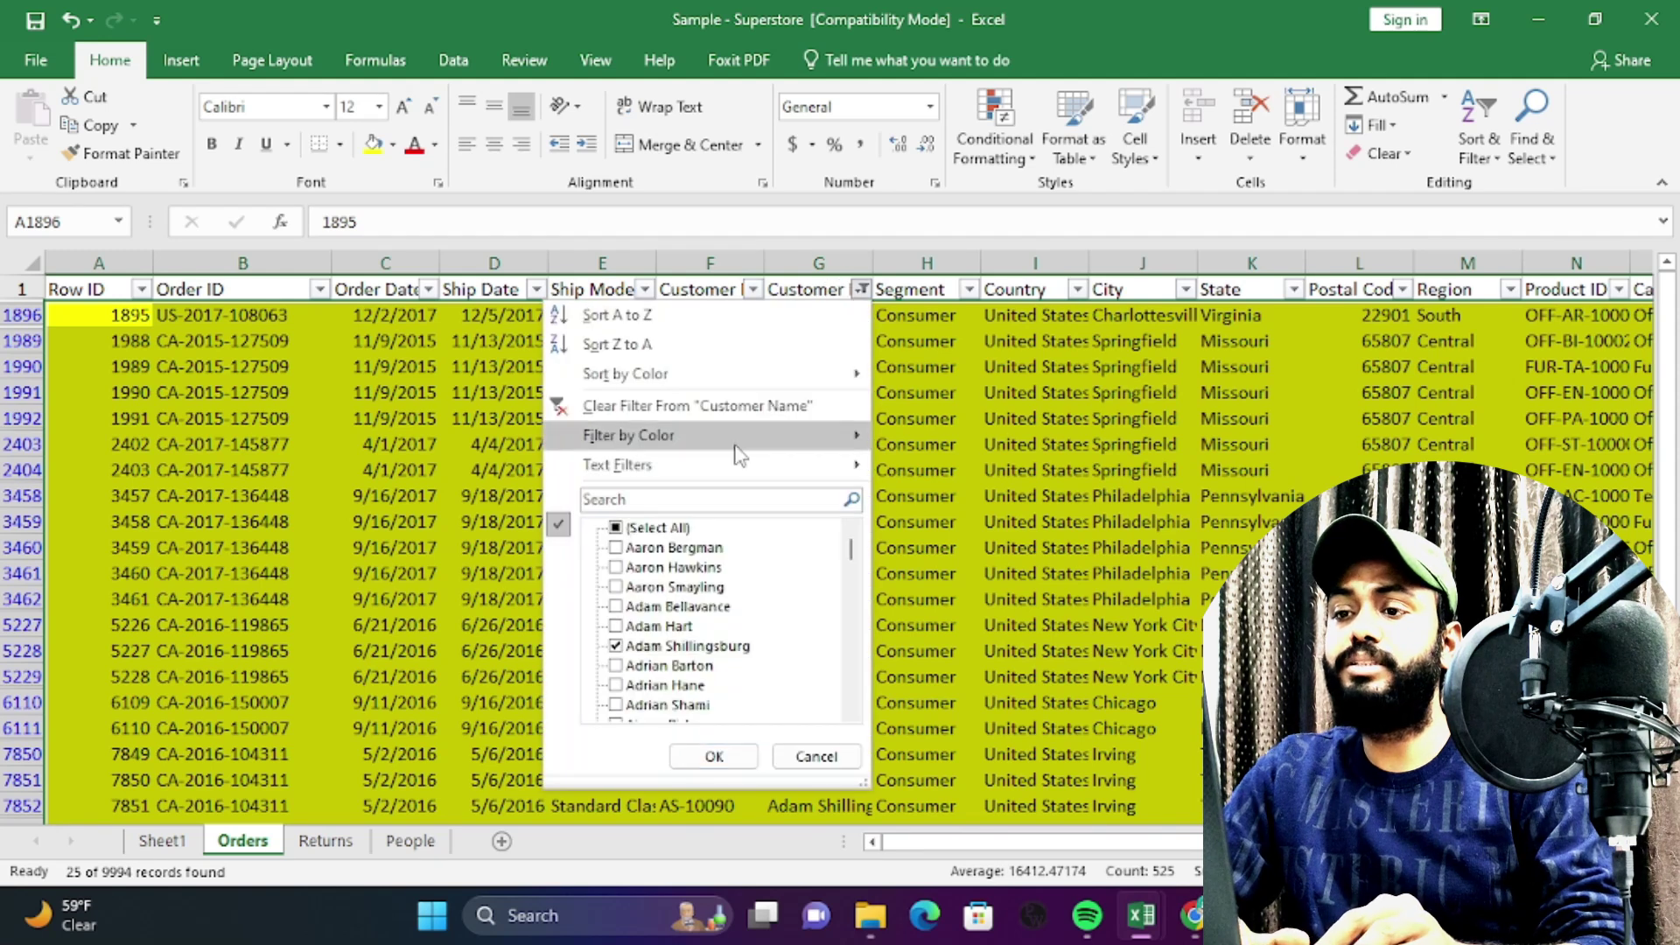
click(662, 528)
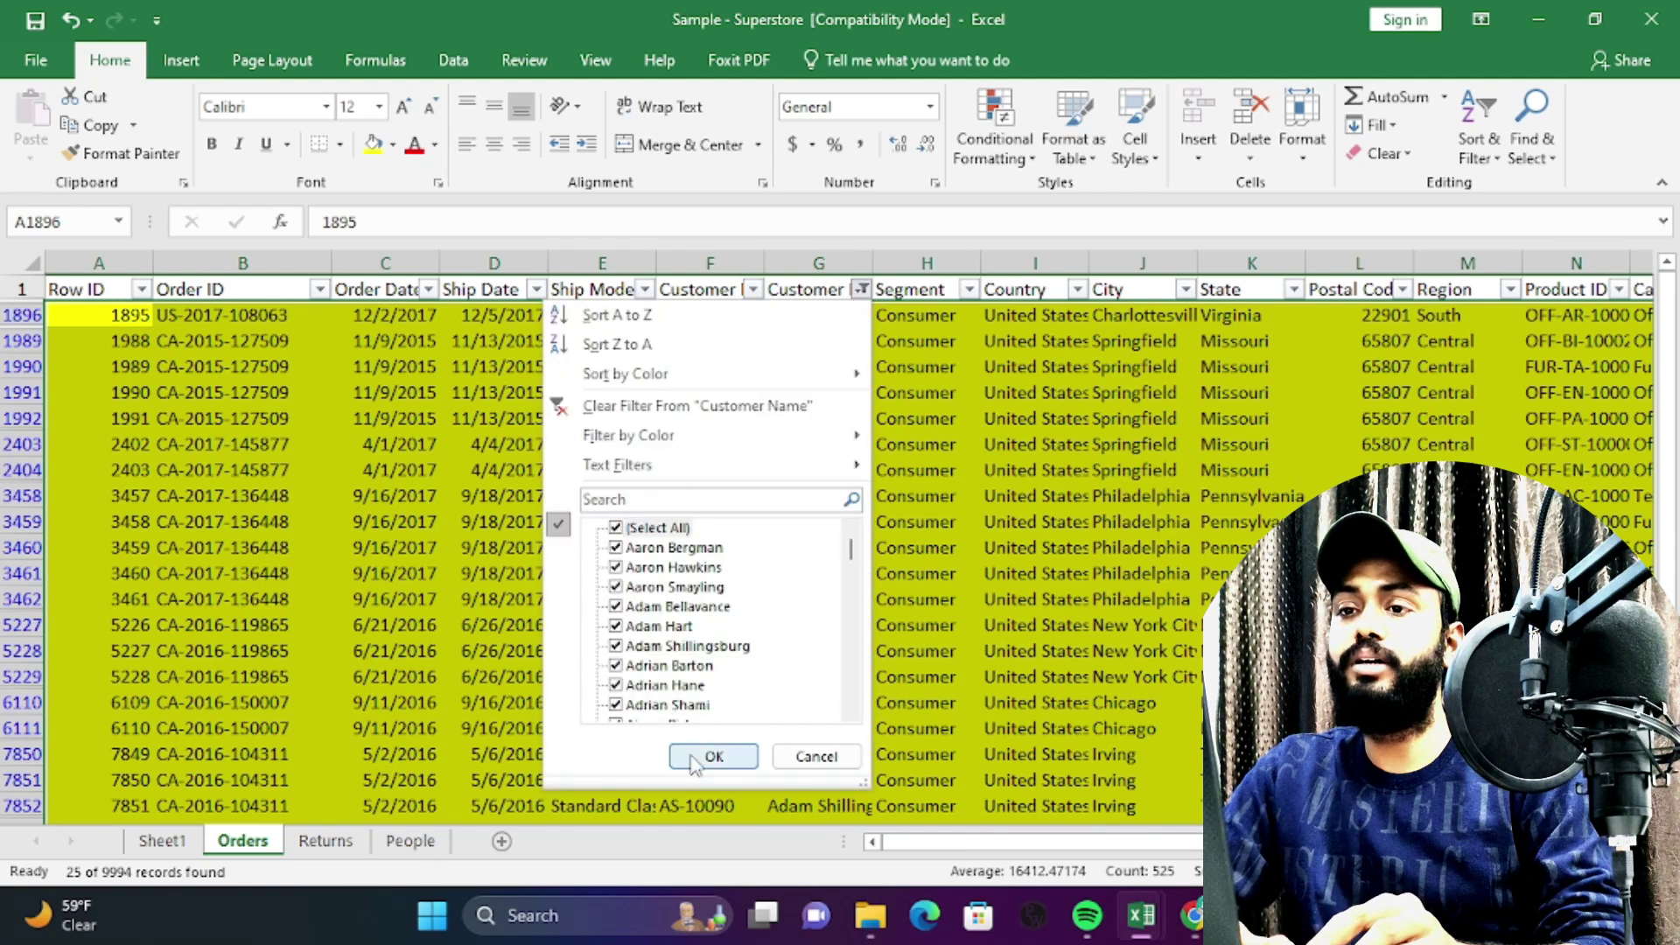
click(713, 756)
click(327, 472)
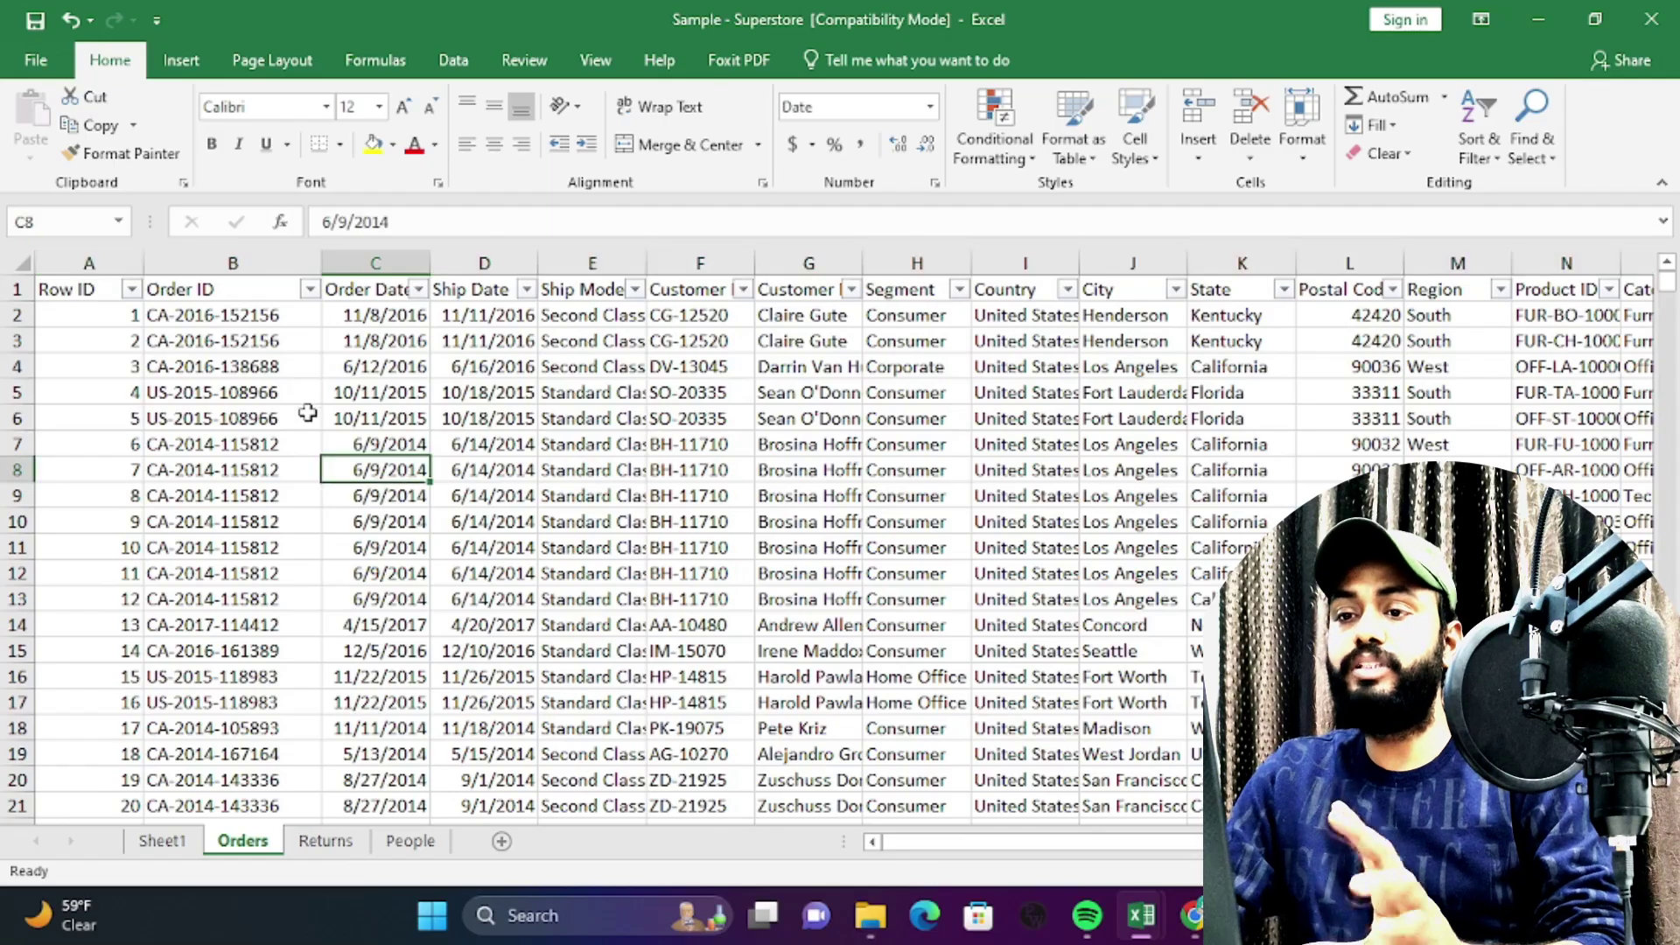
key(Down)
key(Down)
key(Down)
key(Down)
key(Down)
key(Down)
key(Down)
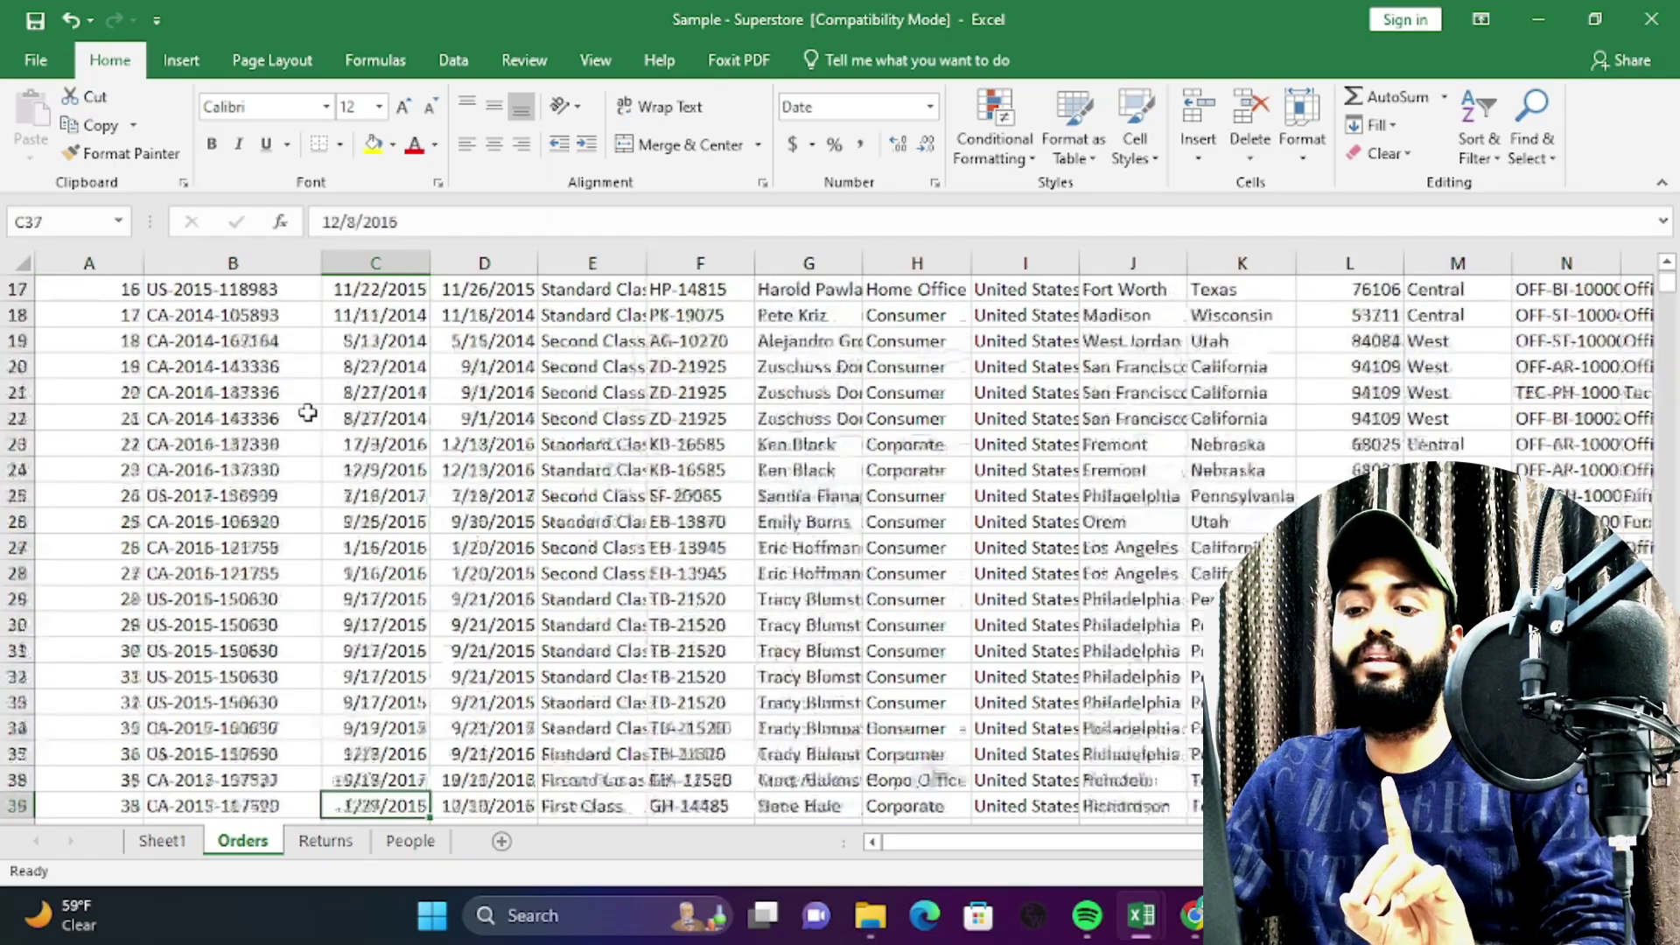
key(Down)
key(Down)
key(Down)
key(Down)
key(Down)
key(Down)
key(Down)
key(Down)
key(Down)
key(Down)
key(Down)
key(Down)
key(Down)
key(Down)
key(Down)
key(Down)
key(Down)
key(Down)
key(Down)
key(Down)
key(Down)
key(Down)
key(Down)
key(Down)
key(Down)
key(Down)
key(Down)
key(Down)
key(Down)
key(Down)
key(Down)
key(Down)
key(Down)
key(Down)
key(Down)
key(Down)
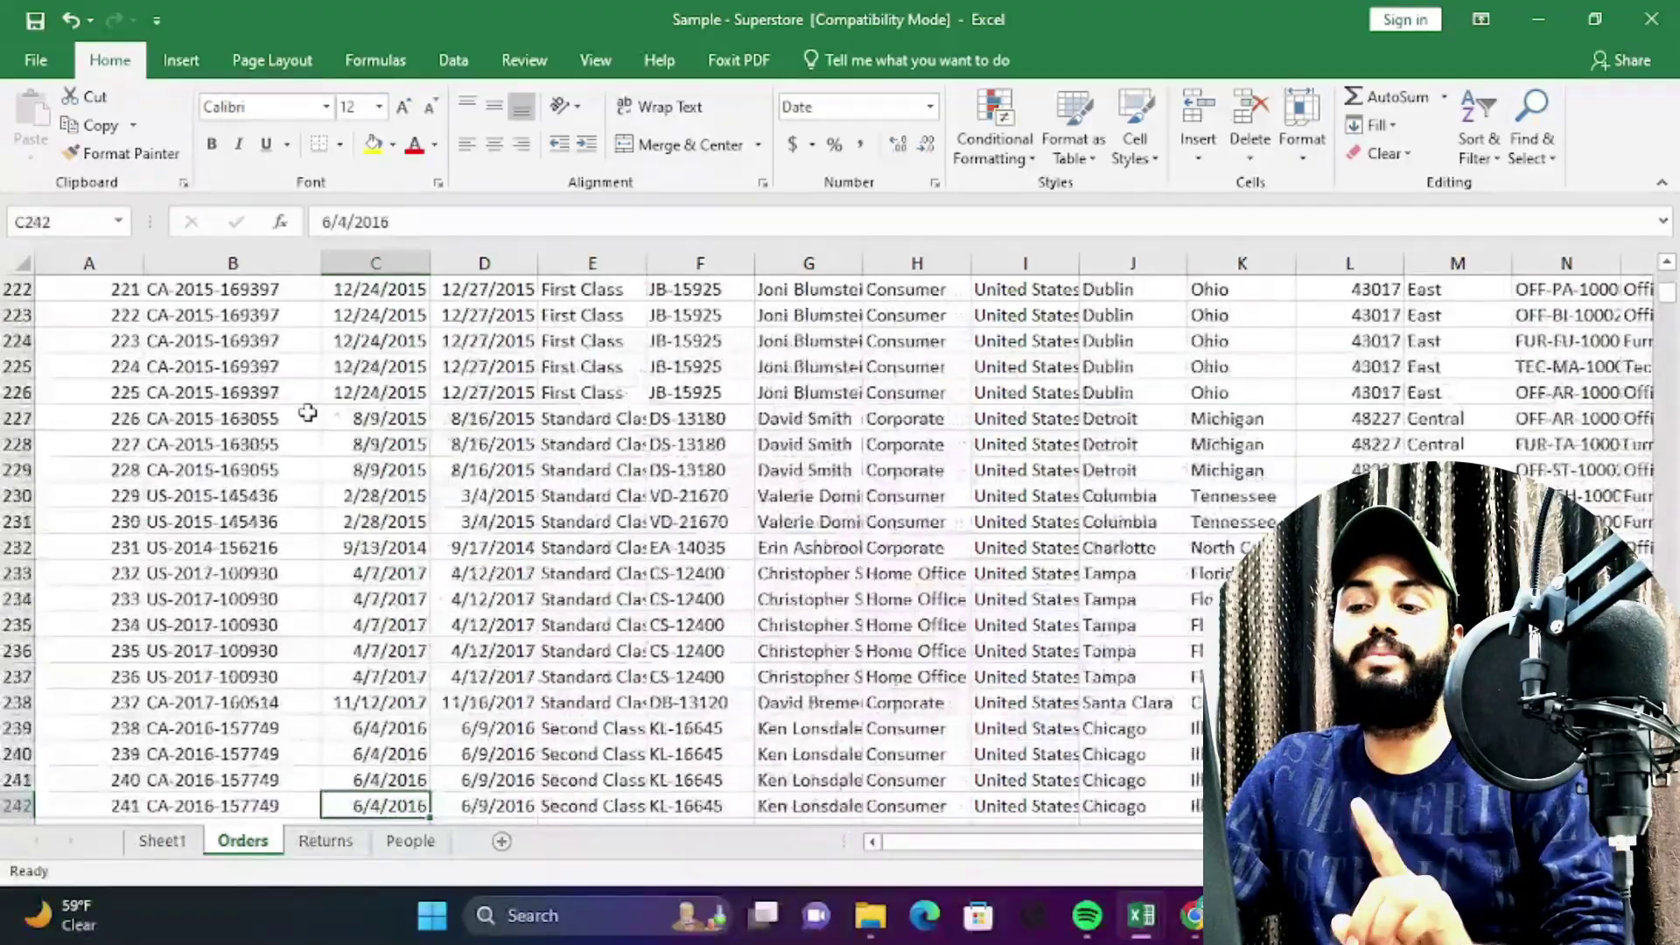
key(Down)
key(Down)
key(Down)
key(Down)
key(Down)
key(Down)
key(Down)
key(Down)
key(Down)
key(Down)
key(Down)
key(Down)
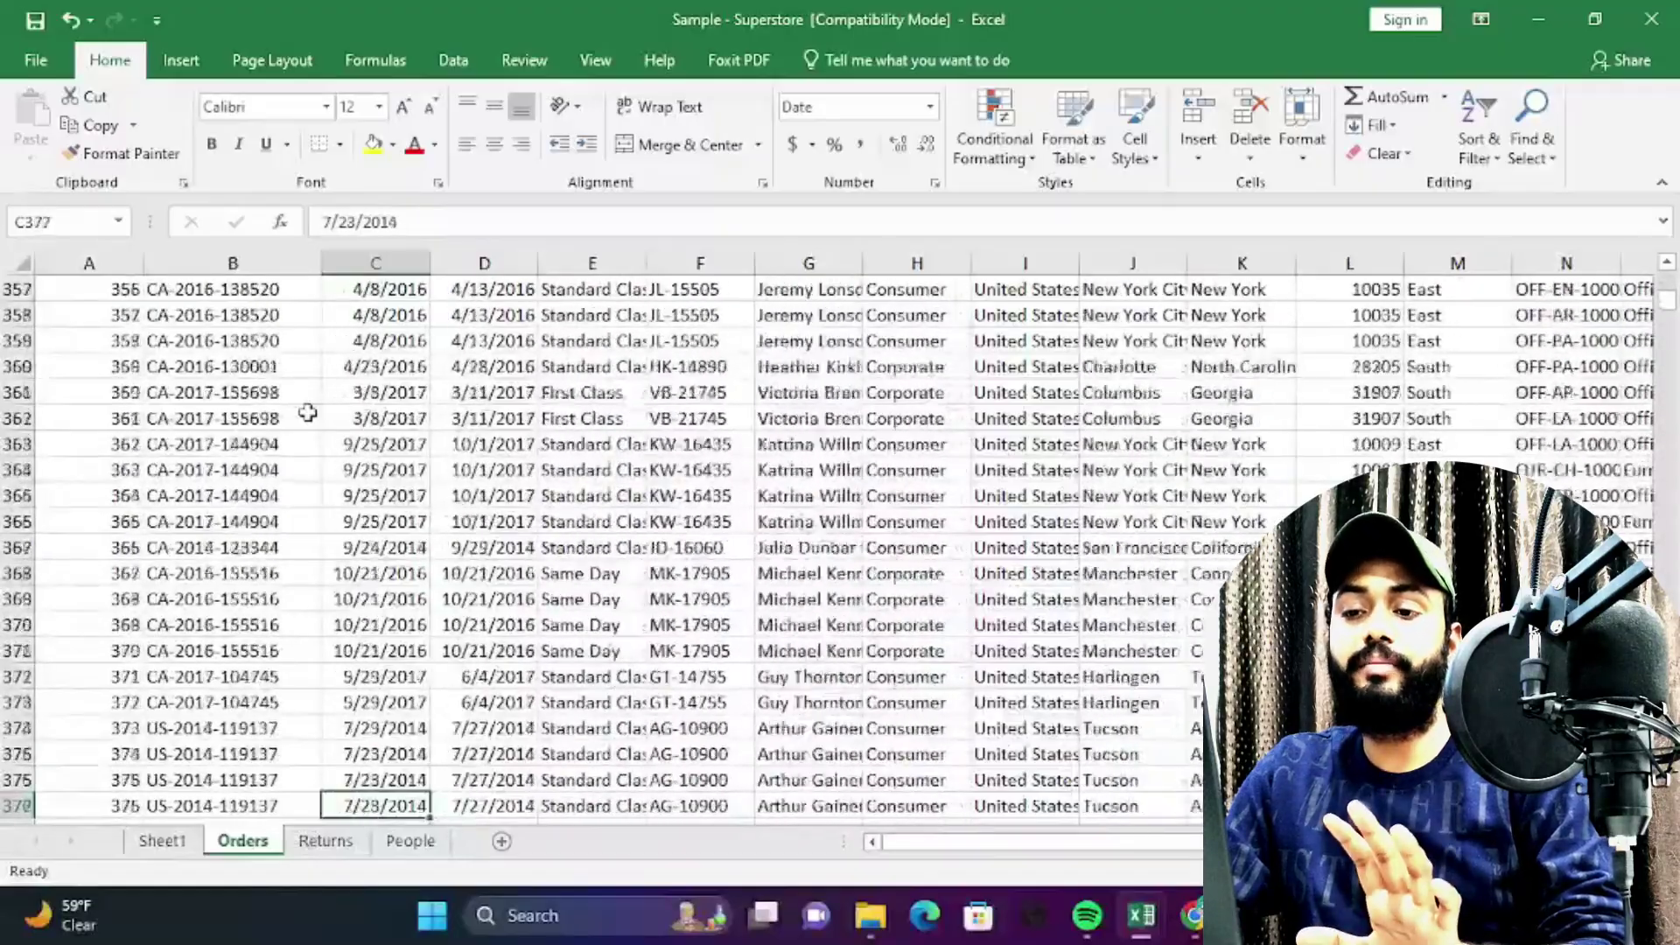
key(Down)
key(Down)
key(Down)
key(Down)
key(Down)
key(Down)
key(Down)
key(Down)
key(Down)
key(Down)
key(Down)
key(Down)
key(Down)
key(Down)
key(Down)
key(Down)
key(Down)
key(Down)
key(Down)
key(Down)
key(Down)
key(Down)
key(Down)
key(Down)
key(Down)
key(Down)
key(Down)
key(Down)
key(Down)
key(Down)
key(Down)
key(Down)
key(Down)
key(Down)
key(Down)
key(Down)
key(Down)
key(Down)
key(Down)
key(Down)
key(Down)
key(Down)
key(Down)
key(Down)
key(Down)
key(Down)
key(Down)
key(Down)
key(Down)
key(Down)
key(Down)
key(Down)
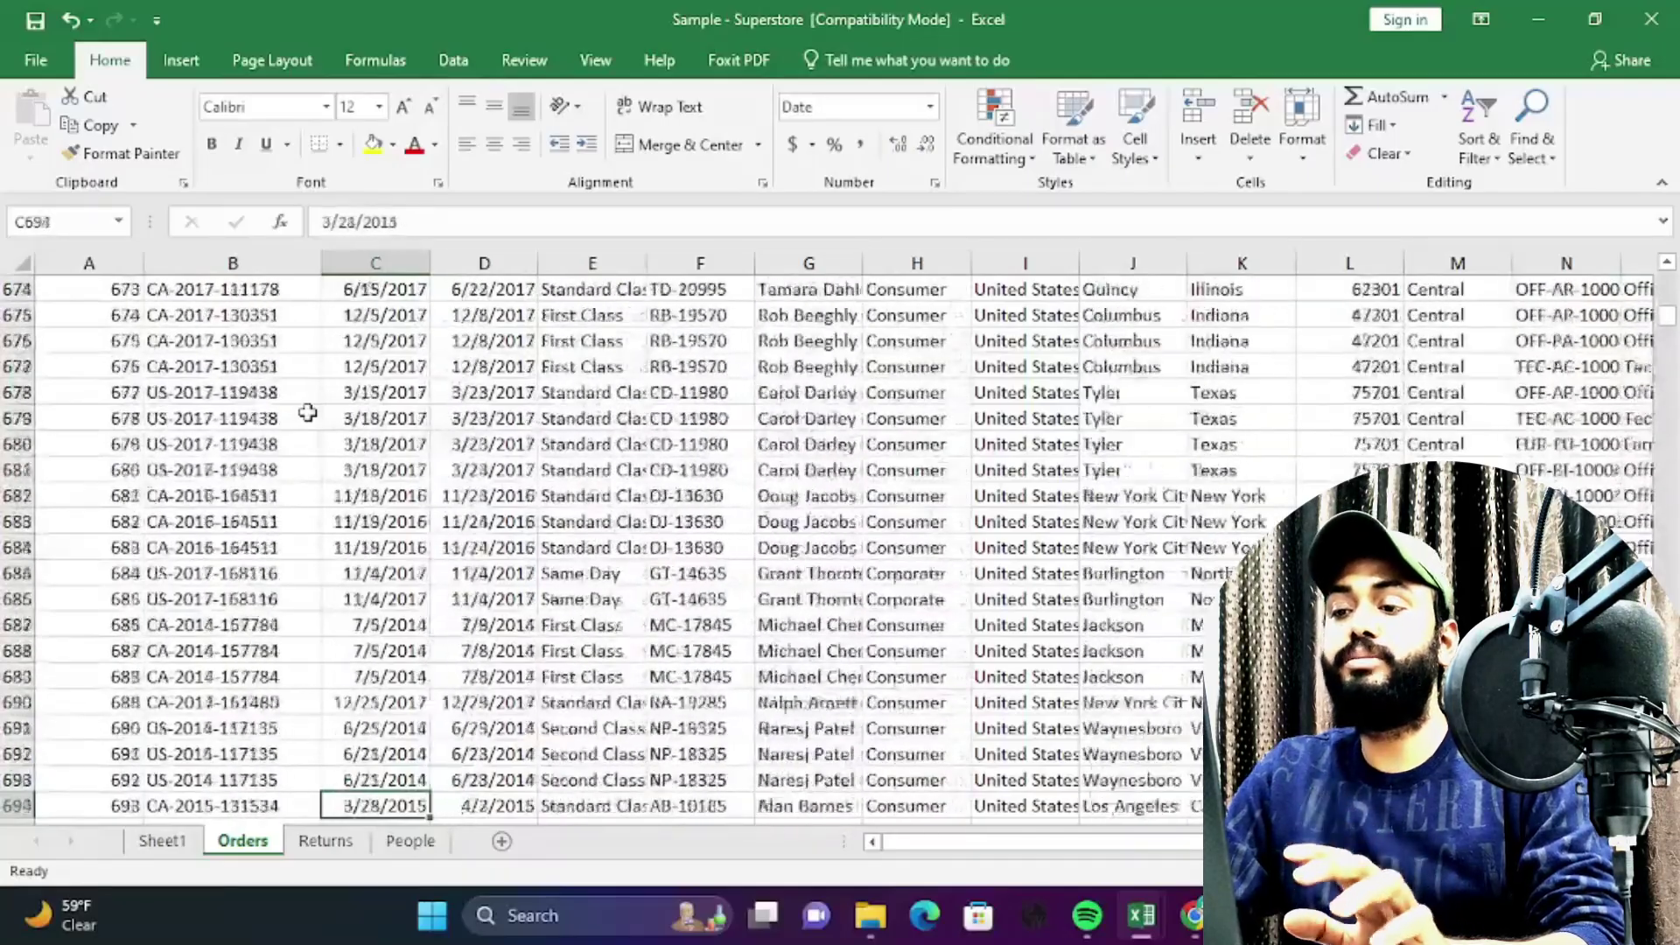
key(Down)
key(Down)
key(Down)
key(Down)
key(Down)
key(Down)
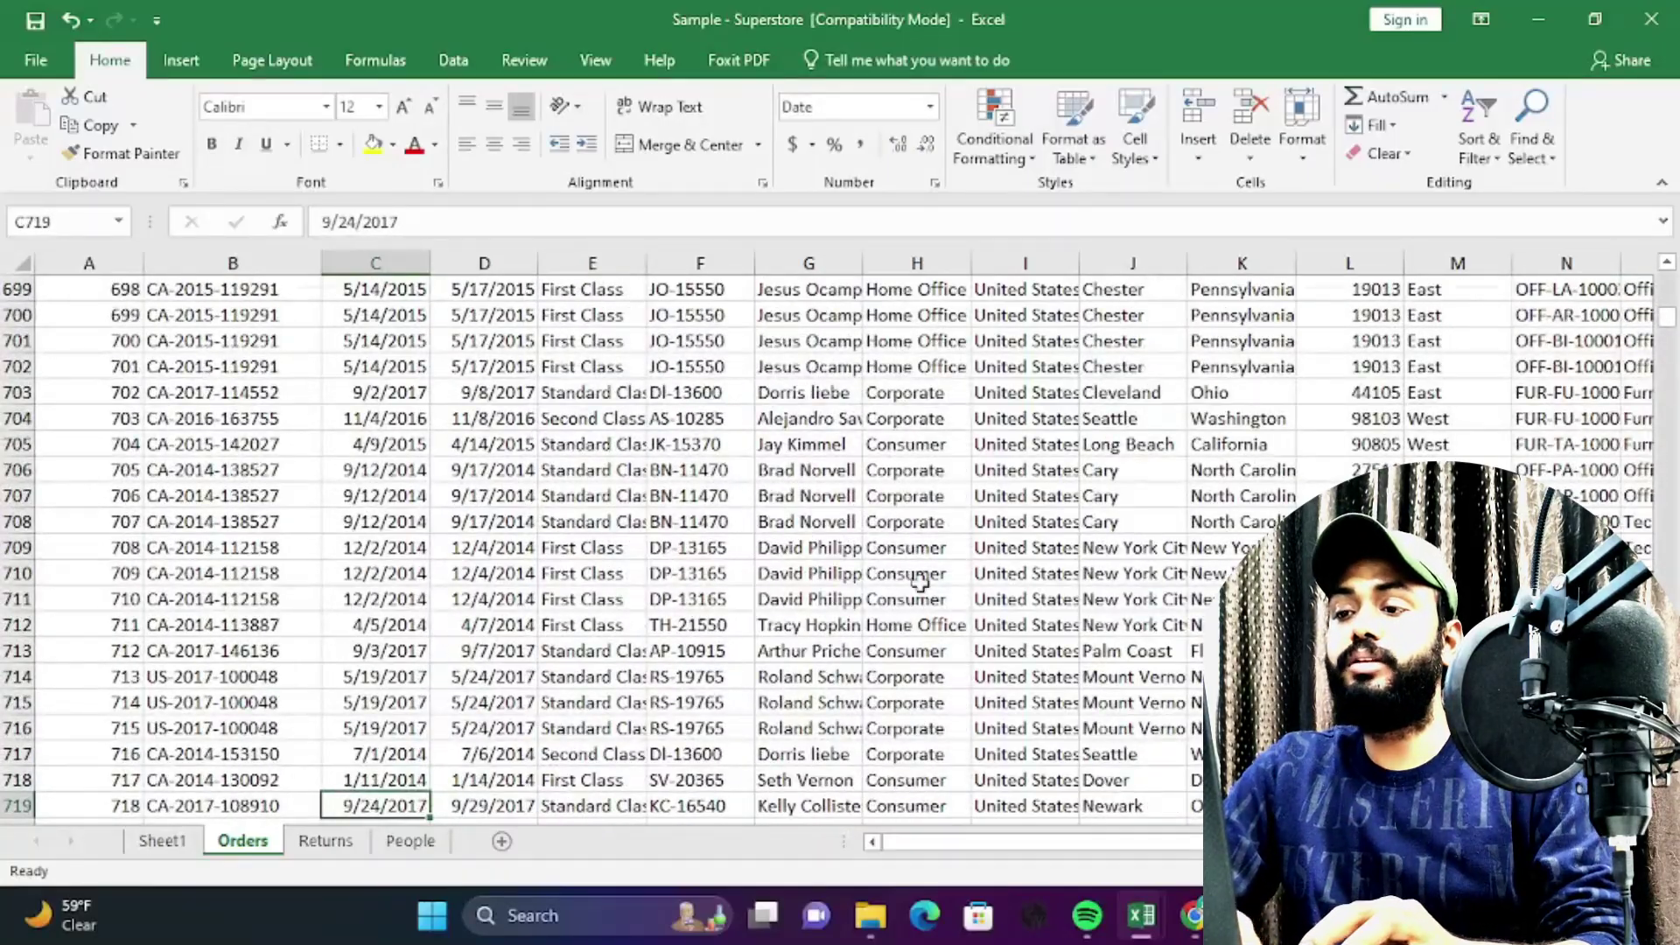
scroll(919, 583, down, 7)
scroll(919, 583, down, 7)
scroll(918, 583, down, 7)
scroll(919, 583, down, 6)
scroll(919, 582, down, 8)
scroll(919, 583, down, 10)
scroll(919, 583, down, 7)
scroll(919, 583, down, 8)
scroll(919, 583, down, 7)
scroll(918, 583, down, 10)
scroll(919, 583, down, 9)
scroll(918, 583, down, 6)
scroll(919, 583, down, 10)
scroll(919, 583, down, 20)
scroll(919, 583, down, 19)
scroll(919, 582, down, 20)
scroll(919, 582, down, 20)
scroll(919, 582, down, 20)
scroll(919, 583, down, 20)
scroll(919, 582, down, 20)
scroll(919, 583, down, 20)
scroll(919, 582, down, 20)
scroll(919, 583, down, 20)
scroll(918, 582, down, 20)
scroll(918, 583, down, 12)
scroll(918, 583, up, 3)
scroll(918, 583, up, 7)
scroll(919, 583, up, 1)
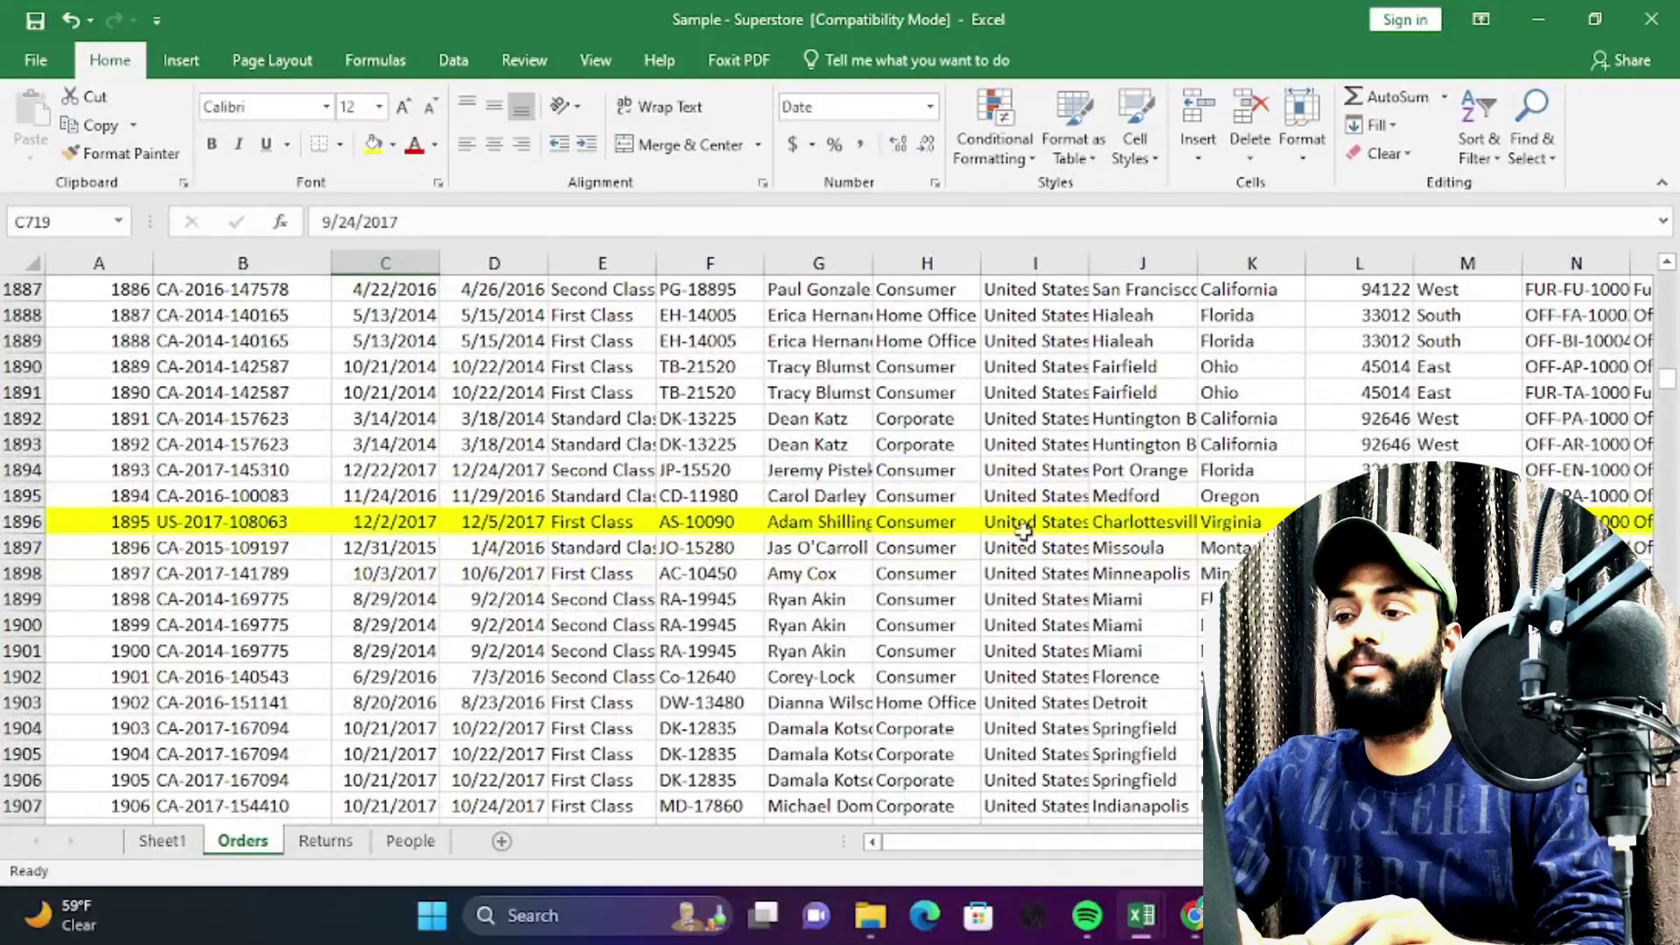